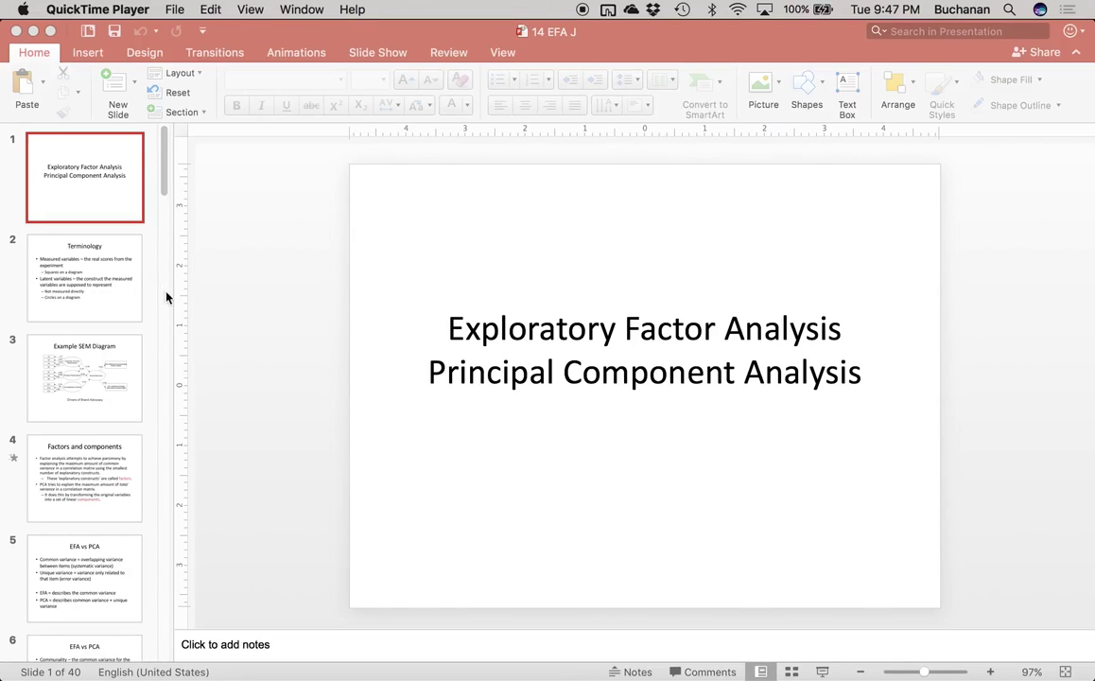
Step: Hide the slide thumbnail pane and collapse the ribbon so the title slide fills more of the window
click(158, 307)
scroll(162, 312, down, 5)
scroll(161, 312, up, 5)
drag(166, 314, 8, 295)
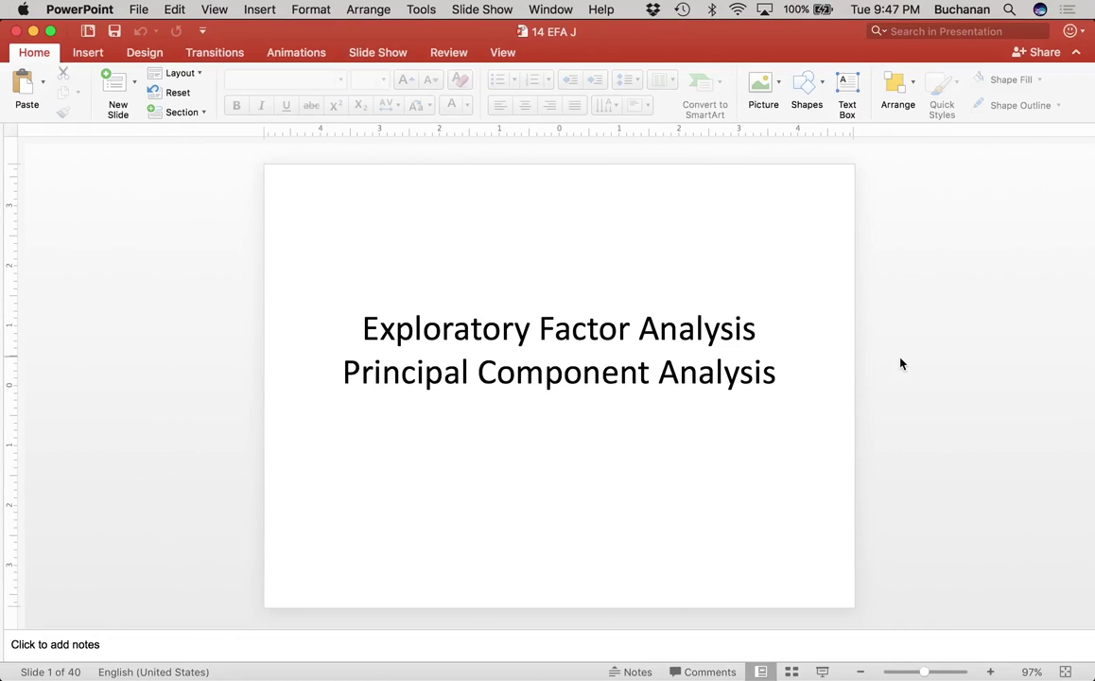
click(30, 54)
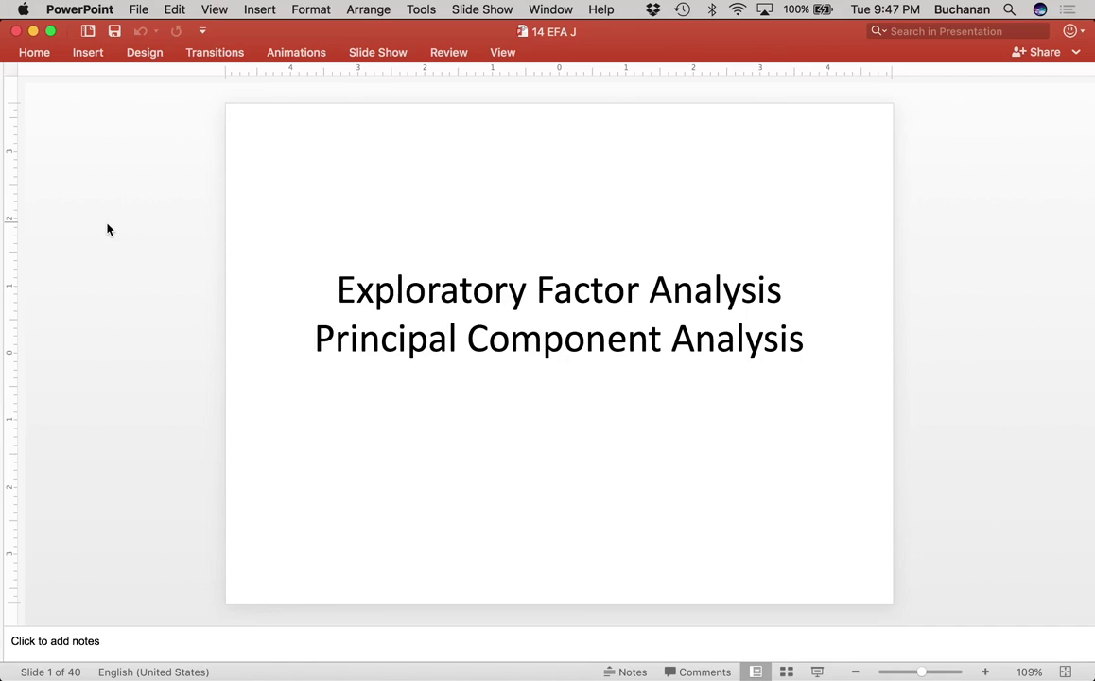
Step: Review the Terminology slide and the Example SEM Diagram slide, going back once to compare the definitions with the diagram
key(Down)
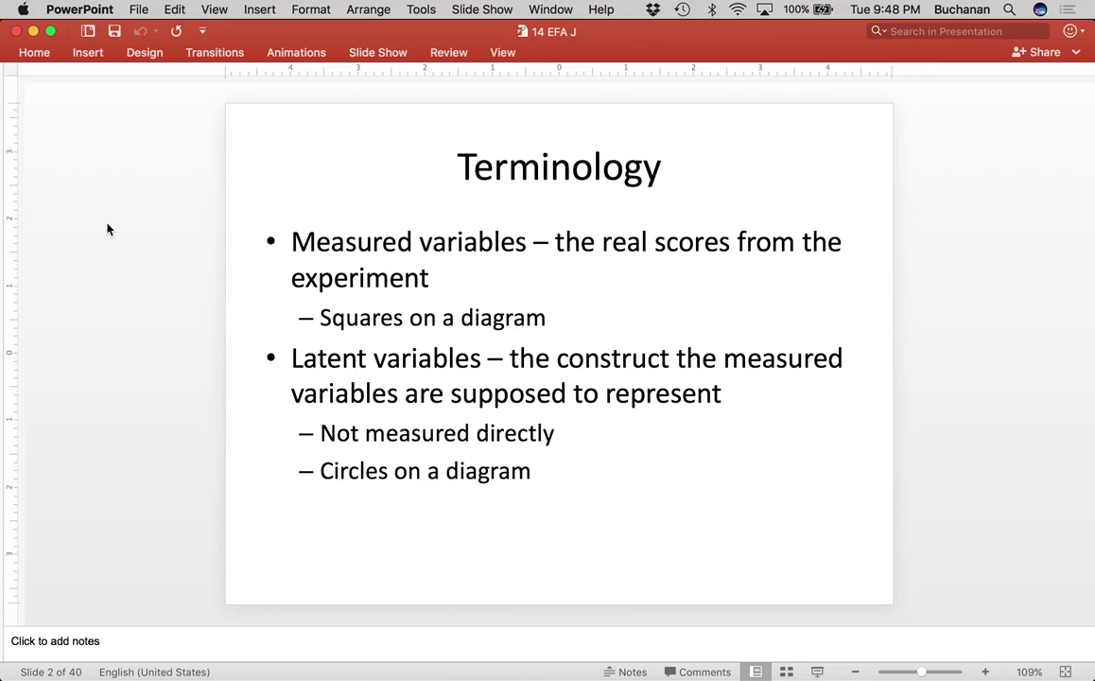
key(Down)
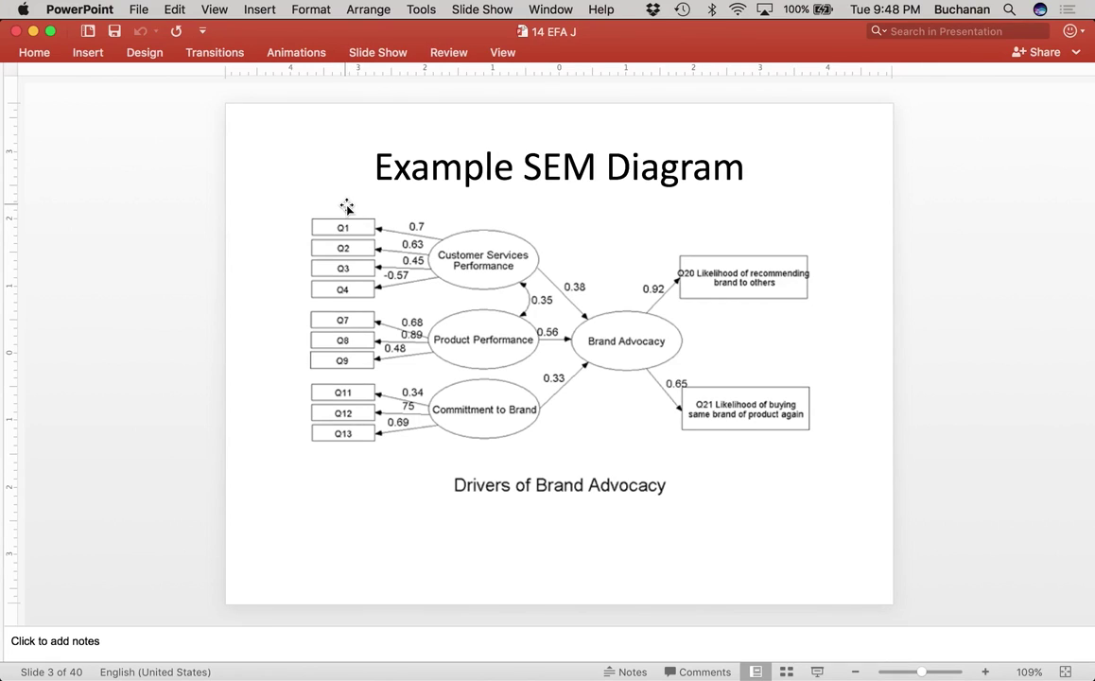
key(Page_Up)
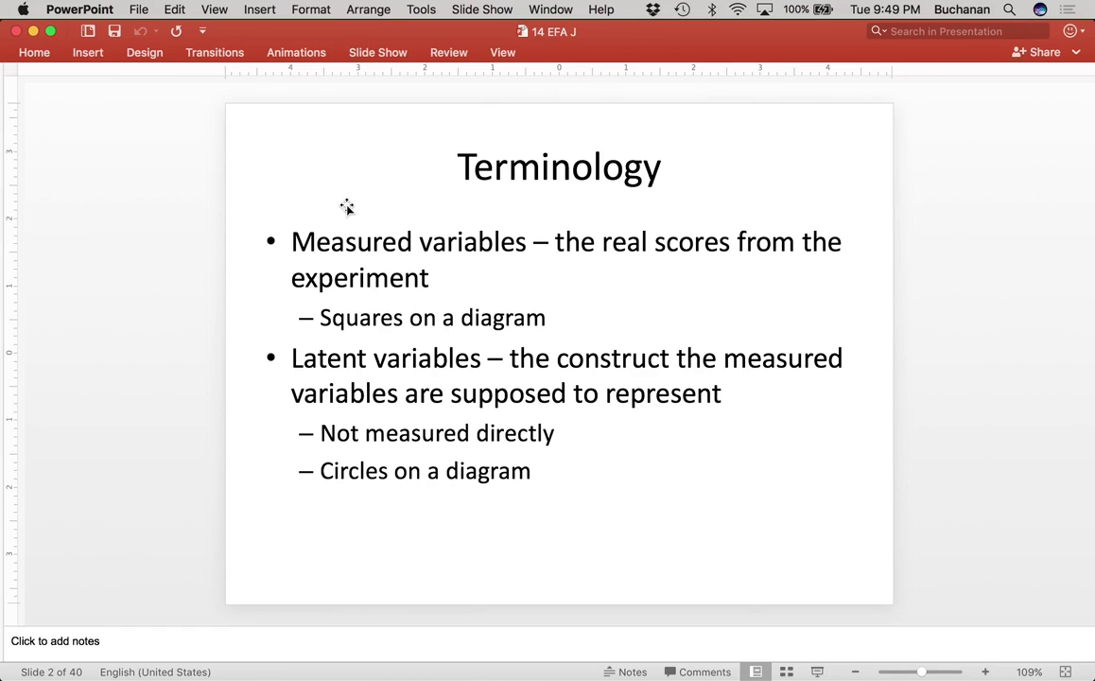
key(Page_Down)
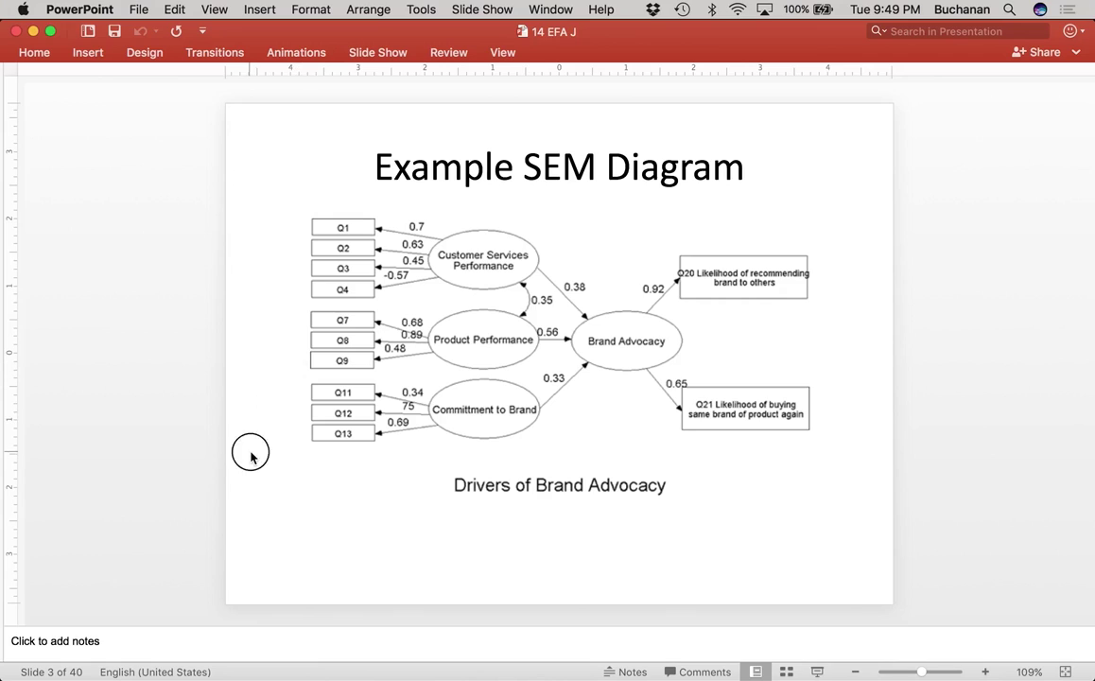
Step: Read through the slides from Factors and components to the EFA vs PCA slide about what factors and questions cause
key(Down)
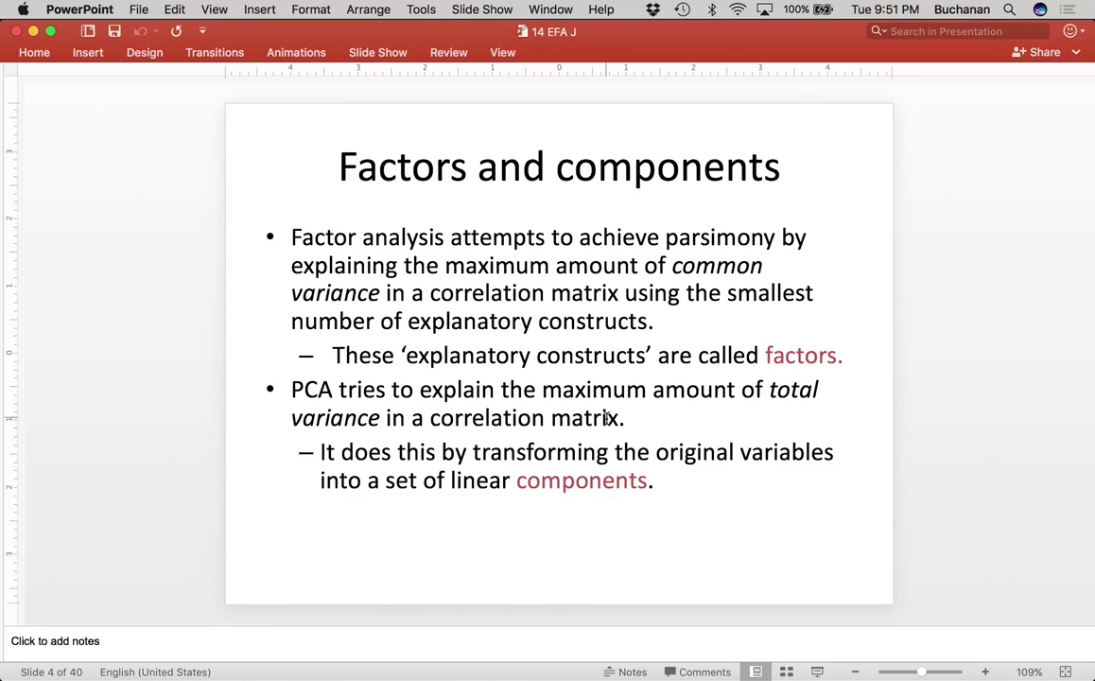
scroll(606, 418, down, 3)
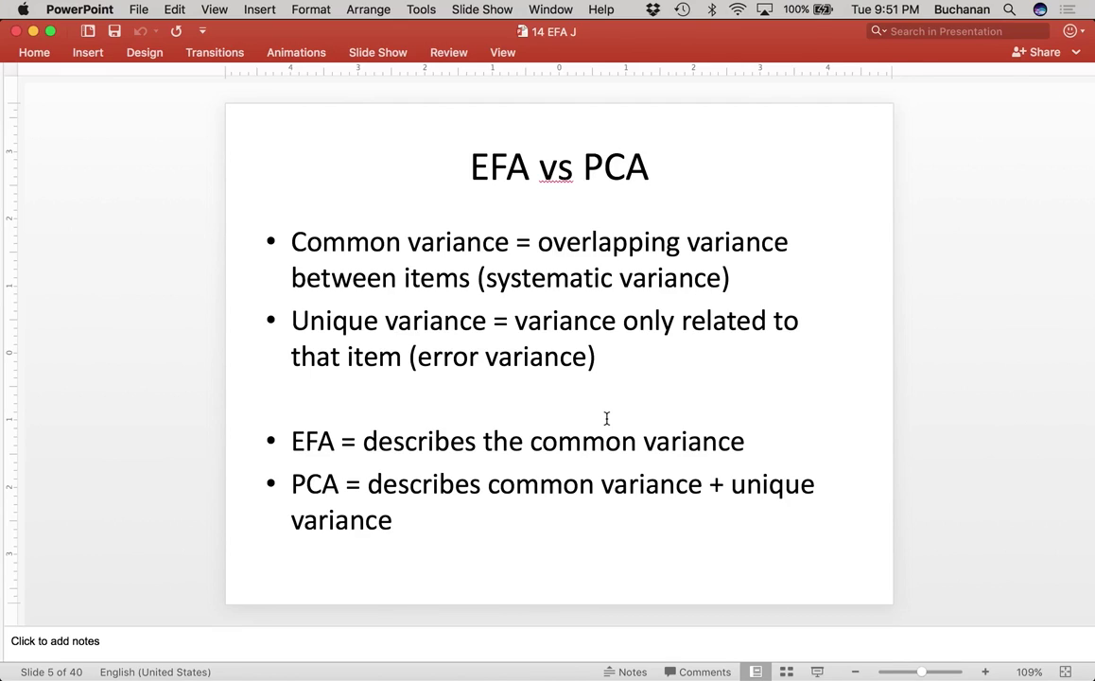
scroll(606, 418, down, 2)
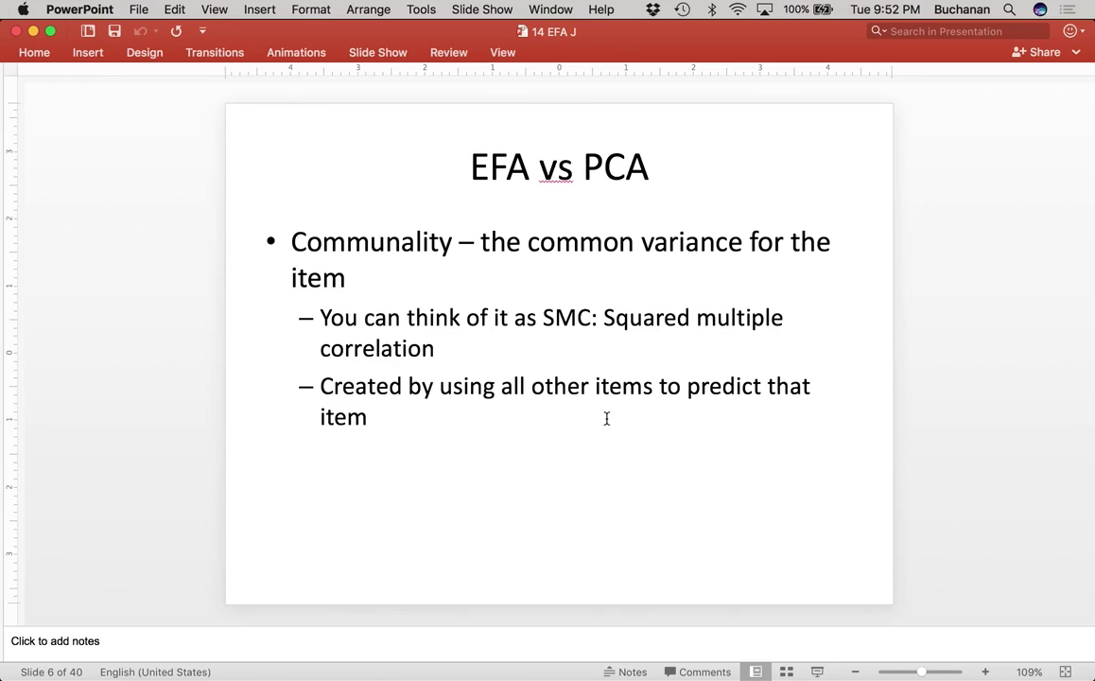
key(Page_Down)
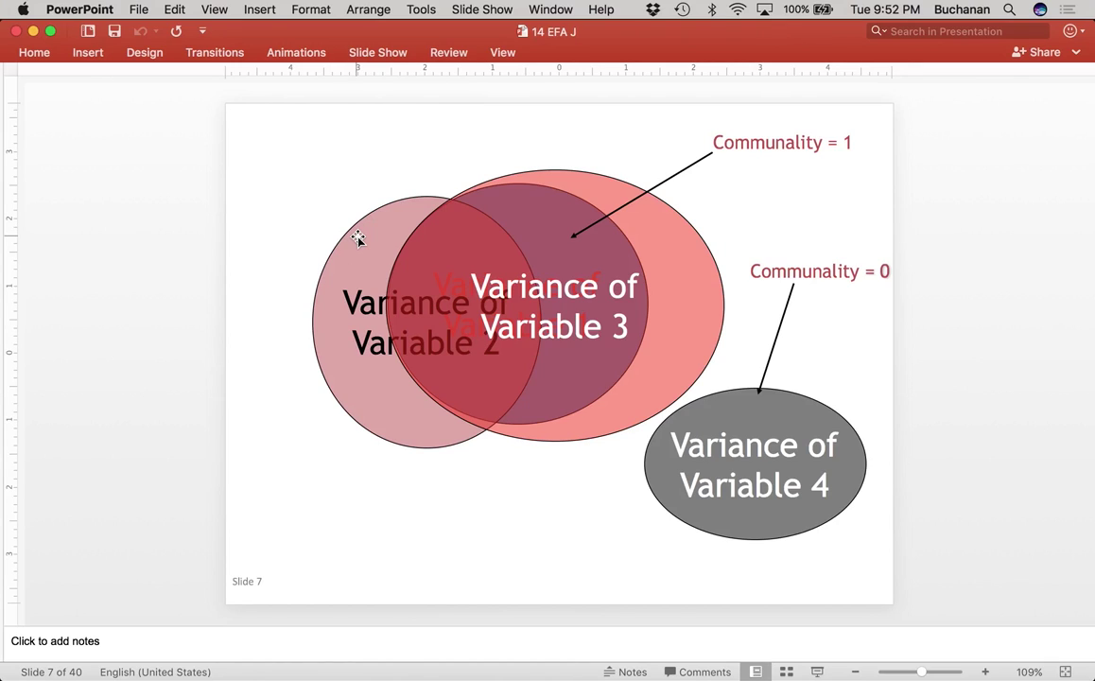
key(Page_Down)
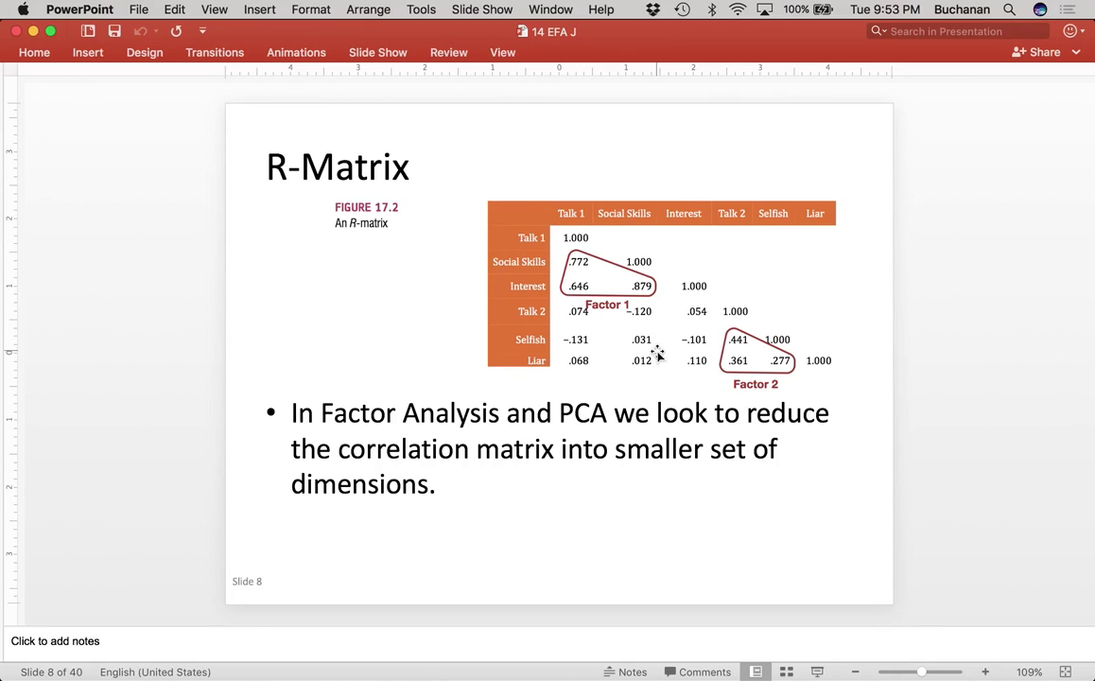
key(Down)
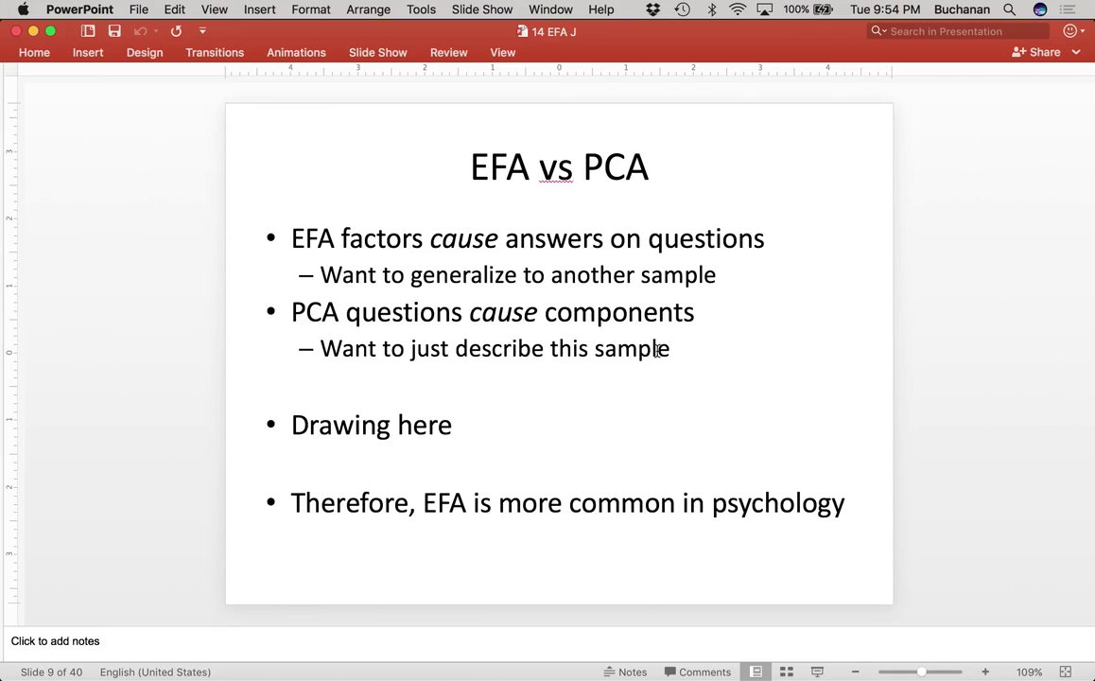
Step: Go back to the Example SEM Diagram slide to examine the arrow directions between factors and questions
key(Page_Up)
key(Page_Up)
key(Page_Up)
key(Page_Up)
key(Page_Up)
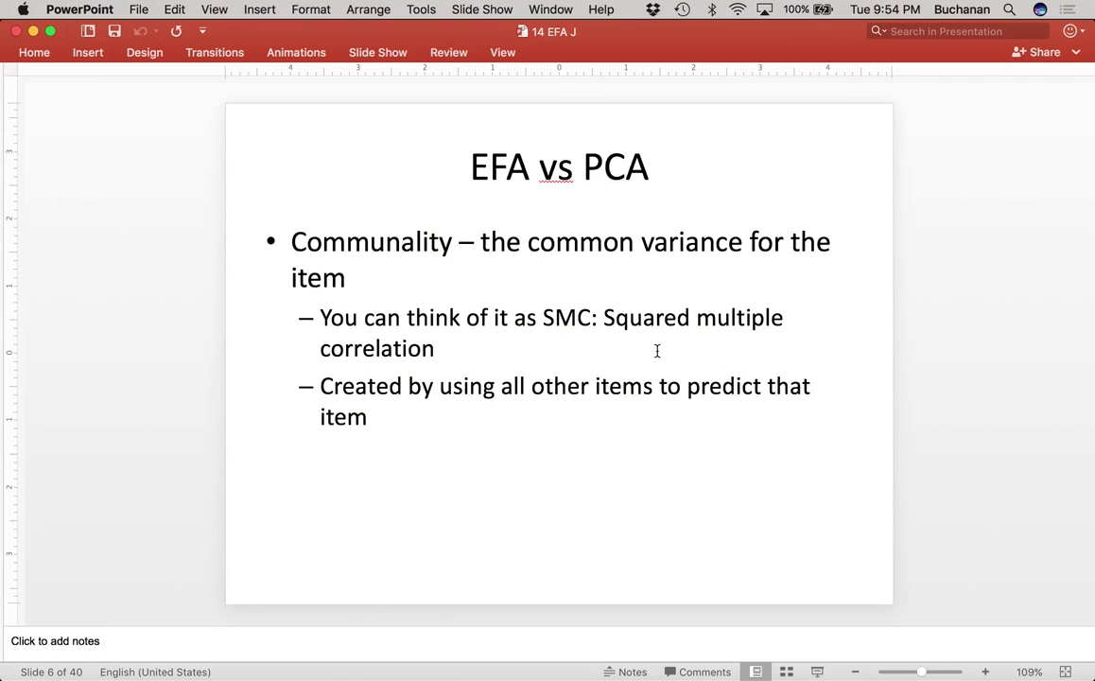
key(Page_Up)
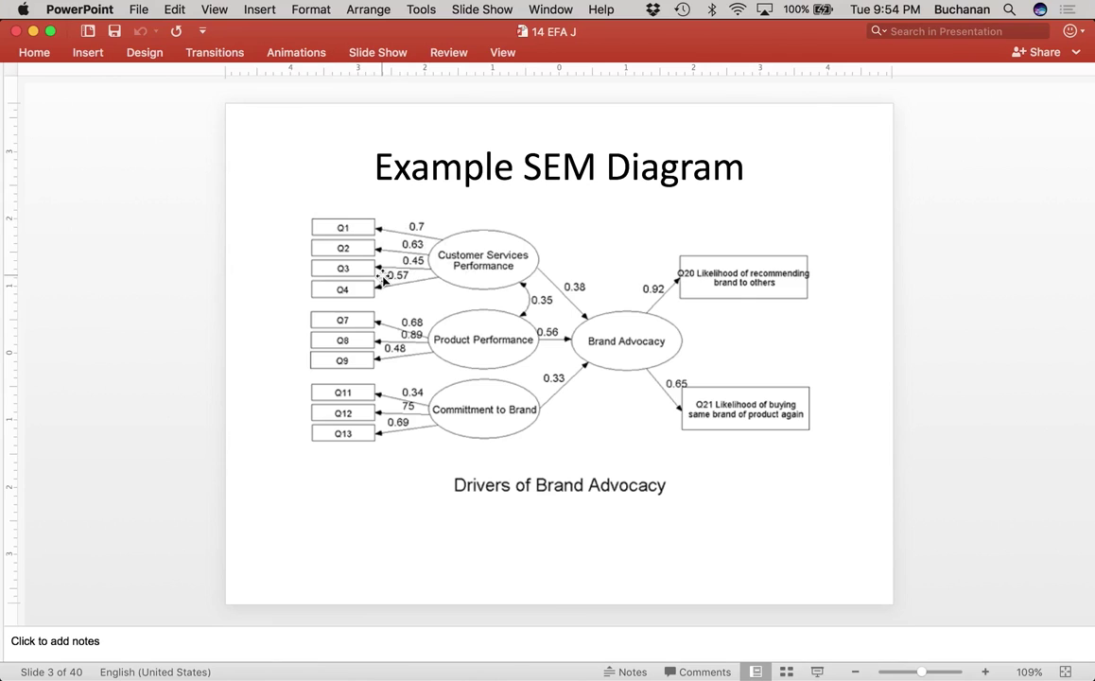
Step: Return from the SEM diagram to the EFA vs PCA slide on slide 9
key(Down)
key(Down)
key(Down)
key(Up)
key(Down)
key(Down)
key(Down)
key(Down)
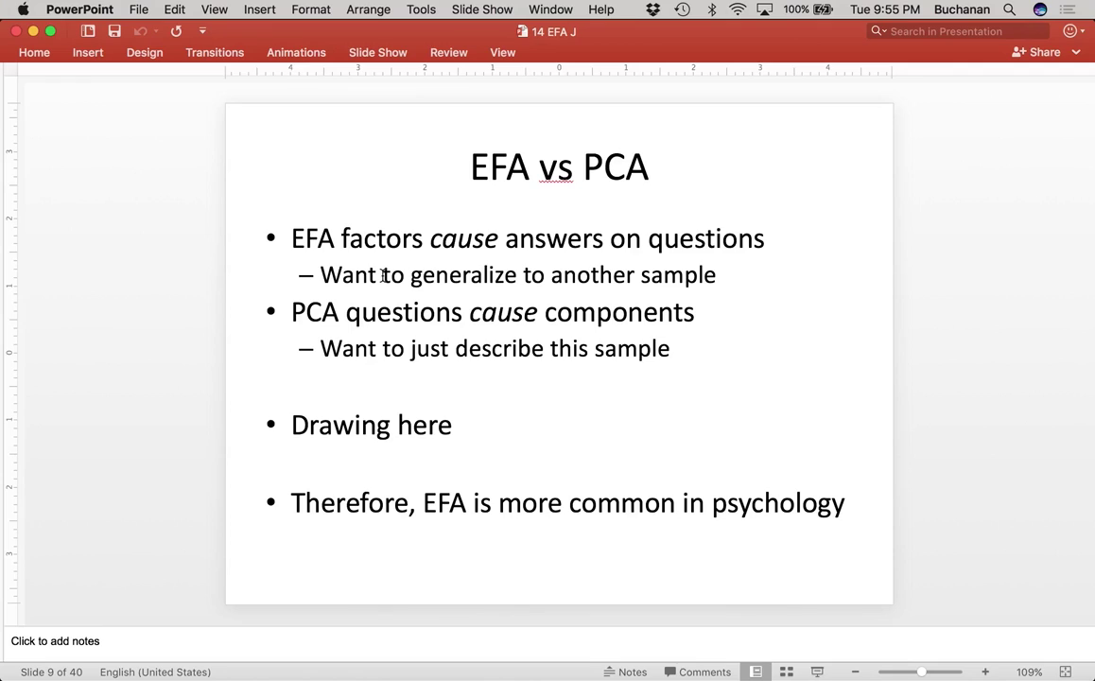
Step: Review the Uses of EFA/PCA and Graphical Representation slides and continue to the Assumptions slide
key(Page_Down)
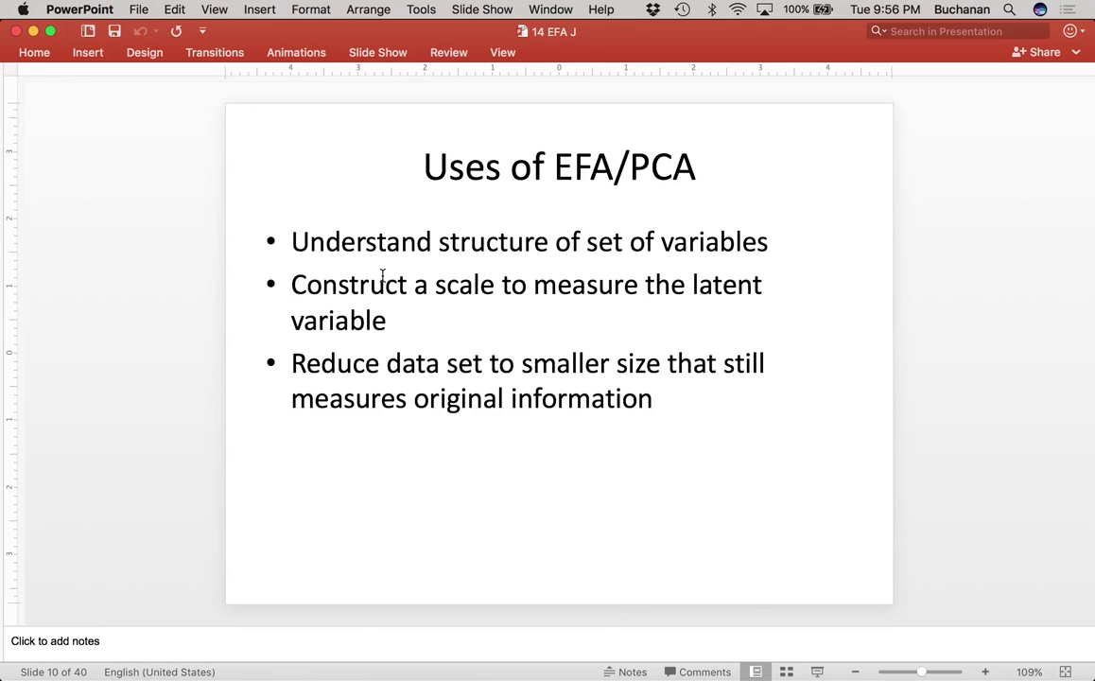
scroll(382, 275, down, 2)
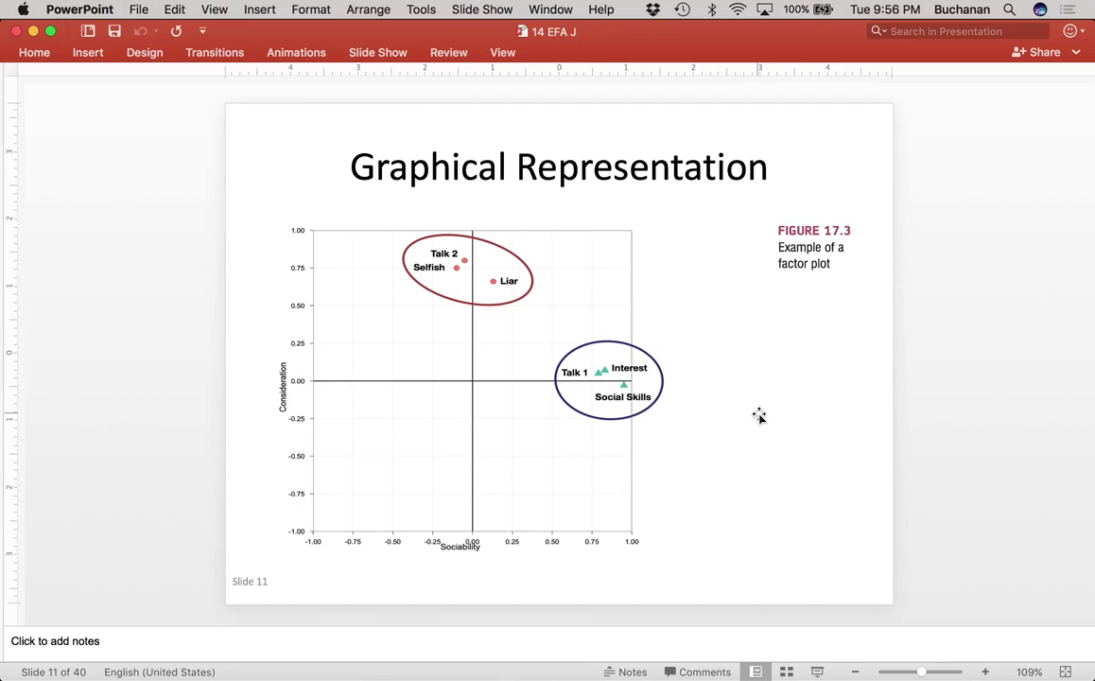
key(Down)
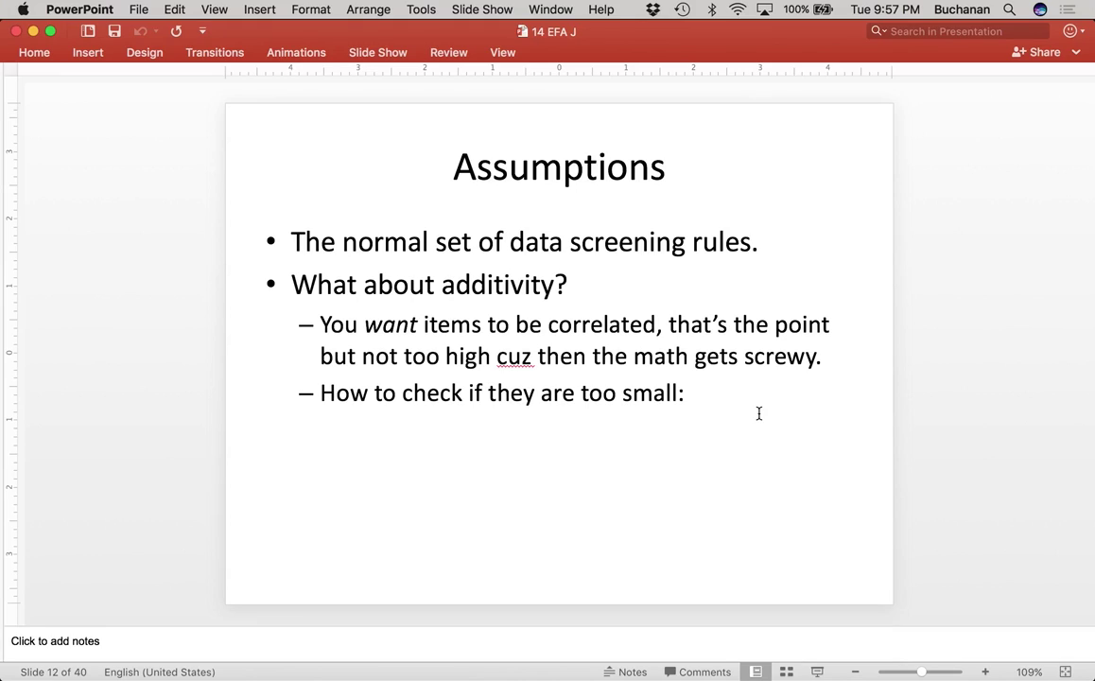
Step: Delete the sub-bullet "How to check if they are too small:" from the Assumptions slide
click(711, 327)
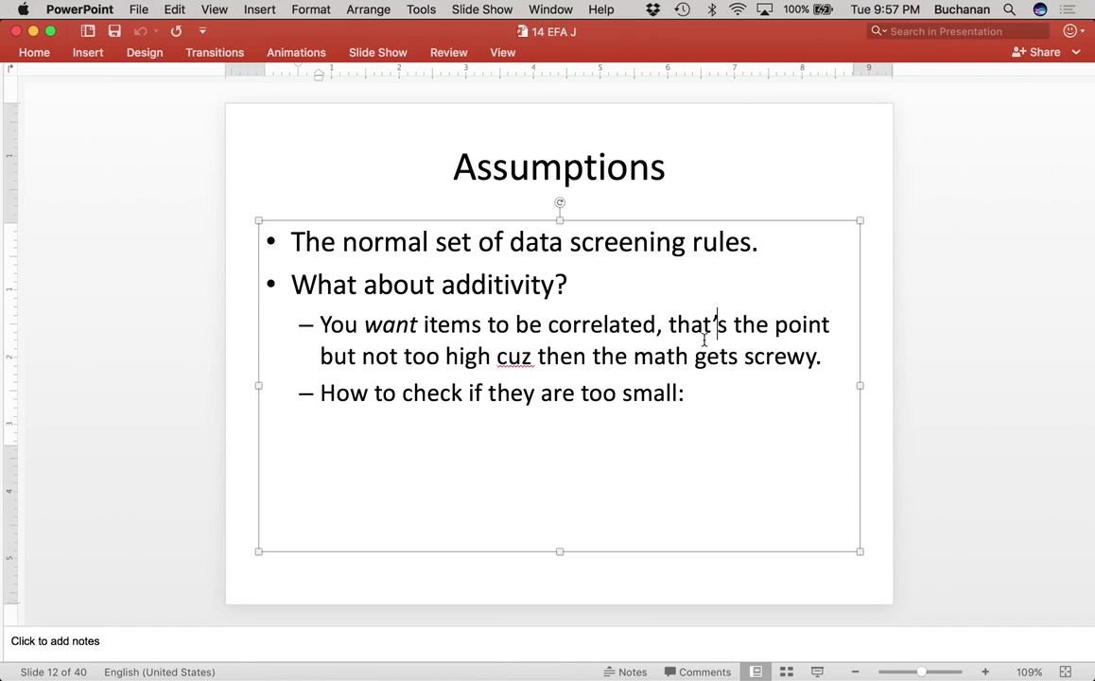
drag(691, 396, 315, 398)
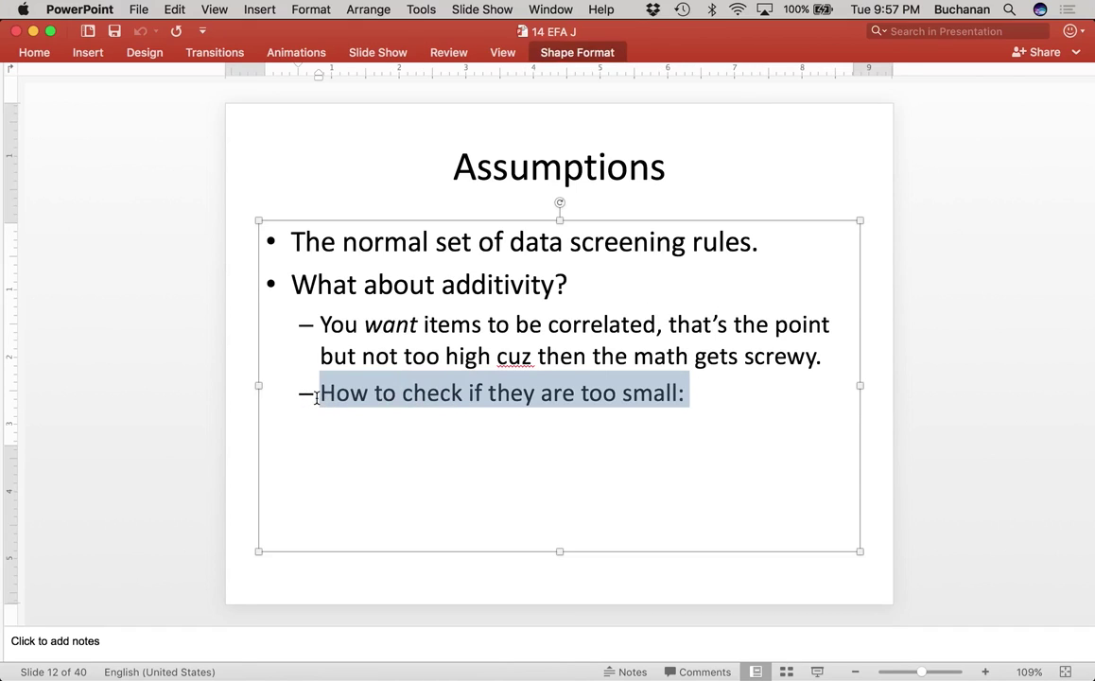
key(BackSpace)
key(BackSpace)
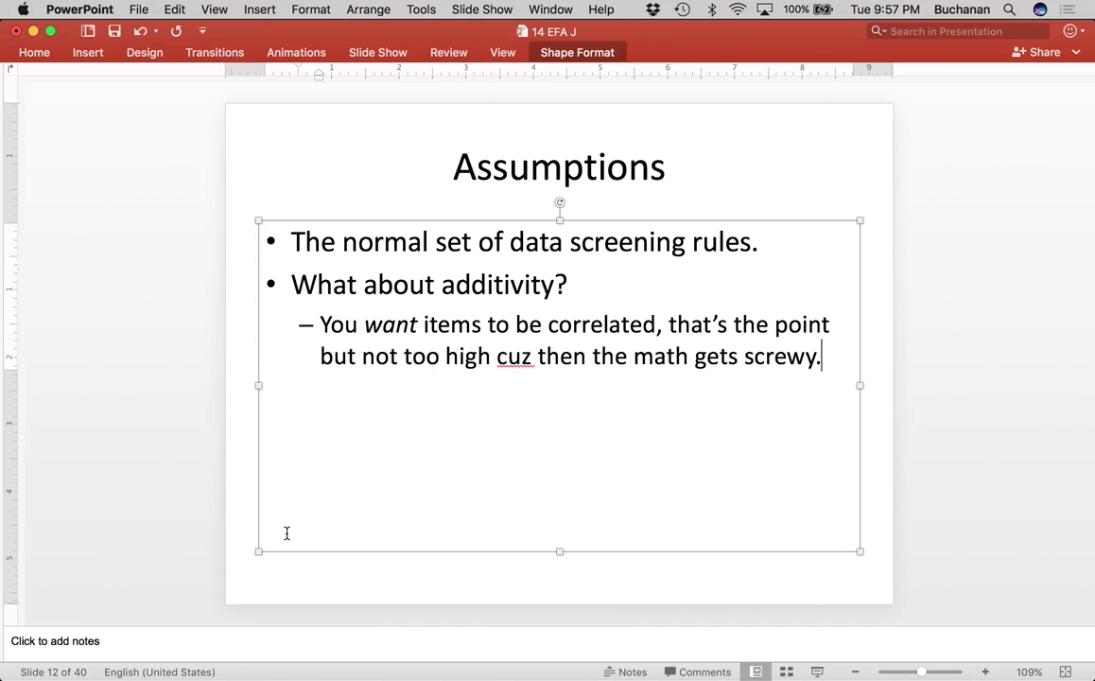
click(280, 608)
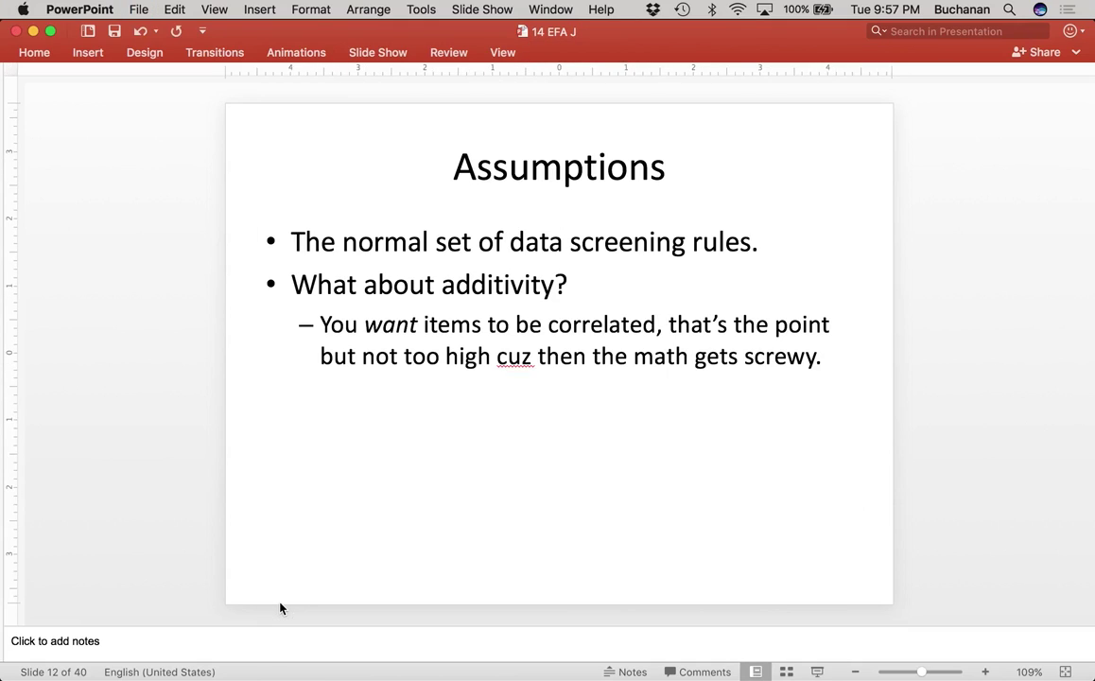
Step: Look ahead at the slides following Assumptions, starting with Power, and return to the Assumptions slide
key(Down)
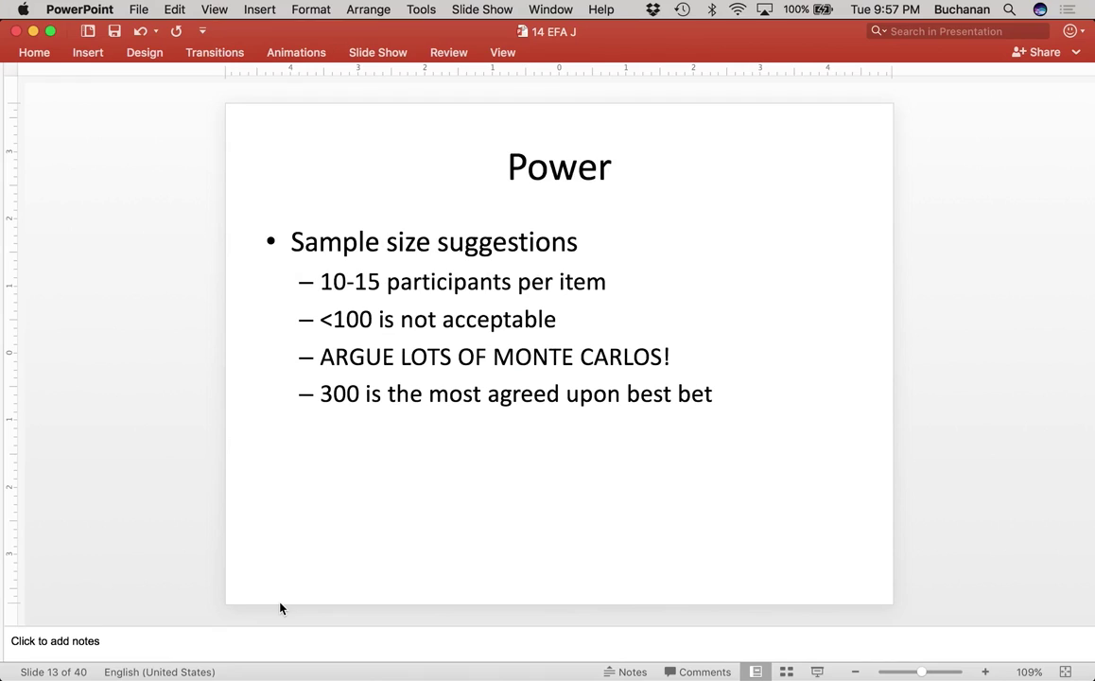
key(Down)
key(Down)
key(Up)
key(Up)
key(Up)
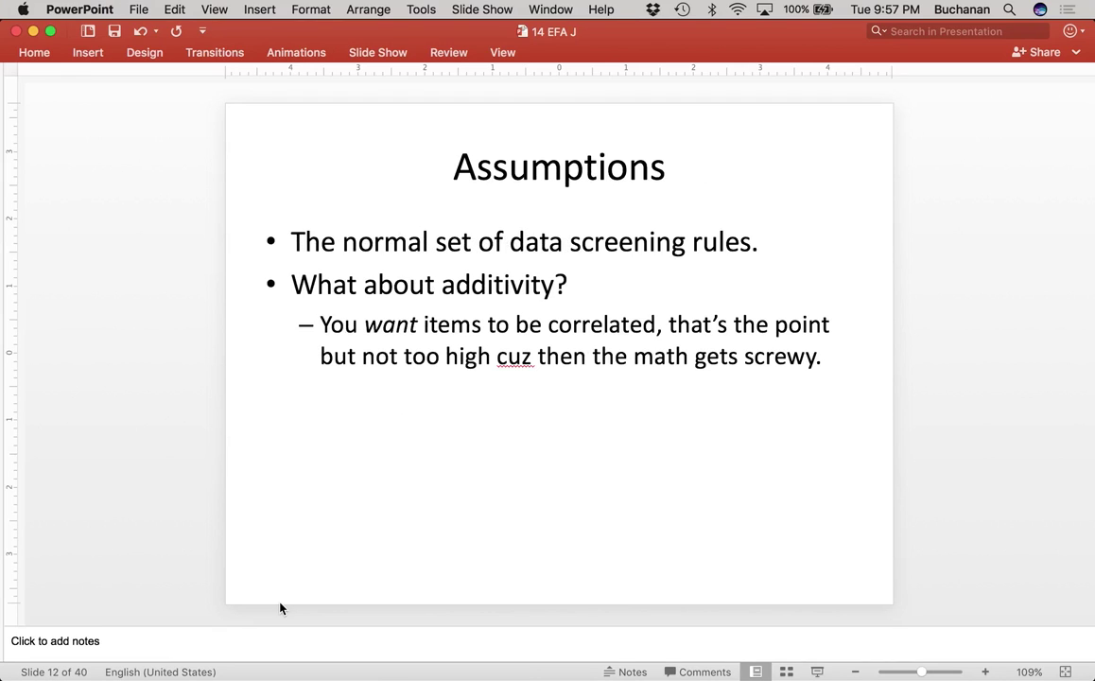
Step: Read the two Power slides on sample size and number of items, and continue to Questions to Answer
key(Down)
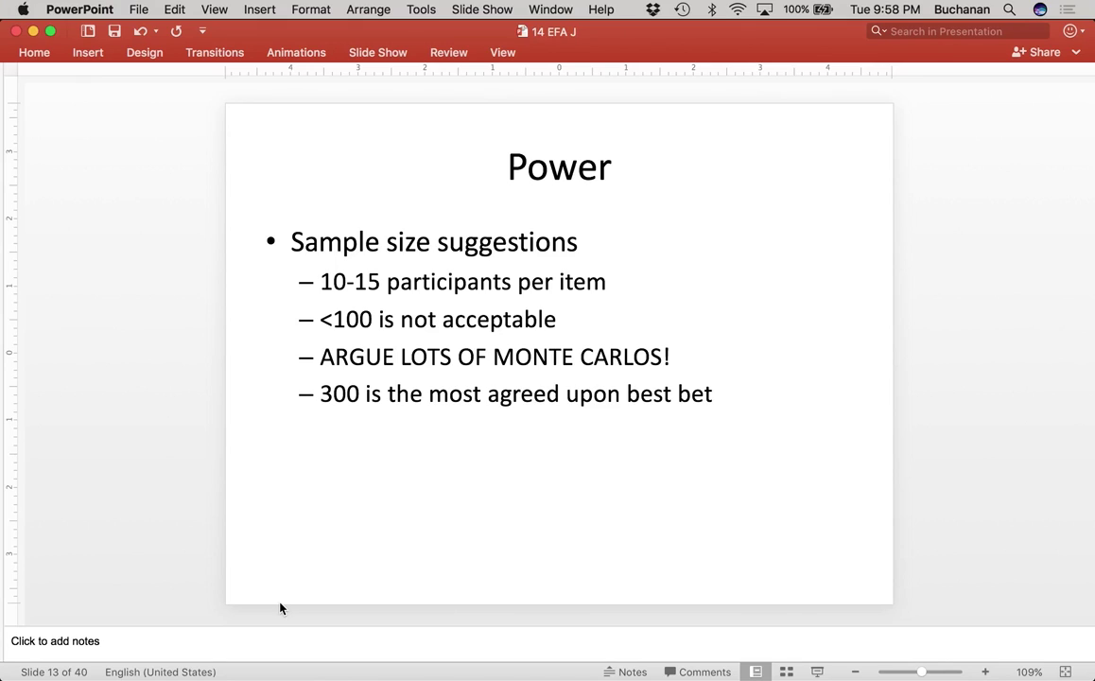
key(Down)
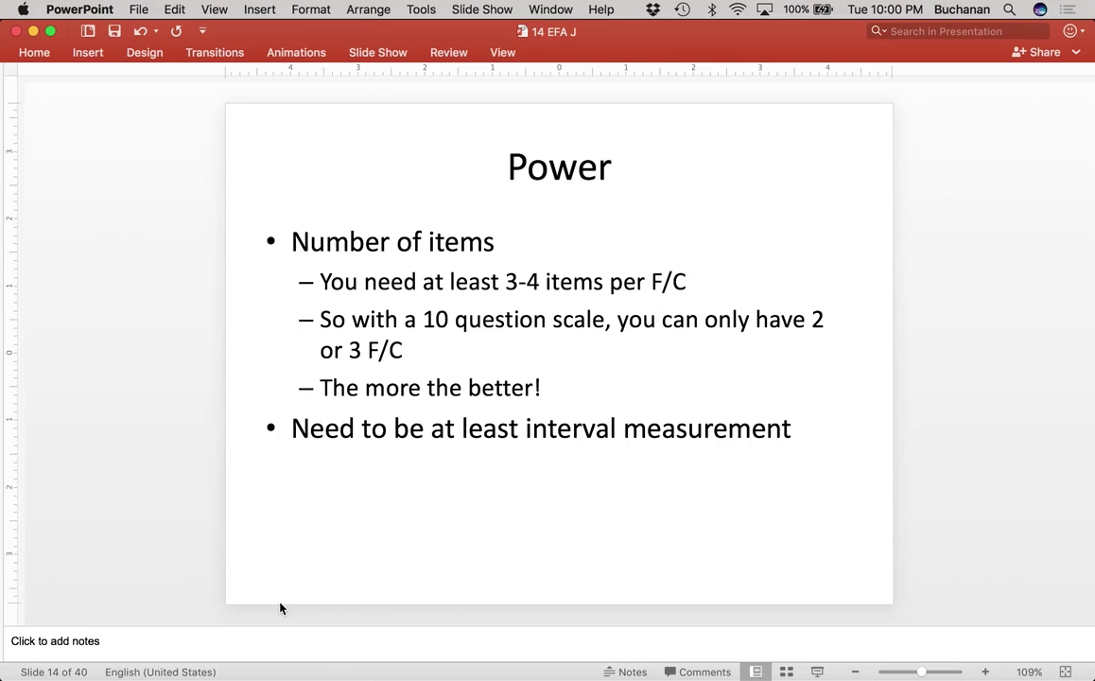
key(Down)
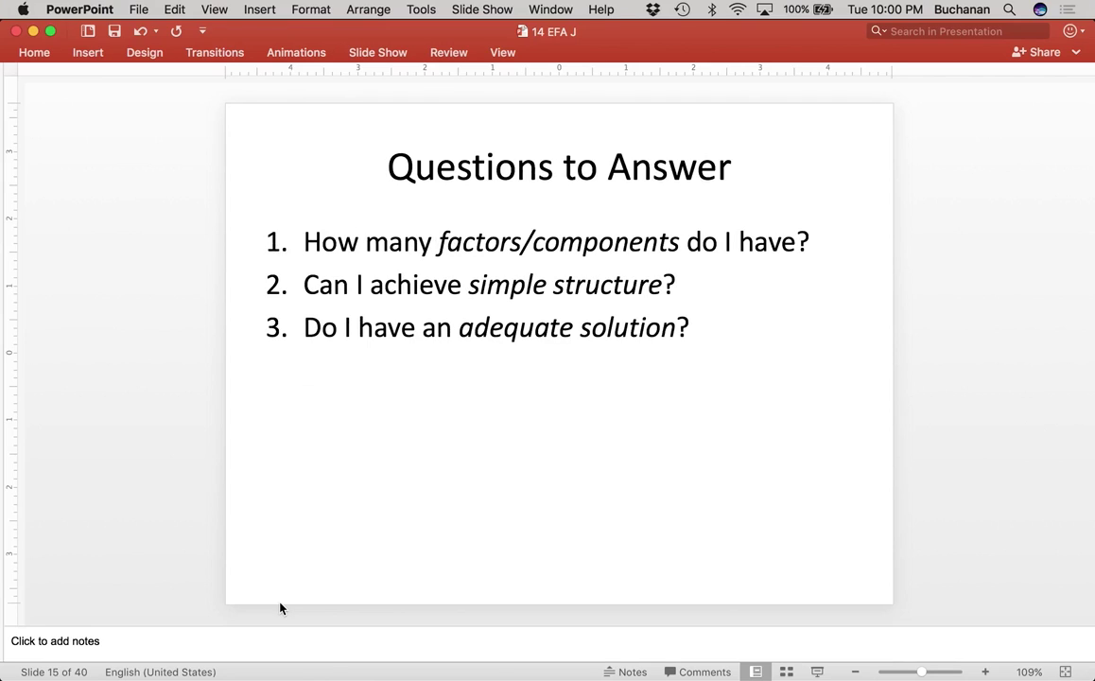
Step: Switch to the 14 EFA J Word document and look back through its Research Questions and Power notes
key(ctrl+Up)
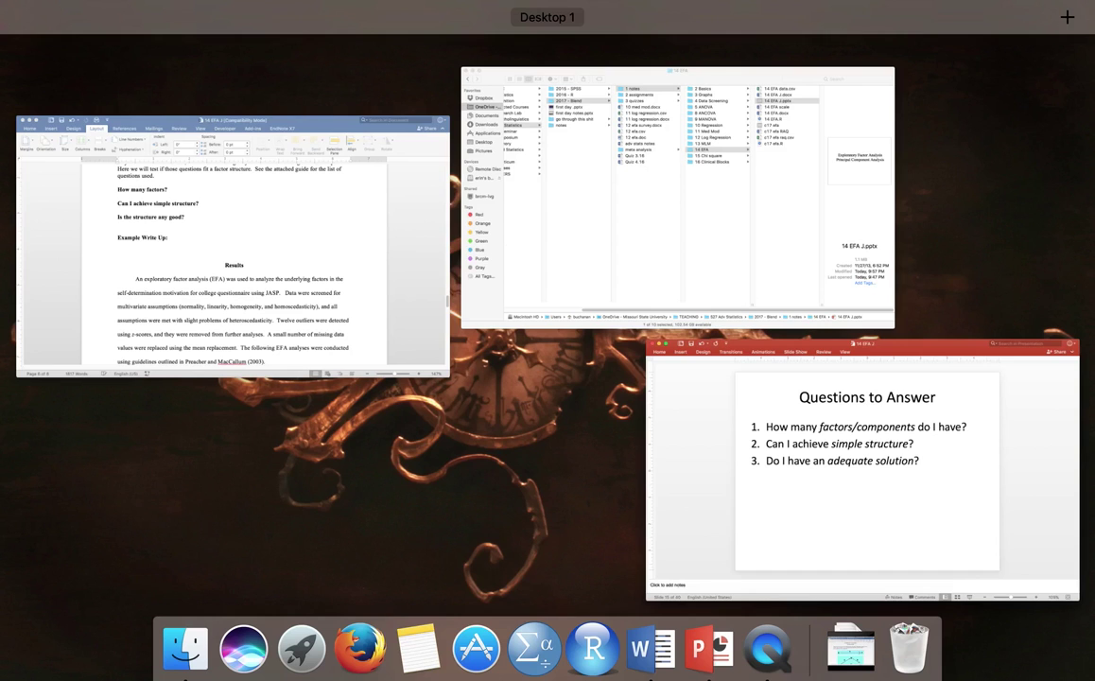
click(594, 249)
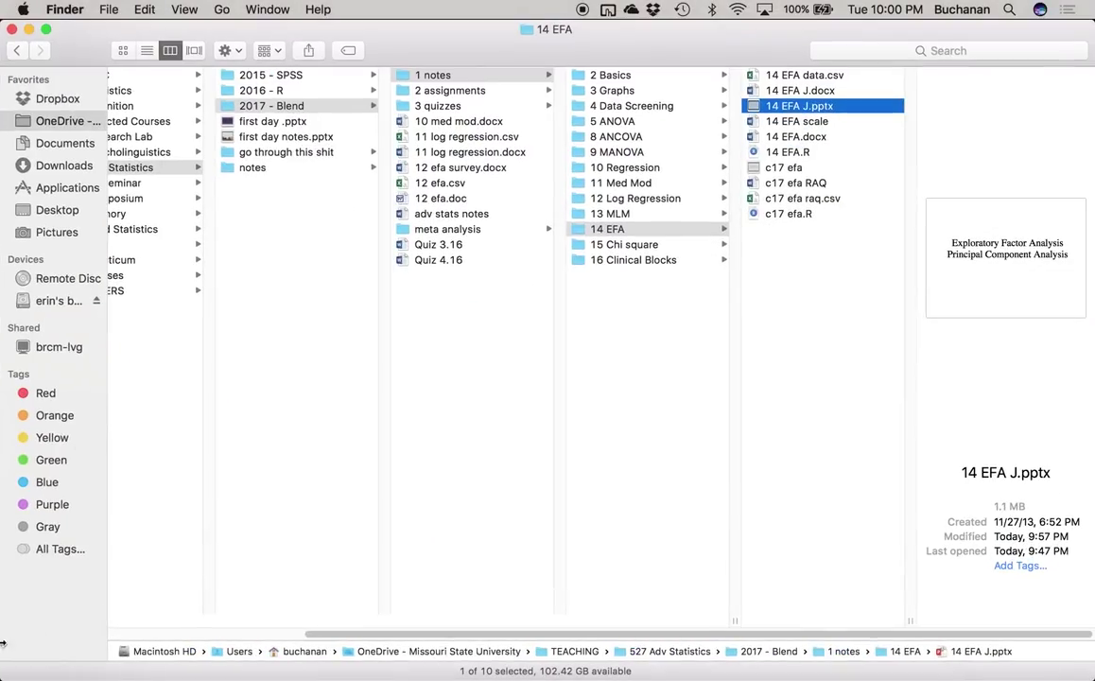
key(ctrl+Up)
click(103, 362)
scroll(354, 299, up, 5)
scroll(355, 299, up, 20)
scroll(363, 286, up, 15)
scroll(362, 284, up, 5)
scroll(362, 283, down, 2)
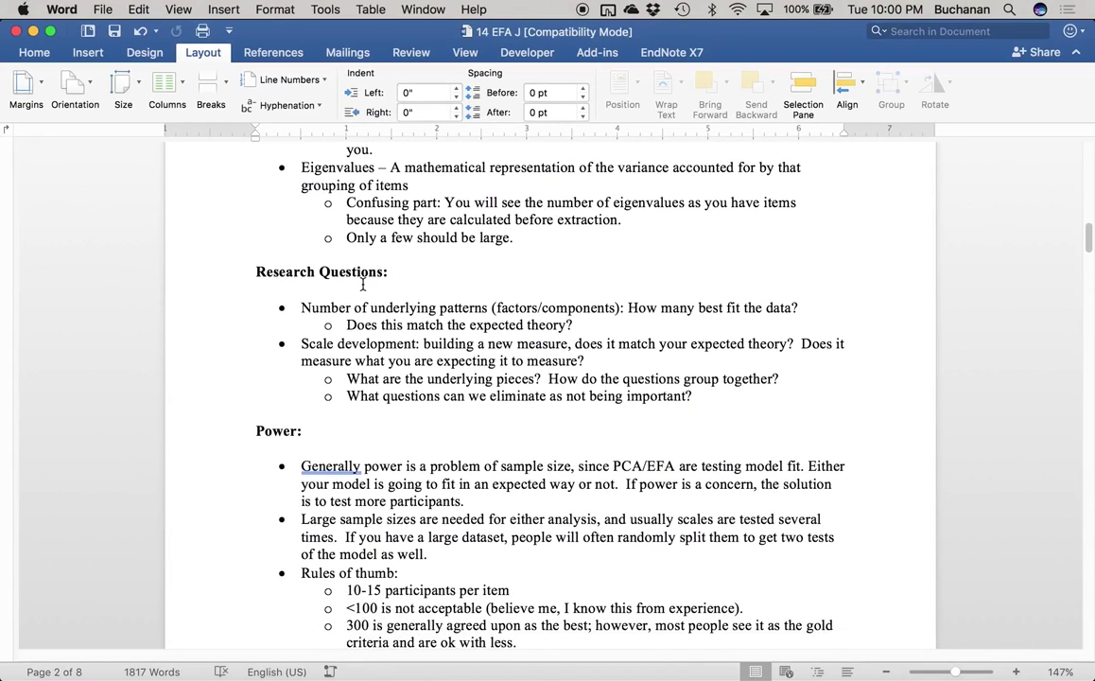
Step: Skim the Word notes from the beginning down to the Complete Example Exploratory Factor Analysis section
scroll(362, 284, up, 6)
scroll(362, 283, up, 12)
scroll(362, 284, up, 2)
scroll(362, 284, down, 15)
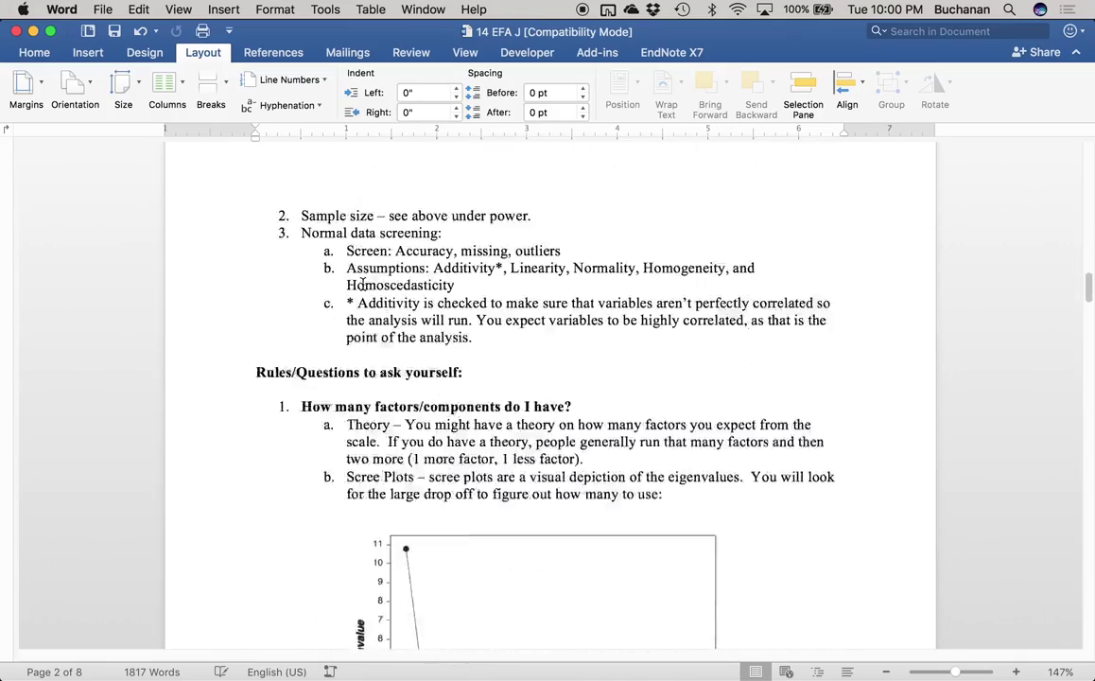
scroll(363, 284, down, 20)
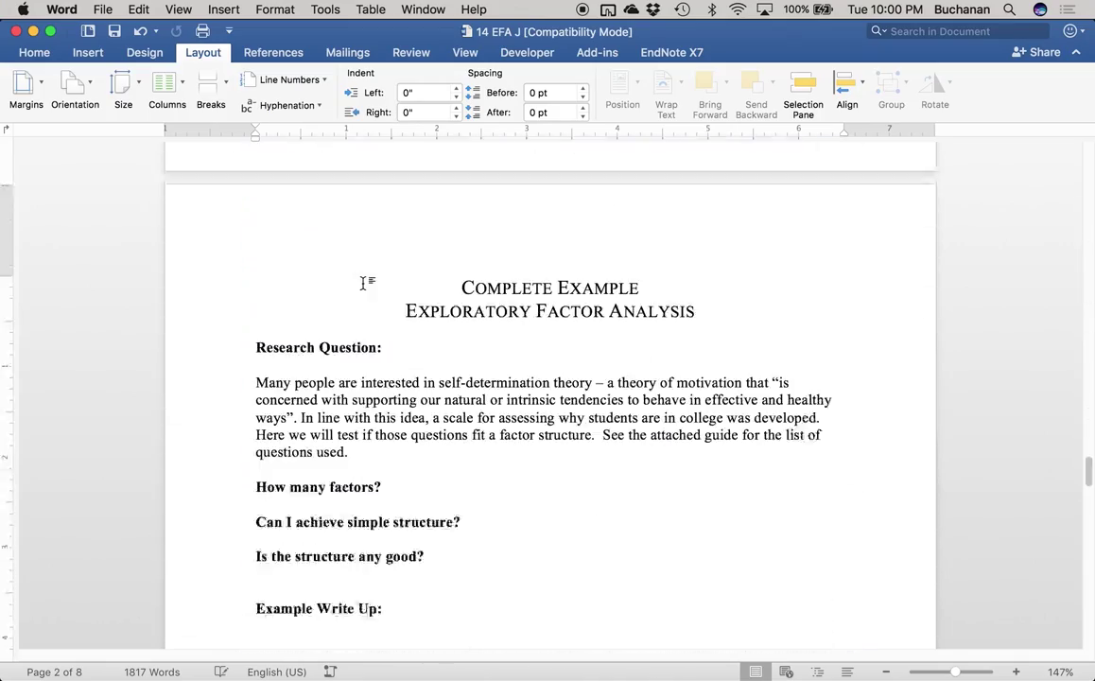
scroll(362, 284, down, 2)
Step: Switch to the 14 EFA folder in Finder and open 14 EFA data.csv in Excel
key(ctrl+Up)
click(655, 227)
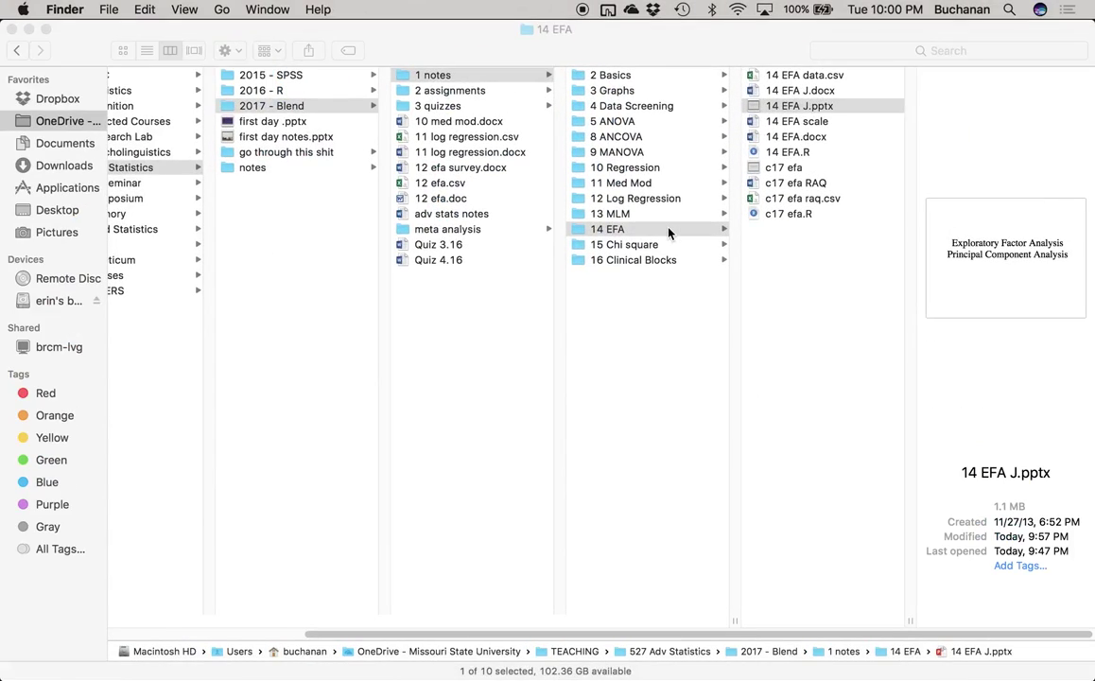
click(789, 80)
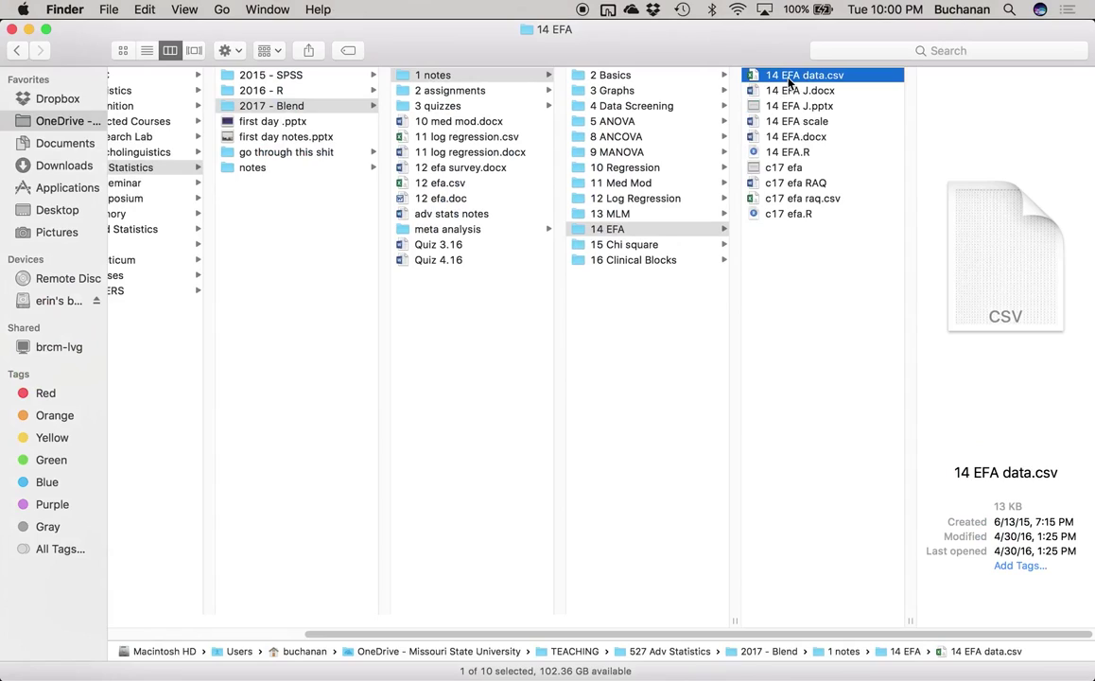
double_click(789, 80)
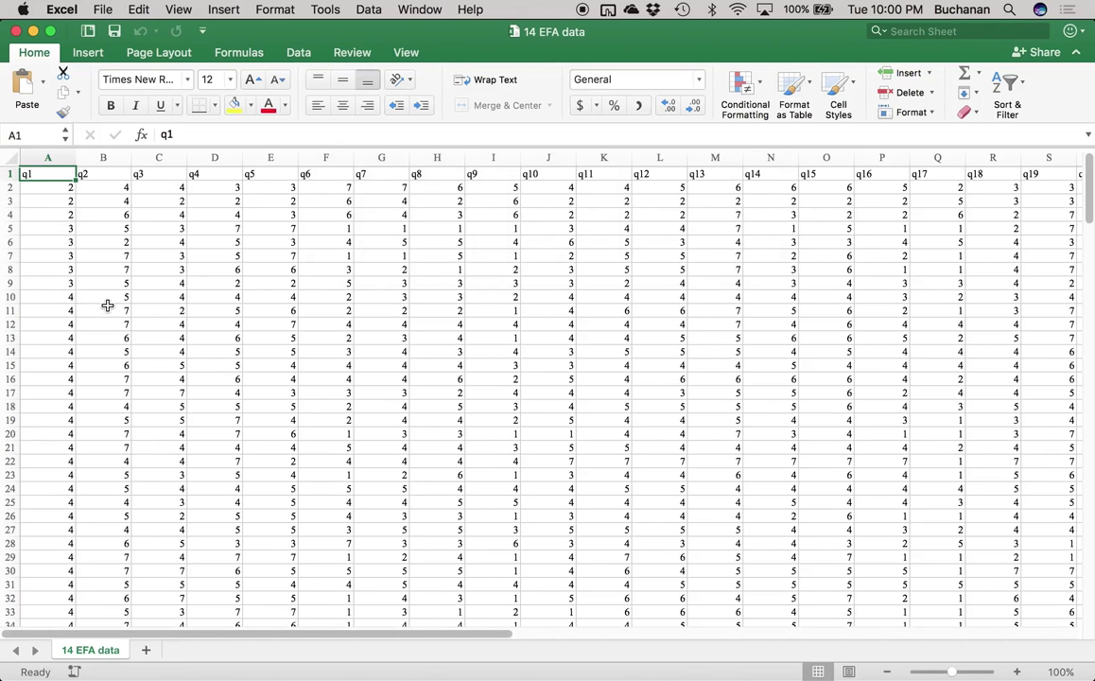
Step: Check how far the question columns extend along the header row and return to the first column
key(super+Right)
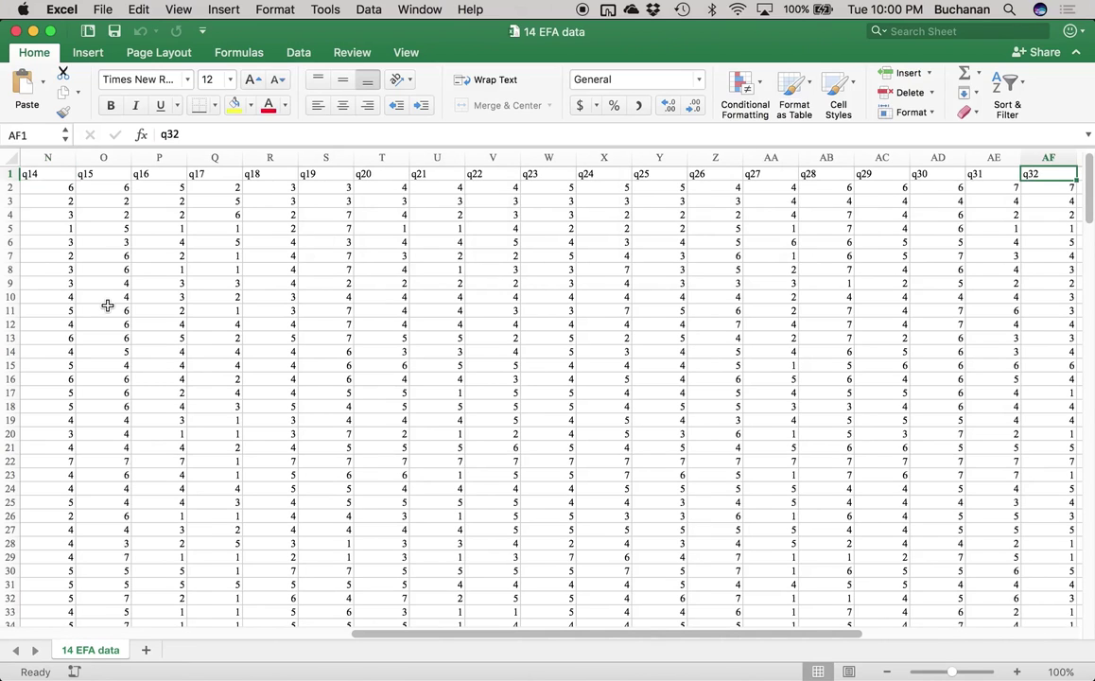
key(super+Left)
Step: Switch to the 14 EFA folder in Finder, preview the 14 EFA scale document and skim its list of items
key(ctrl+Up)
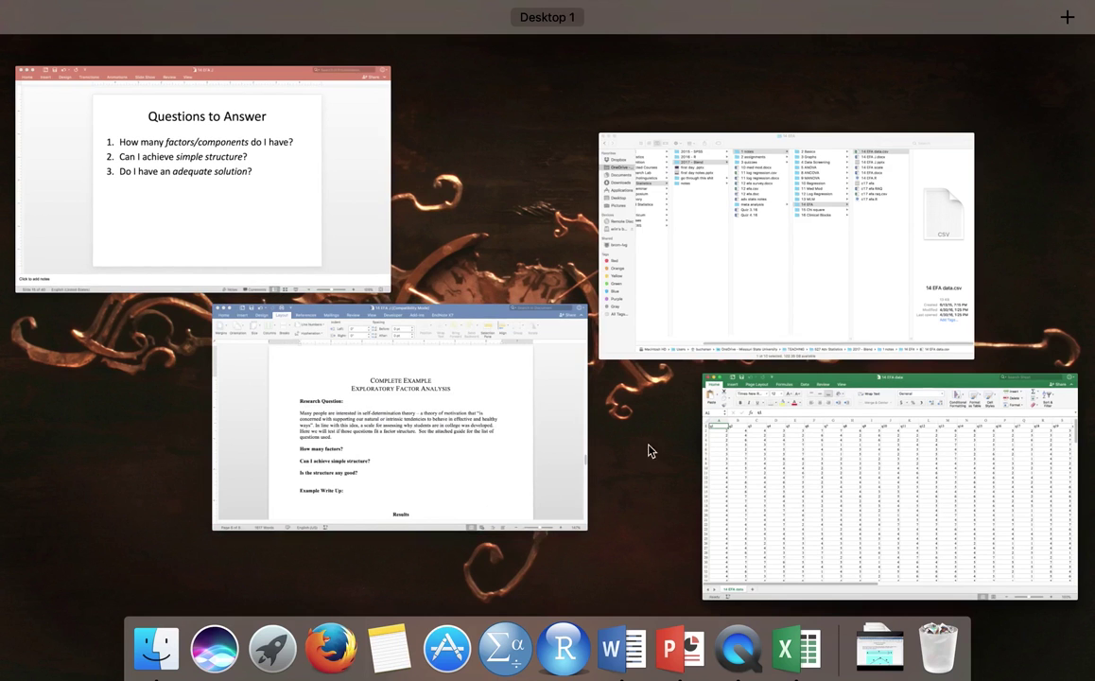
click(771, 268)
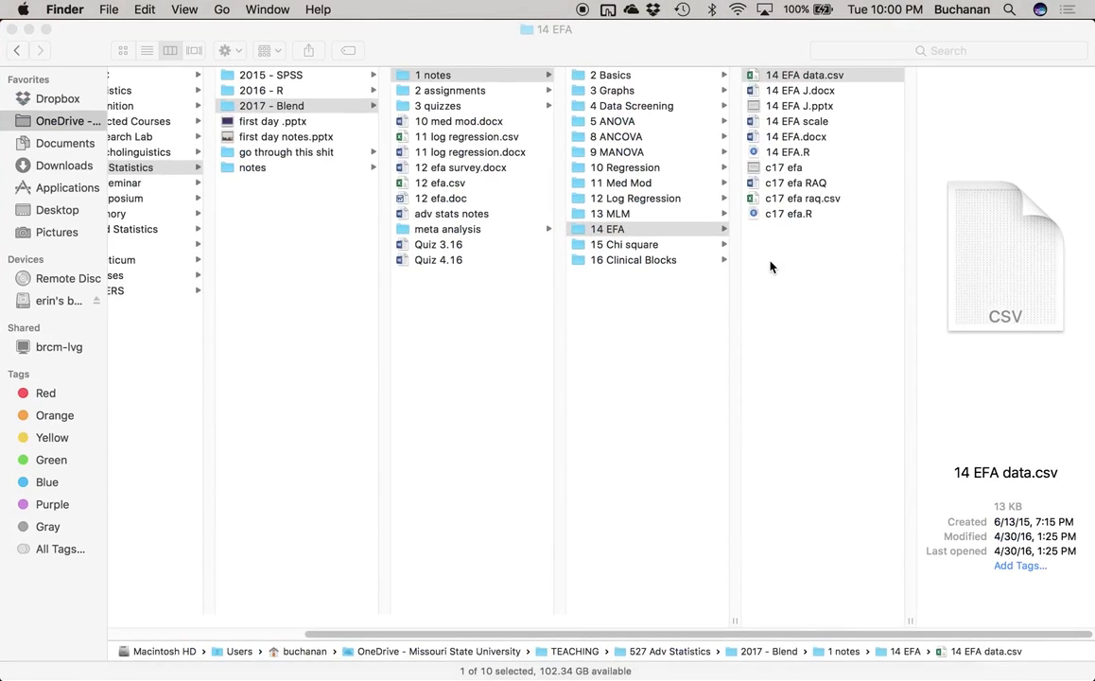
click(792, 123)
key(space)
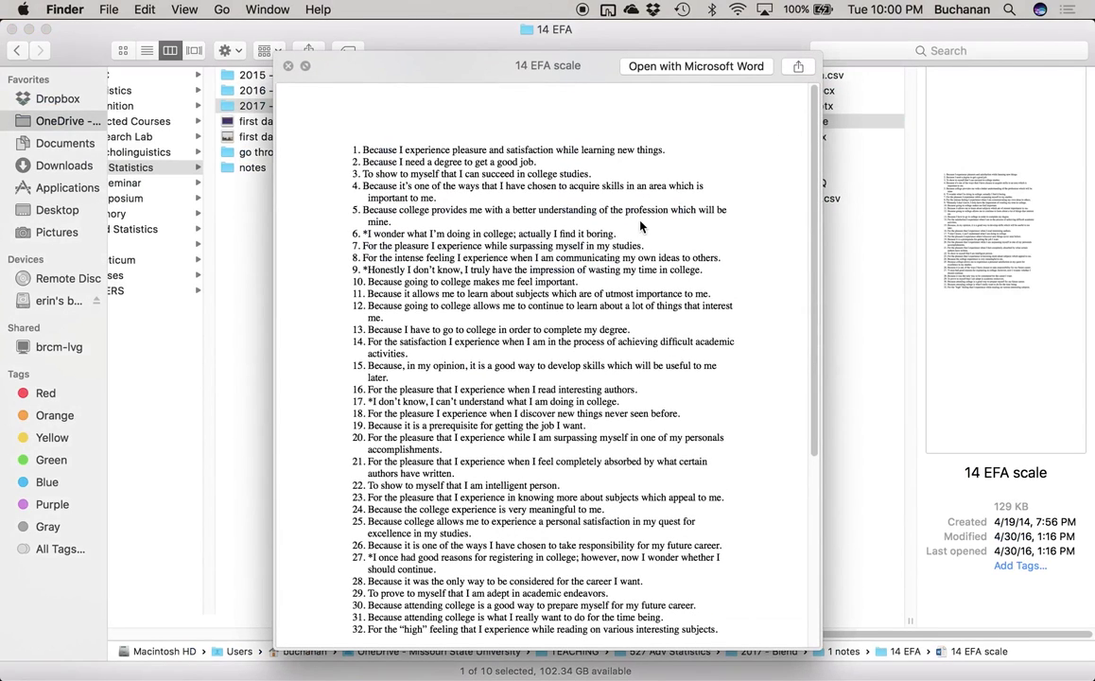
scroll(640, 225, down, 1)
scroll(640, 225, down, 5)
scroll(640, 225, up, 5)
Step: Open the 14 EFA scale document in Word and enlarge its view to 230%
click(673, 67)
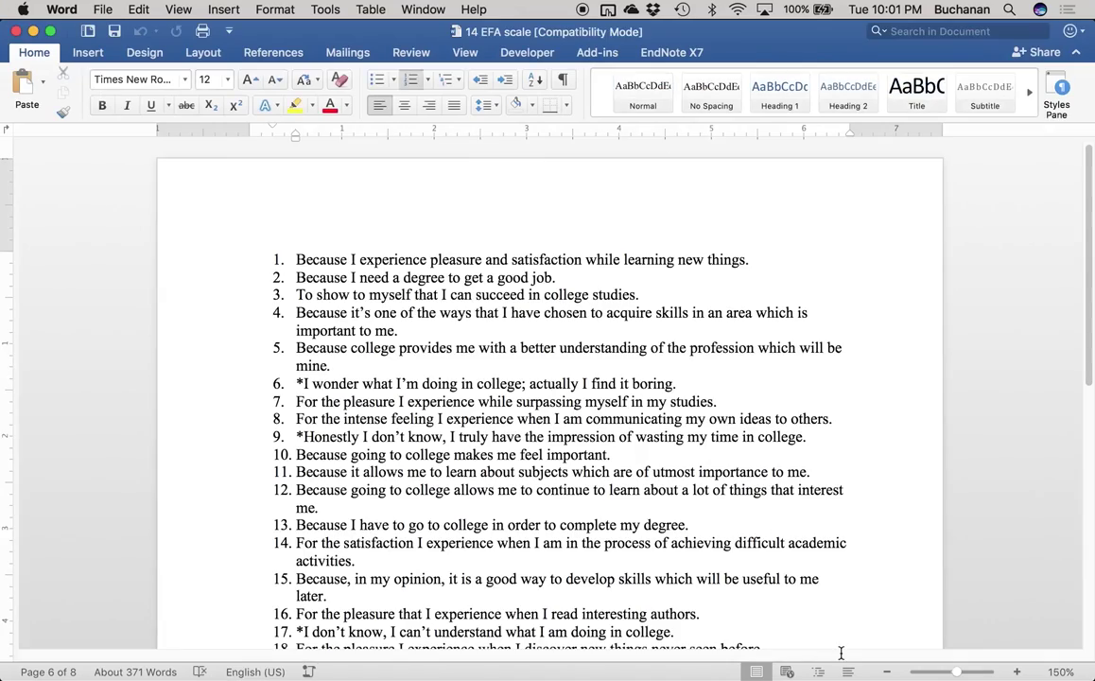
drag(957, 671, 962, 671)
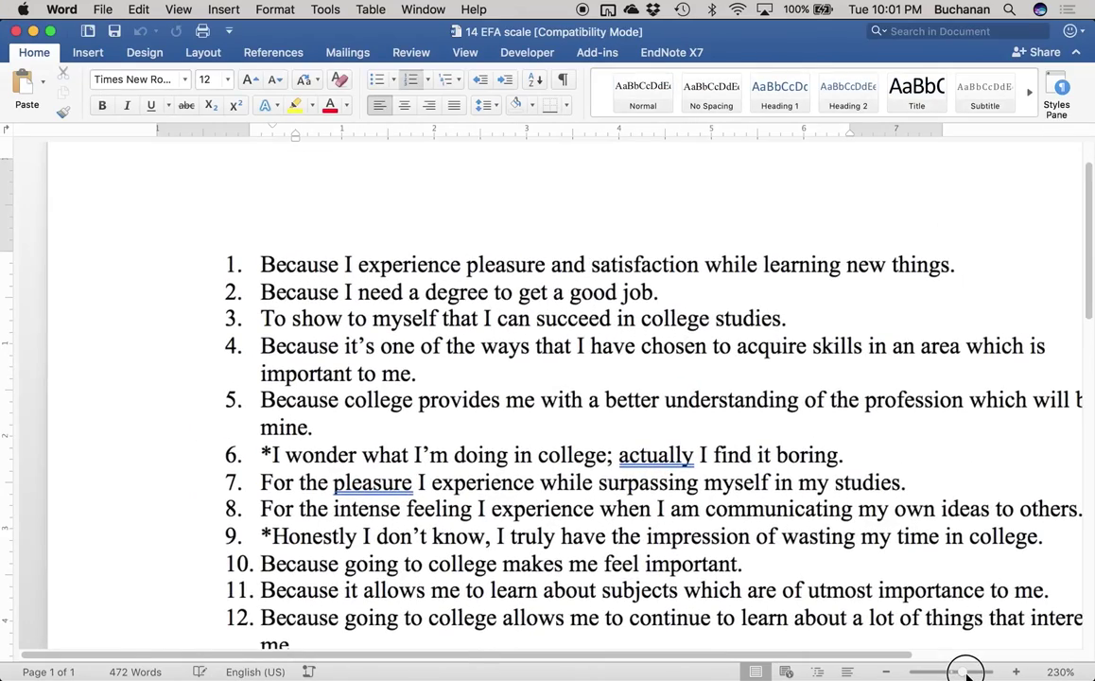
scroll(738, 499, right, 3)
scroll(737, 500, up, 1)
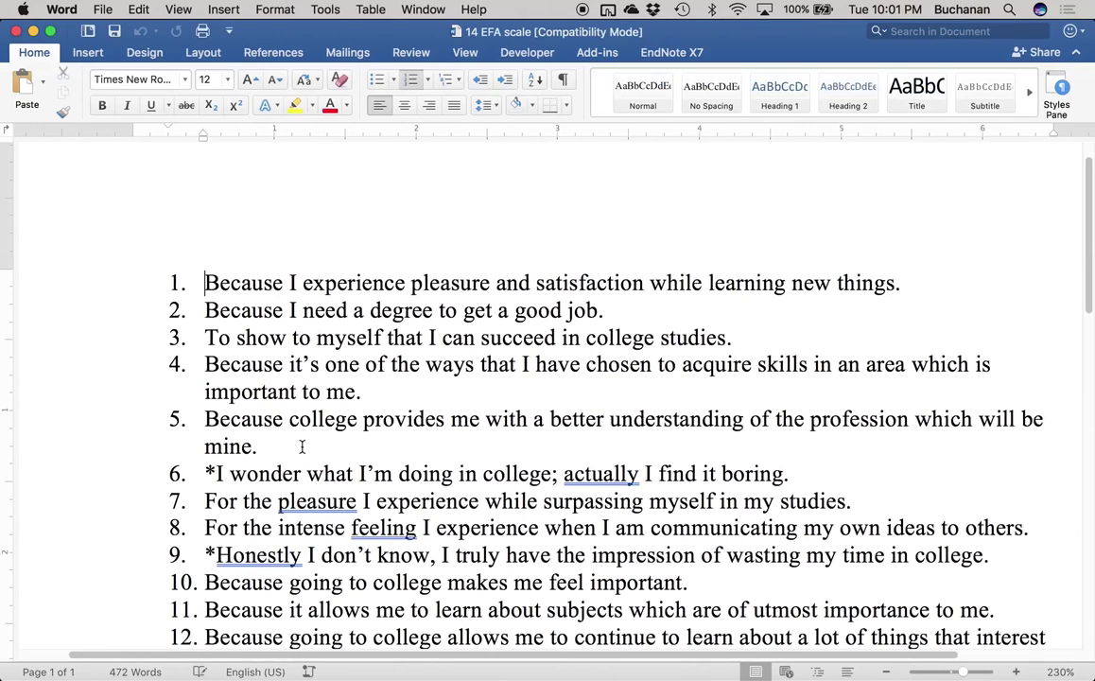
Step: Read through the scale's 32 items, paying attention to the asterisked ones such as item 17 about not understanding college
scroll(307, 452, down, 4)
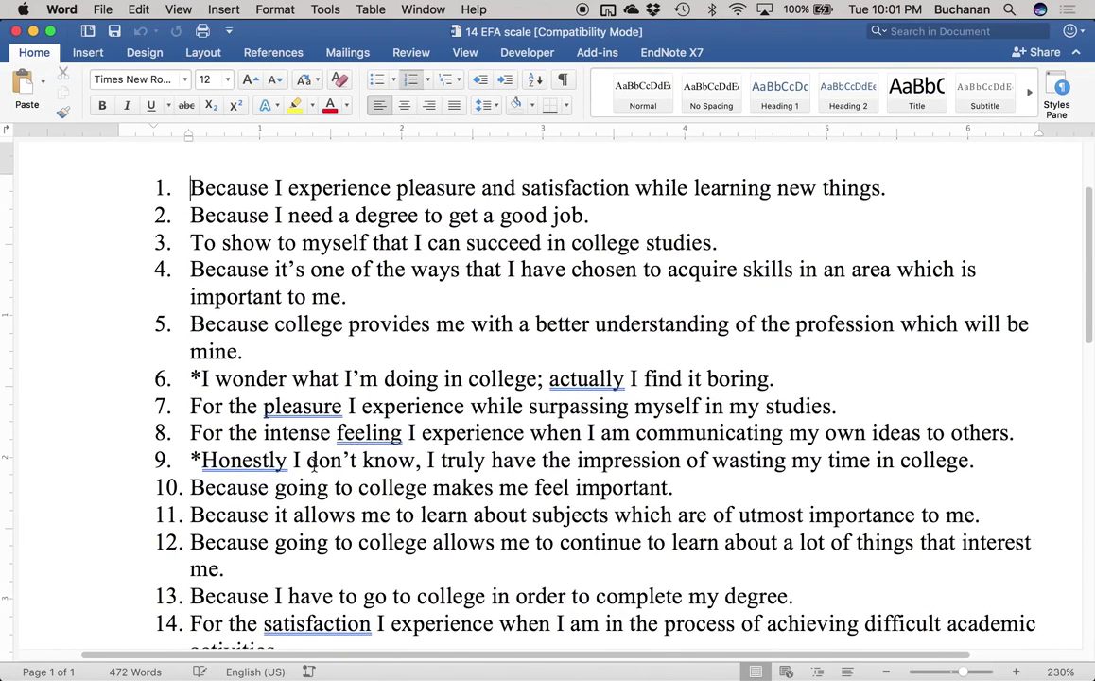
scroll(312, 463, down, 5)
scroll(313, 465, down, 10)
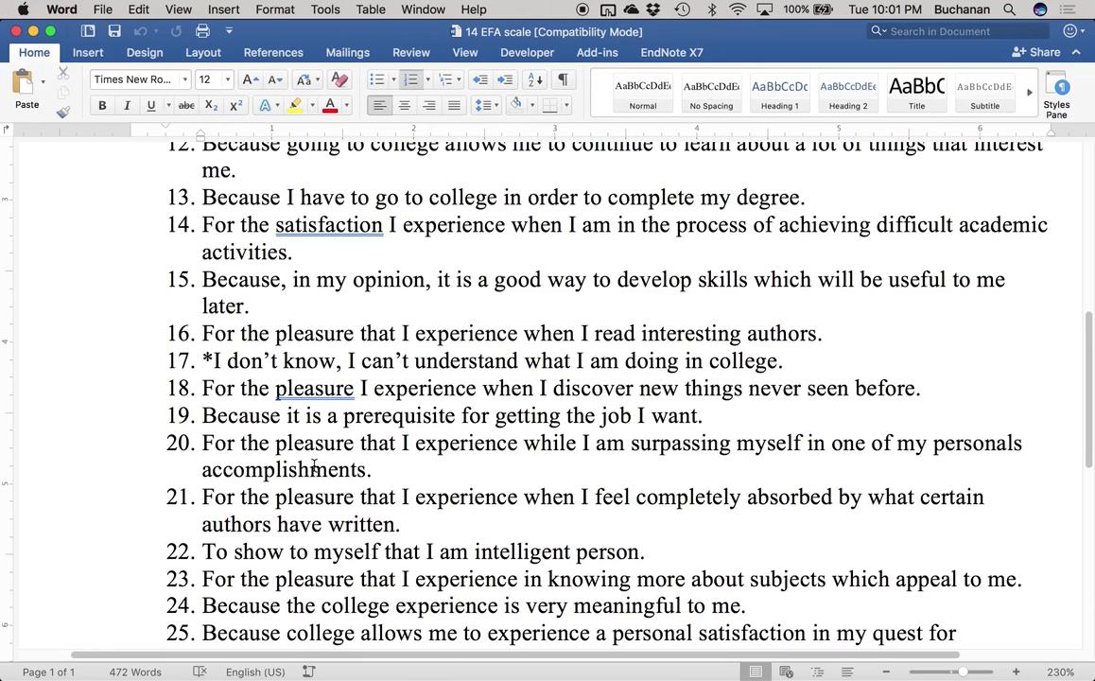
scroll(221, 356, up, 6)
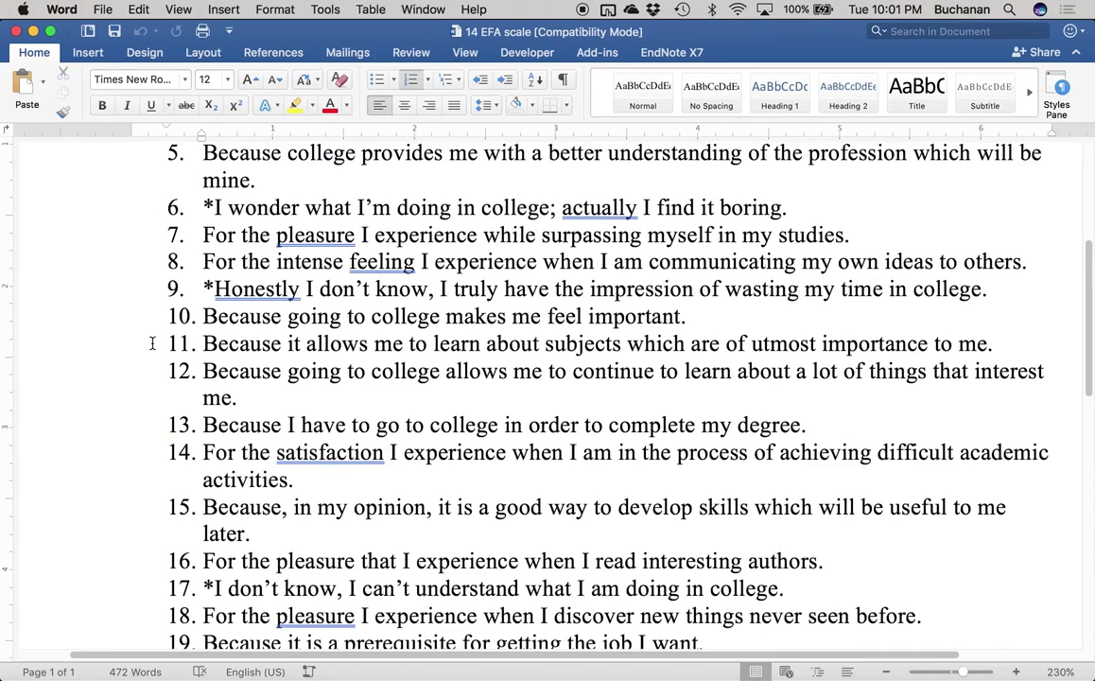
scroll(151, 343, down, 5)
drag(207, 328, 797, 366)
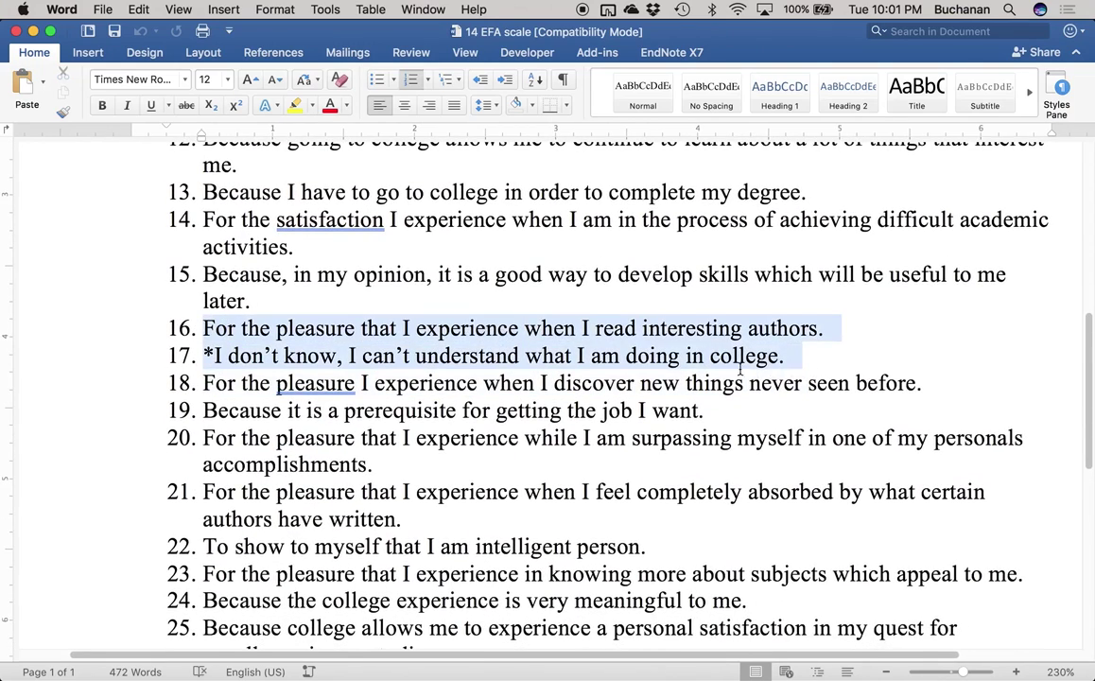
click(761, 372)
drag(204, 355, 771, 358)
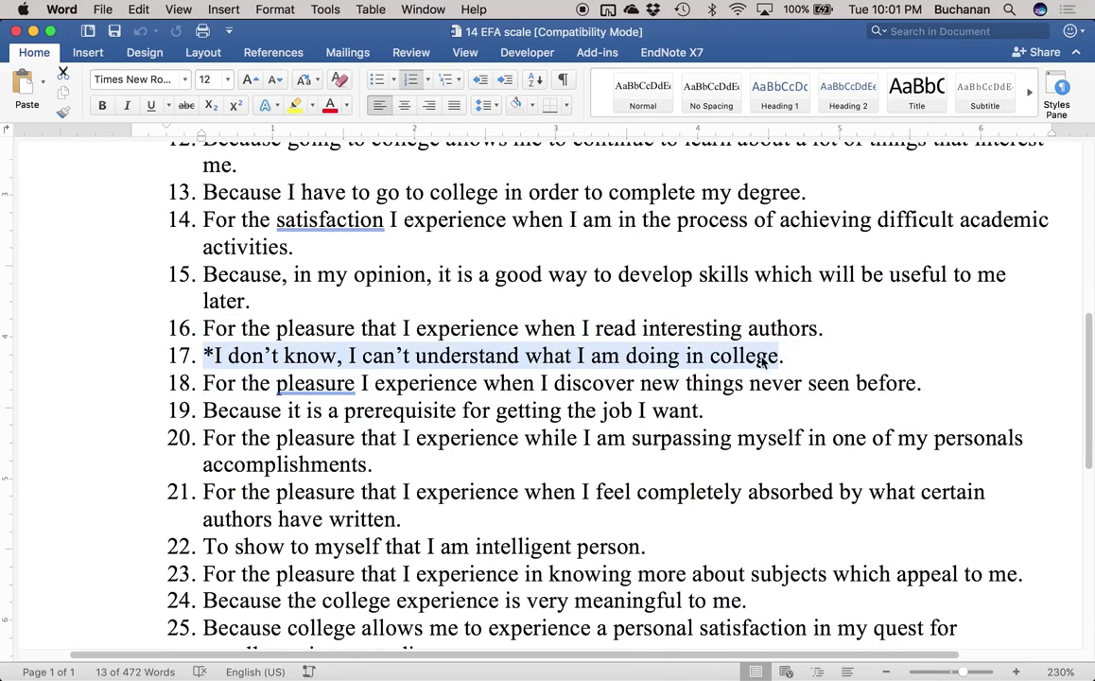
scroll(667, 331, down, 8)
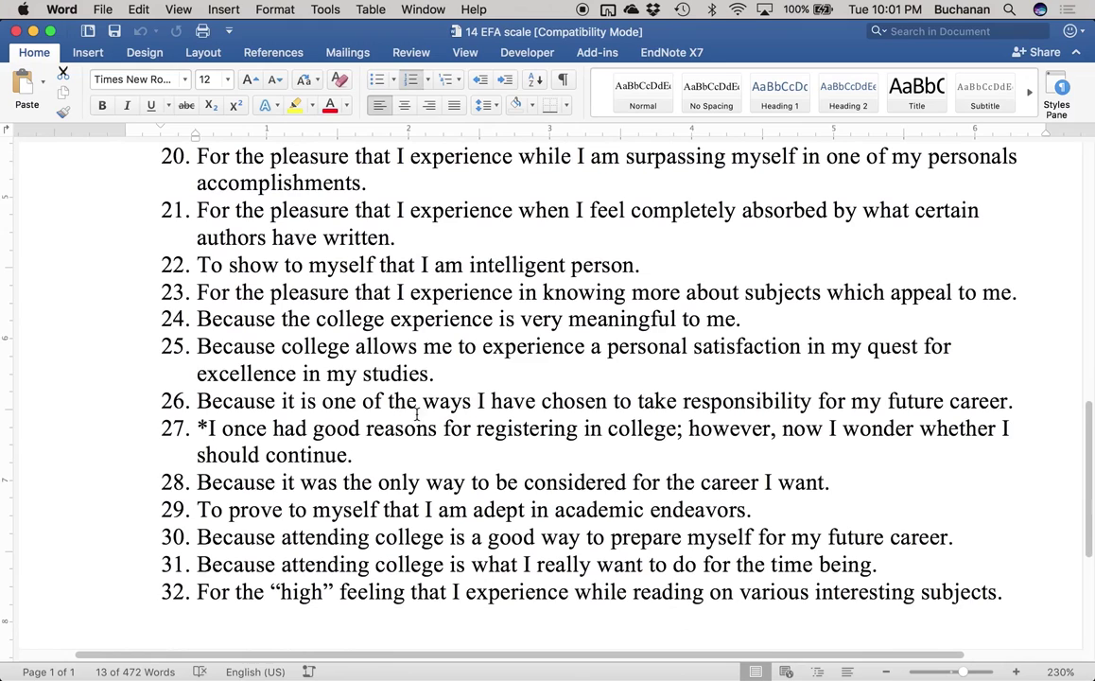
Step: Close the scale document and switch back to the 14 EFA data file in Excel
click(17, 31)
key(ctrl+Up)
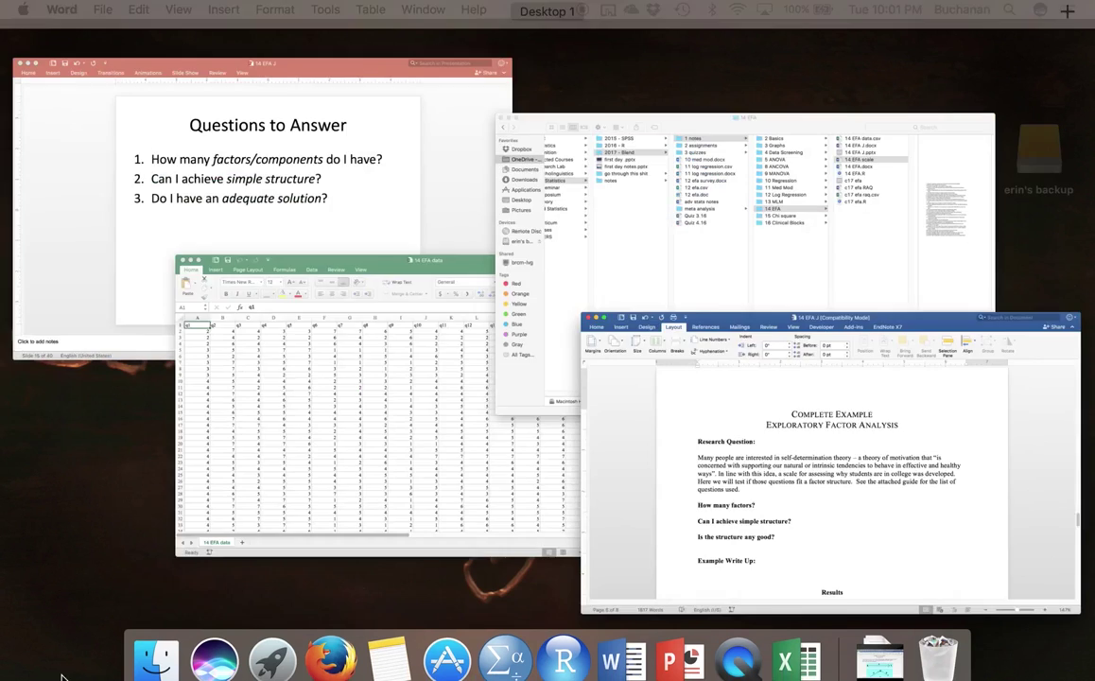
click(422, 429)
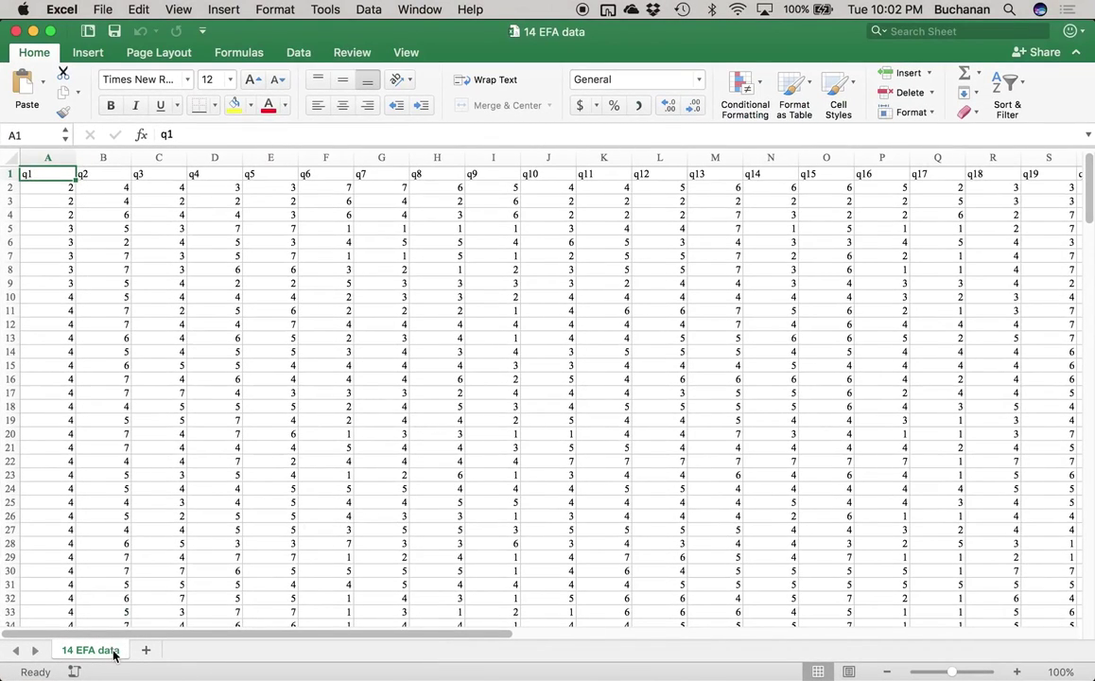
Step: Save a copy of the data as an Excel Workbook (.xlsx) named 14 EFA data ds in the 14 EFA folder
click(102, 9)
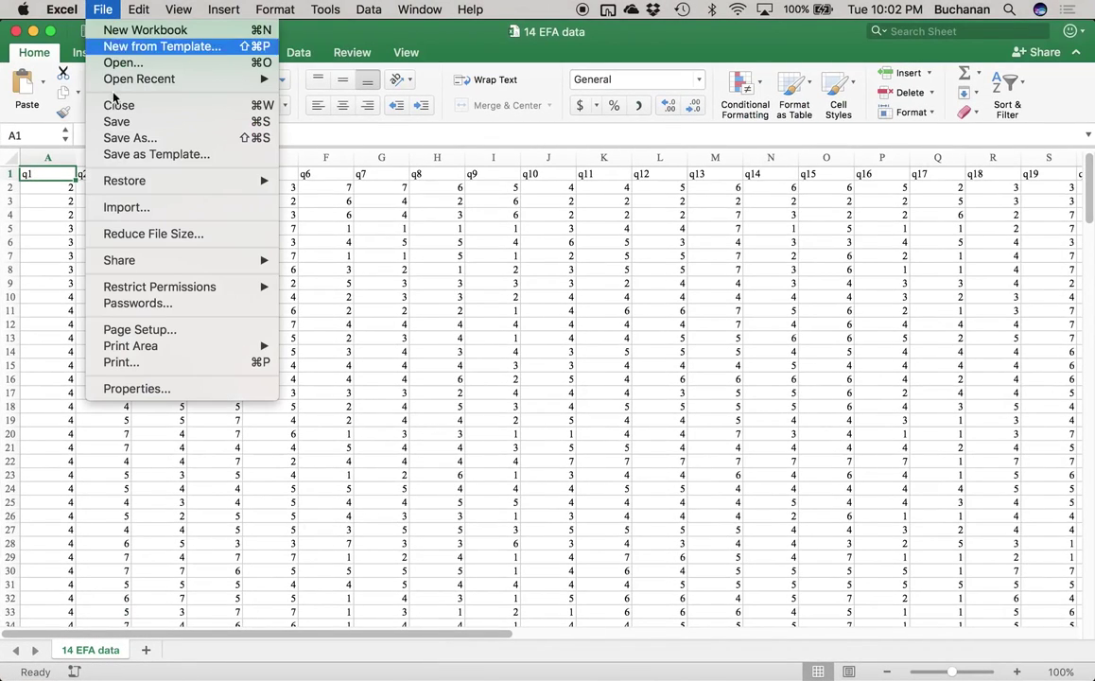
click(142, 142)
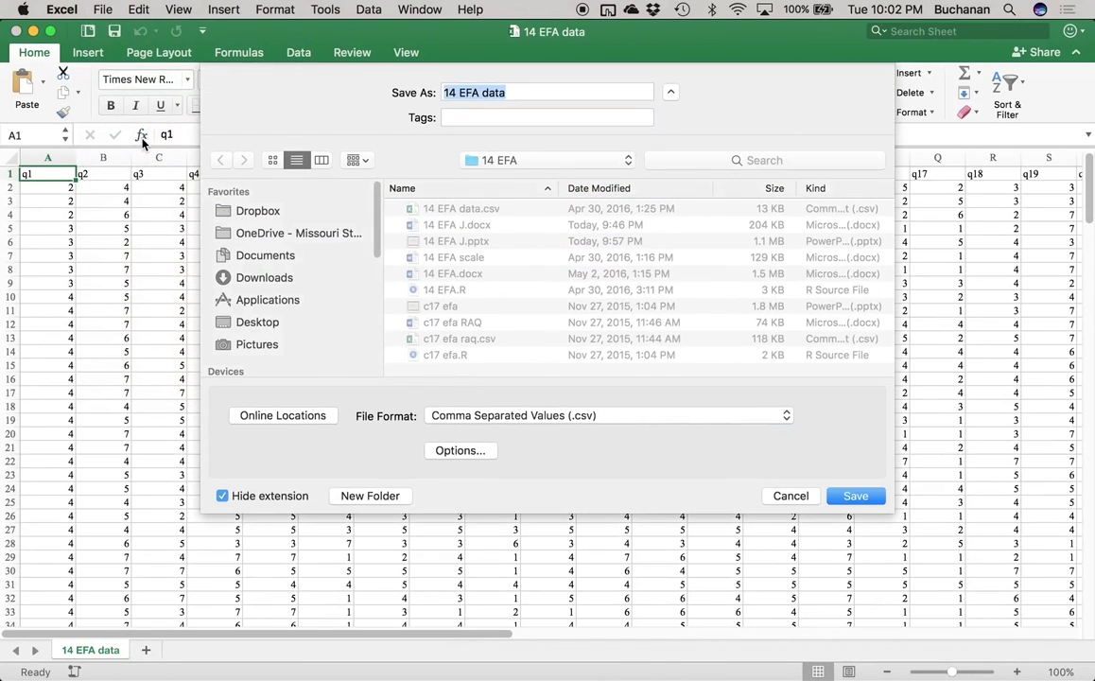
key(Right)
text(ds)
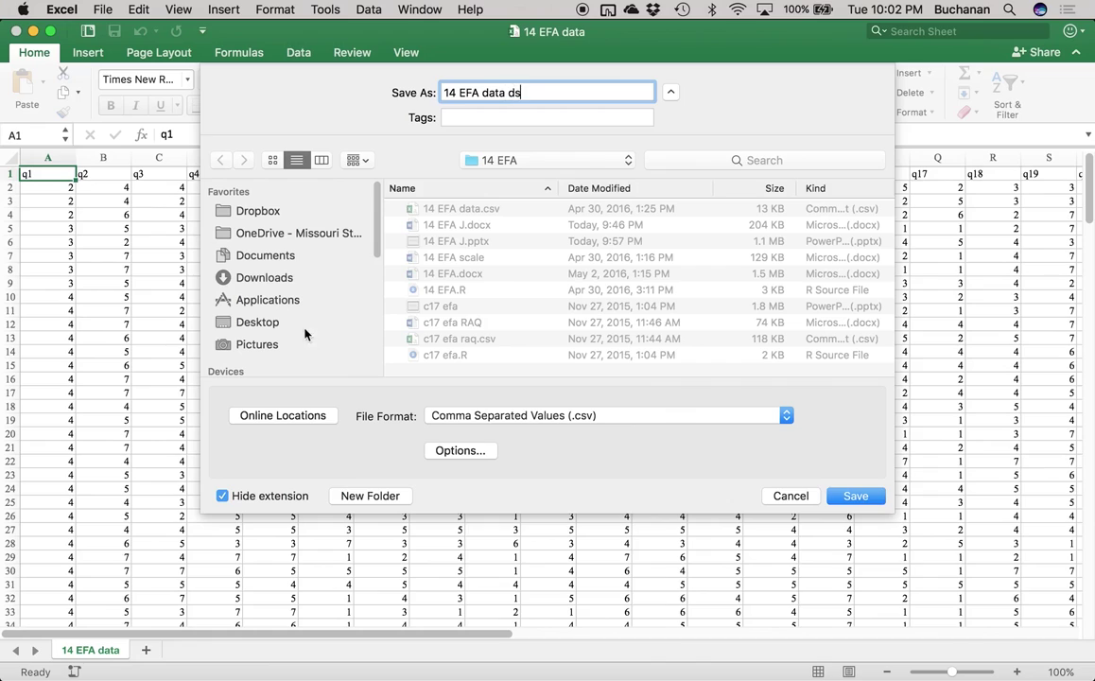
click(484, 418)
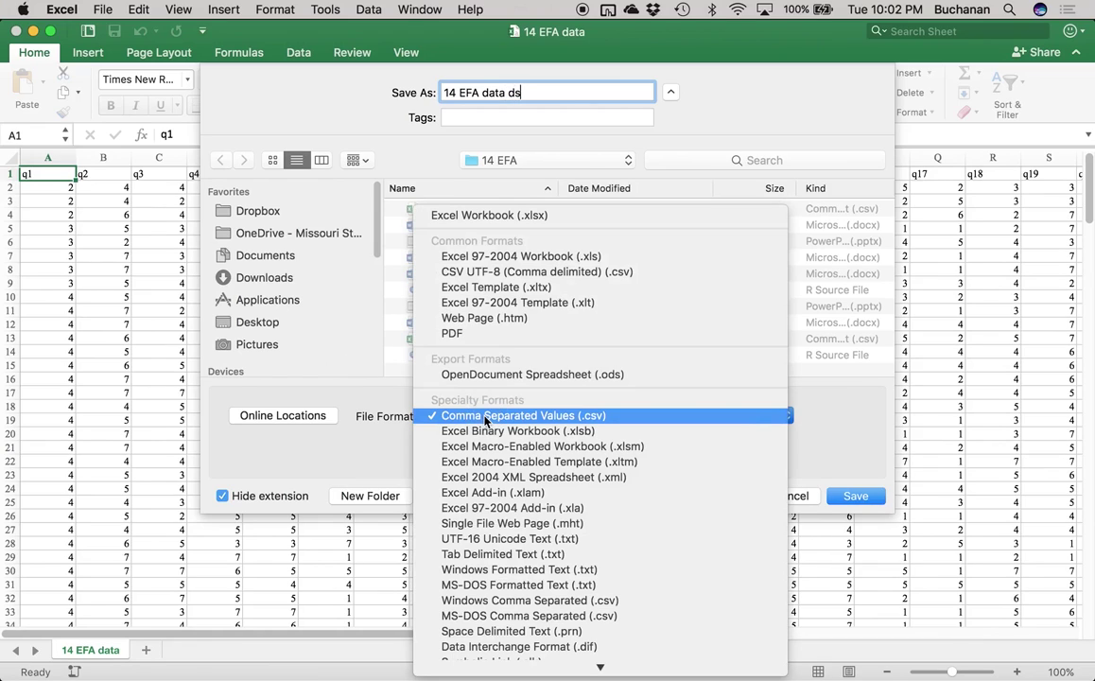
click(491, 215)
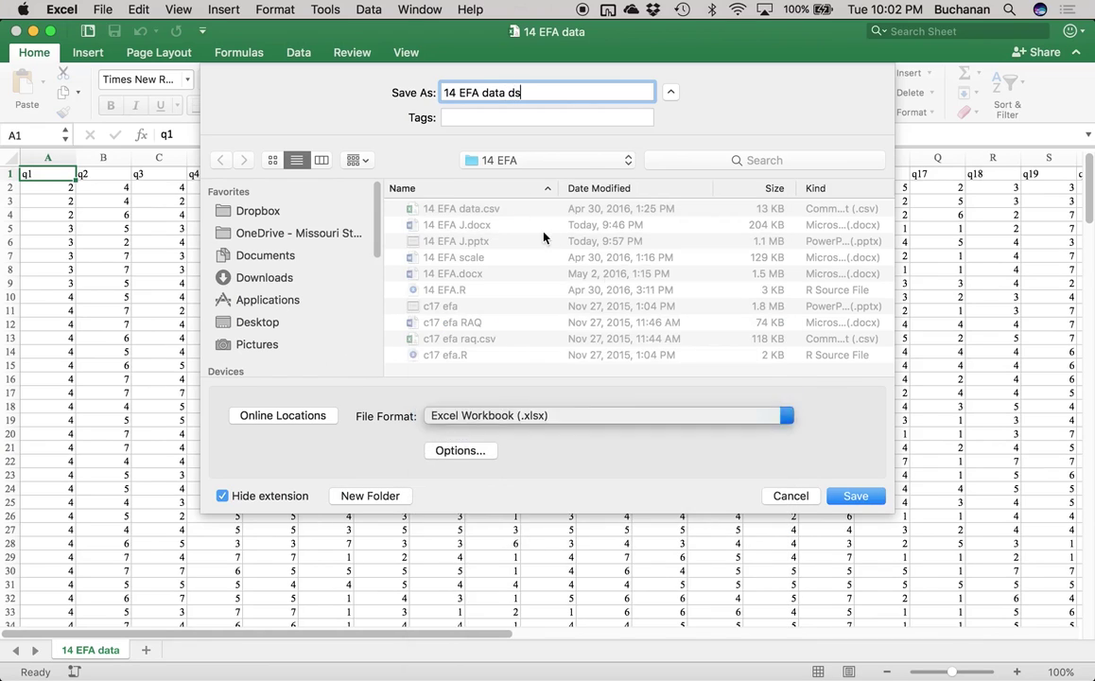
click(844, 496)
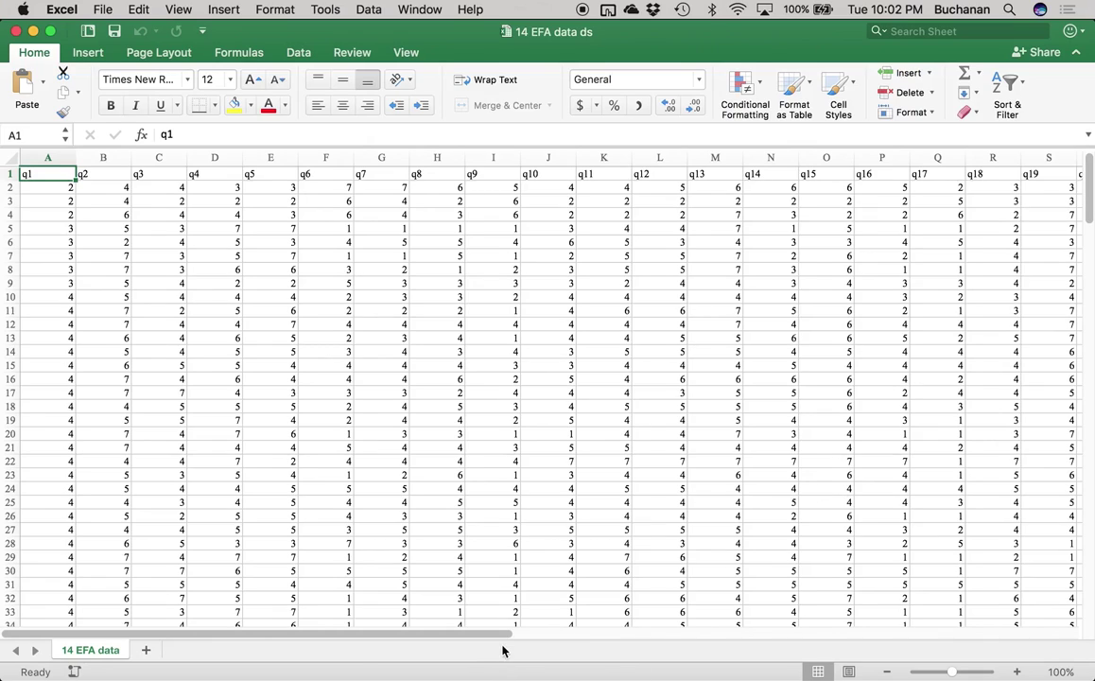
Step: Rename the 14 EFA data sheet as master and add a new blank sheet to the workbook
double_click(113, 651)
text(master)
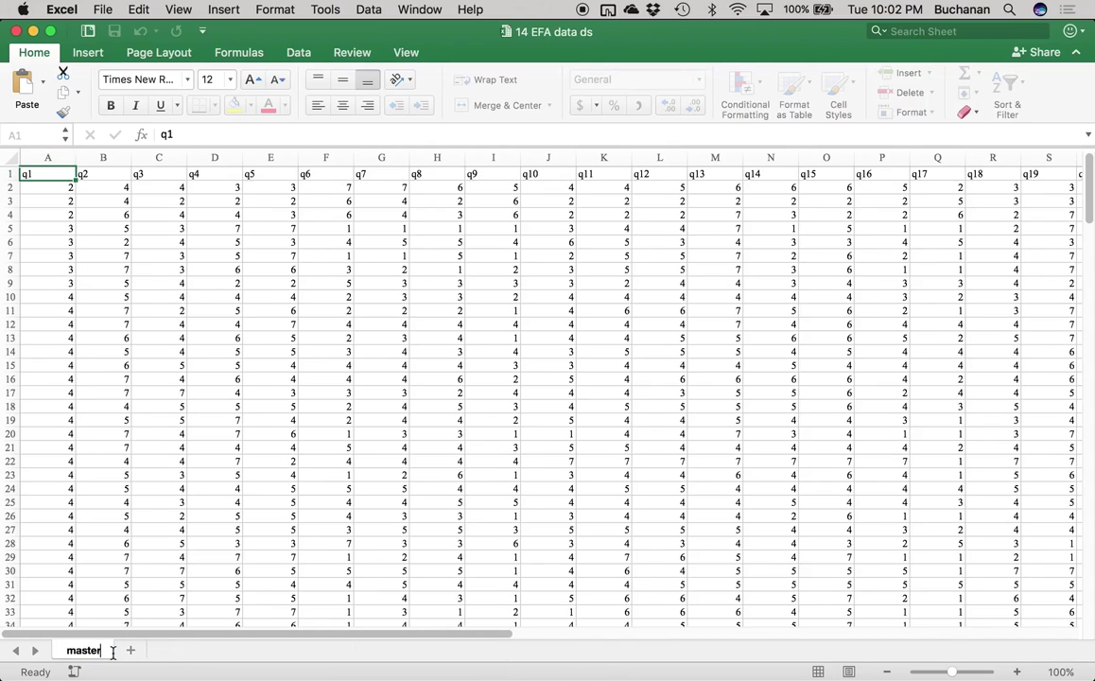
key(Return)
click(131, 651)
Step: Copy the complete data set from the master sheet, headers included, into Sheet1 starting at cell A1
click(105, 650)
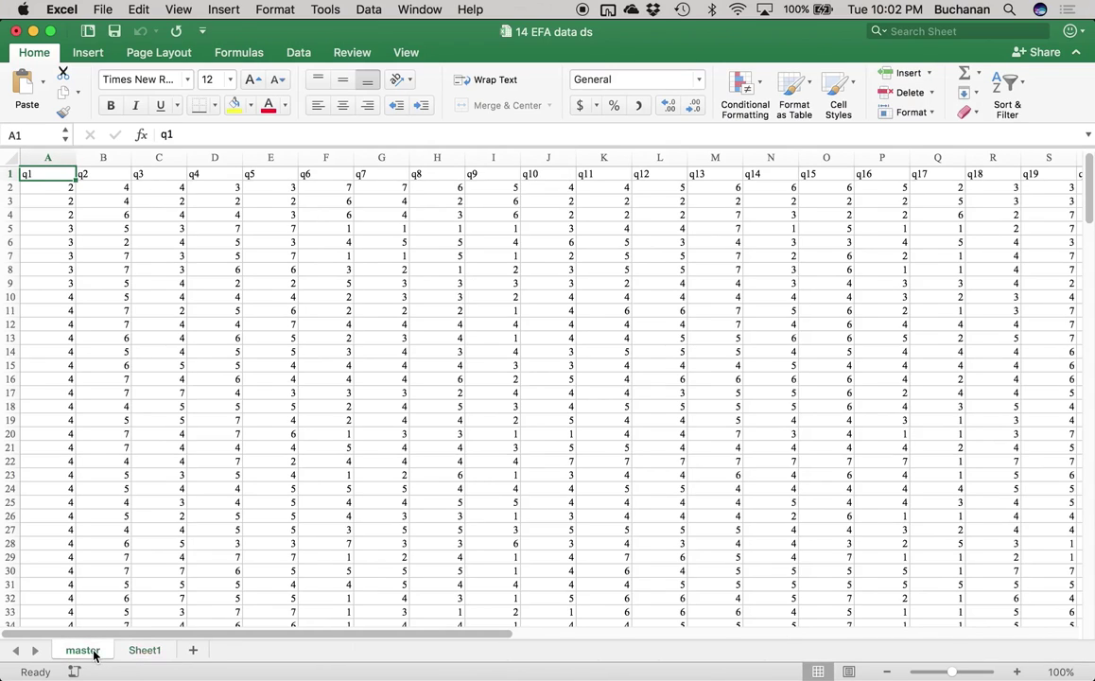
key(super+shift+End)
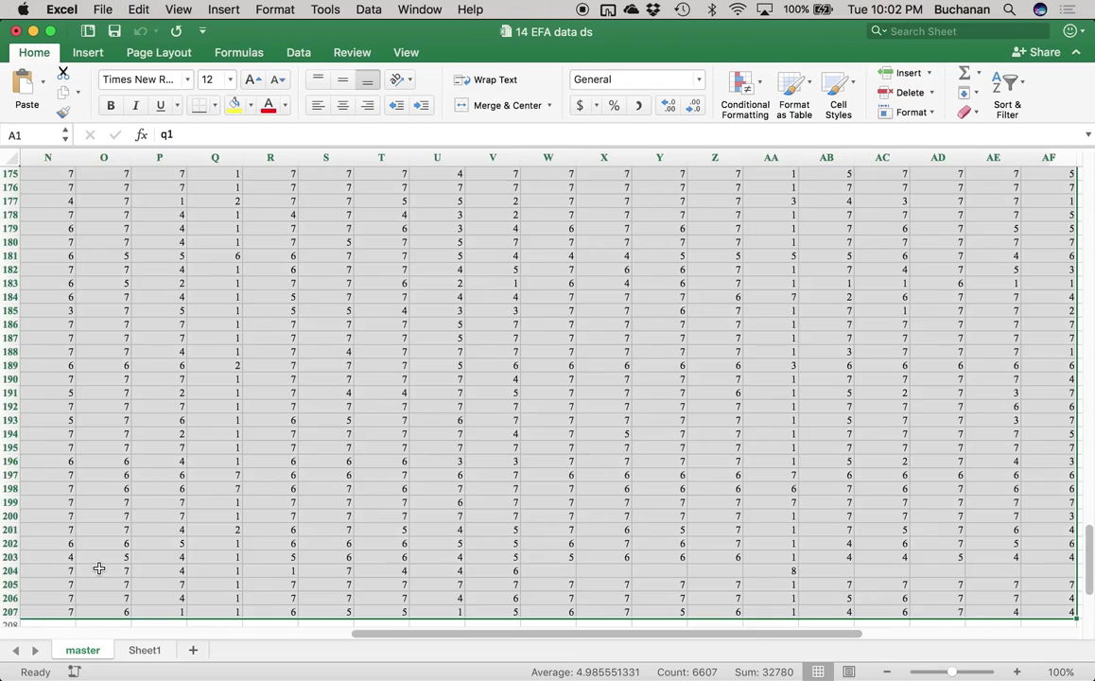
key(super+c)
click(156, 652)
key(super+v)
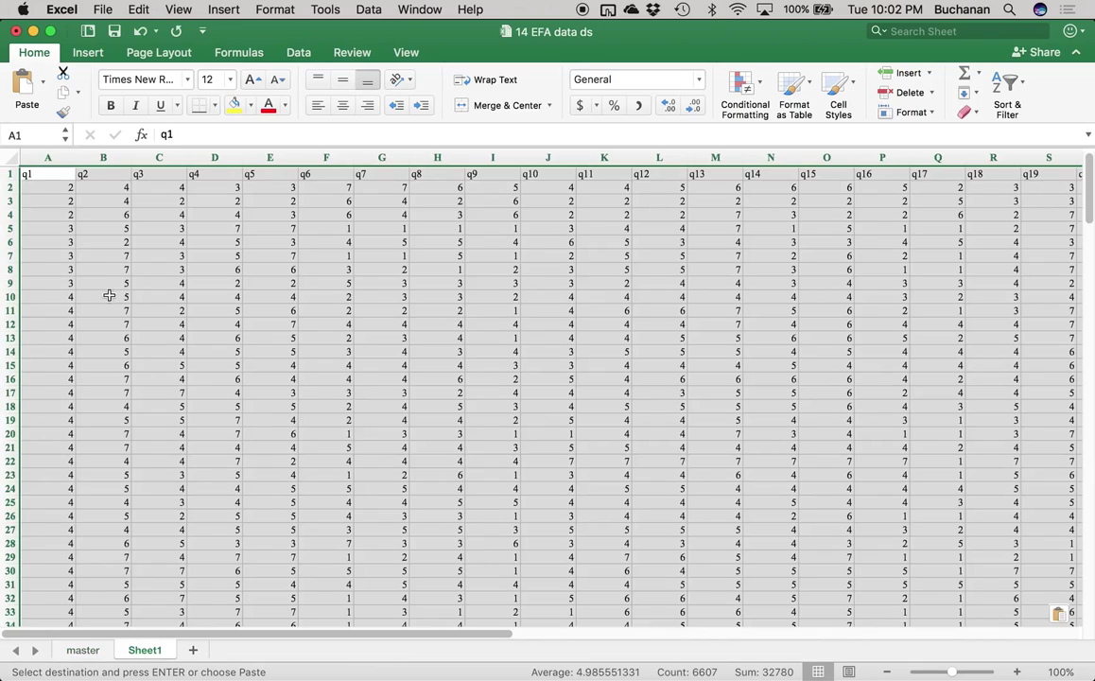
click(149, 228)
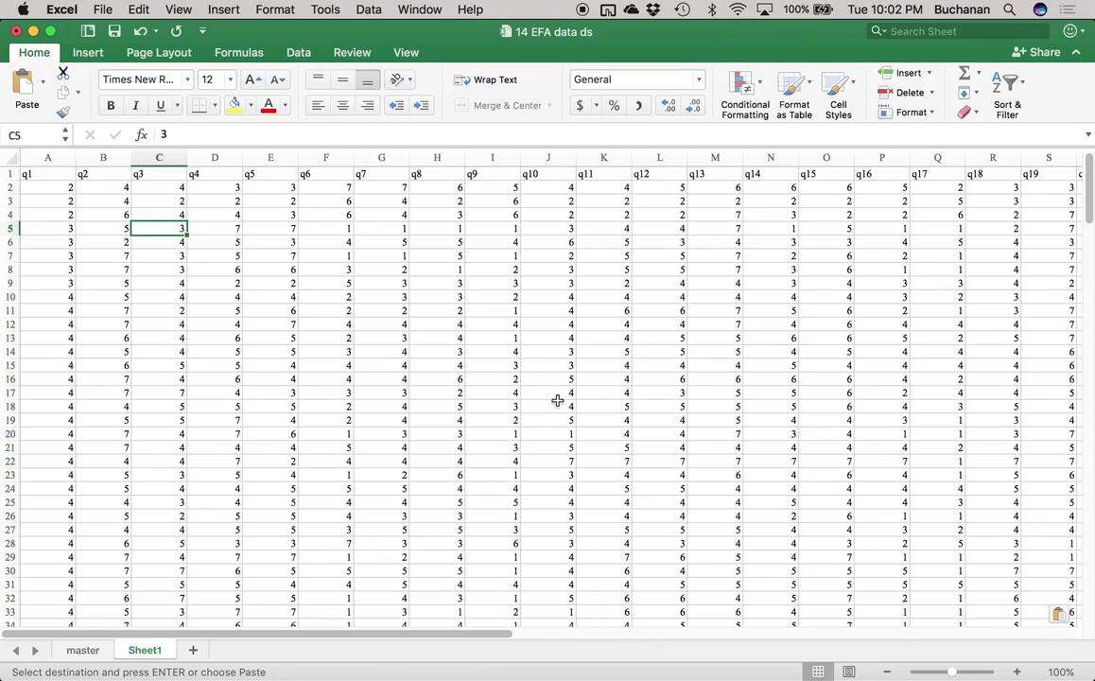
drag(951, 671, 962, 673)
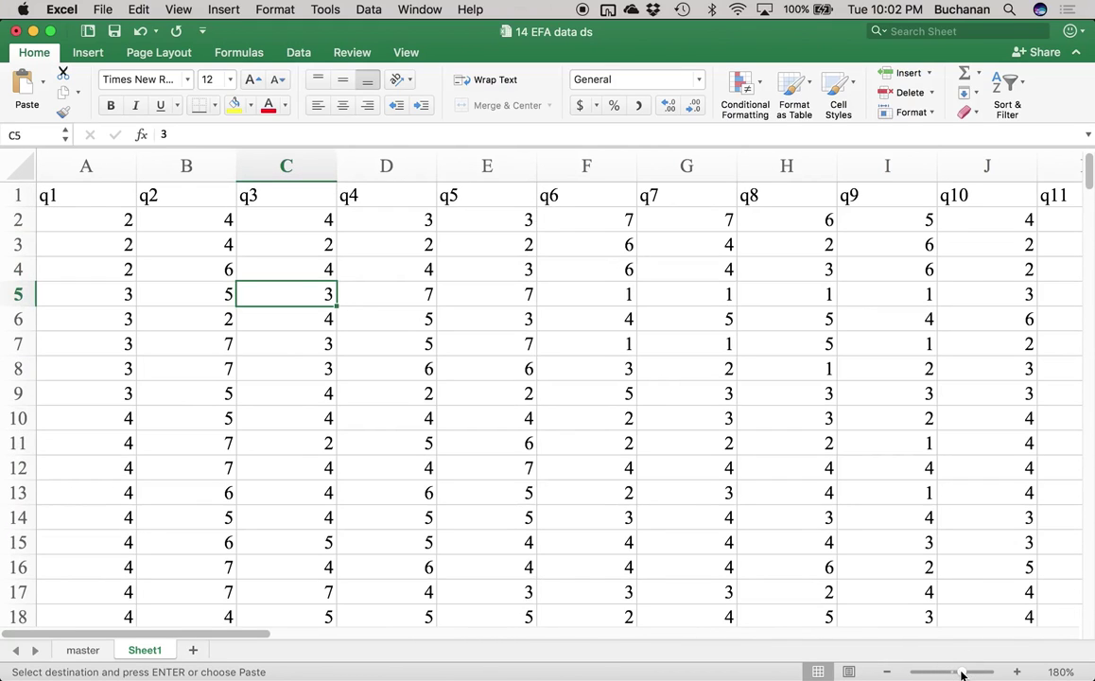
click(554, 170)
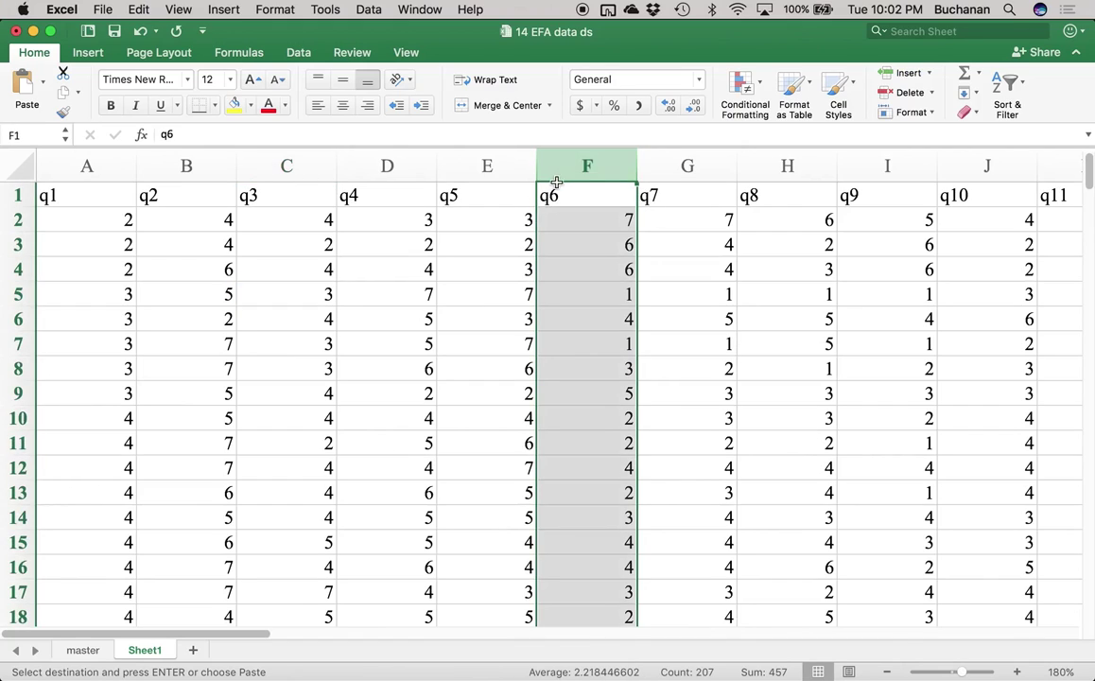
click(650, 167)
right_click(650, 168)
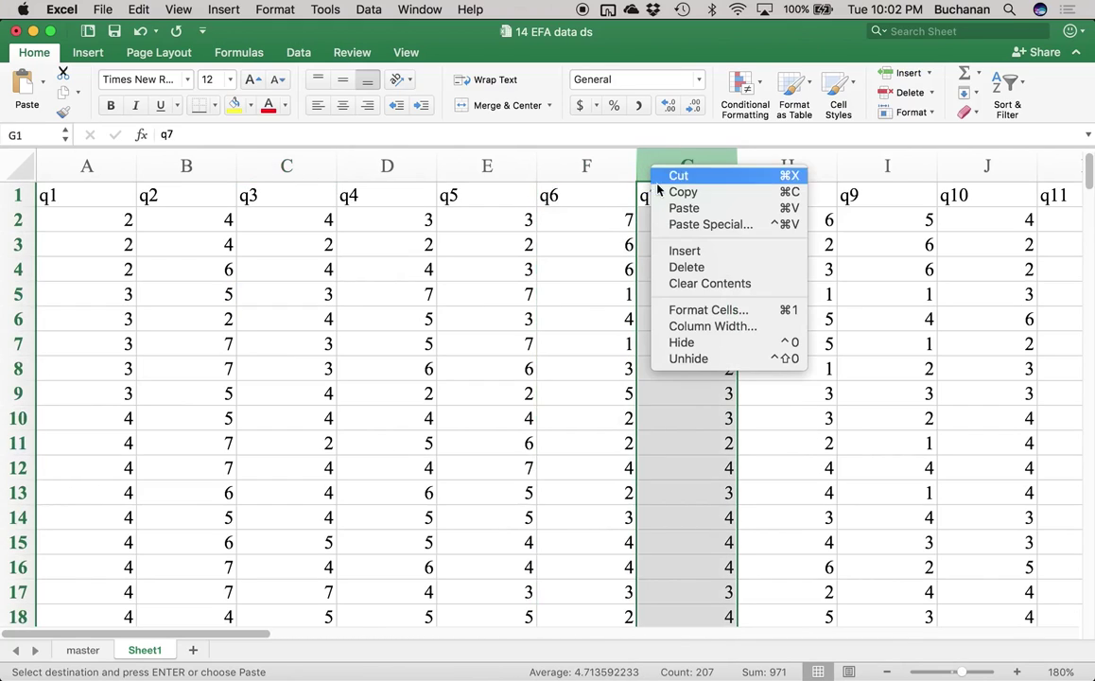
click(685, 269)
key(super+z)
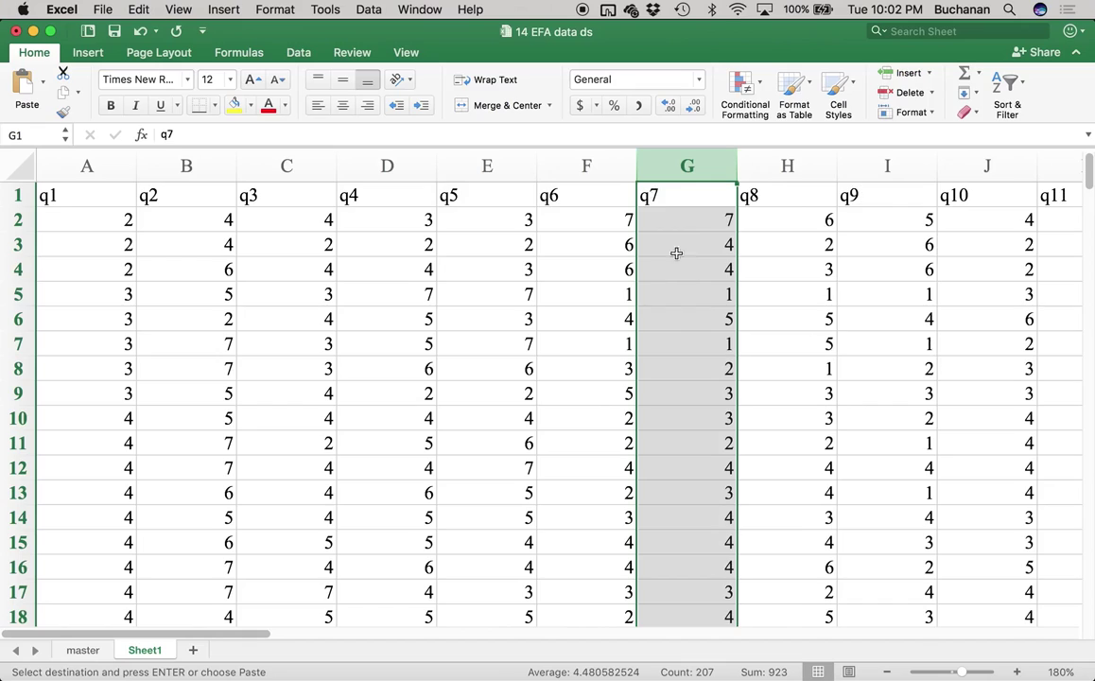
Step: Insert a blank column between q6 and q7 on Sheet1 and give it the header q6R
right_click(658, 168)
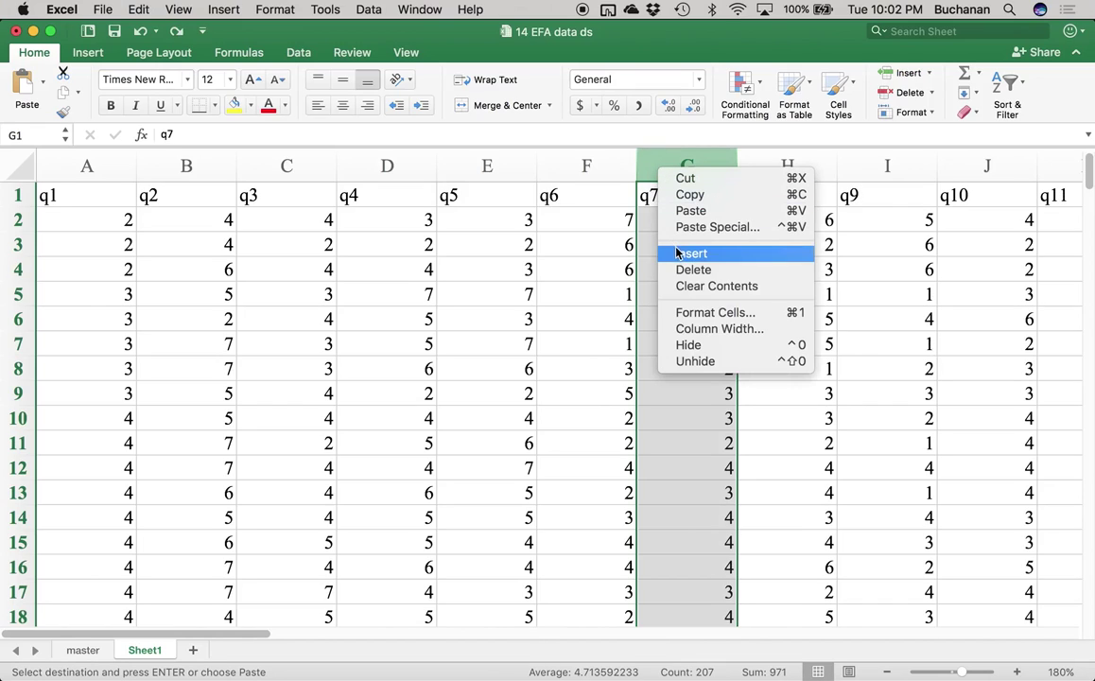
click(673, 253)
click(660, 199)
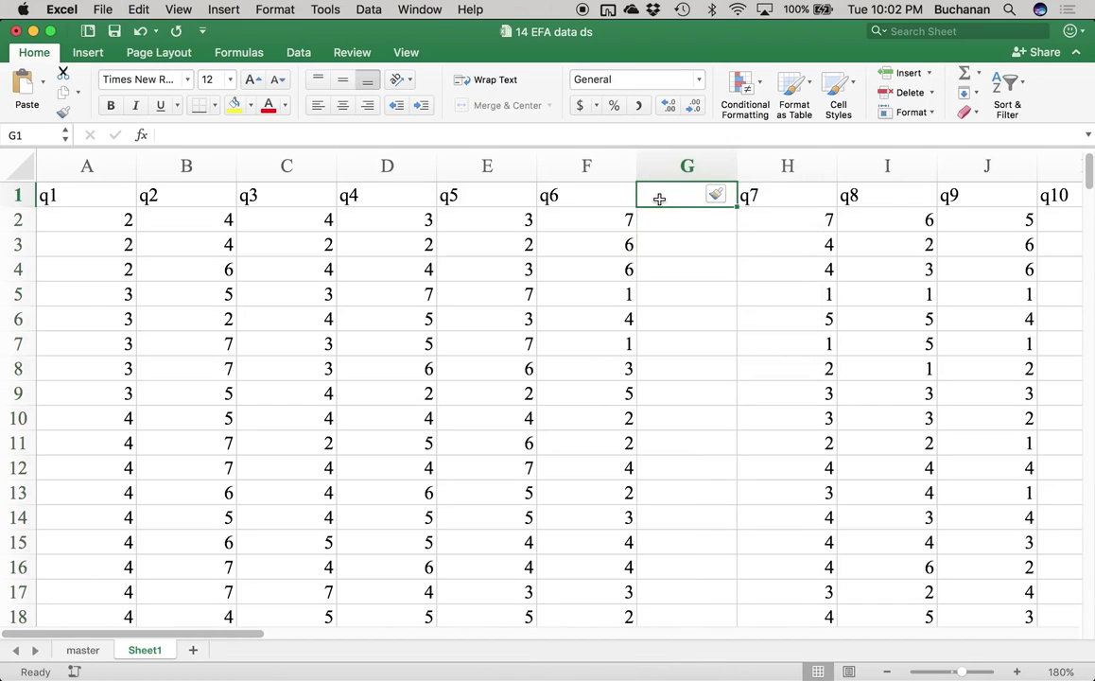
text(q6R)
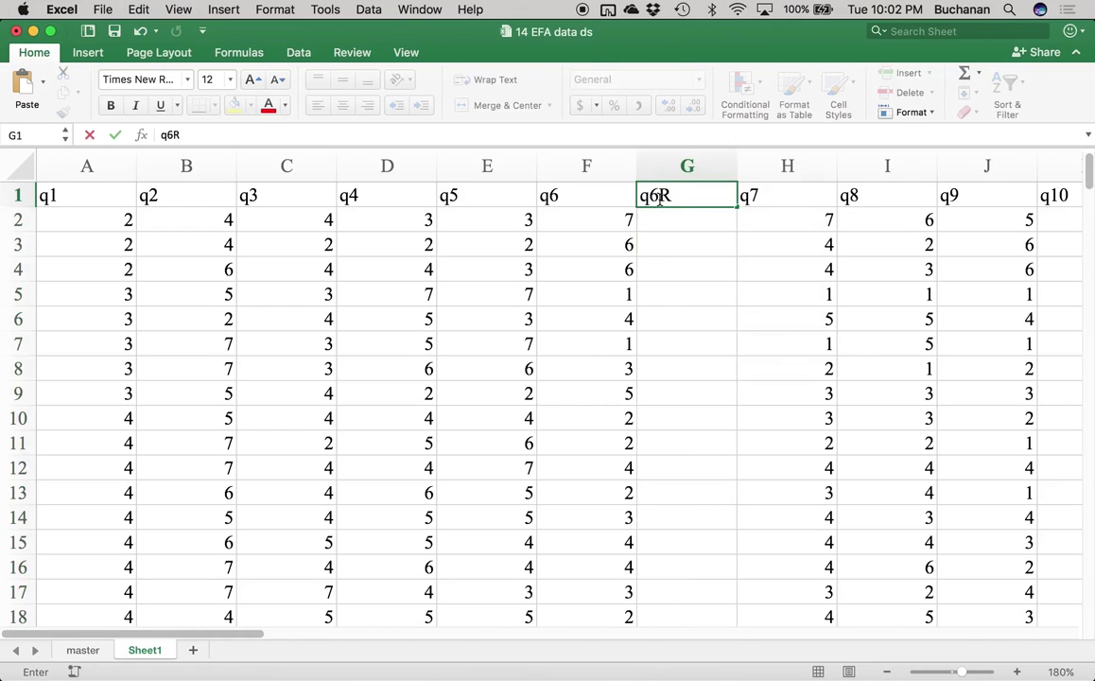
key(Return)
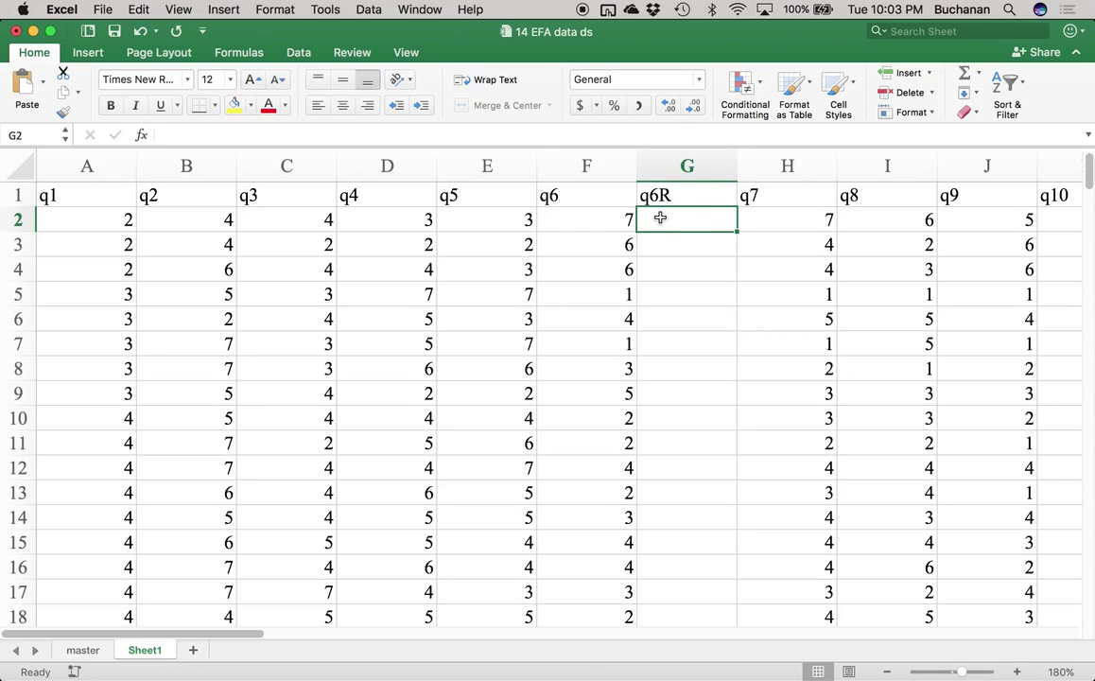
Step: Reverse-code q6 in the q6R column by entering =8-F2 in G2 and filling the formula down all data rows
text(=8)
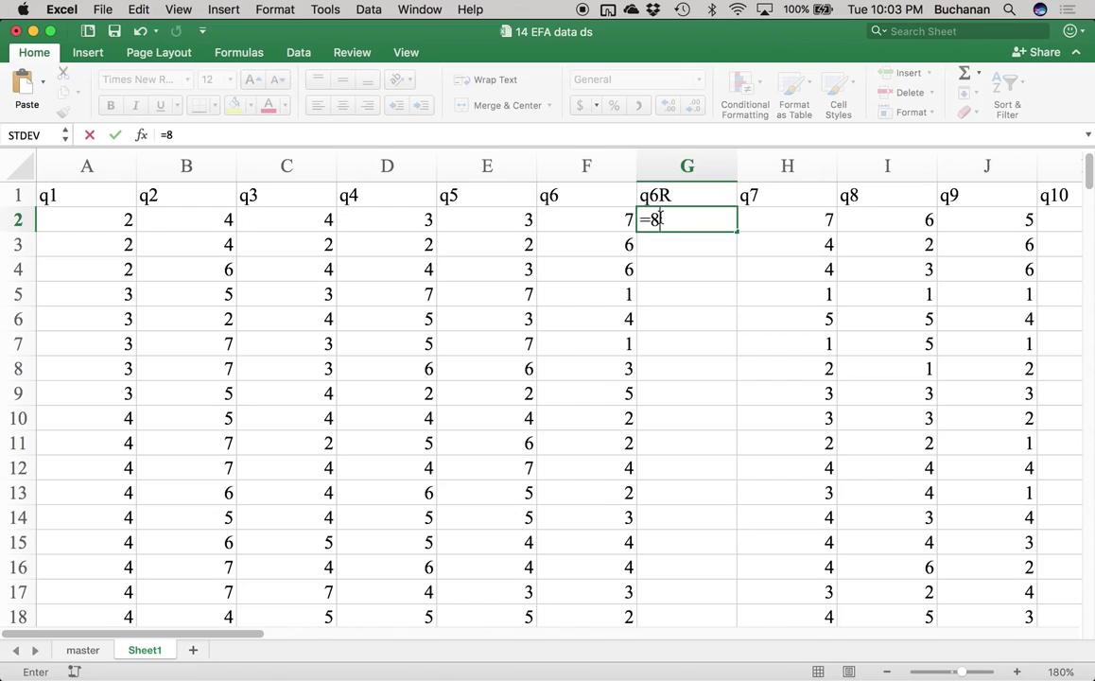
text(-)
click(601, 219)
key(Return)
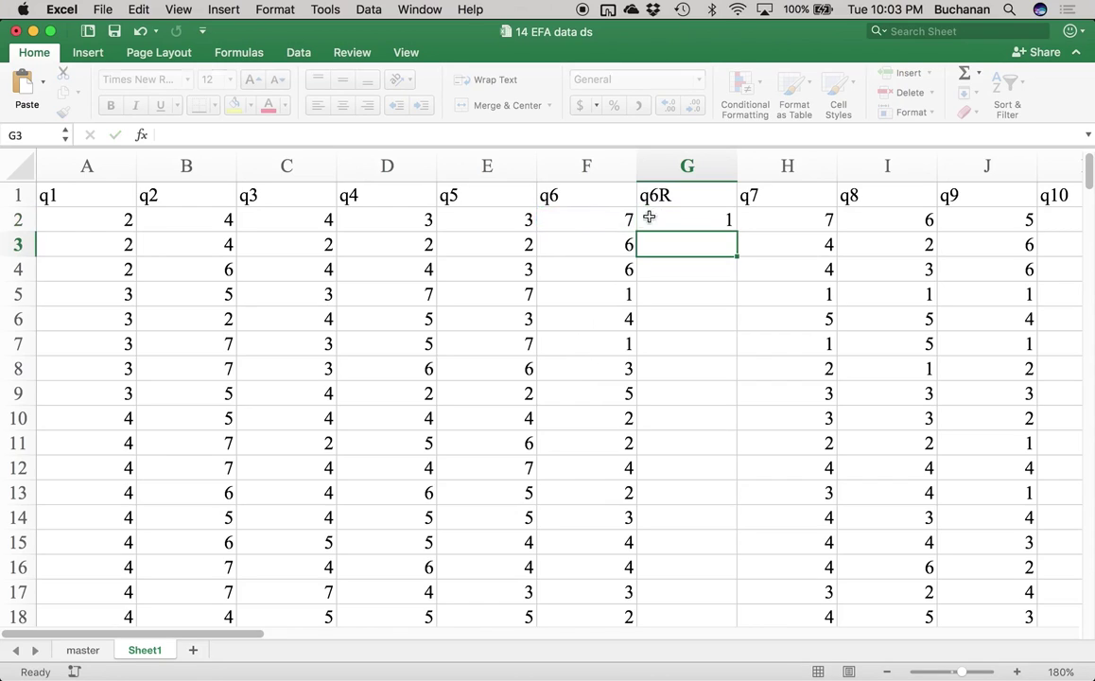
click(646, 219)
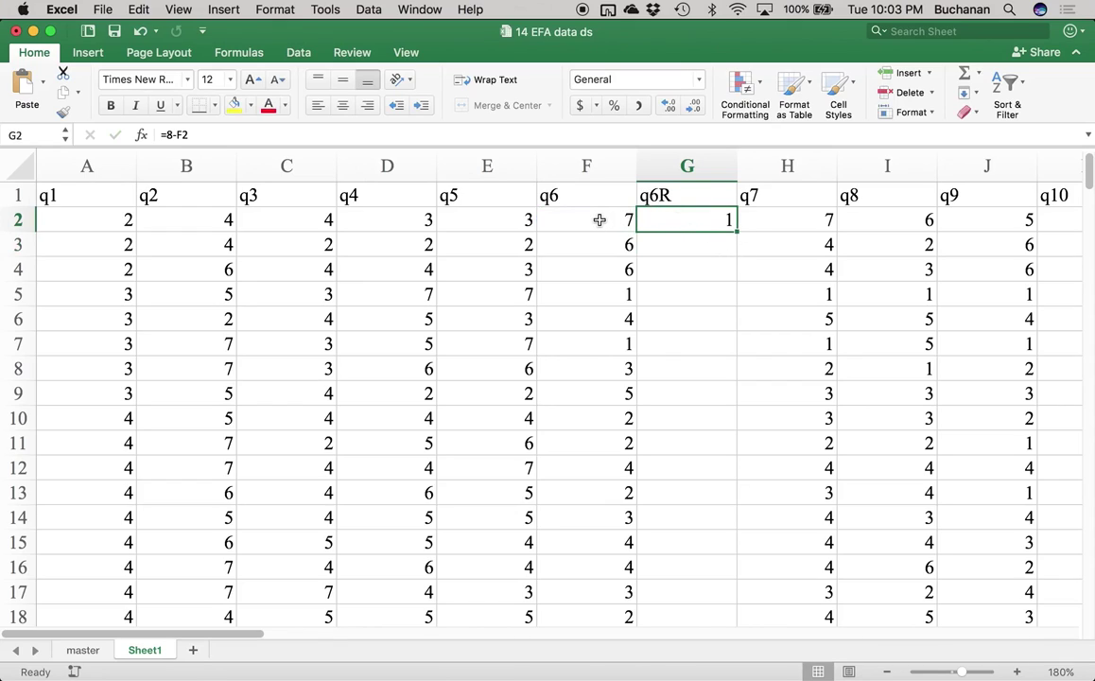
double_click(735, 231)
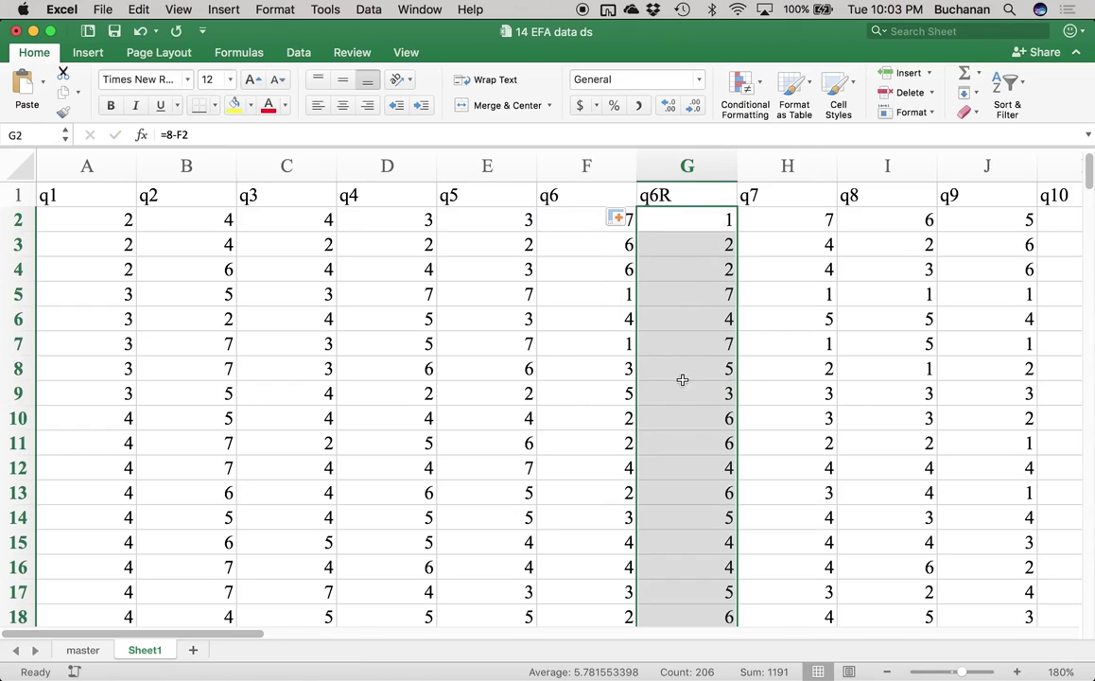
click(680, 321)
click(655, 219)
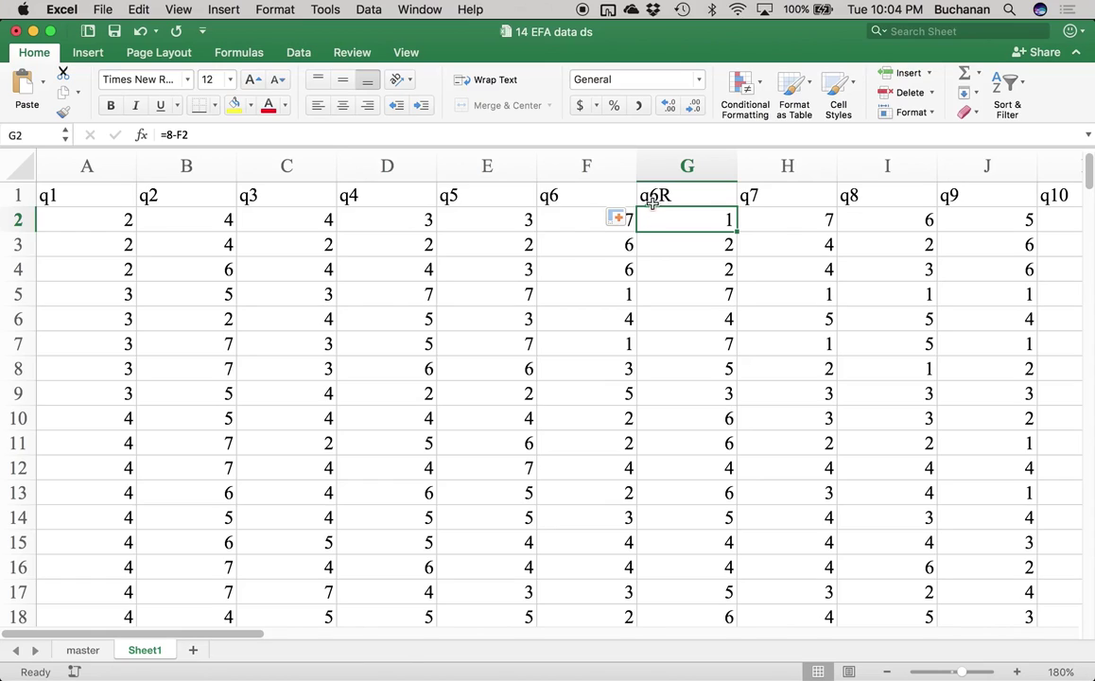
click(610, 220)
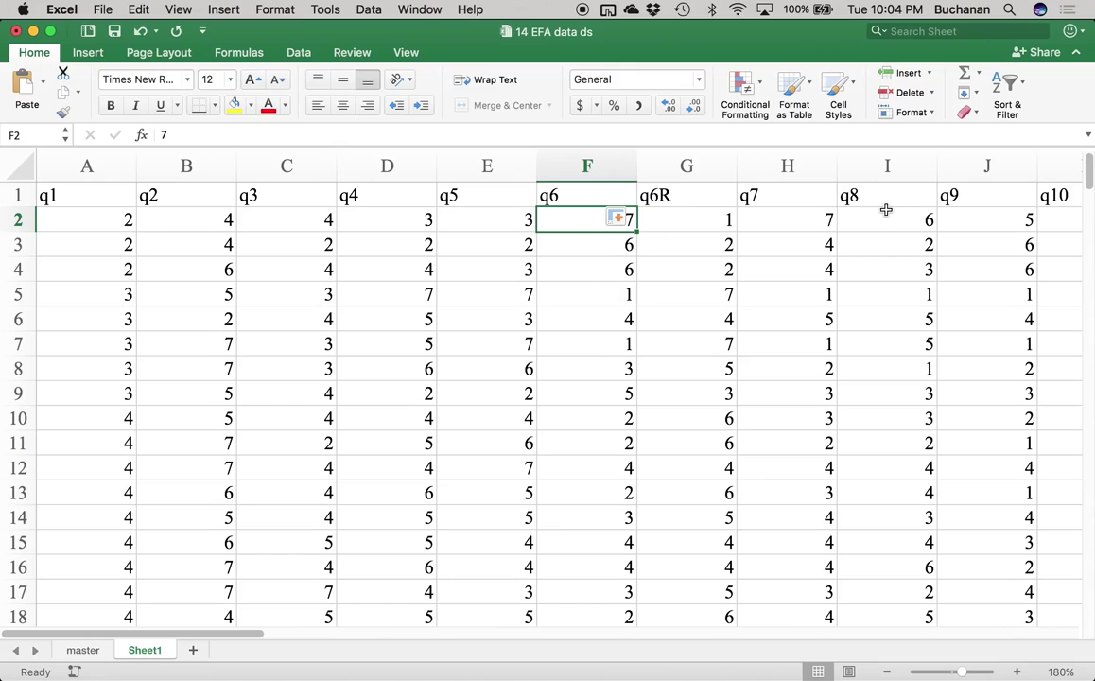
key(Right)
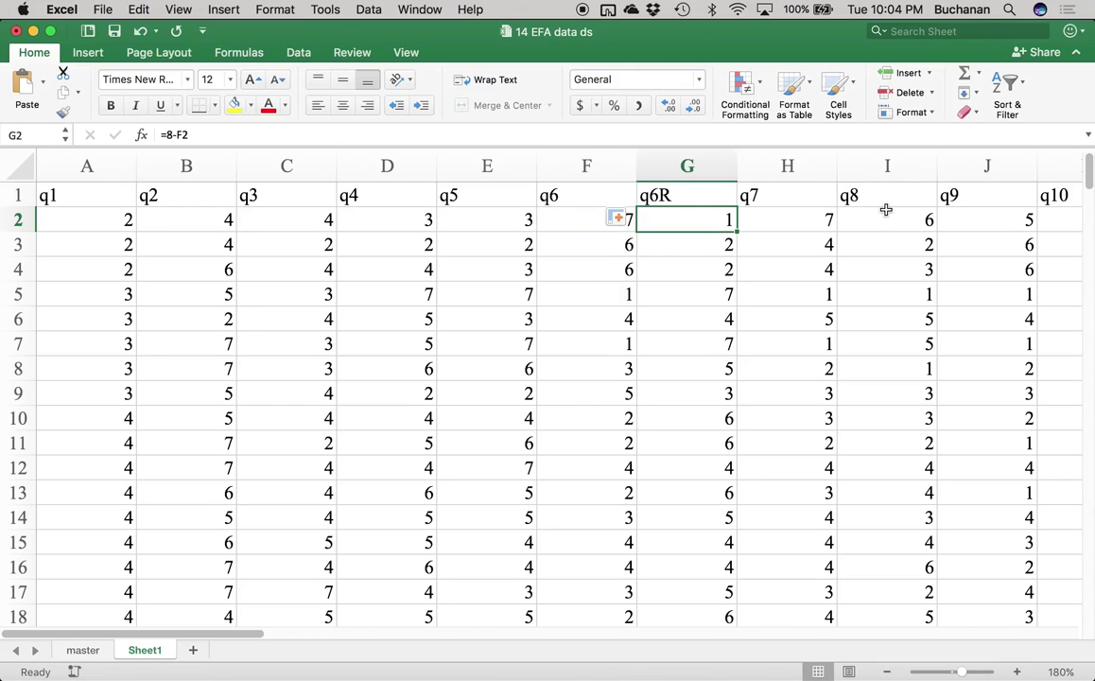
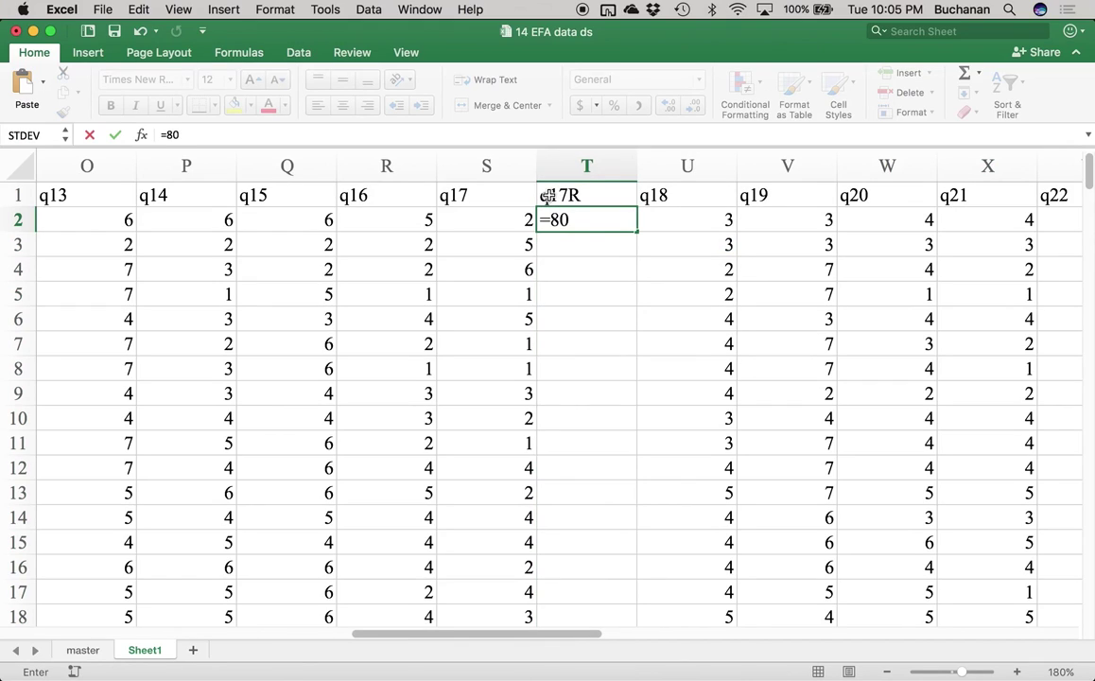
Step: Reverse-code q17 in the q17R column with the formula =8-S2 in T2, filled down all data rows
click(514, 219)
key(Return)
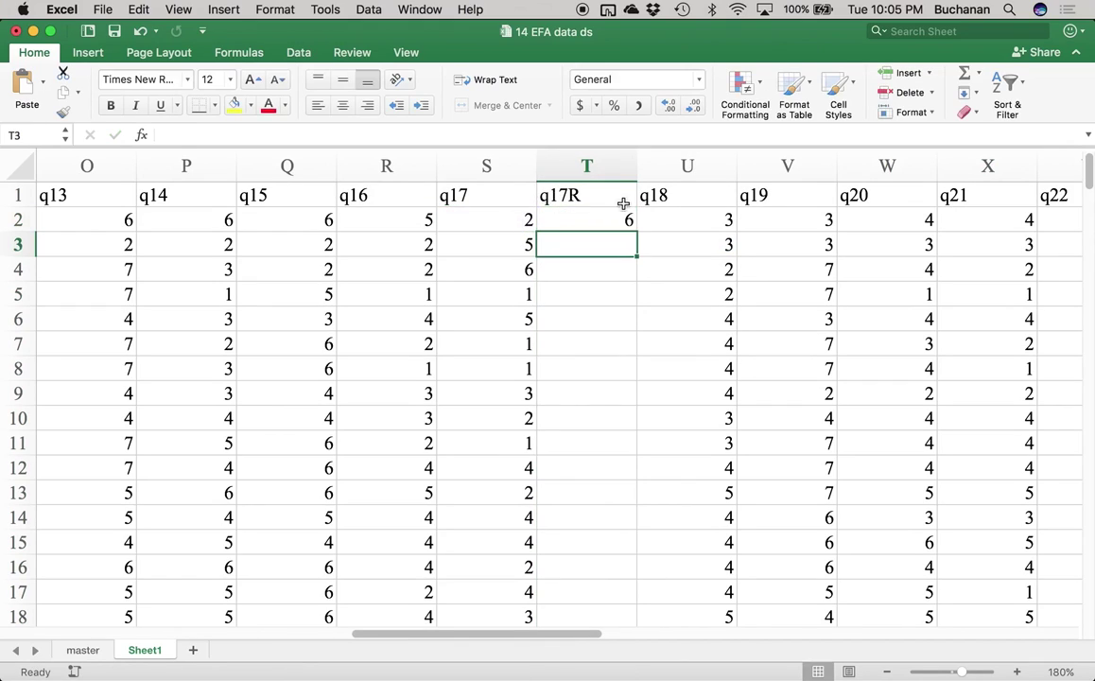
click(629, 223)
double_click(635, 233)
click(650, 195)
Step: Insert a blank column between q27 and q28 and give it the header q27
scroll(650, 195, right, 8)
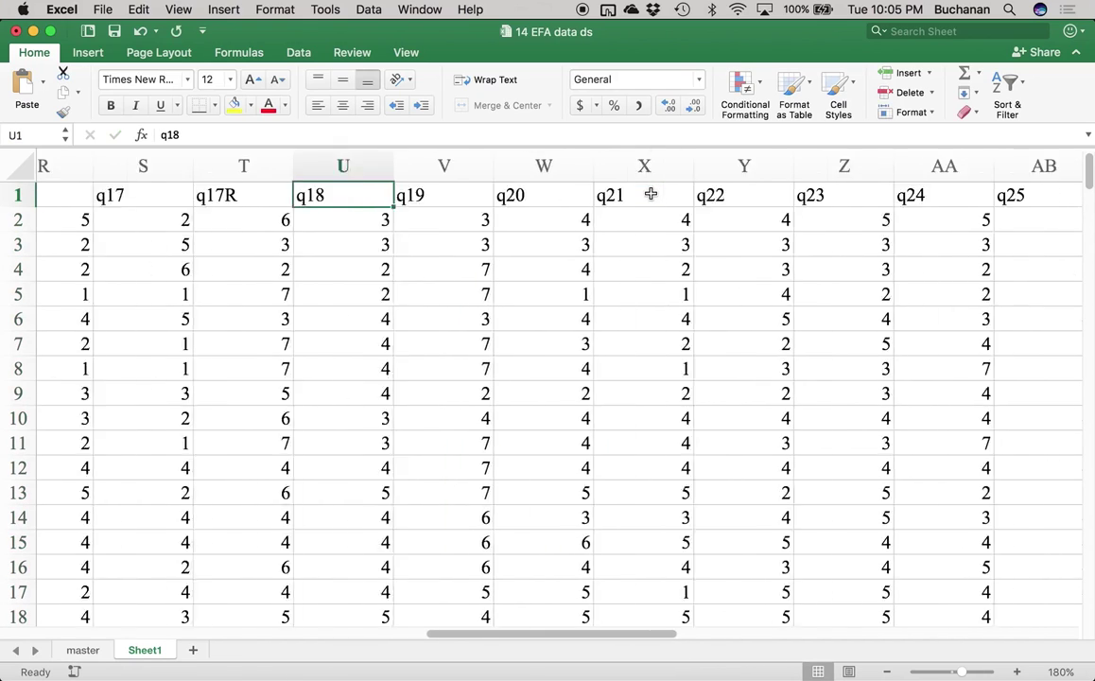
scroll(651, 195, right, 2)
click(757, 166)
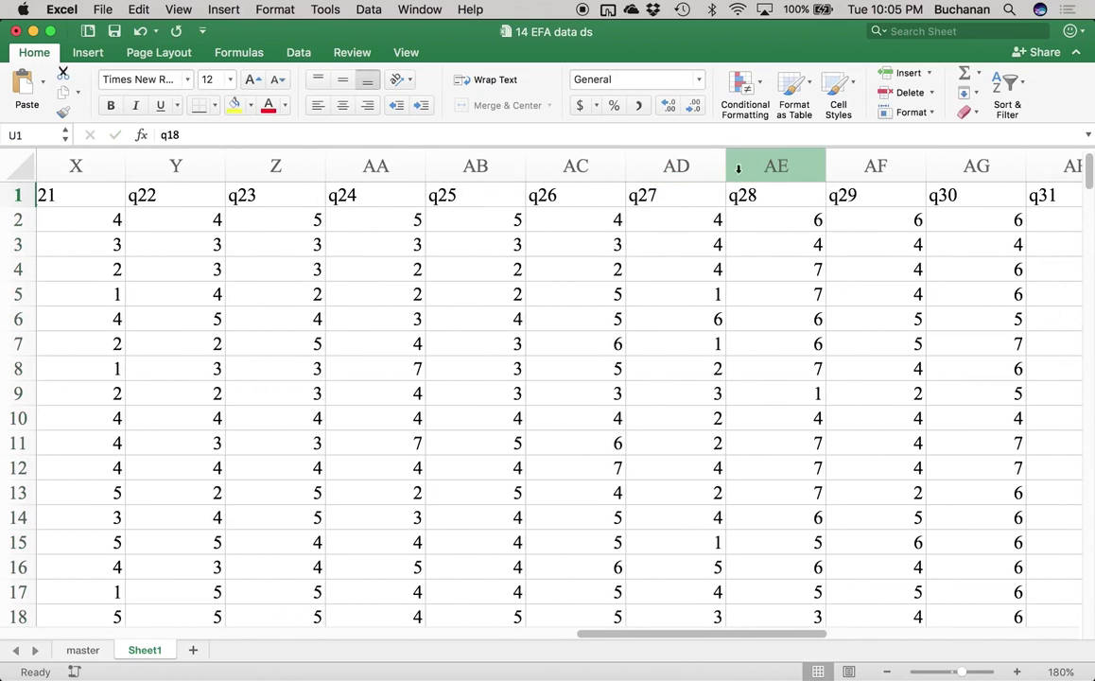
right_click(747, 170)
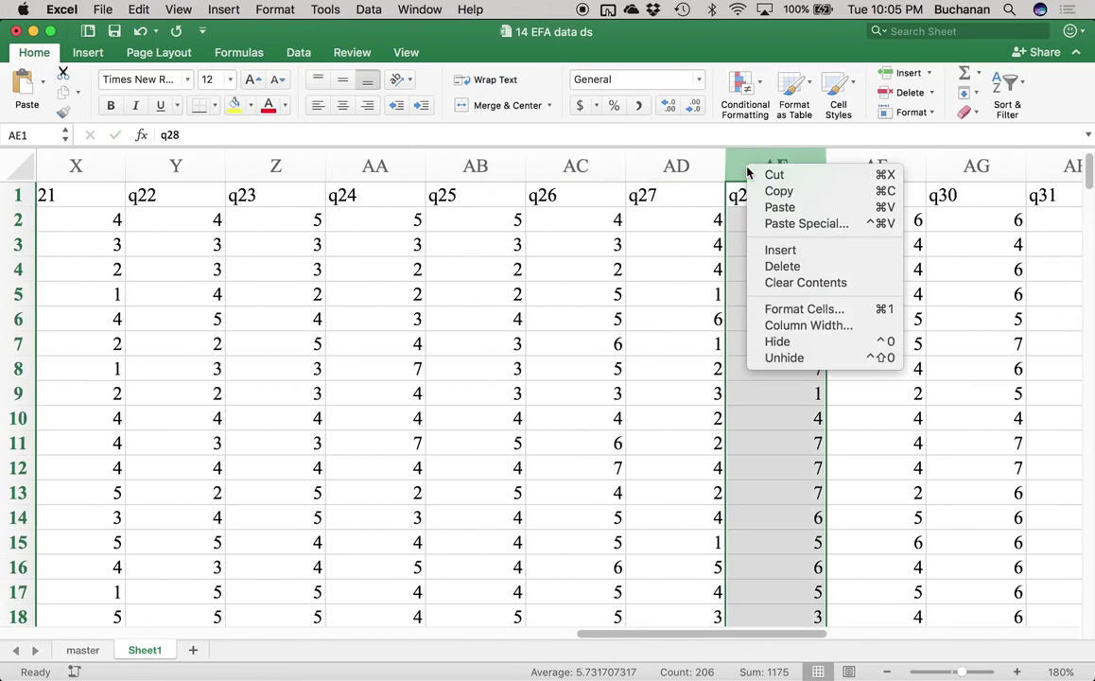
click(779, 249)
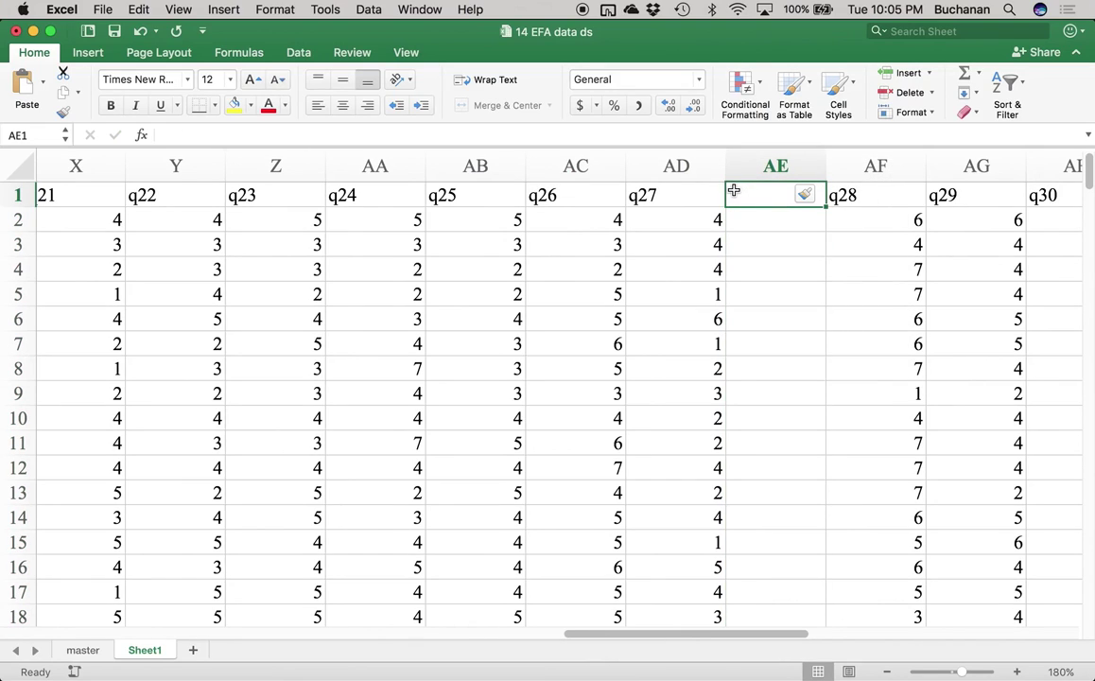
double_click(734, 191)
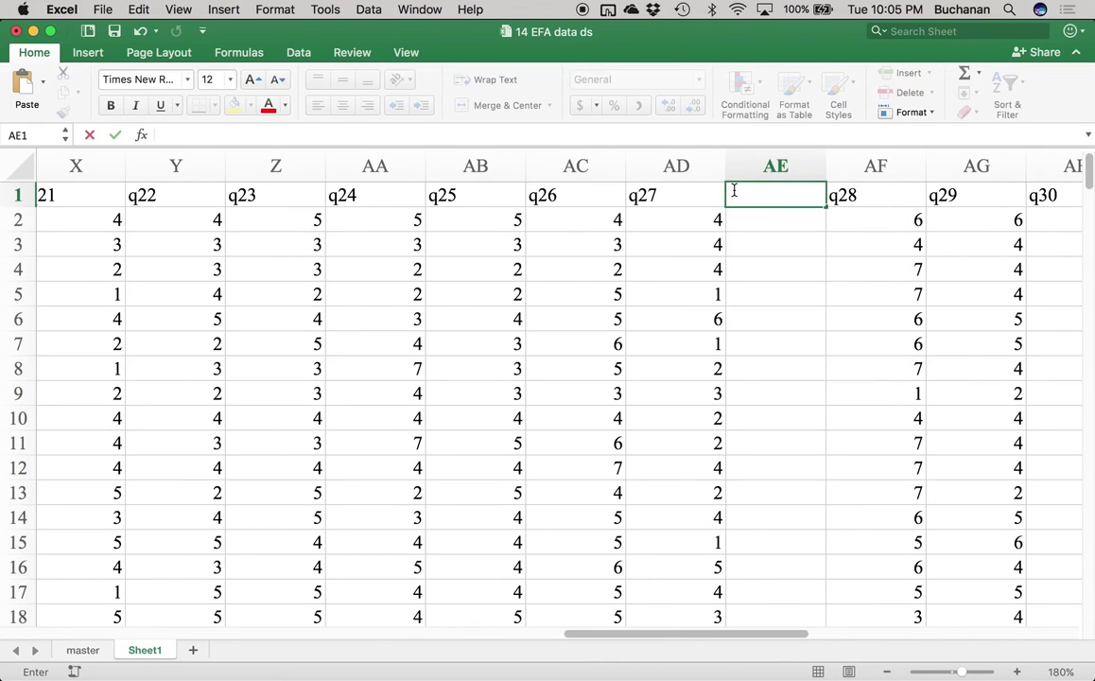
text(q27)
key(Return)
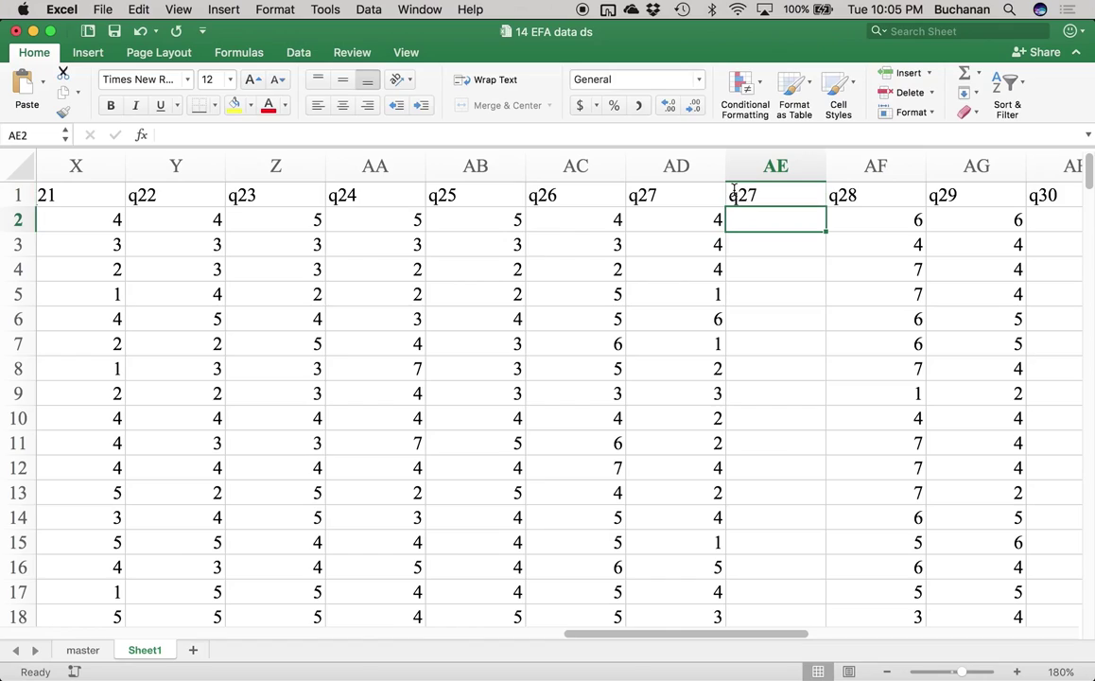
Step: Reverse-code q27 in the new column by entering =8-AD2 in AE2 and filling the formula down all data rows
text(=)
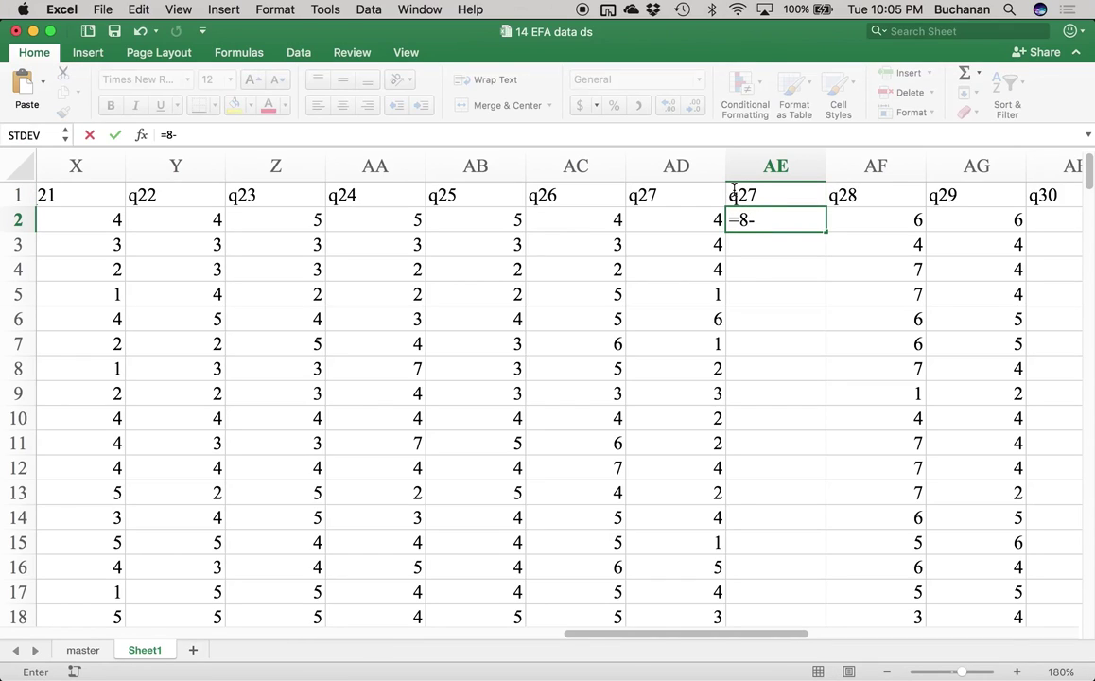
text(8-)
click(685, 215)
key(Return)
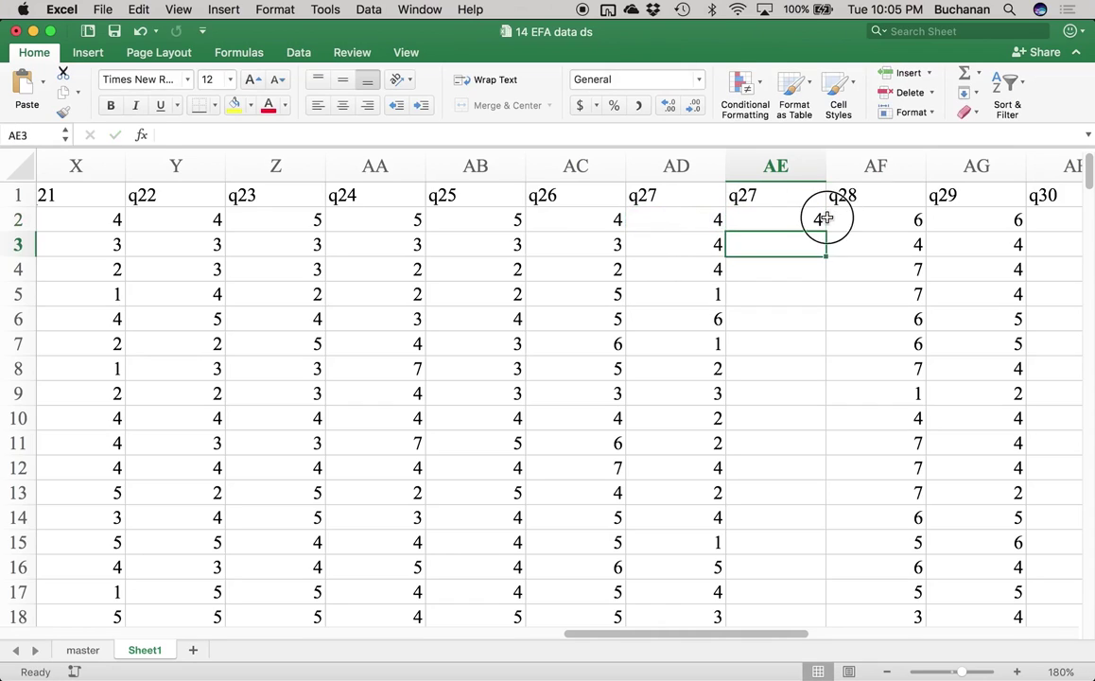
click(828, 219)
click(819, 221)
double_click(823, 233)
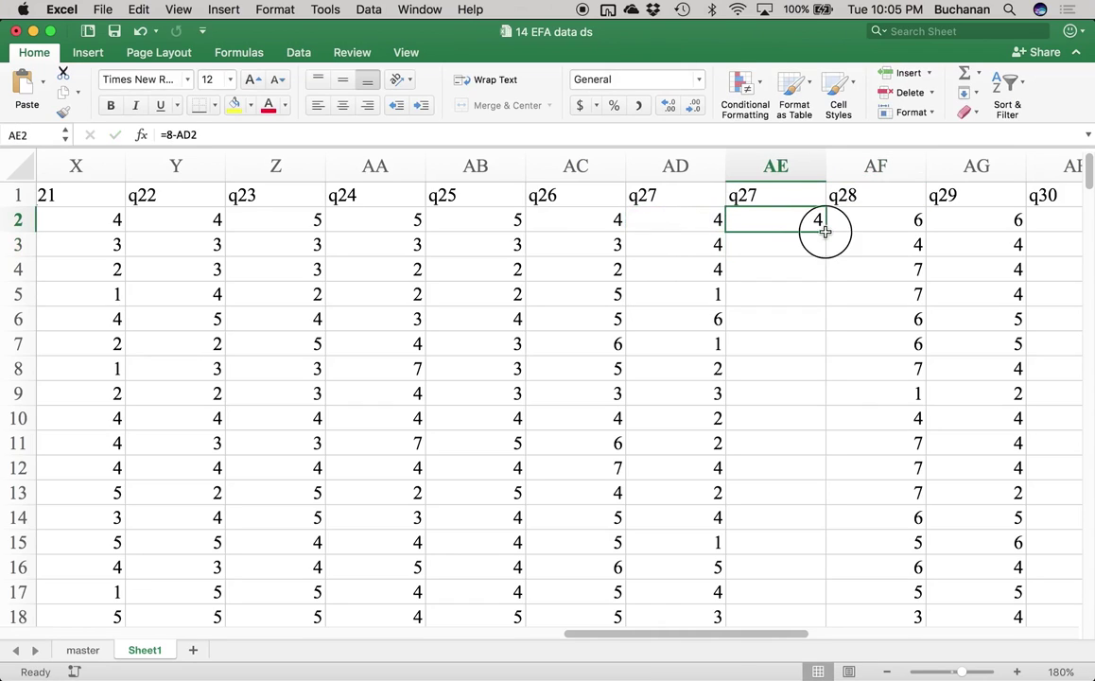
Step: Check the last rows of the reverse-coded q27 column, comparing AE204 with its original value in AD204
click(787, 237)
key(super+Down)
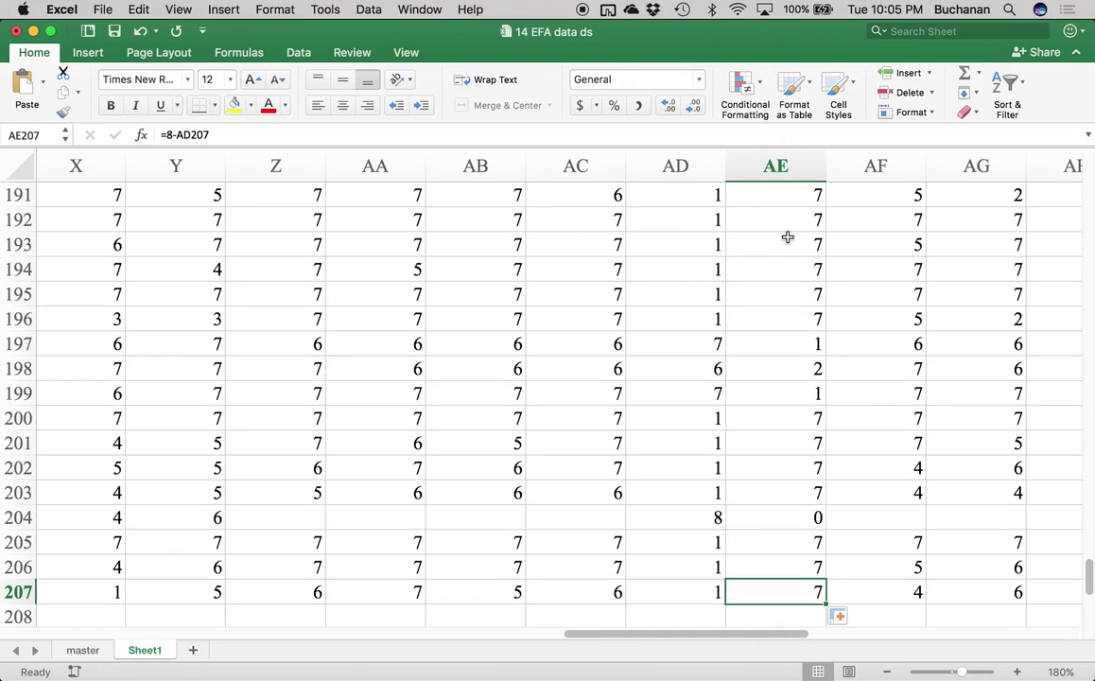
key(Up)
key(Up)
key(Up)
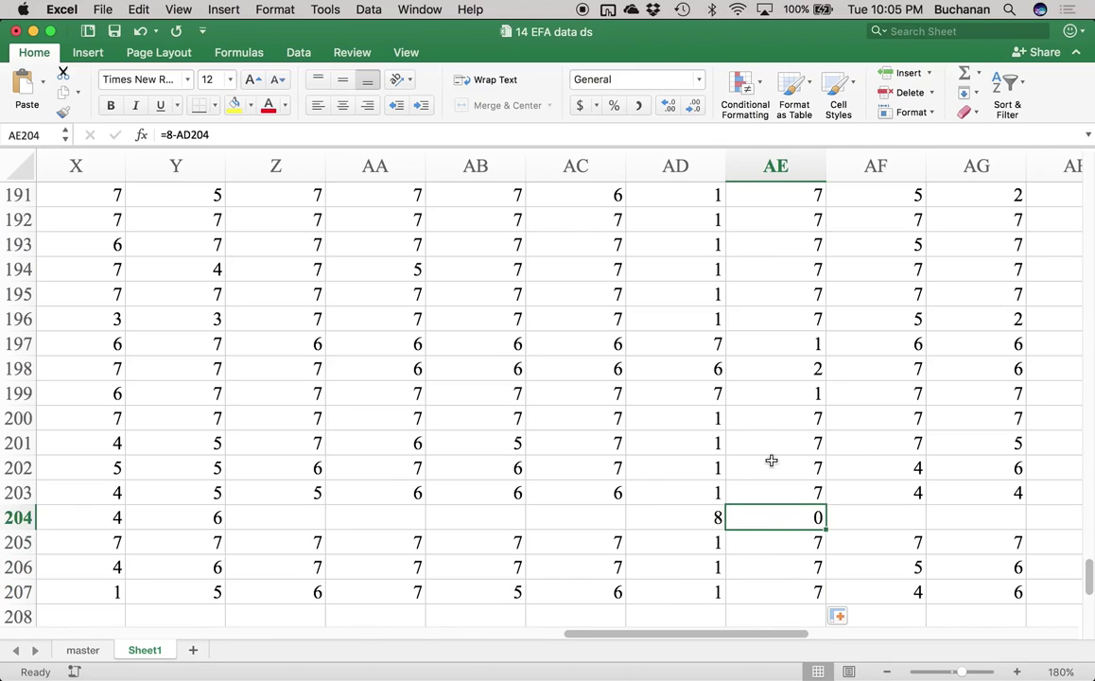
click(702, 517)
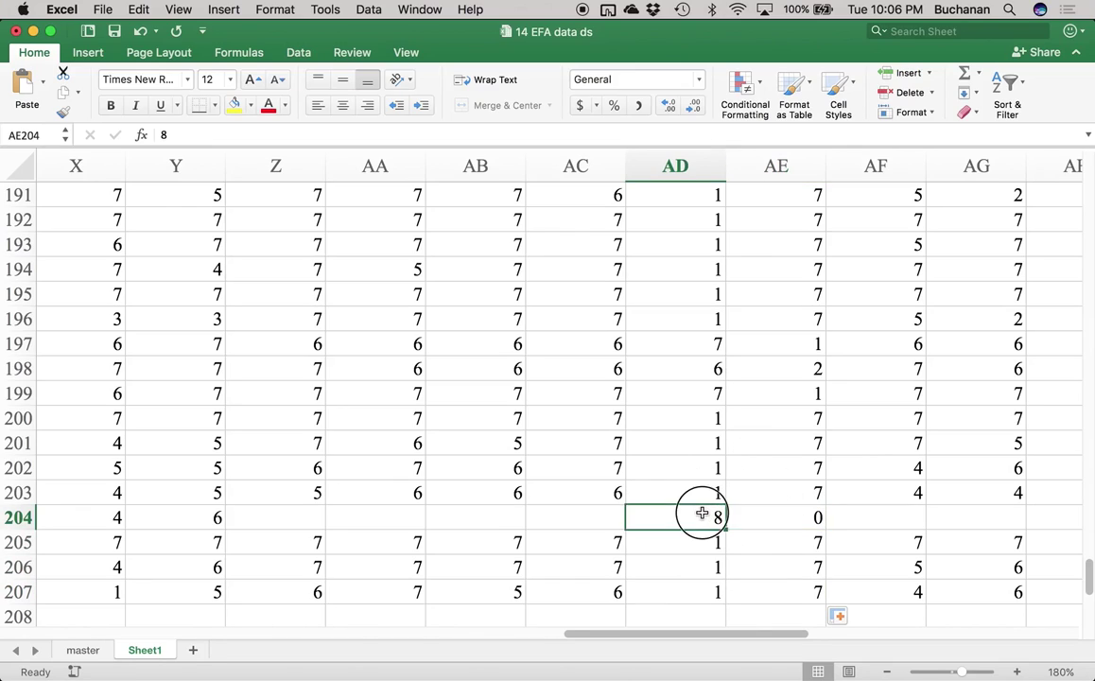
click(780, 514)
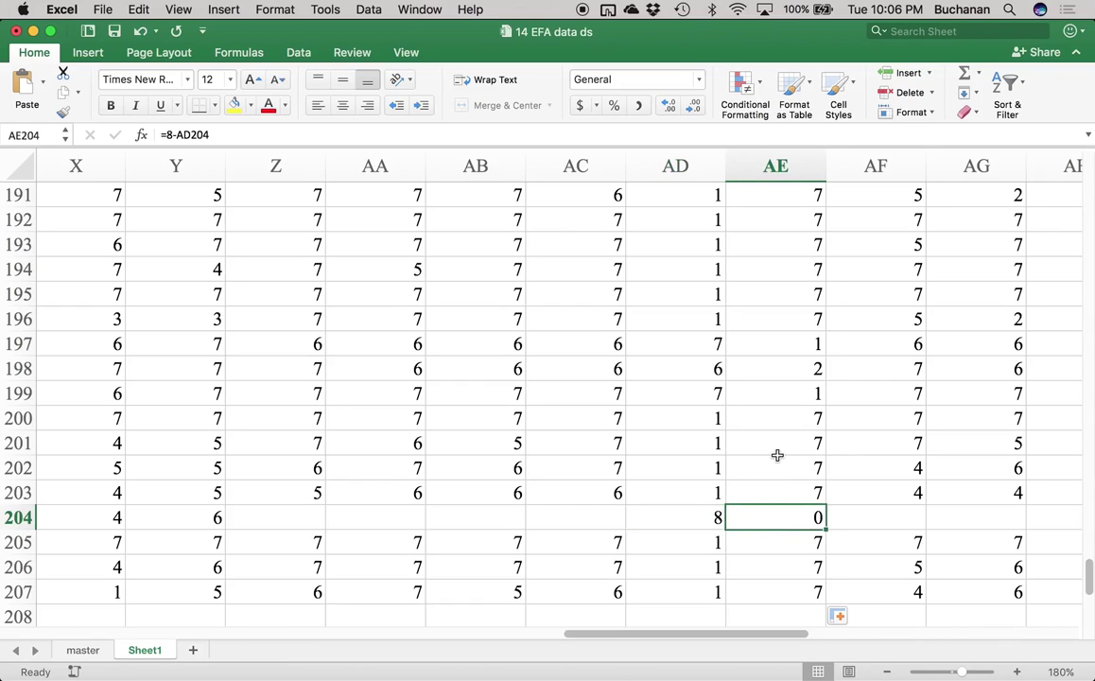
Step: Change the header of the reverse-coded column in AE1 to q27R
key(super+Up)
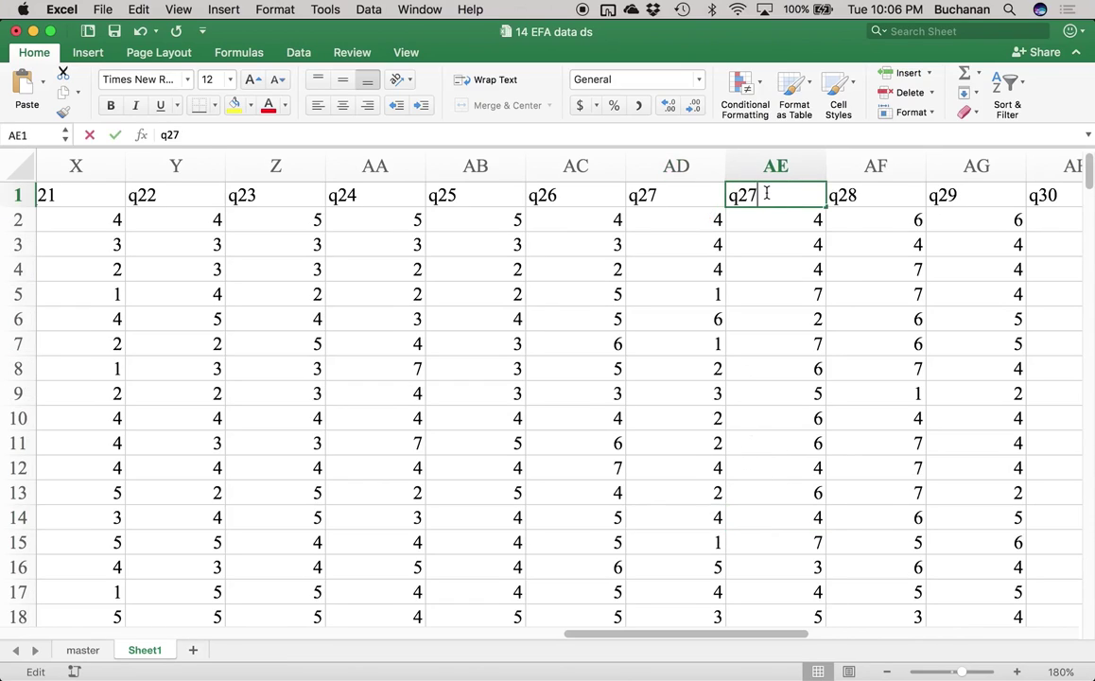
double_click(767, 193)
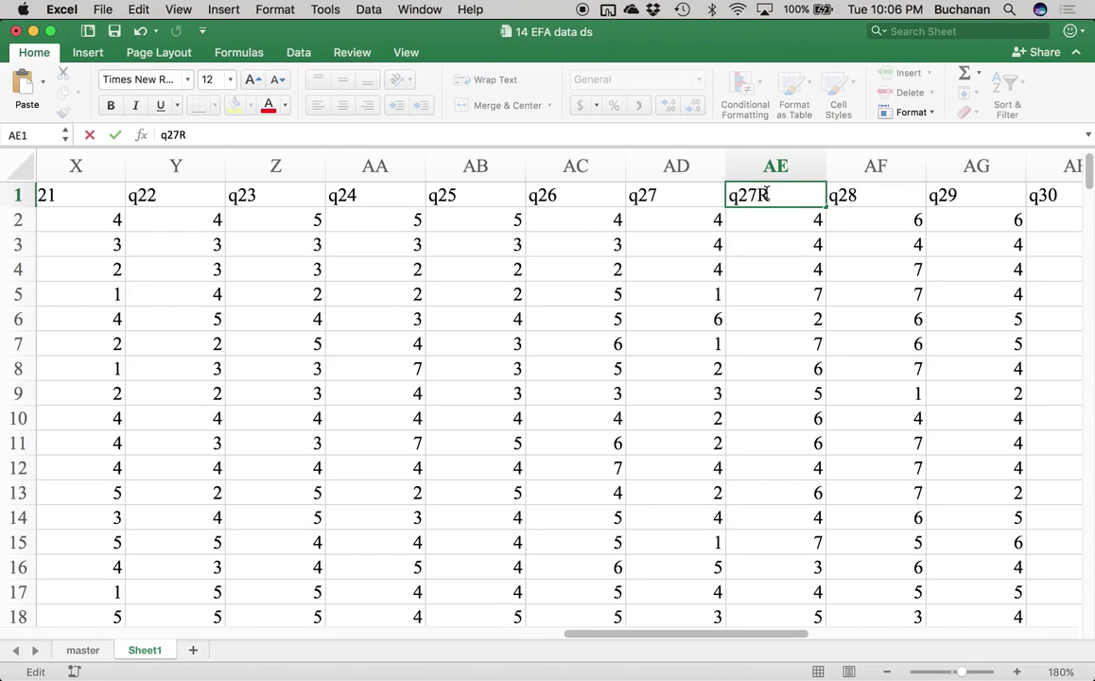
text(R)
key(Return)
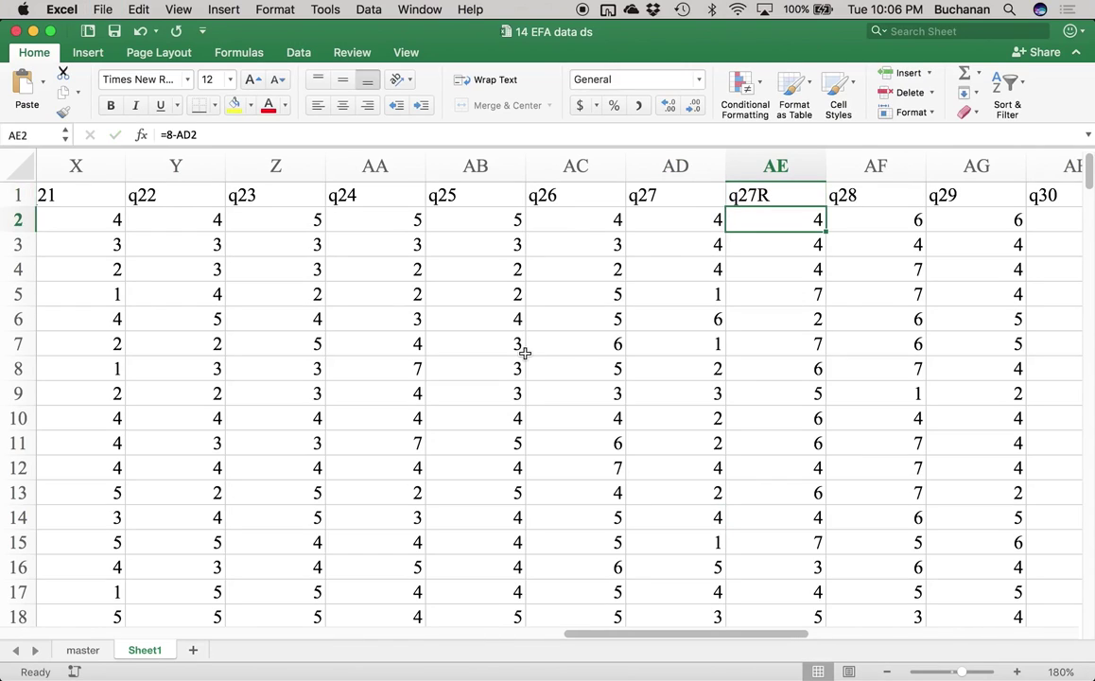
Step: Rename Sheet1 as no typos
double_click(127, 649)
text(n)
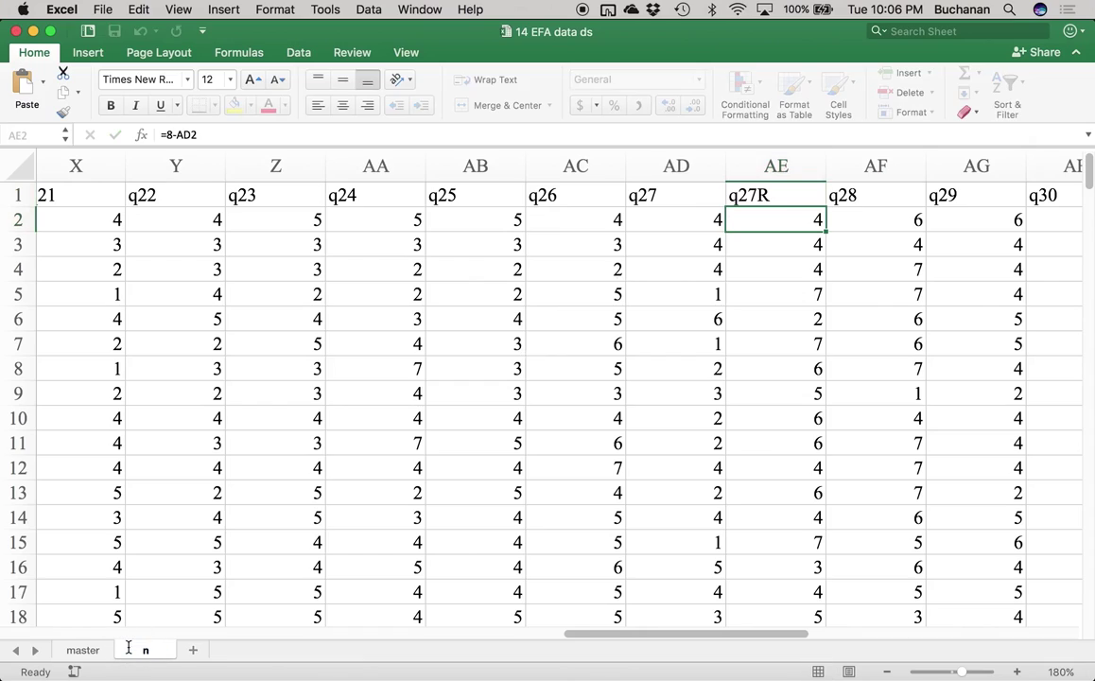
text(o typos)
key(Return)
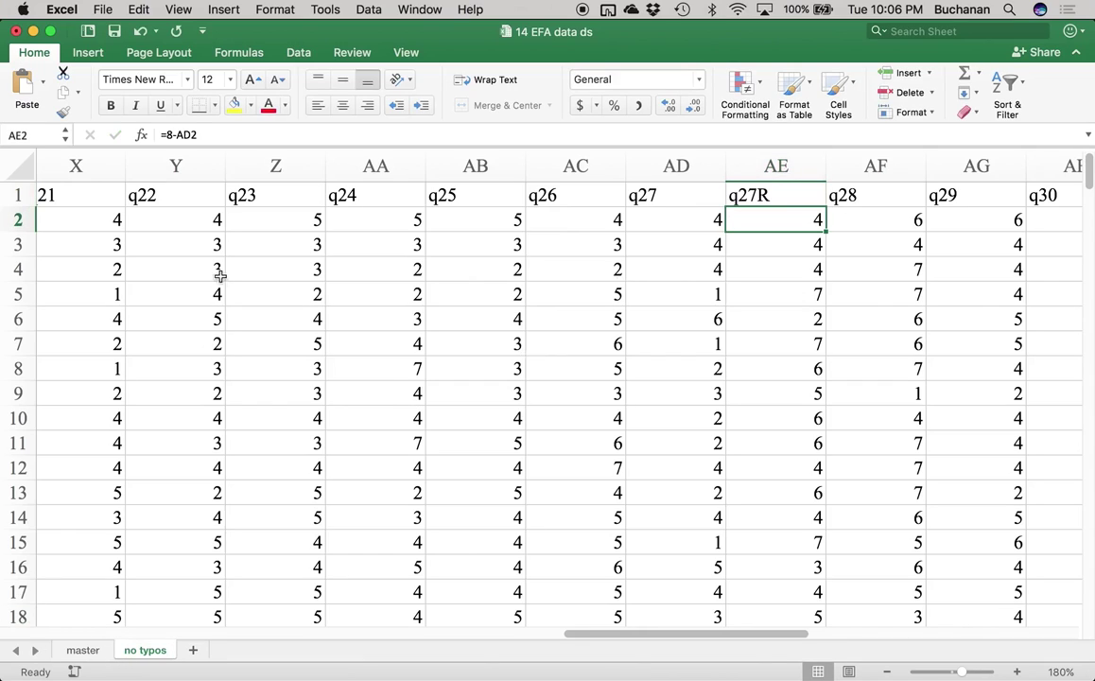
Step: Try clearing the original q6 column that the q6R formulas refer to, and undo the clearing
click(230, 197)
scroll(229, 202, left, 2)
scroll(228, 202, left, 10)
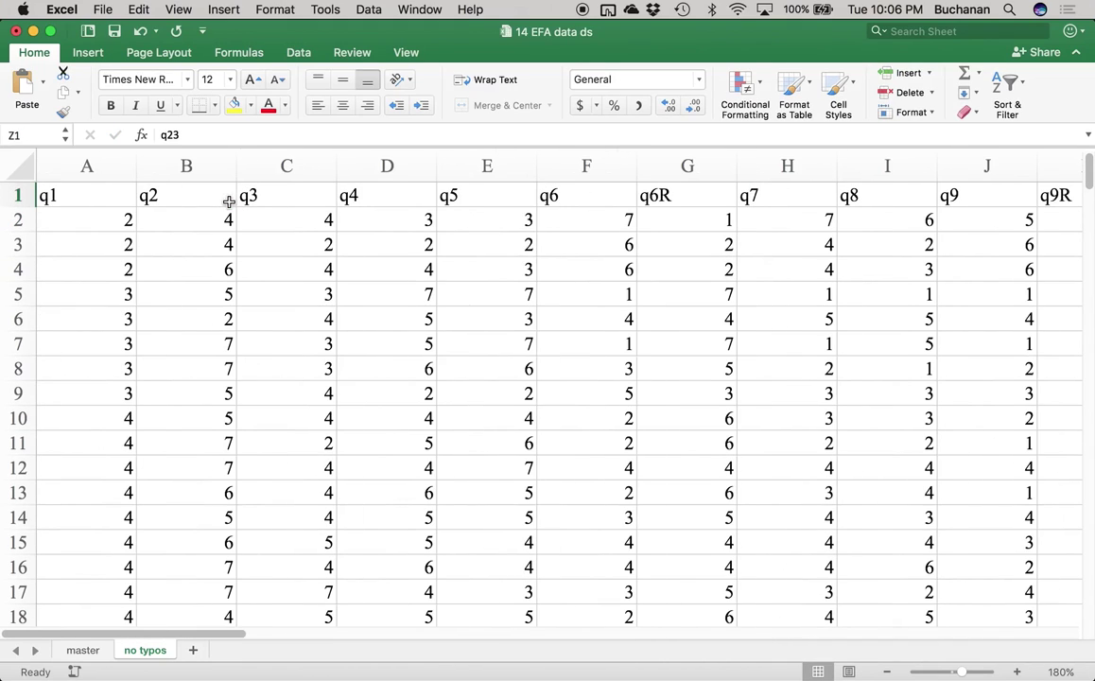
click(601, 167)
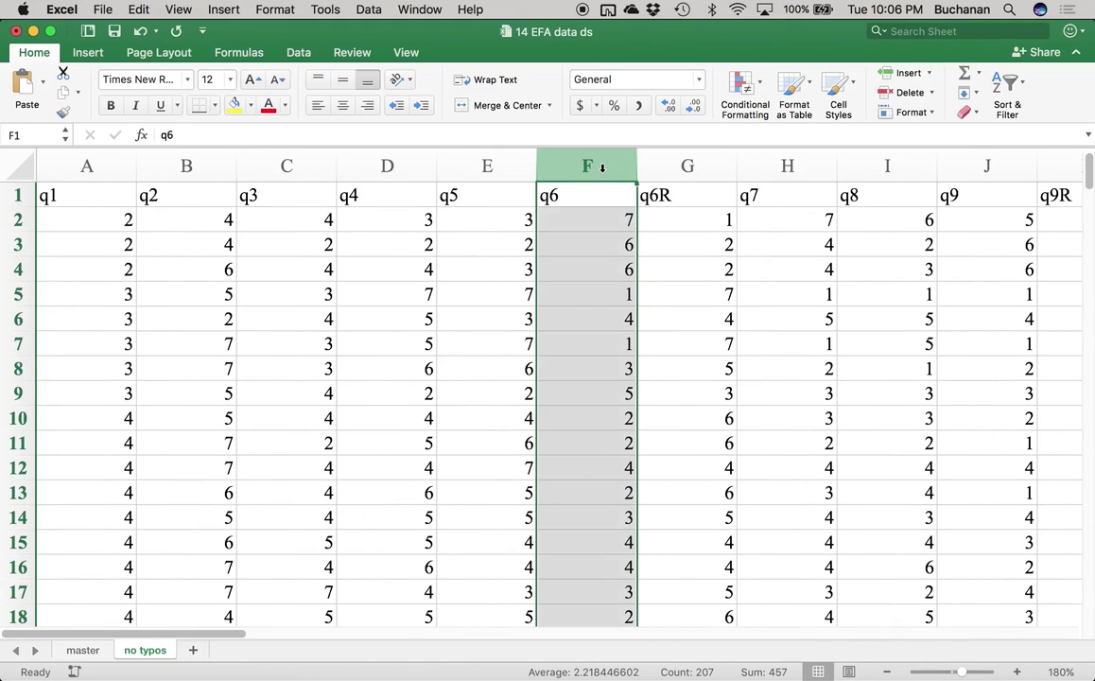
click(501, 217)
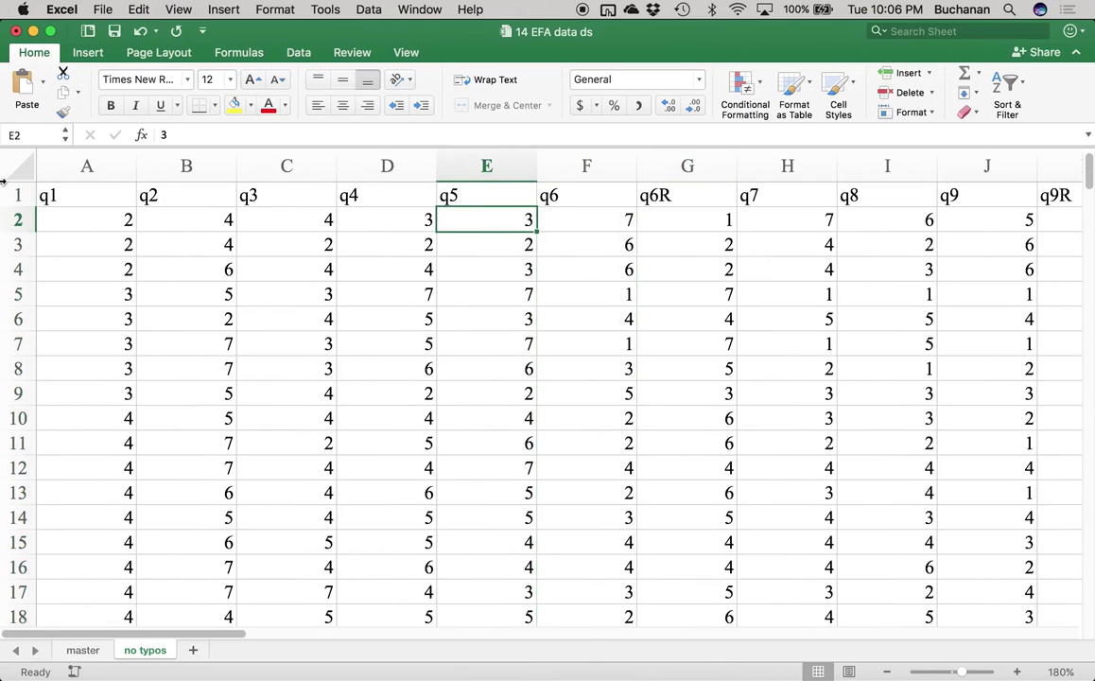
click(47, 194)
click(579, 166)
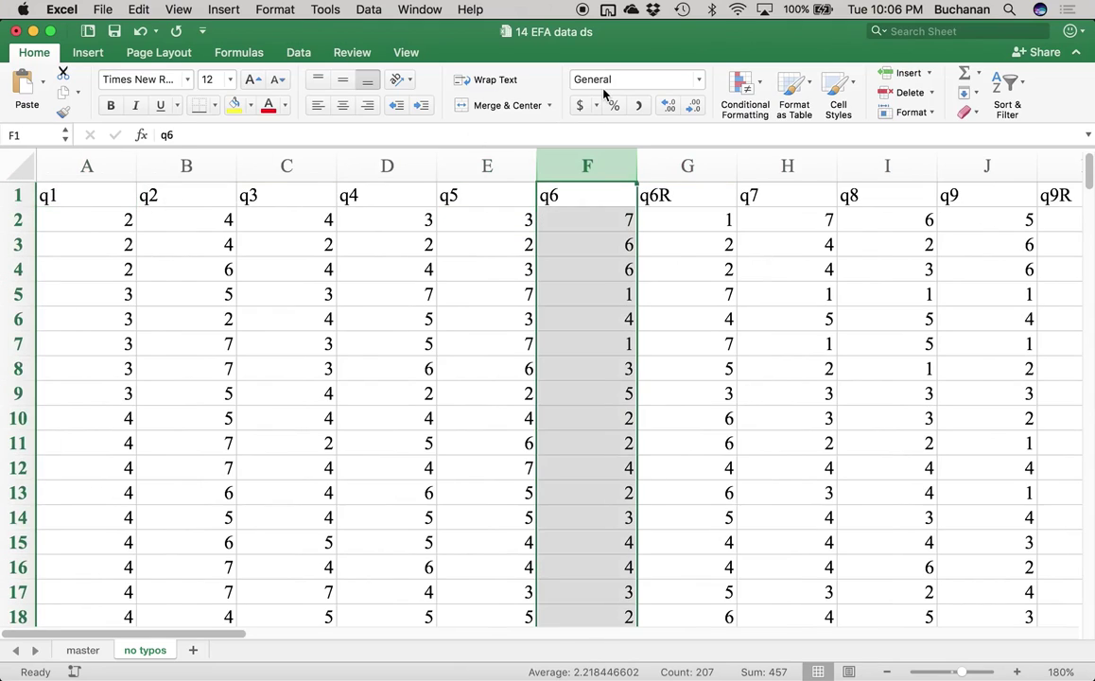
key(Delete)
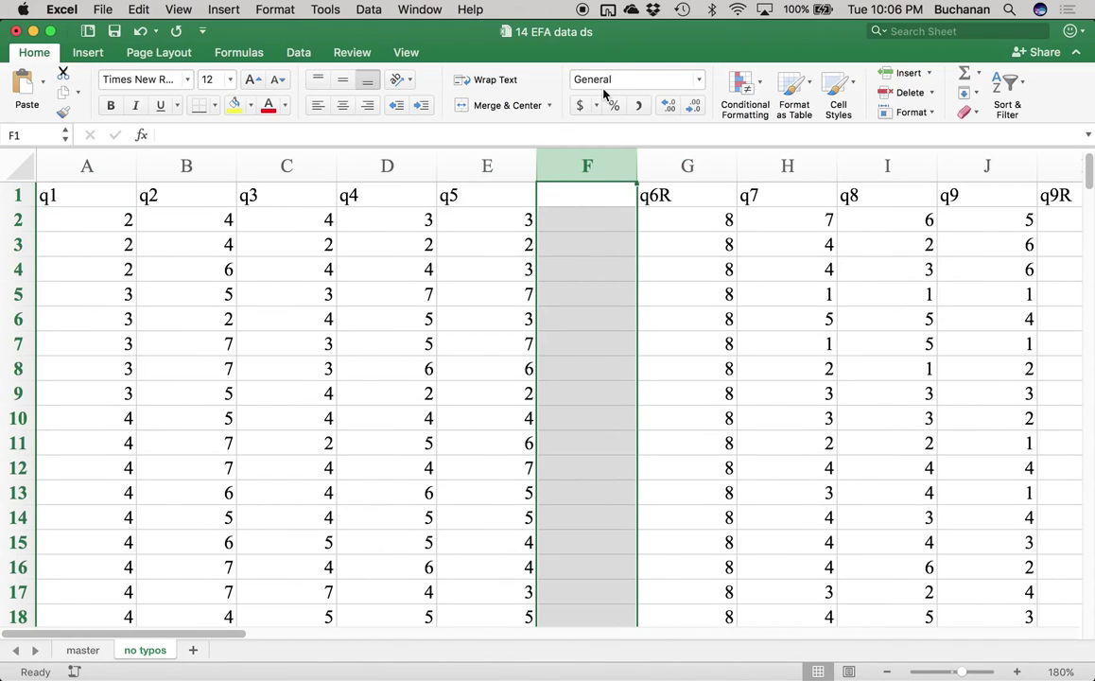
key(cmd+z)
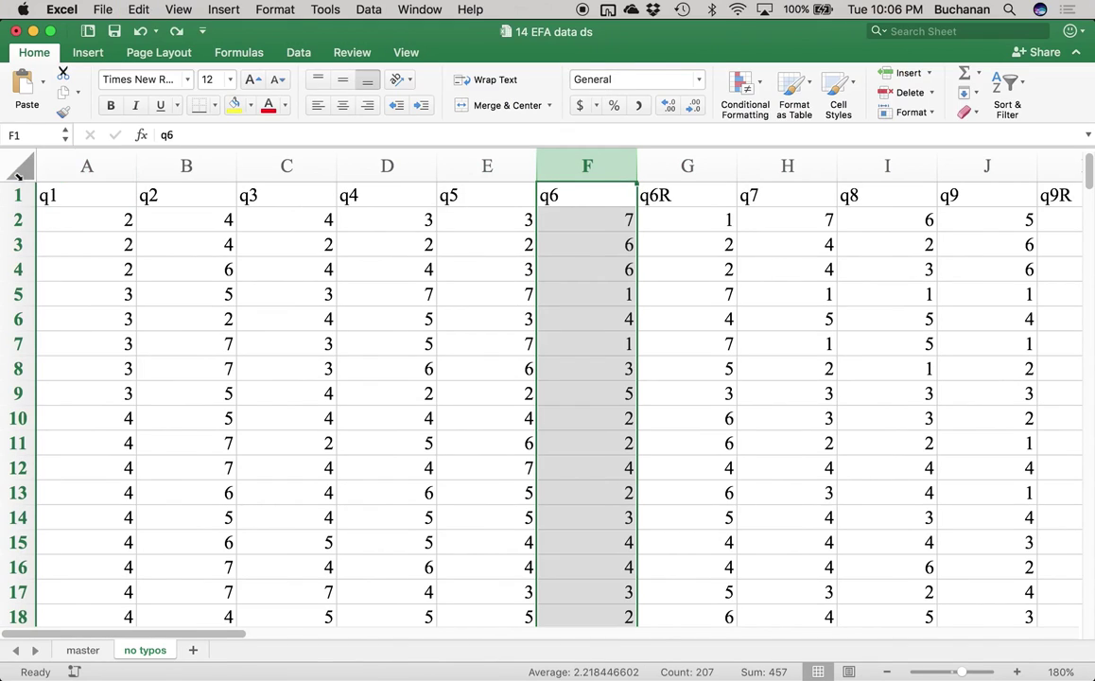
Step: Convert all formulas on the no typos sheet to static values by copying the whole sheet over itself, and check cells in the q6R column
click(19, 170)
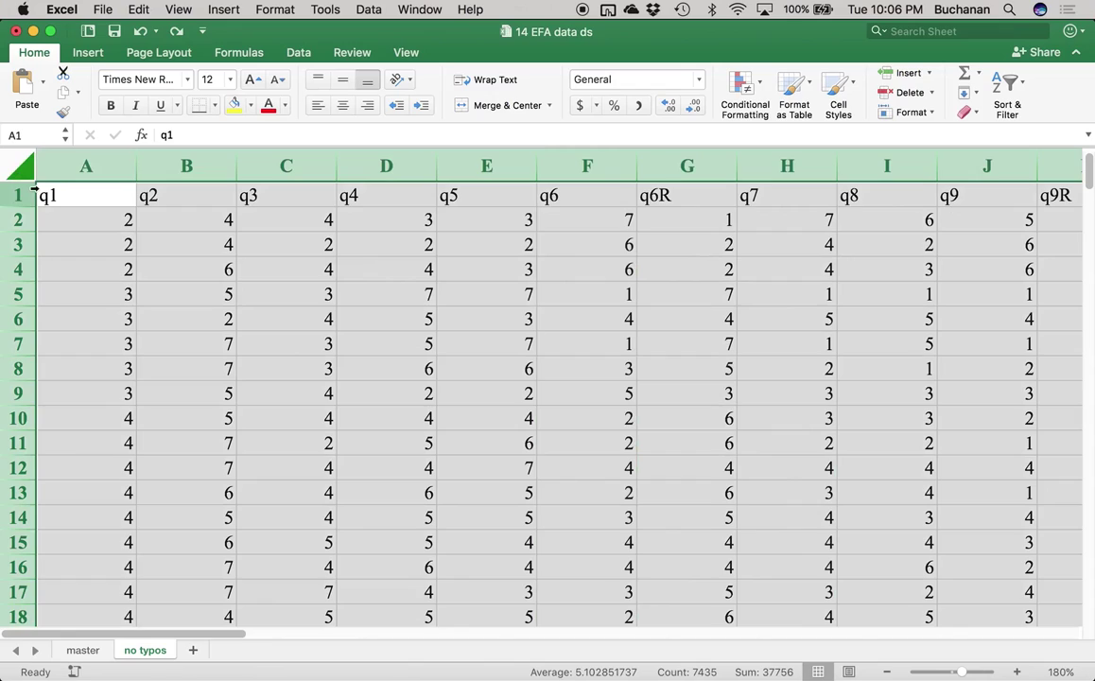
key(cmd+c)
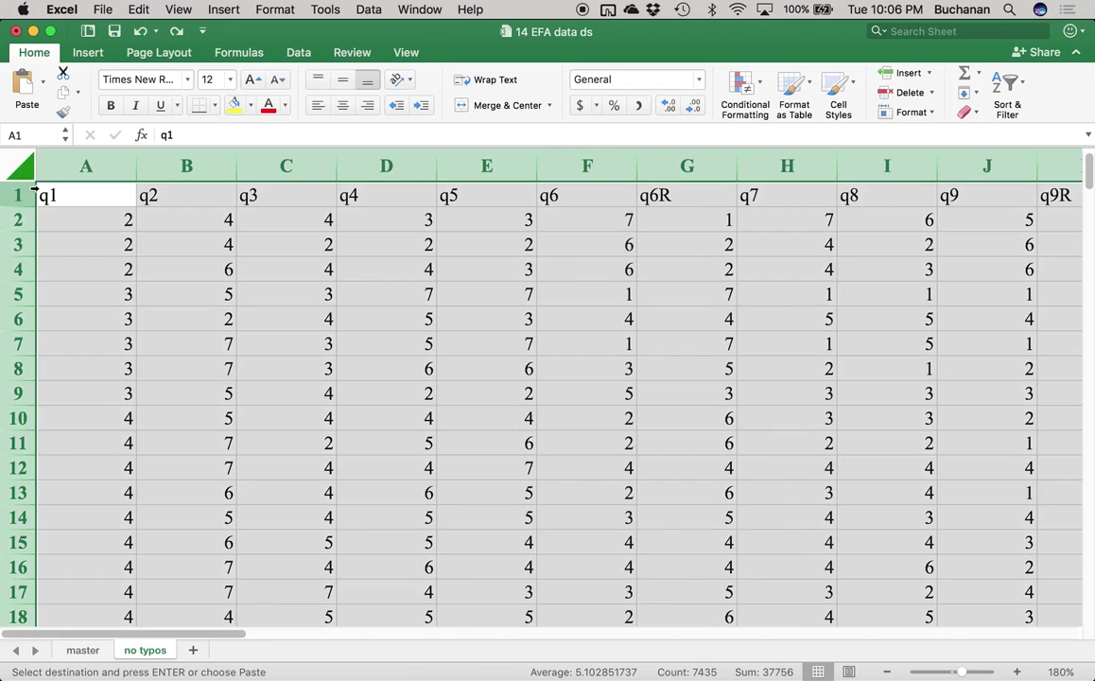
click(42, 90)
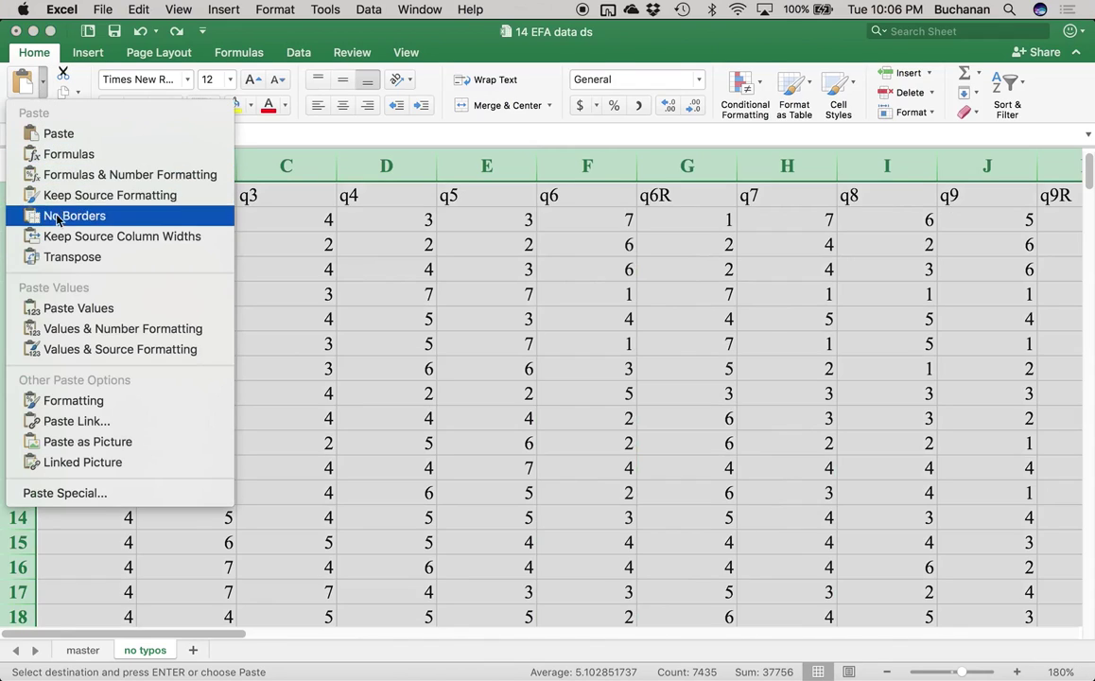
click(80, 310)
click(701, 237)
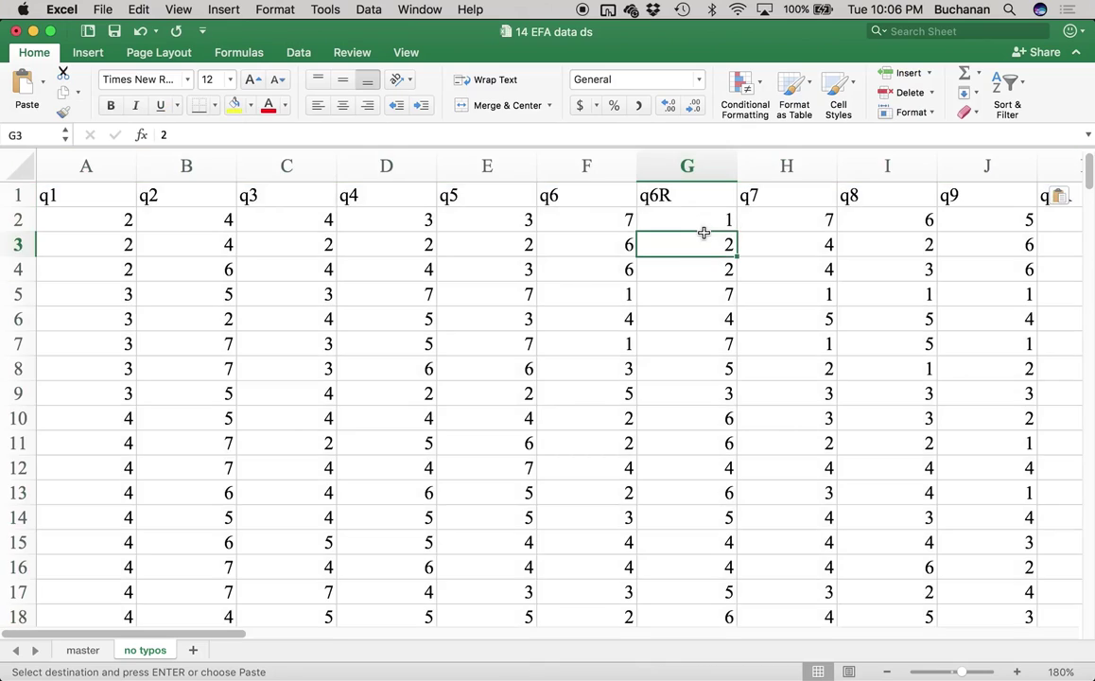
click(702, 222)
click(685, 319)
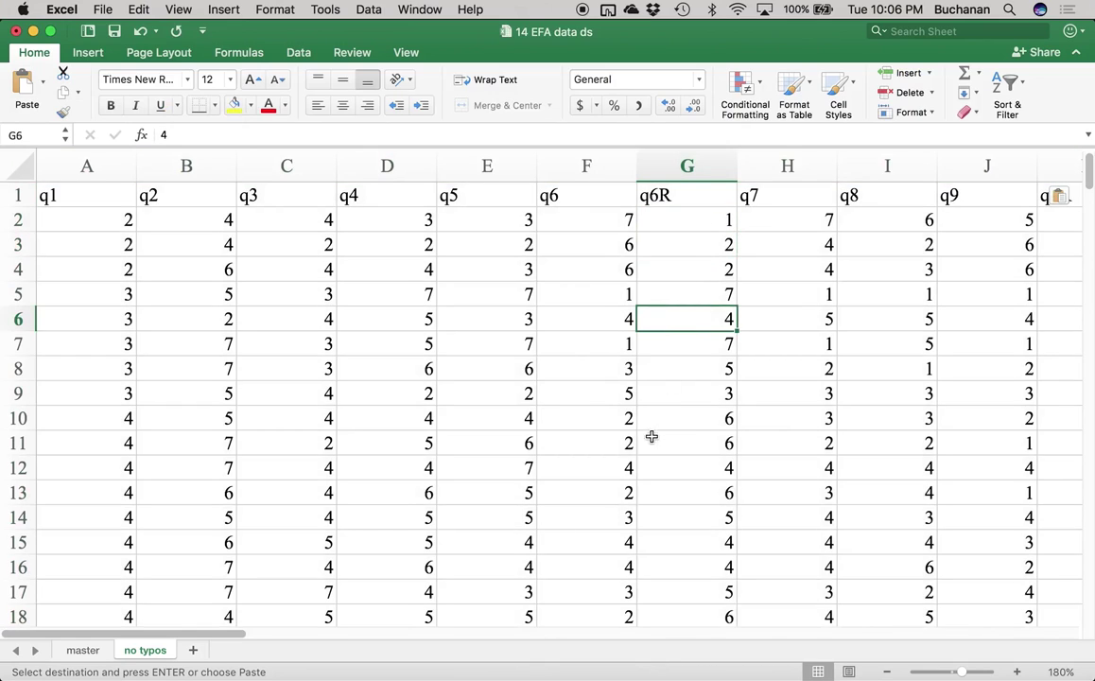
Step: Delete the original q6 and q9 columns, keeping their reverse-coded versions q6R and q9R
click(577, 167)
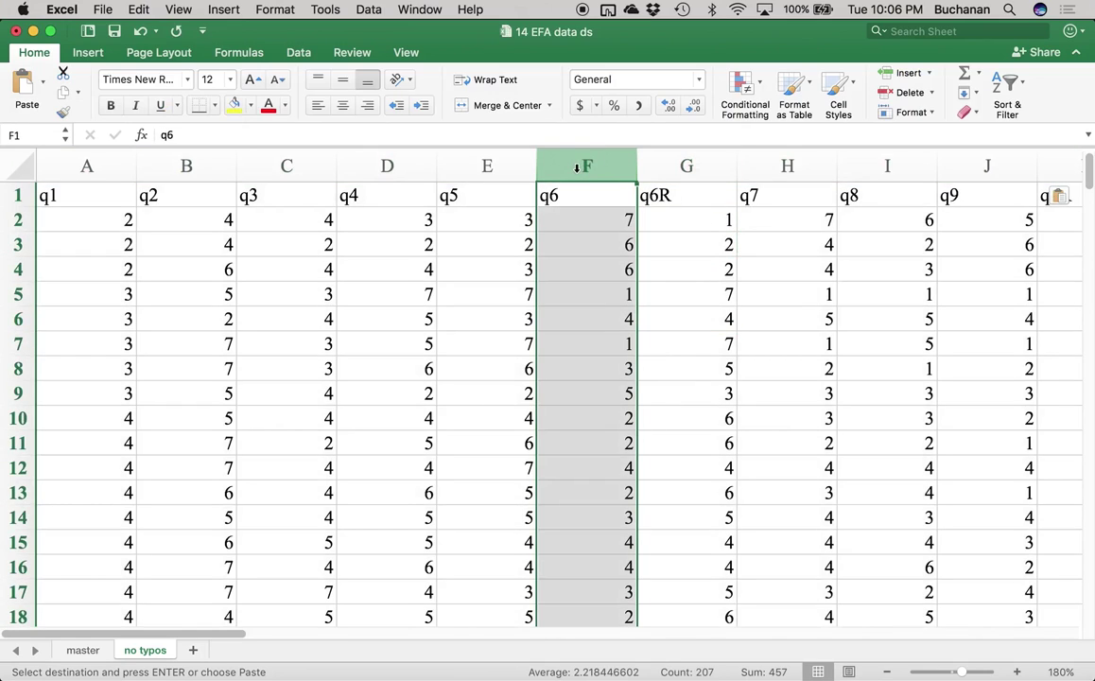
right_click(577, 168)
click(572, 242)
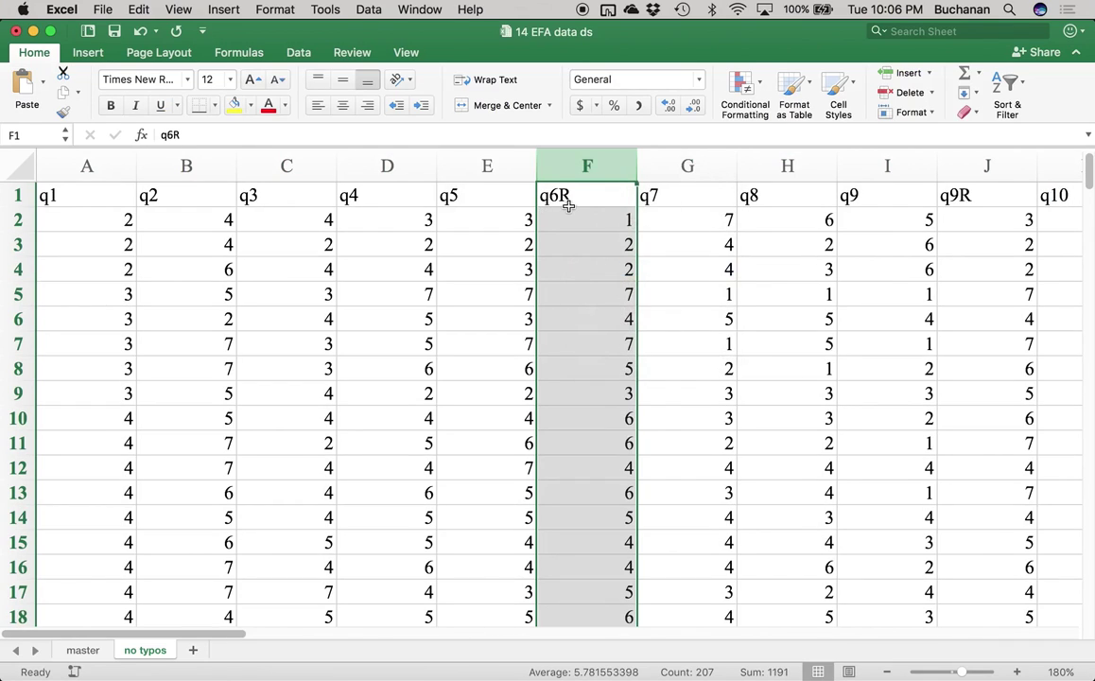
scroll(567, 205, right, 8)
click(454, 165)
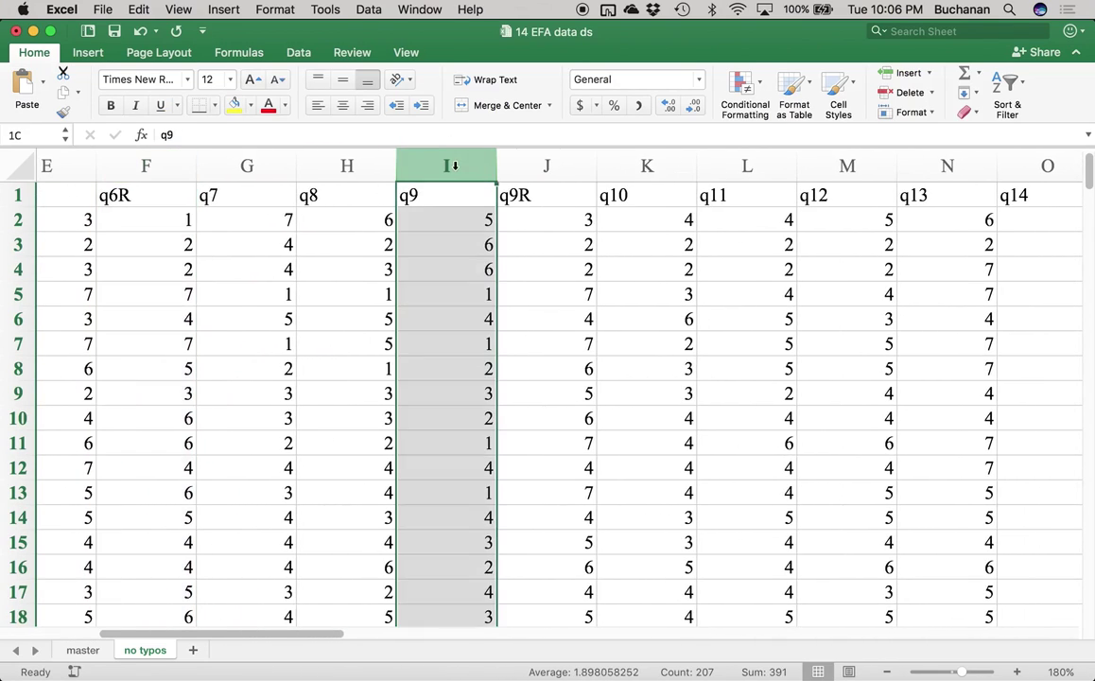
right_click(454, 165)
click(477, 259)
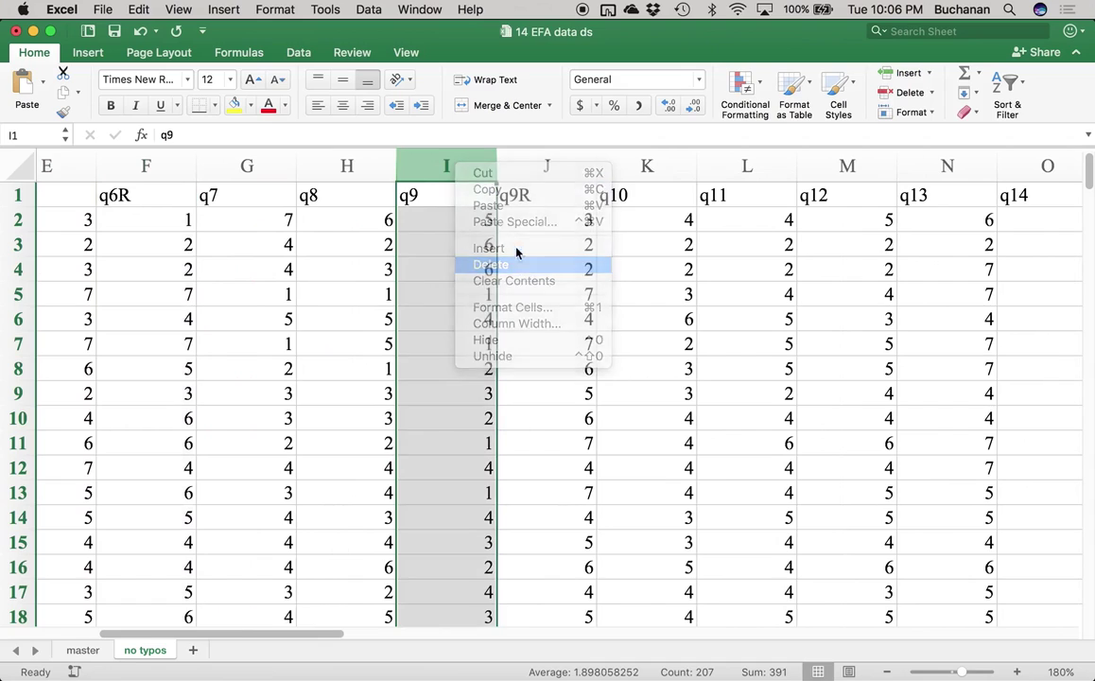
Step: Delete the original q17 and q27 columns, keeping the reverse-coded q17R and q27R columns
scroll(489, 210, right, 10)
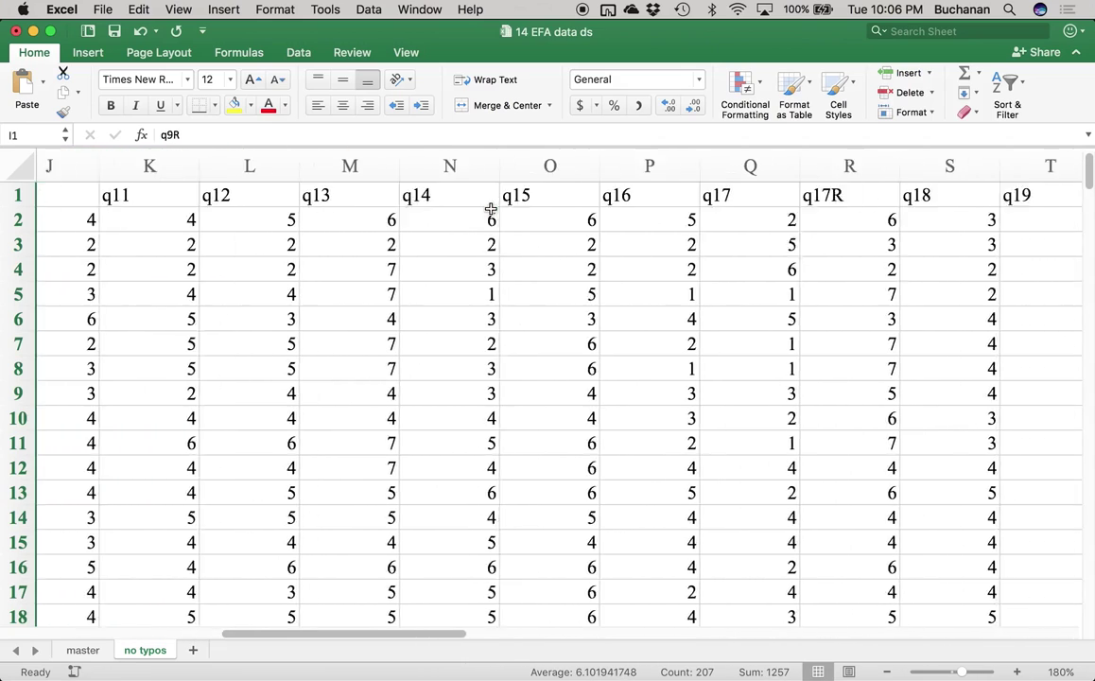
click(659, 166)
right_click(659, 167)
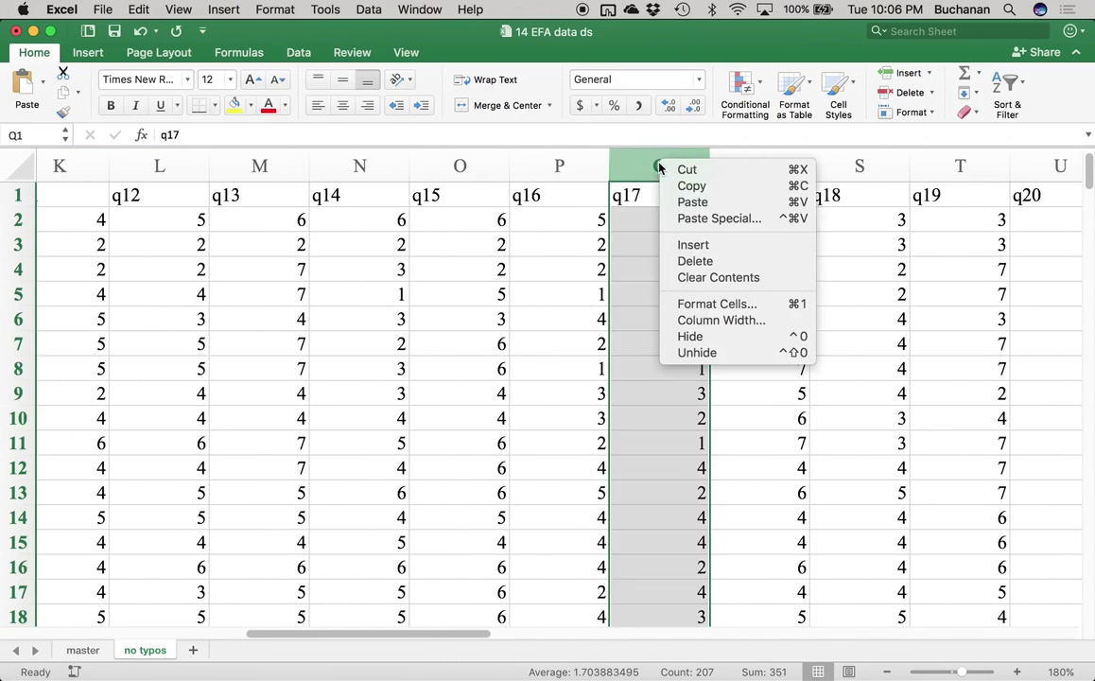
click(695, 262)
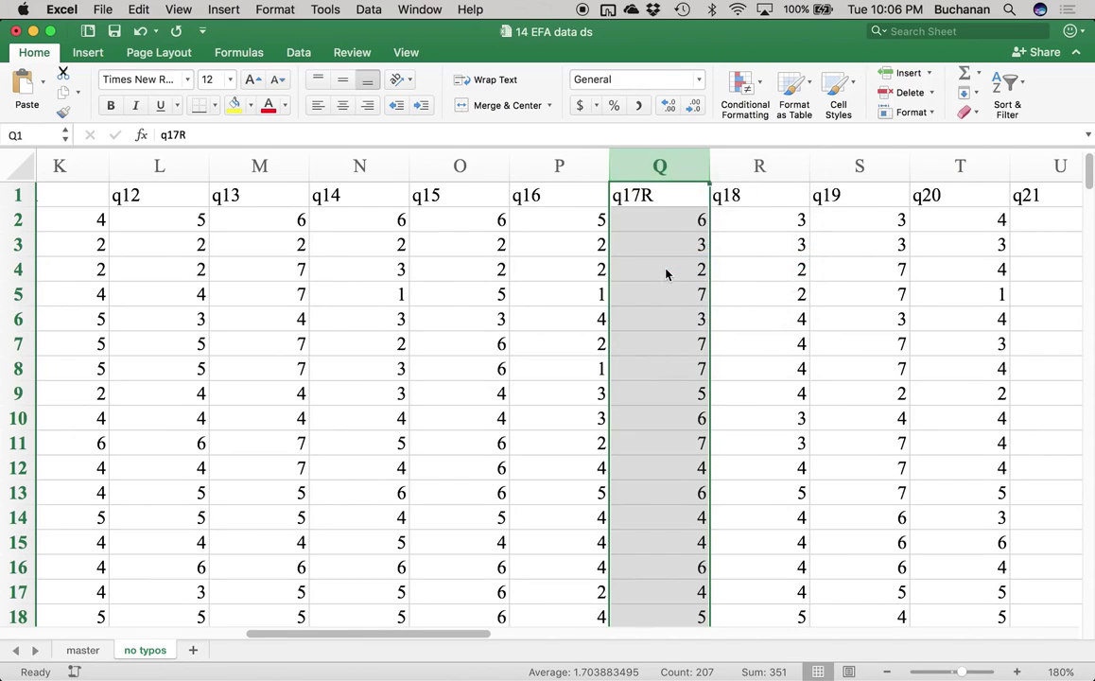
scroll(667, 273, right, 8)
scroll(665, 273, right, 4)
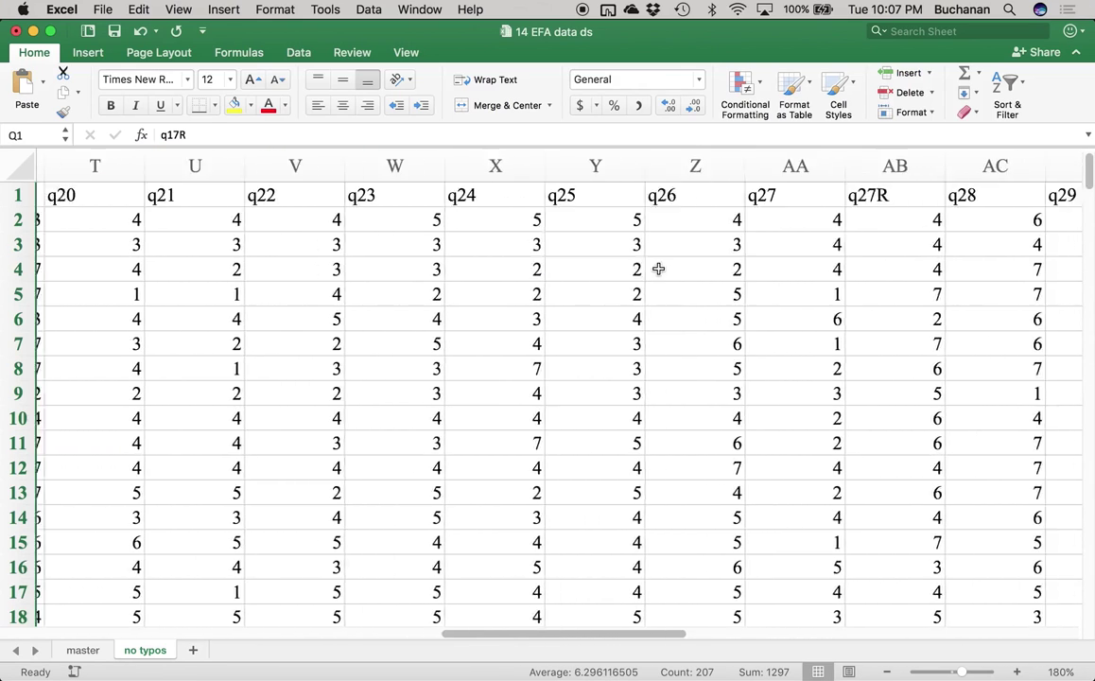
click(704, 169)
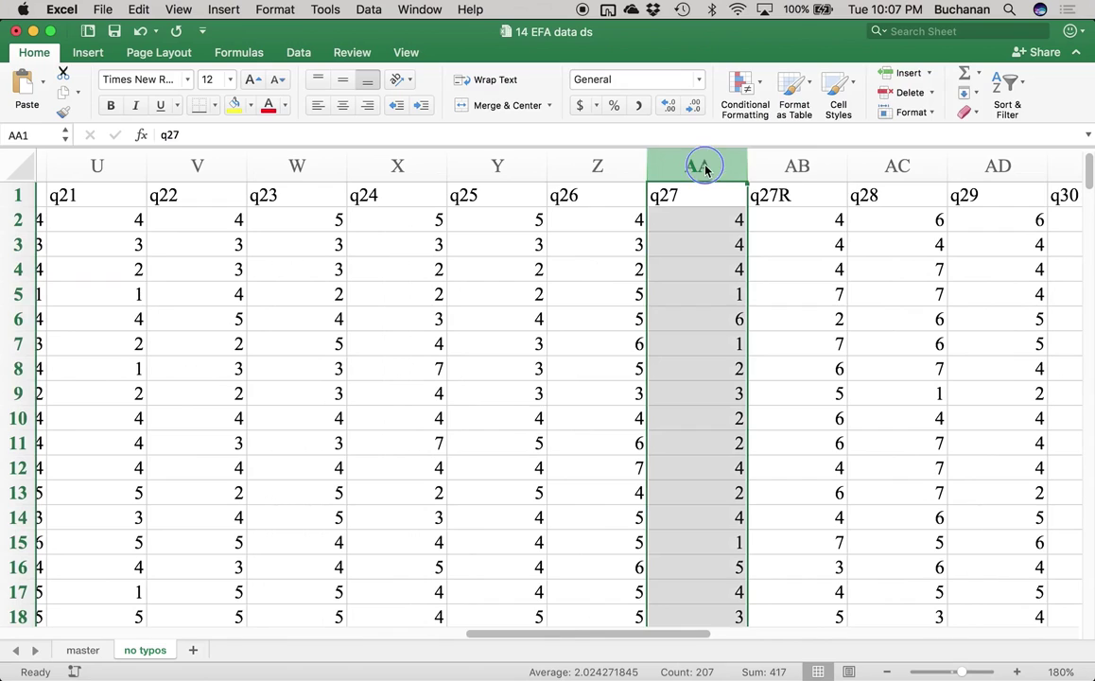
right_click(704, 166)
click(723, 268)
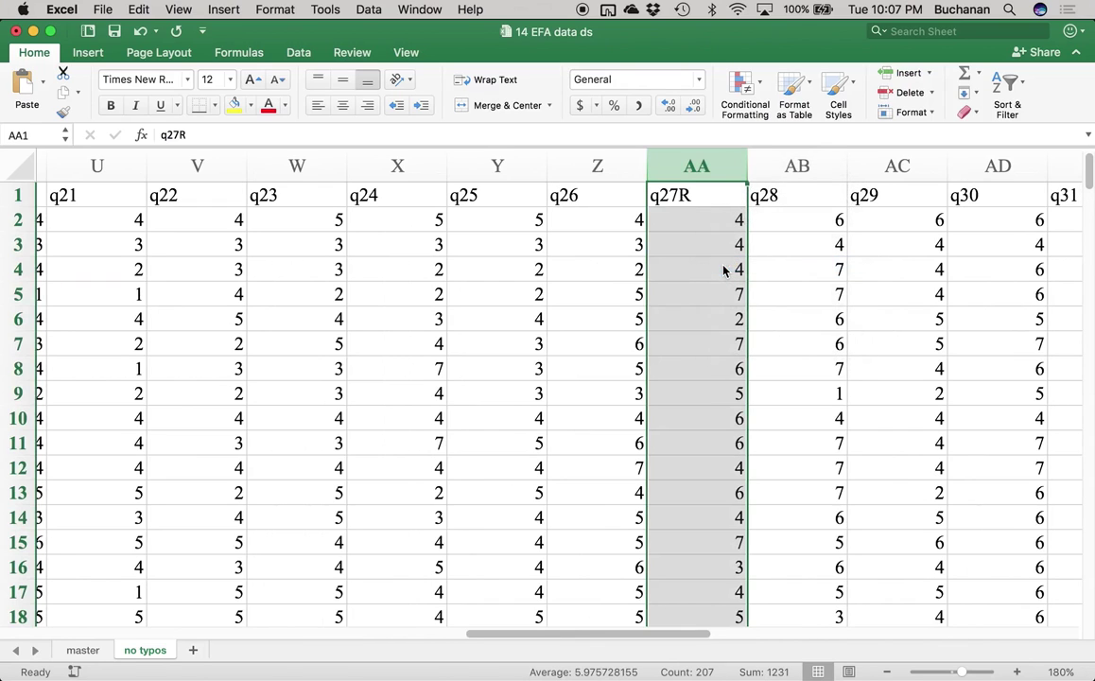
Step: Return to the first columns of the data and open the Descriptive Statistics analysis tool
scroll(723, 271, right, 5)
scroll(676, 257, left, 15)
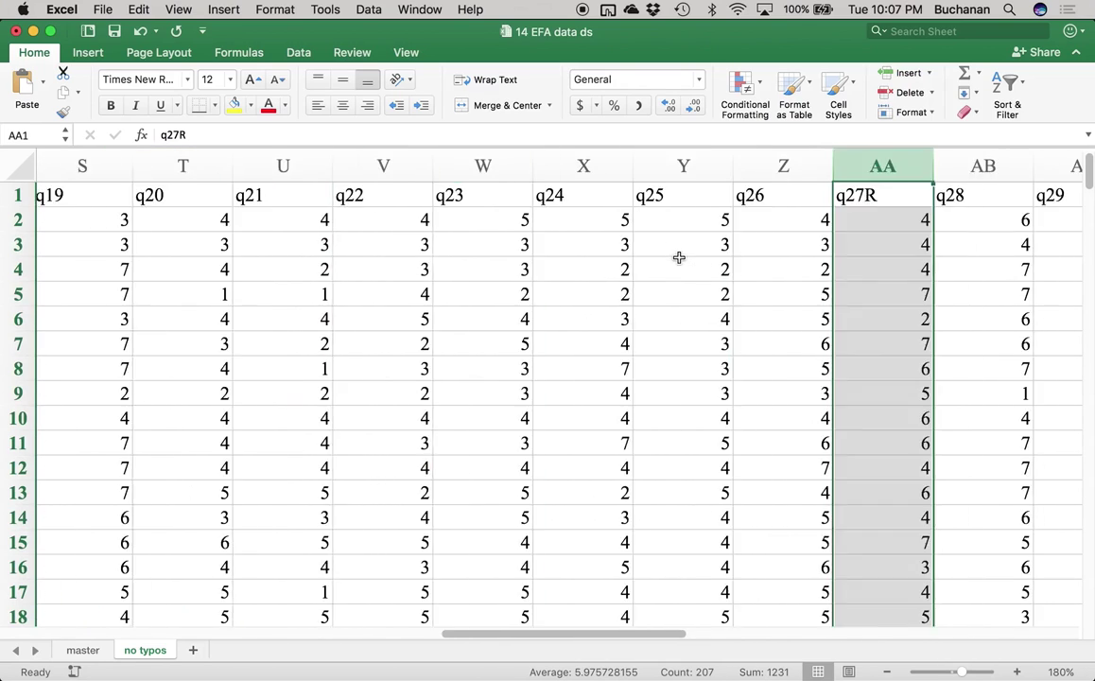
scroll(679, 257, left, 8)
click(192, 285)
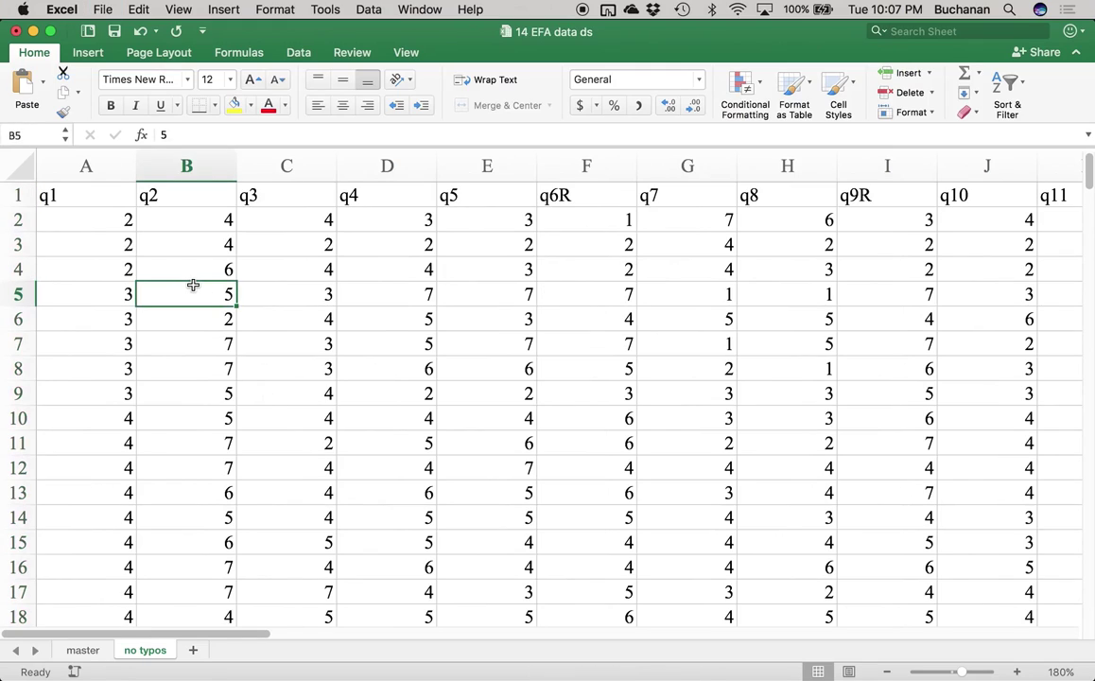
click(296, 55)
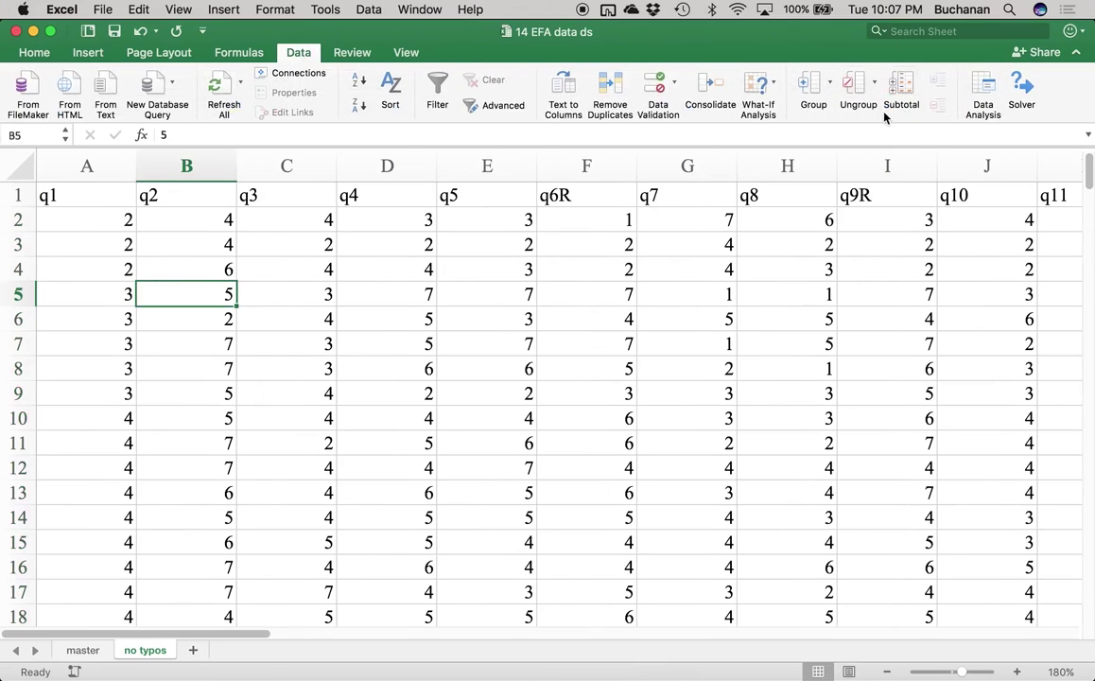
click(982, 95)
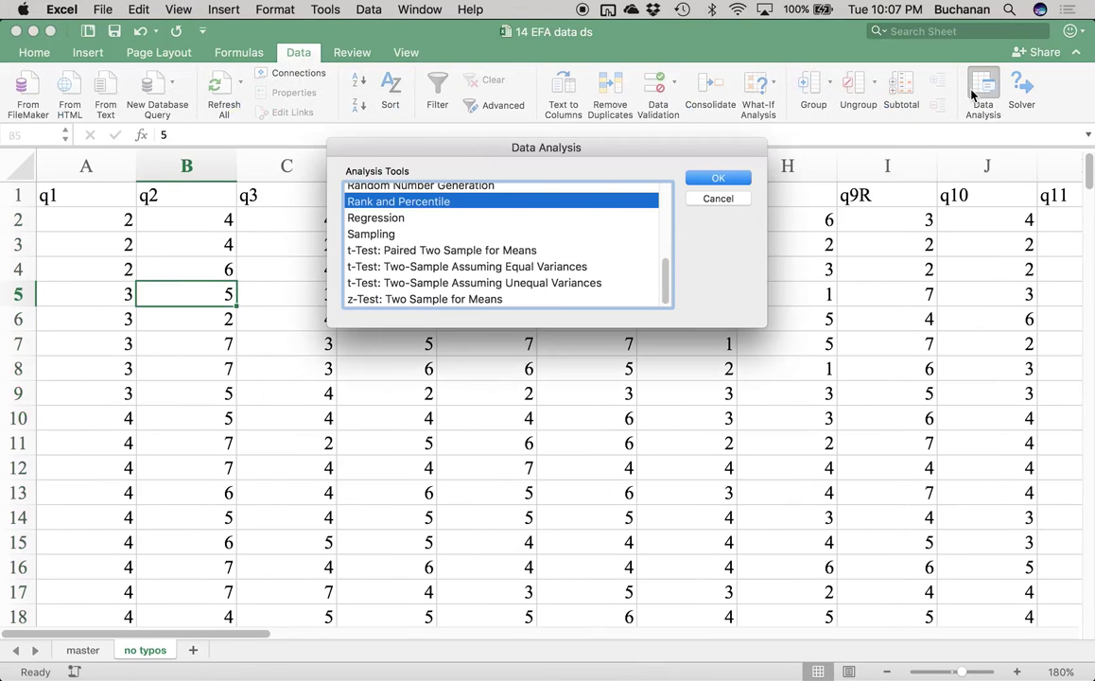
key(d)
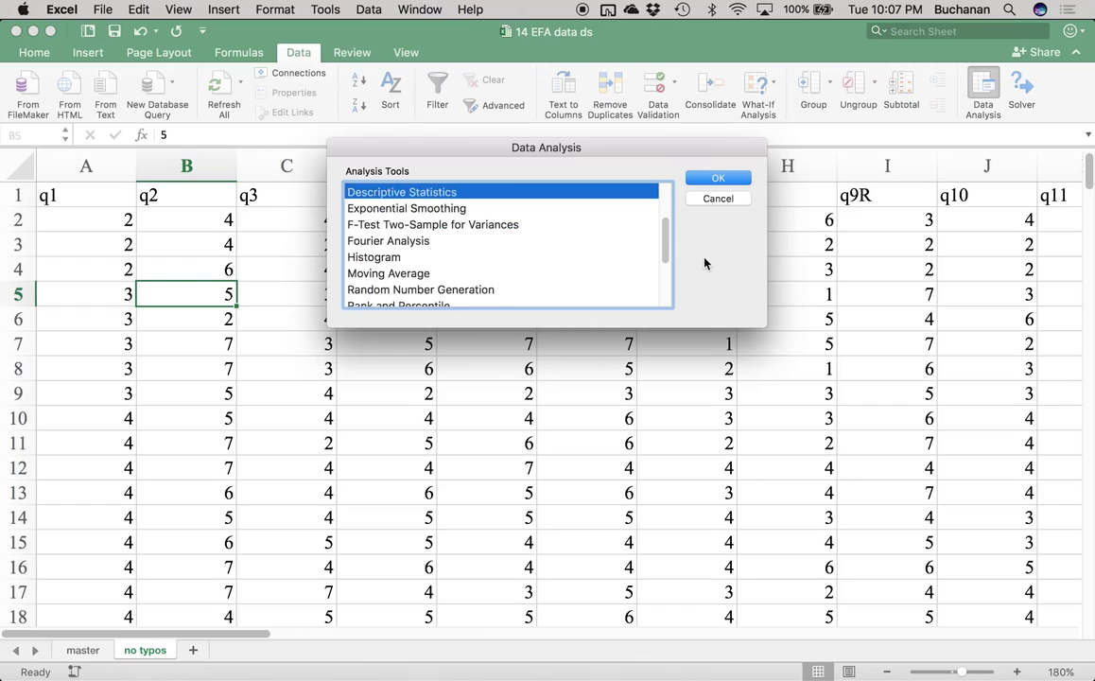
click(718, 179)
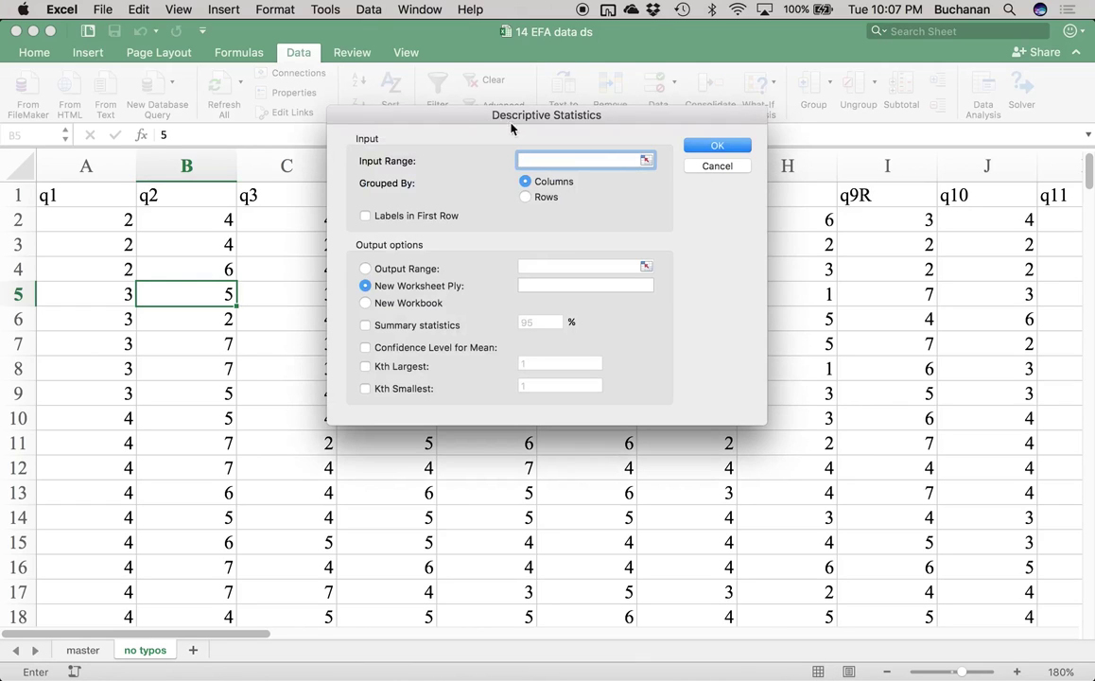
Step: Run Descriptive Statistics on $A$1:$AF$207 with labels in the first row and summary statistics, output to a new worksheet
drag(463, 117, 610, 95)
click(84, 195)
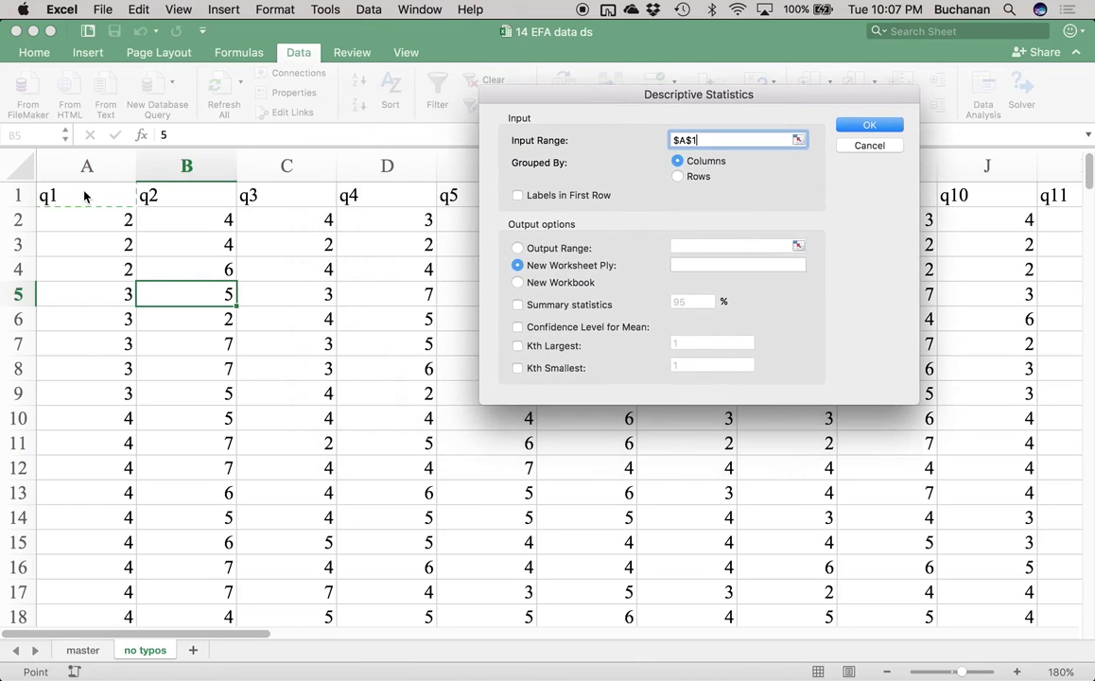
key(super+shift+Down)
key(super+shift+Right)
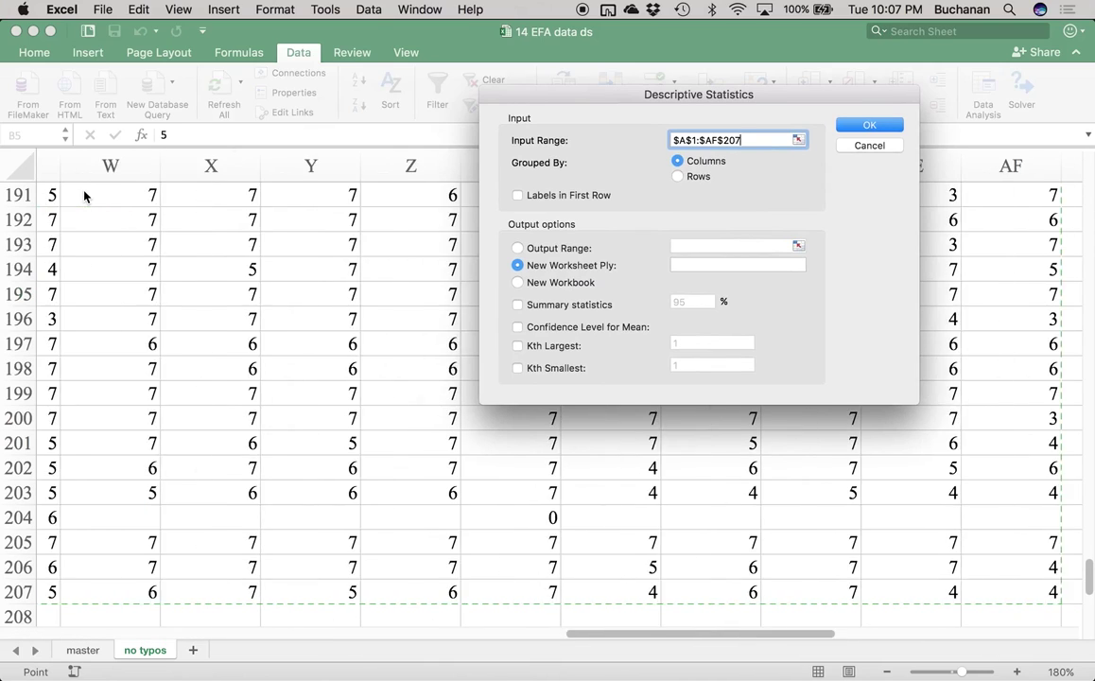
click(594, 196)
click(567, 304)
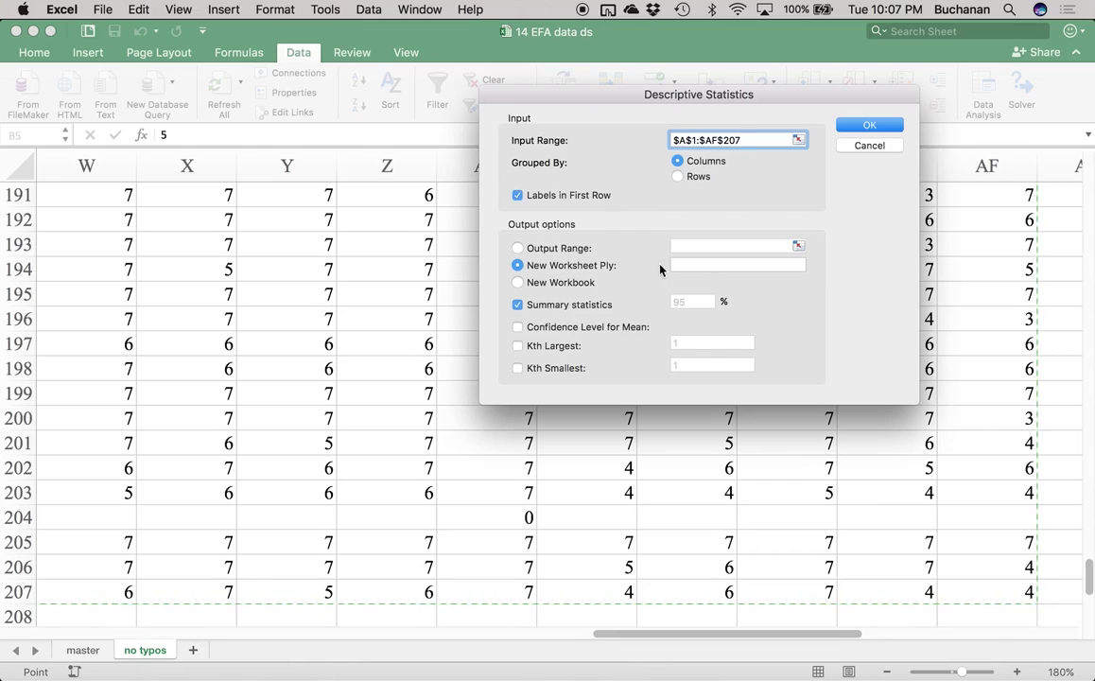
click(856, 125)
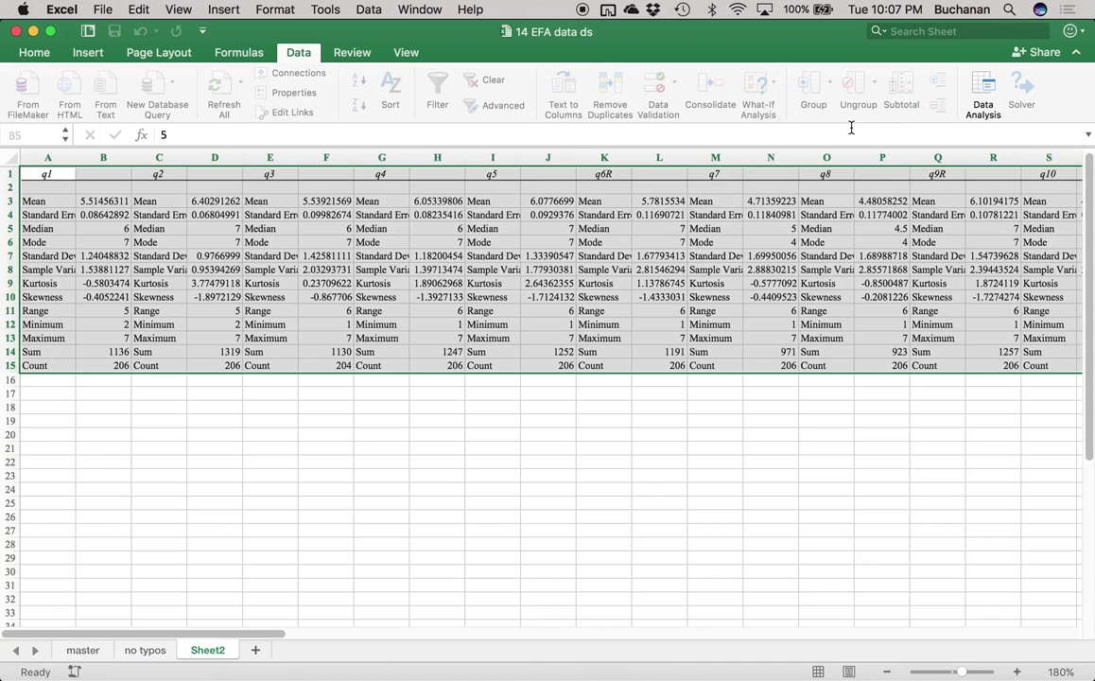
Step: Rename Sheet2 as accuracy and autofit the widths of all its columns
double_click(201, 650)
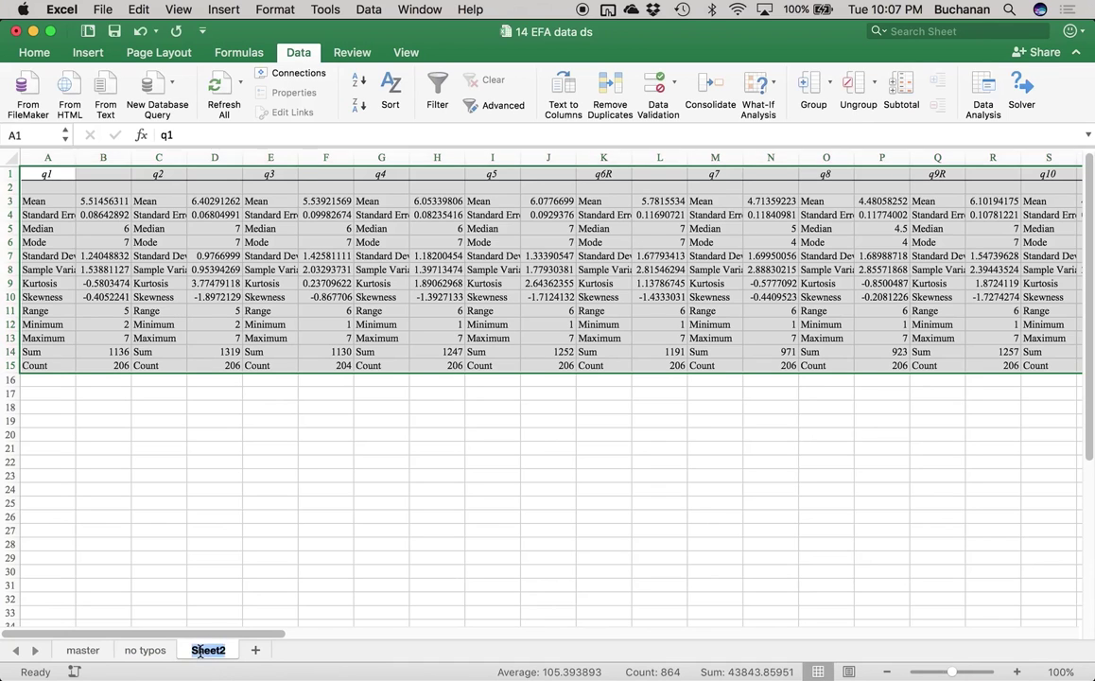
text(accuracy)
key(Return)
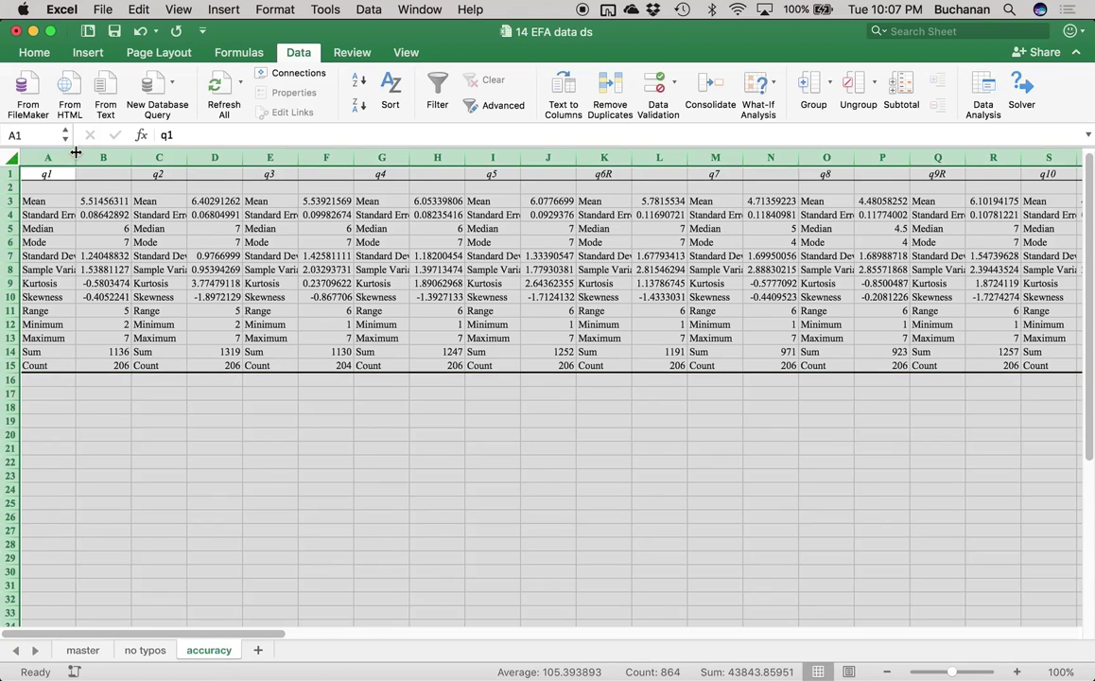
double_click(76, 157)
click(85, 311)
Step: Check the Minimum and Maximum rows on the accuracy sheet for out-of-range values from q1 through q27R
drag(11, 325, 11, 337)
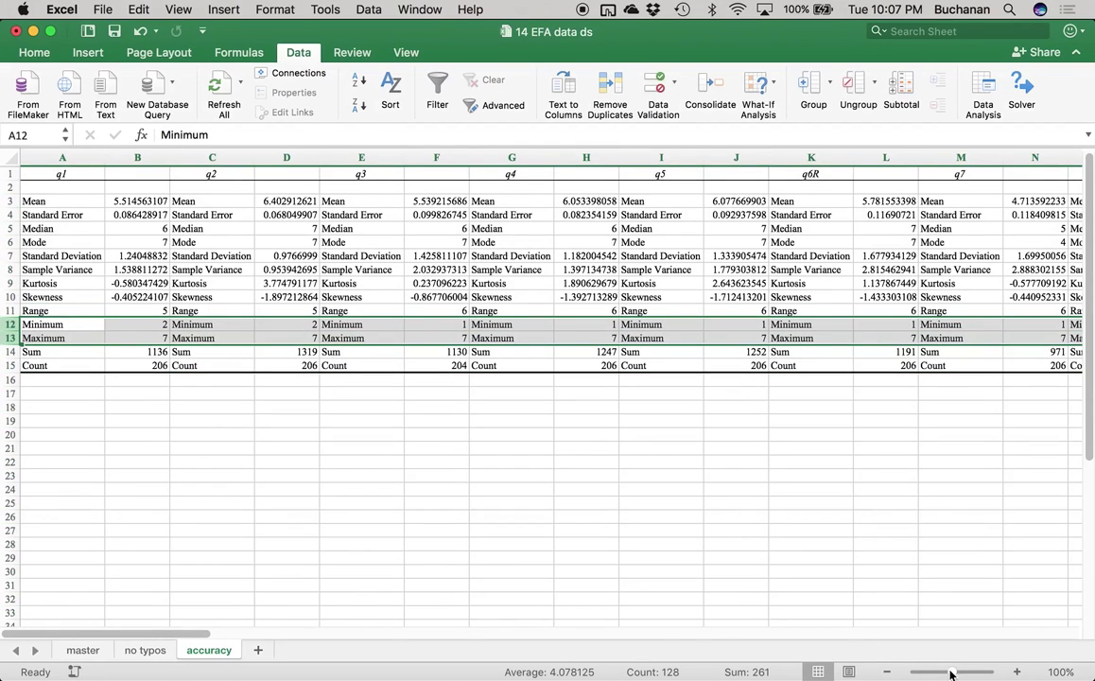
drag(951, 673, 960, 673)
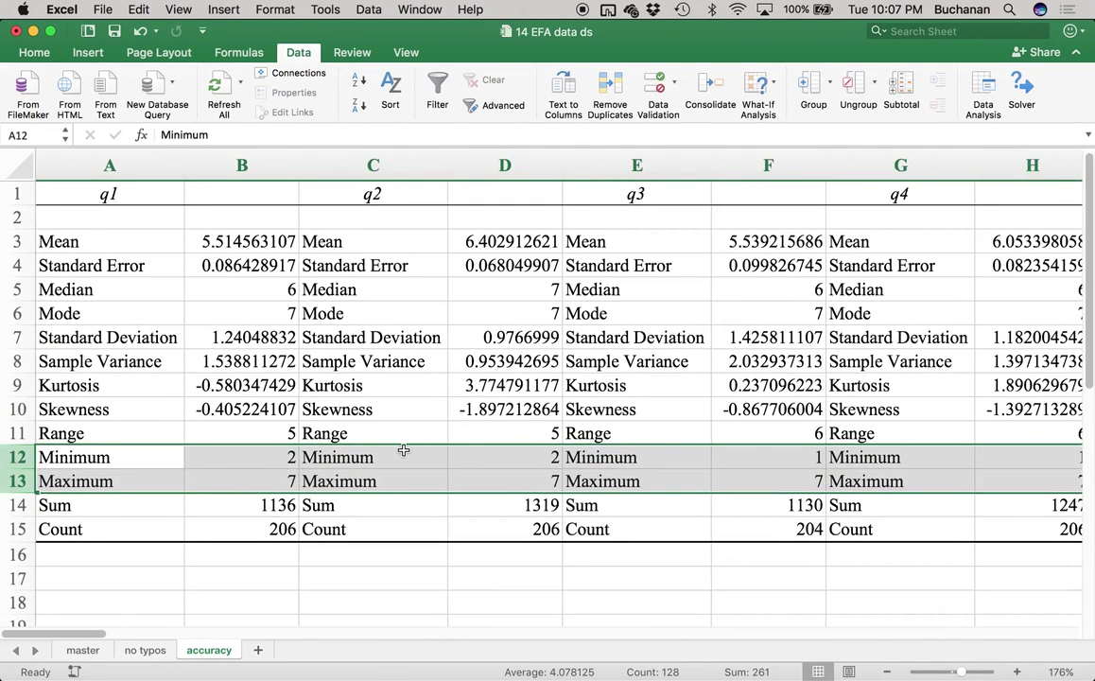
click(496, 457)
key(Right)
key(Right)
key(Right)
key(Right)
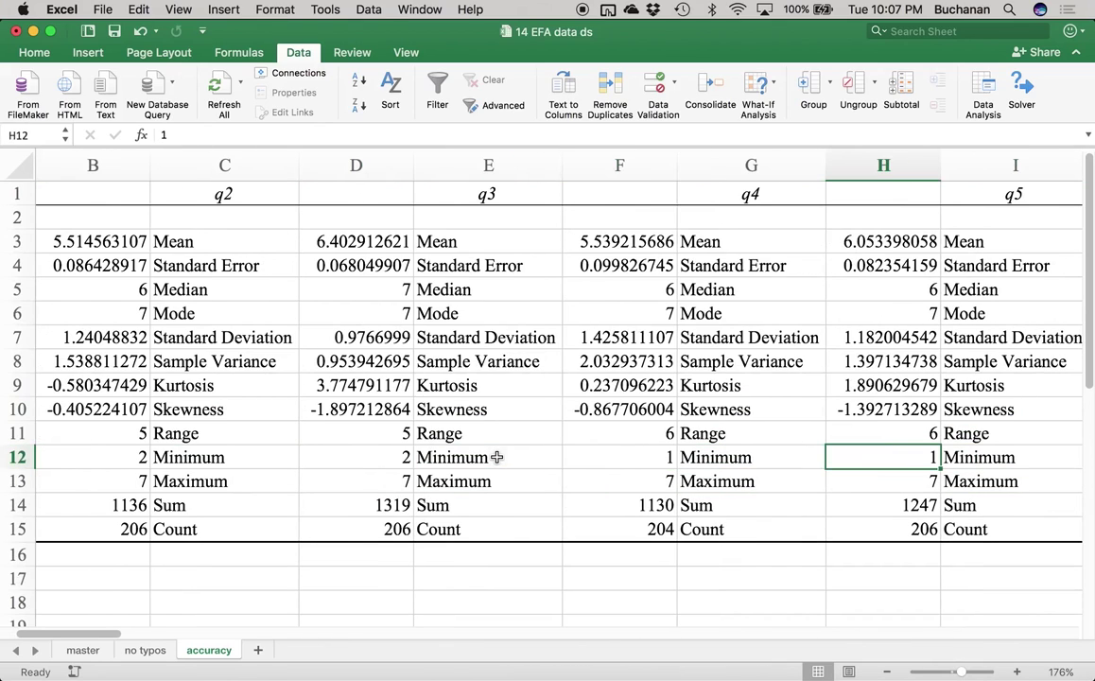
key(Right)
key(Right)
key(Right)
key(Right)
key(Right)
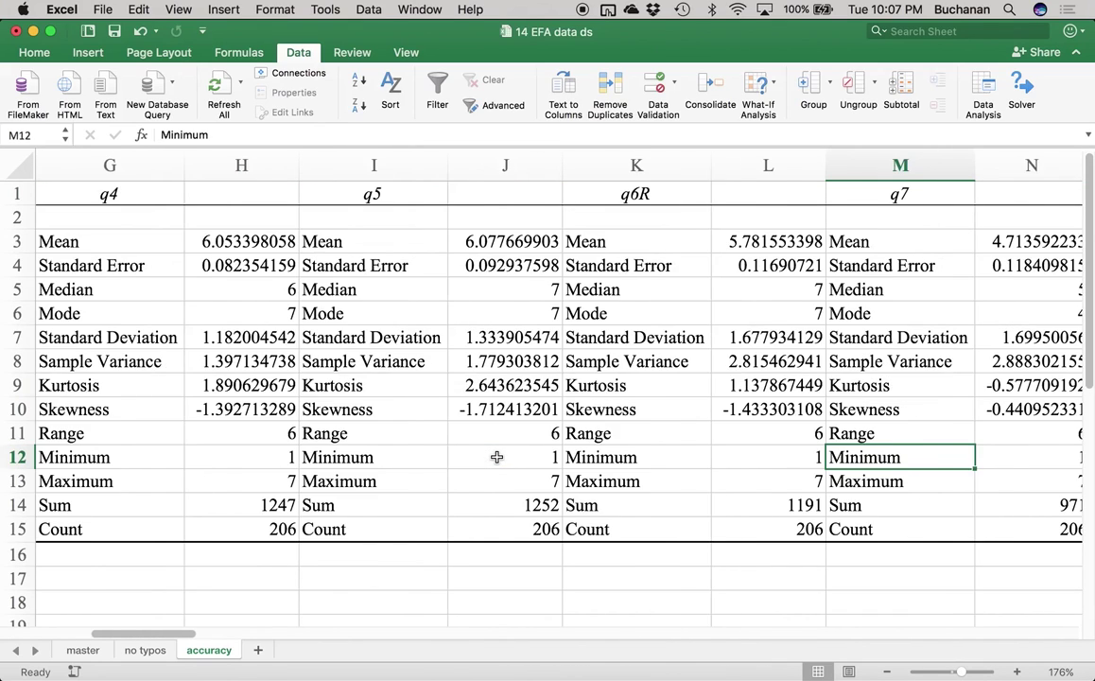
key(Right)
key(Right)
key(Right)
key(Right)
key(Right)
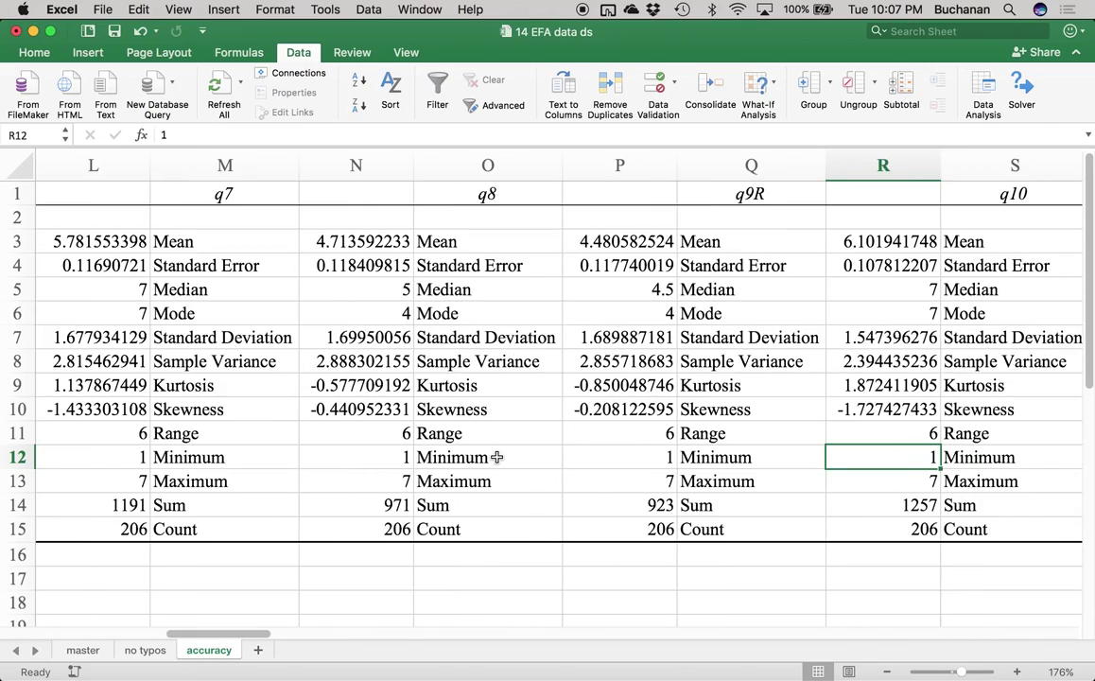
key(Right)
key(Right)
key(Right)
key(Right)
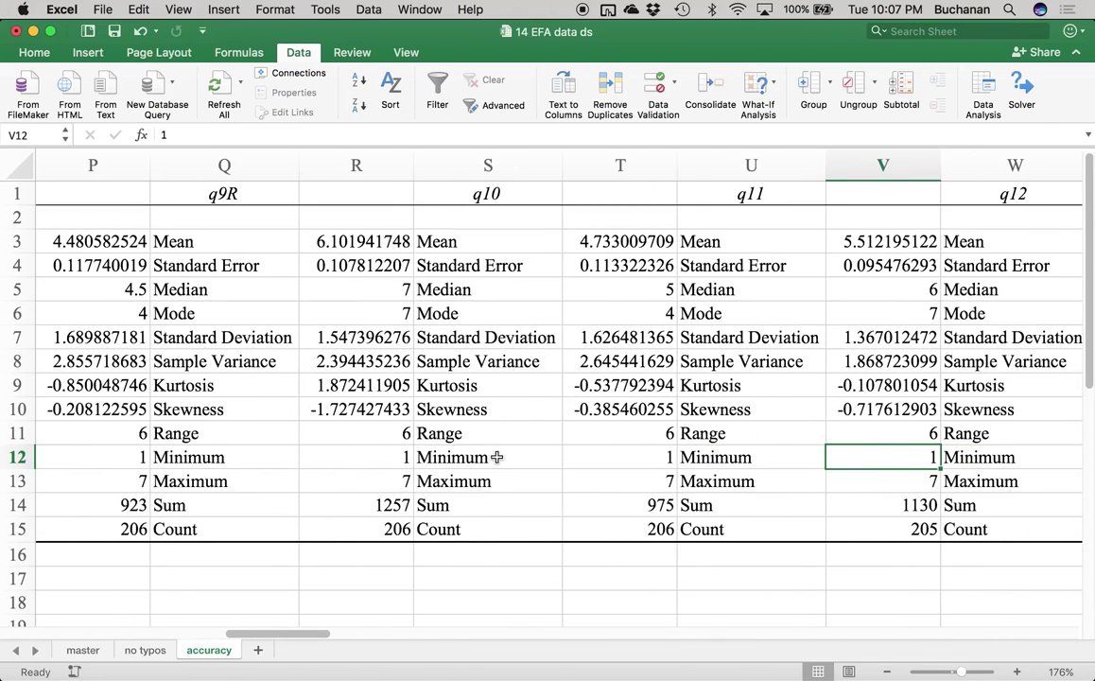
key(Right)
key(Right)
key(Right)
key(Right)
key(Right)
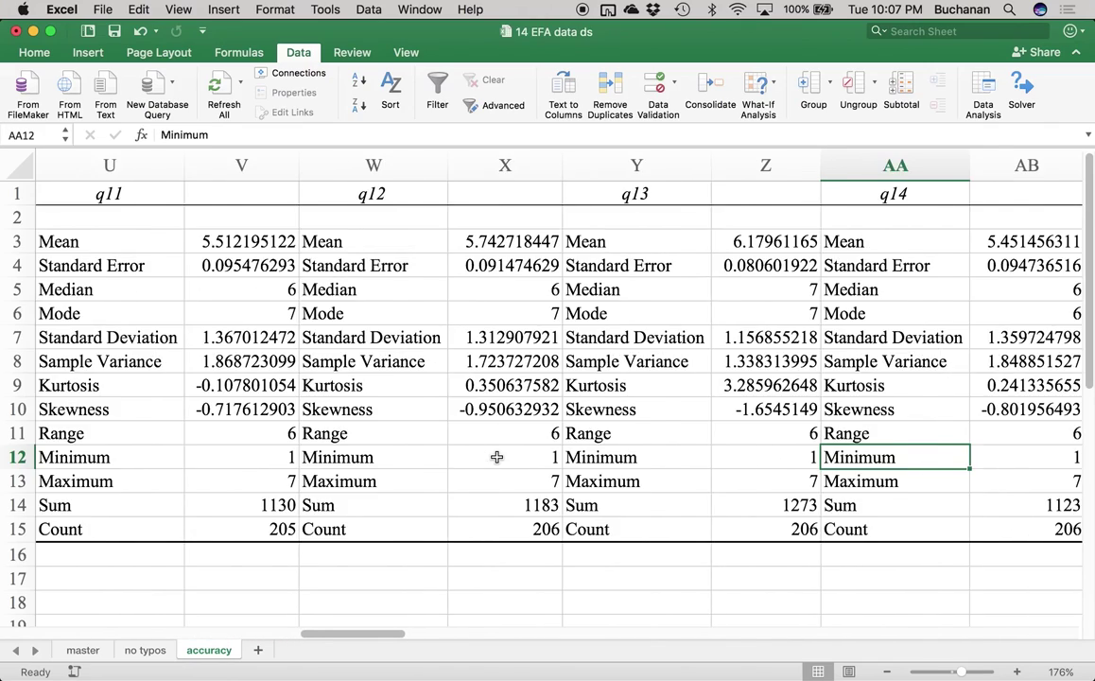
key(Right)
key(Right)
key(Right)
key(Right)
key(Right)
key(Right)
key(Right)
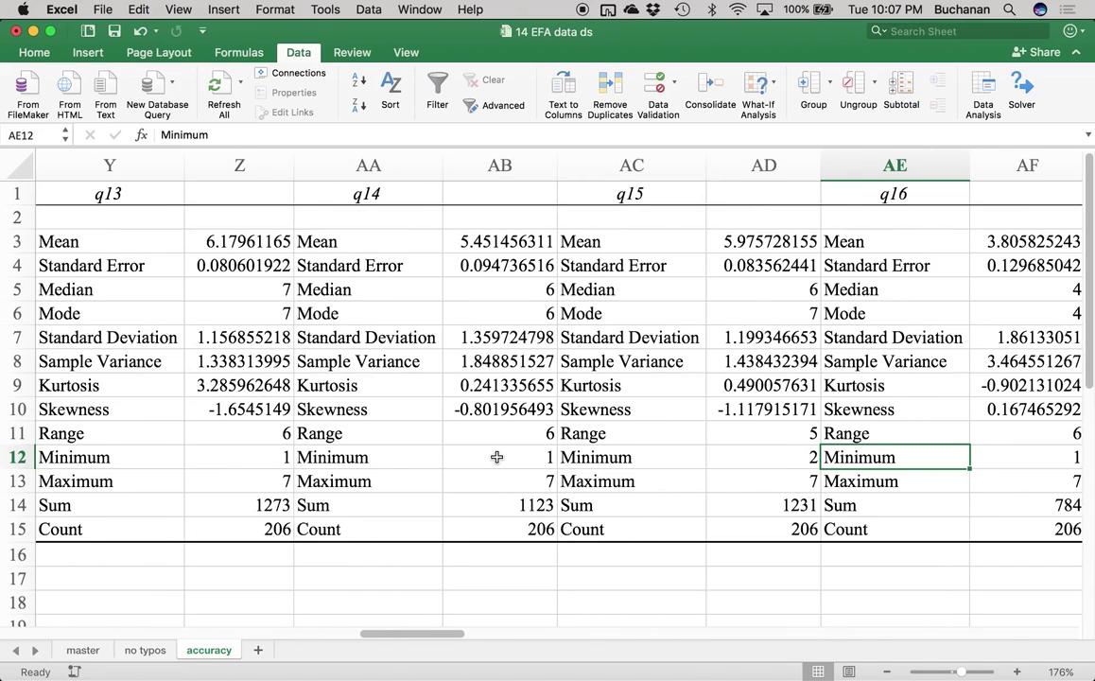
key(Right)
key(Right)
key(Right)
key(Right)
key(Right)
key(Right)
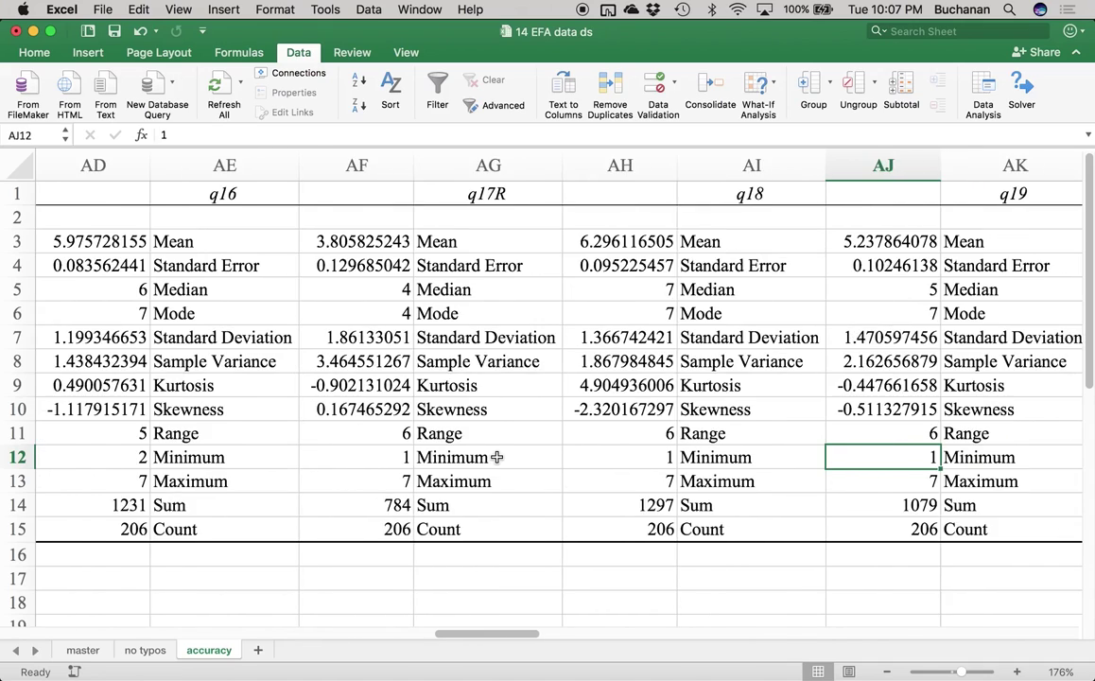
key(Right)
key(Right)
key(Right)
key(Right)
key(Right)
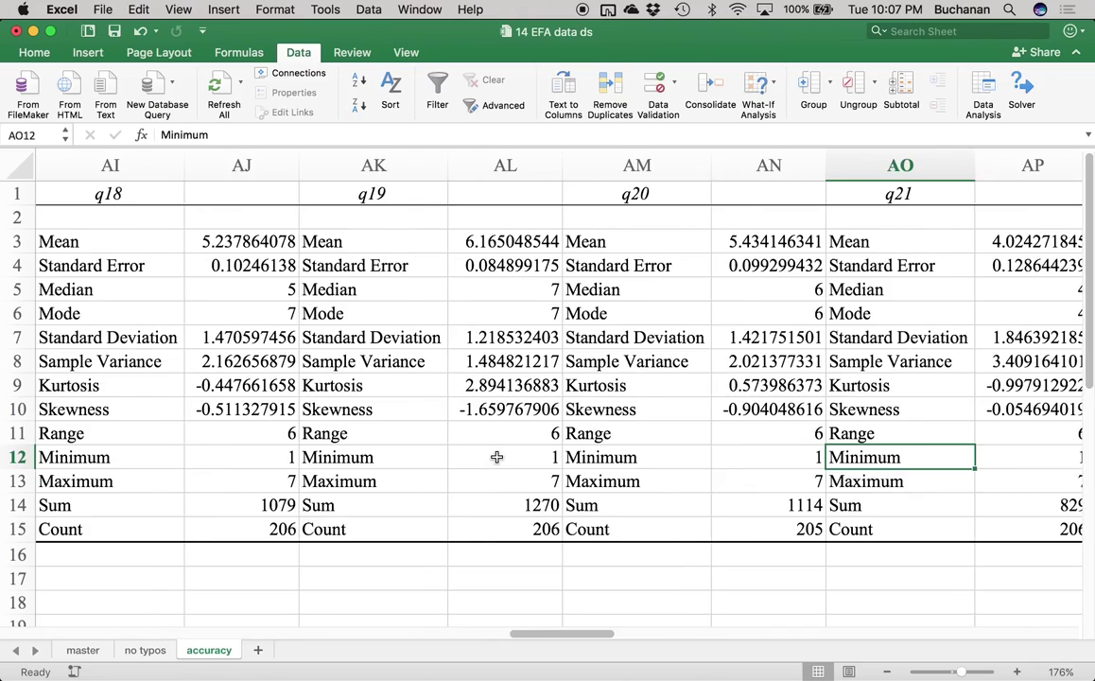
key(Right)
key(Right)
key(Right)
key(Right)
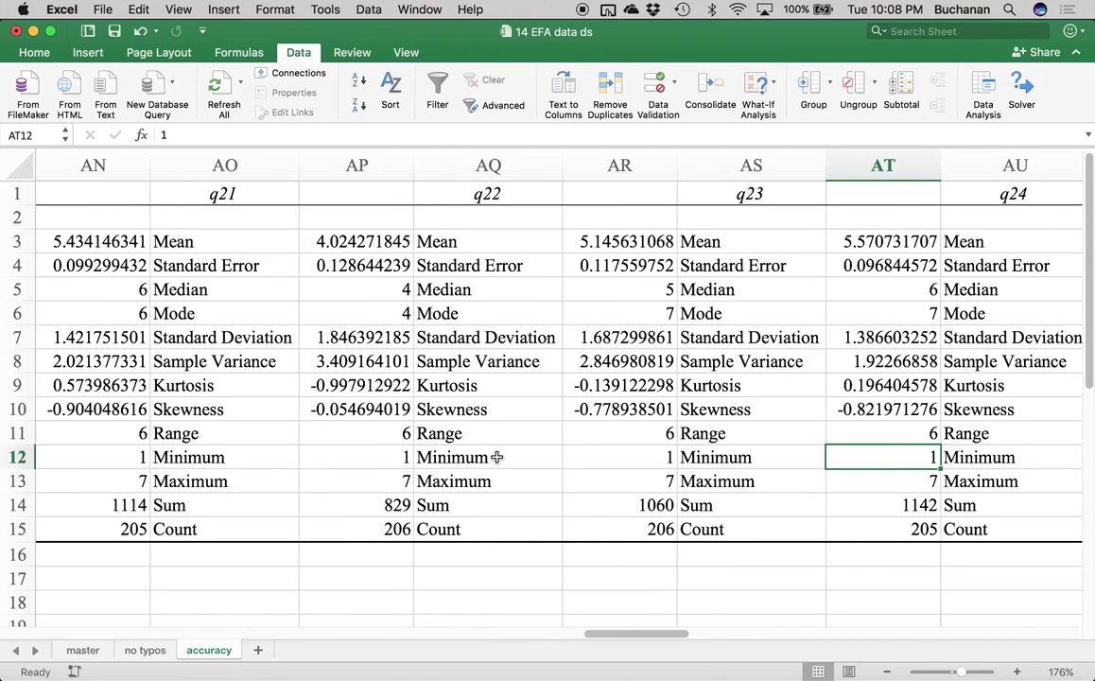
key(Right)
key(Right)
key(Right)
key(Right)
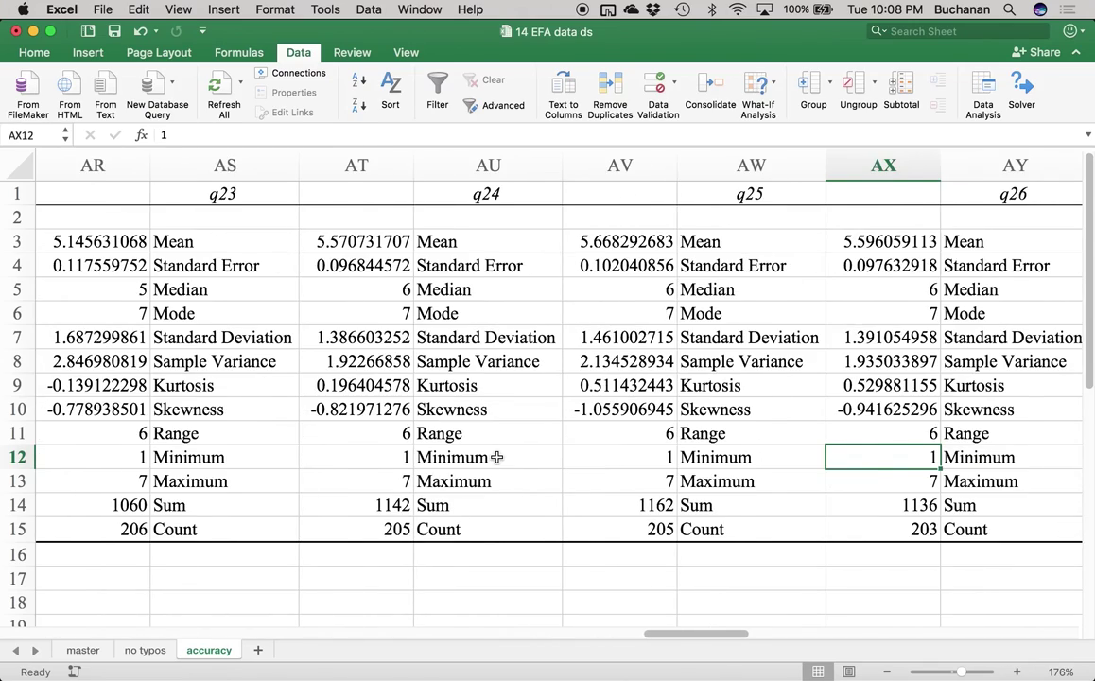
key(Right)
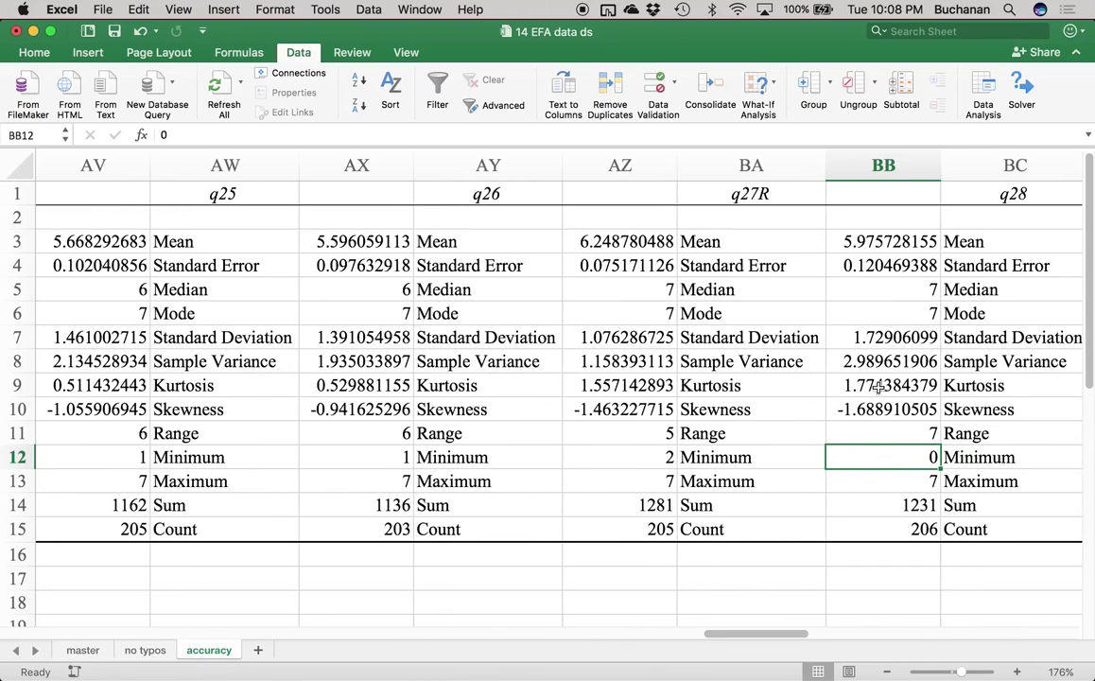
Step: Check the remaining Minimum and Maximum values on the accuracy sheet for q28 through q32
scroll(834, 450, down, 1)
scroll(833, 450, right, 1)
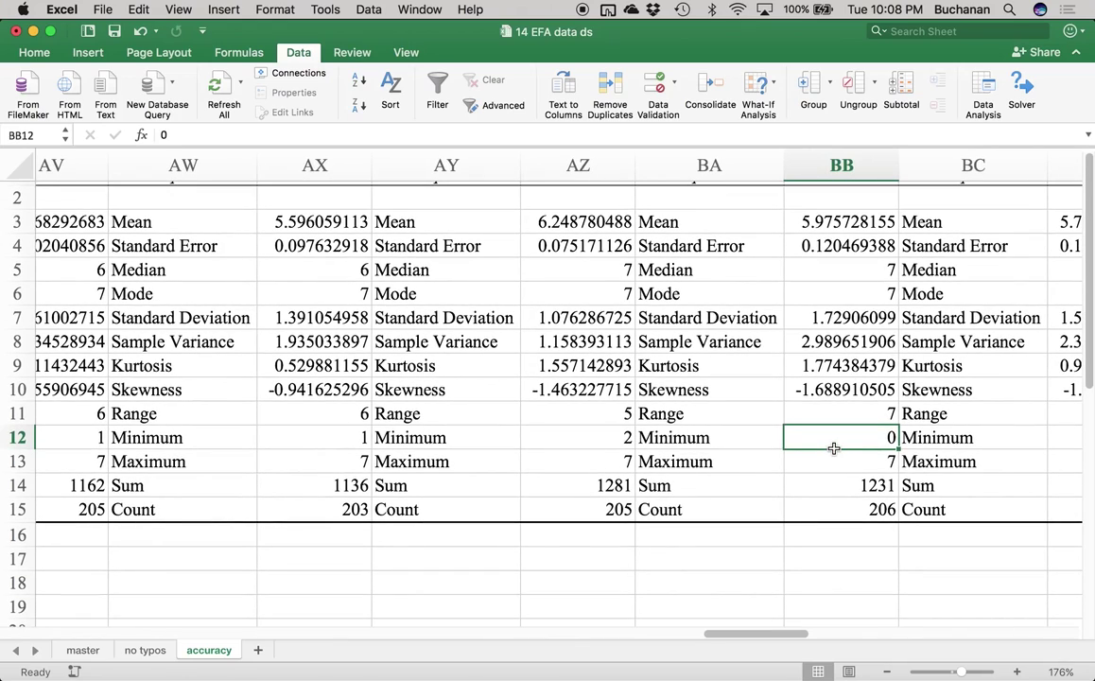
key(Right)
key(Right)
key(Right)
key(Right)
key(Right)
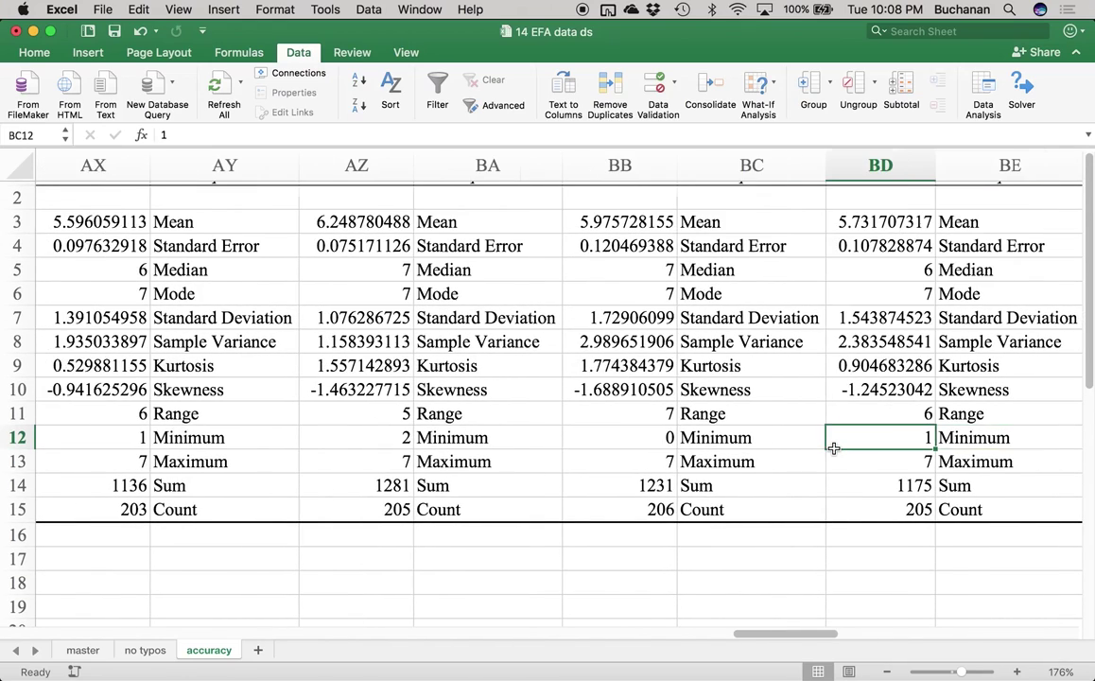
key(Right)
key(Right)
key(Right)
key(Right)
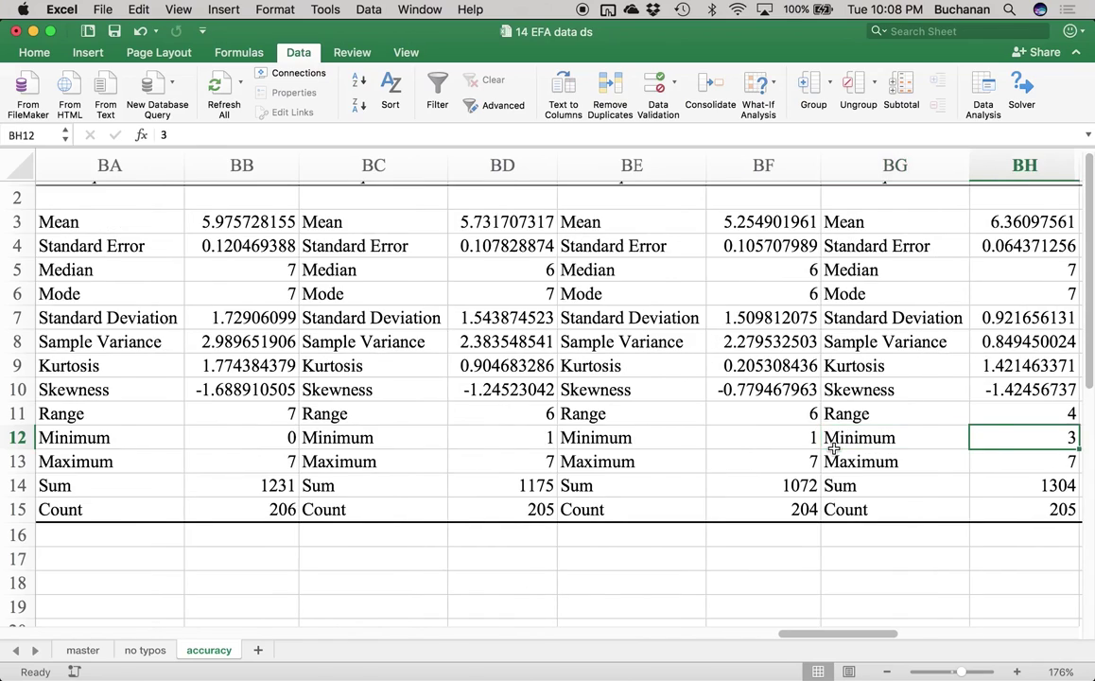
key(Right)
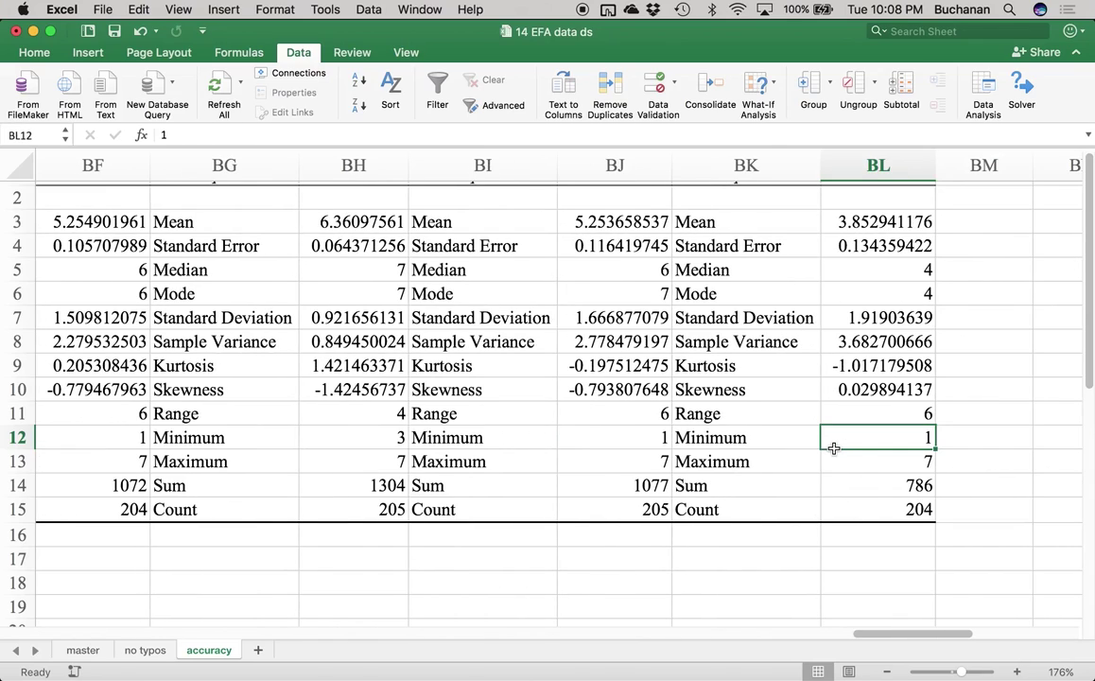
Step: Go to the q27R header on the no typos sheet and turn on filtering for the data
click(154, 653)
click(586, 364)
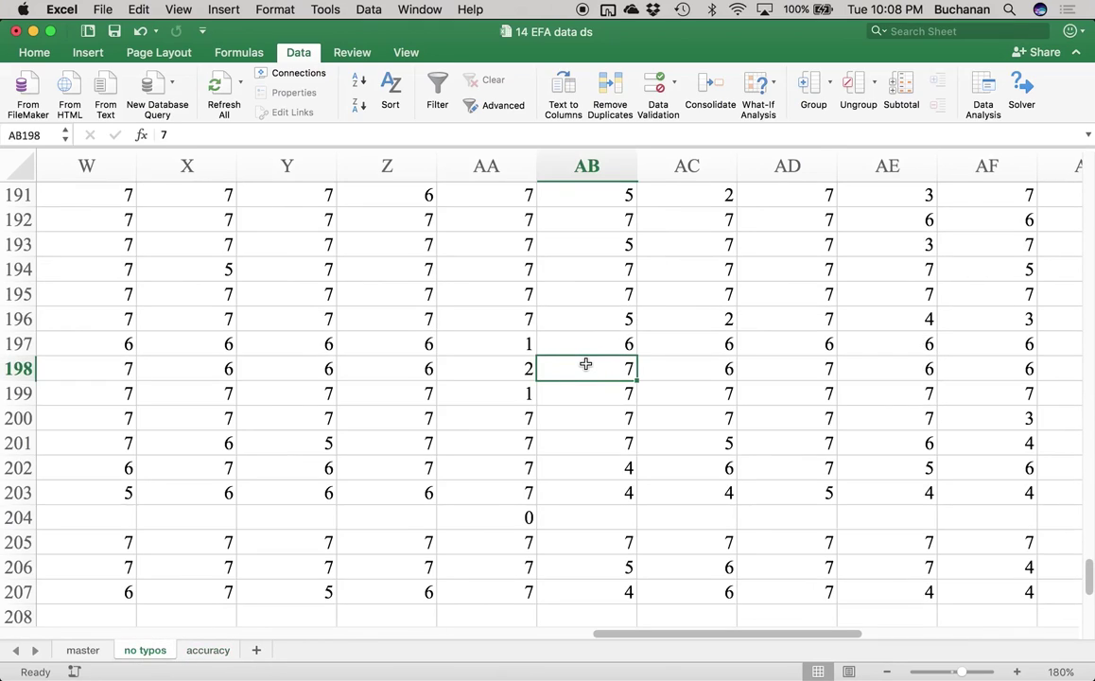
key(ctrl+Up)
key(Left)
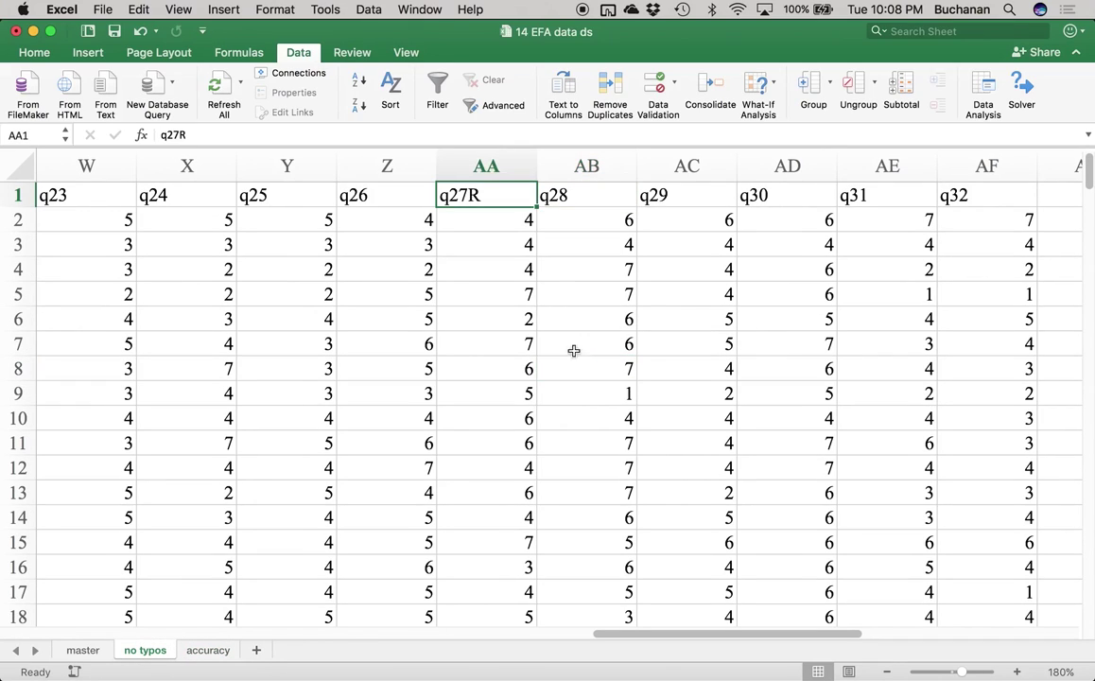
click(436, 87)
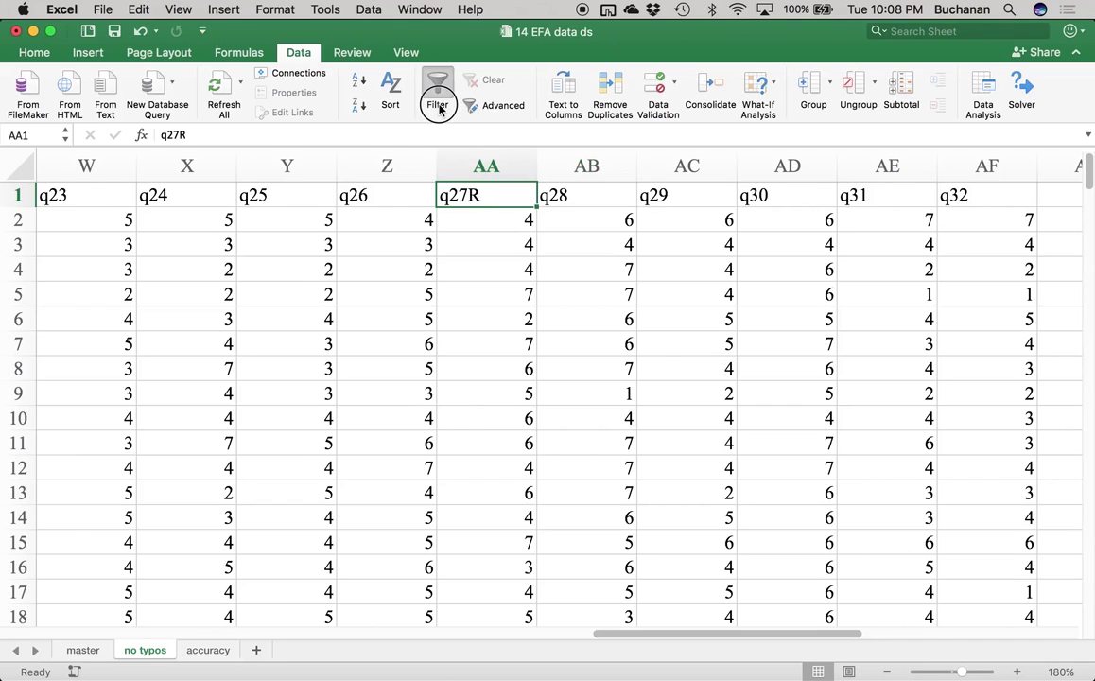
scroll(709, 440, right, 15)
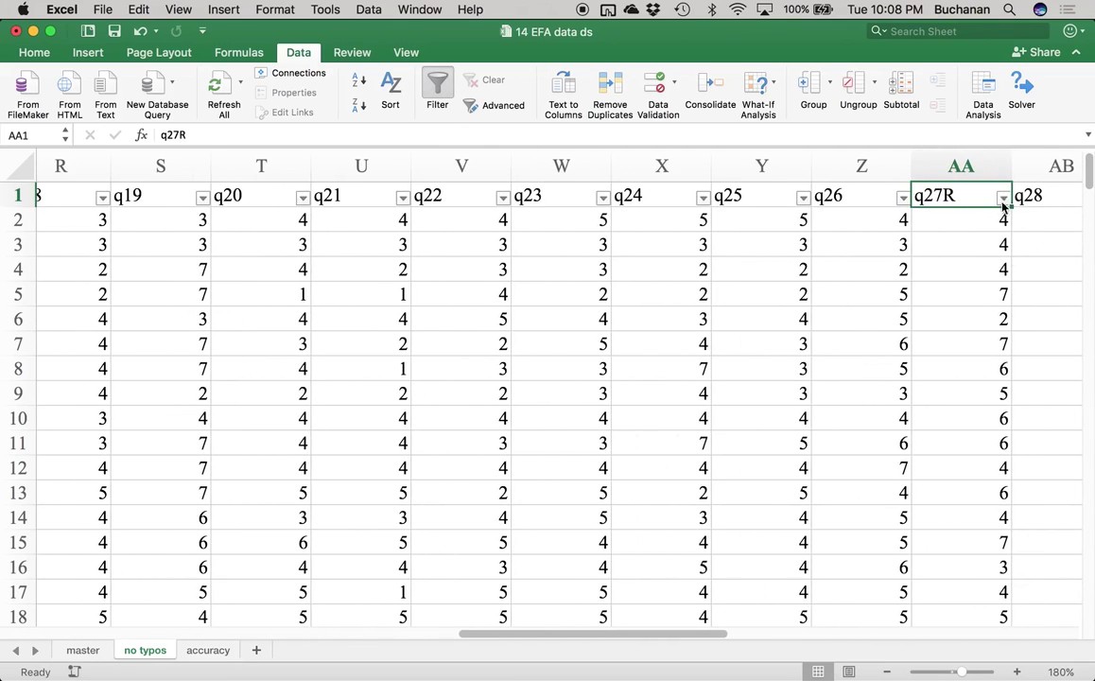
Step: Filter the q27R column to show only rows with the value 0
click(1002, 199)
scroll(846, 453, down, 3)
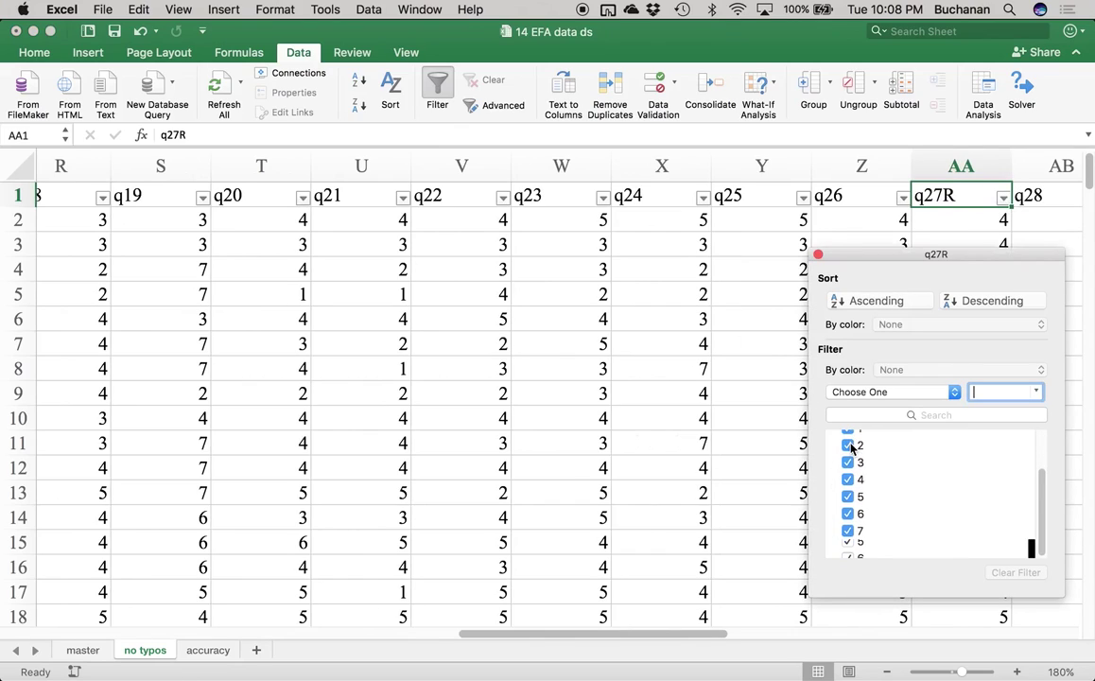
scroll(847, 444, up, 3)
click(847, 438)
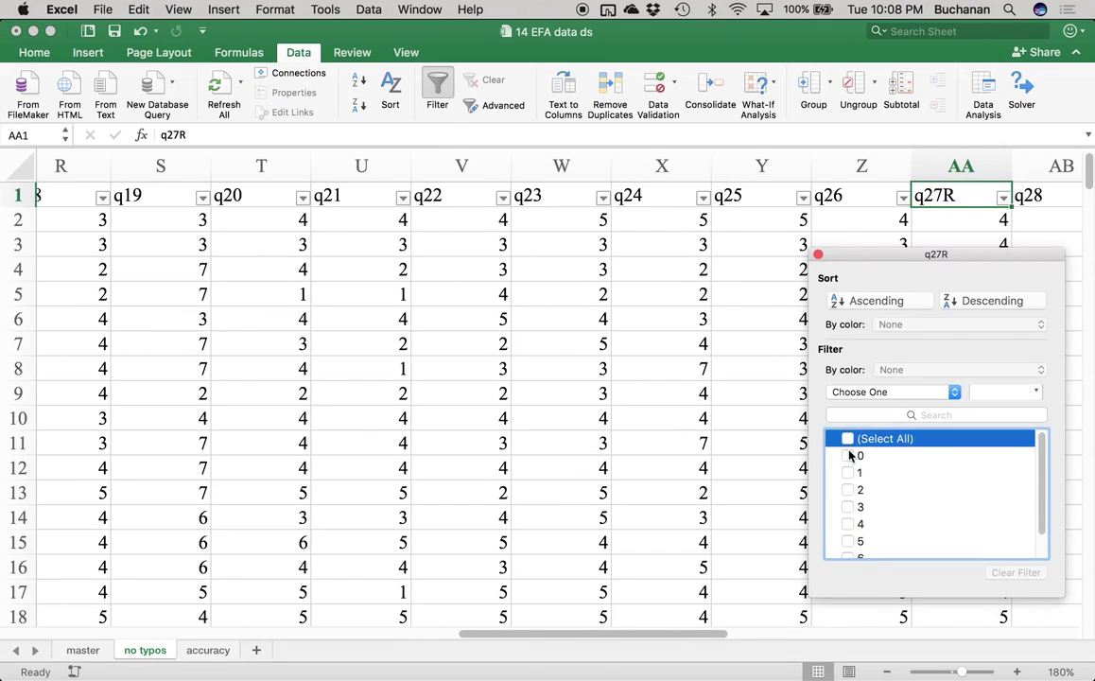
click(848, 456)
click(818, 257)
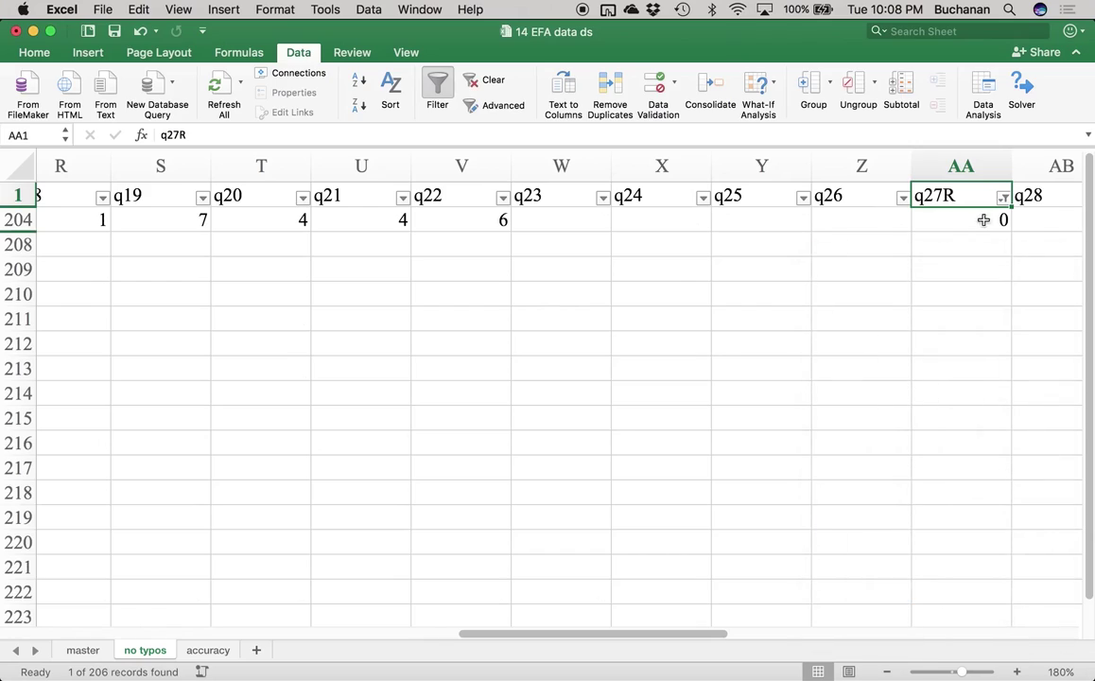
Step: Clear the 0 in the q27R cell of row 204 and turn filtering off to show all rows
click(994, 222)
key(Delete)
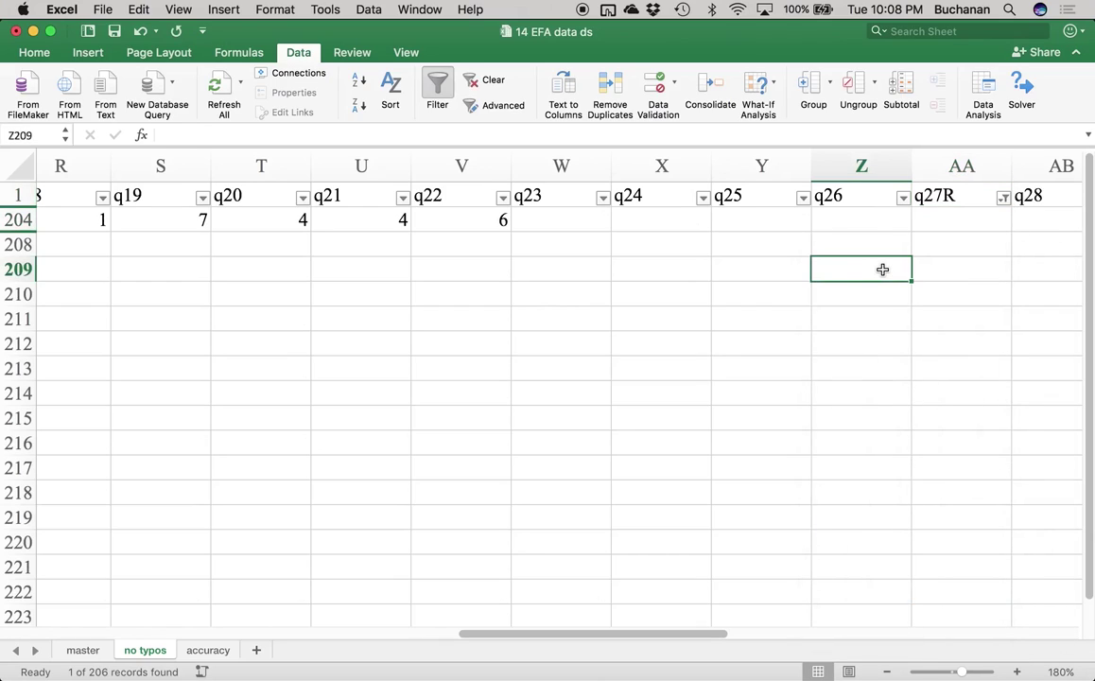
click(435, 90)
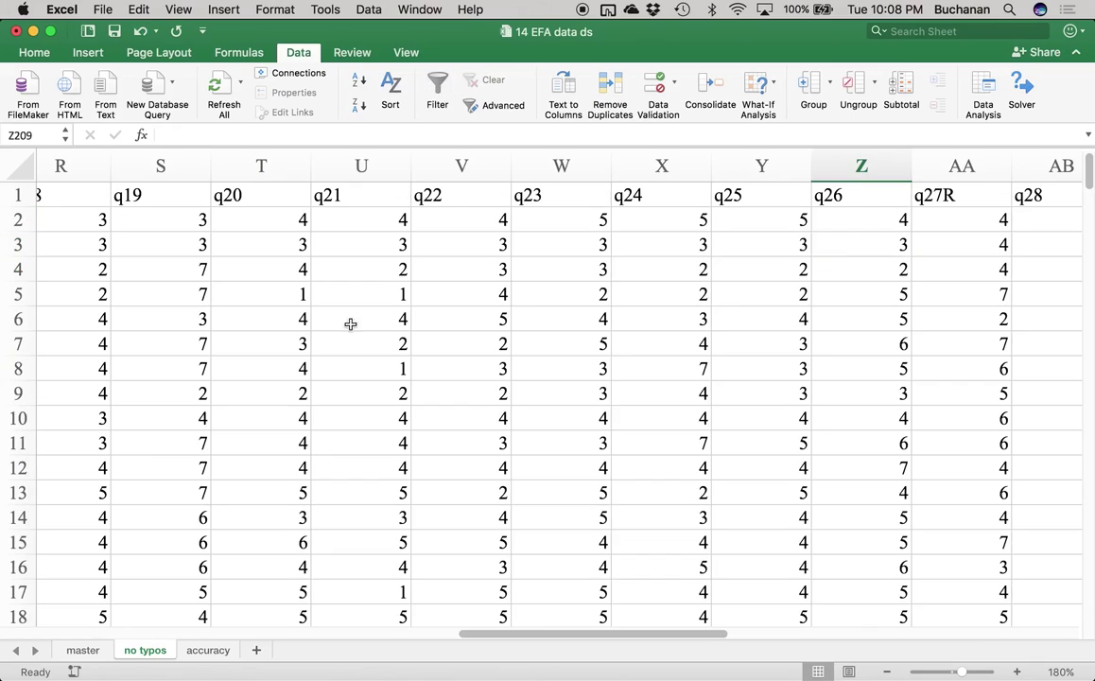
click(350, 323)
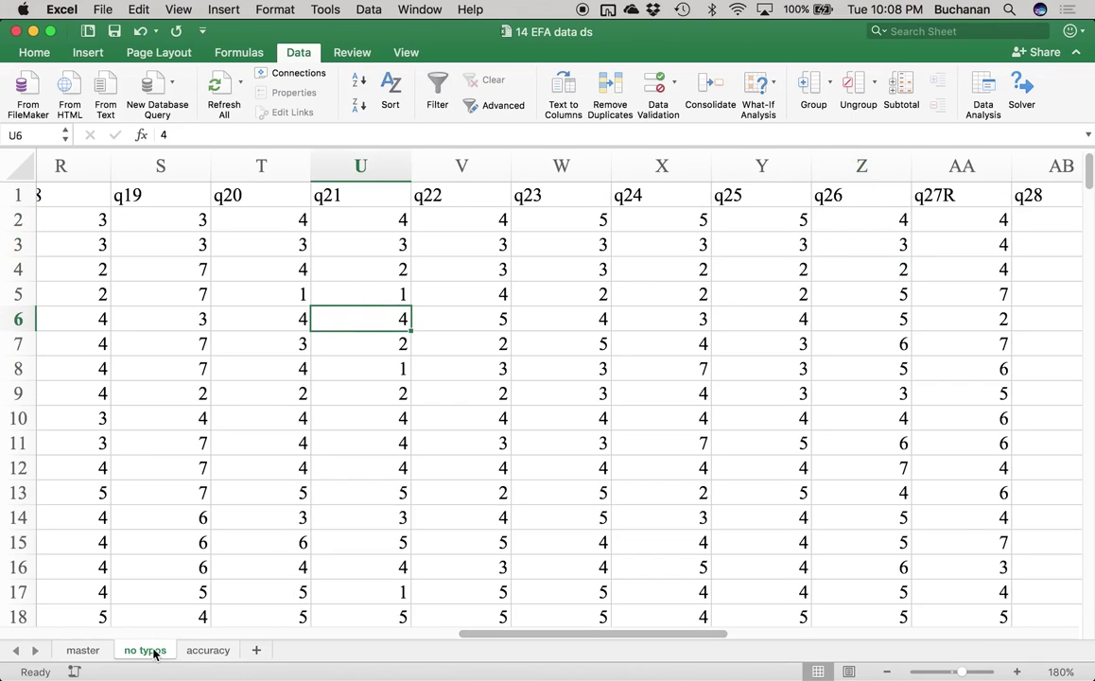
Step: Copy the entire no typos sheet and paste it into a new worksheet
click(131, 397)
key(super+a)
key(super+c)
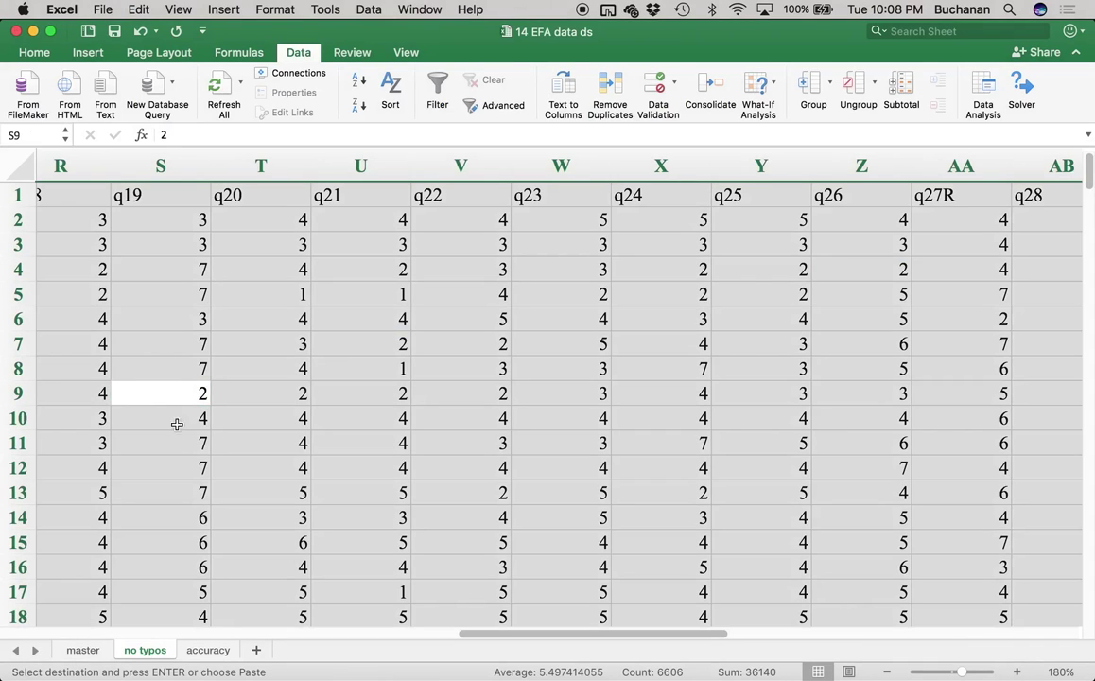
click(253, 649)
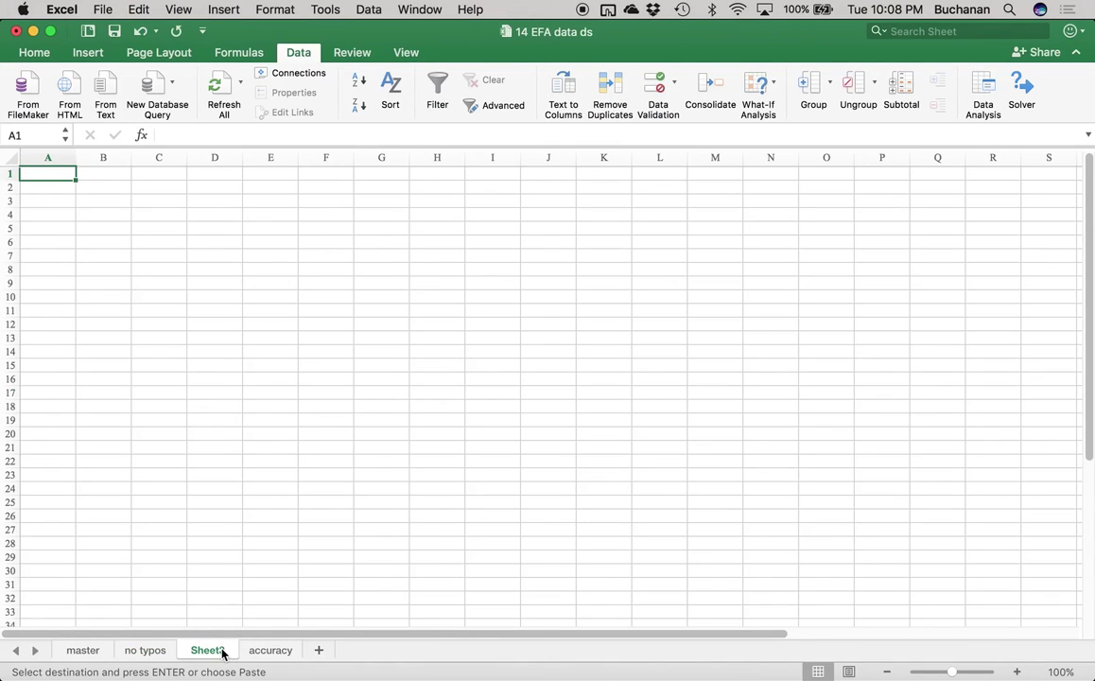
key(super+v)
Step: Rename the new sheet as no miss and move it after the accuracy sheet
double_click(222, 650)
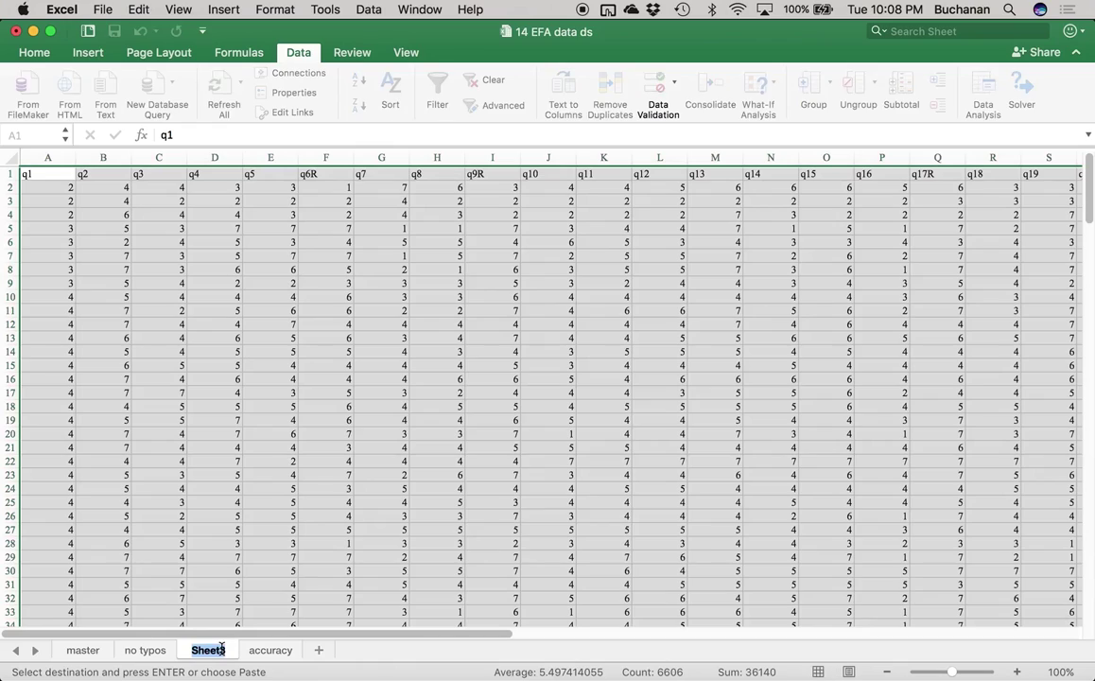
text(no miss)
key(Return)
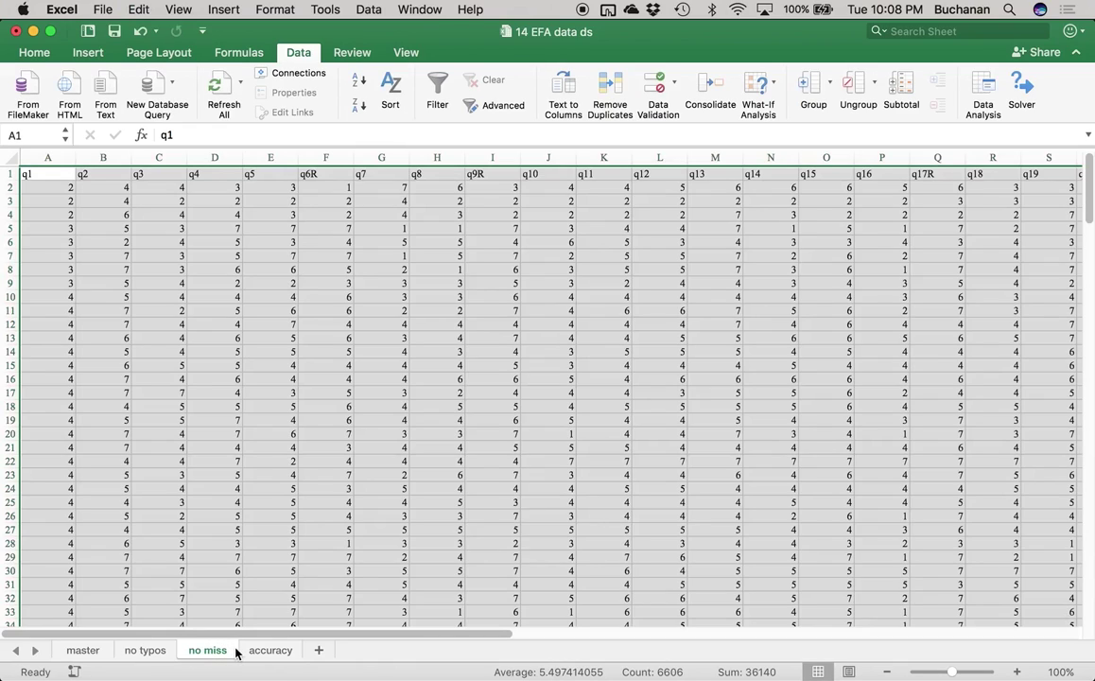
drag(236, 653, 275, 664)
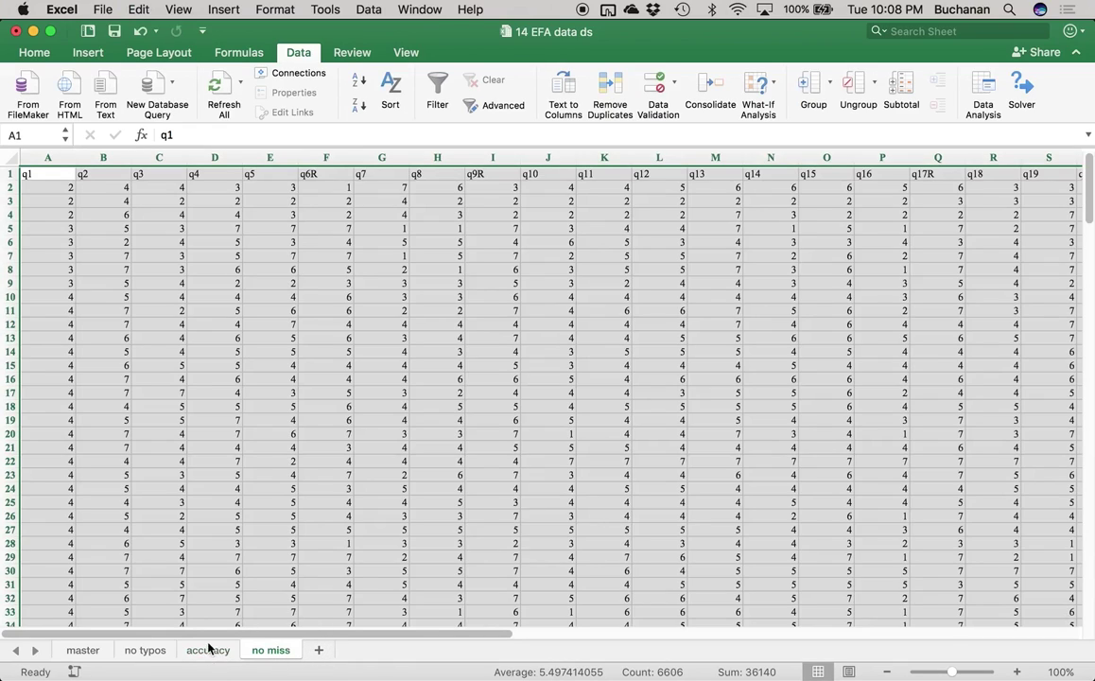
click(159, 461)
drag(948, 672, 958, 671)
scroll(641, 456, up, 1)
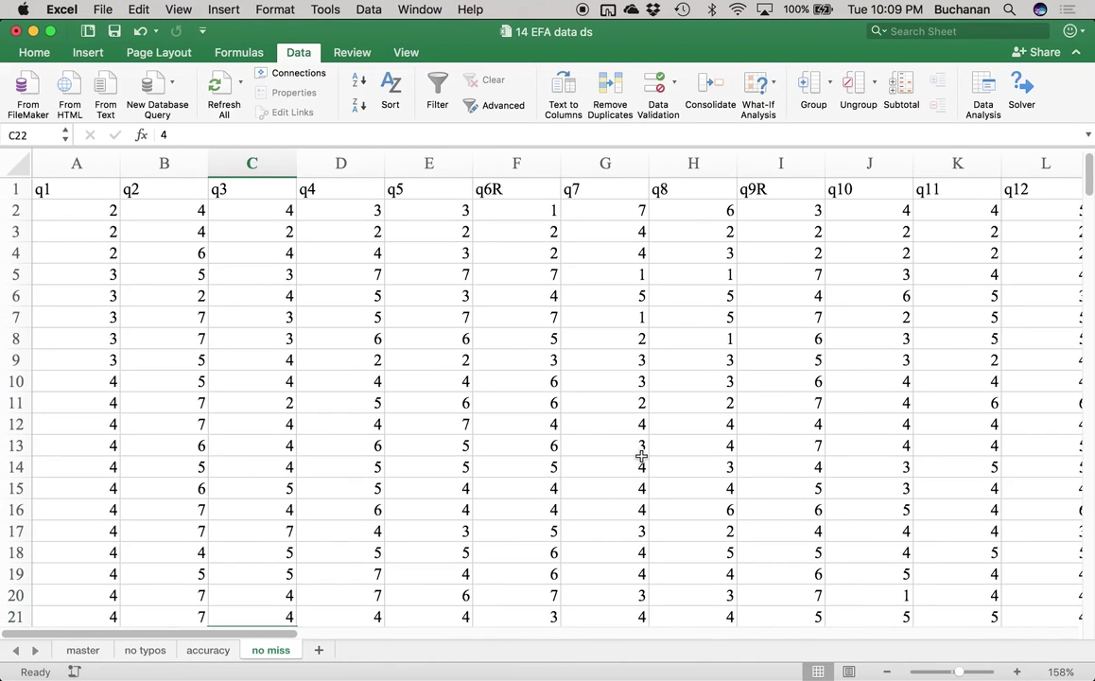
Step: Calculate 32*.05 with Spotlight Search and return to the no miss sheet
key(super+space)
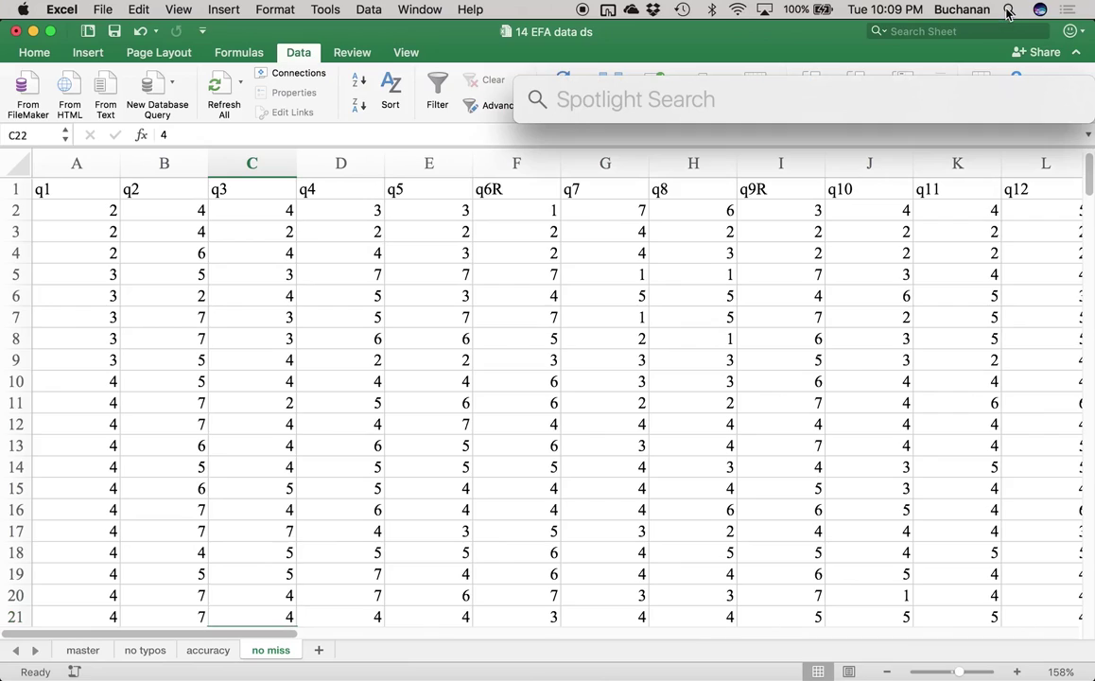
text(32*.)
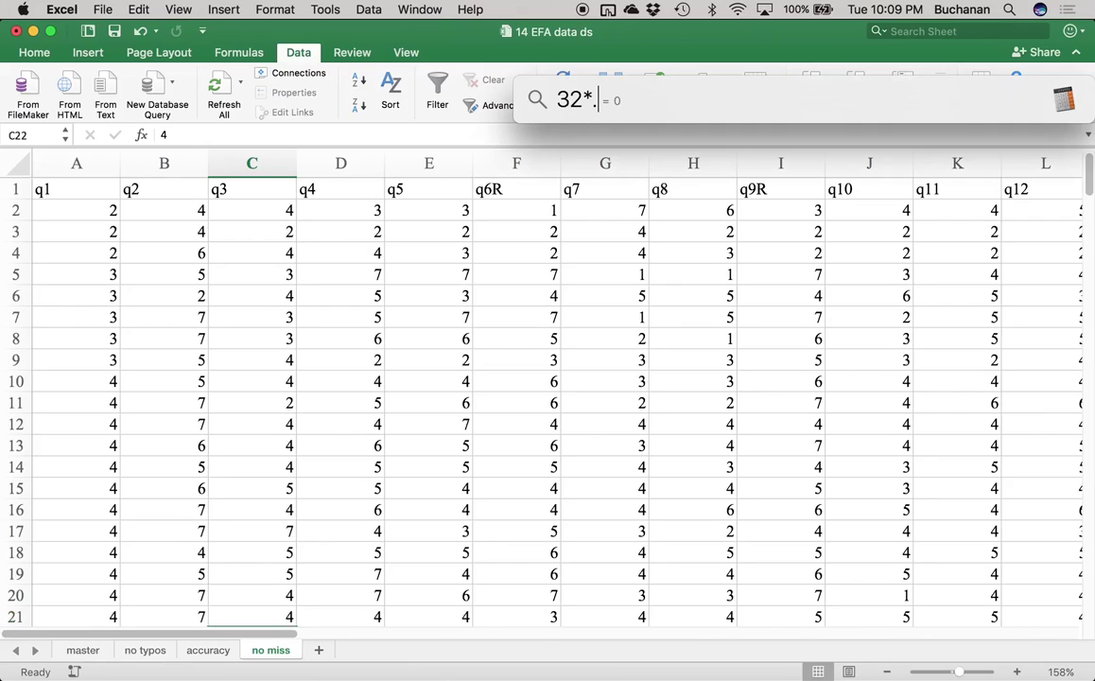
text(05)
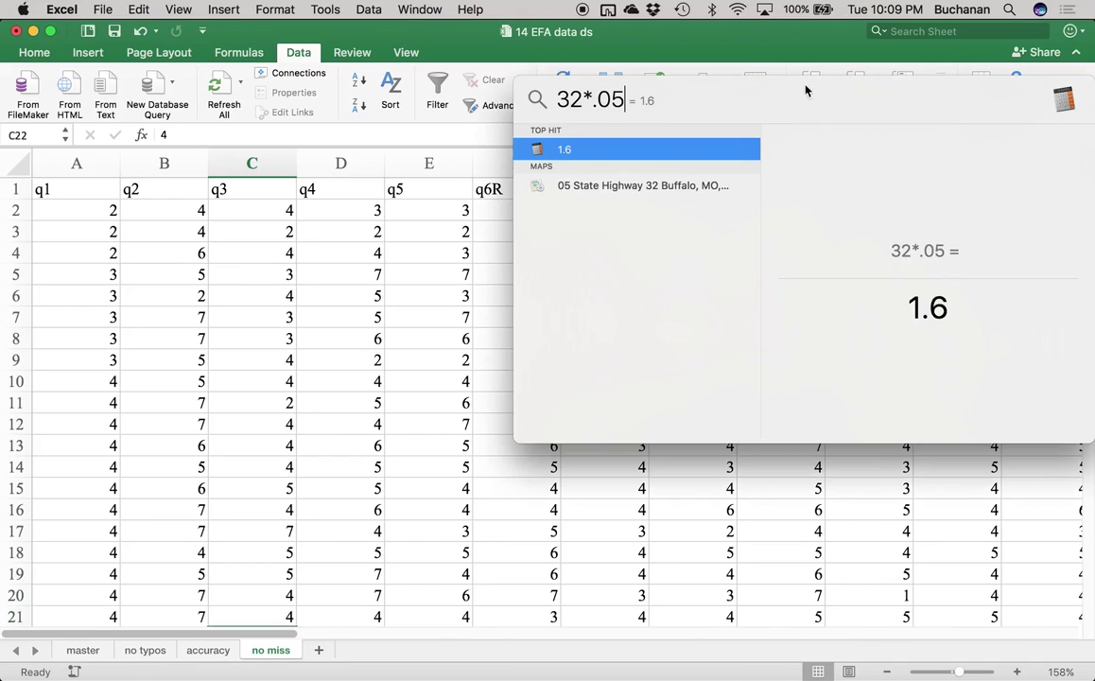
key(Escape)
click(410, 274)
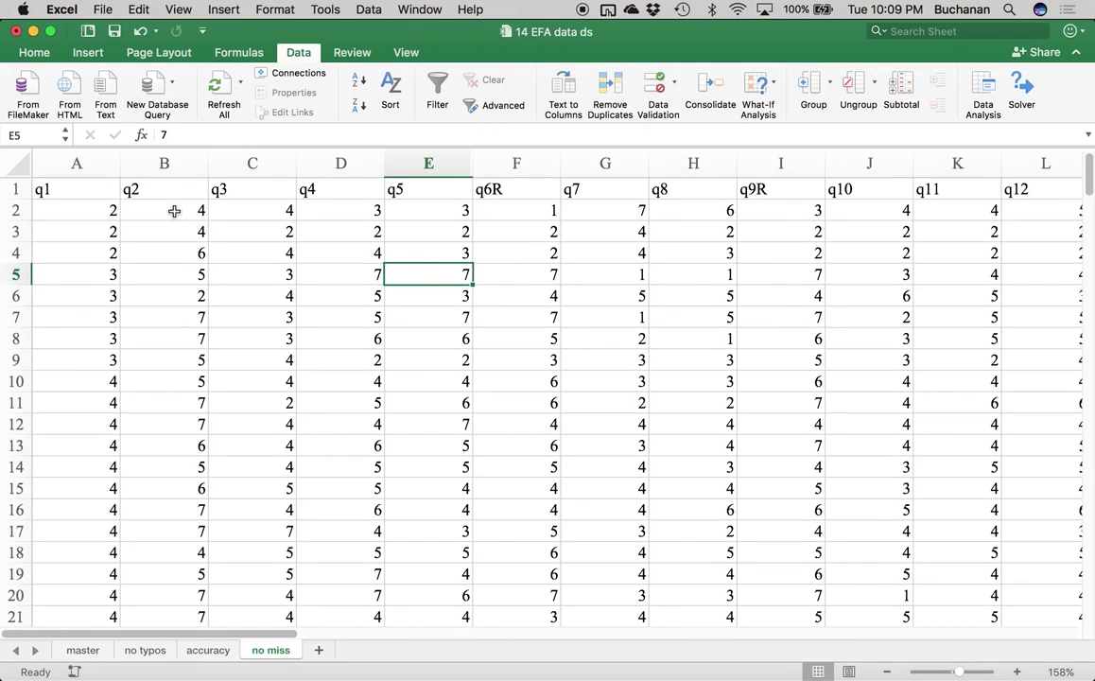
Step: Add the header percent complete in cell AG1, directly after the q32 column
click(62, 210)
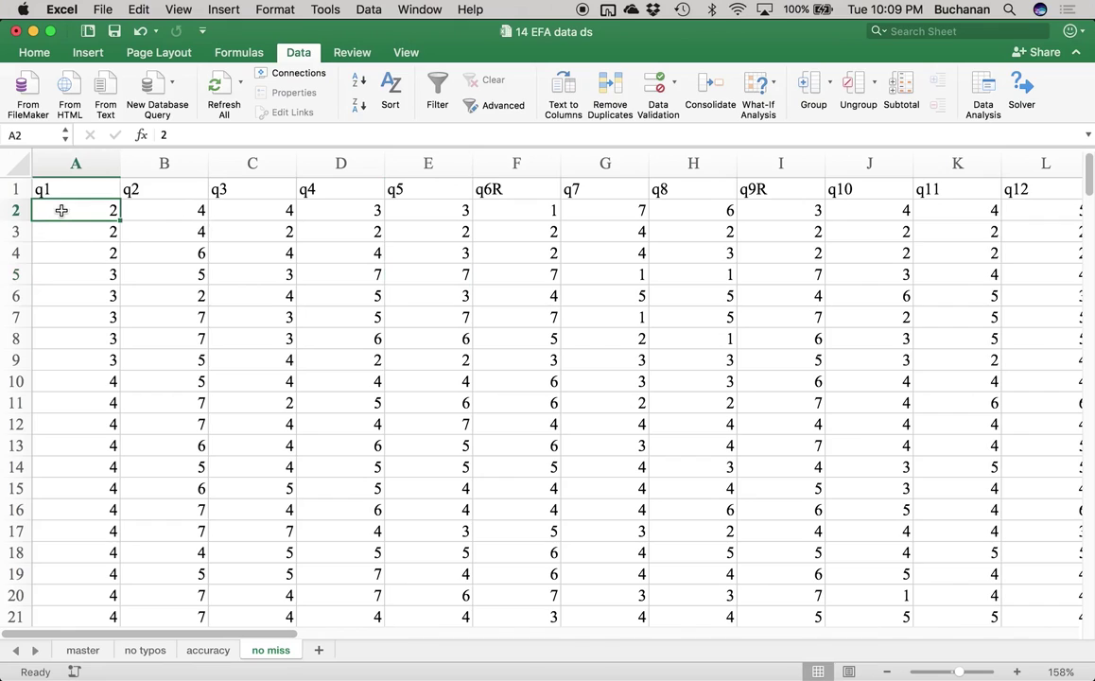
key(super+Right)
key(Right)
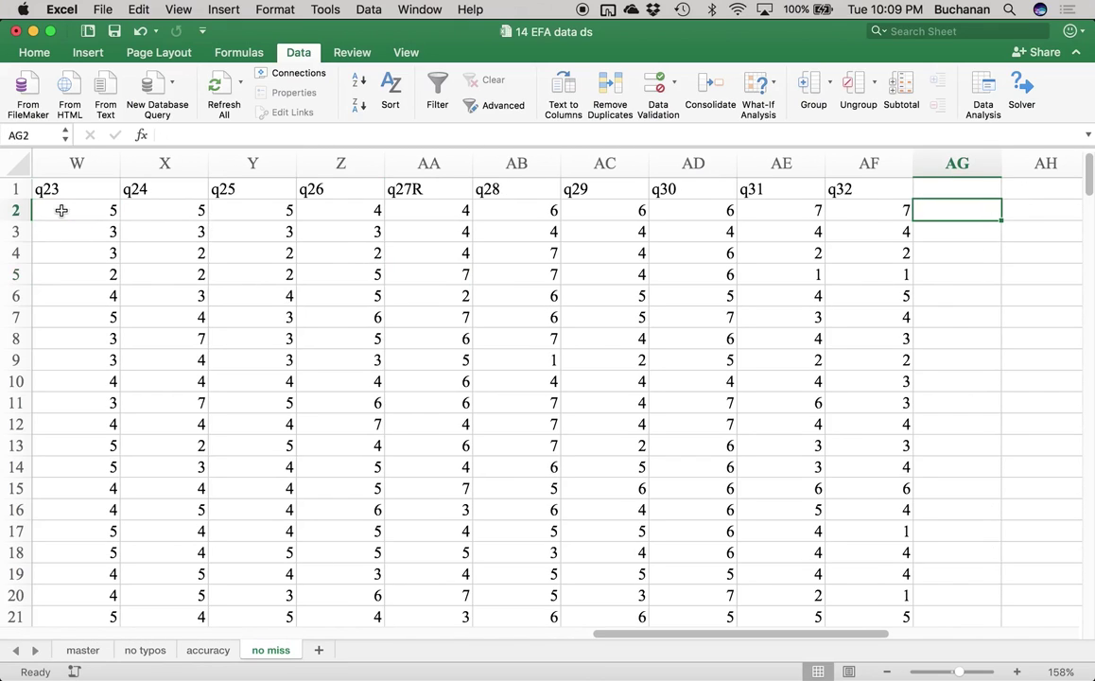
key(Up)
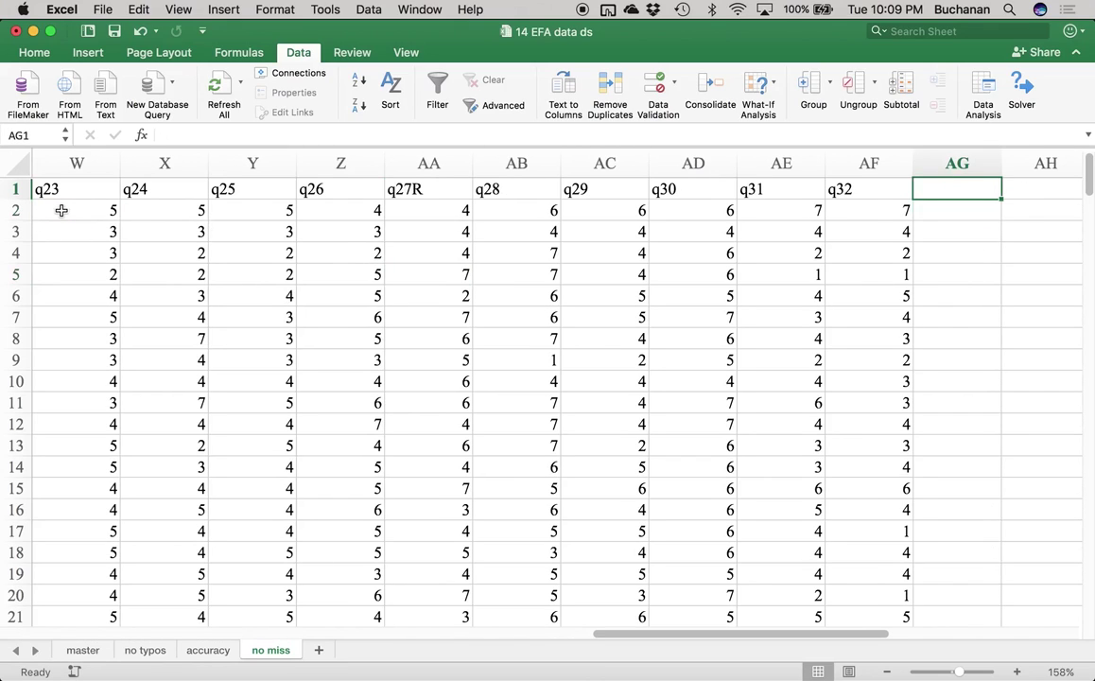
text(percent)
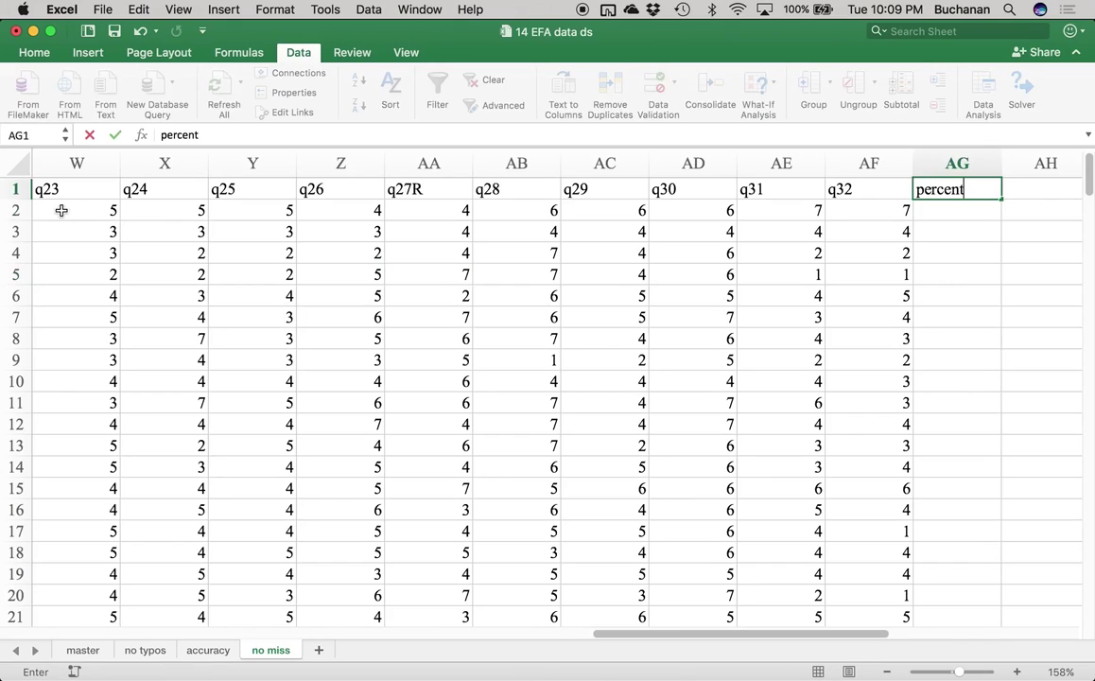
text( complete)
key(Return)
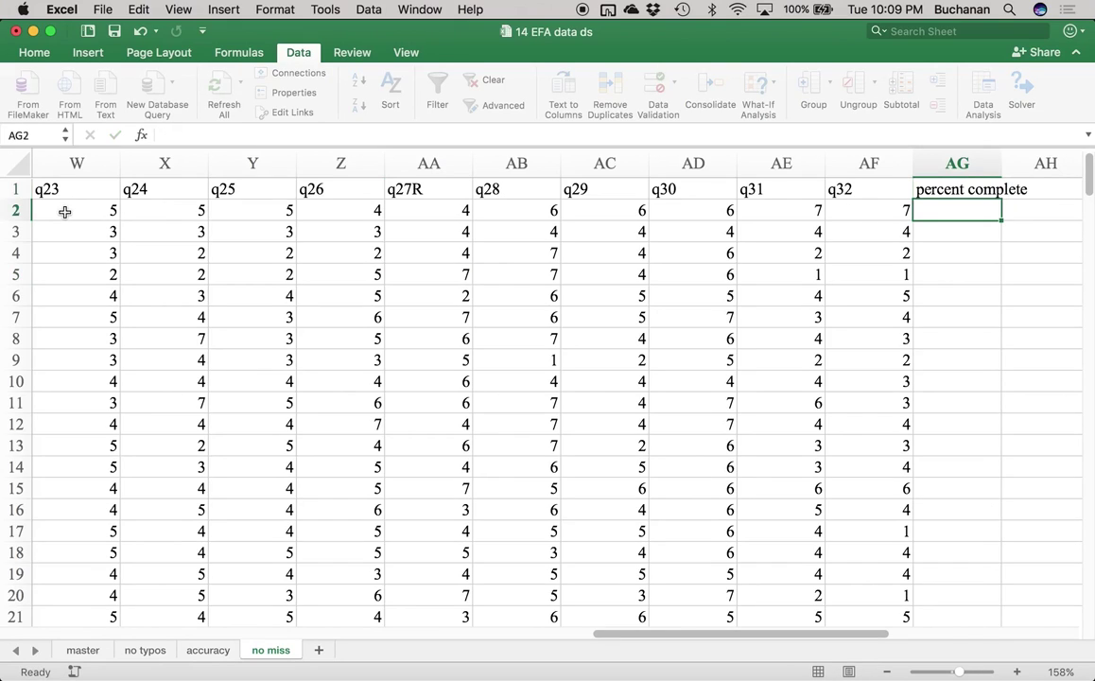
Step: Enter =COUNTA(A2:AF2)/32*100 in AG2 and fill the formula down the percent complete column
text(=counta()
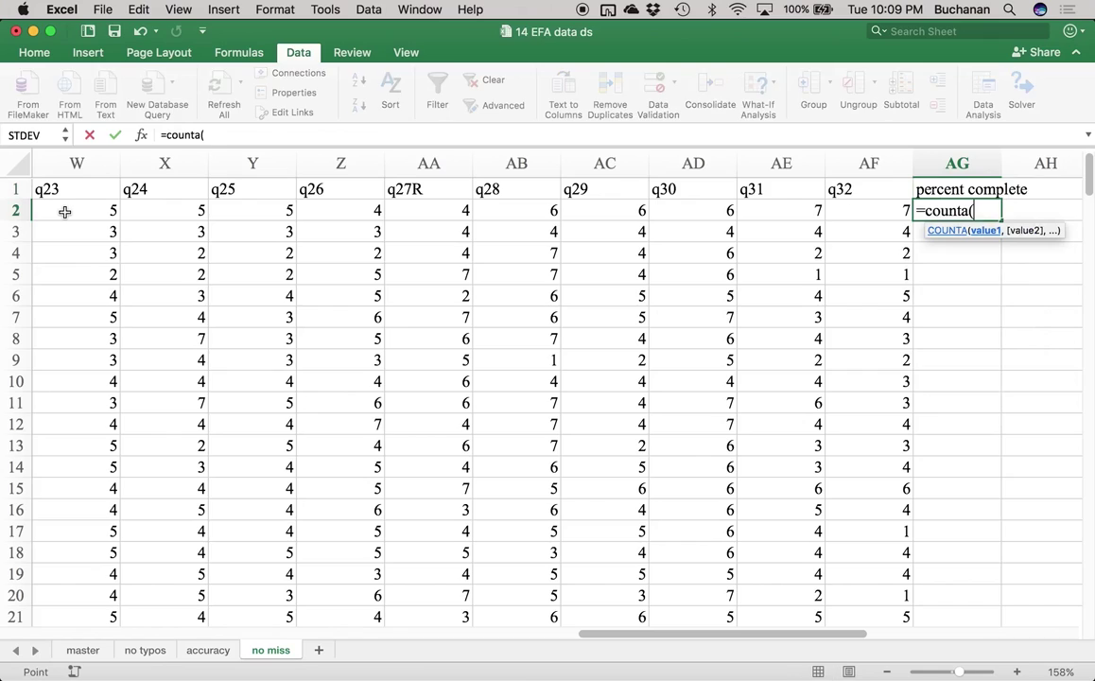
key(Left)
key(super+shift+Left)
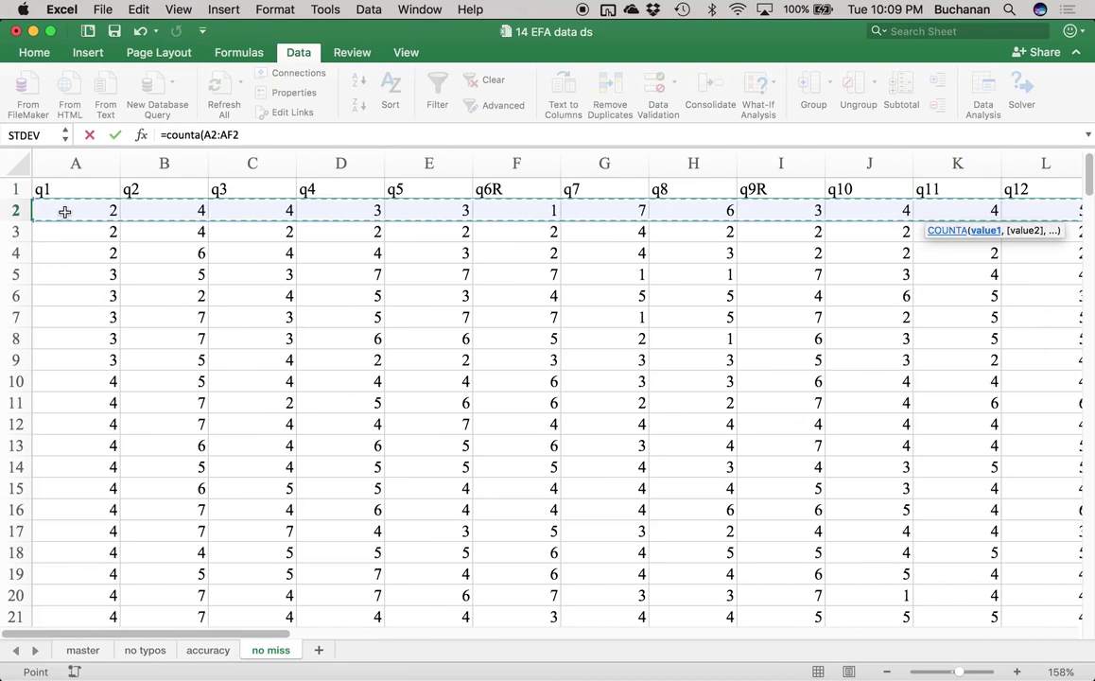
text())
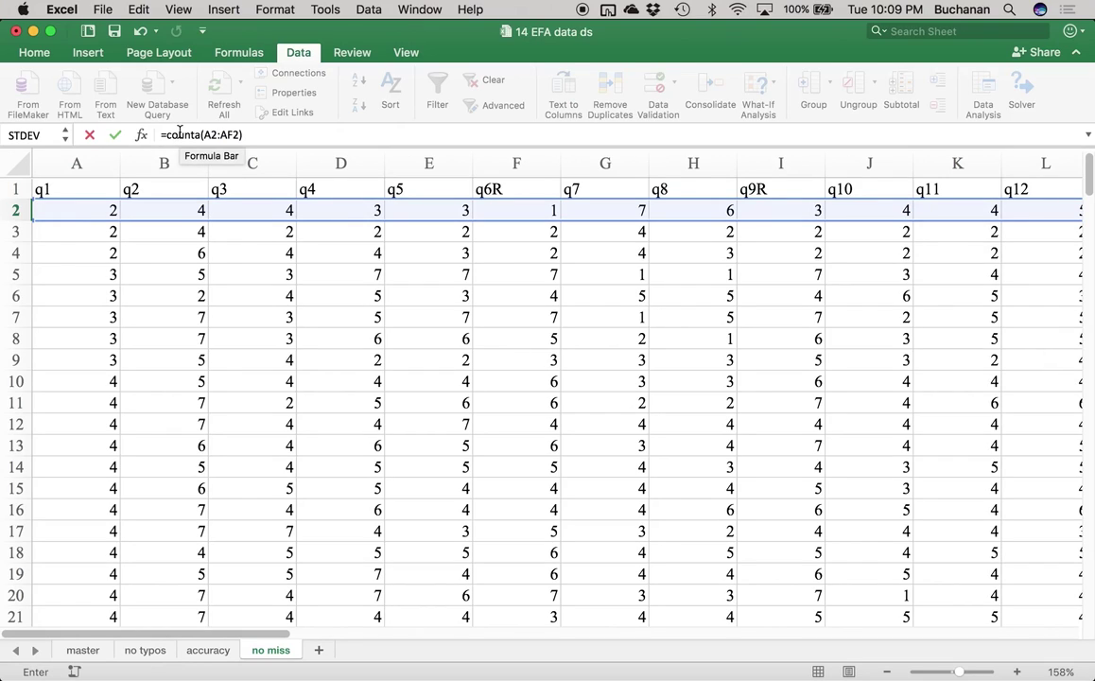
text(/2)
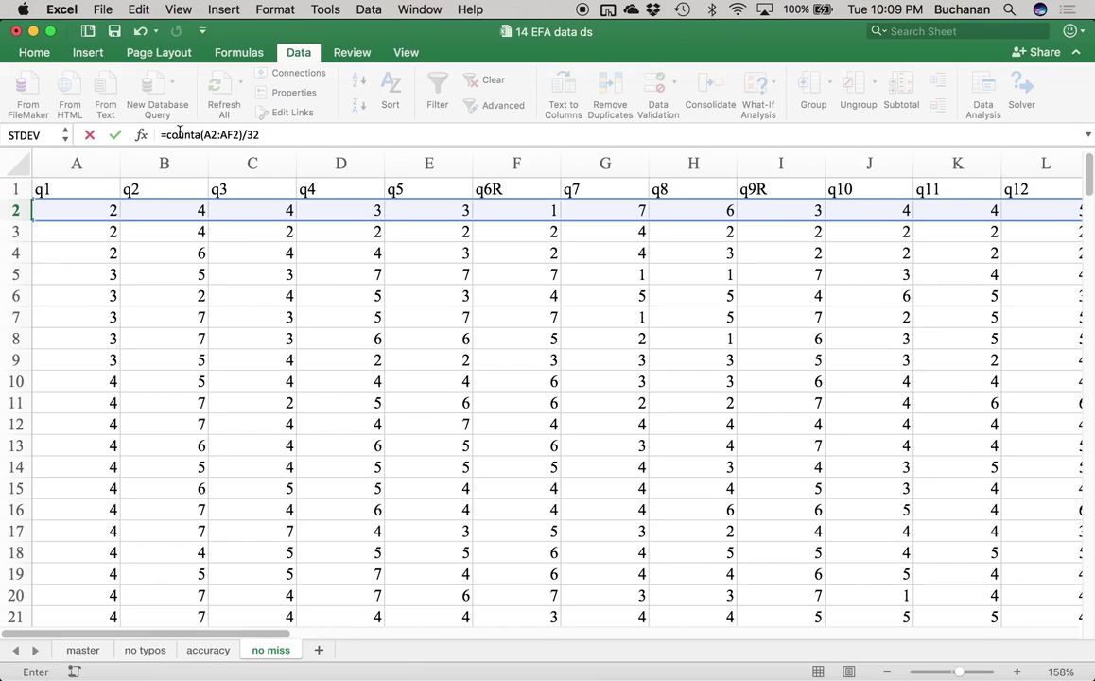
key(Return)
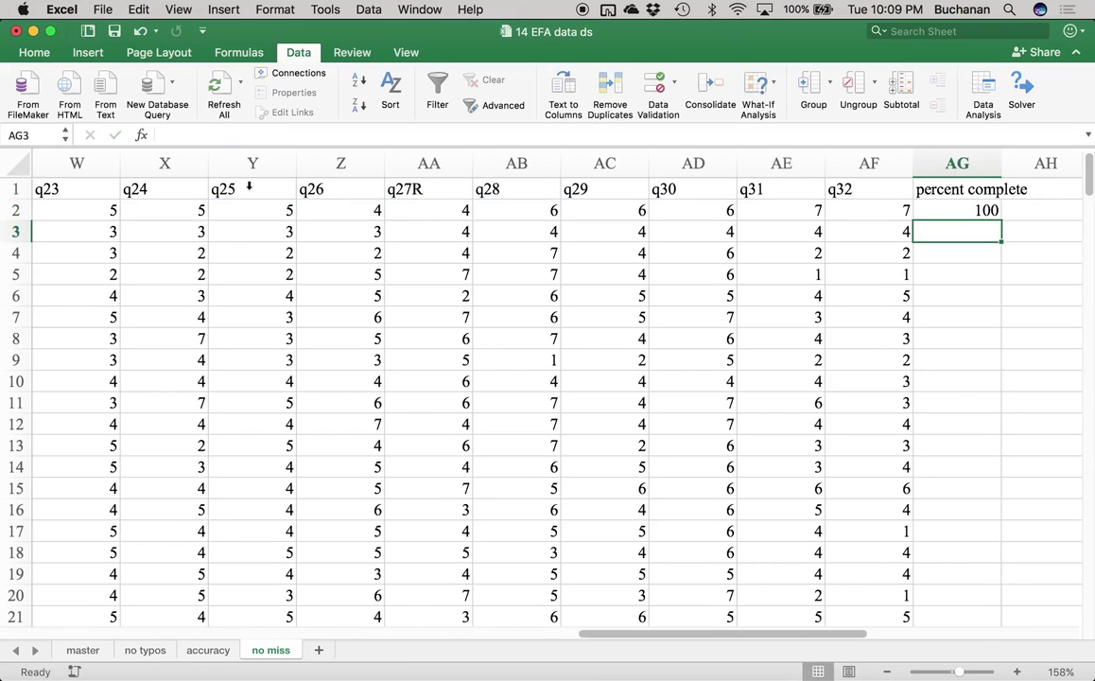
click(986, 210)
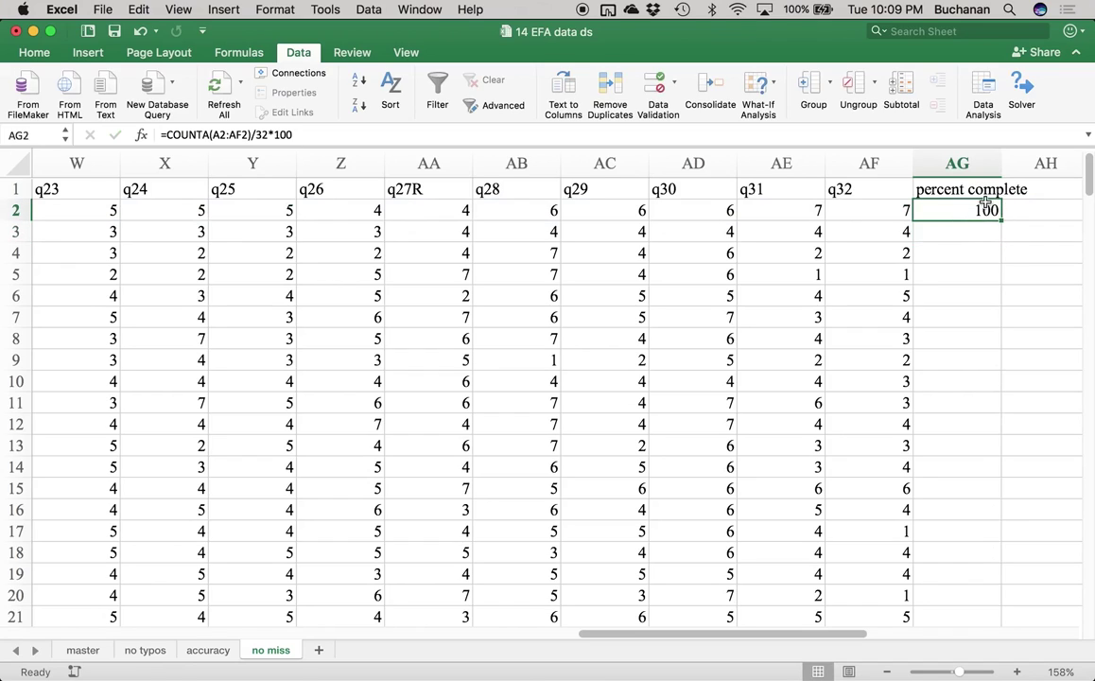
double_click(1001, 219)
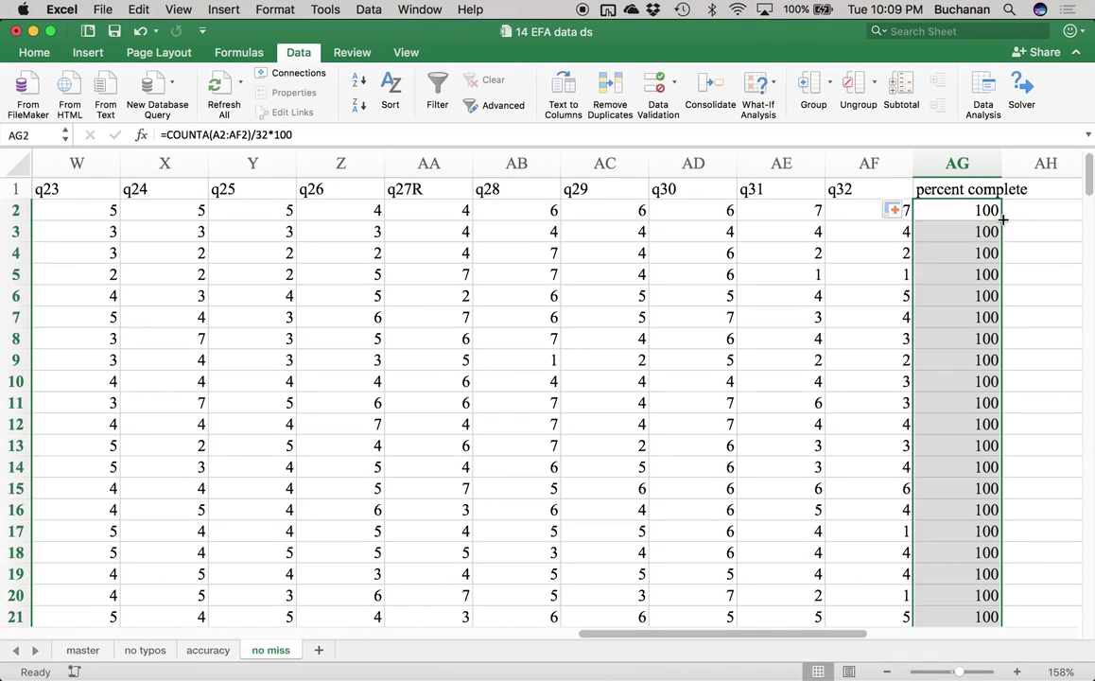
Step: Extend the percent complete formula from AG159 past the blank in row 160 to AG161 and on down to AG203
click(944, 265)
scroll(945, 265, down, 20)
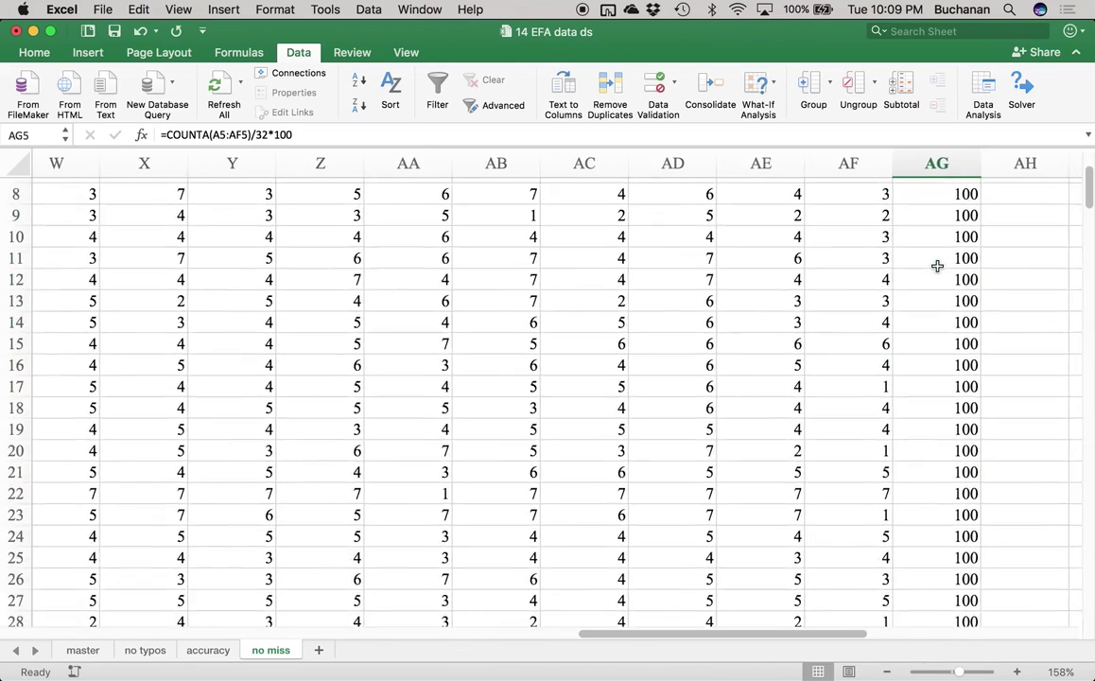
scroll(937, 266, down, 20)
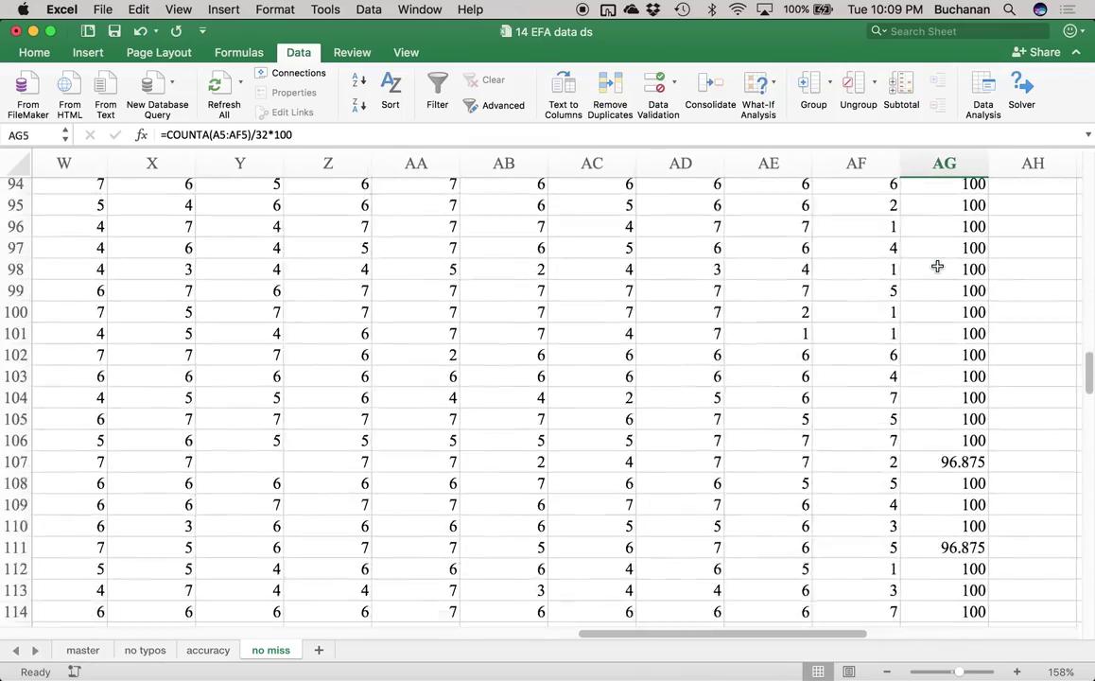
click(954, 397)
scroll(954, 396, down, 13)
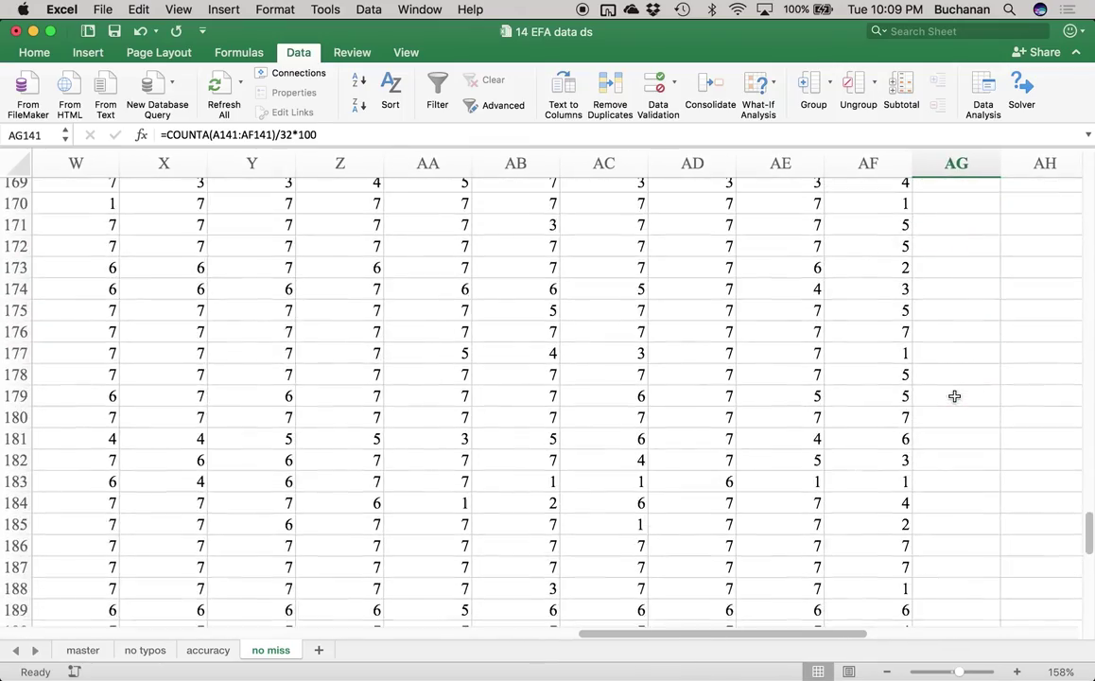
scroll(954, 396, up, 5)
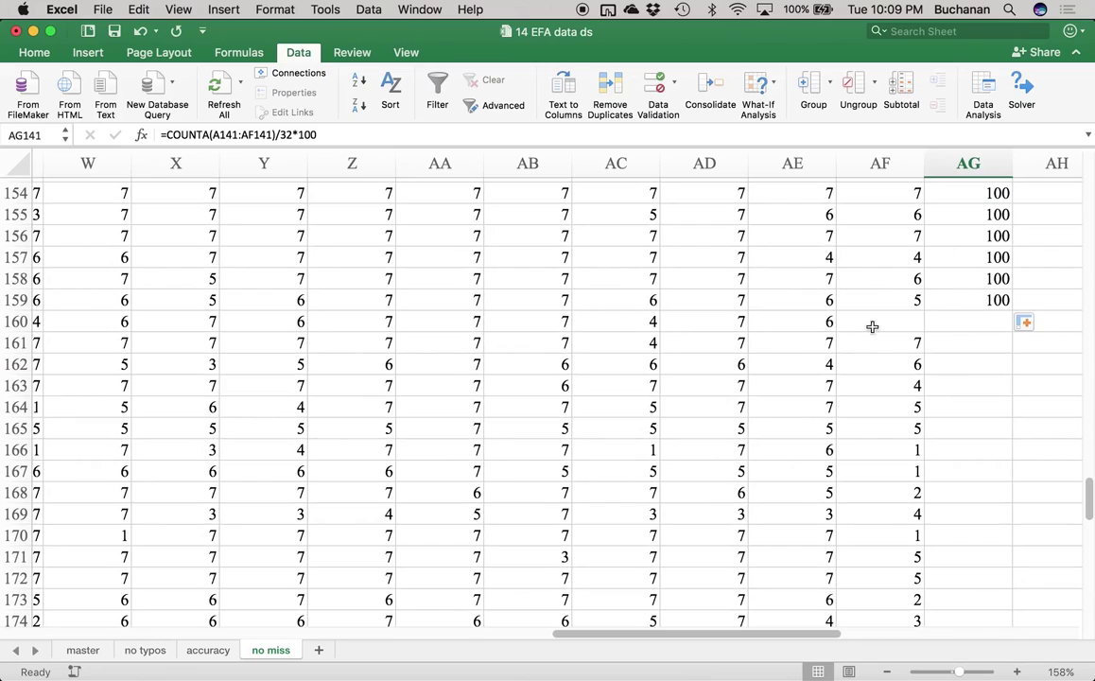
click(927, 298)
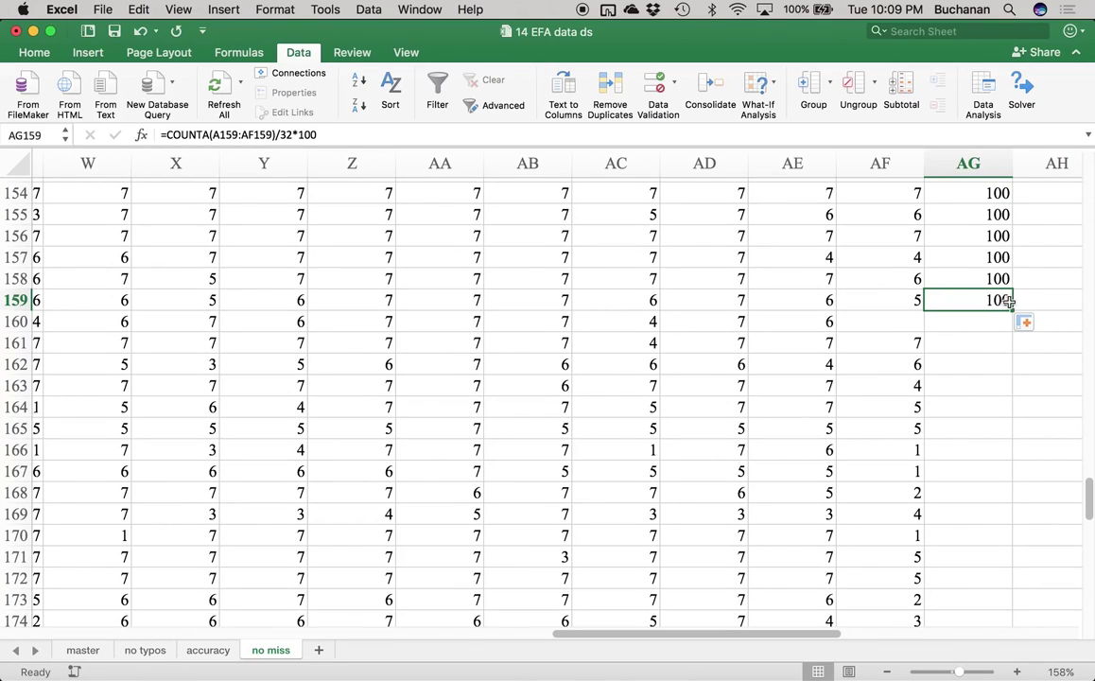
mouse_move(1010, 306)
mouse_down()
mouse_move(1009, 342)
mouse_move(1004, 301)
mouse_up()
drag(1013, 310, 904, 350)
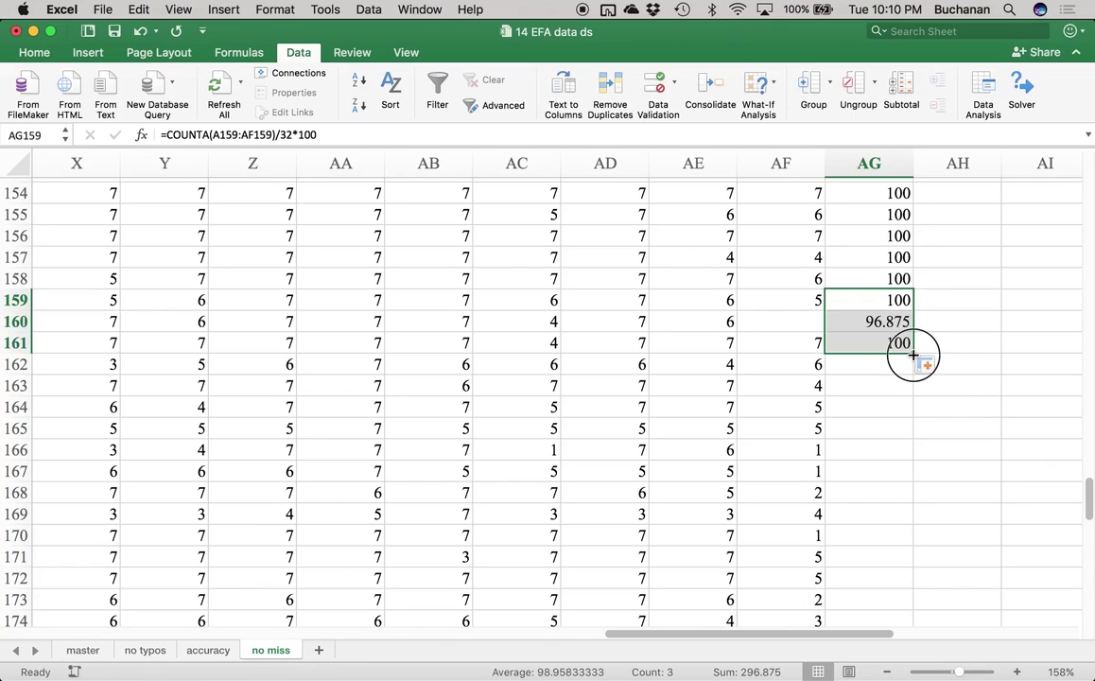
click(889, 346)
double_click(913, 353)
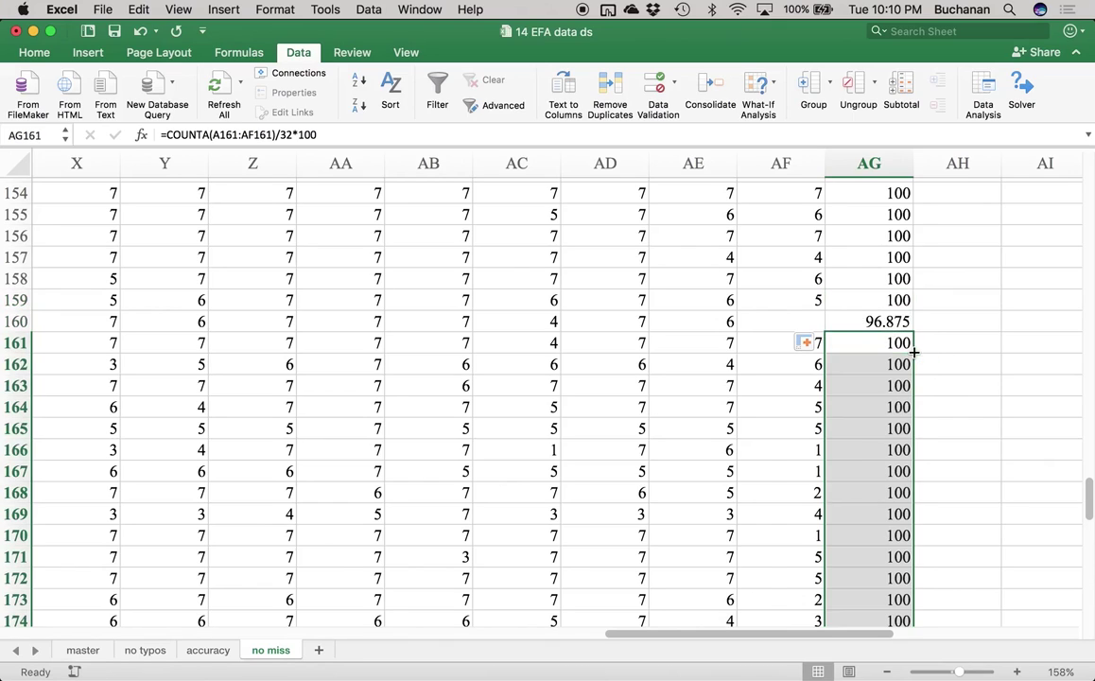
Step: Extend the percent complete formula from AG203 through the last data row, AG207
click(865, 383)
scroll(865, 381, down, 8)
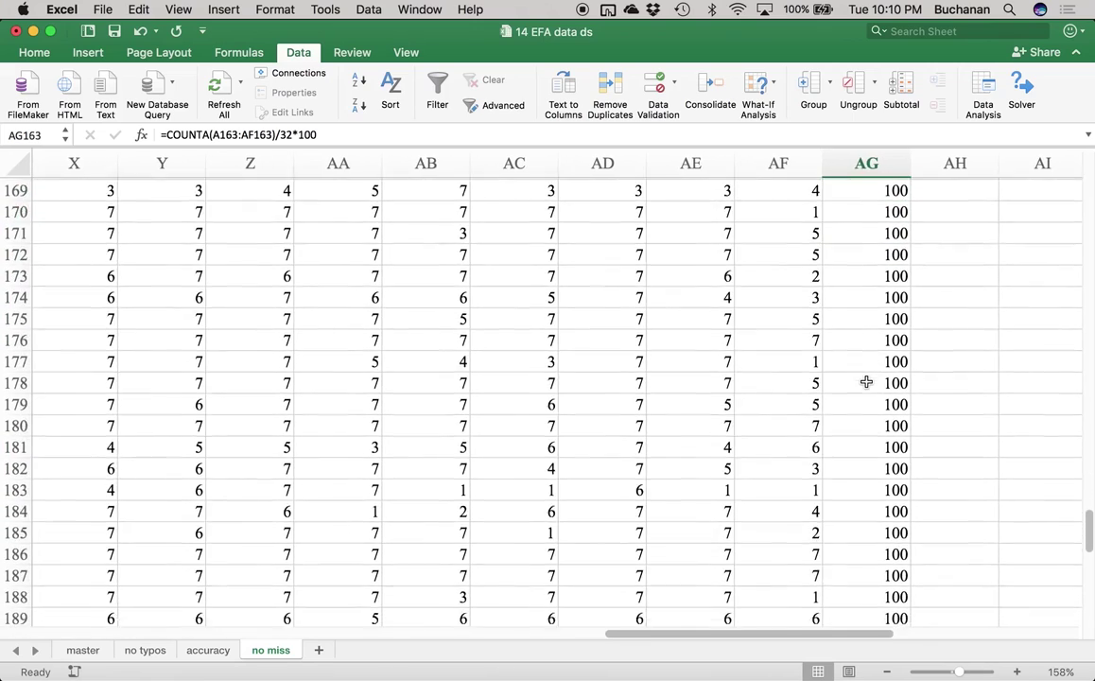
scroll(866, 381, down, 2)
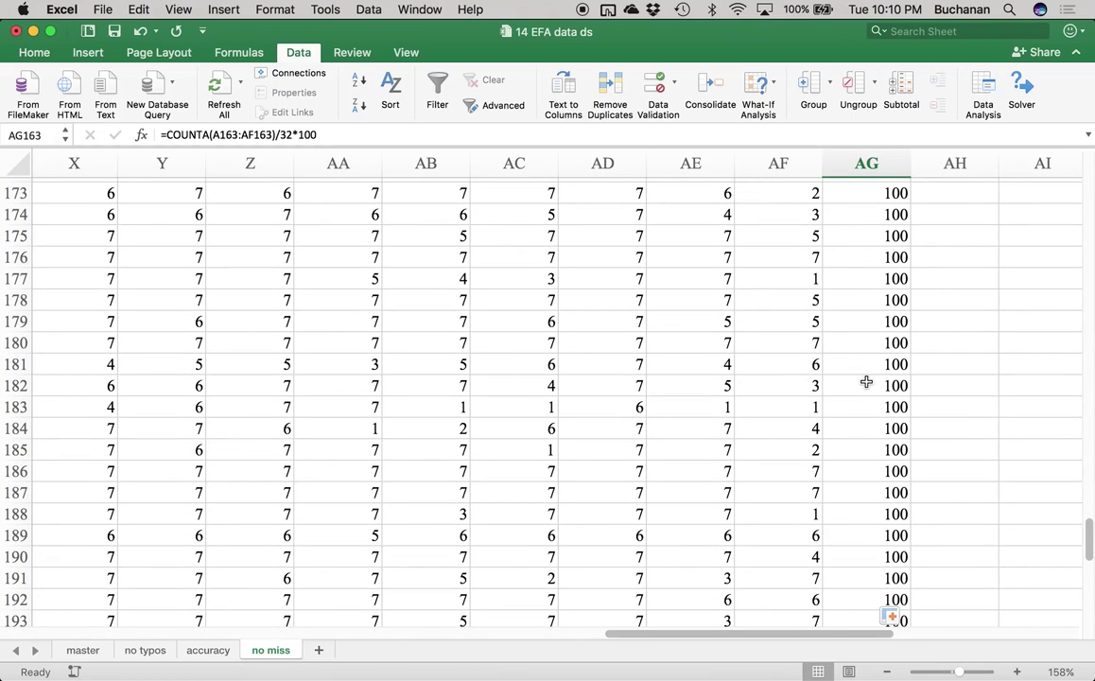
scroll(866, 381, down, 9)
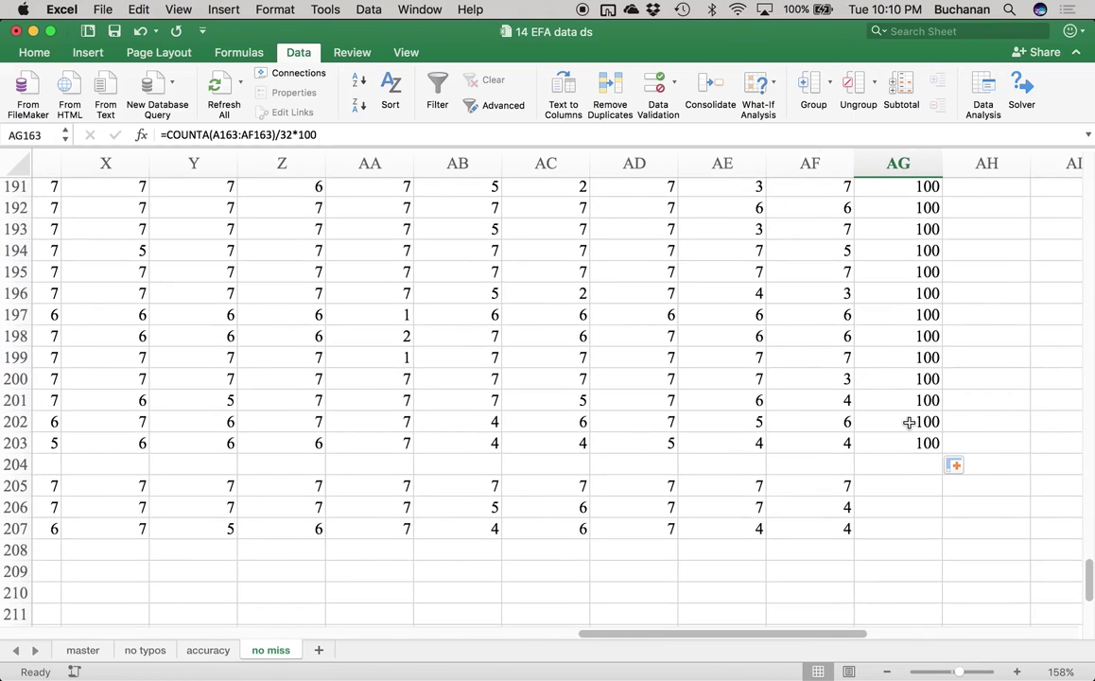
click(911, 442)
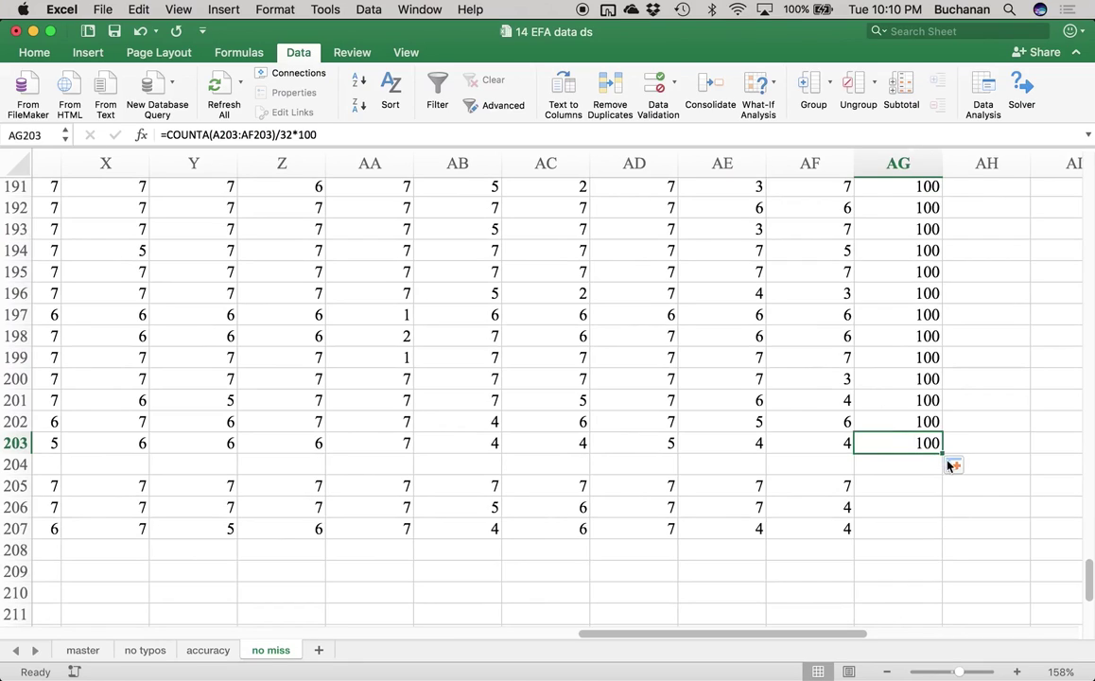
drag(943, 455, 921, 537)
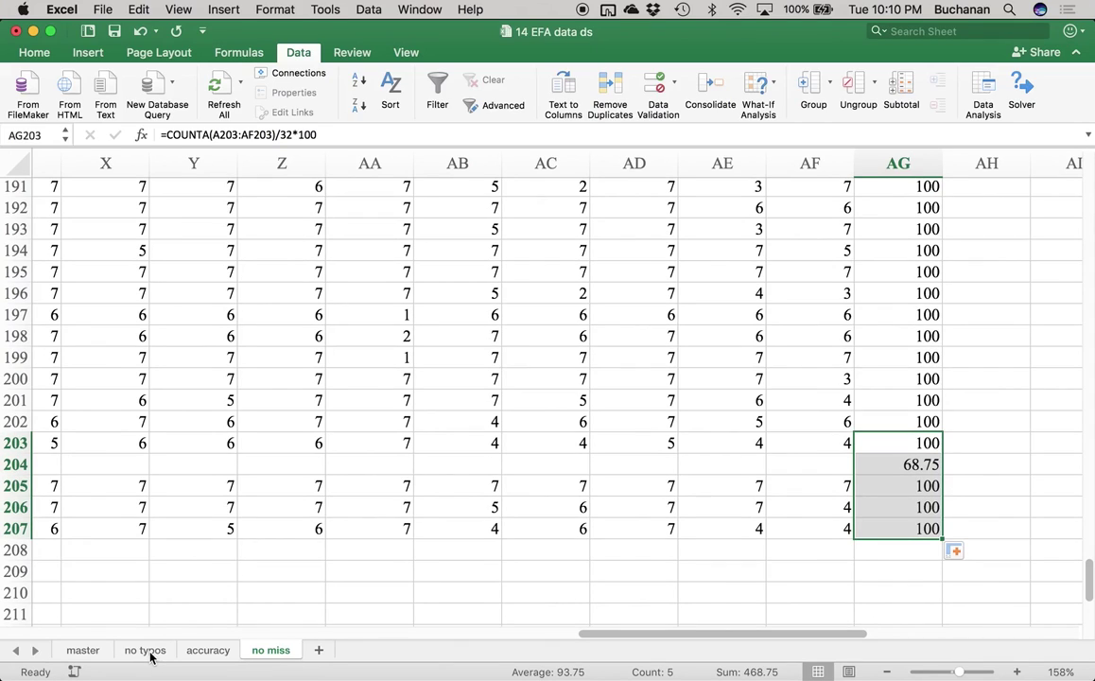
Step: Sort the whole data set by the percent complete column on values in A to Z order
click(889, 380)
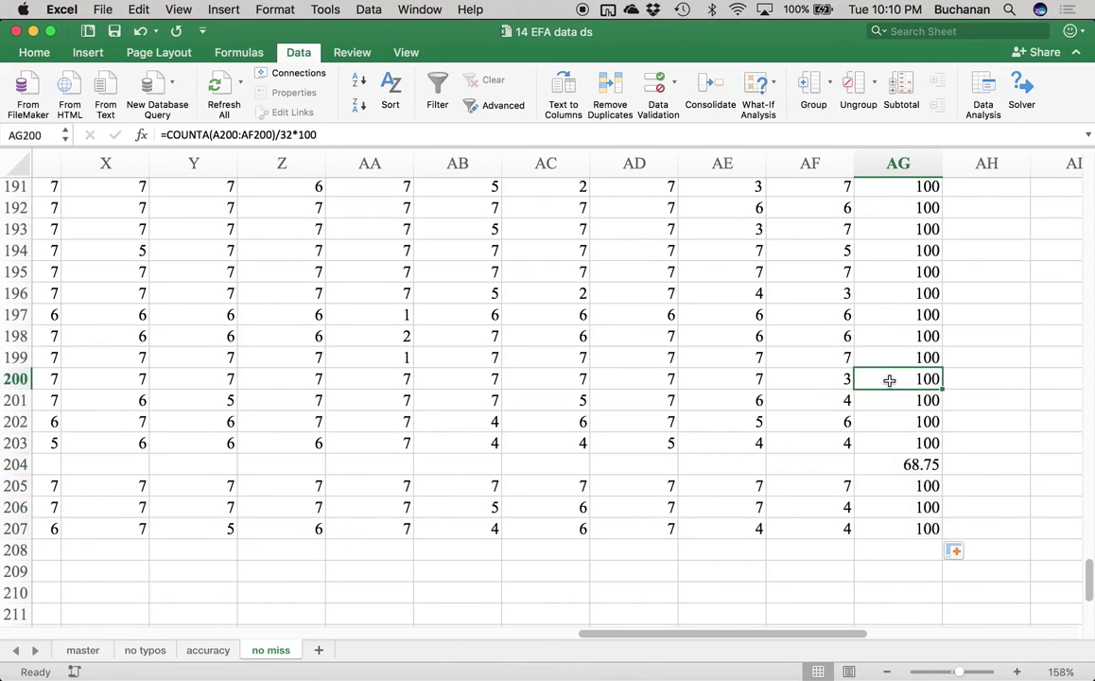
key(super+Up)
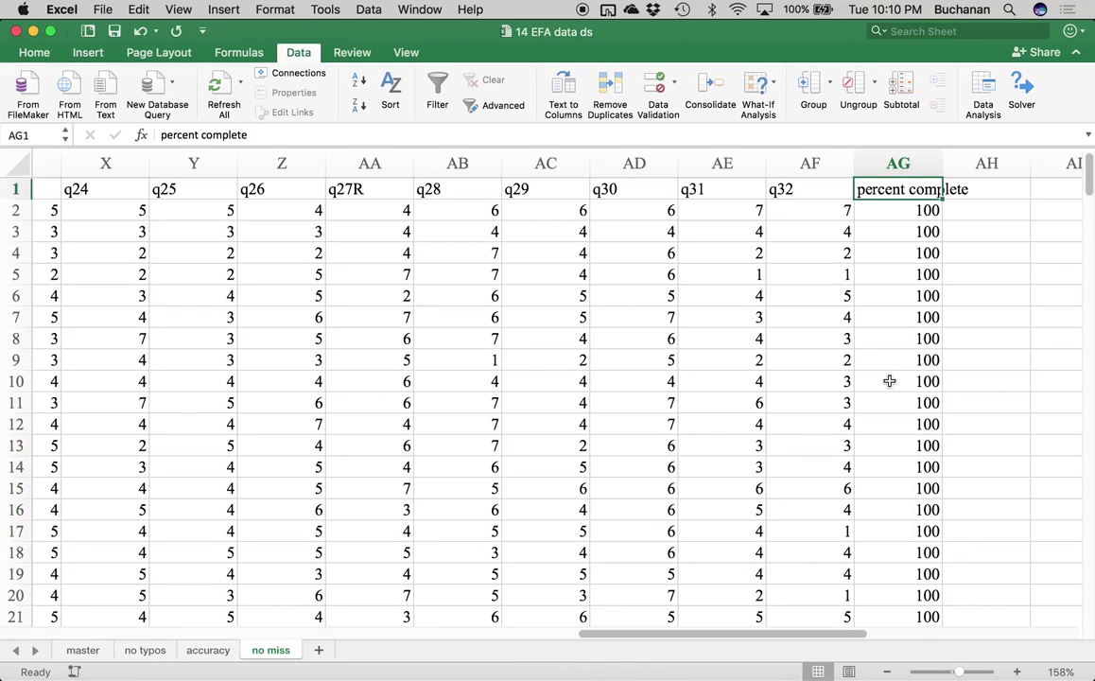
click(901, 163)
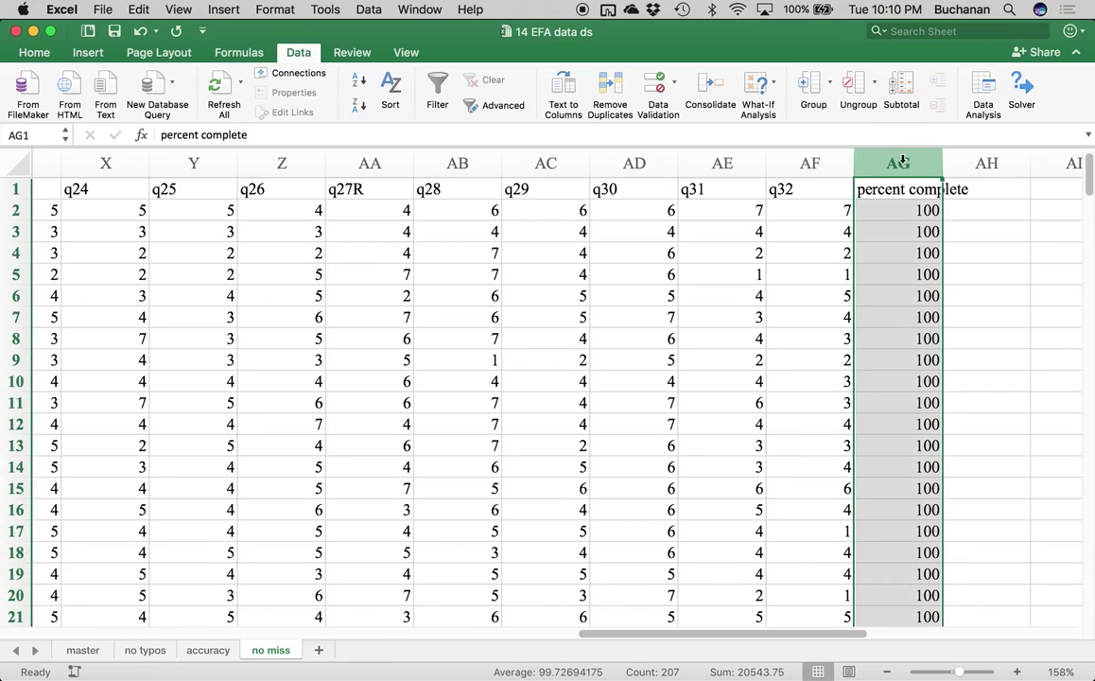
click(907, 188)
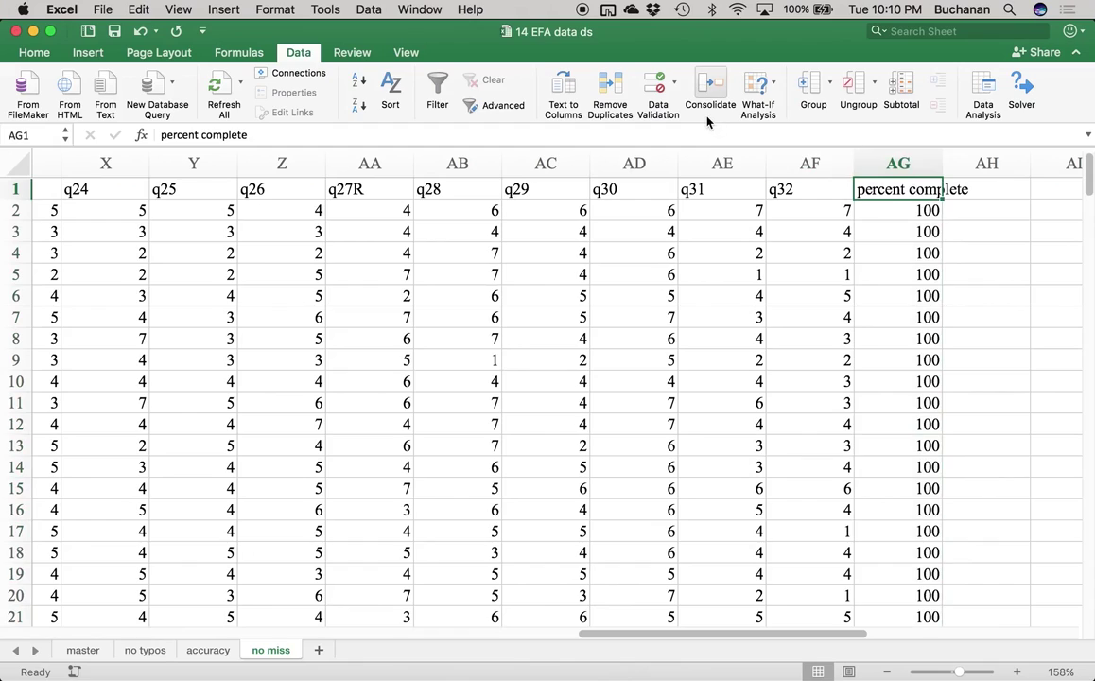
click(389, 91)
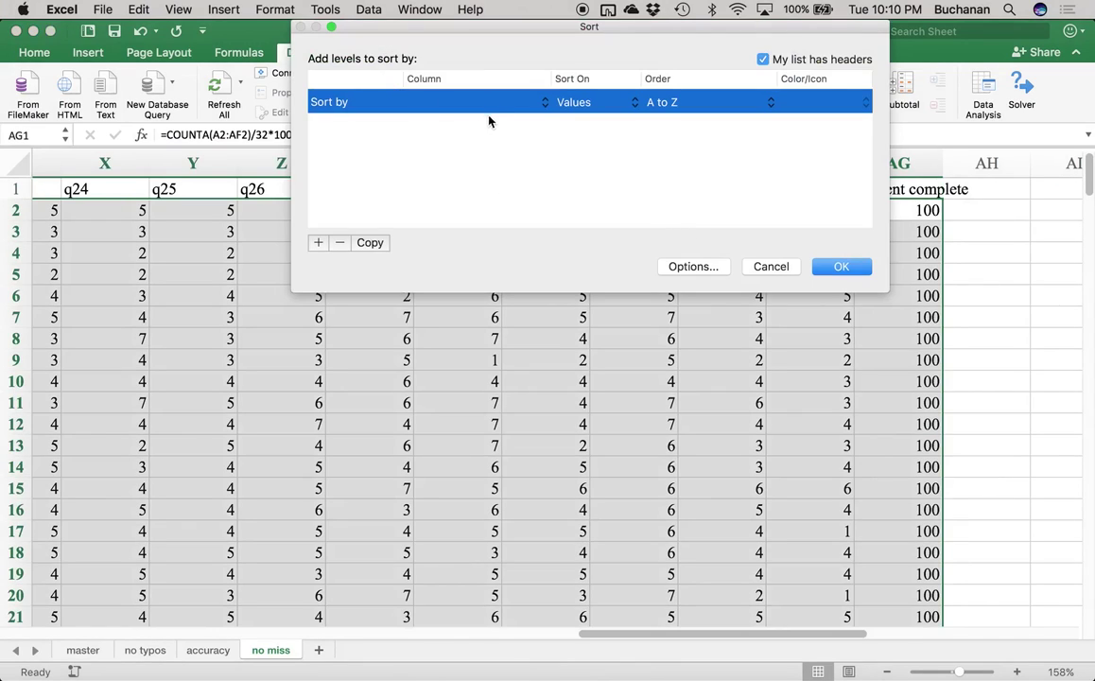
click(483, 116)
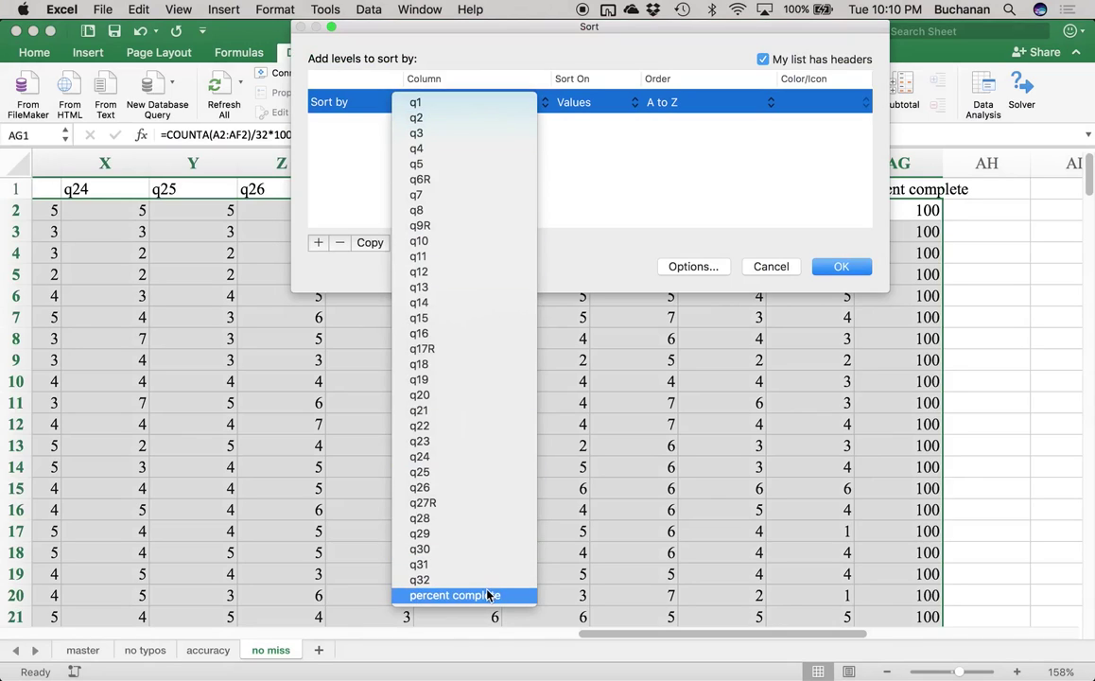
click(487, 594)
click(840, 265)
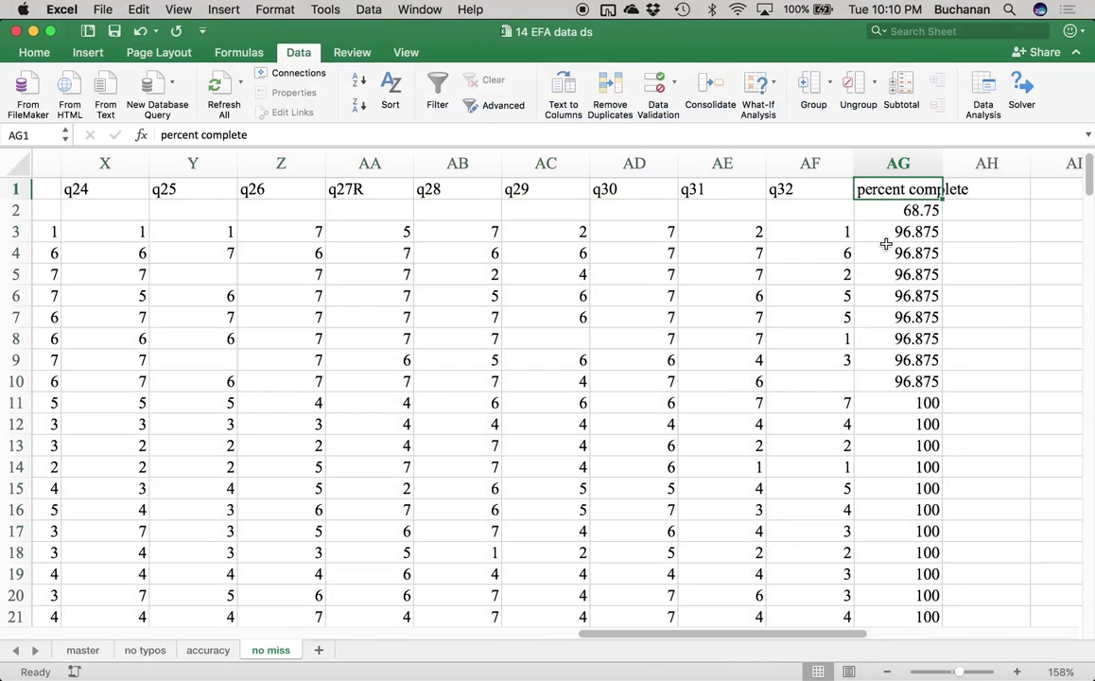
Step: Examine the percent complete values of the participants with missing answers in AG2:AG10
click(887, 212)
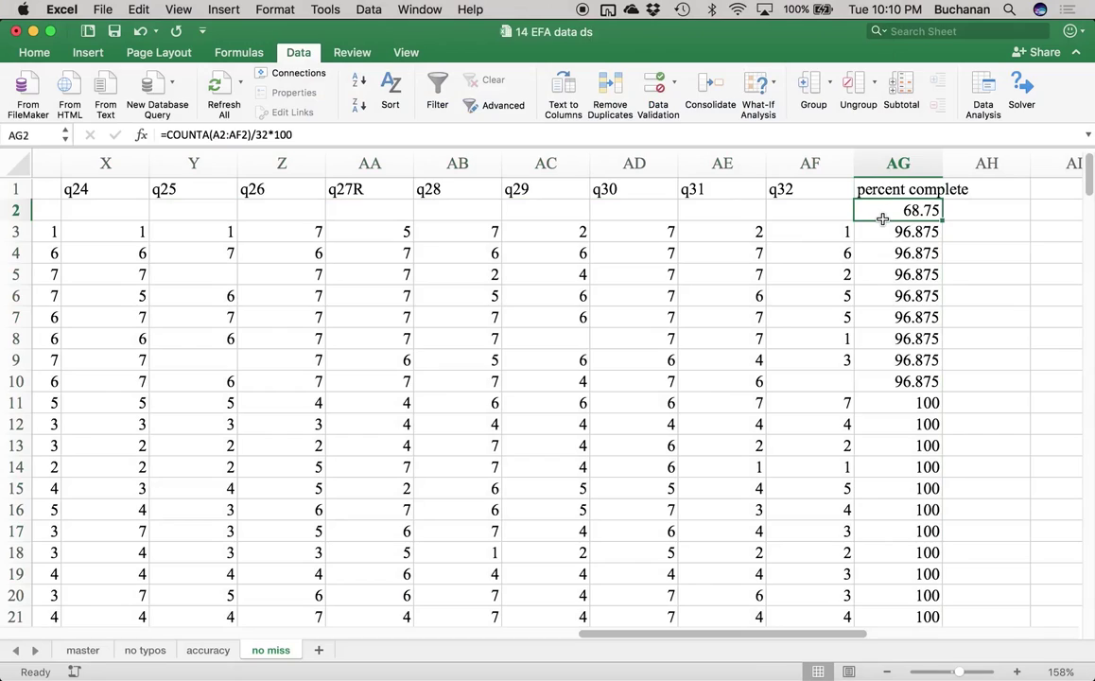
key(Left)
key(Right)
key(Left)
key(Down)
key(Down)
key(Down)
key(Down)
key(Down)
key(Right)
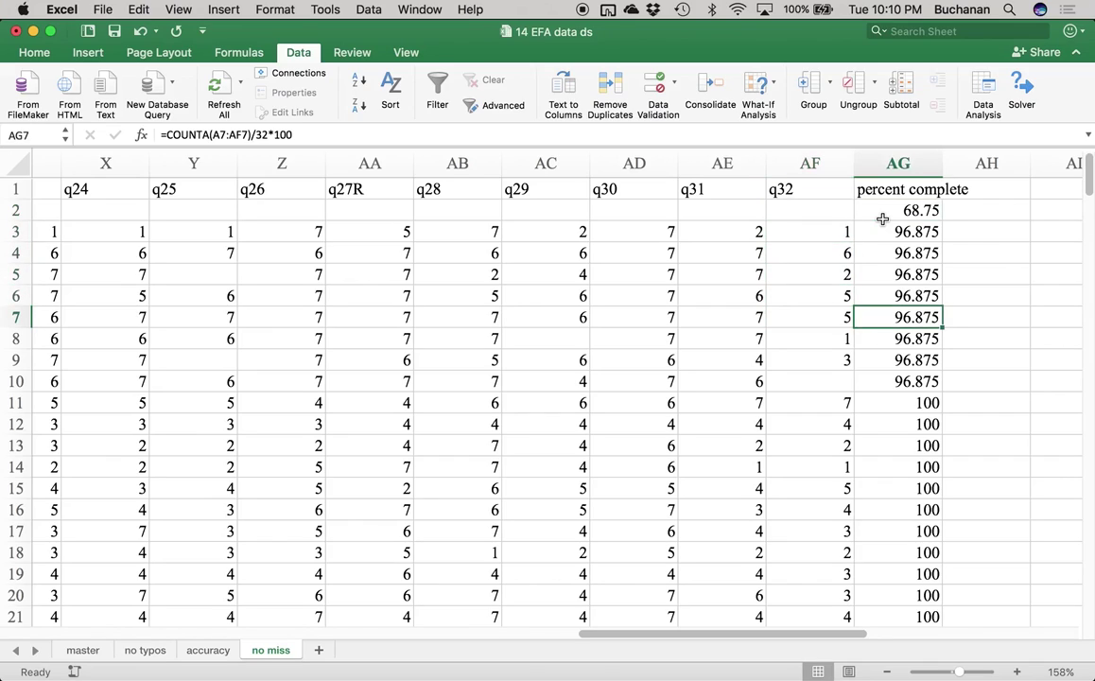
key(Right)
key(Left)
key(Left)
key(Down)
key(Down)
key(Right)
key(Down)
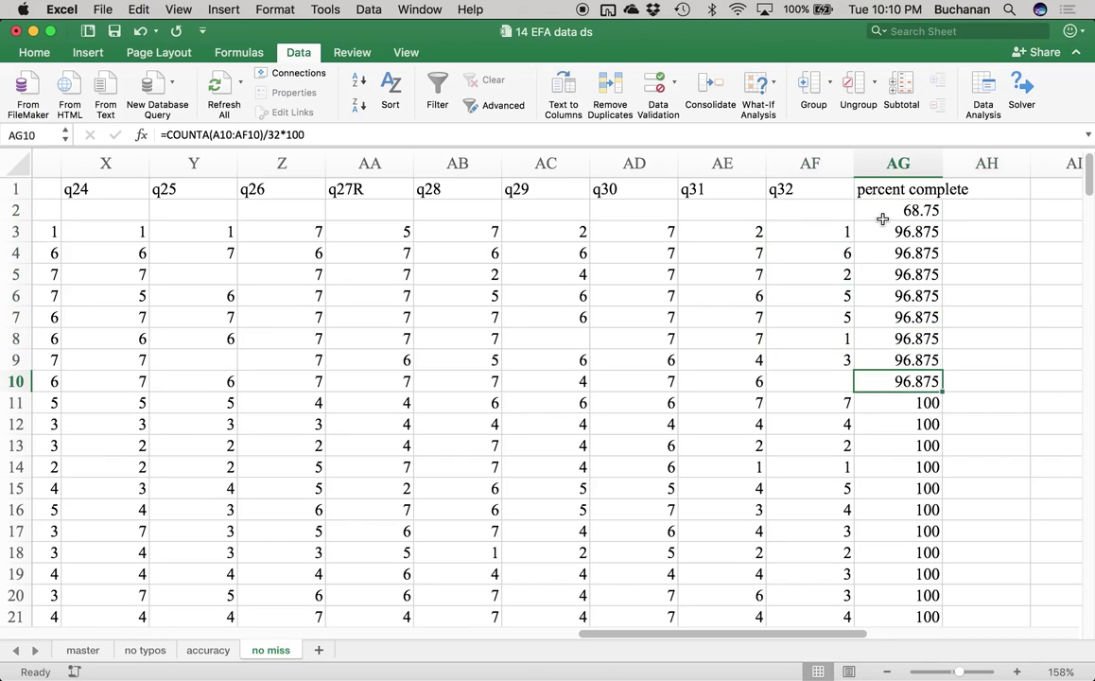
key(Left)
key(Up)
key(Up)
key(Up)
key(Up)
key(Up)
key(Up)
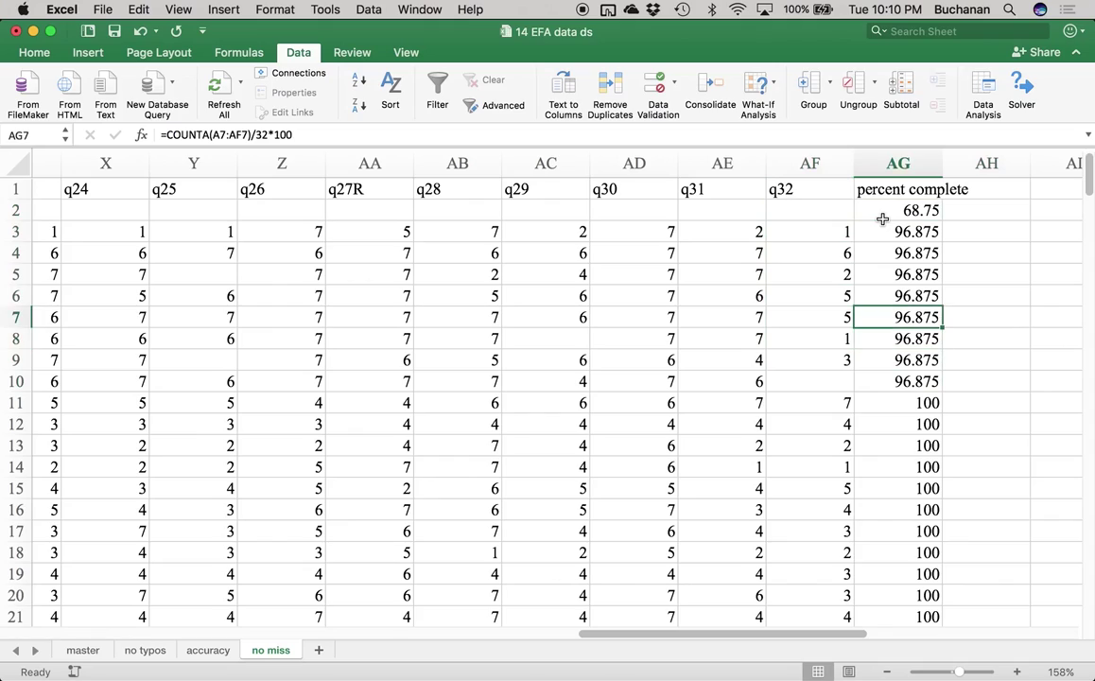
key(Right)
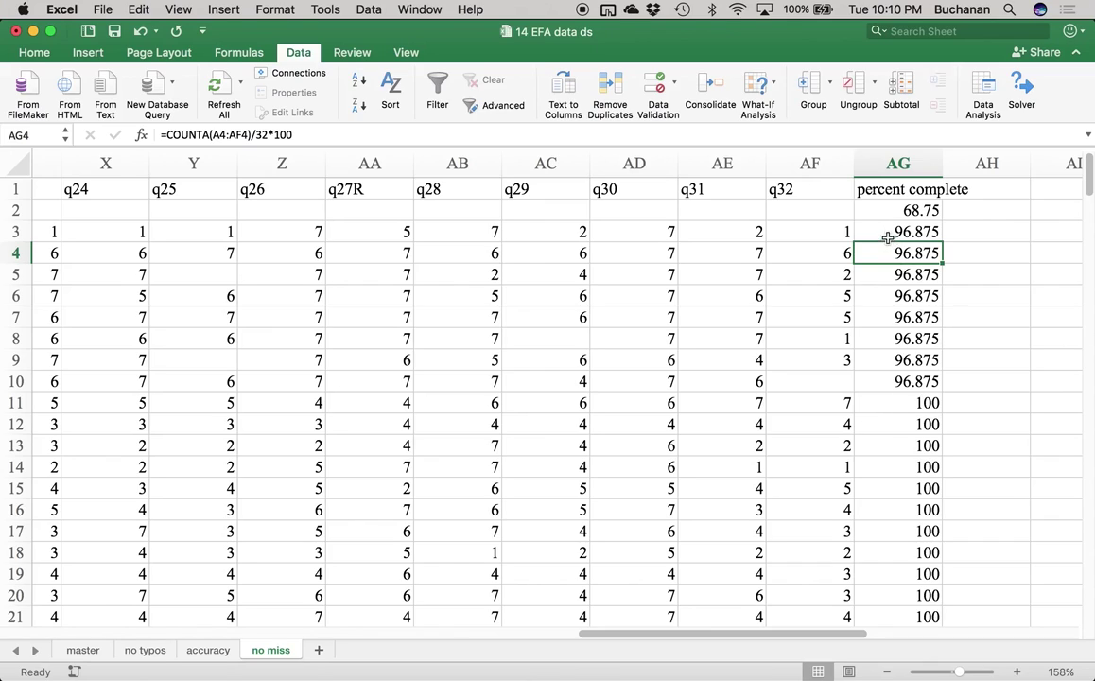
drag(885, 235, 826, 381)
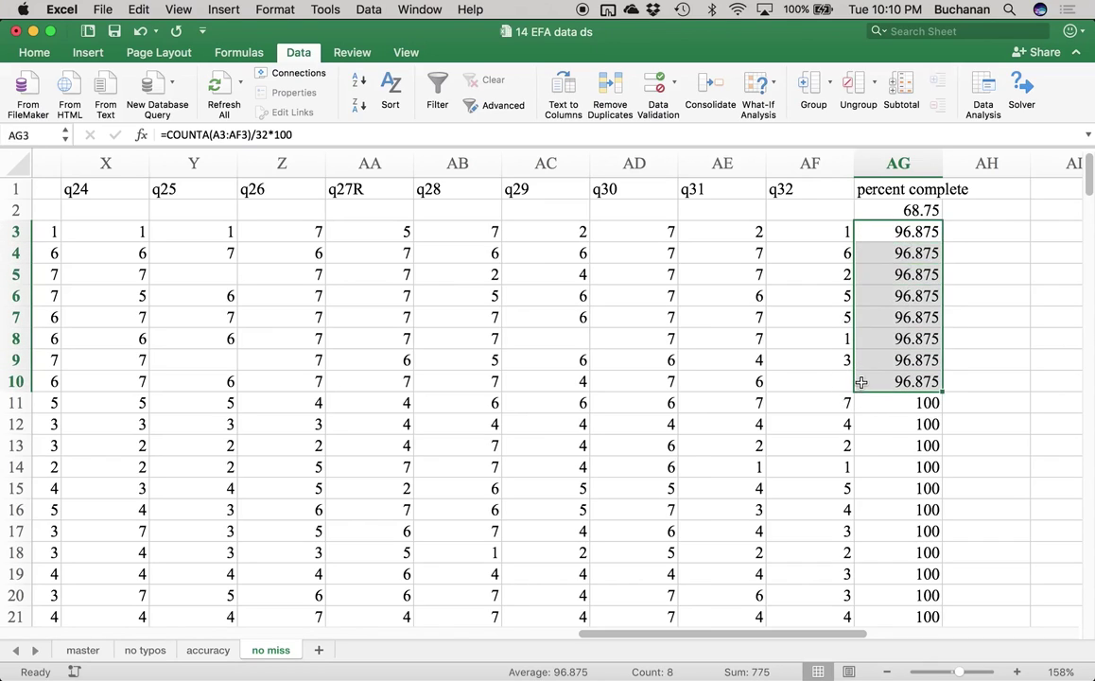
Step: Delete row 2, the participant with the lowest percent complete
click(18, 210)
right_click(19, 212)
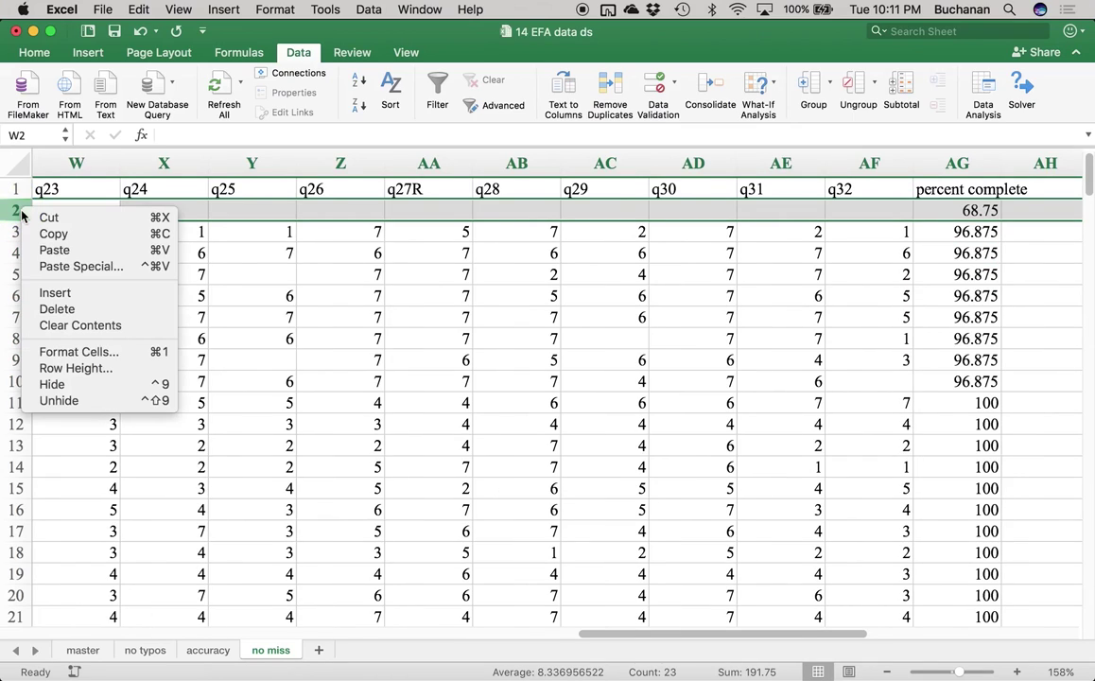
click(57, 308)
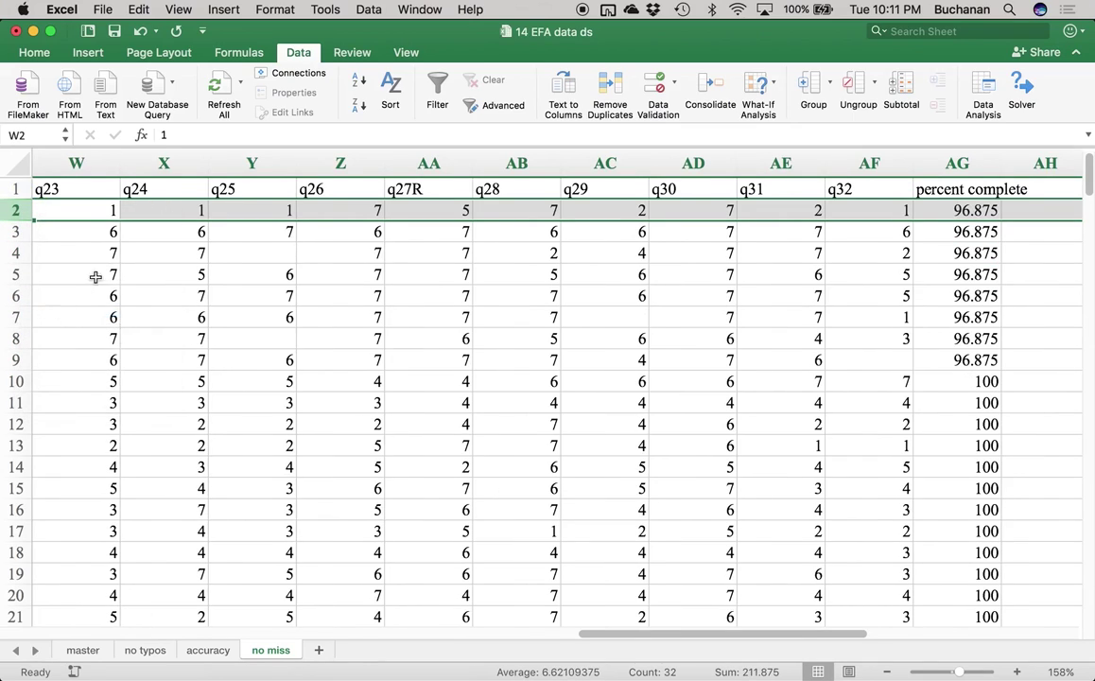
click(139, 208)
click(84, 210)
scroll(84, 210, left, 6)
click(85, 210)
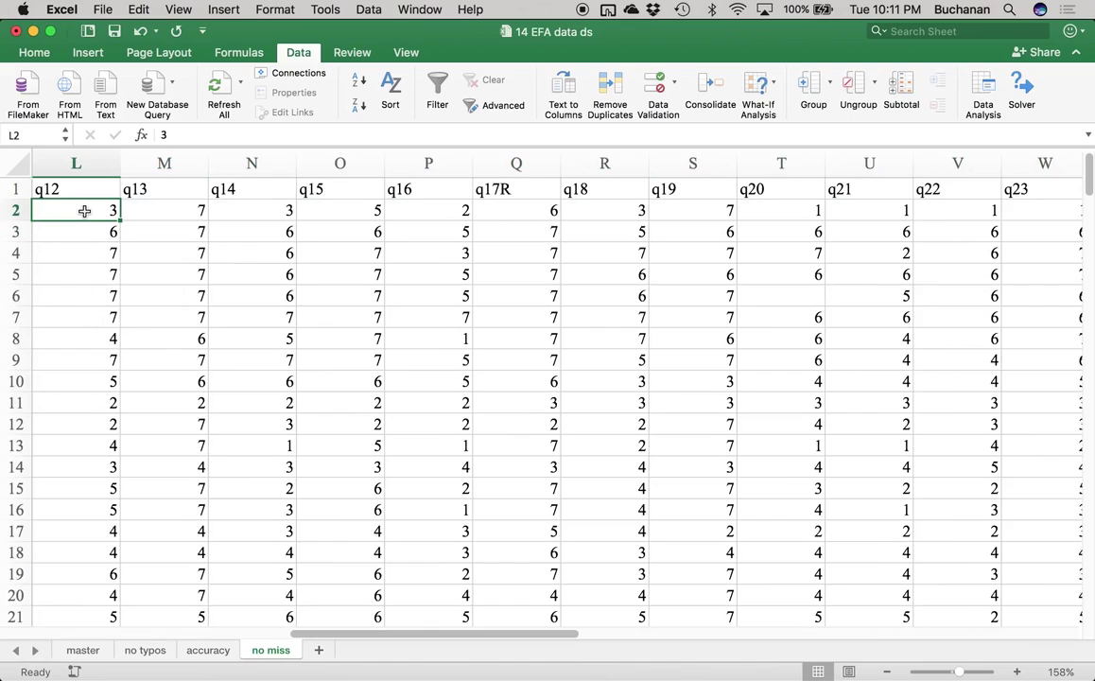
key(Up)
key(ctrl+Left)
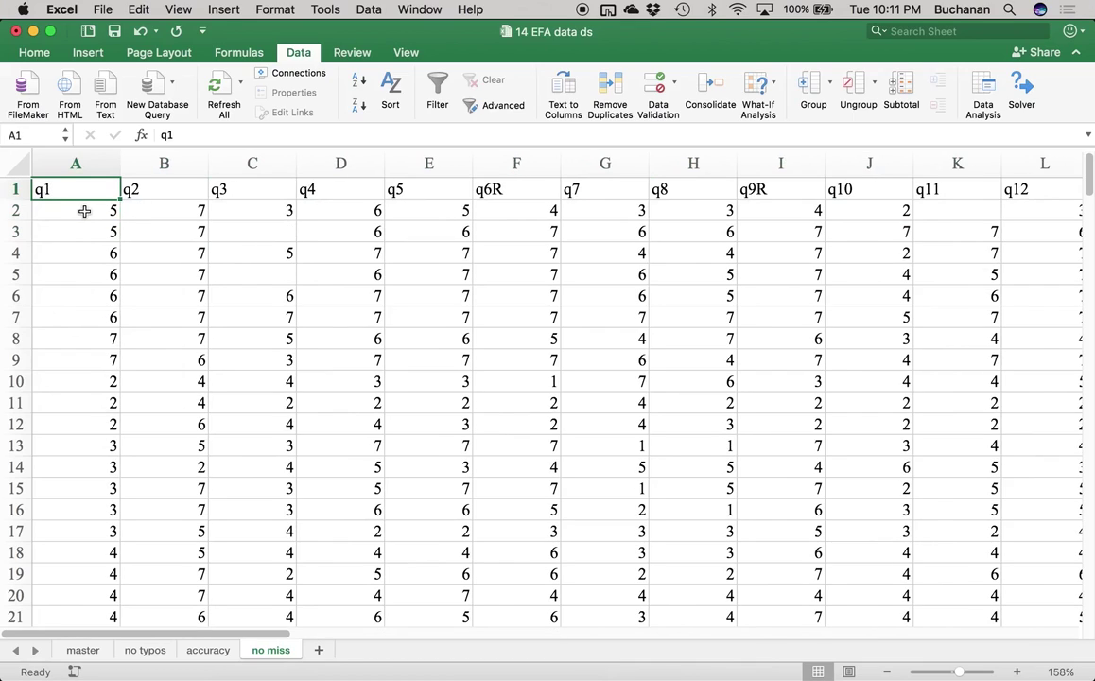
key(Down)
key(ctrl+Down)
key(Down)
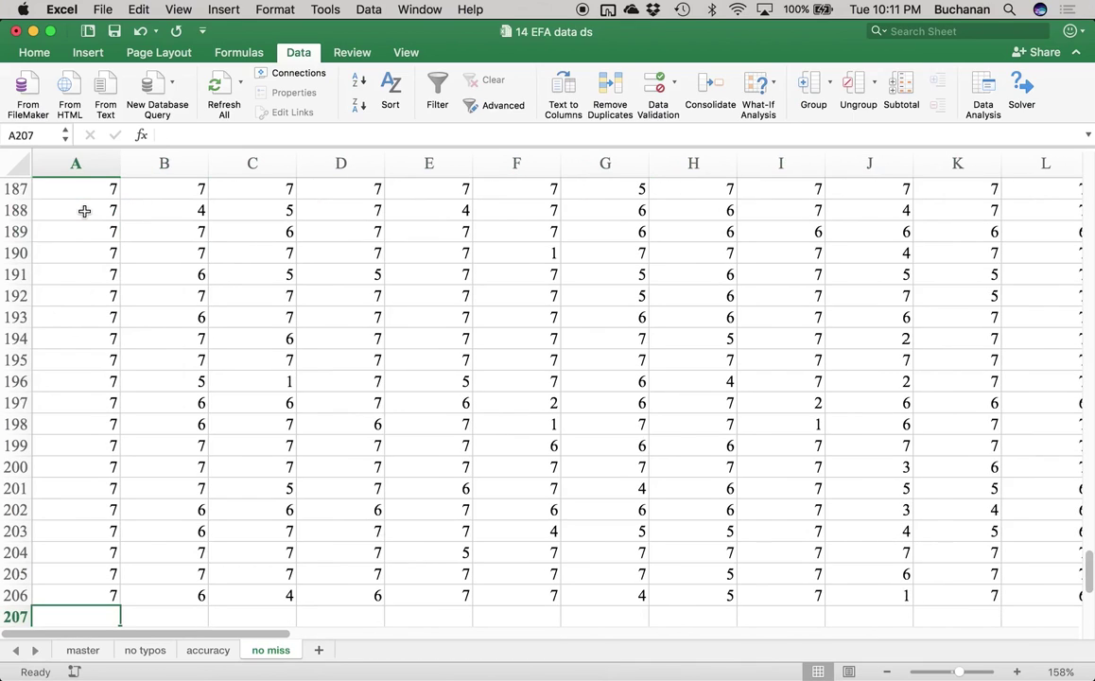
text(=counta()
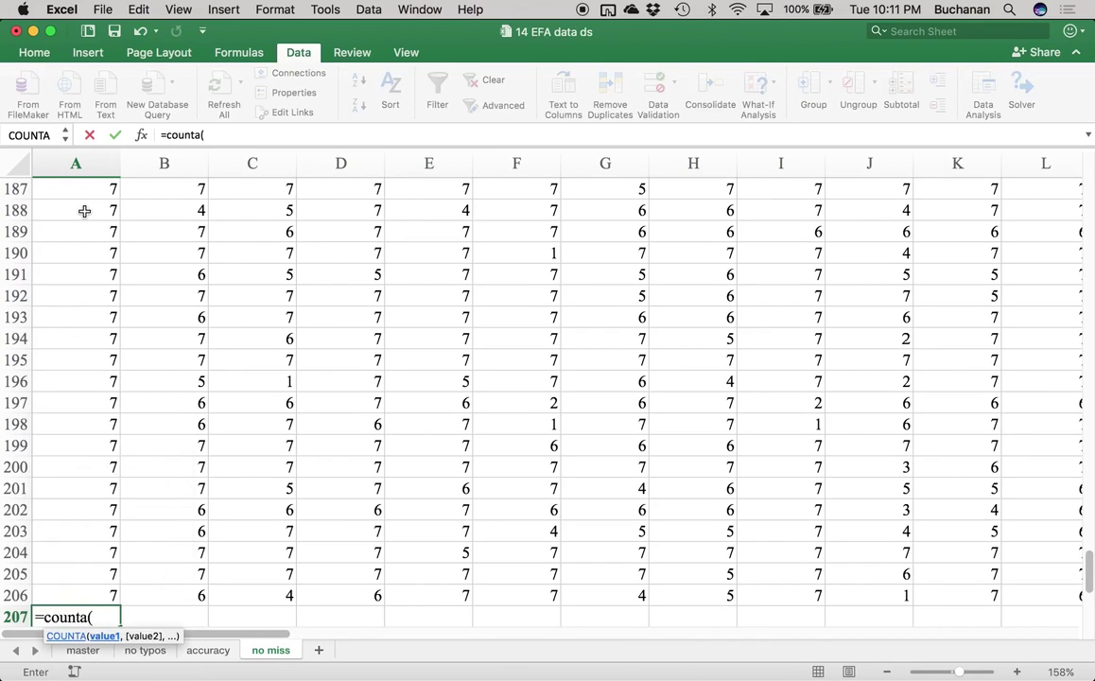
key(Up)
key(ctrl+shift+Up)
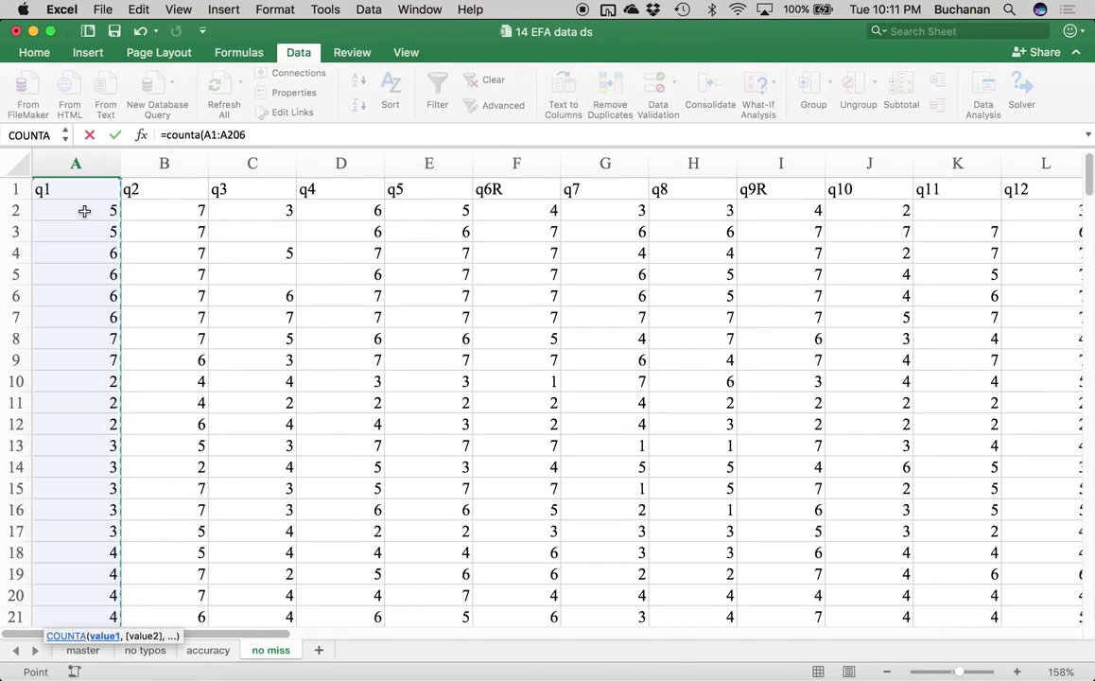
key(shift+Down)
text())
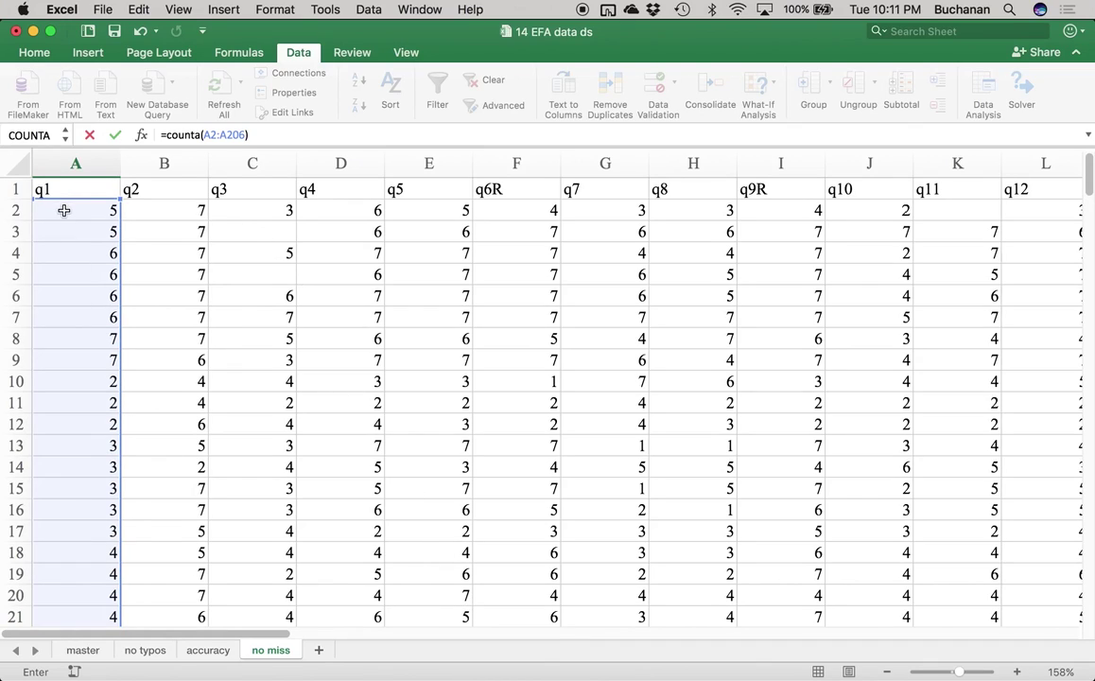
drag(244, 134, 156, 135)
key(BackSpace)
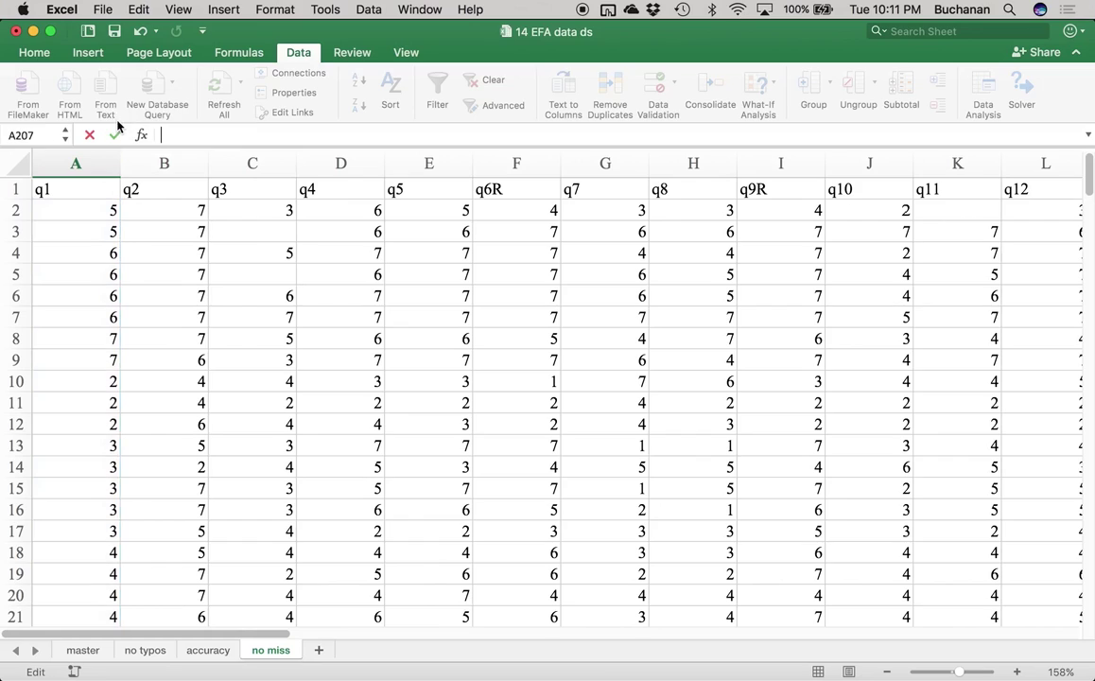
Step: Check how many entries q1 has in A2:A206 and enter =COUNTA(A2:A206)/205*100 in A207
click(58, 212)
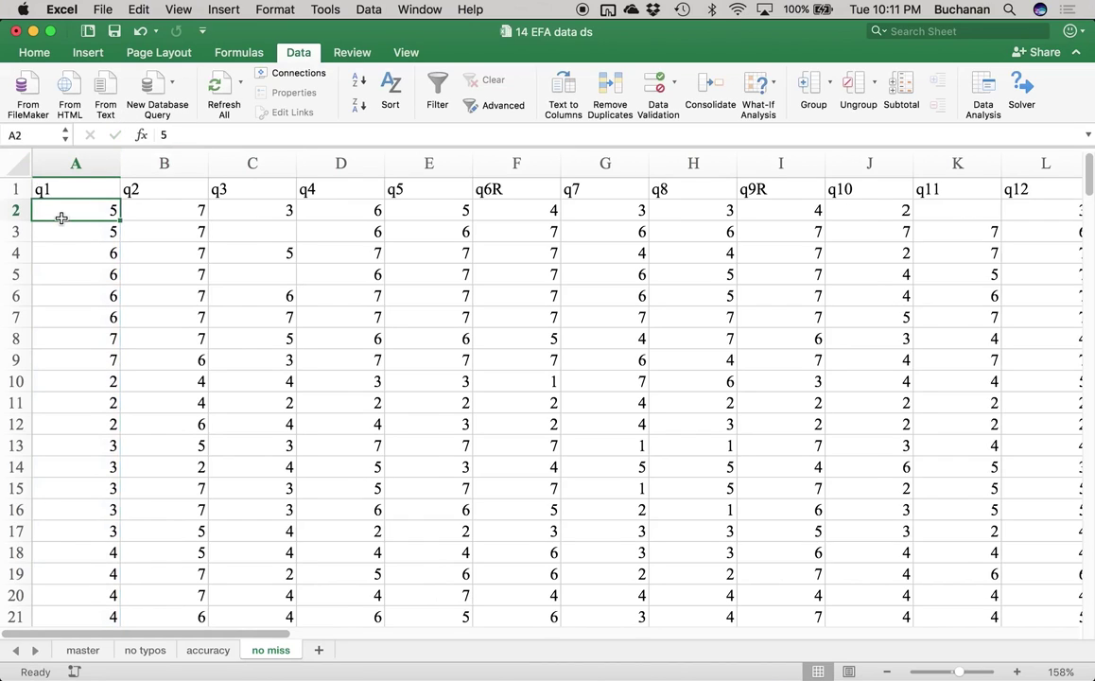
key(super+shift+Down)
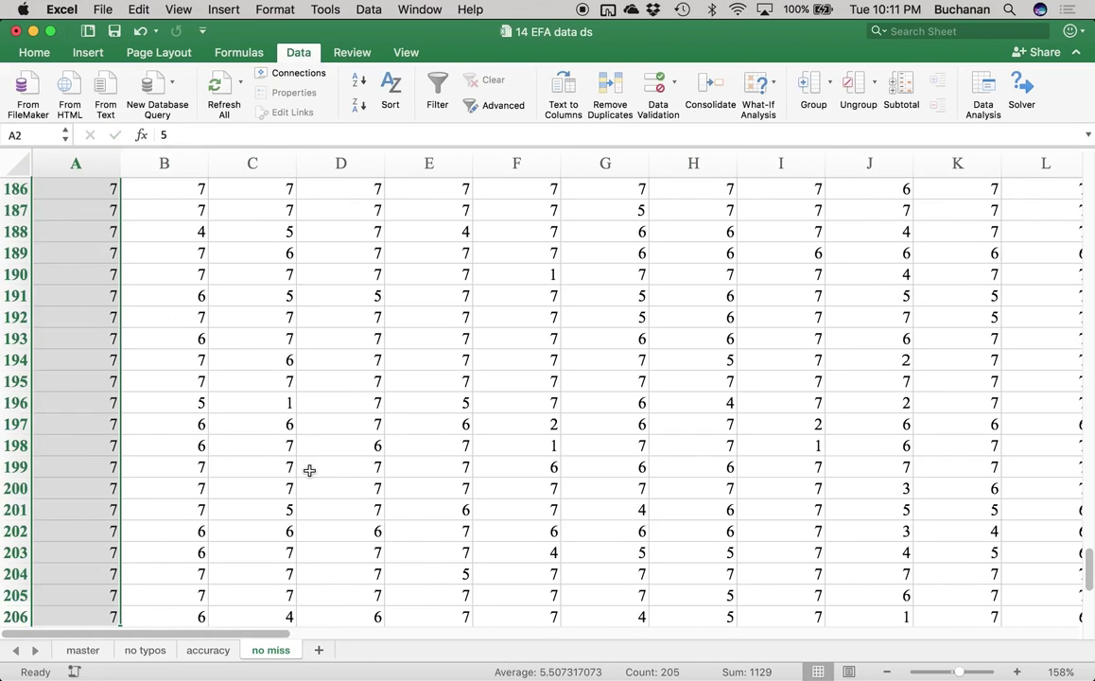
scroll(309, 470, down, 3)
click(55, 510)
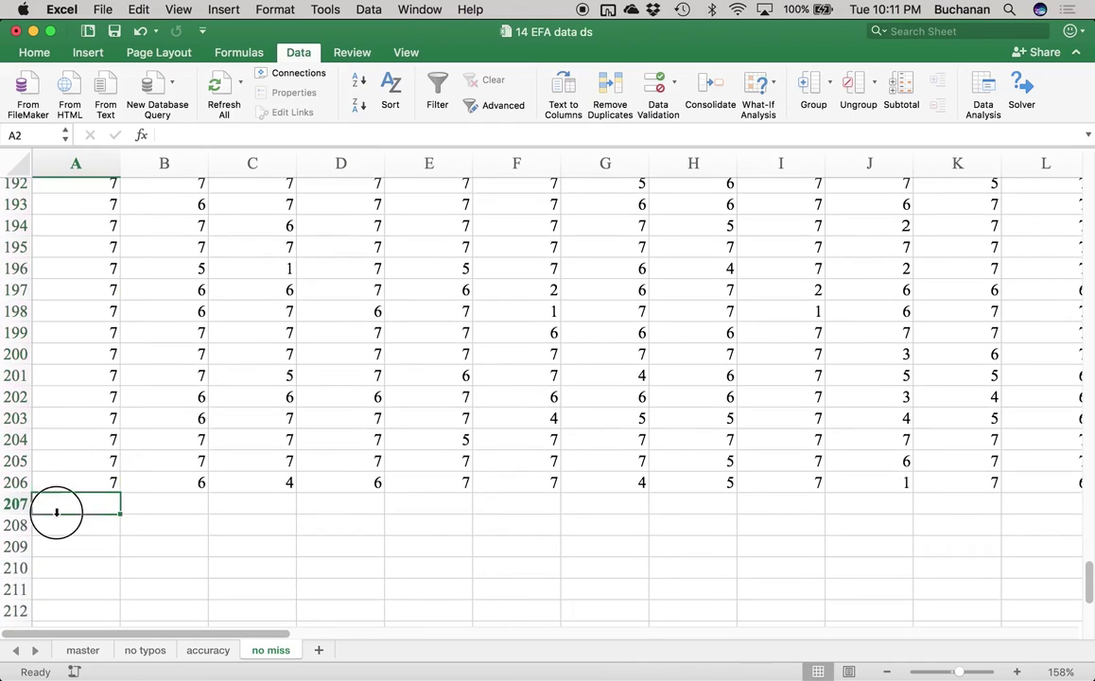
text(=cou)
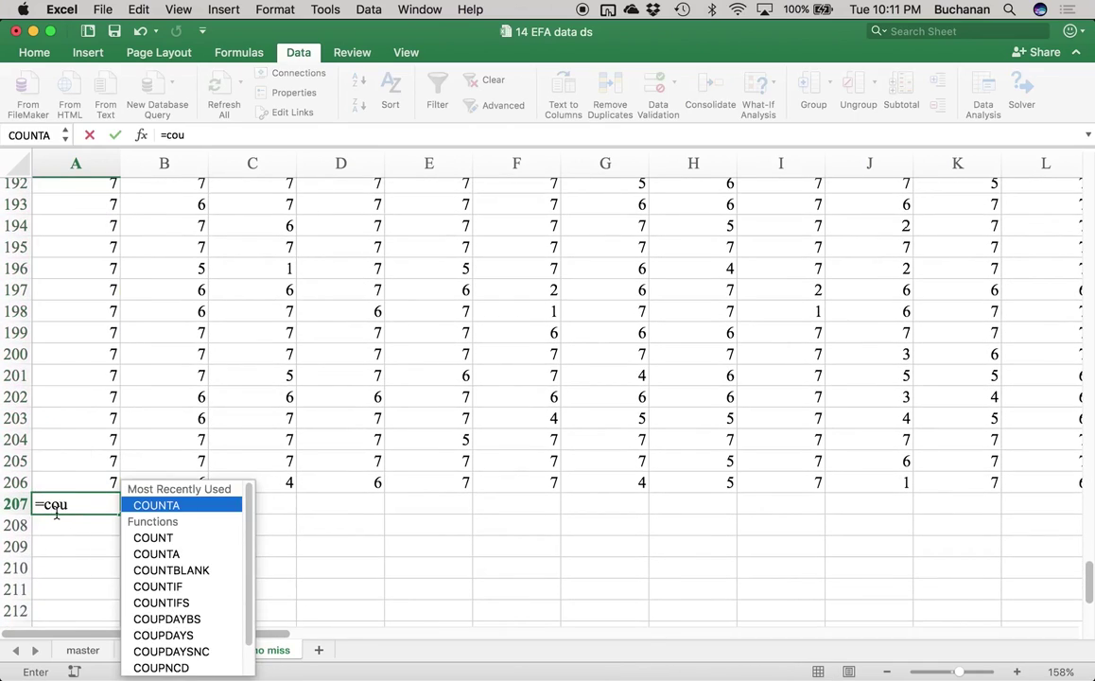
text(nta()
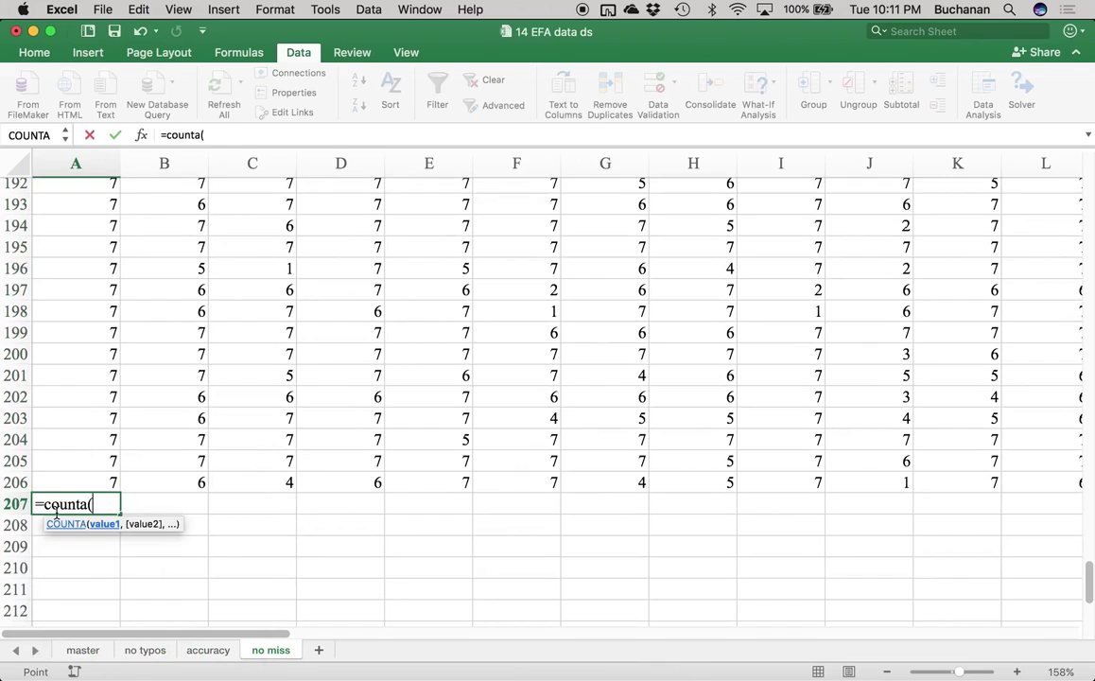
key(Up)
key(super+shift+Up)
key(shift+Down)
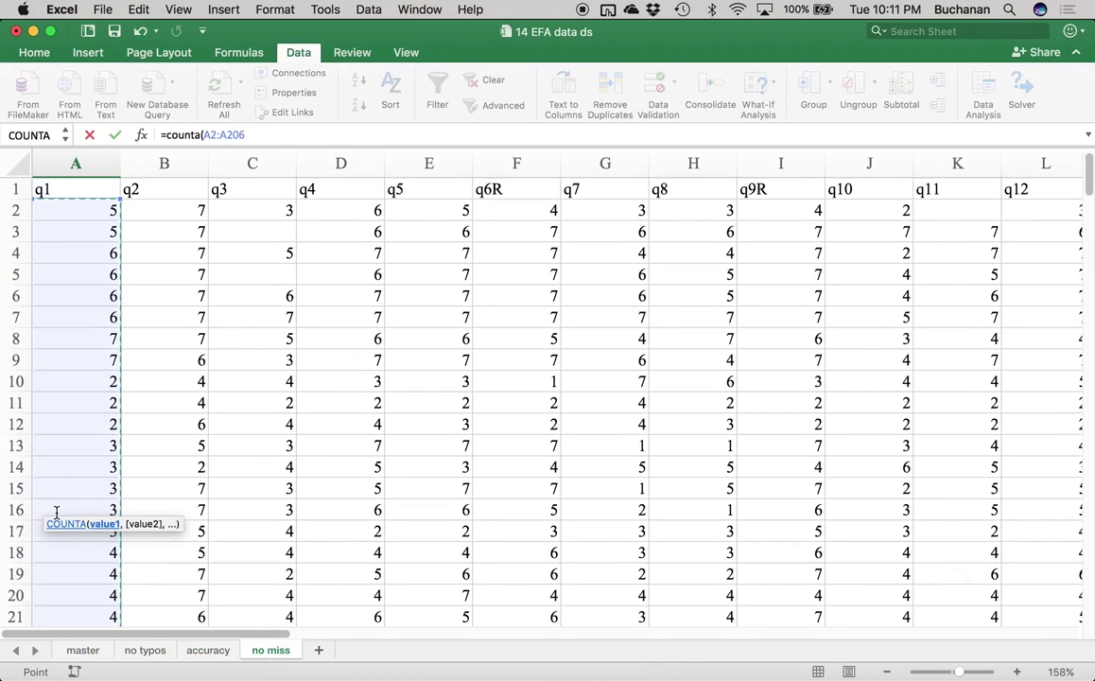
text()/205)
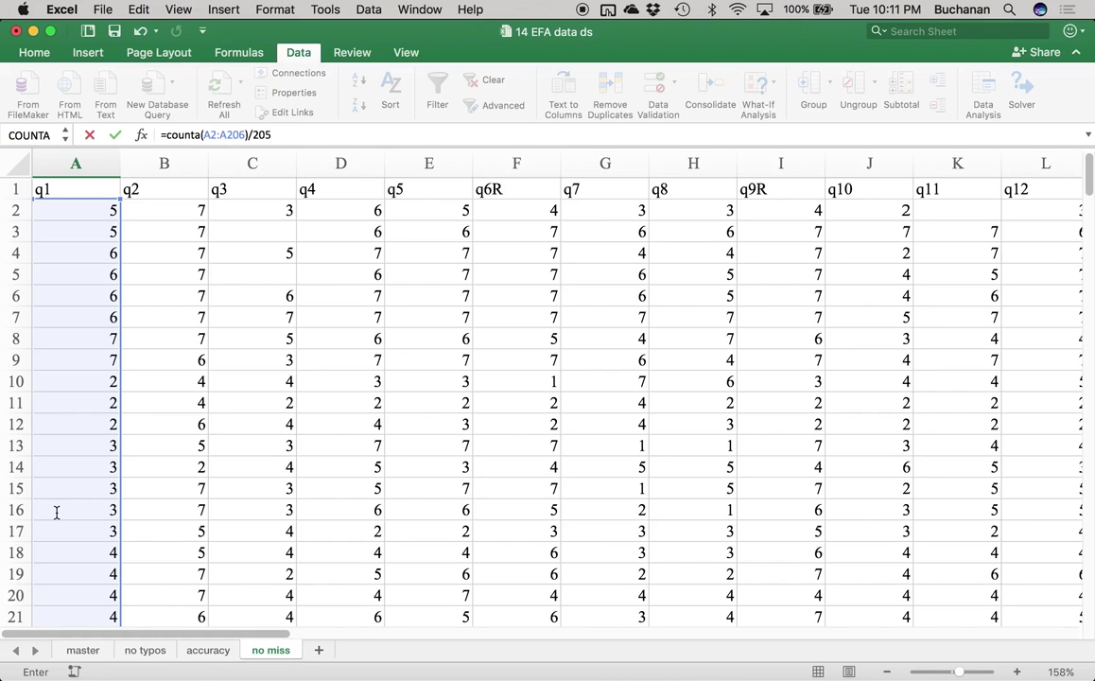
key(ctrl+Up)
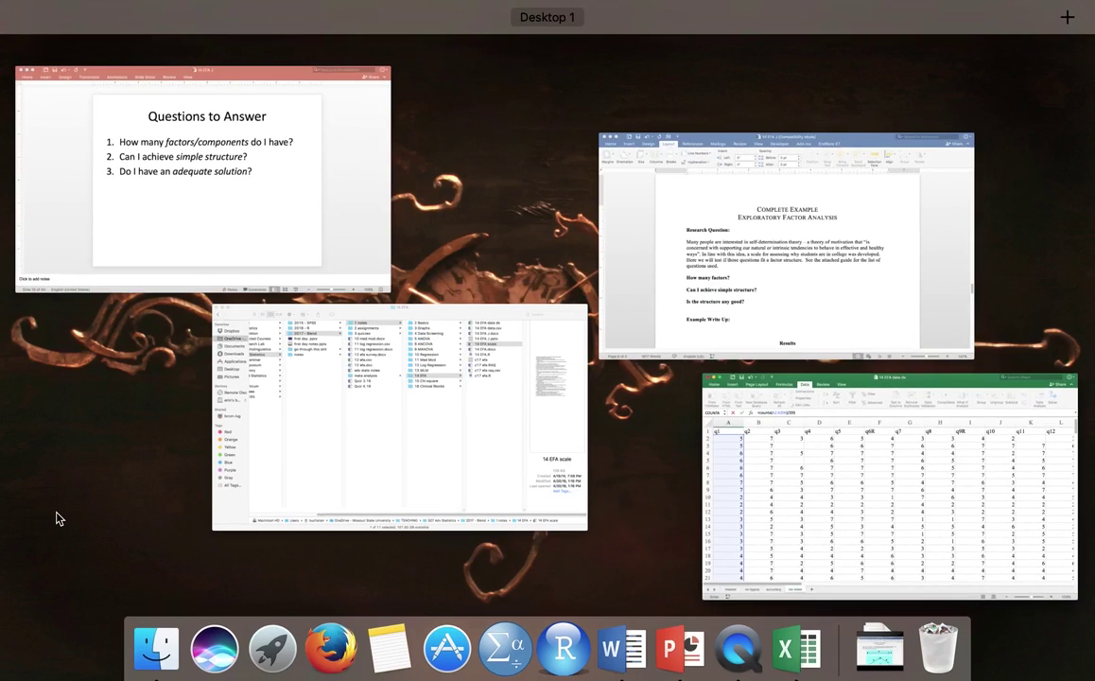
click(922, 529)
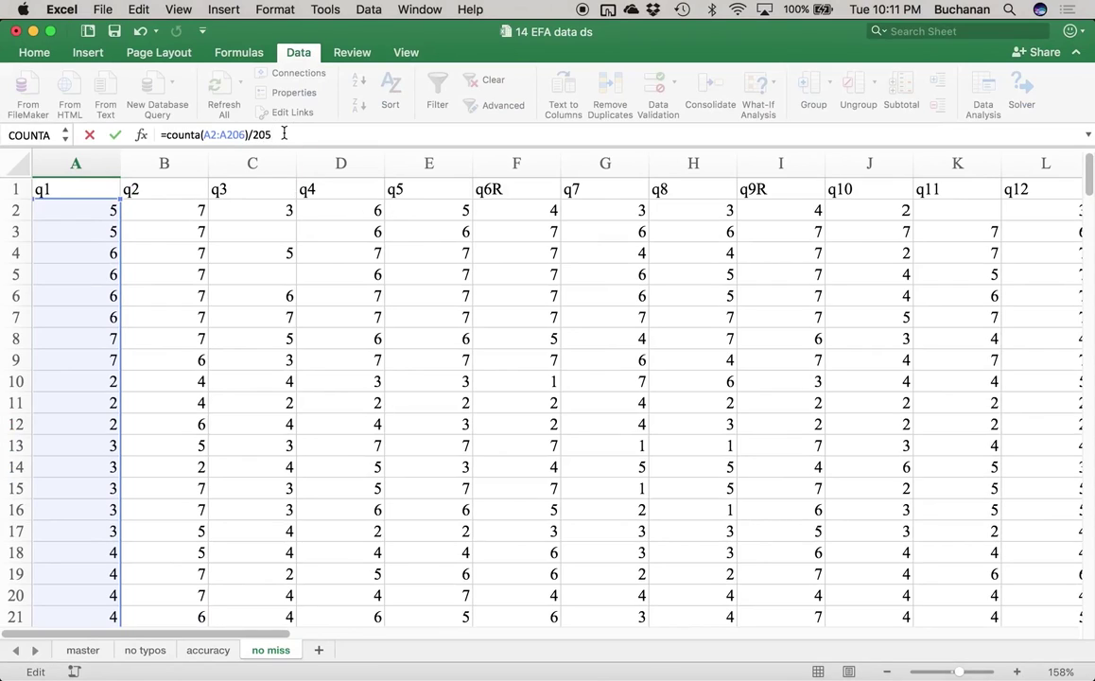
text(0)
key(Return)
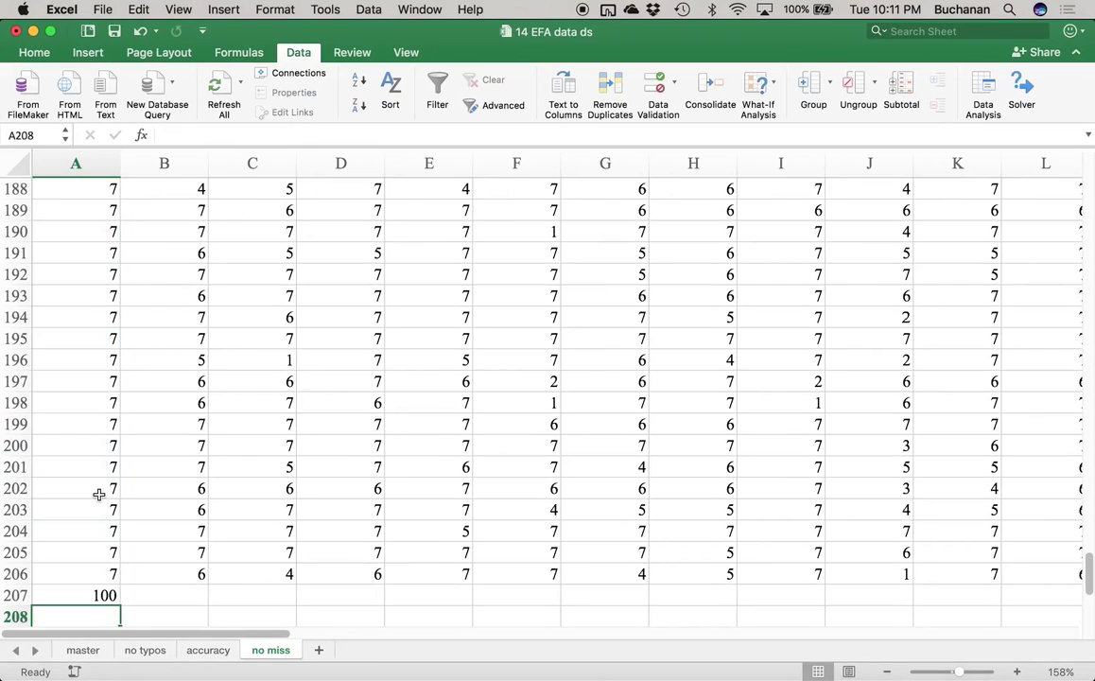
Step: Fill the q1 percent complete formula from A207 across row 207 through AG207
click(92, 594)
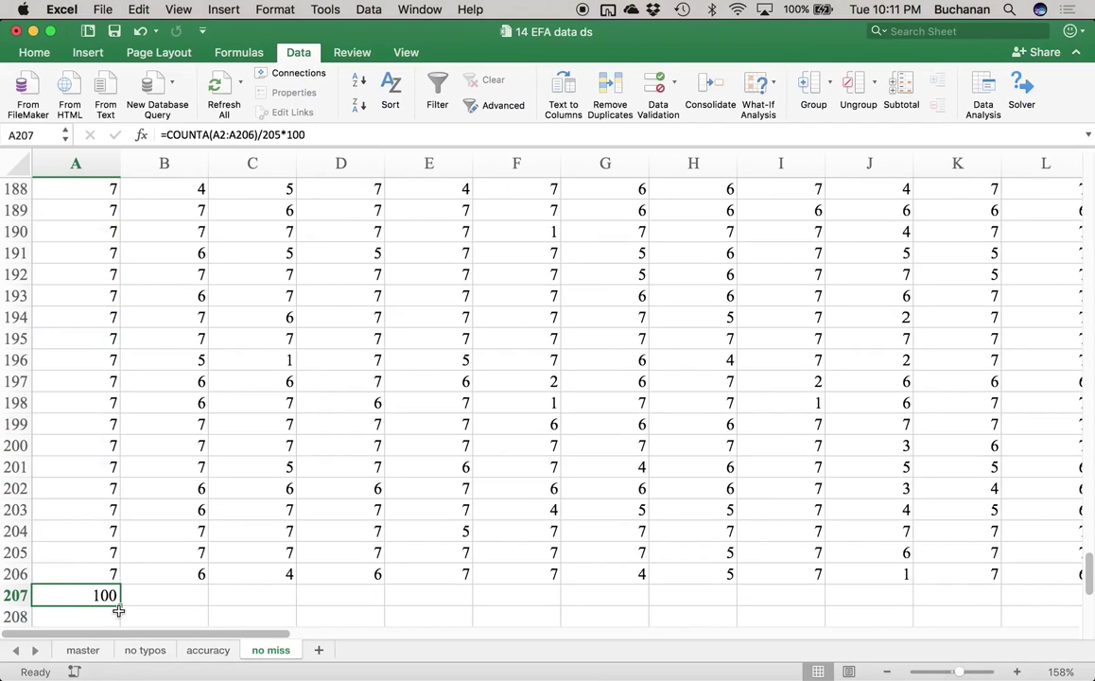
drag(118, 604, 1041, 605)
scroll(806, 662, right, 5)
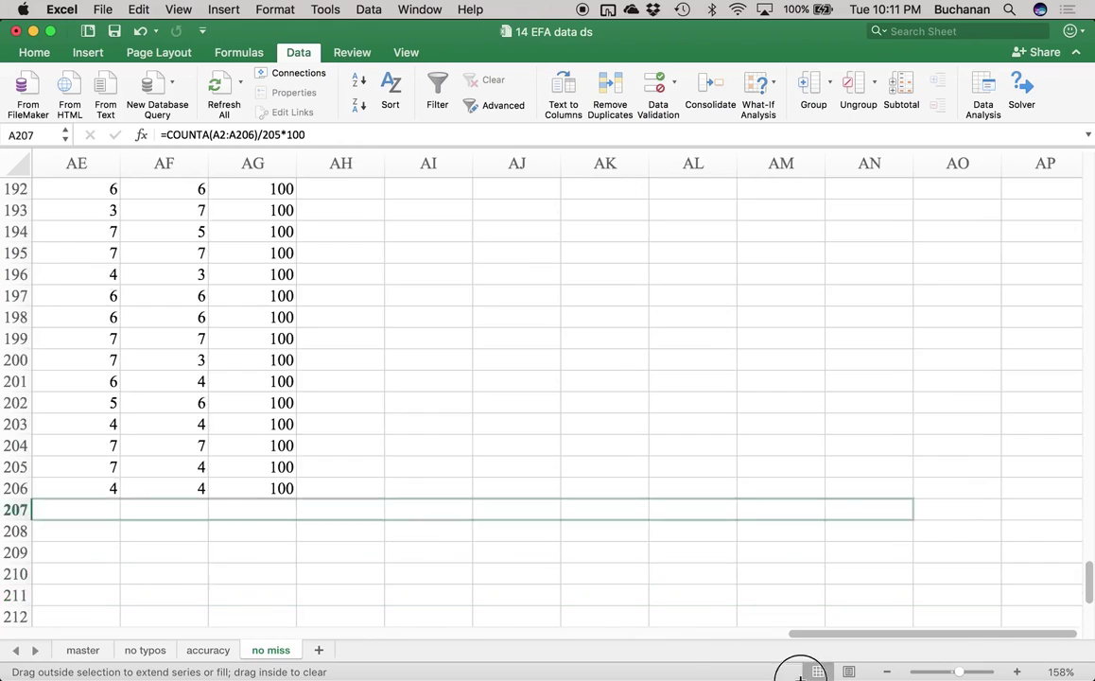
scroll(364, 594, down, 15)
drag(286, 174, 282, 185)
scroll(292, 232, up, 10)
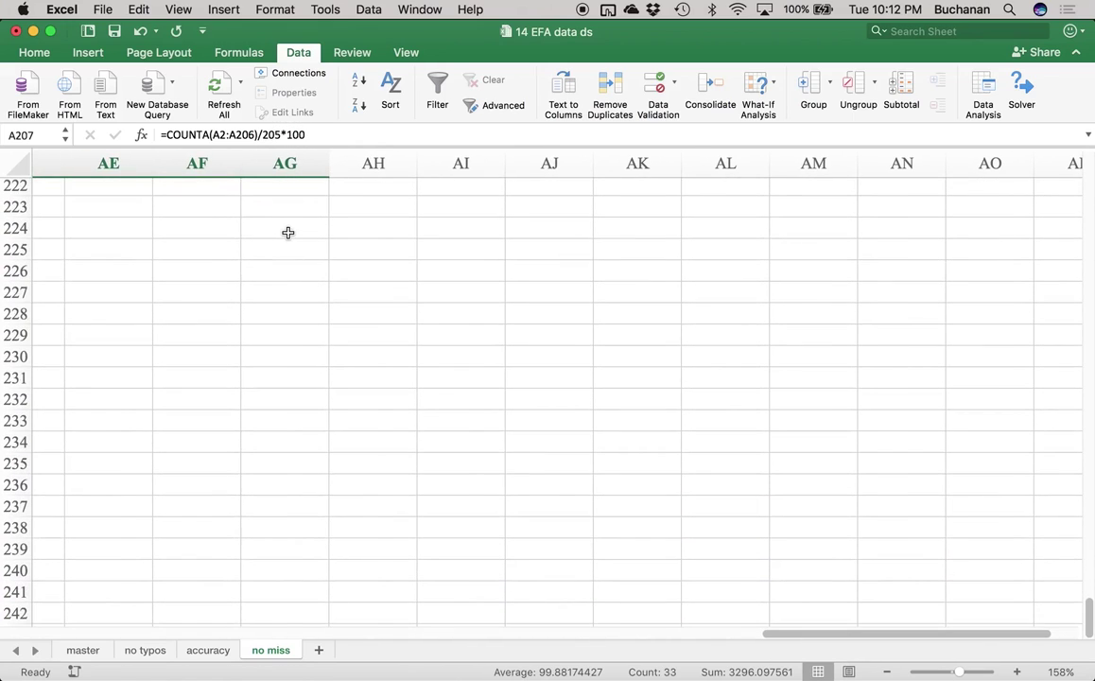
Step: Examine the percent complete of each question across row 207 for columns with missing data
key(ctrl+Home)
key(ctrl+Down)
key(ctrl+Right)
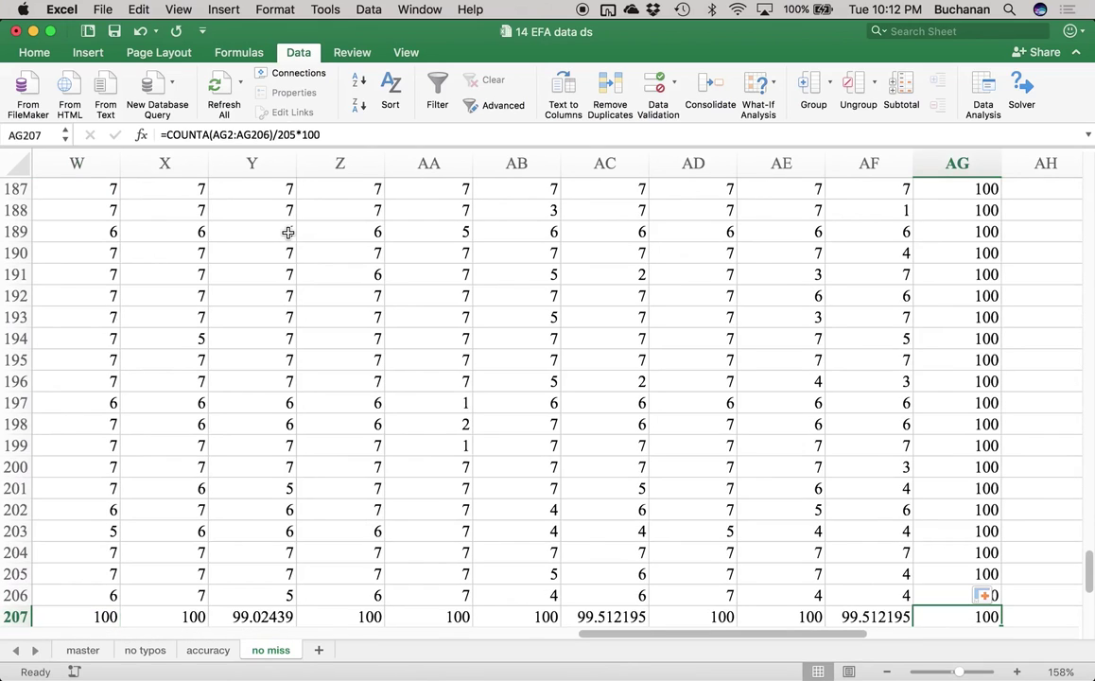
key(Right)
key(Left)
key(Left)
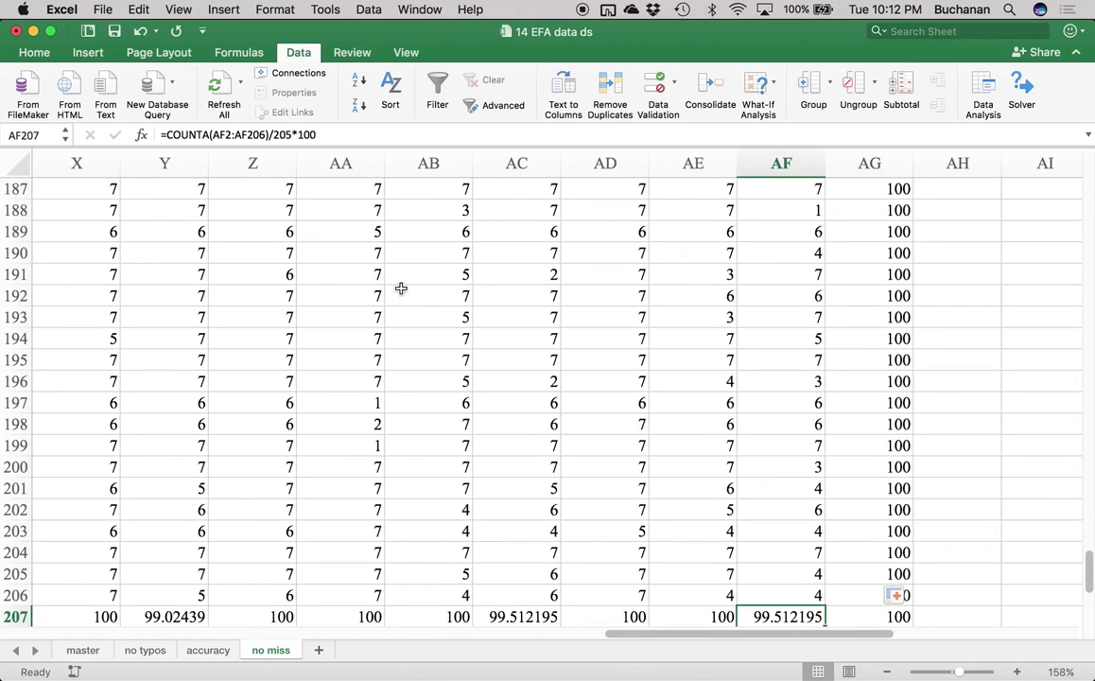
scroll(596, 611, left, 1)
scroll(596, 611, left, 6)
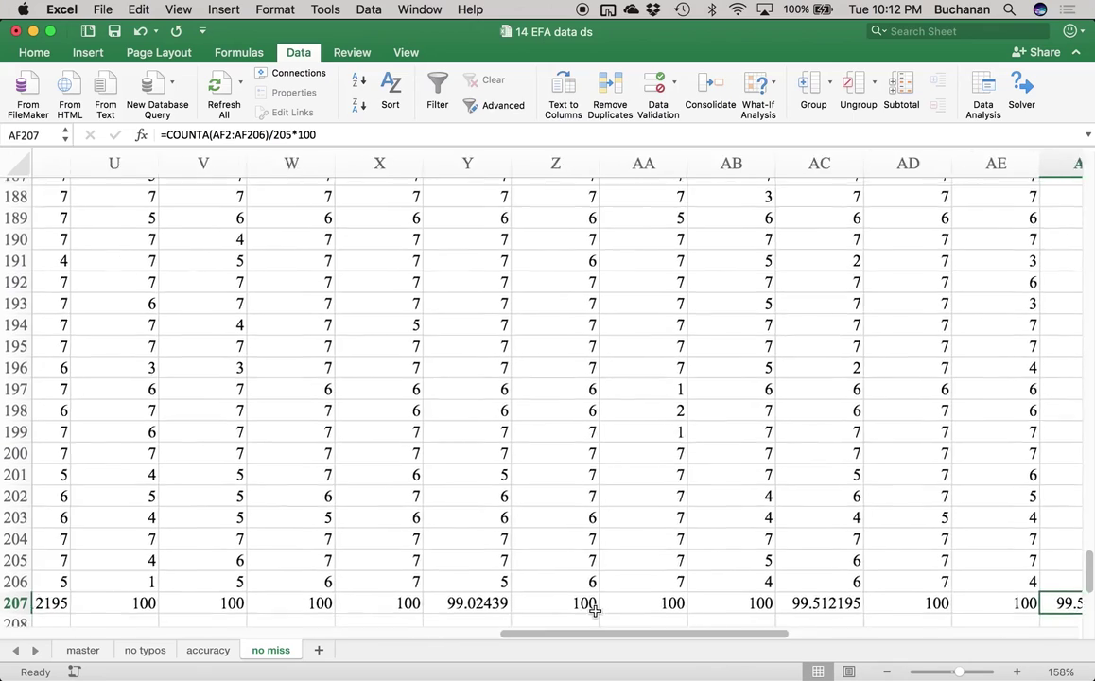
scroll(601, 617, left, 1)
scroll(600, 617, up, 1)
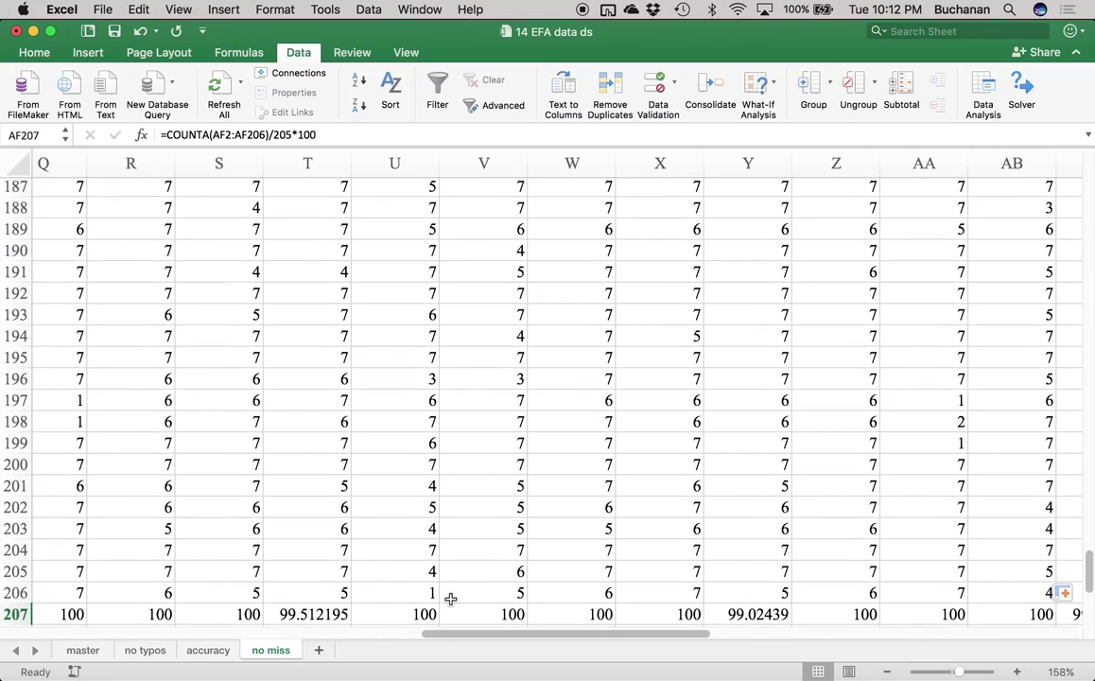
scroll(489, 592, right, 9)
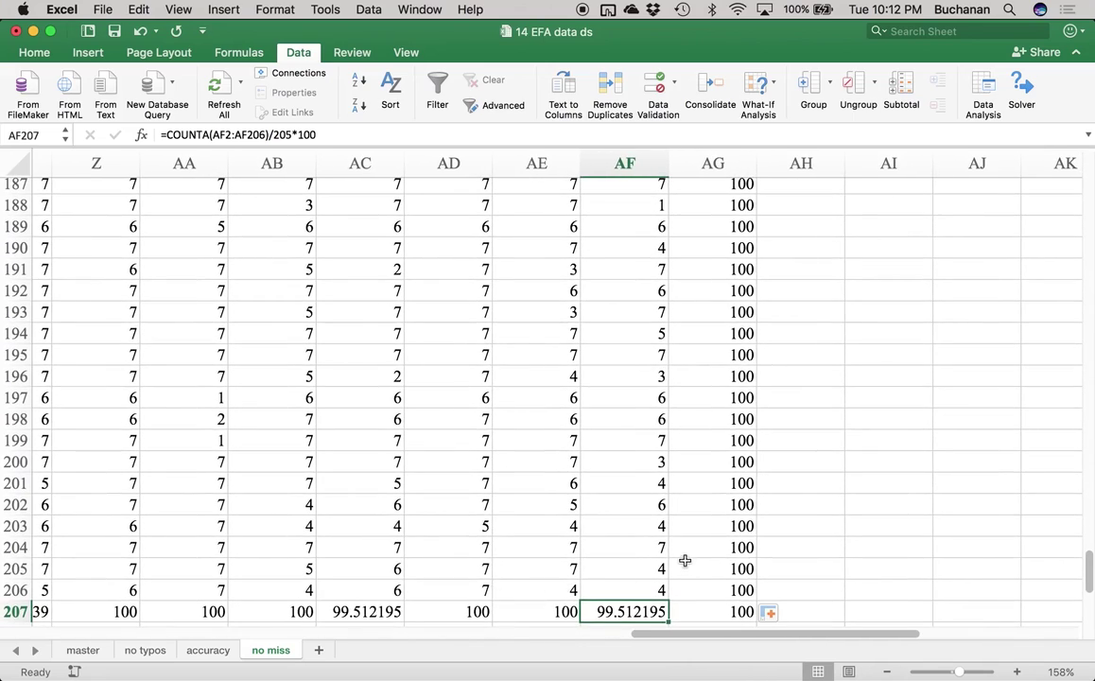
Step: Select the incomplete participants' percent complete values in AG2:AG9 for review
click(686, 557)
key(super+Up)
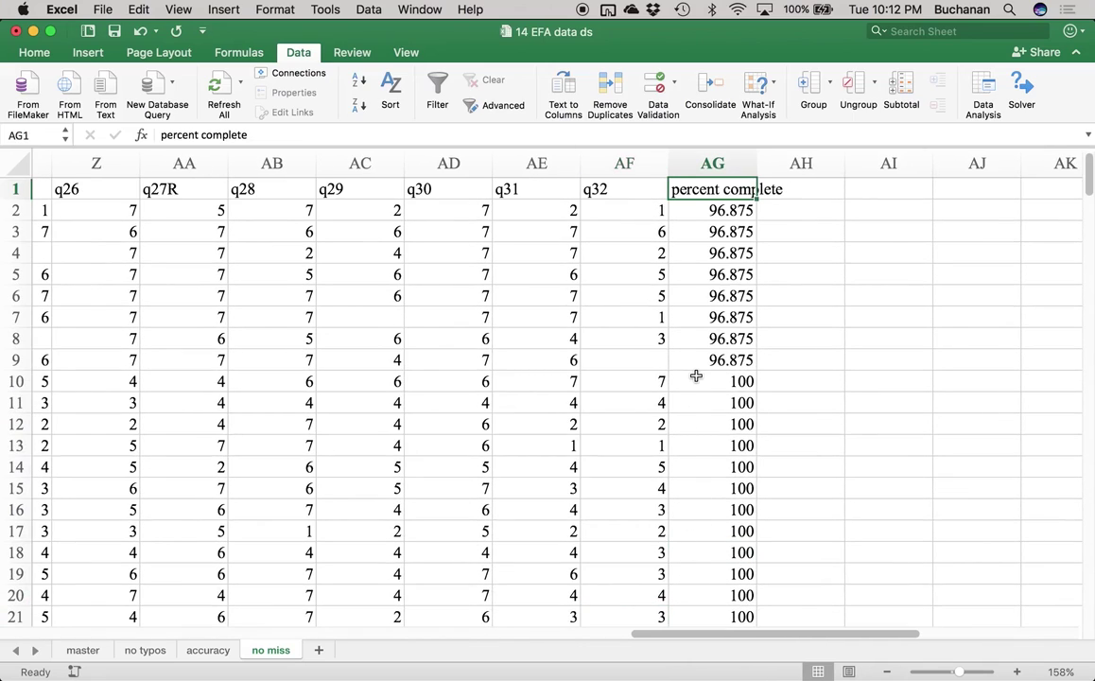
drag(696, 366, 684, 209)
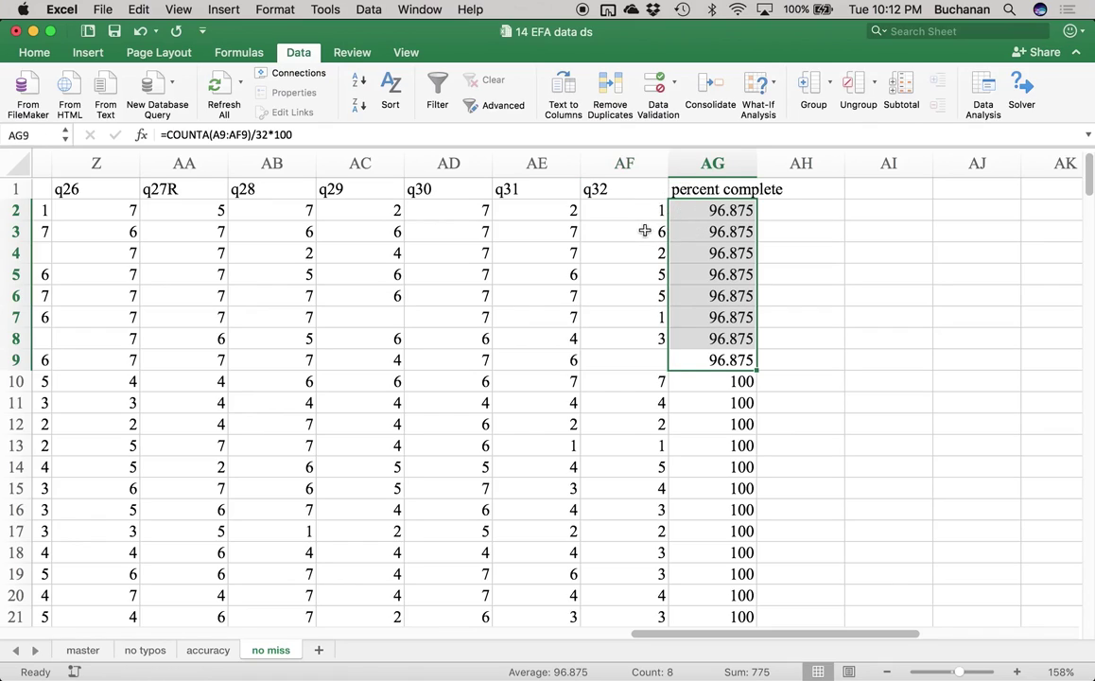
Step: Locate the first participant's missing answer in row 2 and check the average of the q11 column
click(462, 208)
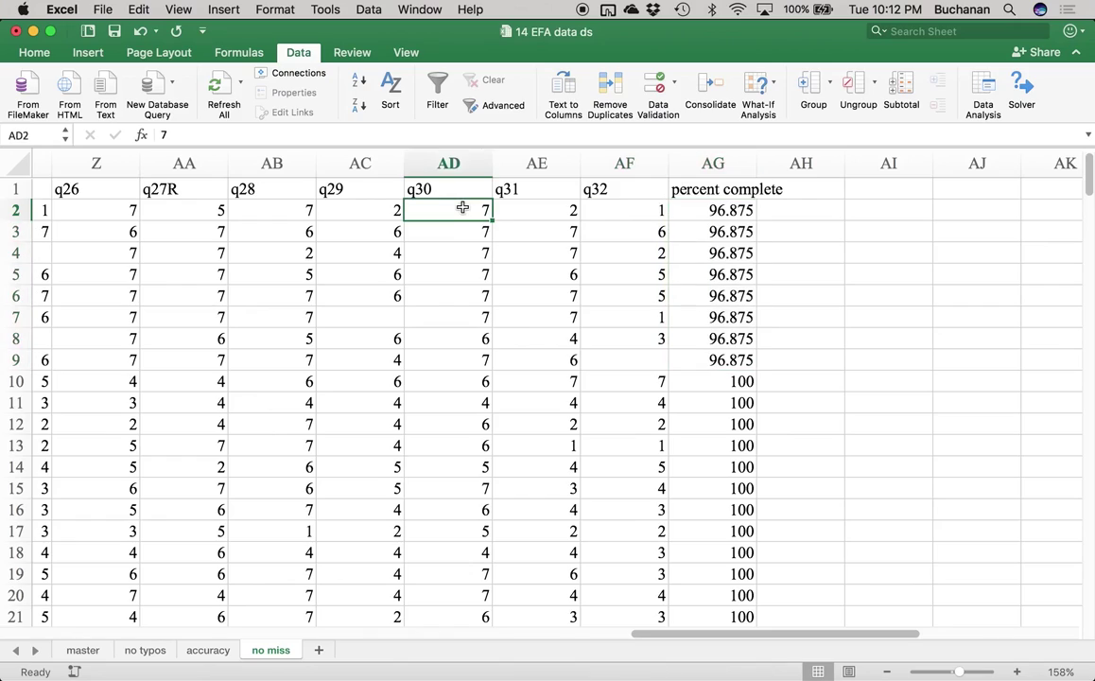
key(Right)
key(Right)
key(Right)
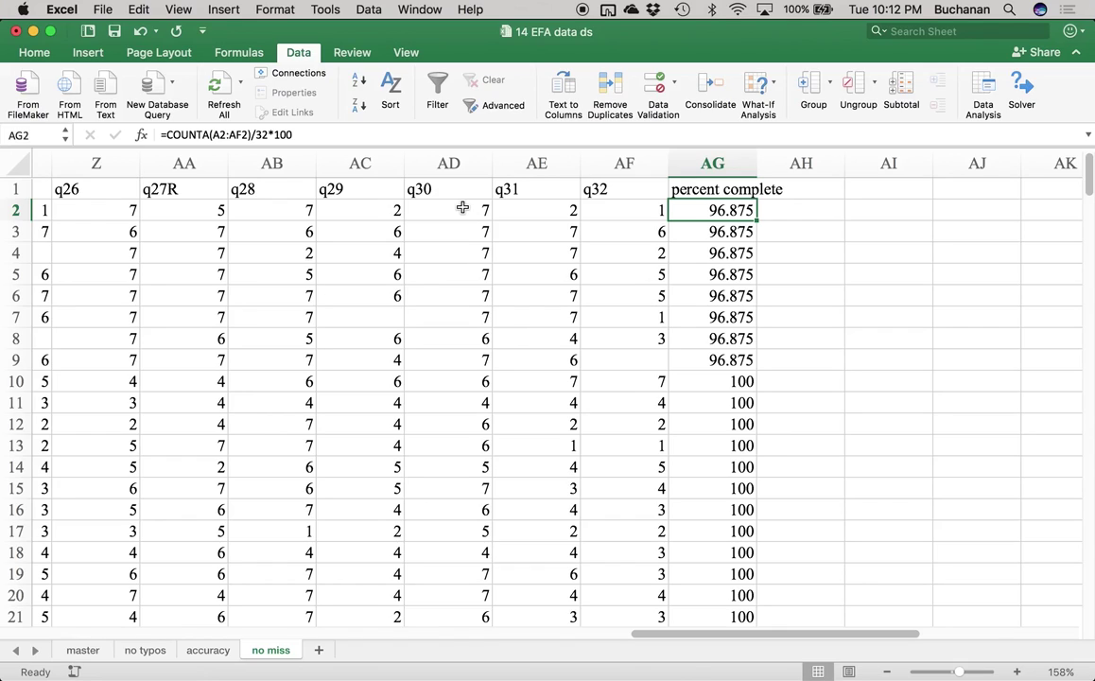
key(ctrl+Left)
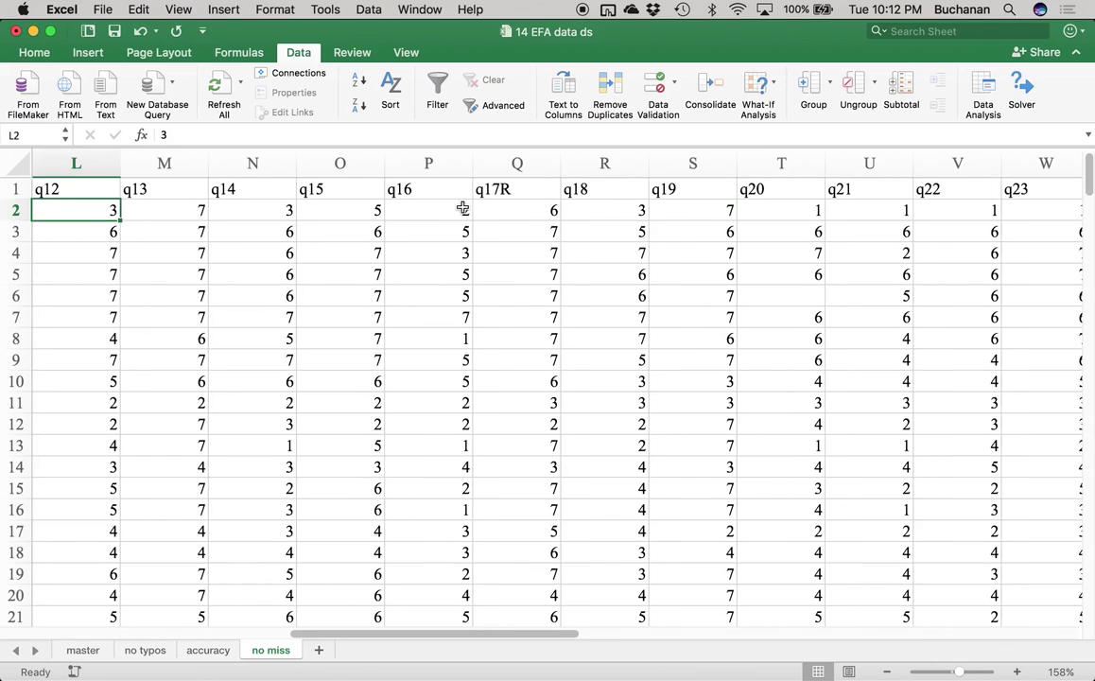
key(Left)
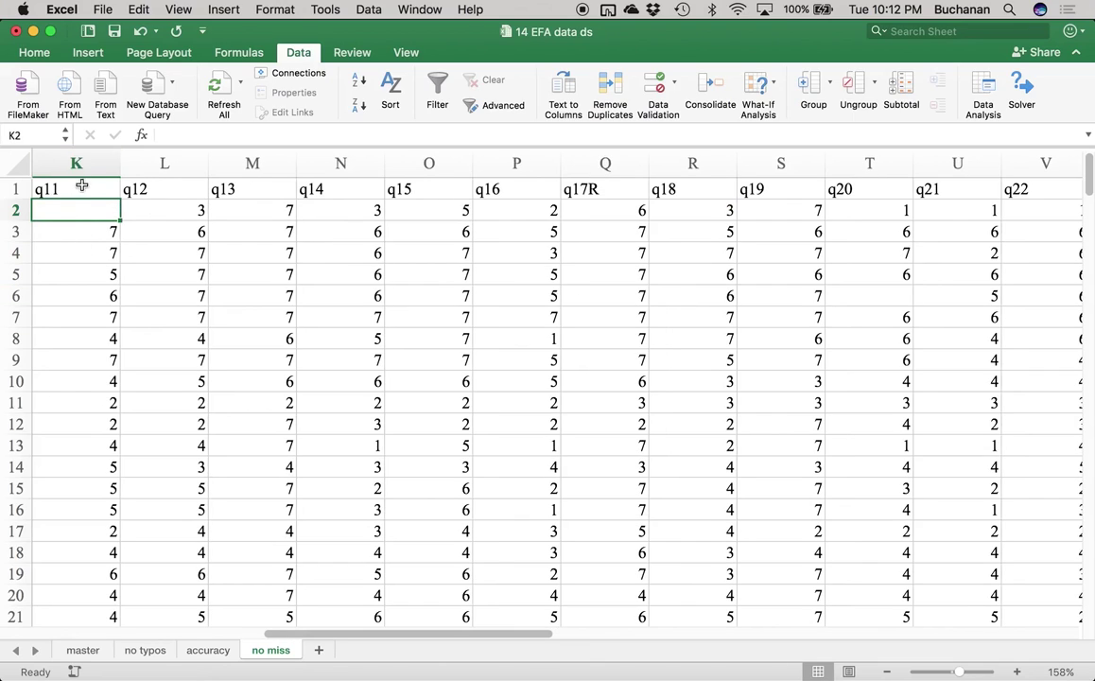
scroll(149, 288, left, 3)
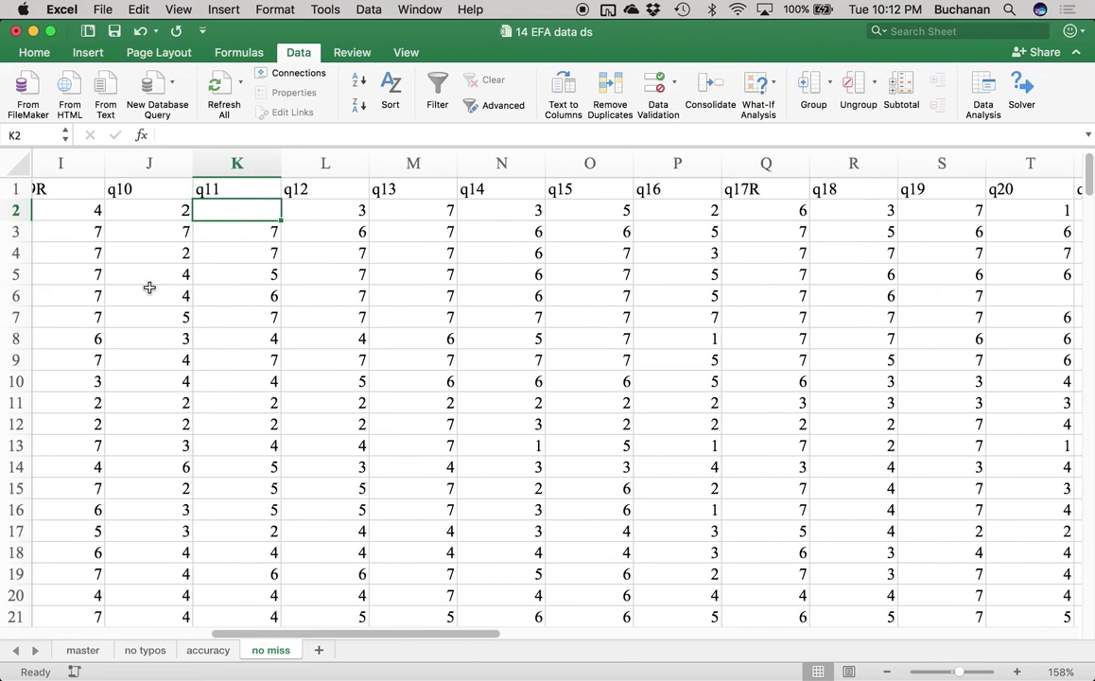
click(237, 163)
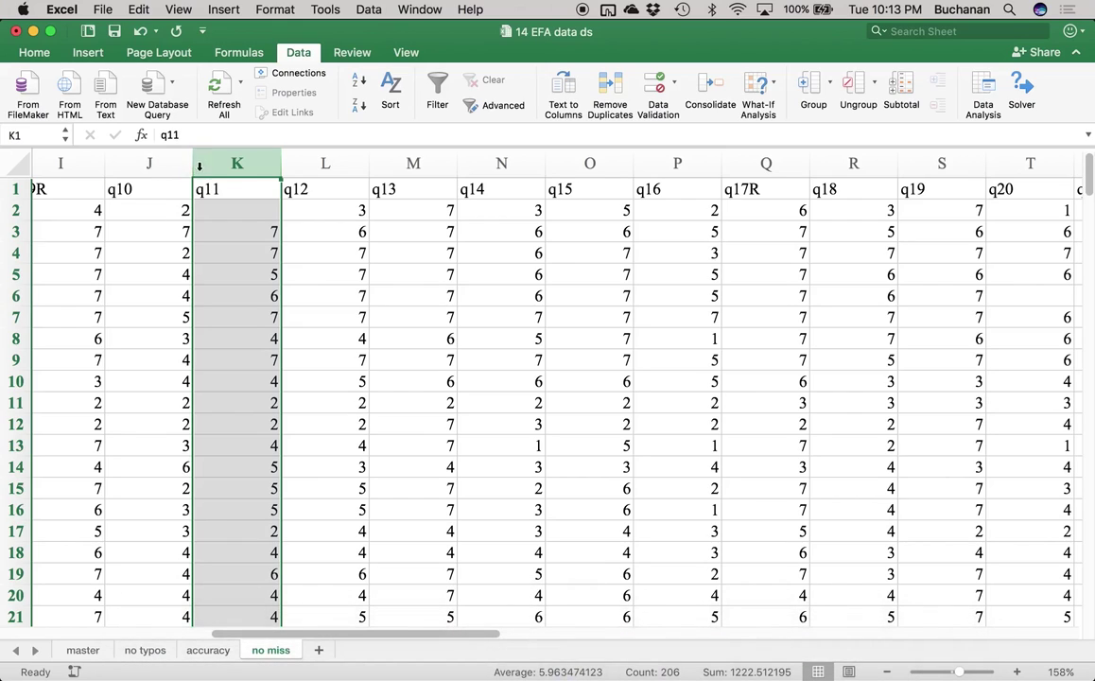
Step: Fill the missing q11 answer in K2 with the column mean 5.96
click(212, 202)
text(5.96)
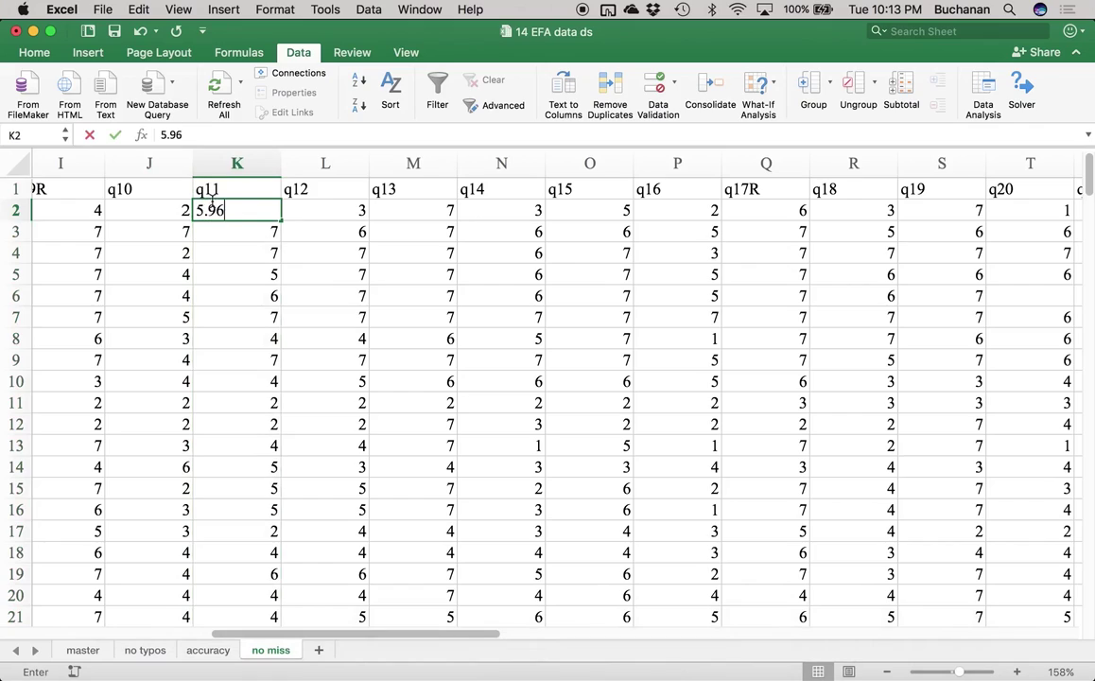
key(Return)
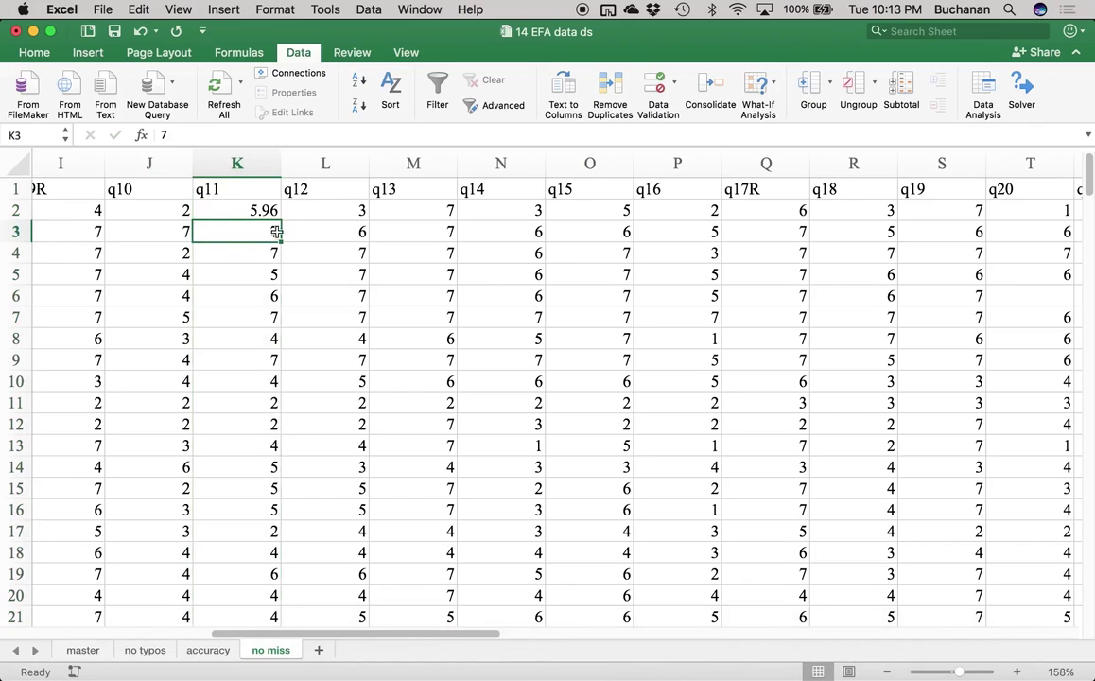
Step: Set the q11 answer in K2 to the whole number 6
click(260, 210)
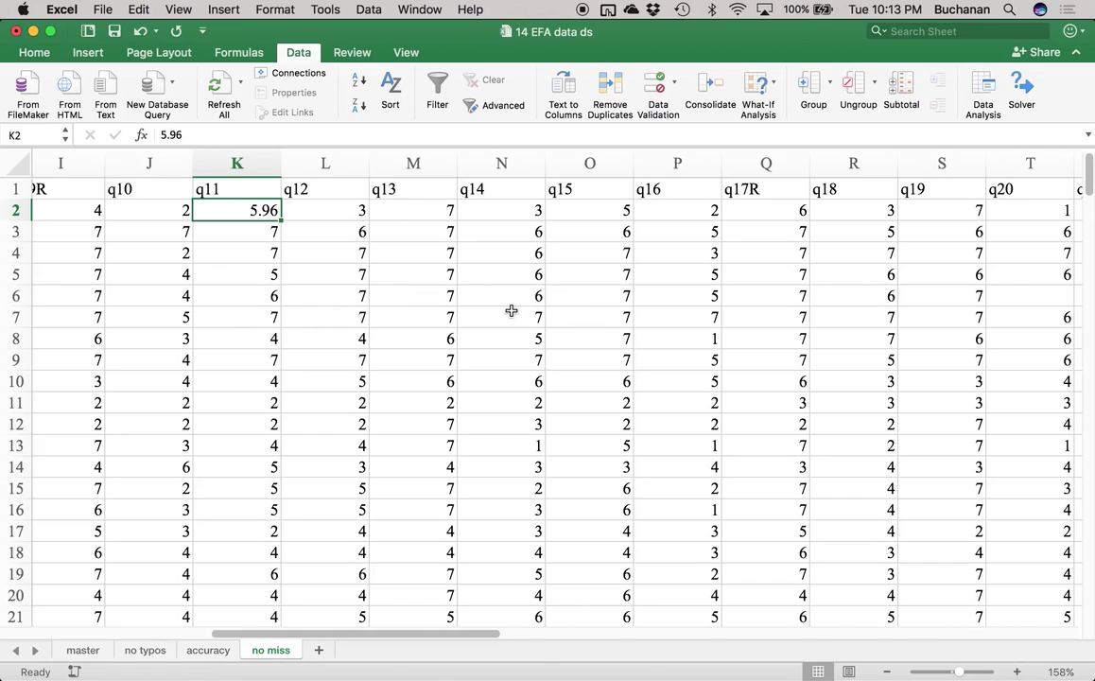
text(6)
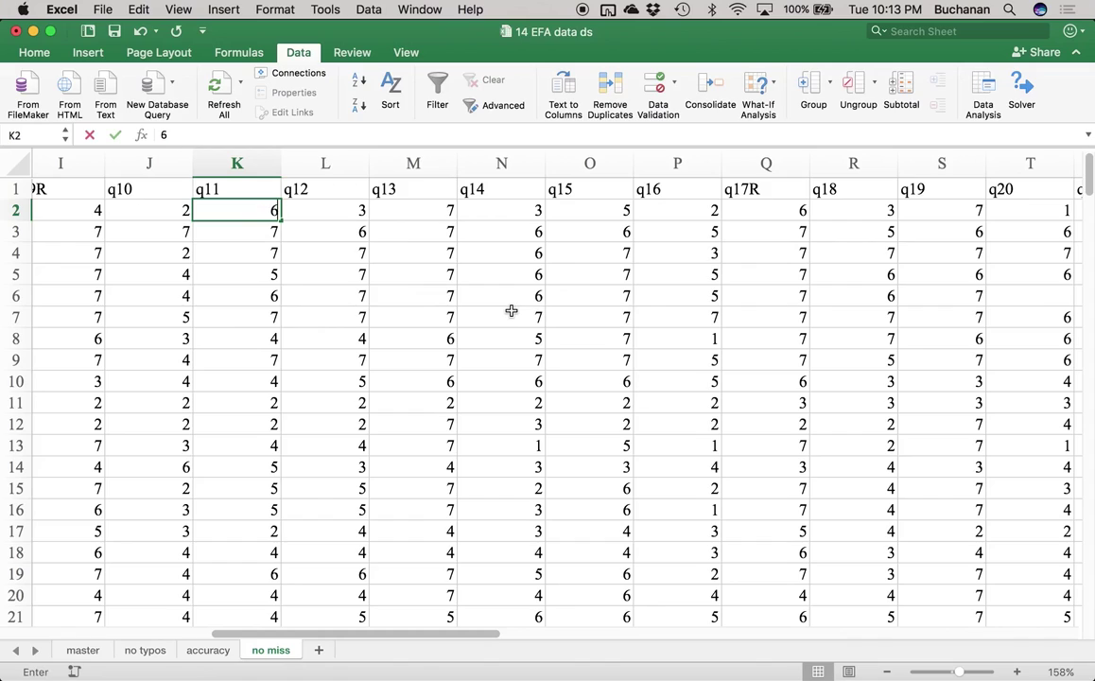
key(Return)
Step: Locate the missing answer of the participant in row 3 and check the average of the q3 column
key(Up)
key(super+Right)
key(Down)
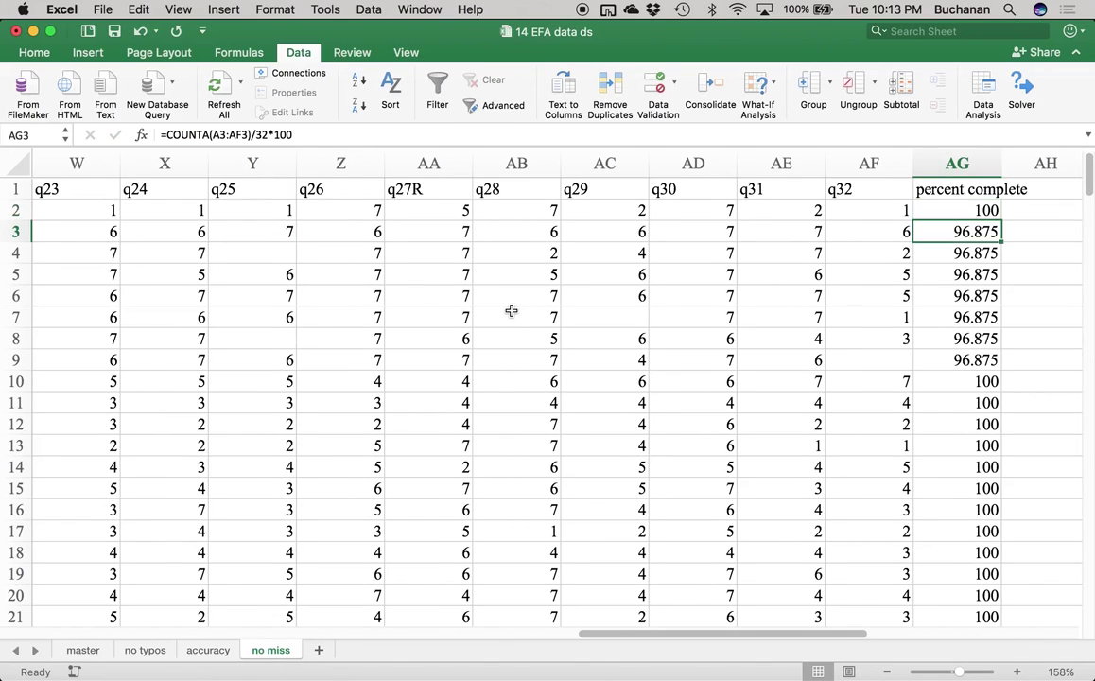
key(super+Left)
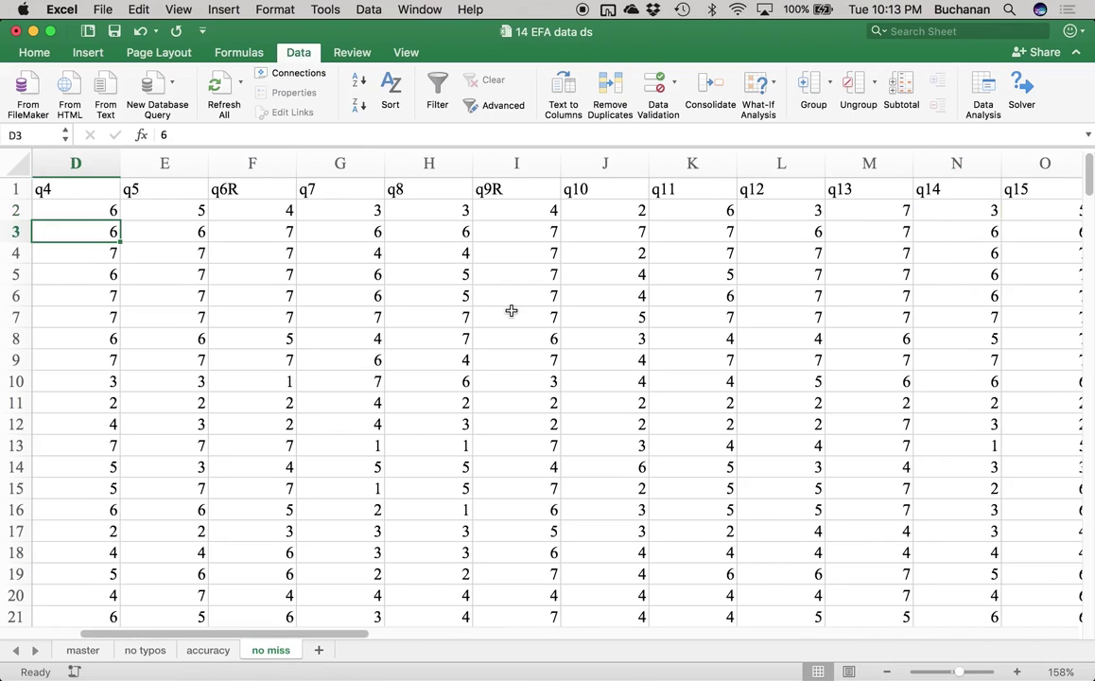
key(Left)
scroll(189, 311, left, 3)
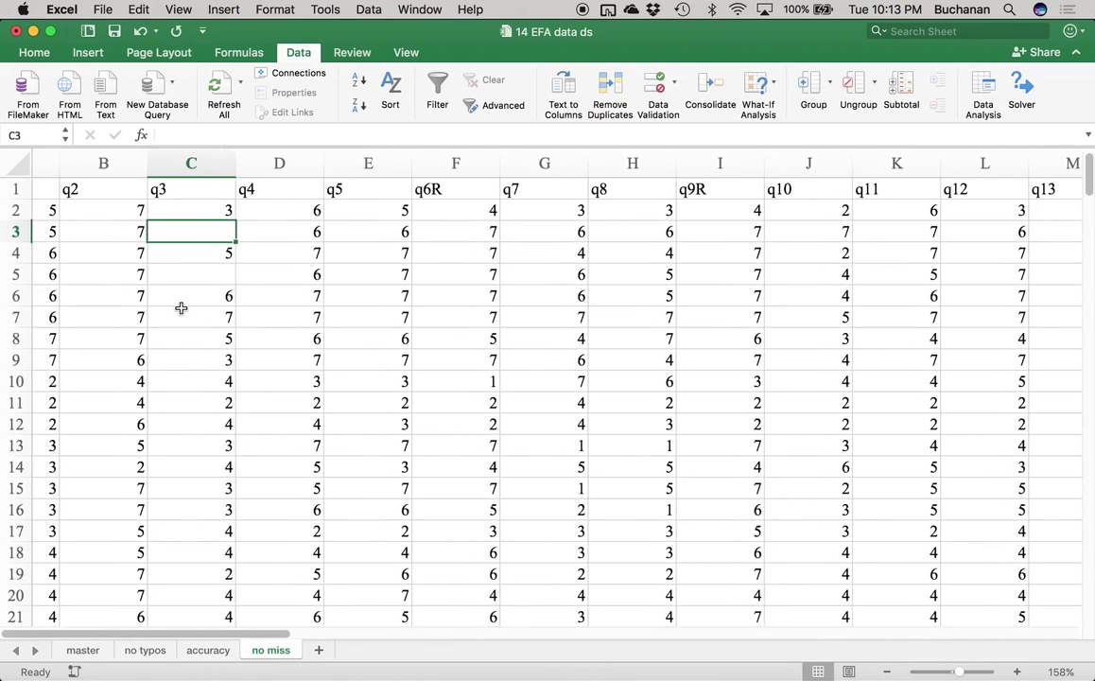
click(205, 162)
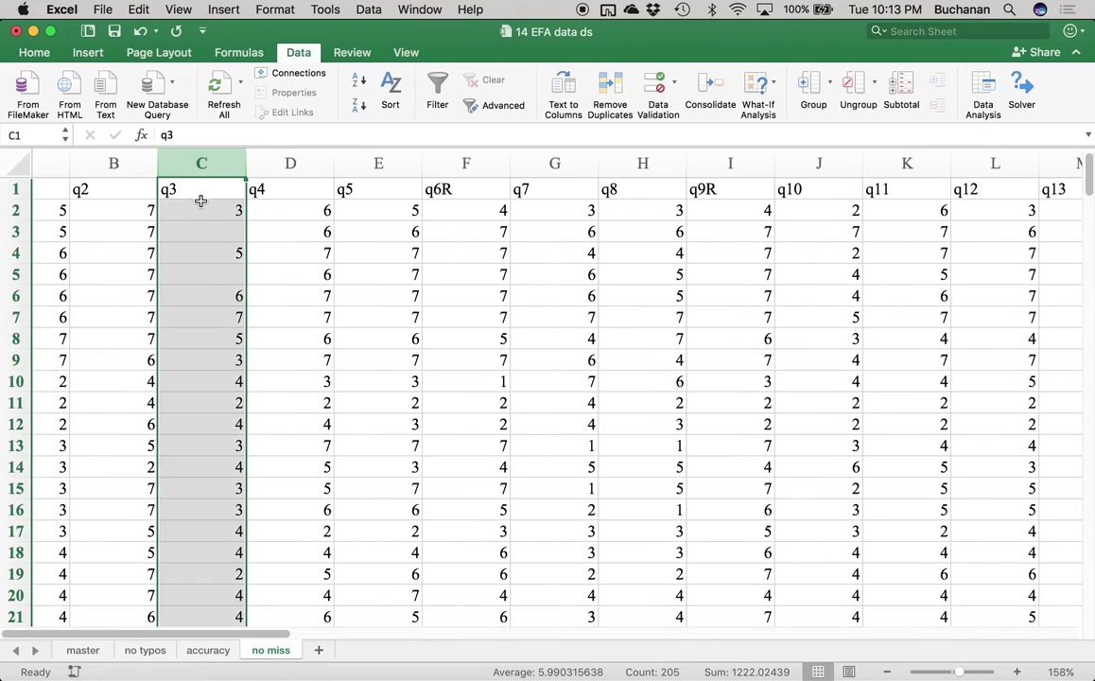
Step: Fill the missing q3 answer in C3 with the column mean 5.99
click(209, 230)
text(5.99)
key(Return)
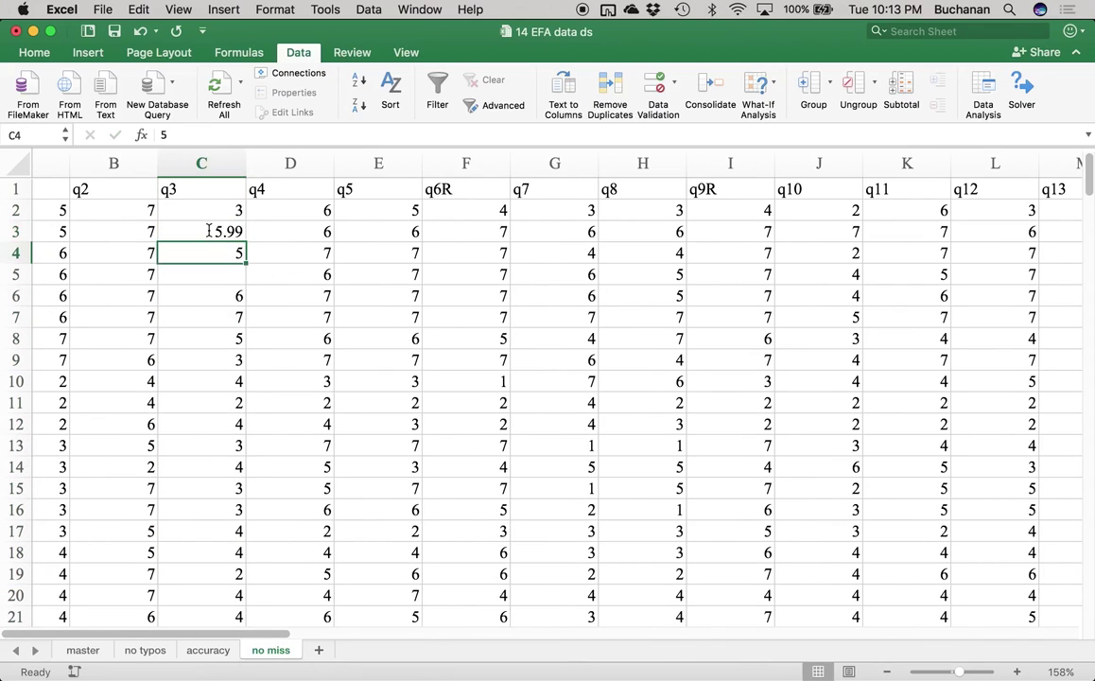
Step: Set the q3 answer in C3 to 6 and fill the missing q3 answer in C5 with 6
click(209, 230)
text(6)
key(Return)
key(Return)
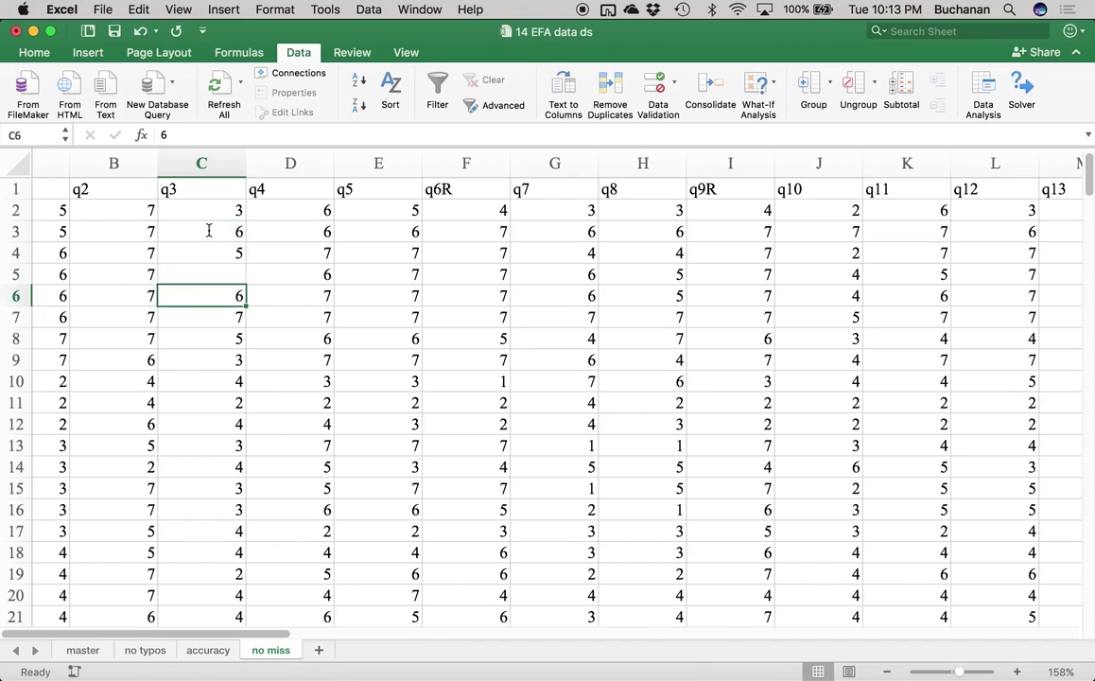
text(6)
key(ctrl+Return)
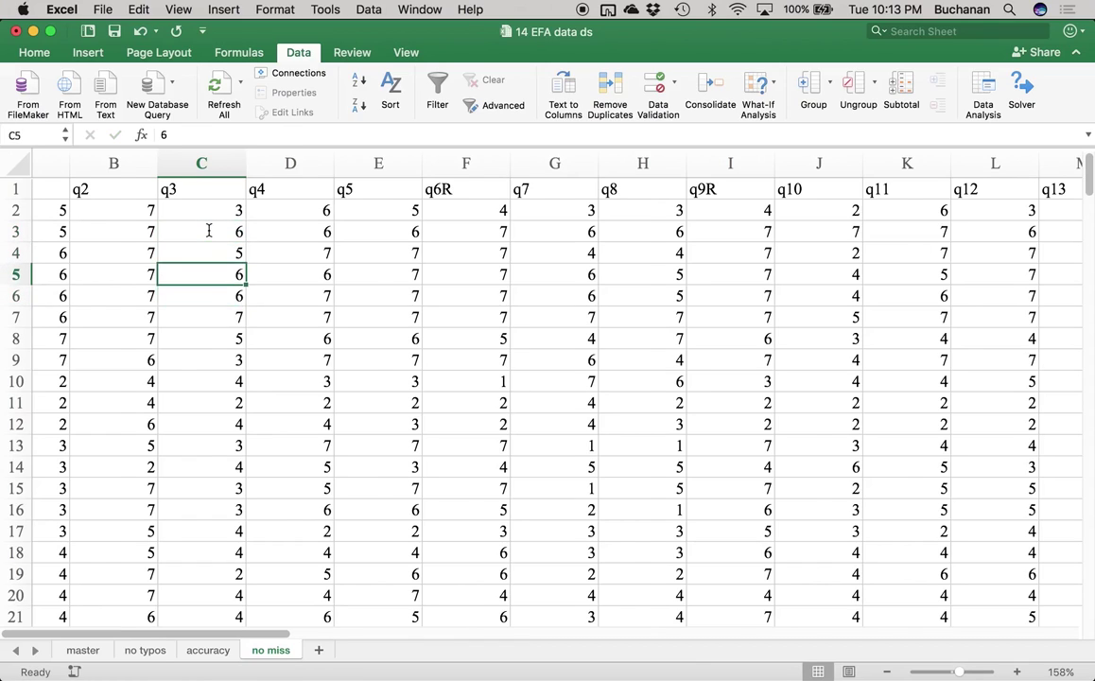
Step: Find the missing answer in row 4, check the q25 column average and fill Y4 with the rounded mean 6
key(ctrl+Right)
key(Up)
key(ctrl+Left)
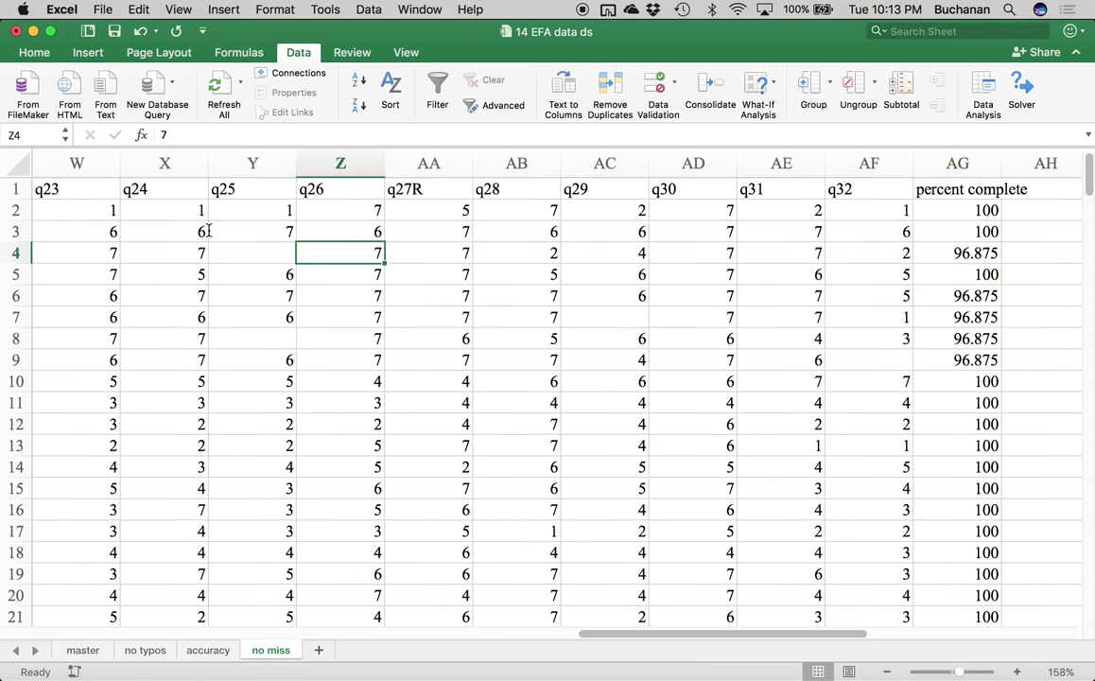
key(Left)
click(259, 162)
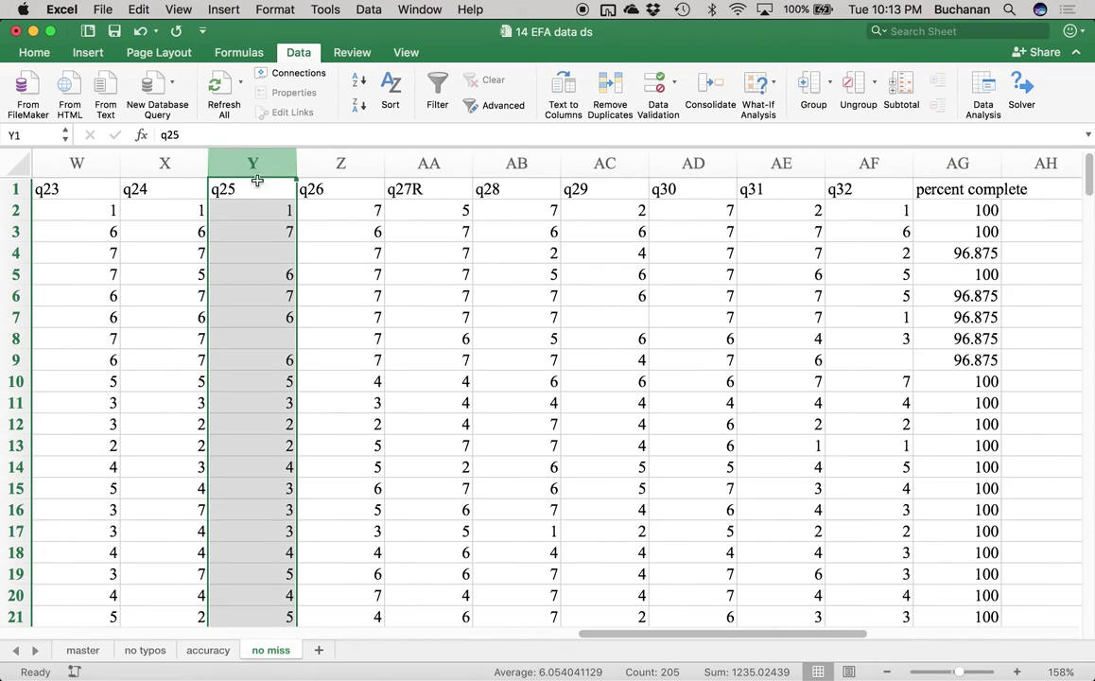
click(244, 256)
text(6)
key(Return)
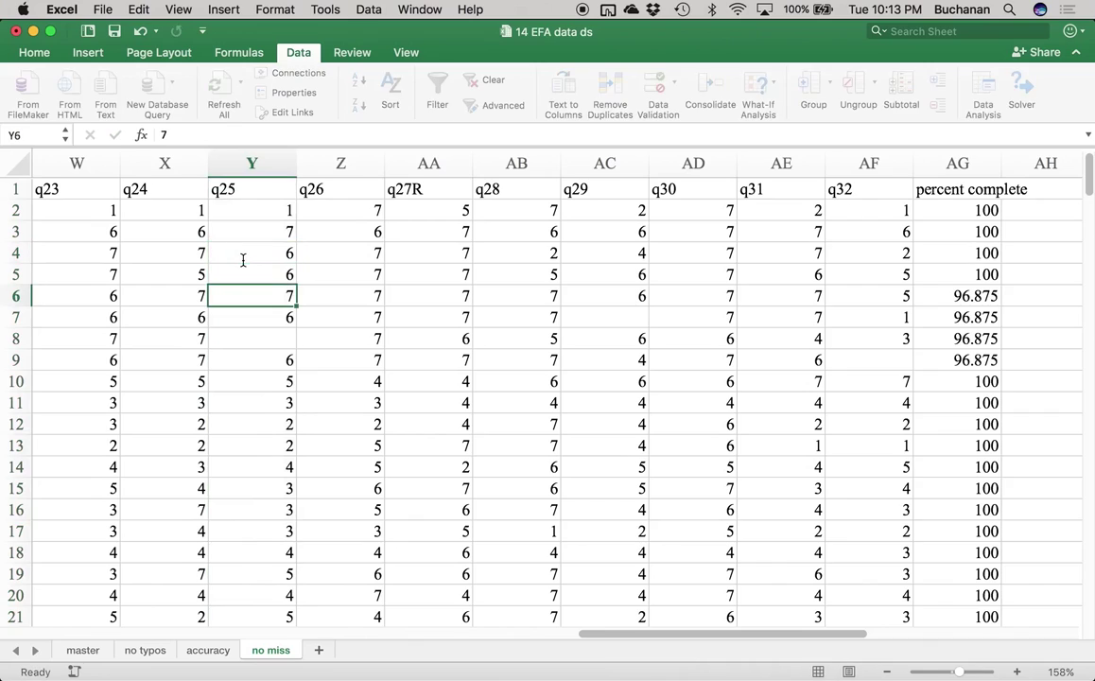
Step: Fill the other missing q25 answer, in Y8, with 6
key(Down)
key(Down)
key(Down)
text(6)
key(Tab)
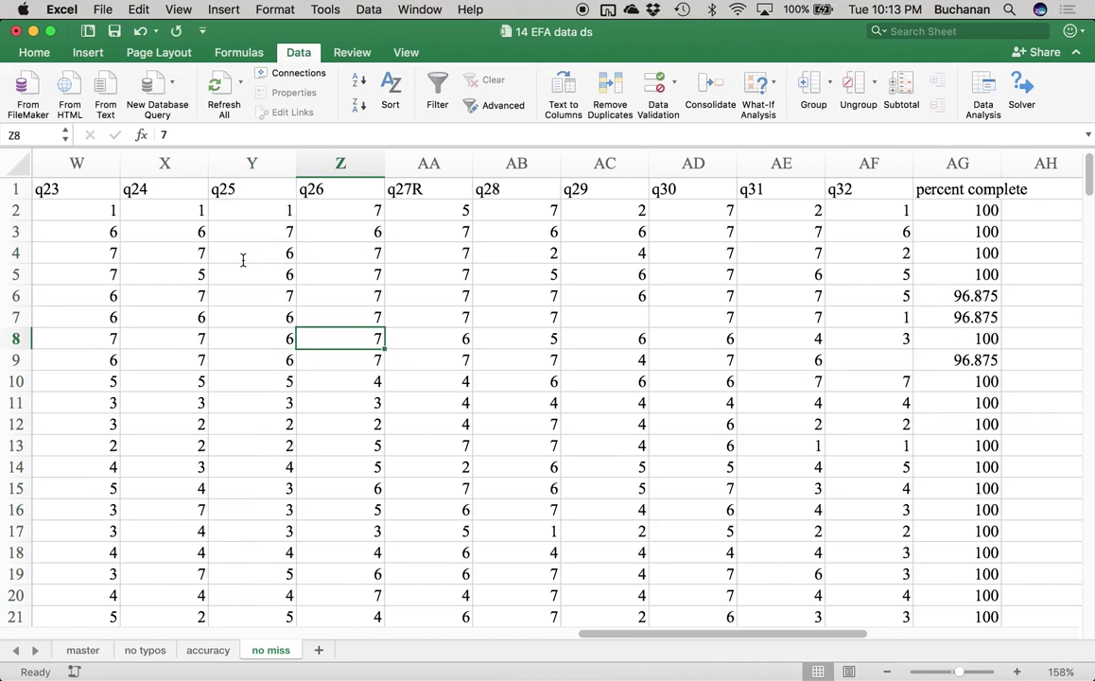
Step: Find the missing answer in row 6, check the q20 column average and fill T6 with the rounded mean 6
key(ctrl+Right)
key(Up)
key(Up)
key(ctrl+Left)
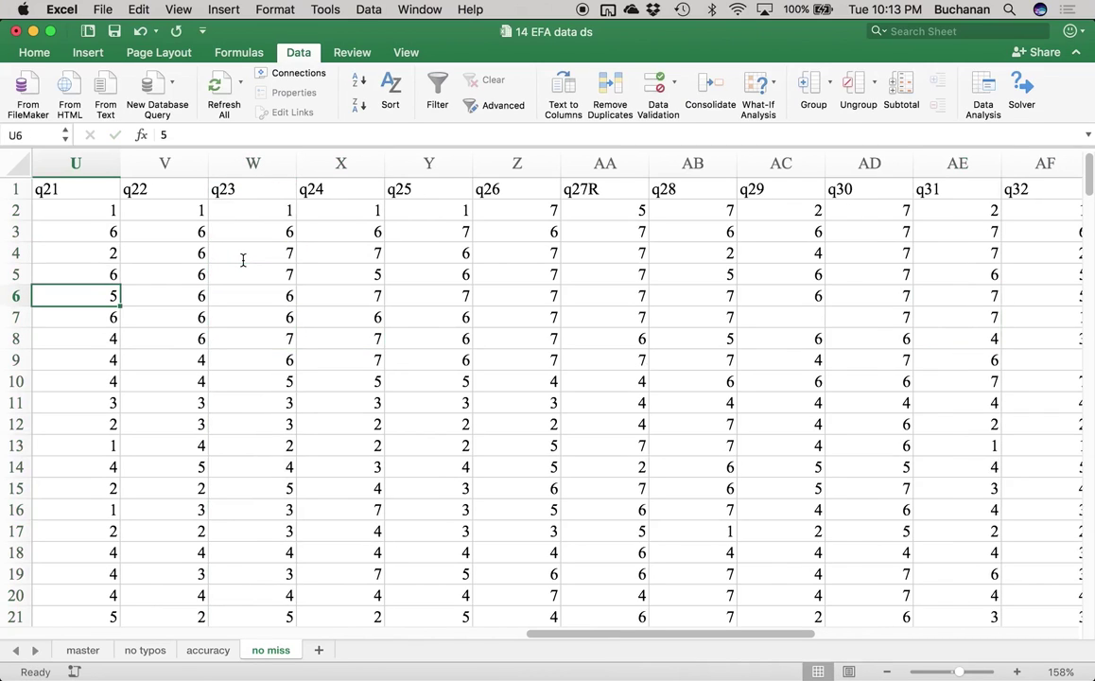
key(Left)
click(75, 168)
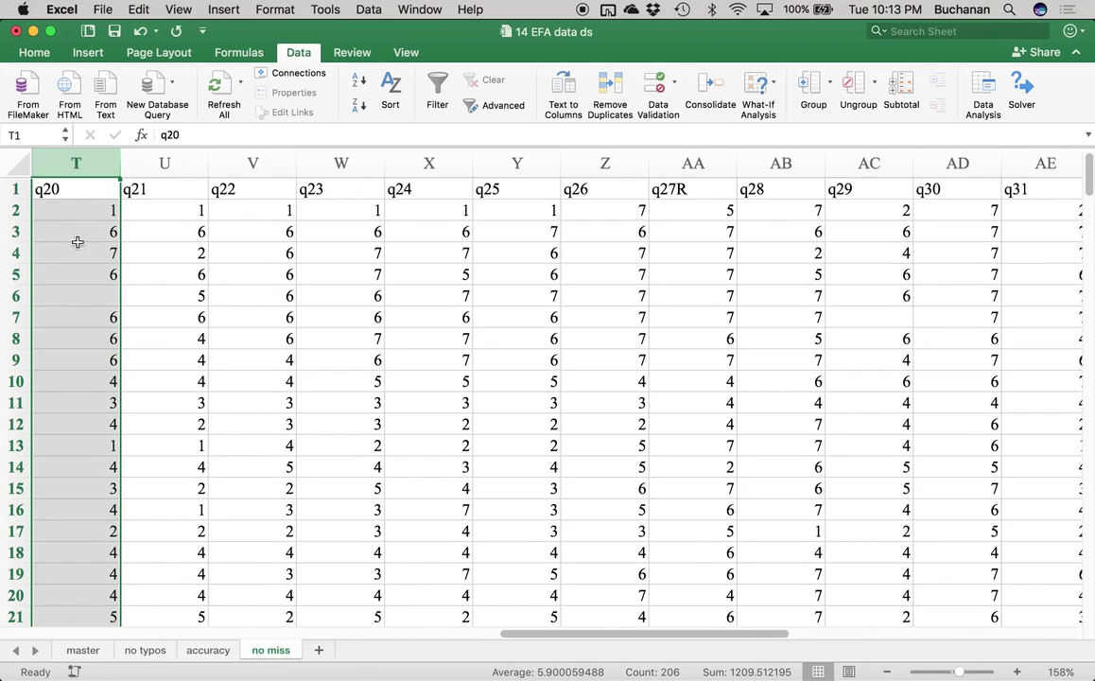
click(72, 297)
text(6)
key(Tab)
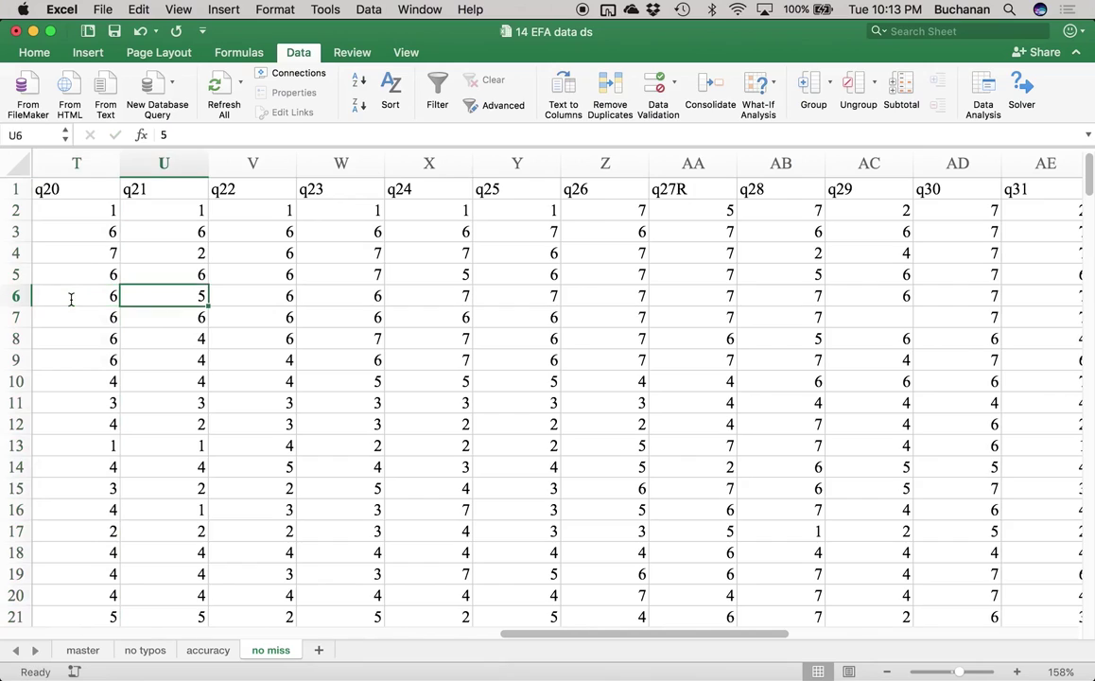
Step: Find the missing answer in row 7, check the q29 column average and fill AC7 with 6
key(ctrl+Right)
key(Down)
key(ctrl+Left)
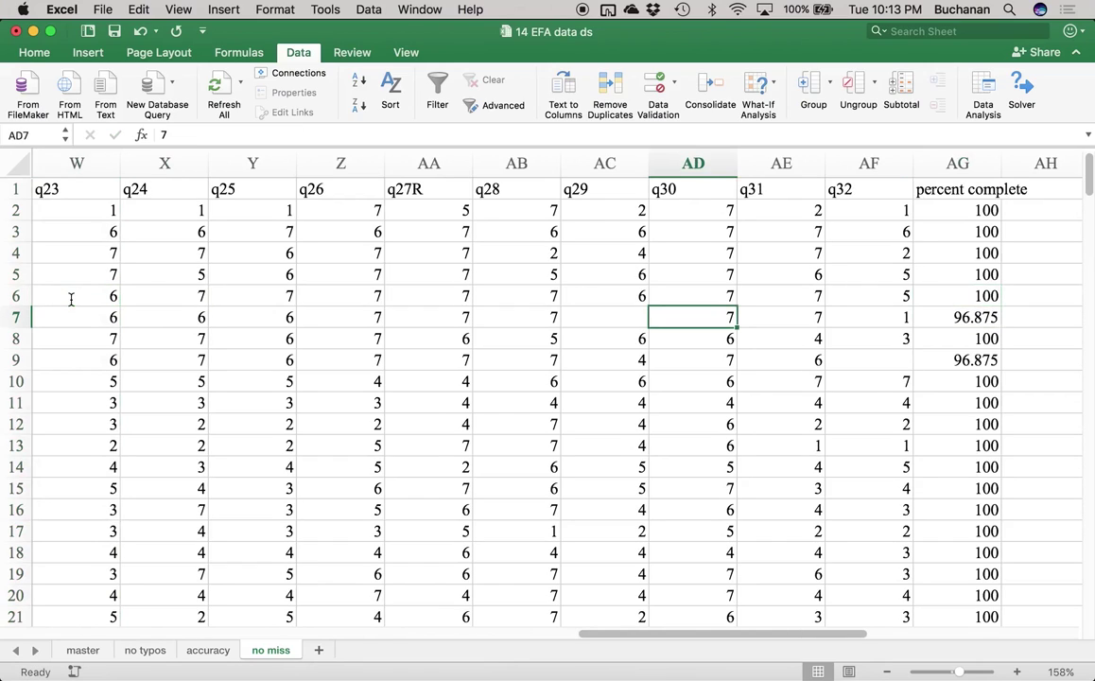
click(628, 160)
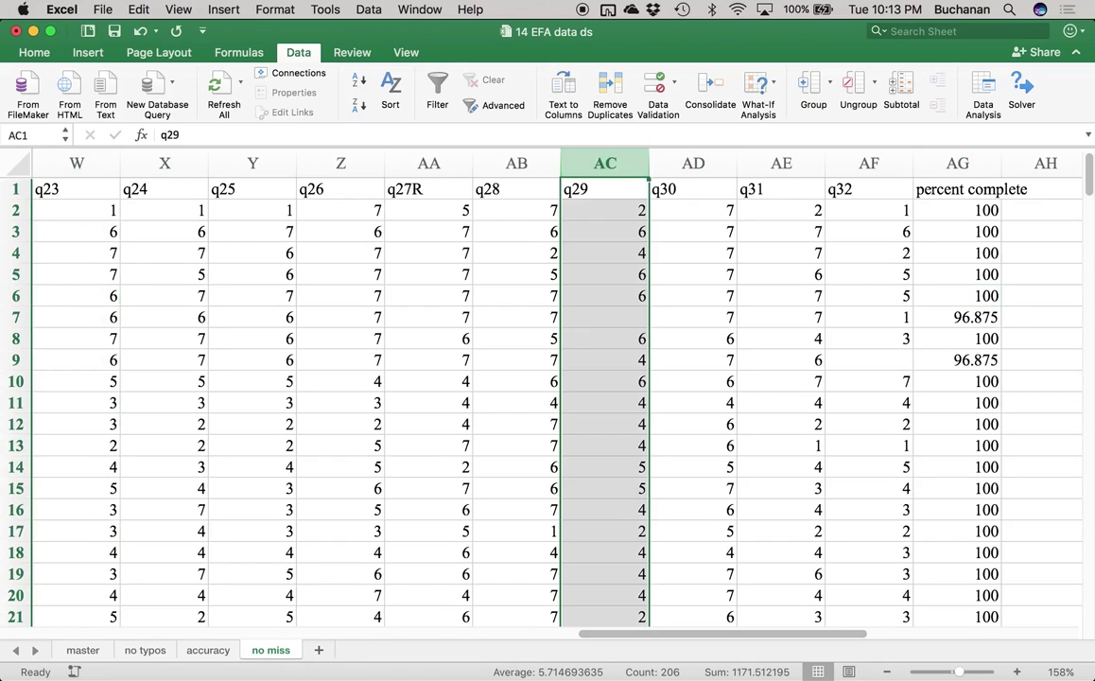
click(612, 316)
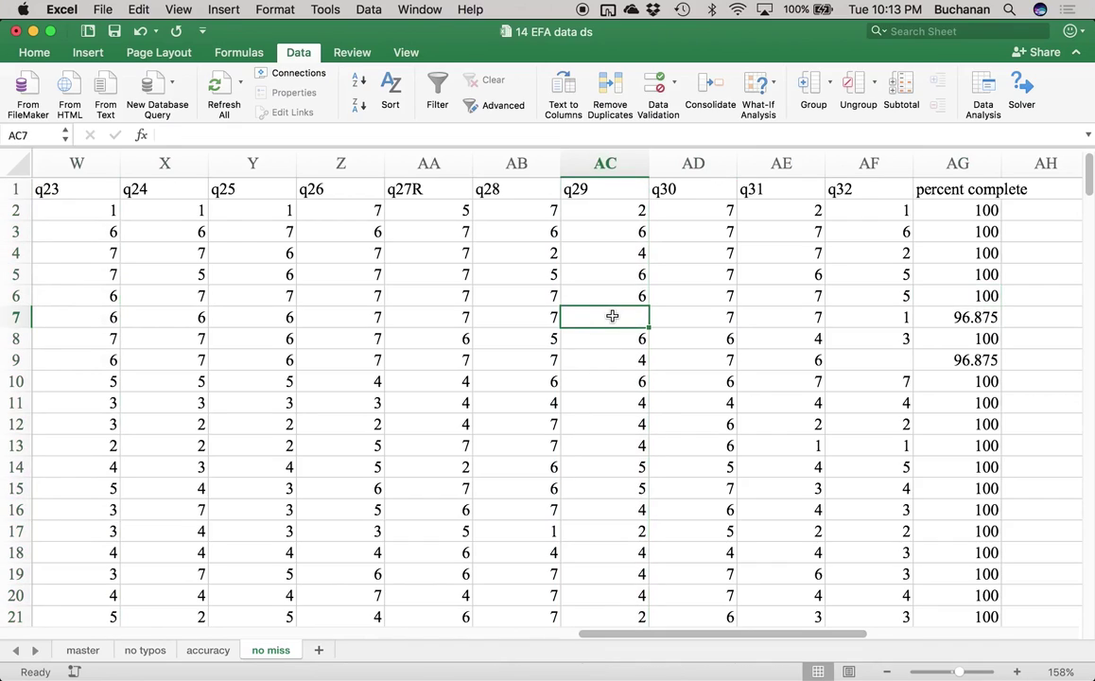
text(6)
key(Return)
Step: Go to the missing q32 answer in row 9, check the column average and fill AF9 with the rounded mean 4
key(Return)
key(Right)
key(Right)
key(Right)
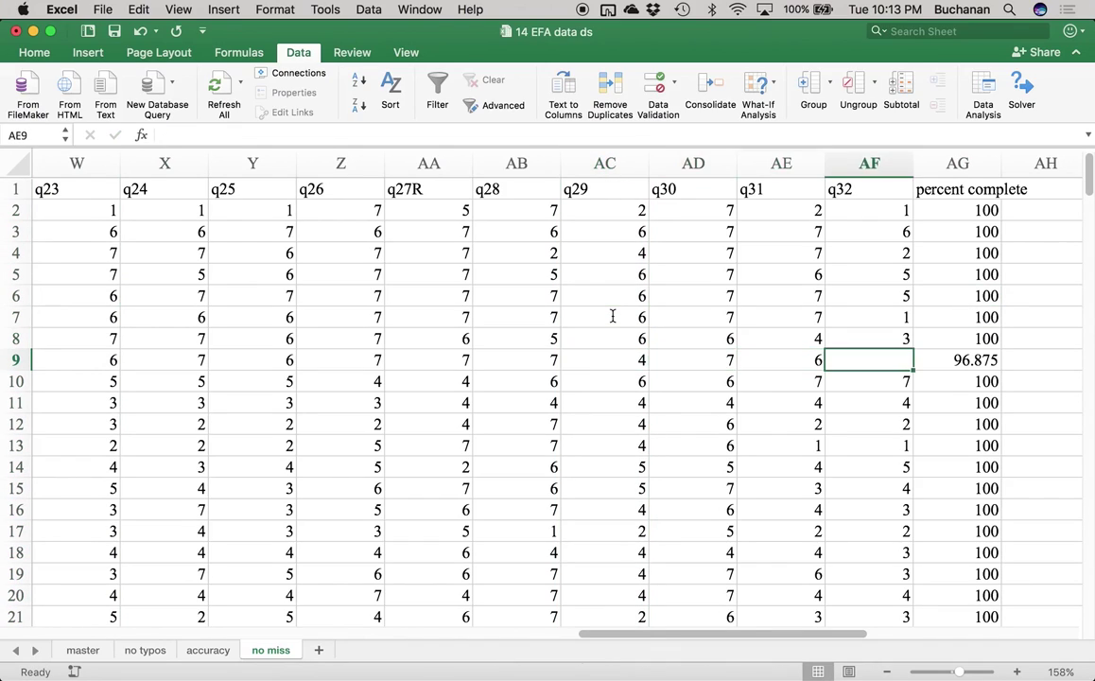
key(Right)
click(897, 173)
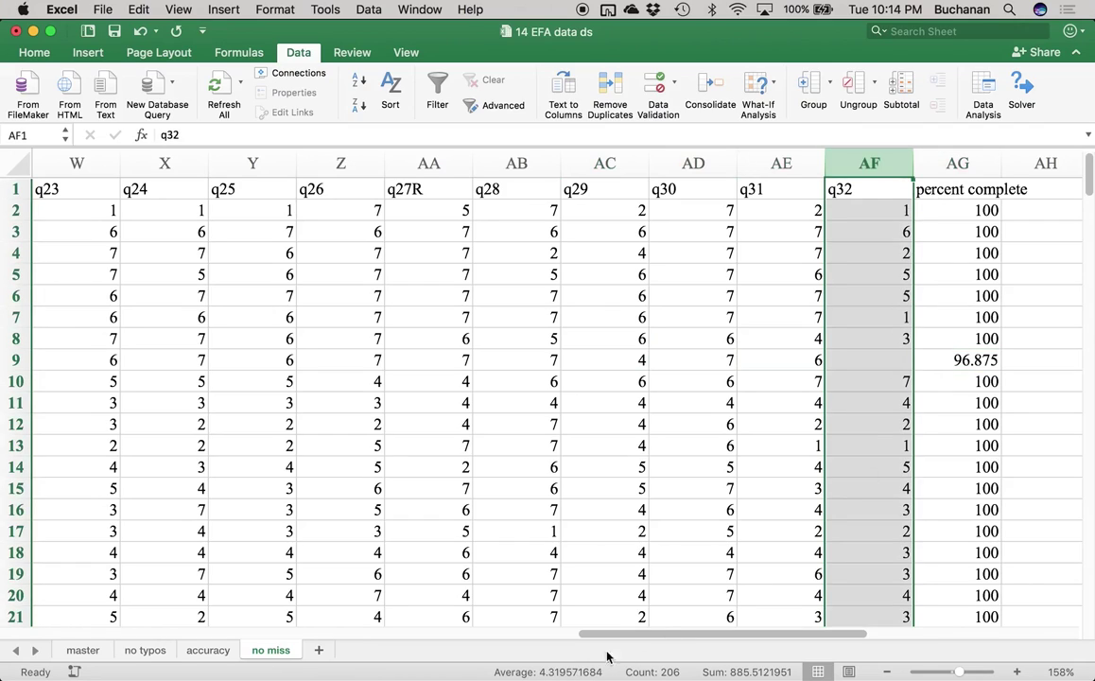
click(887, 364)
text(3)
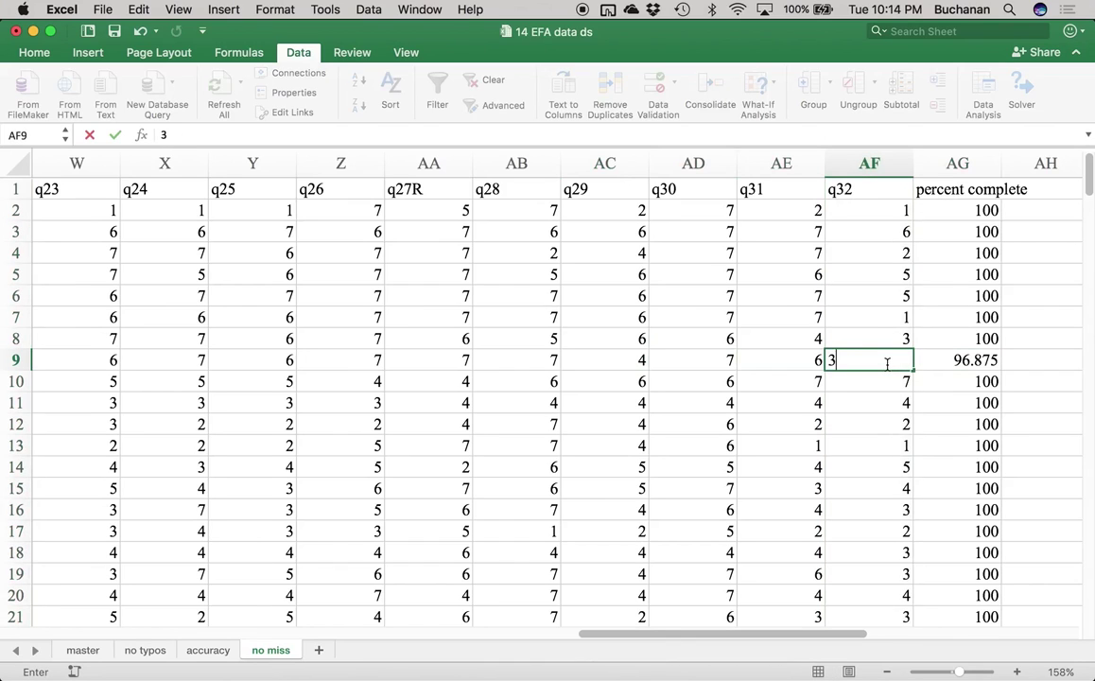
key(BackSpace)
text(4)
key(Return)
Step: Examine the percent complete column for participants who still have missing answers
click(965, 289)
scroll(968, 331, down, 10)
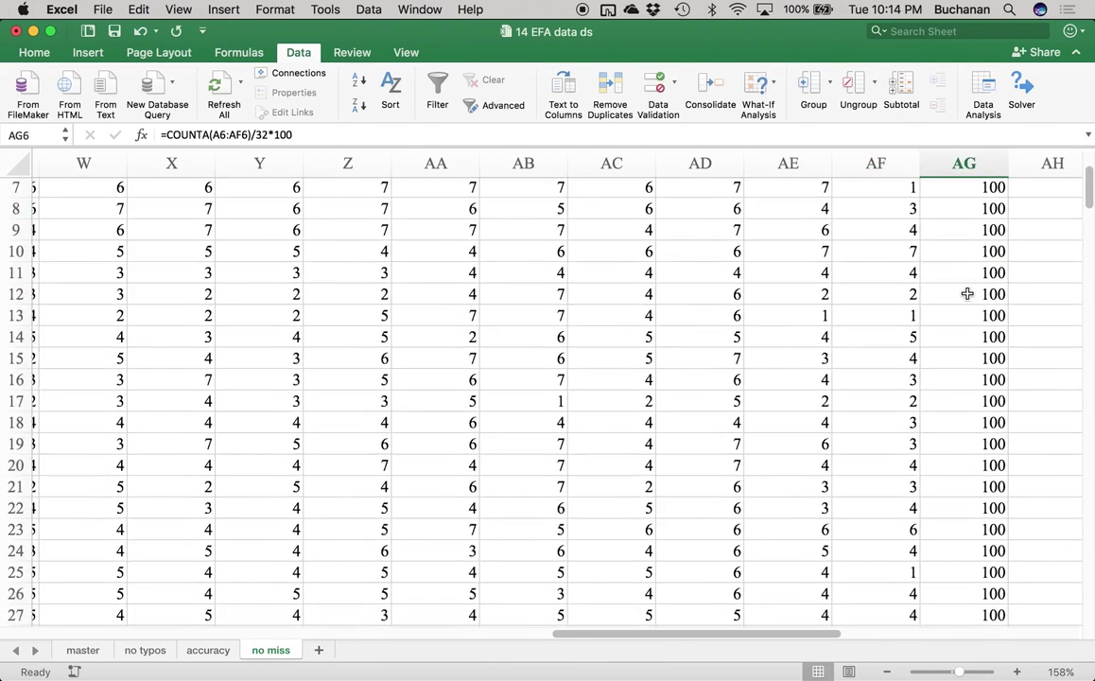
scroll(966, 294, down, 8)
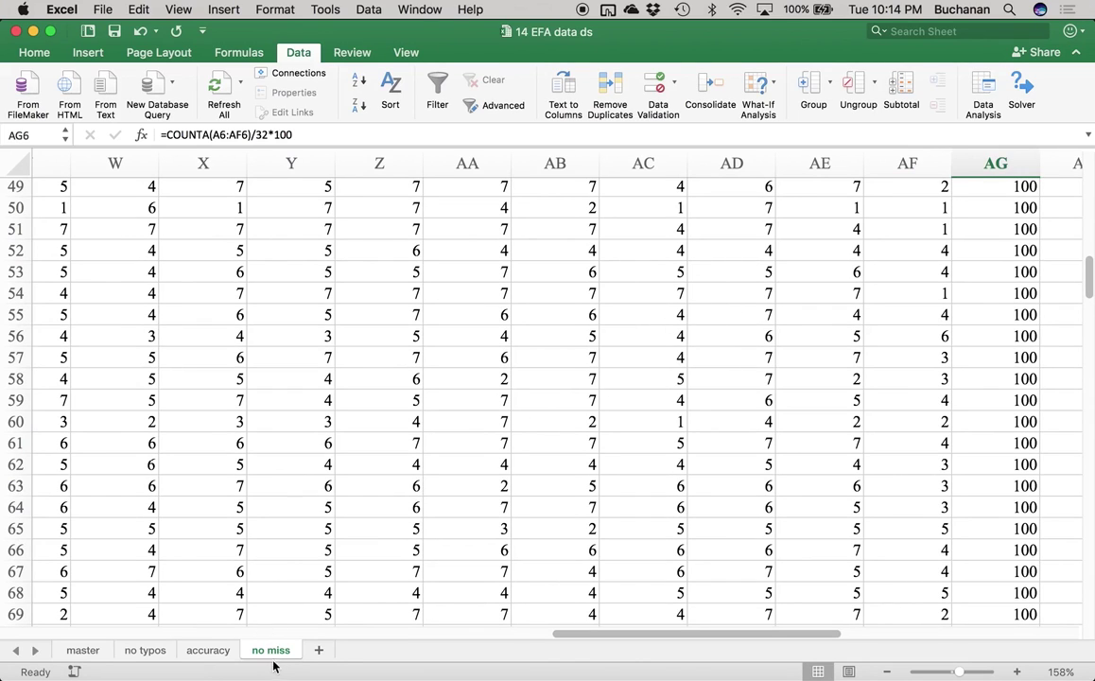
key(ctrl+Up)
click(819, 508)
Step: Add a new worksheet after the no miss sheet and name it "no out"
click(319, 651)
double_click(320, 652)
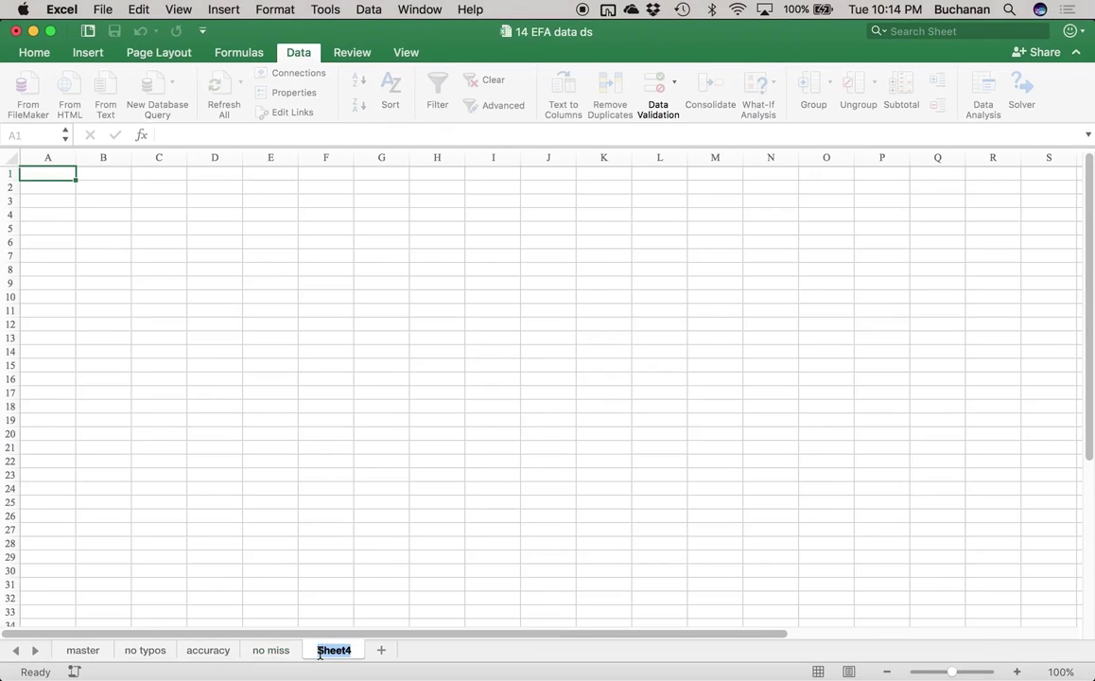
click(274, 650)
click(330, 650)
double_click(329, 650)
text(outliers)
key(BackSpace)
key(BackSpace)
key(BackSpace)
key(BackSpace)
key(BackSpace)
key(BackSpace)
key(BackSpace)
text(oo out)
key(Return)
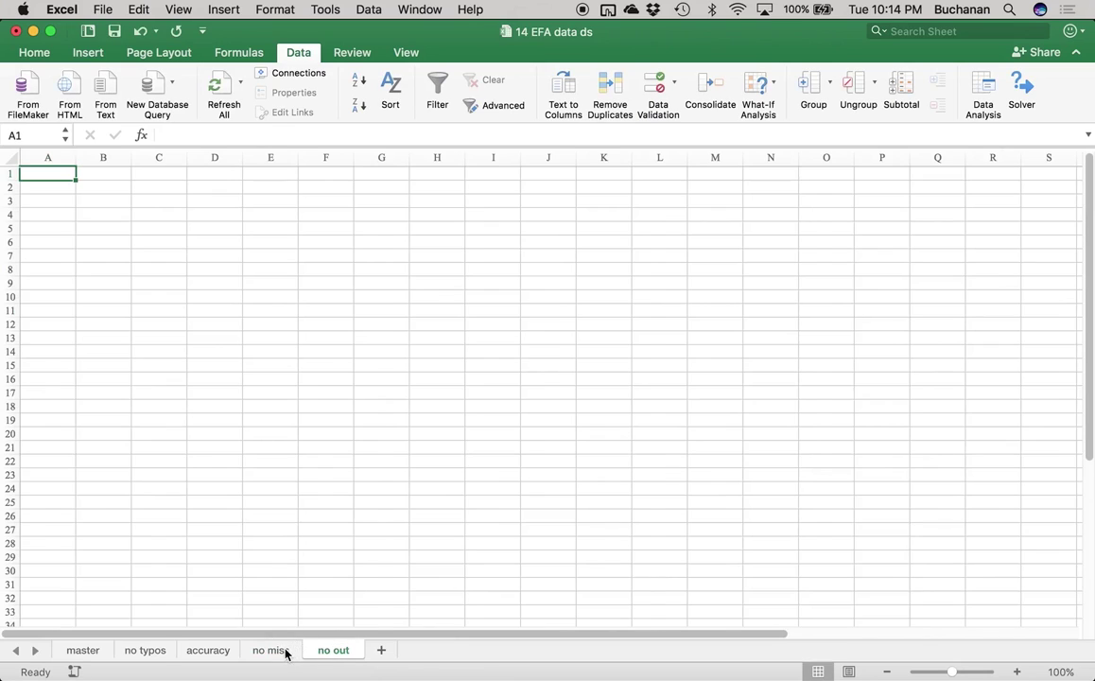
Step: Copy the q1 to q32 responses with headers, A1:AF206, from the no miss sheet into the no out sheet
click(270, 650)
click(99, 205)
key(super+Up)
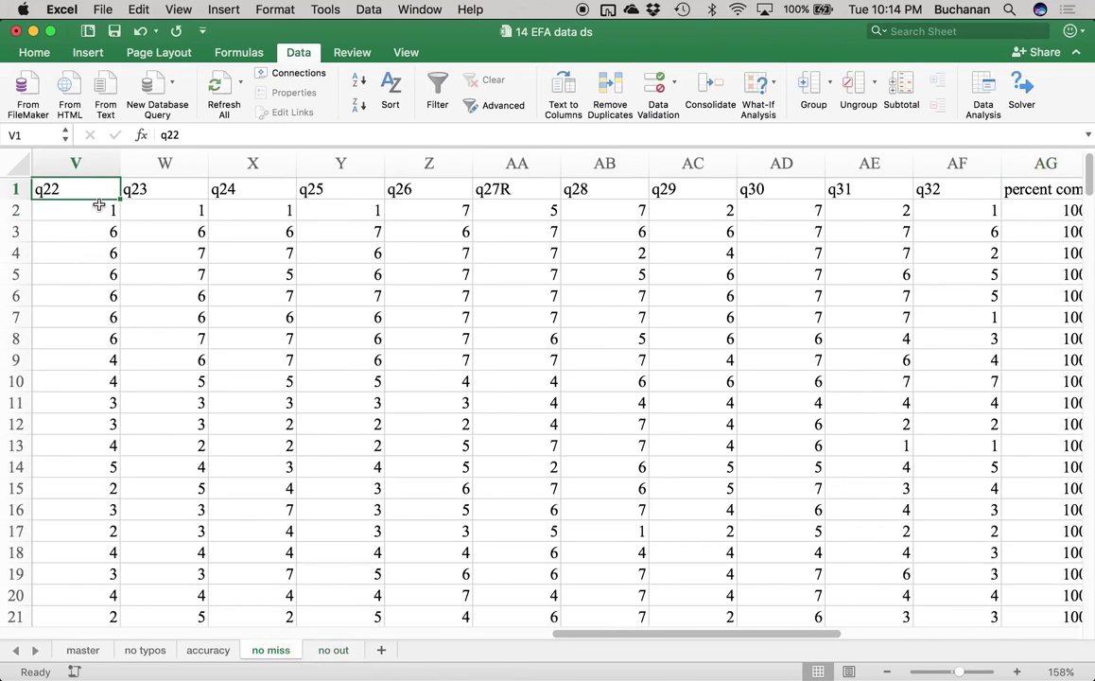
key(Left)
key(Down)
key(Up)
key(Left)
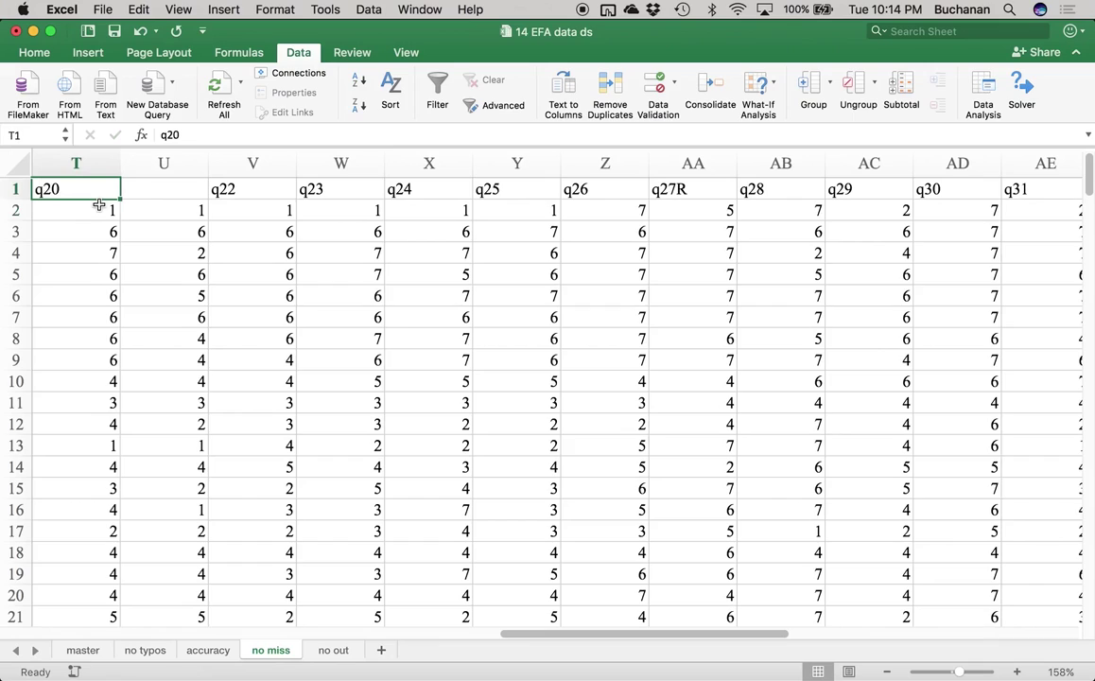
key(Right)
key(Left)
key(super+Left)
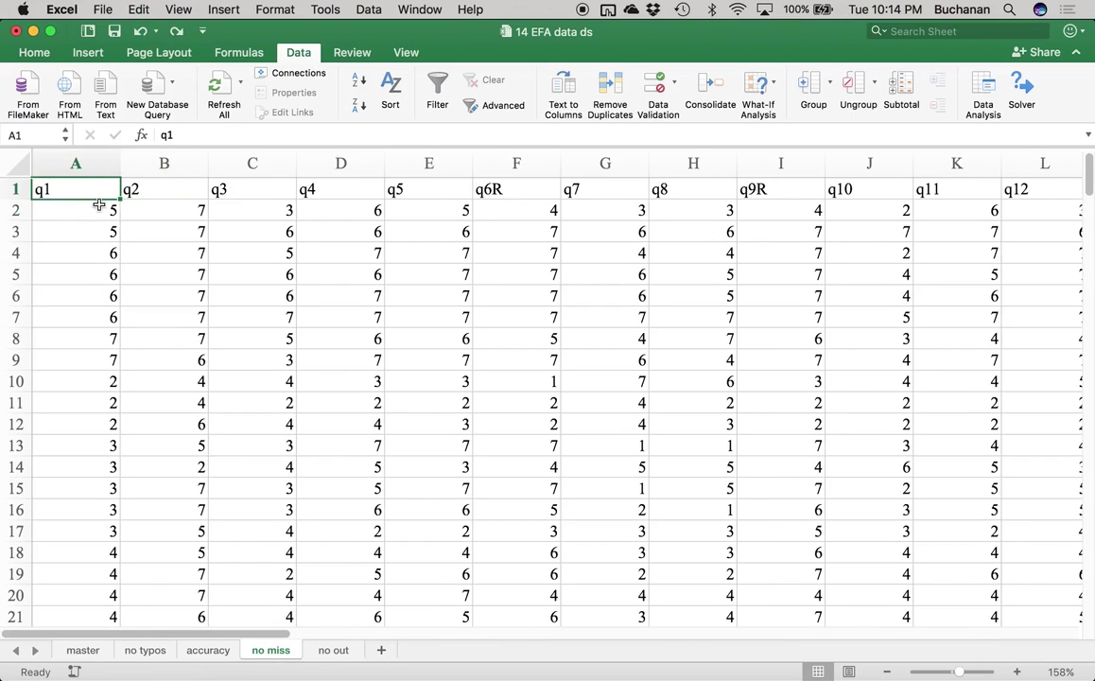
key(shift+super+Down)
key(shift+Up)
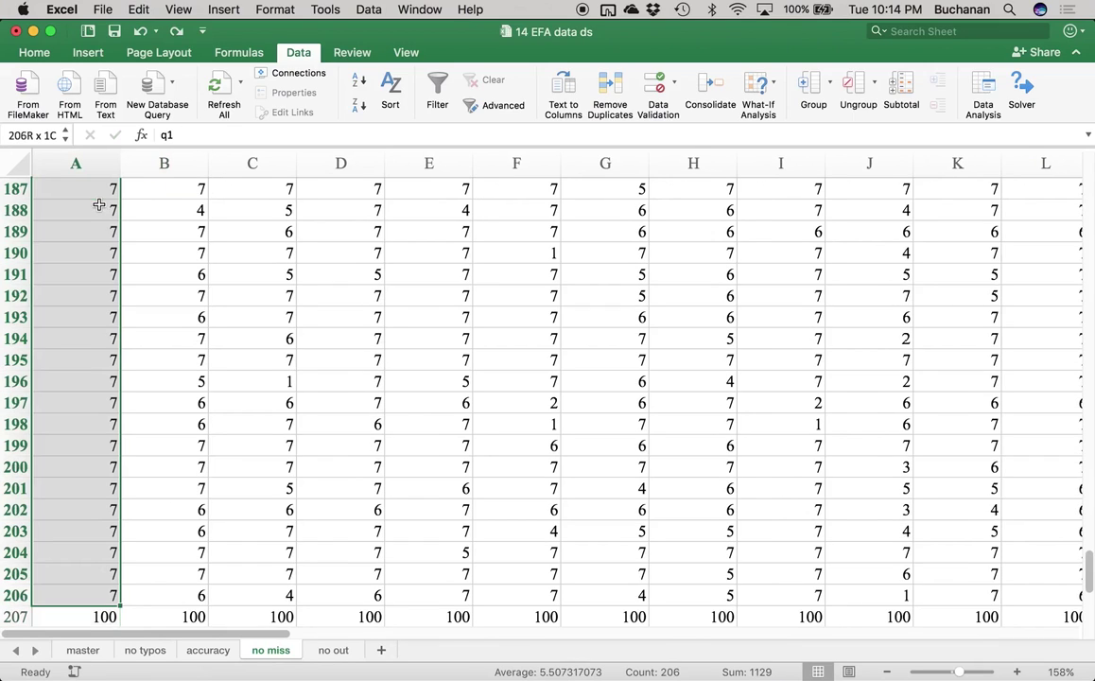
key(shift+super+Right)
key(shift+Left)
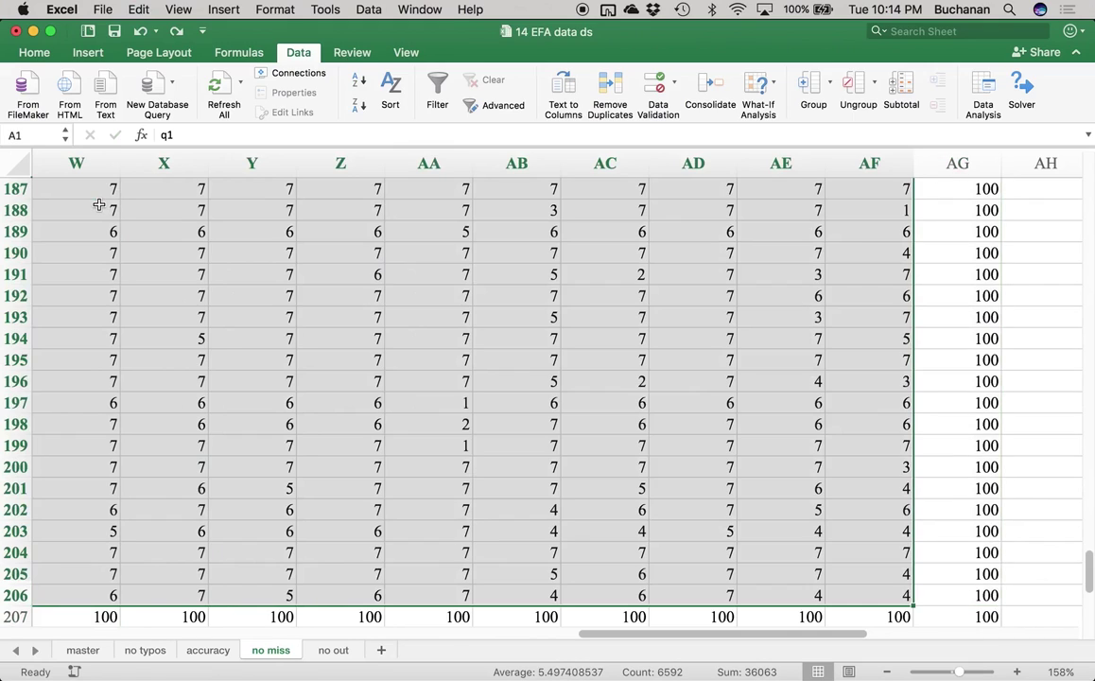
key(super+c)
click(335, 651)
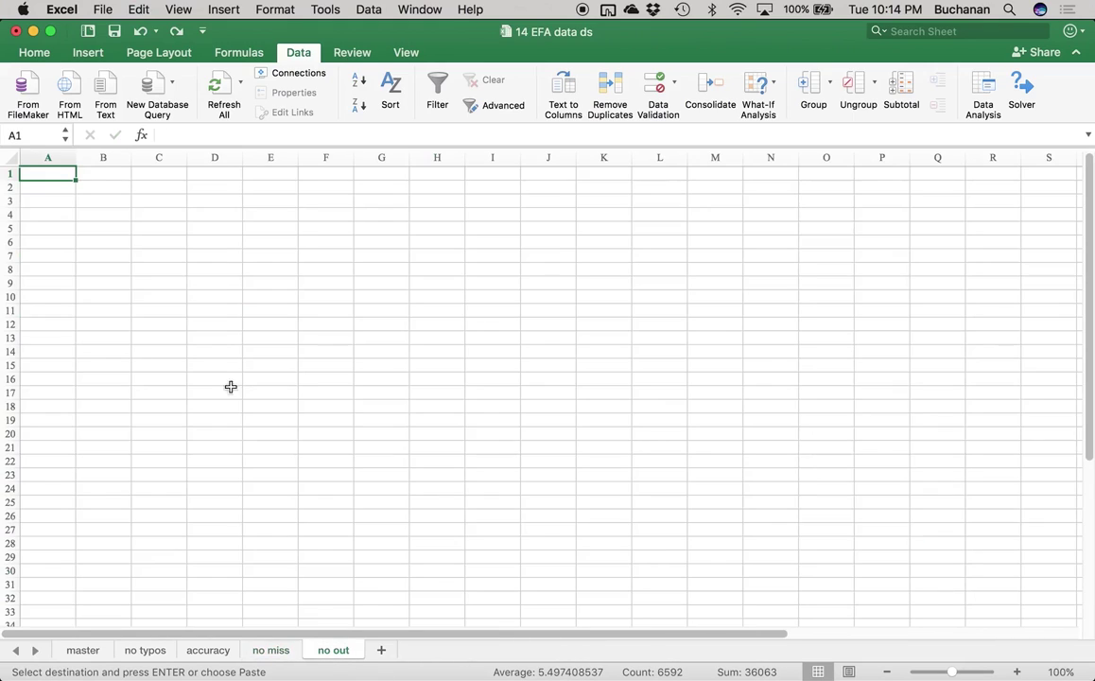
key(super+v)
click(142, 135)
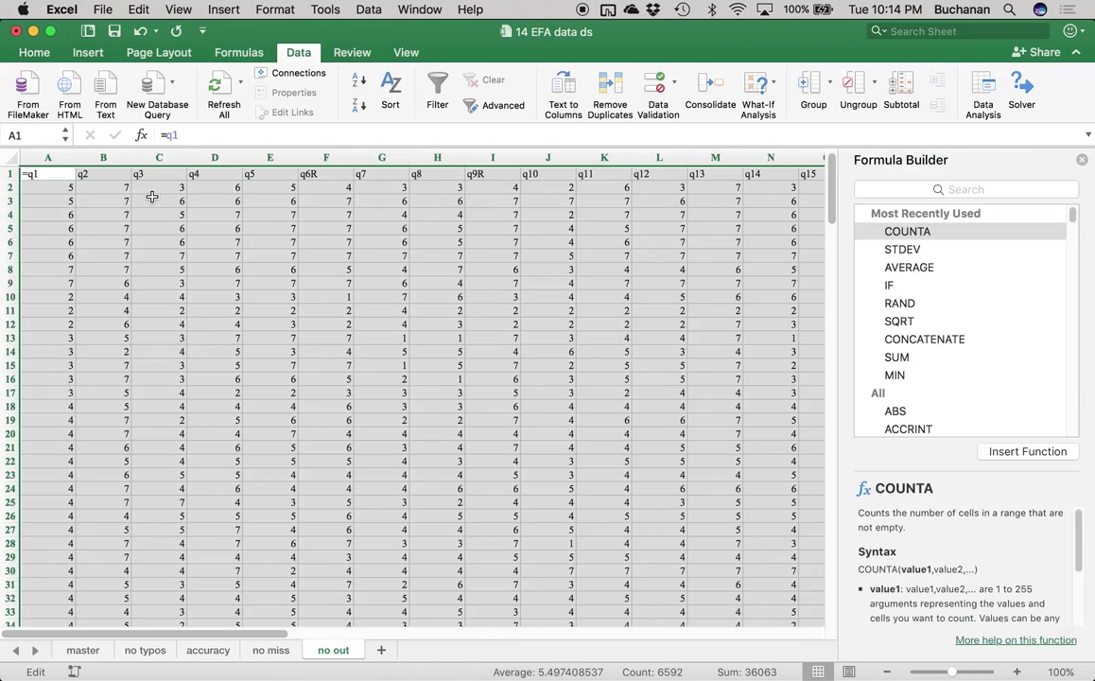
text(+)
click(163, 188)
key(Return)
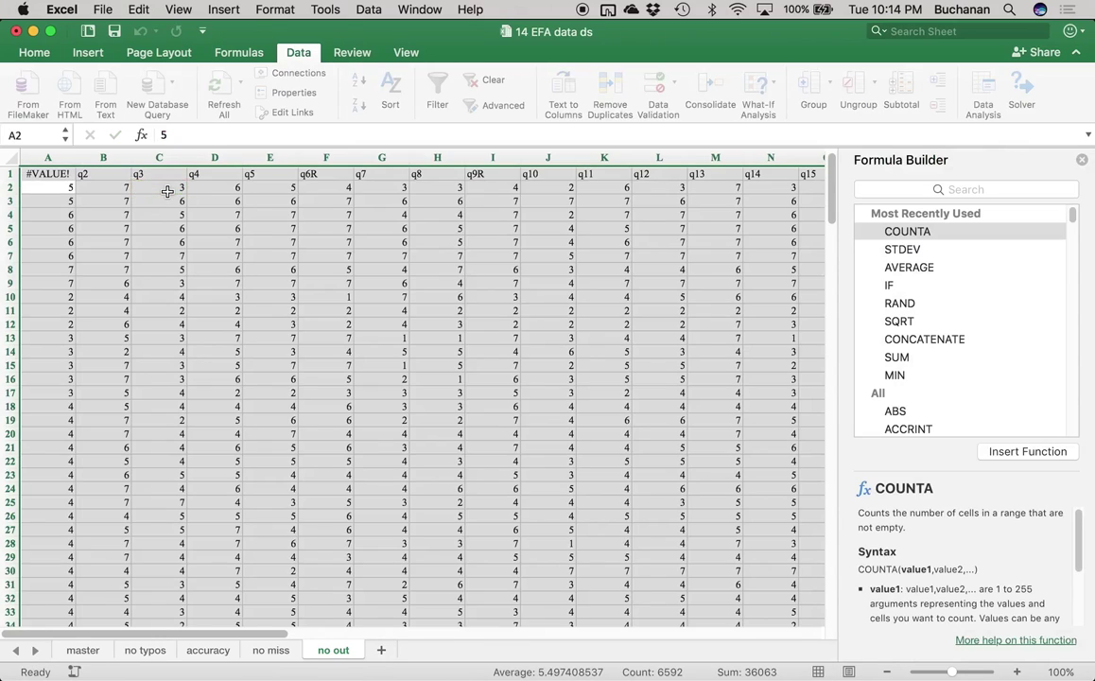
key(super+z)
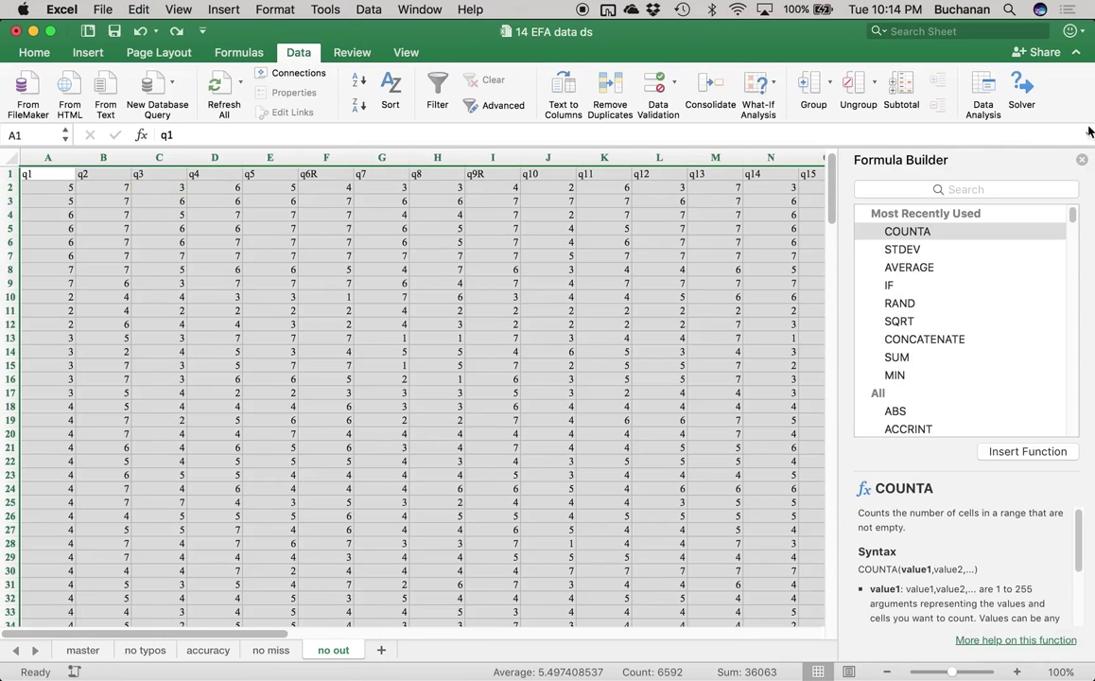
click(1081, 159)
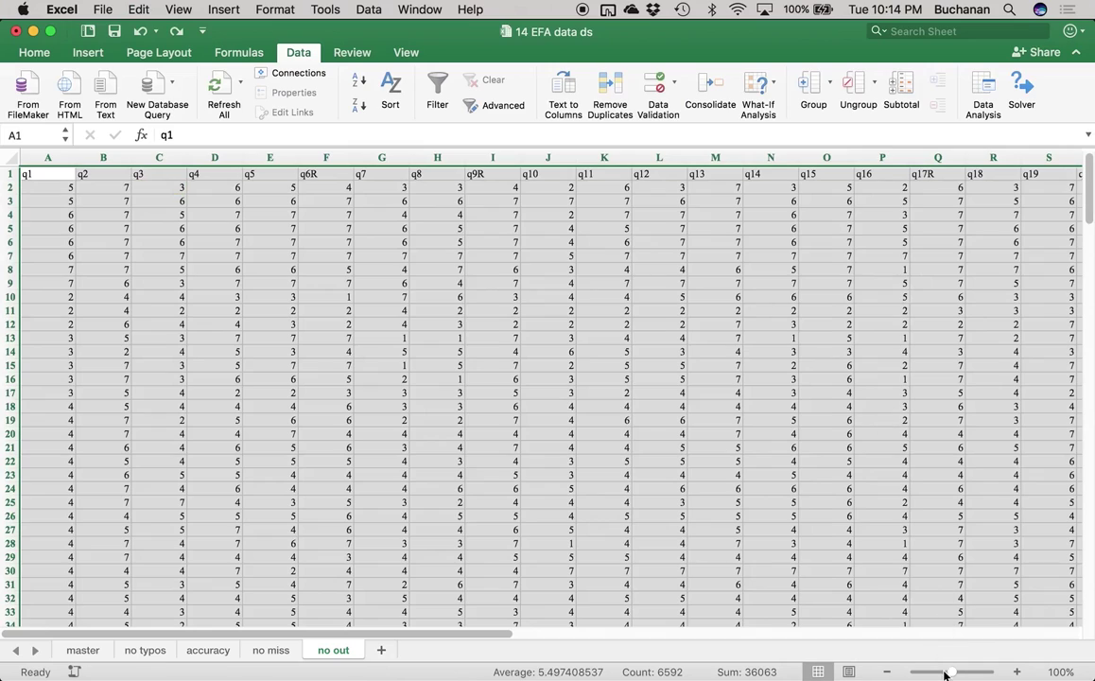
Step: Enlarge the sheet view and add the header "total score" in AG1, just after the q32 column
drag(950, 671, 958, 671)
click(554, 293)
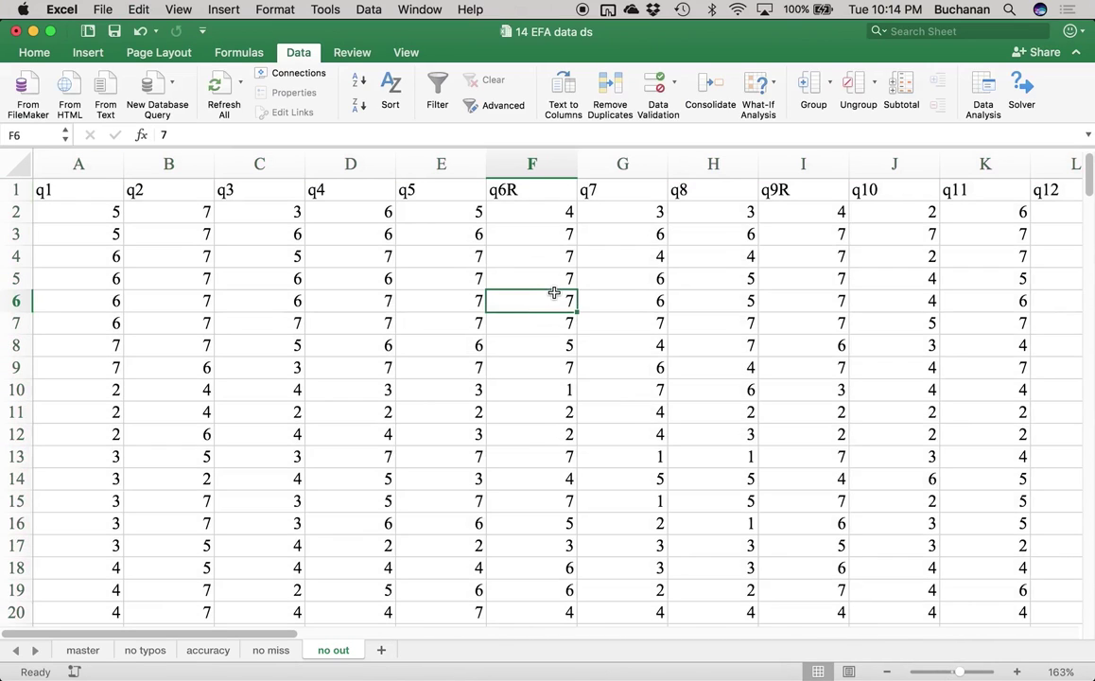
key(Up)
key(Up)
key(Up)
key(Up)
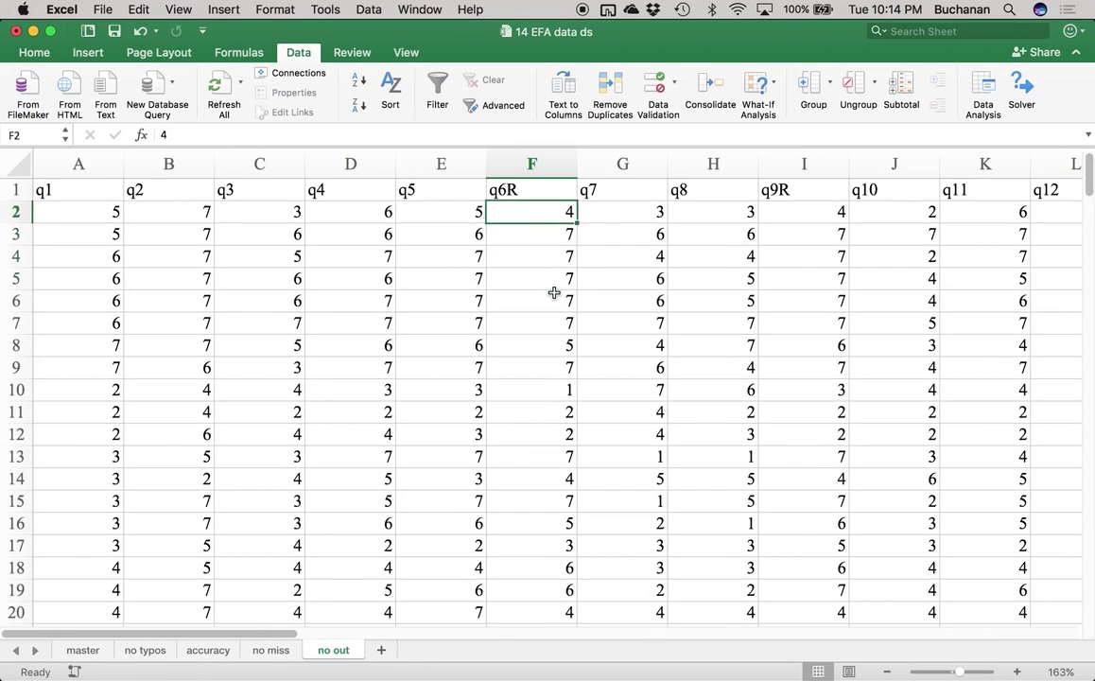
key(super+Right)
key(Right)
key(Up)
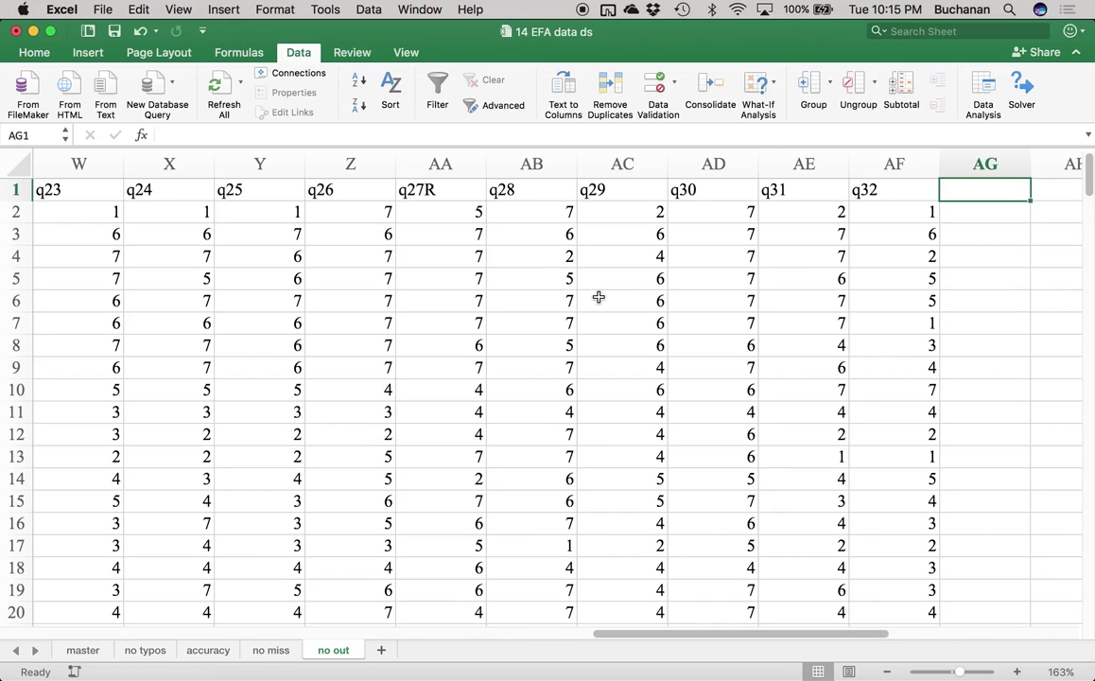
text(total)
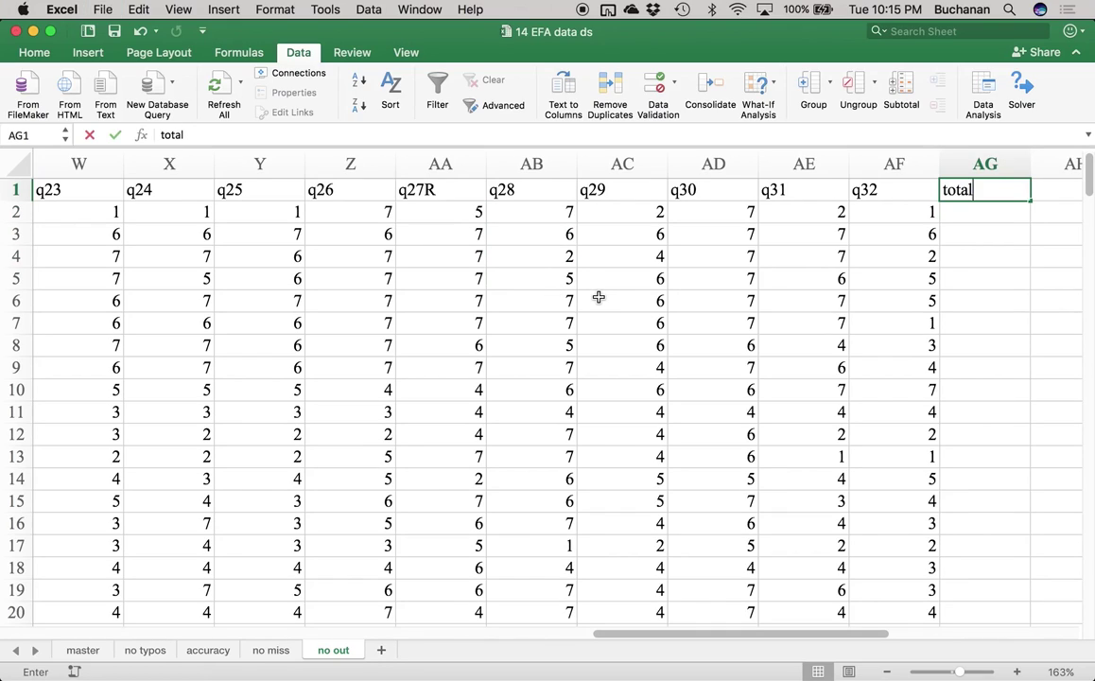
text( score)
key(Return)
Step: Enter the formula =sum(A2:AF2) in AG2 to total the first participant's answers
text(=)
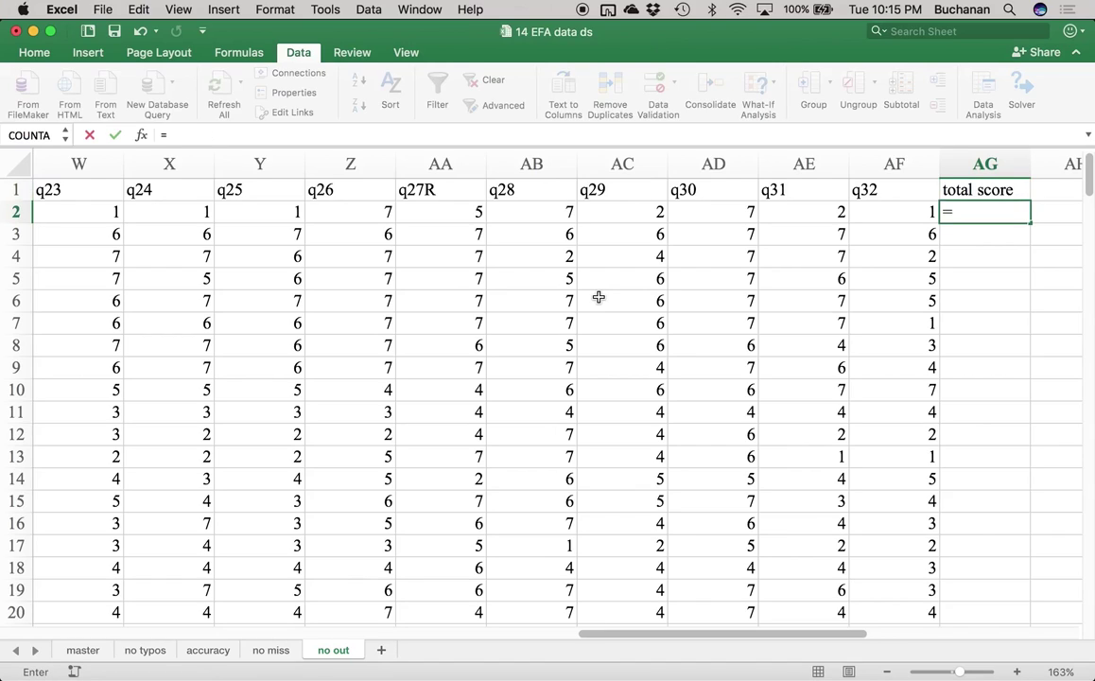
text(sum)
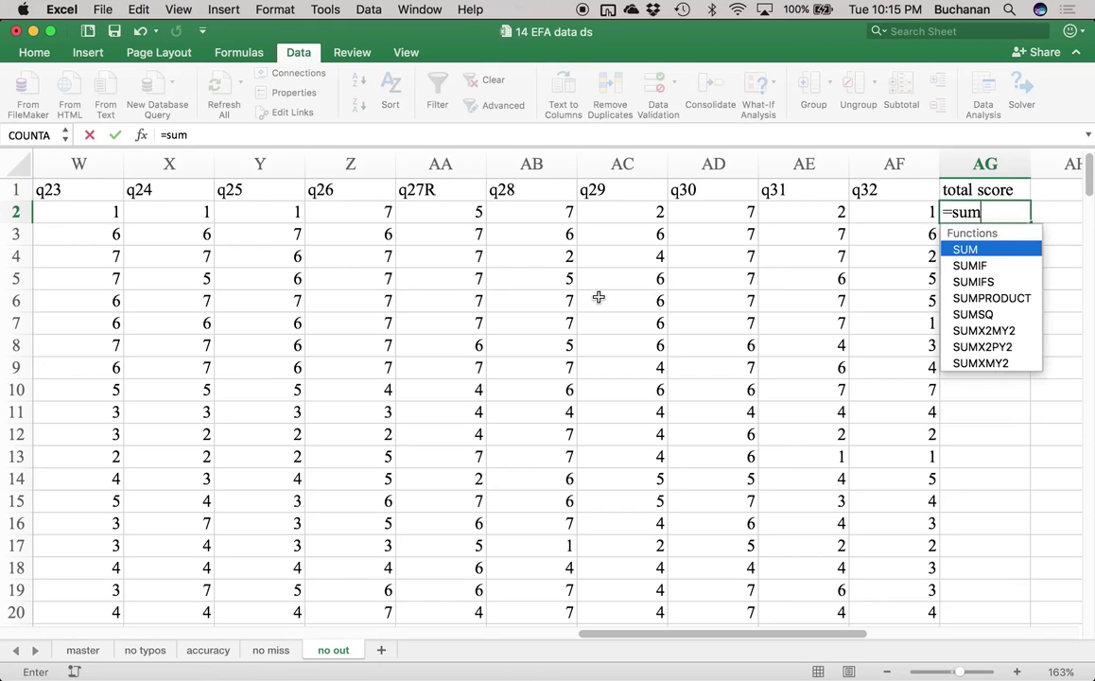
text(()
key(Left)
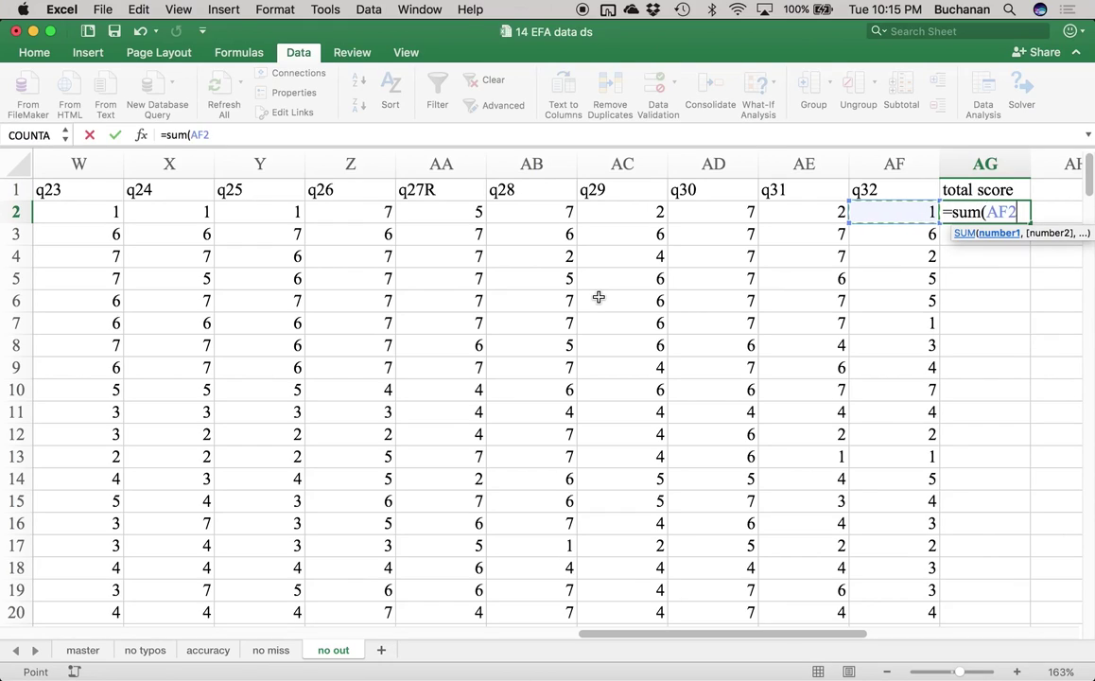
key(ctrl+shift+Left)
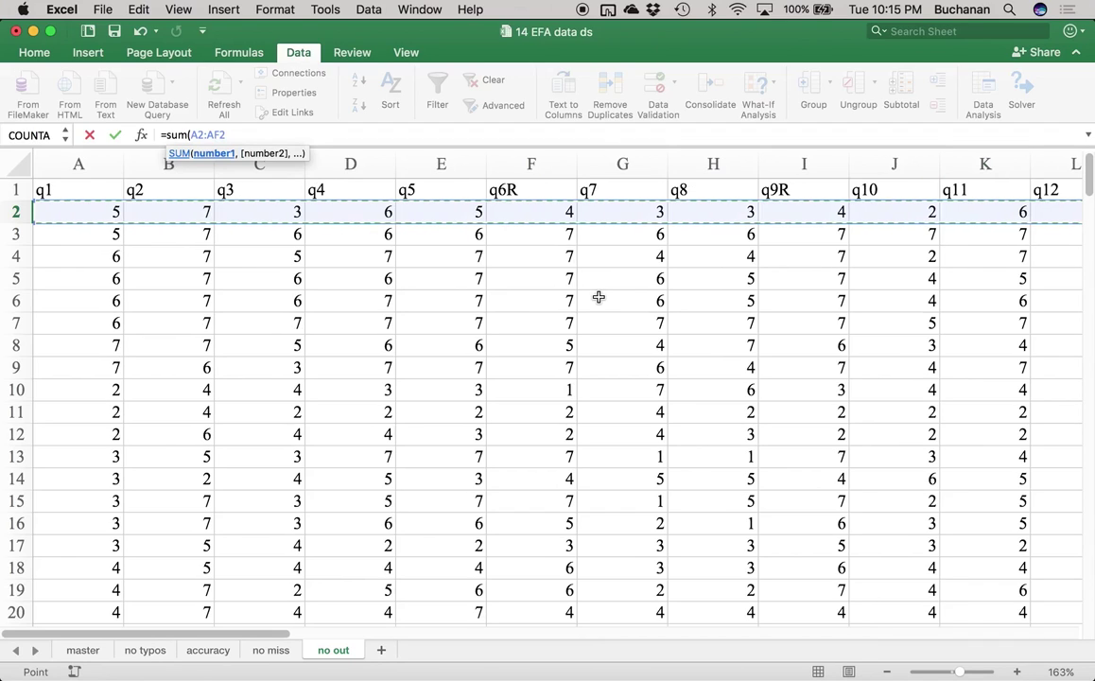
text())
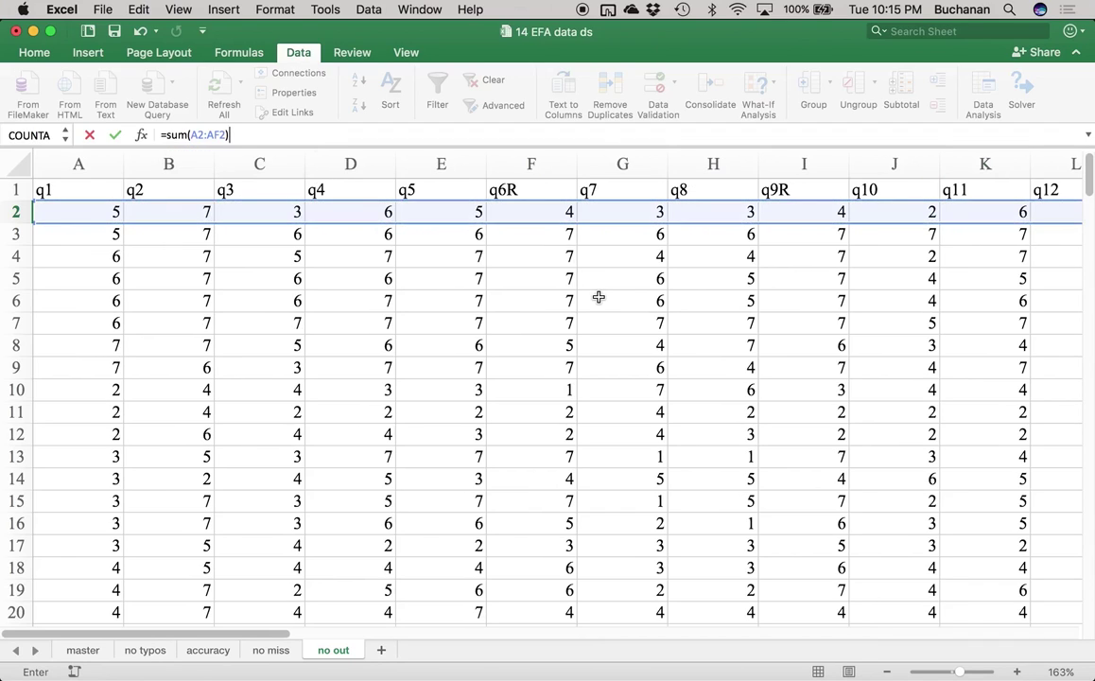
key(Return)
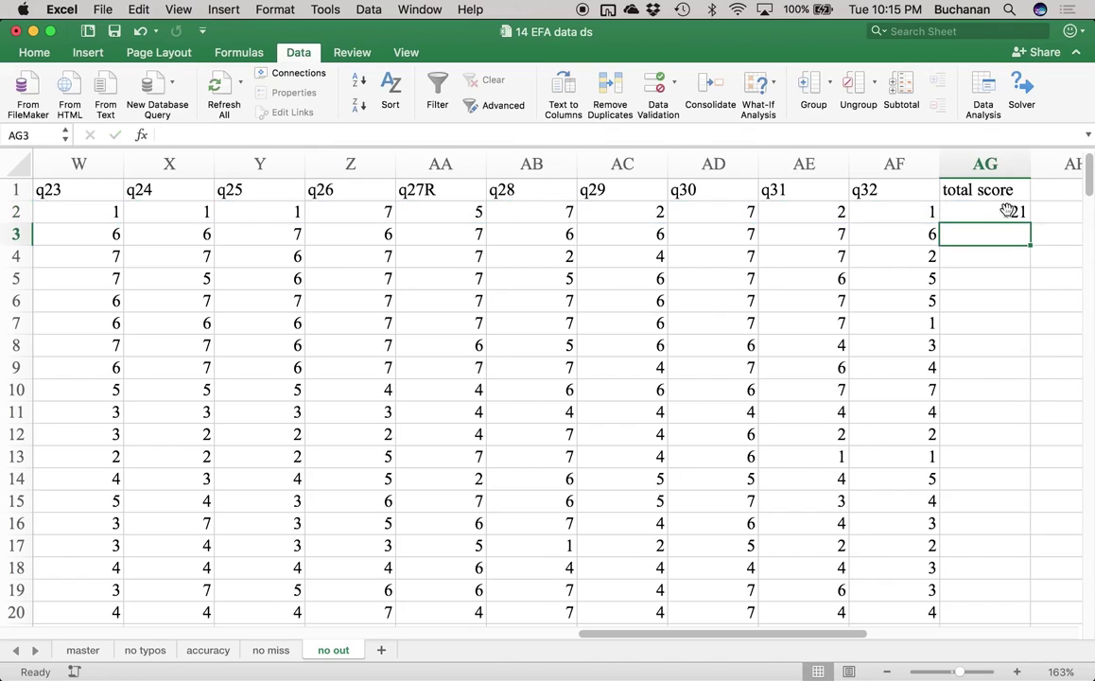
Step: Fill the AG2 total formula down for all participants and check the end of the column
click(1007, 210)
scroll(1006, 208, right, 3)
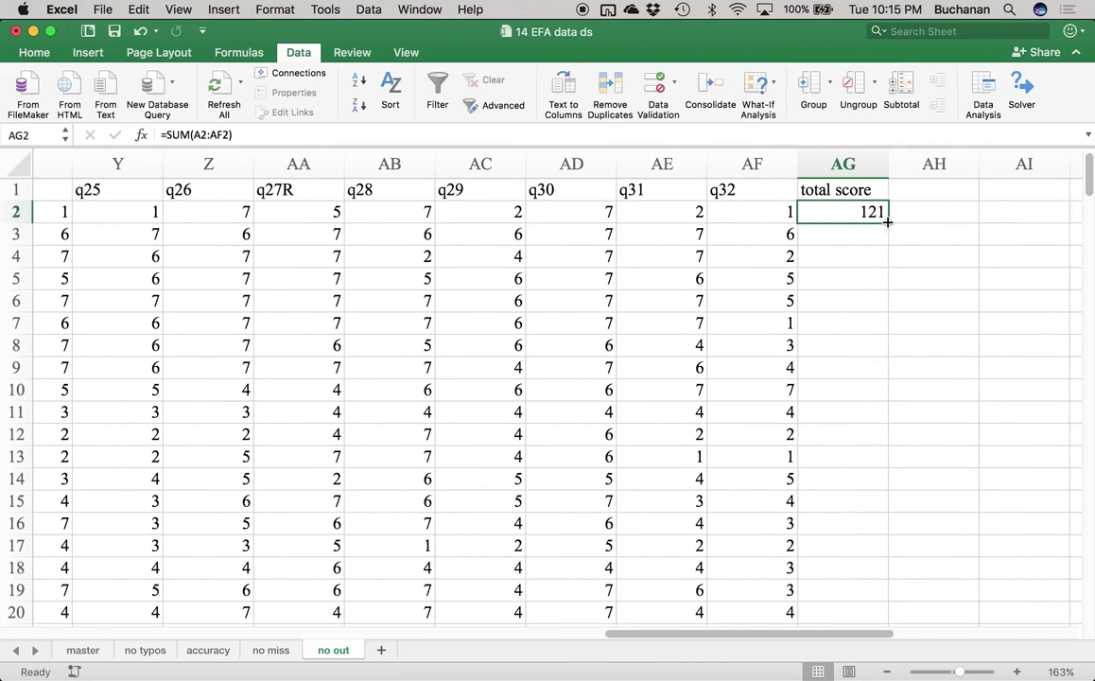
double_click(887, 221)
click(856, 258)
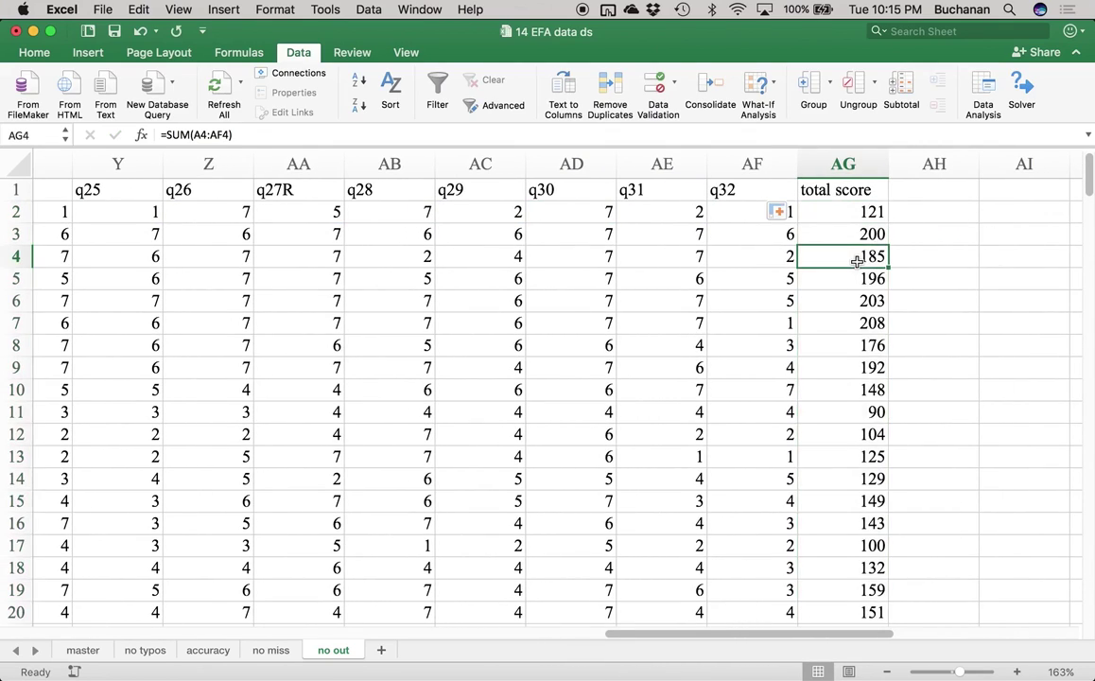
key(super+Down)
key(super+Up)
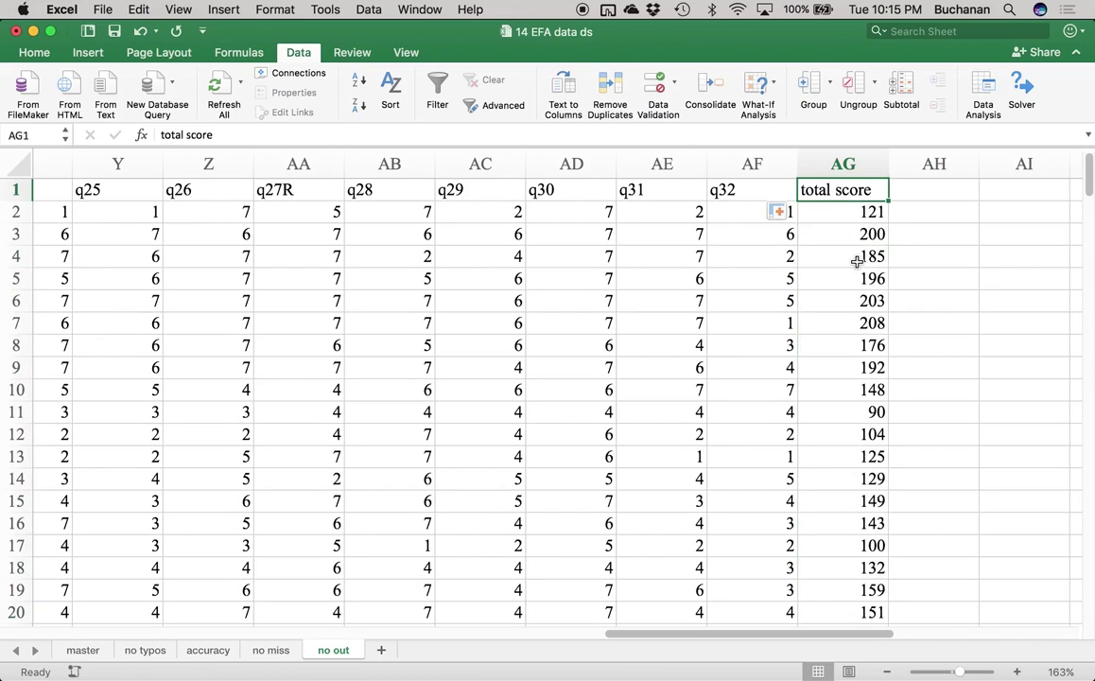
Step: Add the header "ztotal" in AH1 and begin the formula in AH2 with =(
key(Right)
text(z)
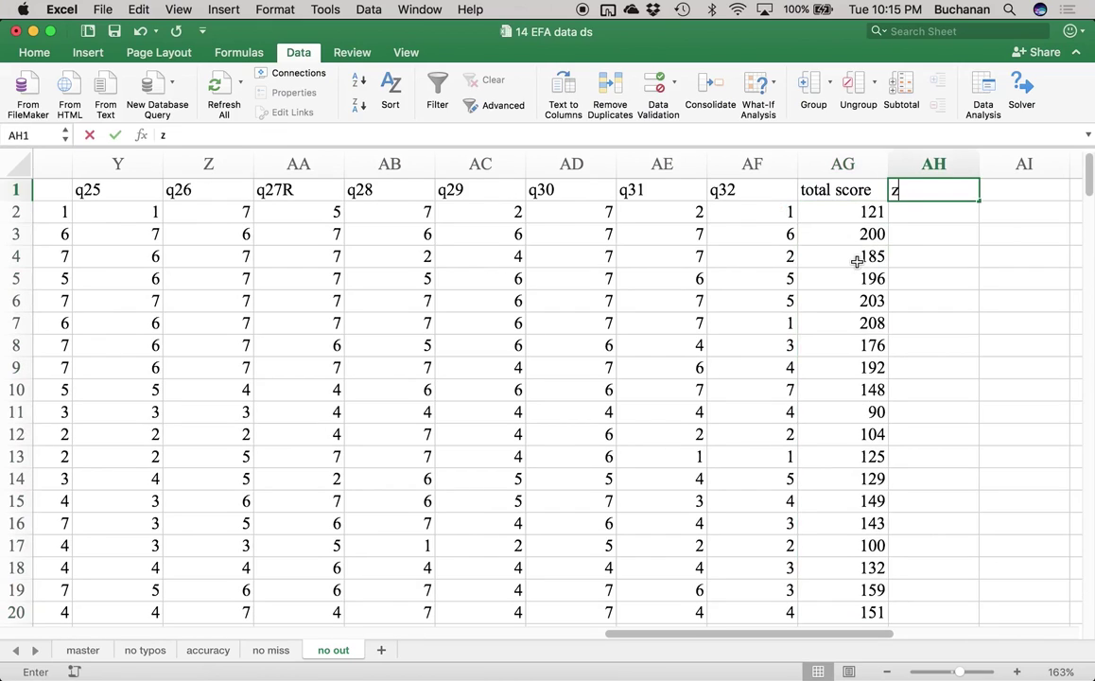
text(total)
key(BackSpace)
text(al)
key(Return)
text(=)
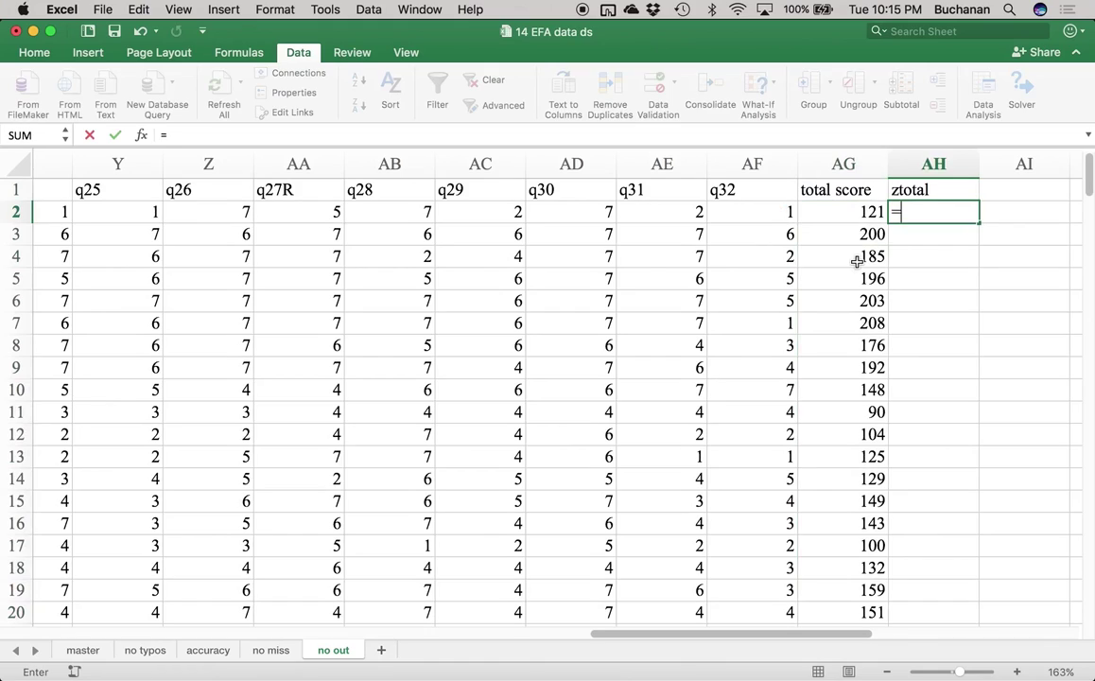
text(()
click(858, 213)
text(-)
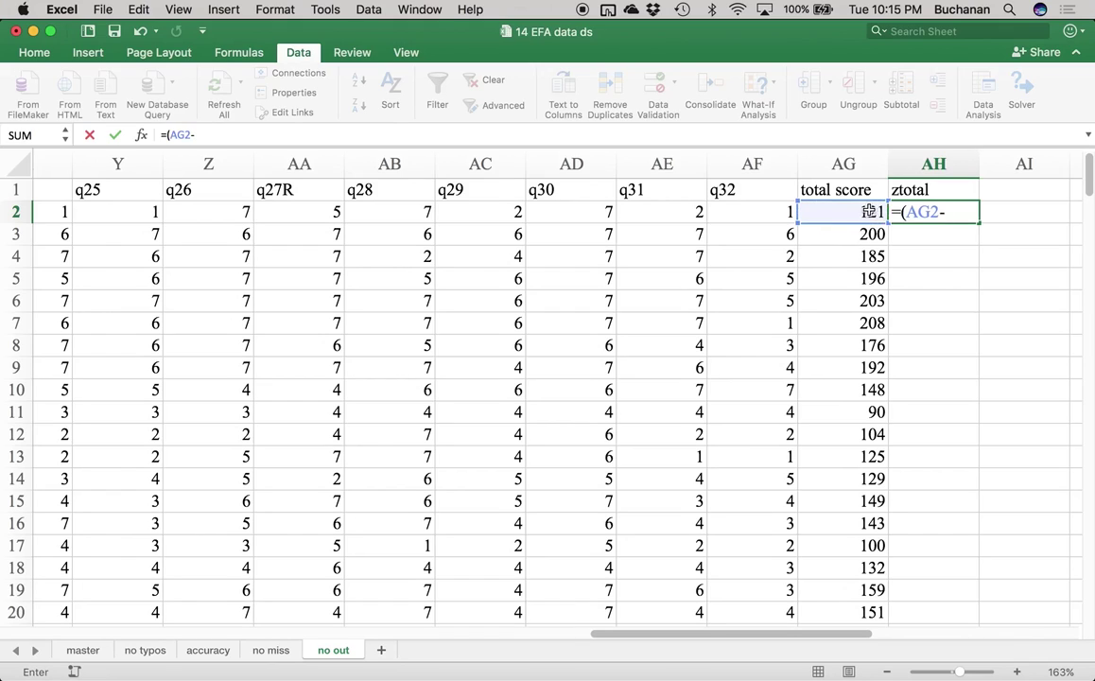
click(843, 164)
key(BackSpace)
key(BackSpace)
key(BackSpace)
key(BackSpace)
key(BackSpace)
key(BackSpace)
key(BackSpace)
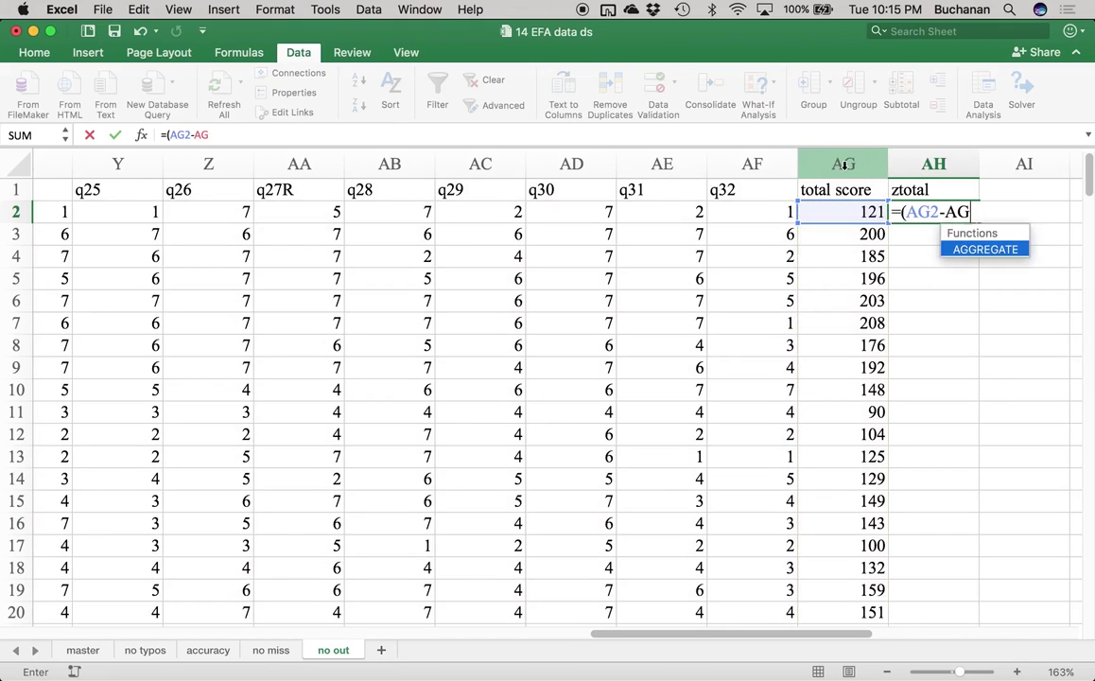
key(BackSpace)
key(BackSpace)
key(BackSpace)
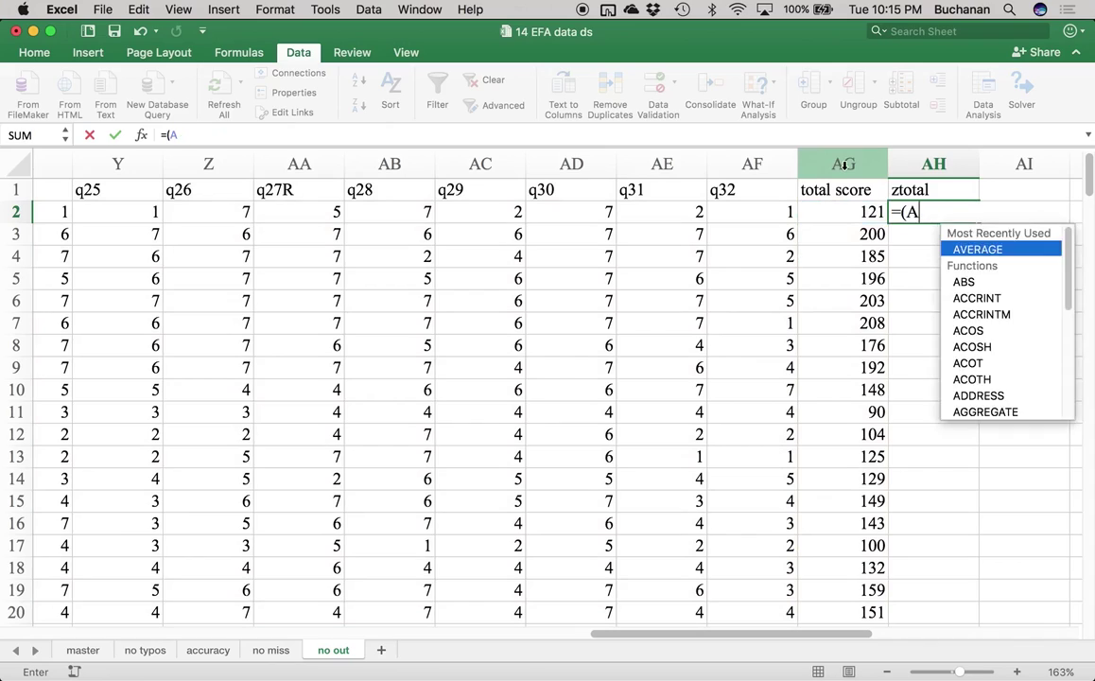
text(9)
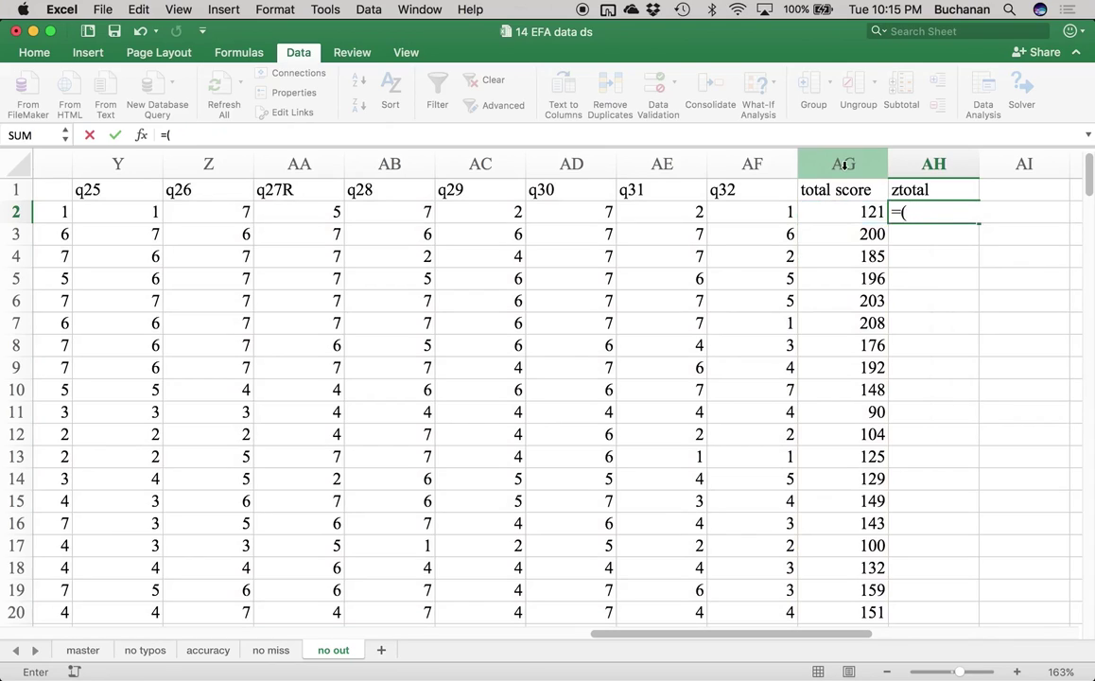
Step: Complete the z-score formula in AH2 as =(AG2-average(AG:AG))/stdev(AG:AG)
click(853, 212)
text(-ave)
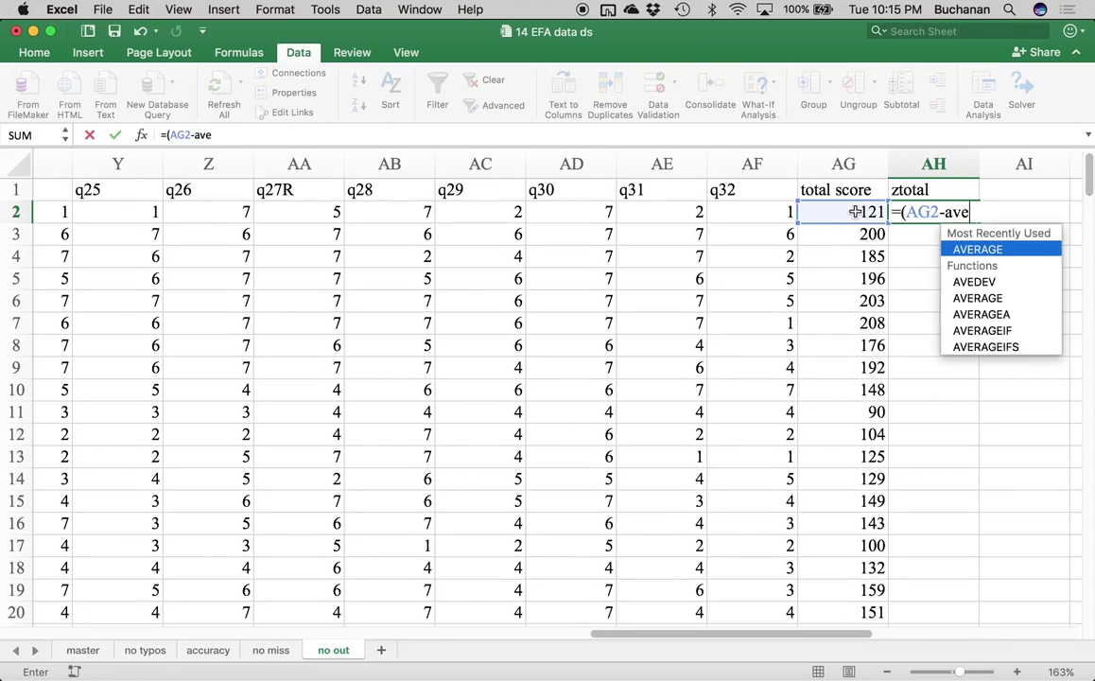
text(rage()
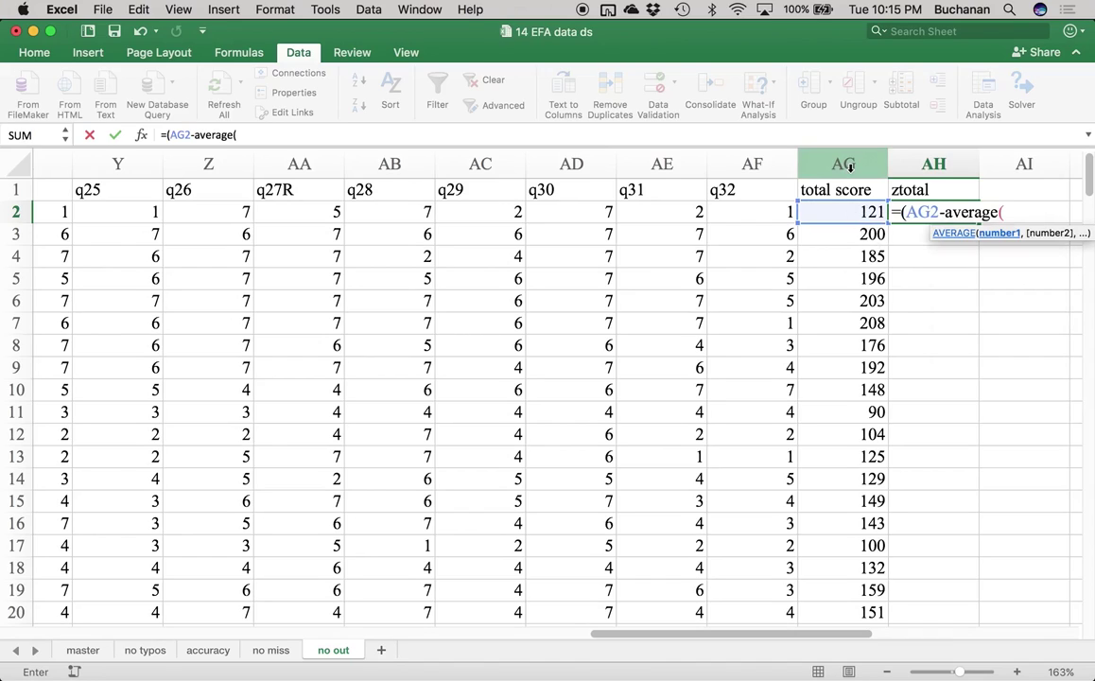
click(849, 166)
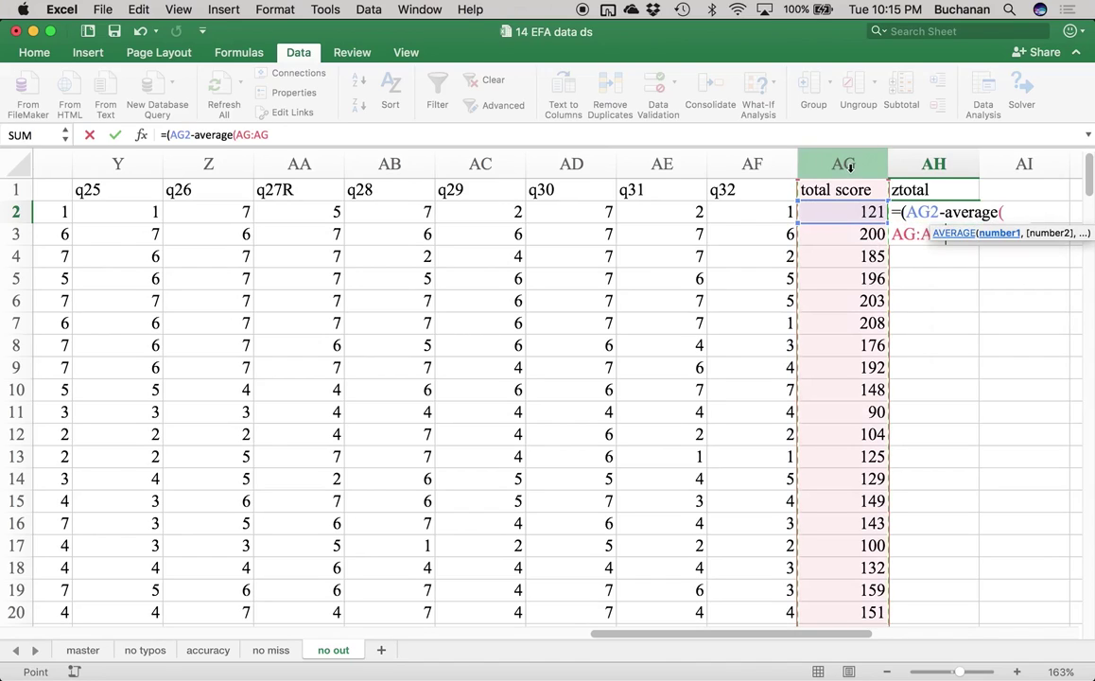
text())
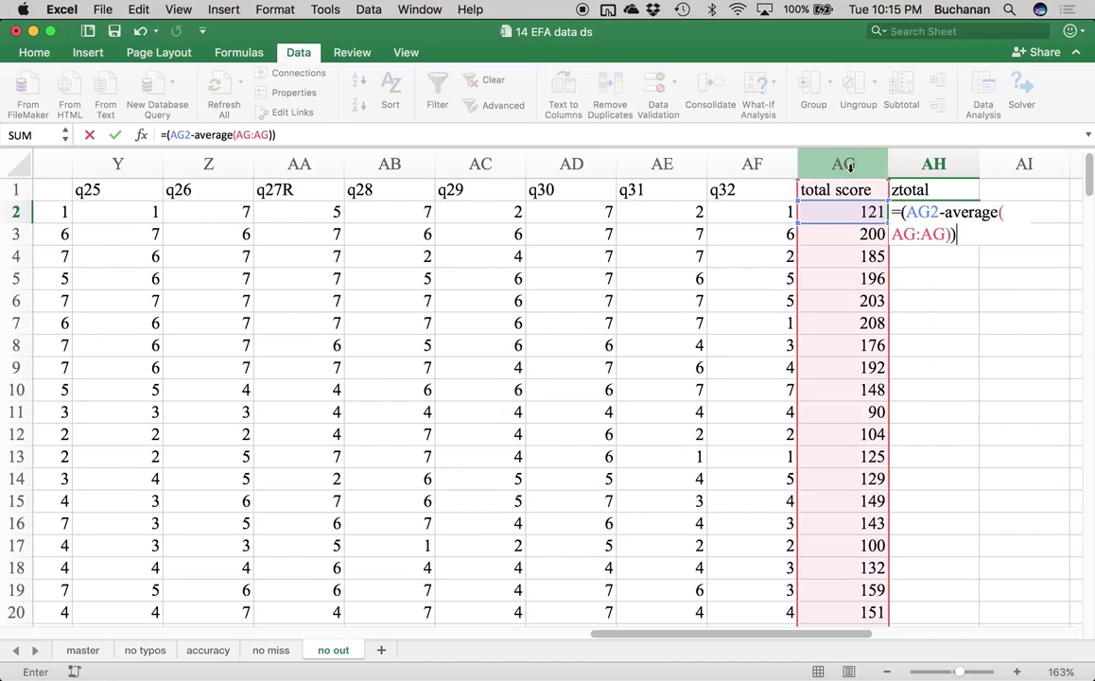
text()/st)
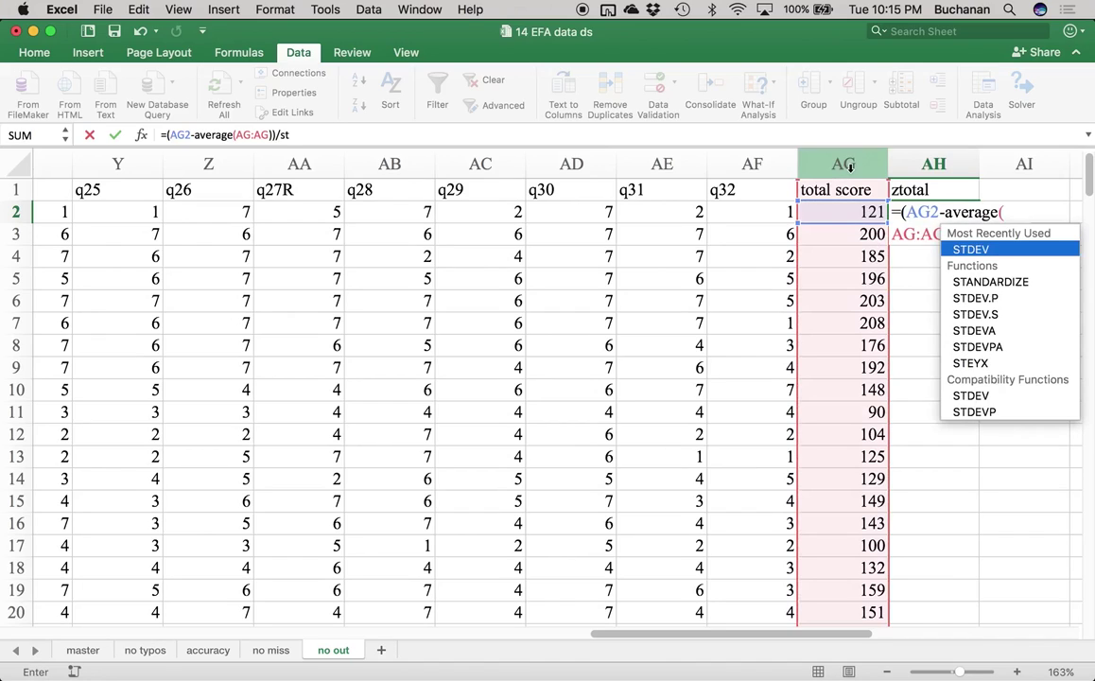
text(dev()
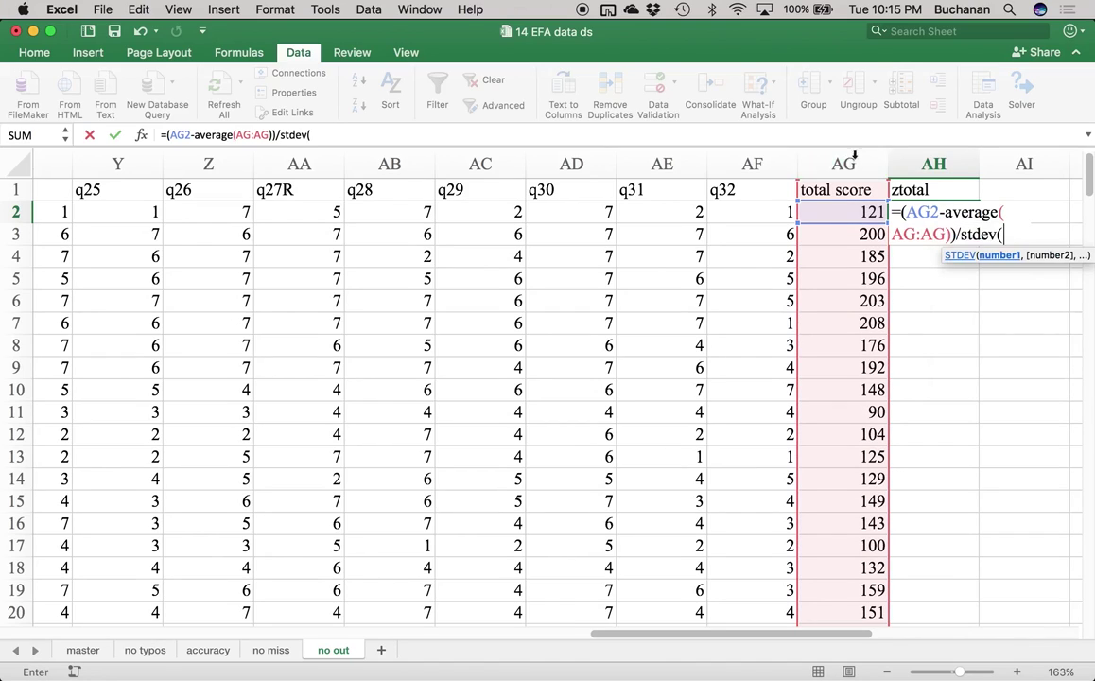
click(848, 167)
text())
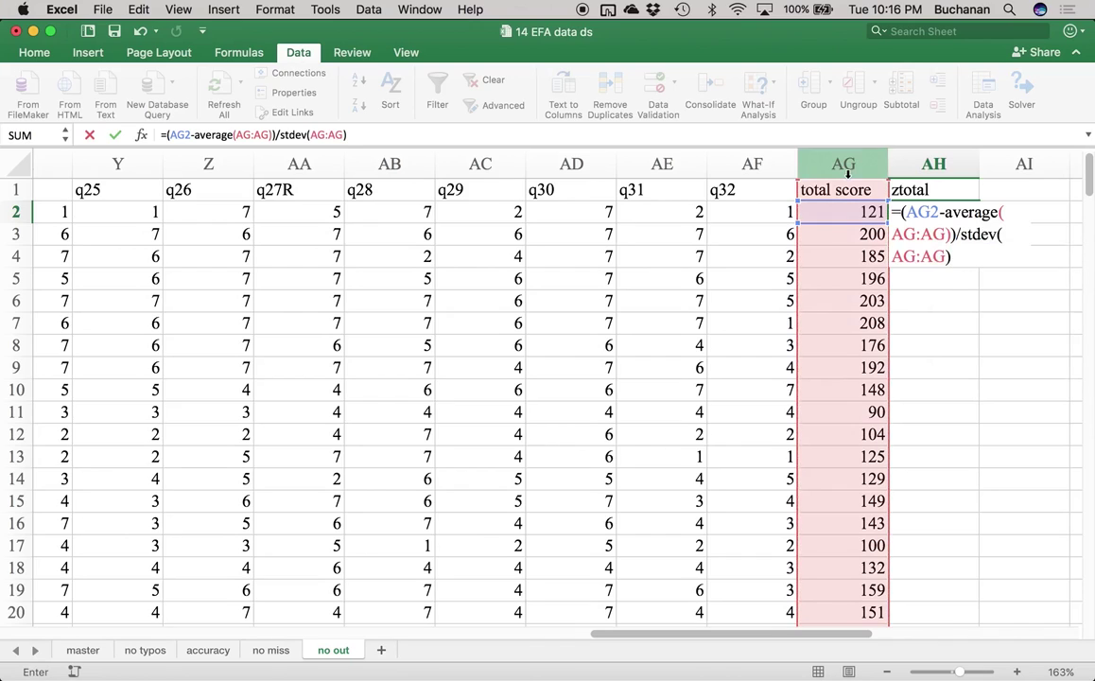
key(Return)
Step: Fill the AH2 z-score formula down the ztotal column for all participants
click(974, 218)
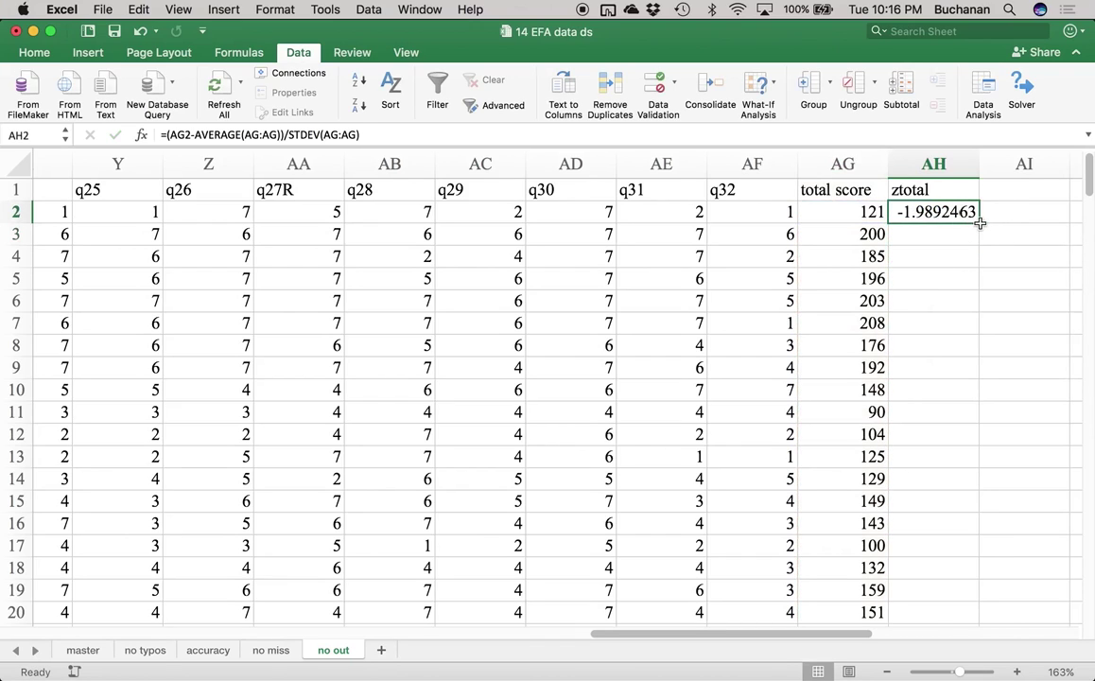
double_click(979, 223)
key(Down)
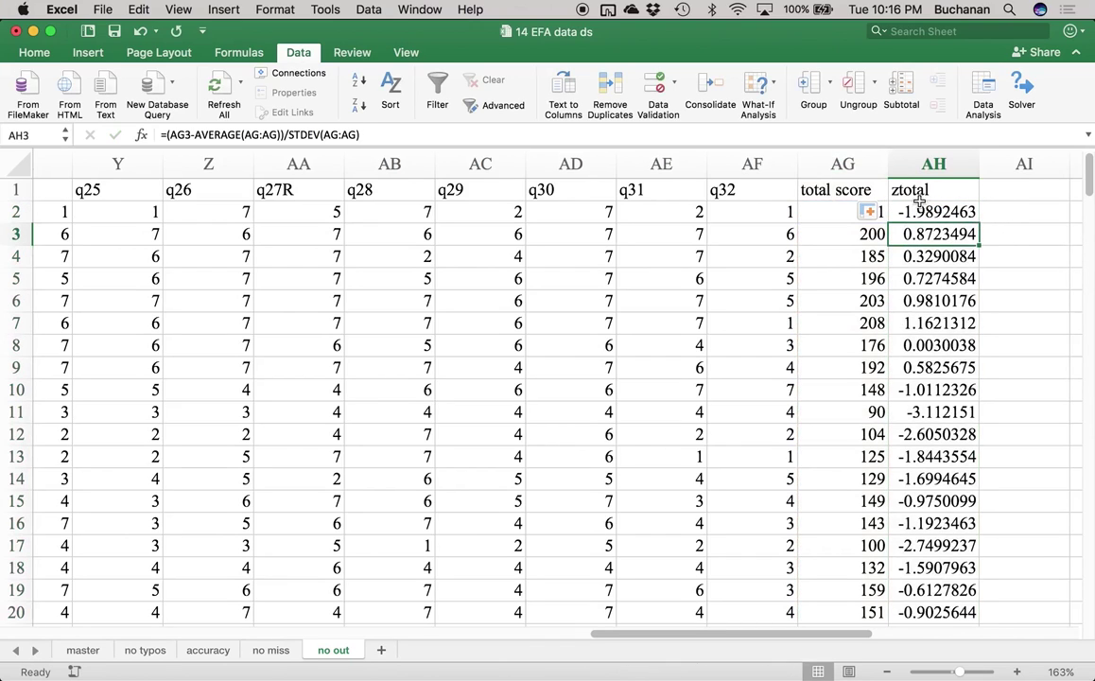
Step: Add a conditional formatting rule to column AH giving values greater than 2.99 a light red fill with dark red text
click(912, 190)
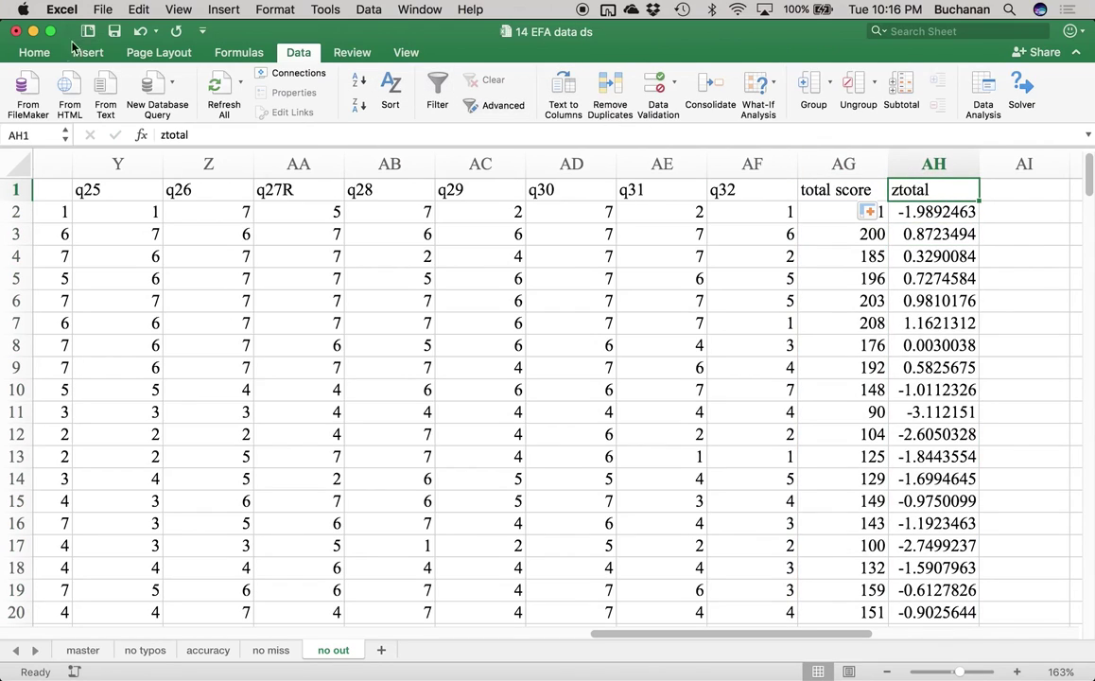
click(34, 55)
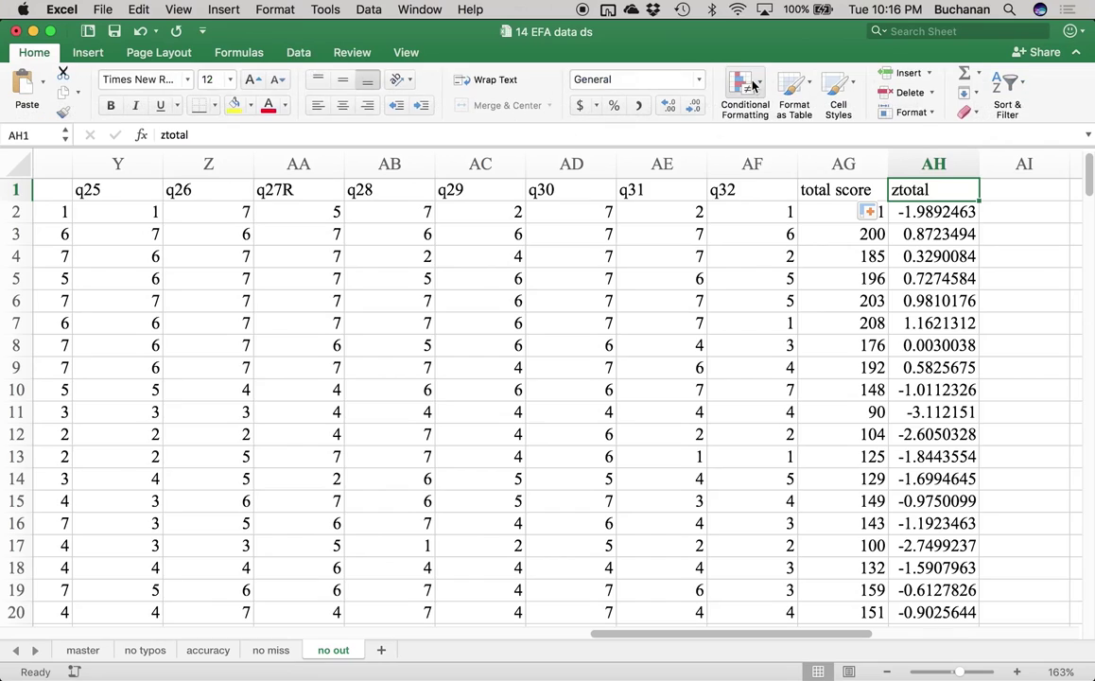
click(747, 84)
click(749, 83)
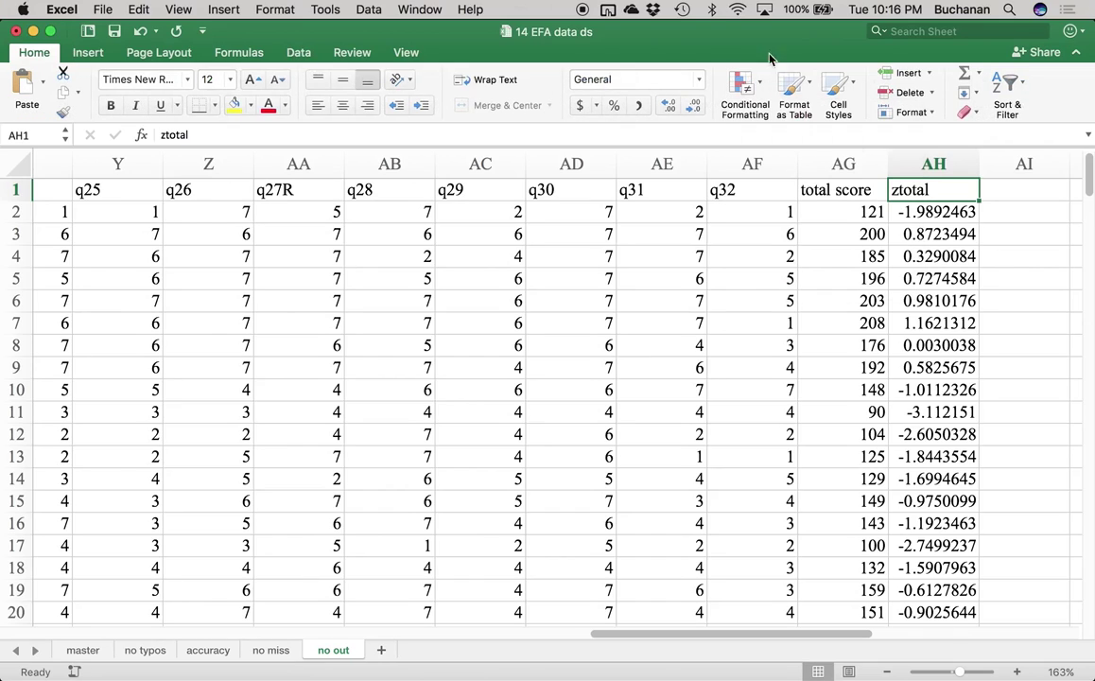
click(934, 164)
click(744, 94)
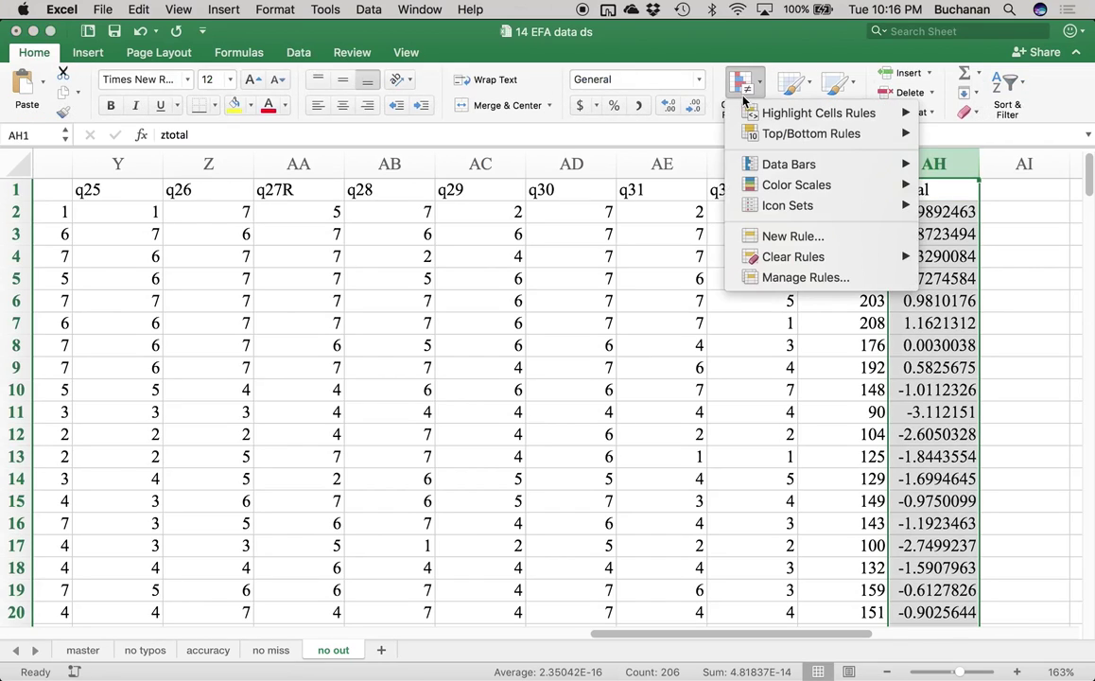
mouse_move(768, 120)
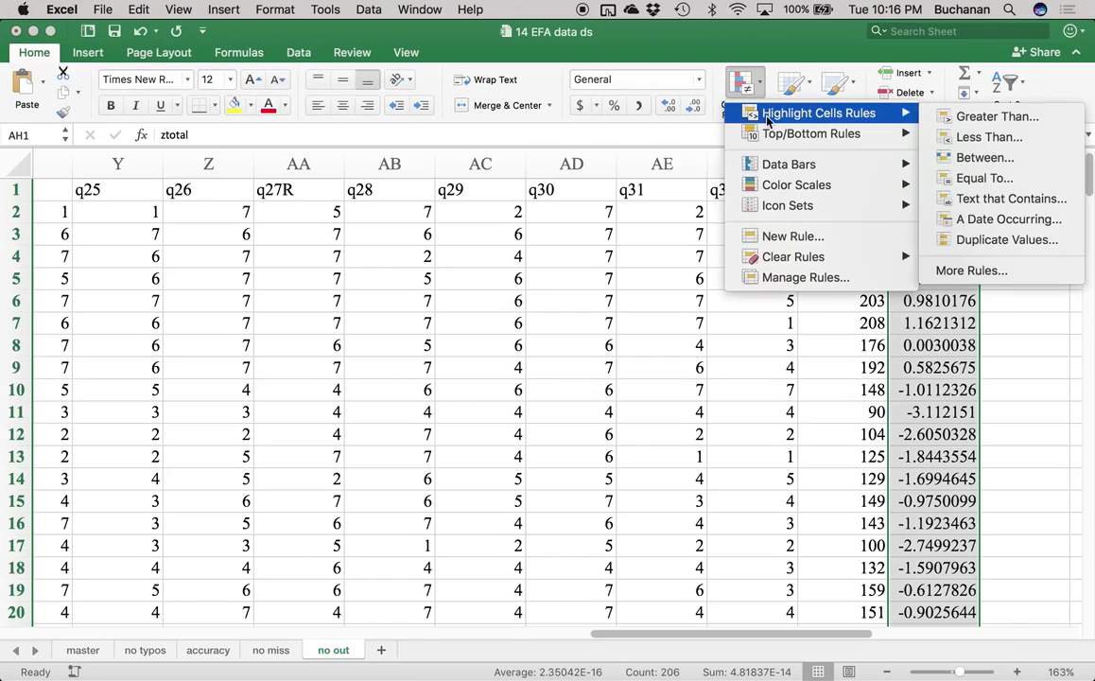
click(972, 118)
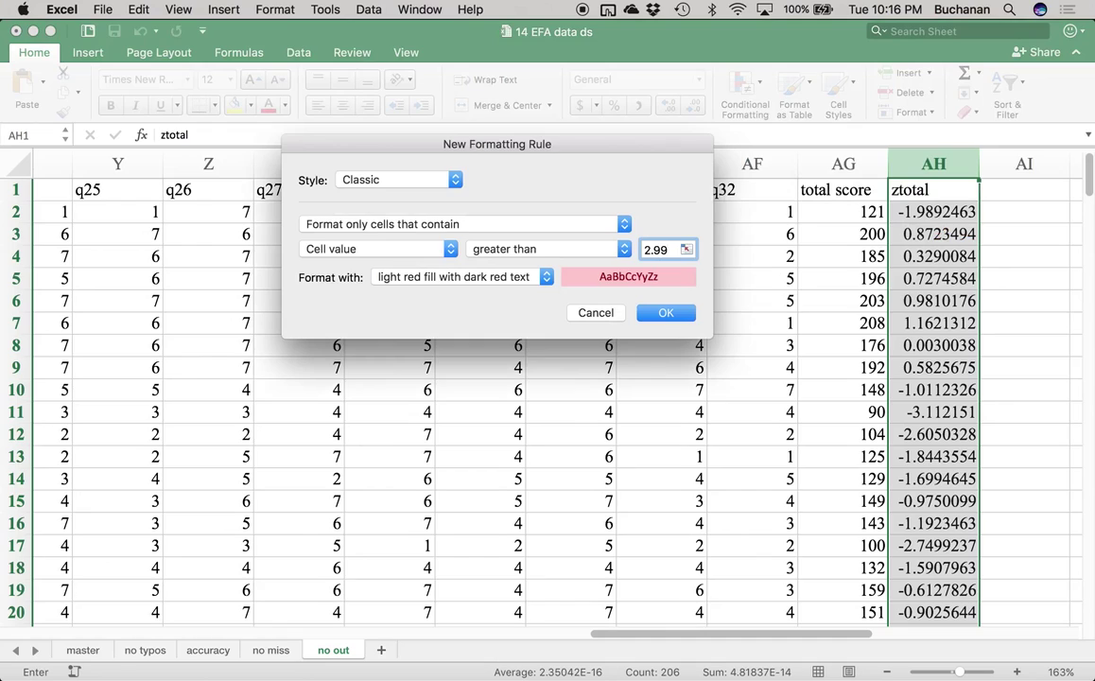
key(Return)
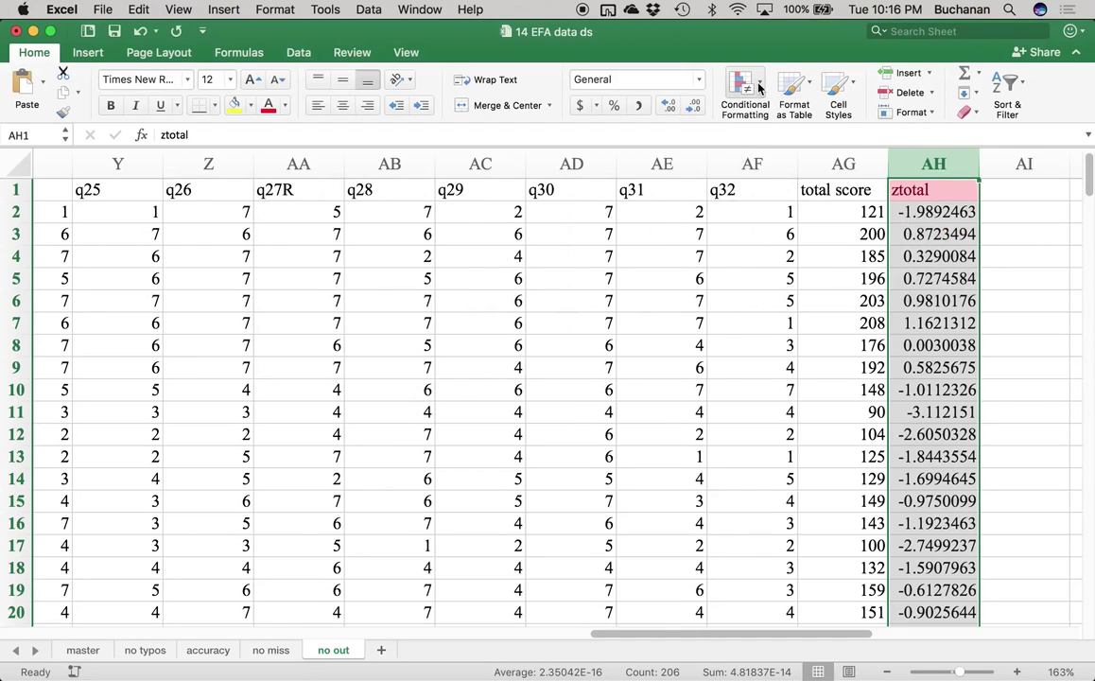
Step: Add a second highlight rule to column AH giving values less than the negative cutoff a light red fill with dark red text
click(743, 89)
mouse_move(769, 123)
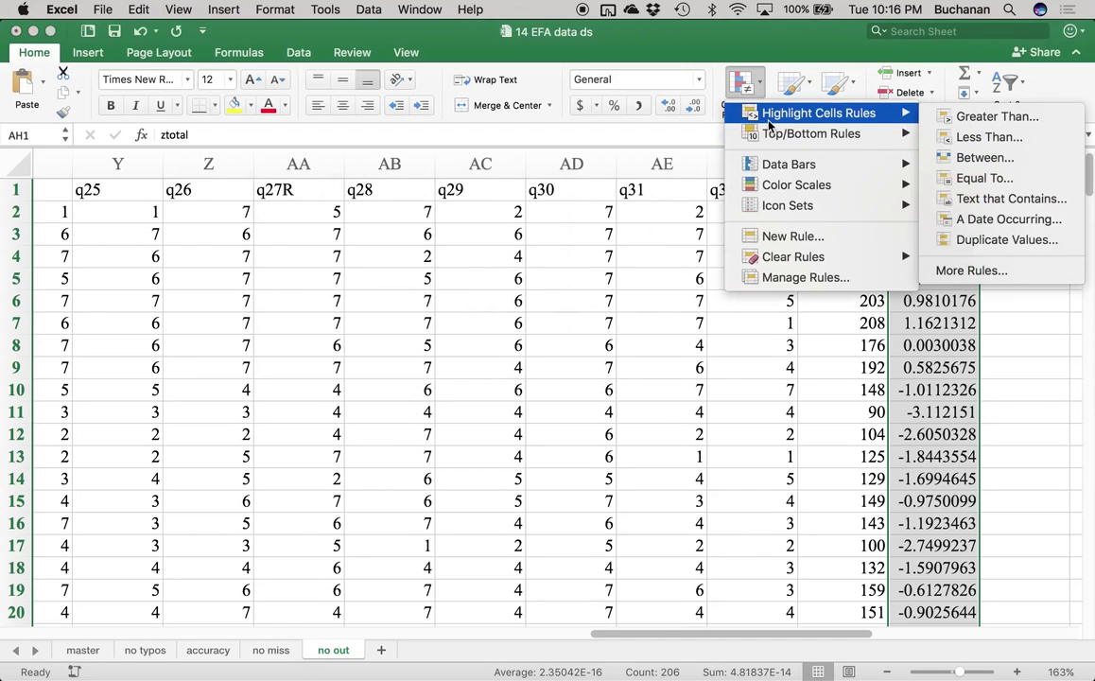
click(967, 140)
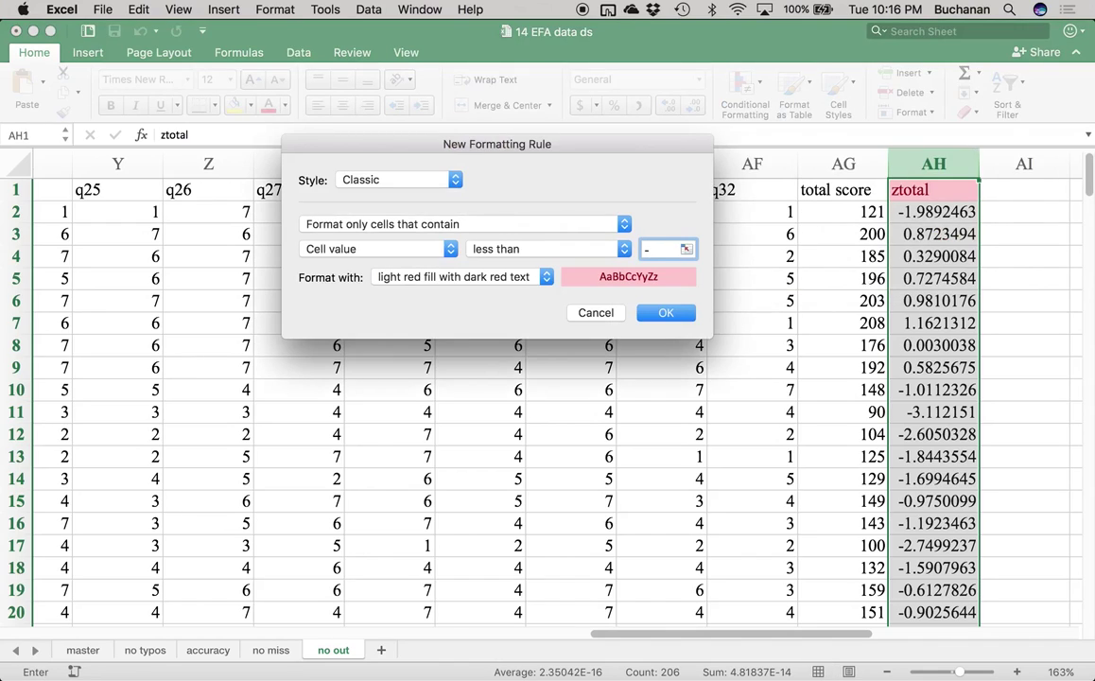
key(Return)
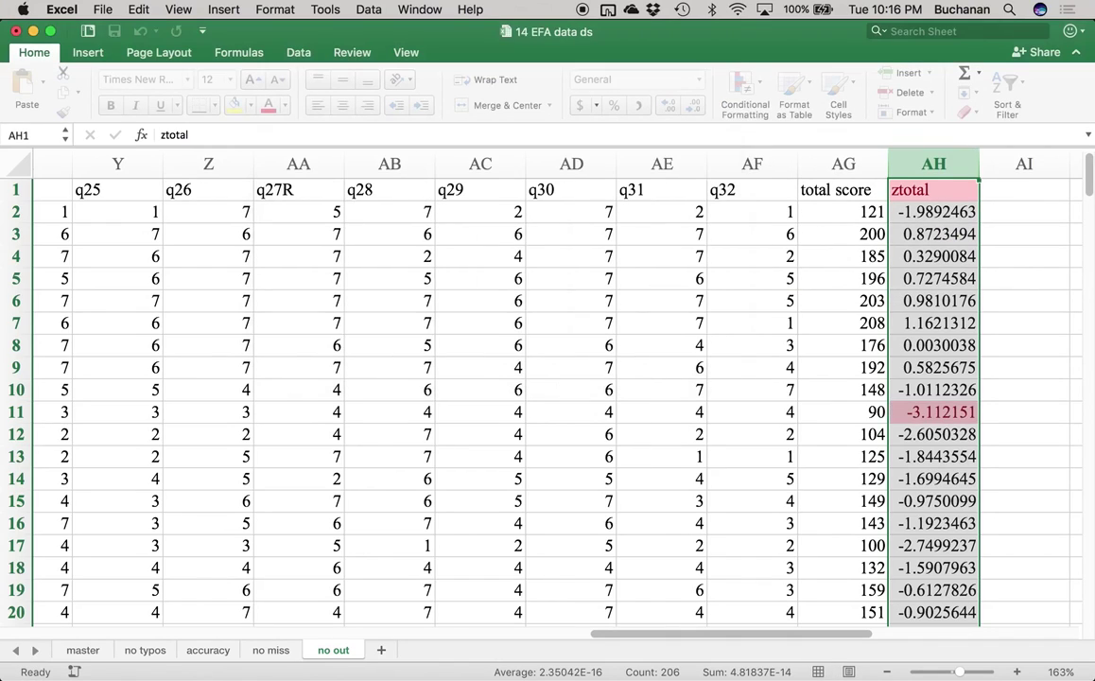
Step: Check the ztotal column for highlighted z-scores and turn on filtering for the header row
click(939, 187)
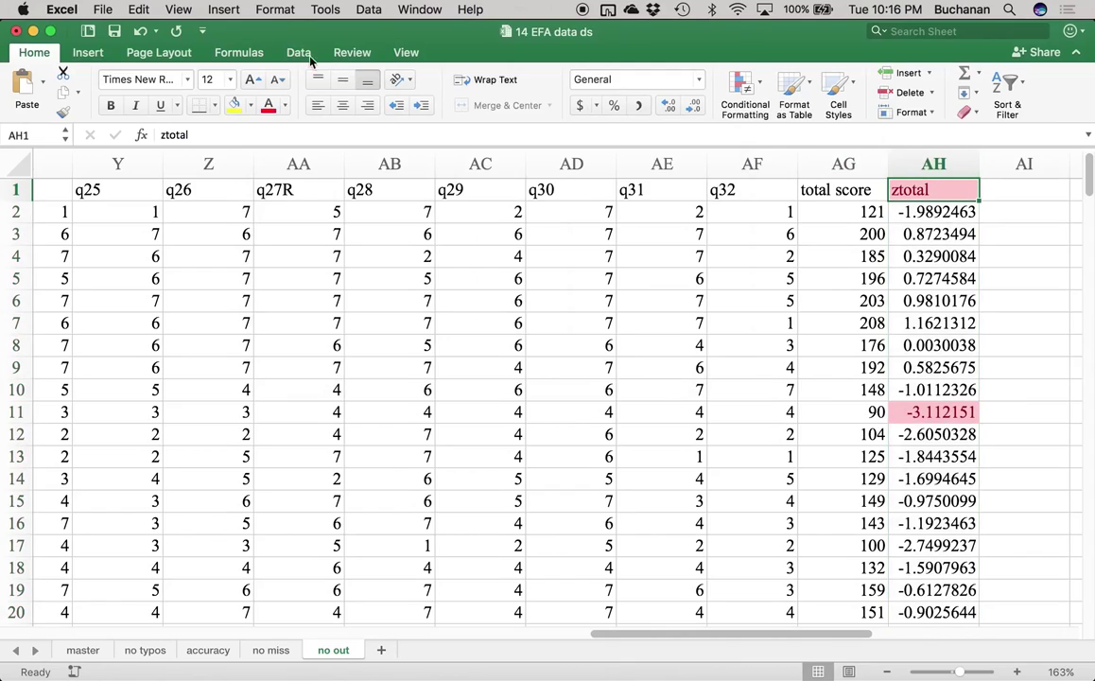
scroll(911, 381, down, 20)
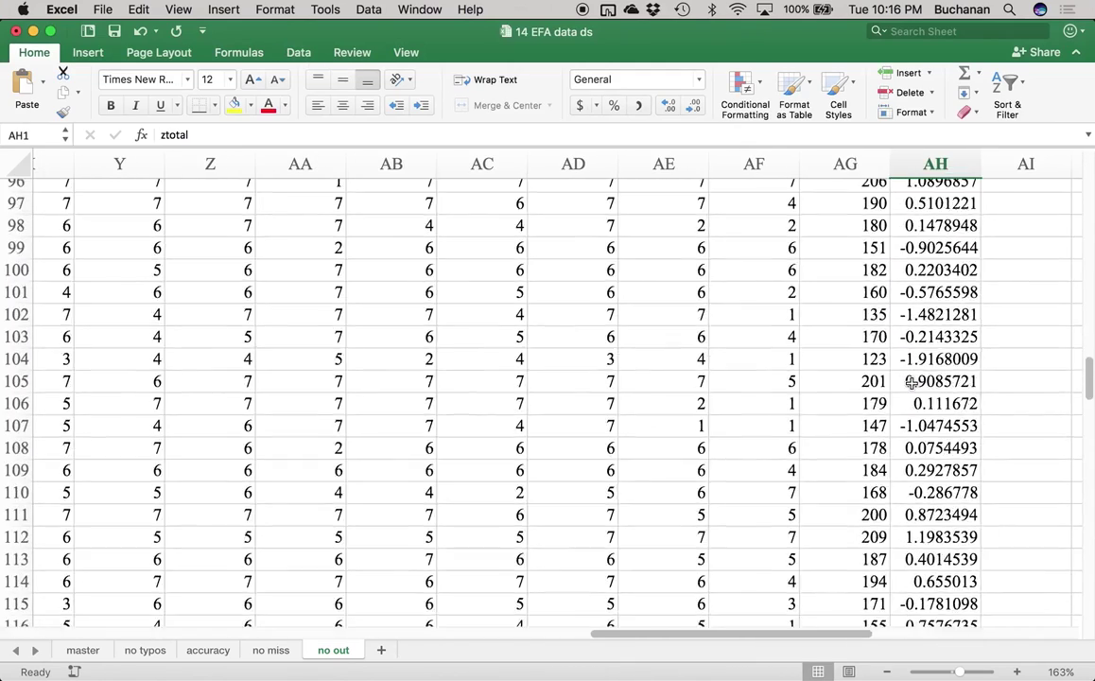
scroll(911, 381, down, 20)
scroll(911, 383, up, 14)
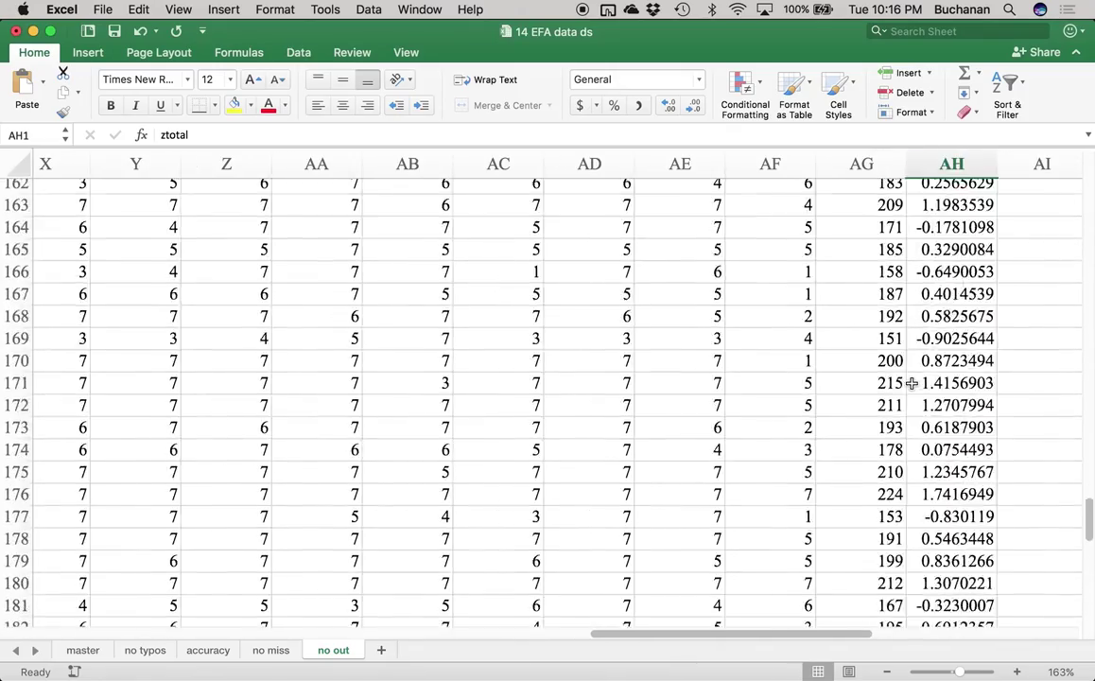
scroll(911, 383, up, 20)
scroll(910, 382, right, 2)
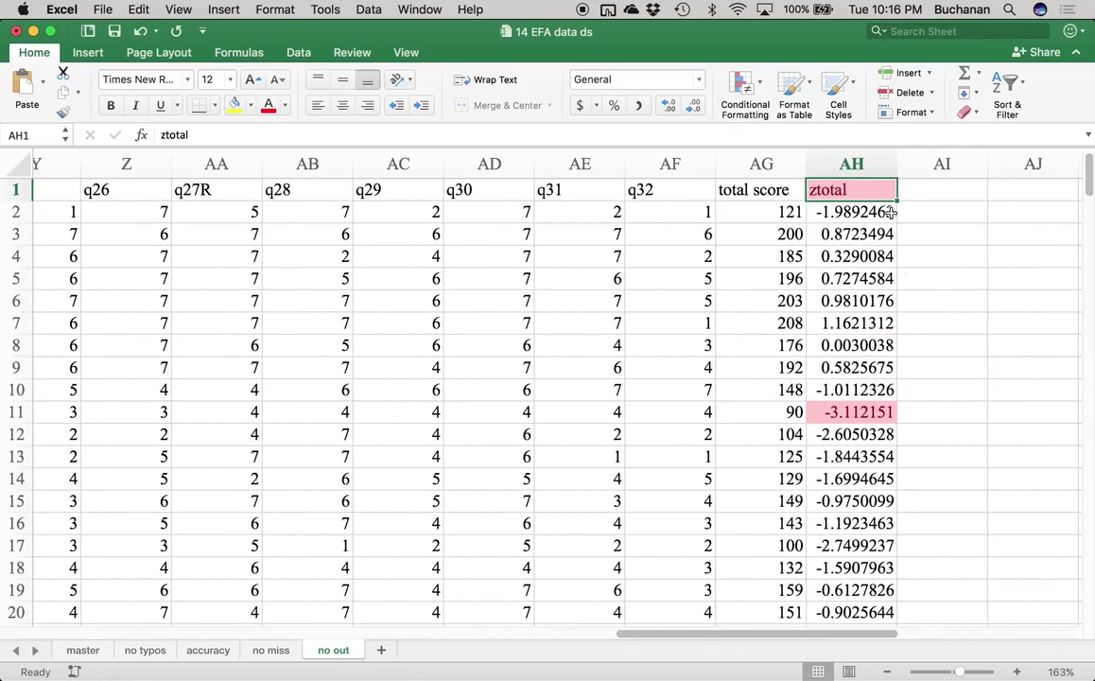
click(295, 54)
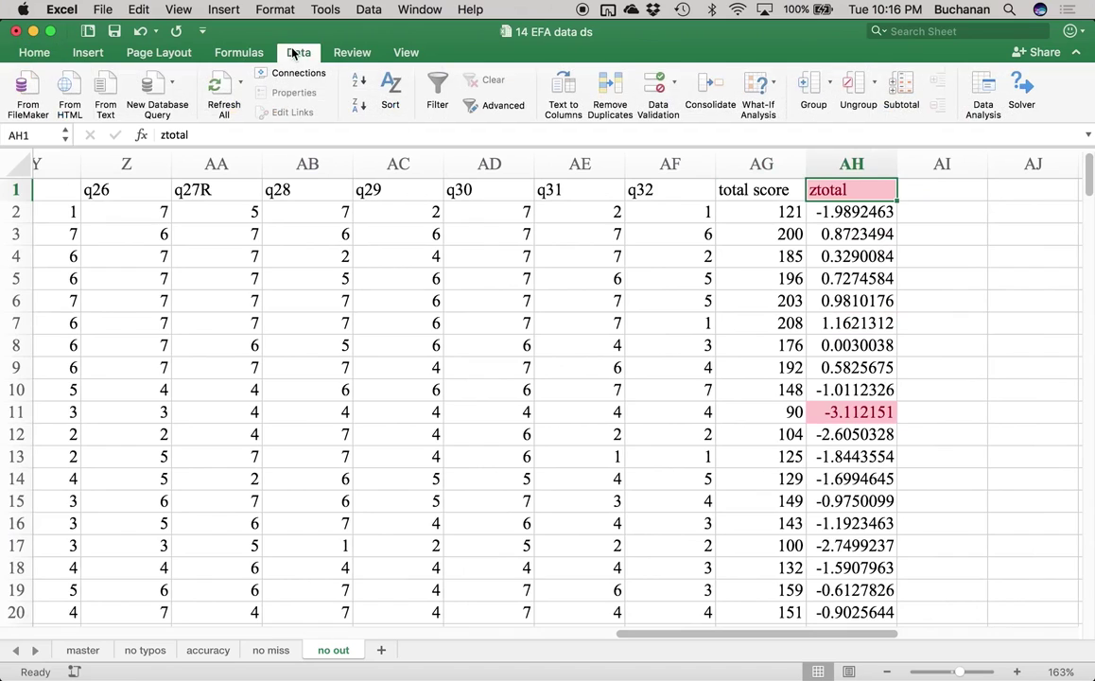
click(436, 92)
Step: Filter the ztotal column by the light red cell color to show only the outlying participants
scroll(691, 301, left, 15)
scroll(652, 410, right, 10)
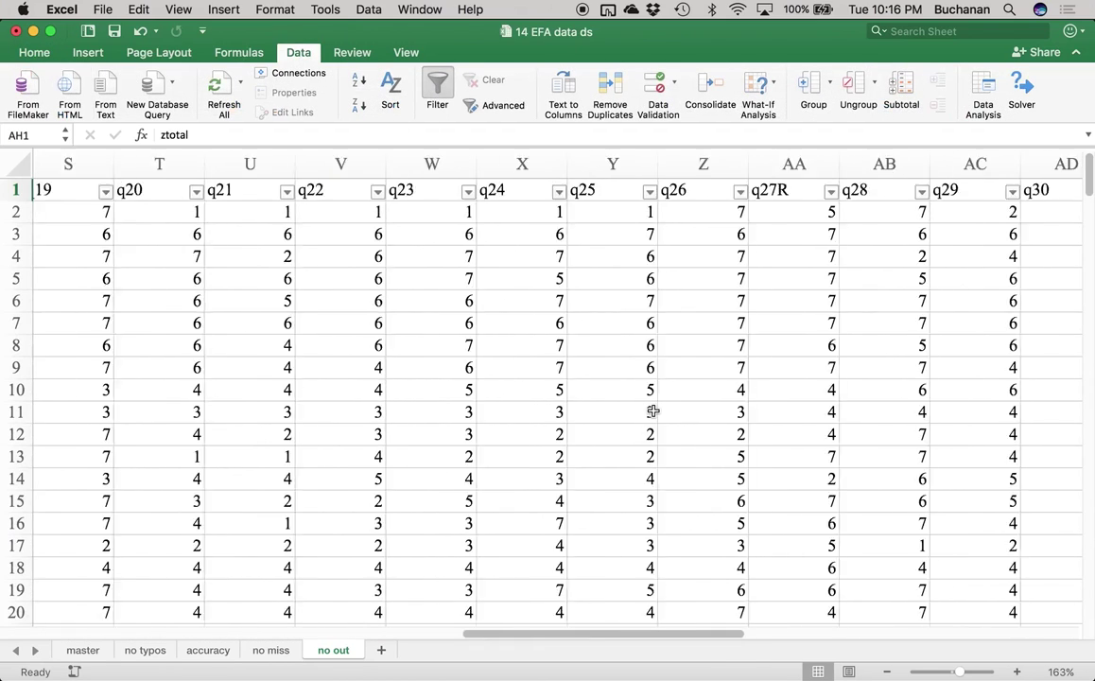
scroll(652, 410, right, 15)
scroll(652, 411, left, 5)
click(563, 192)
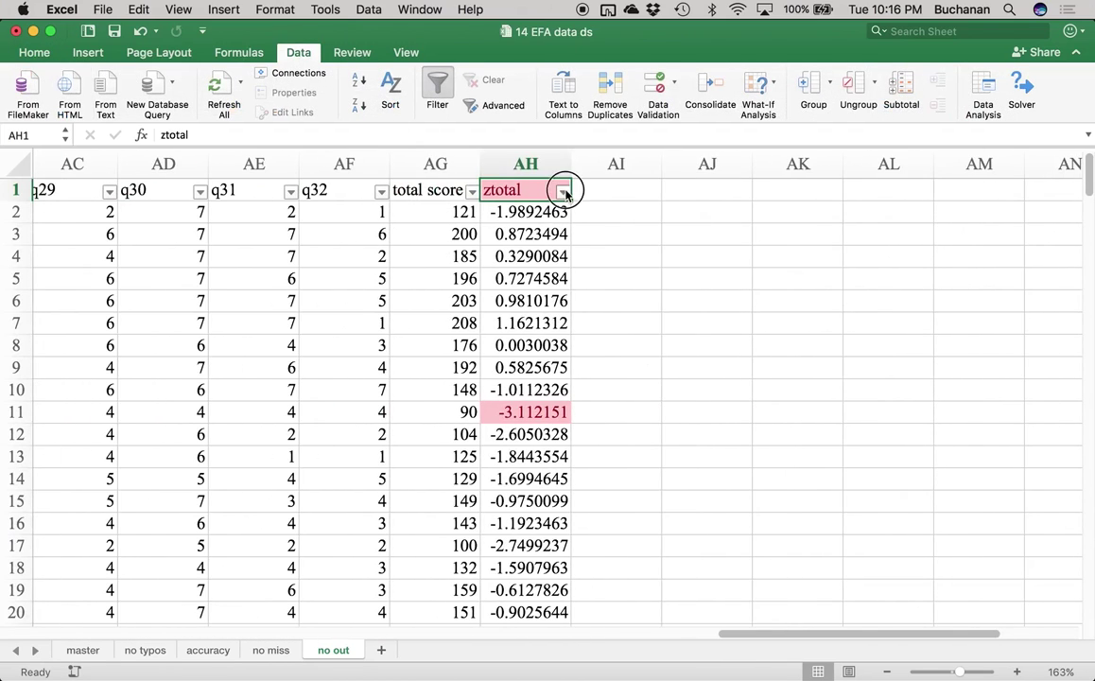
click(666, 363)
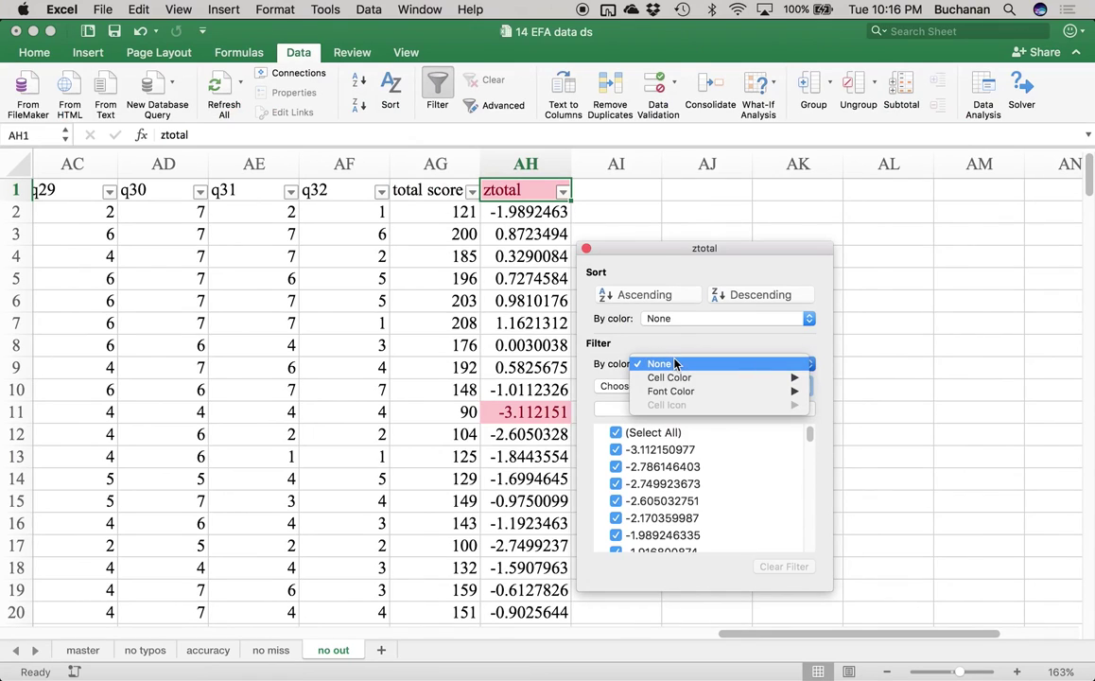
mouse_move(689, 377)
click(836, 386)
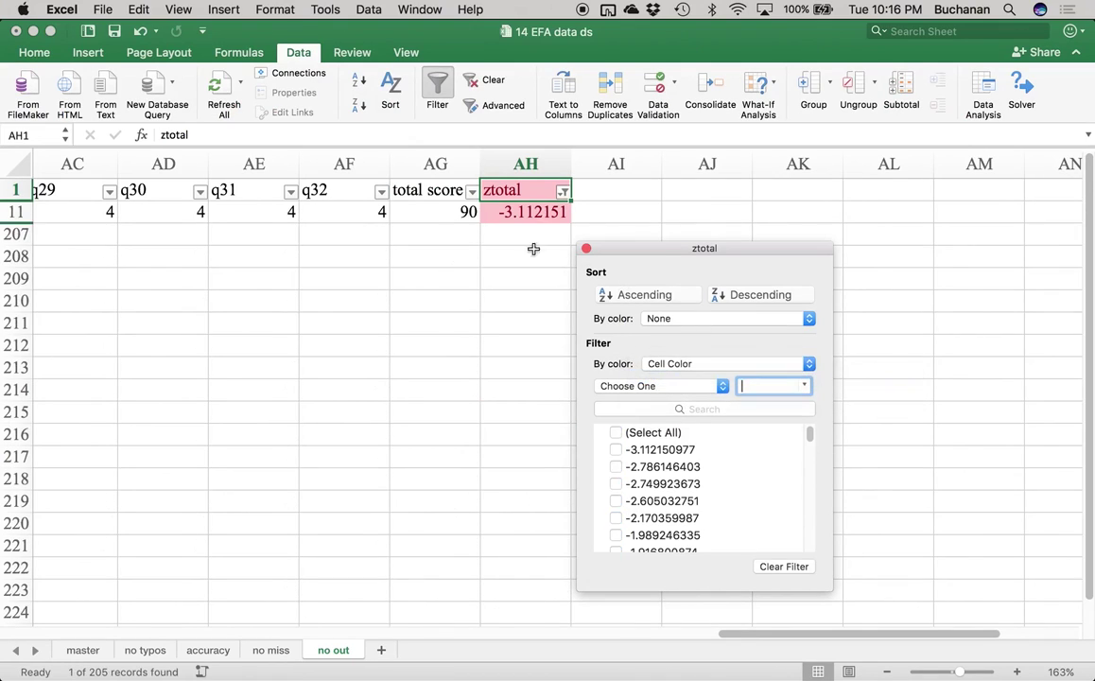
Step: Examine the filtered outlier's answers across the question columns of row 11, together with its total score and z-score formulas
click(492, 220)
click(483, 212)
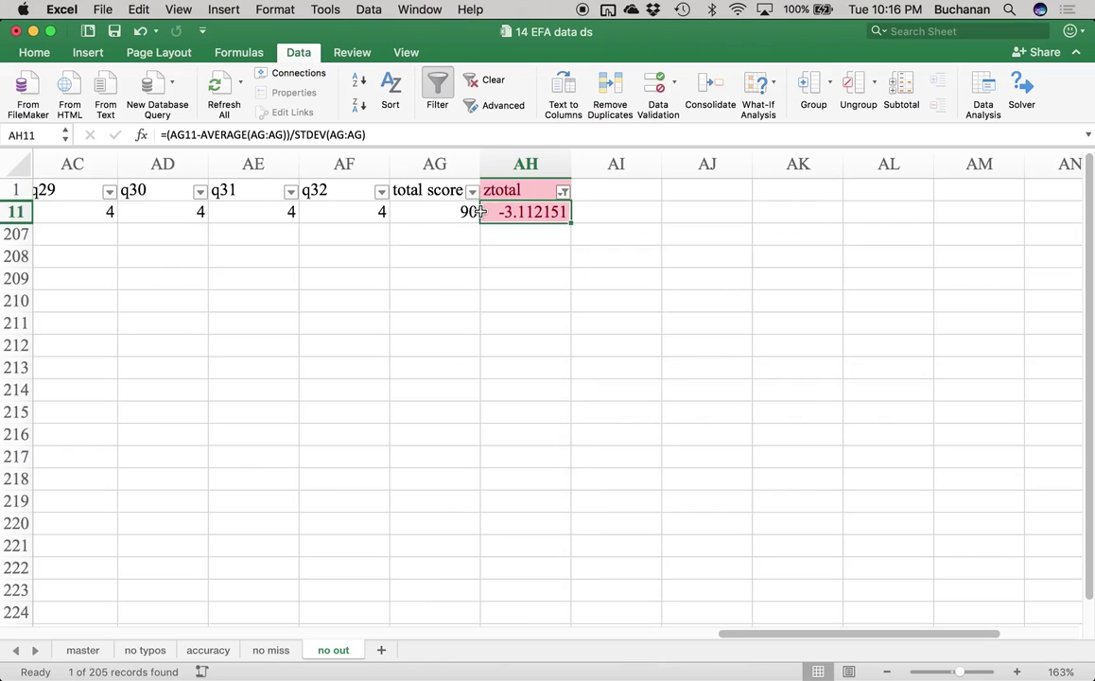
scroll(480, 212, left, 10)
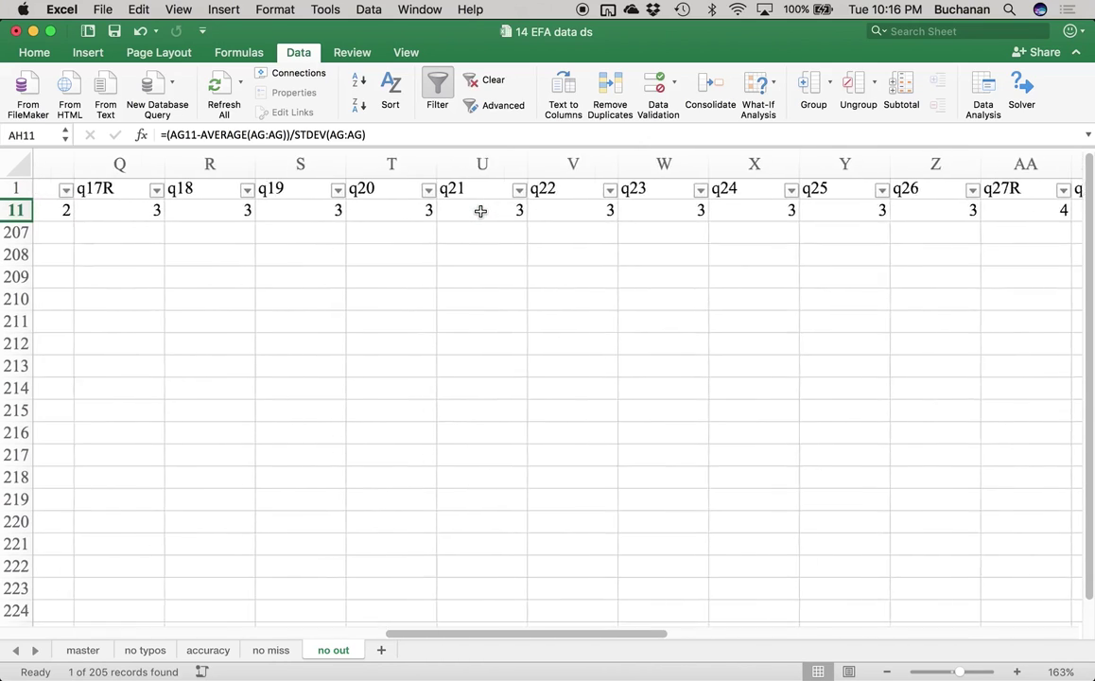
scroll(480, 212, left, 5)
scroll(480, 212, right, 15)
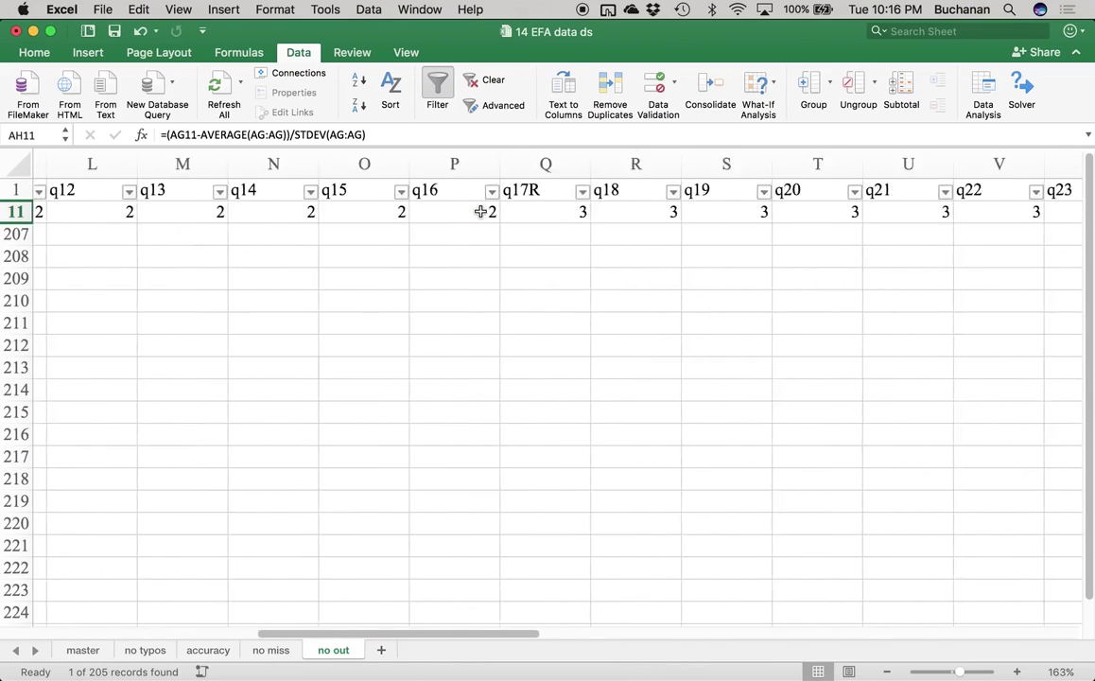
scroll(480, 212, left, 5)
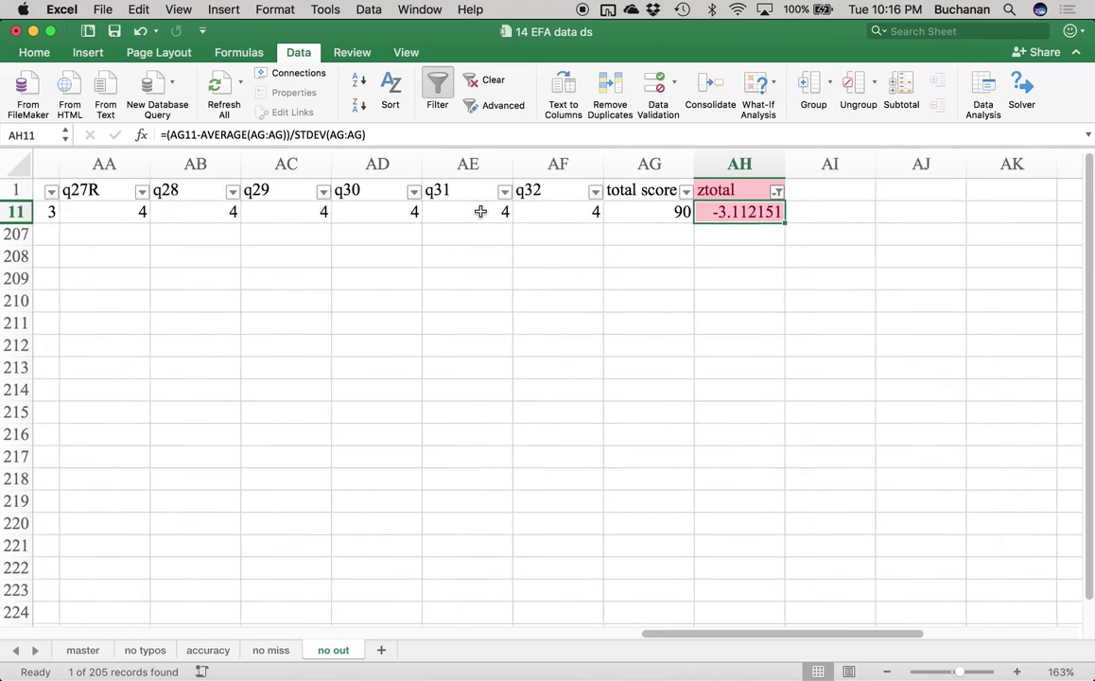
click(612, 208)
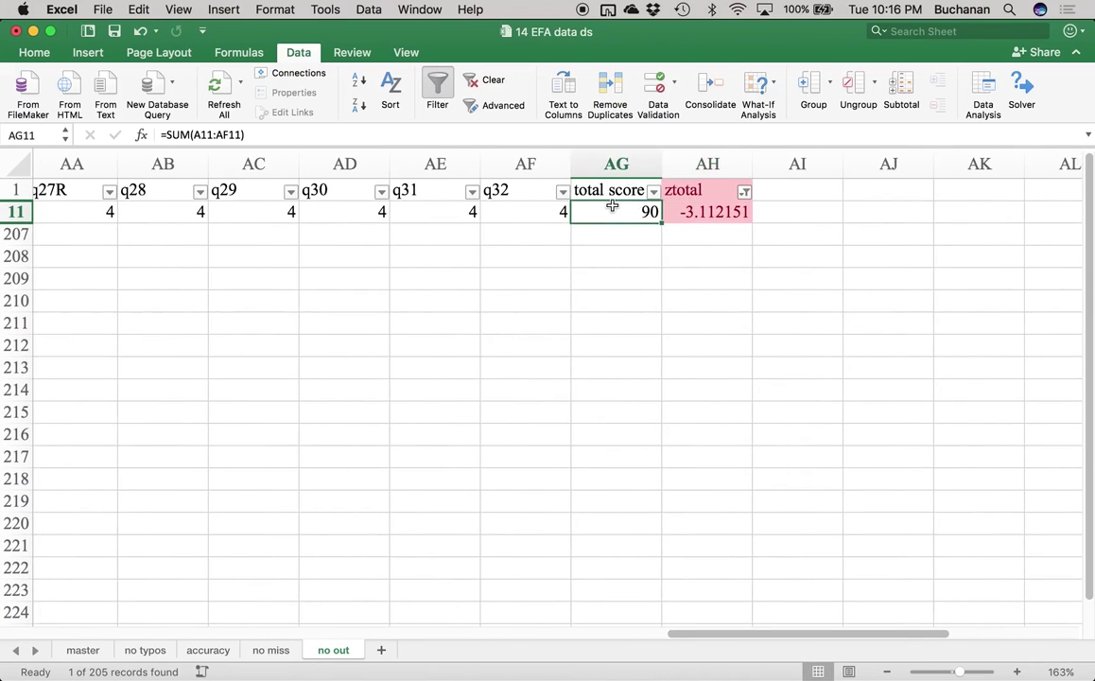
Step: Turn off the filter and delete the outlier's entire row 11 from the no out sheet
click(439, 82)
click(684, 411)
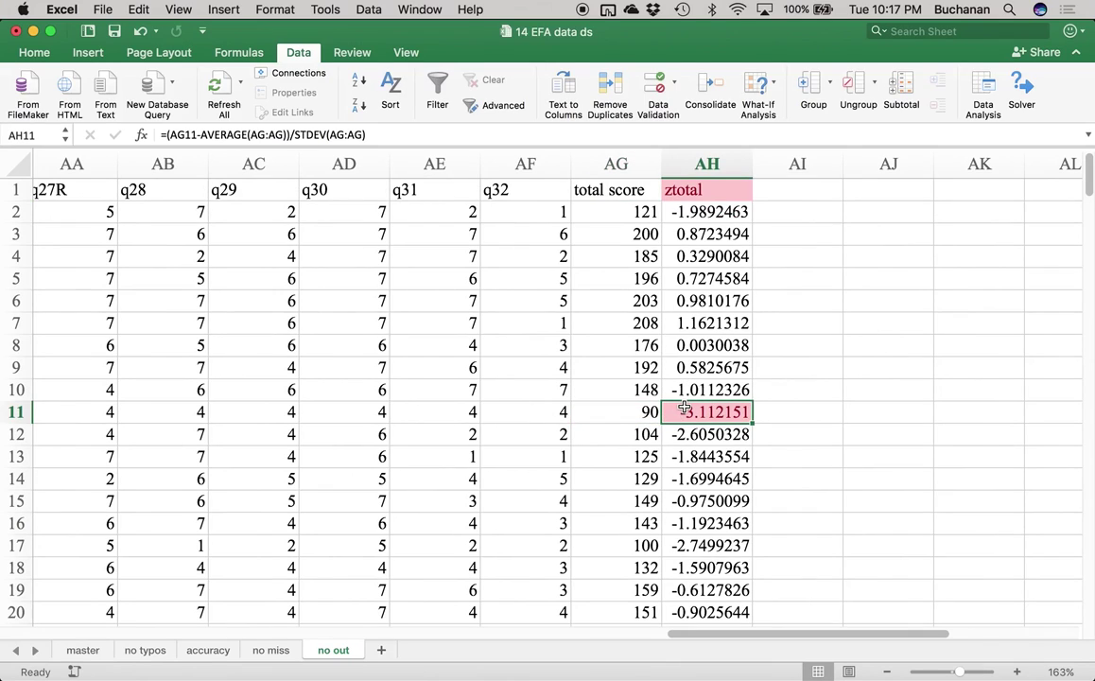
key(shift+space)
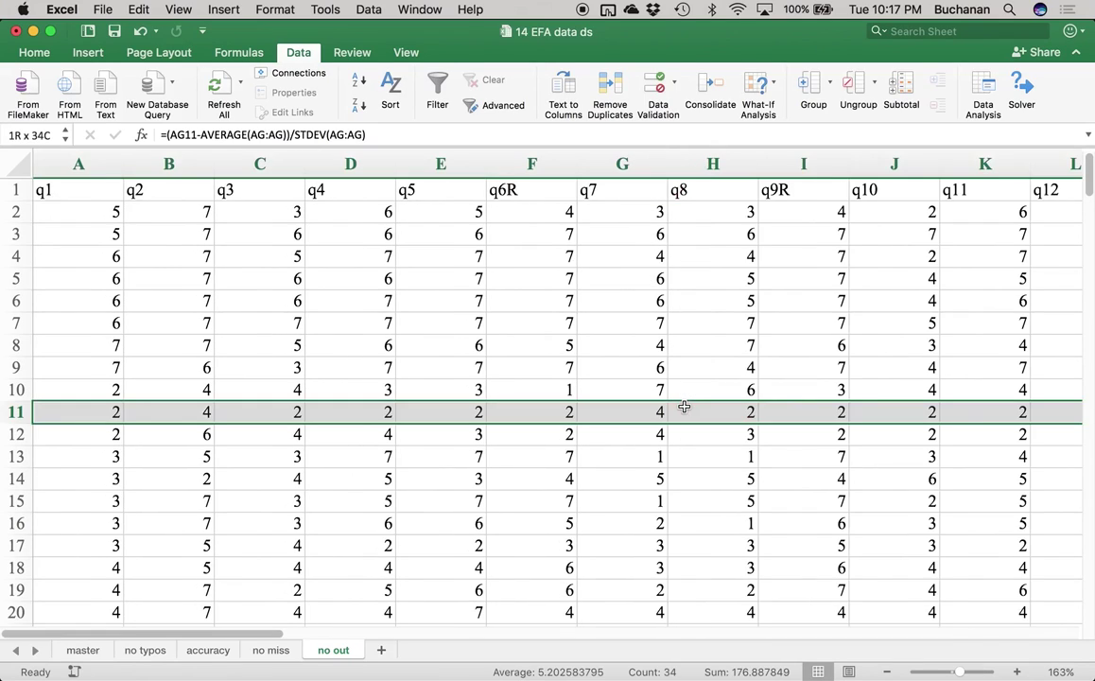
right_click(97, 417)
click(118, 484)
click(195, 523)
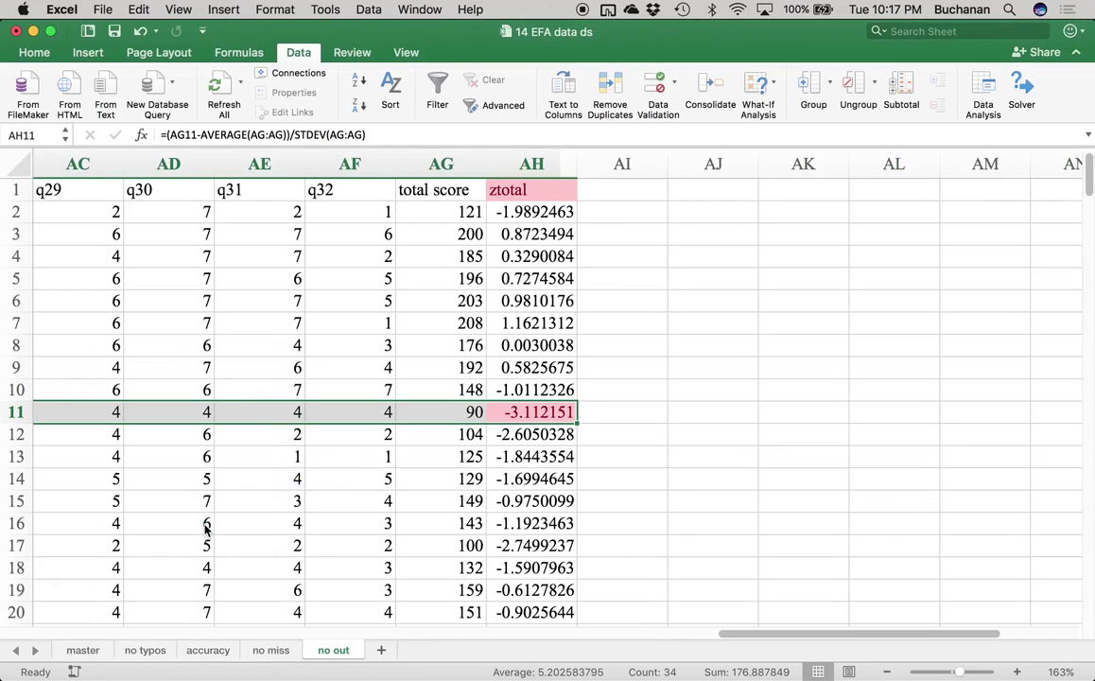
click(486, 373)
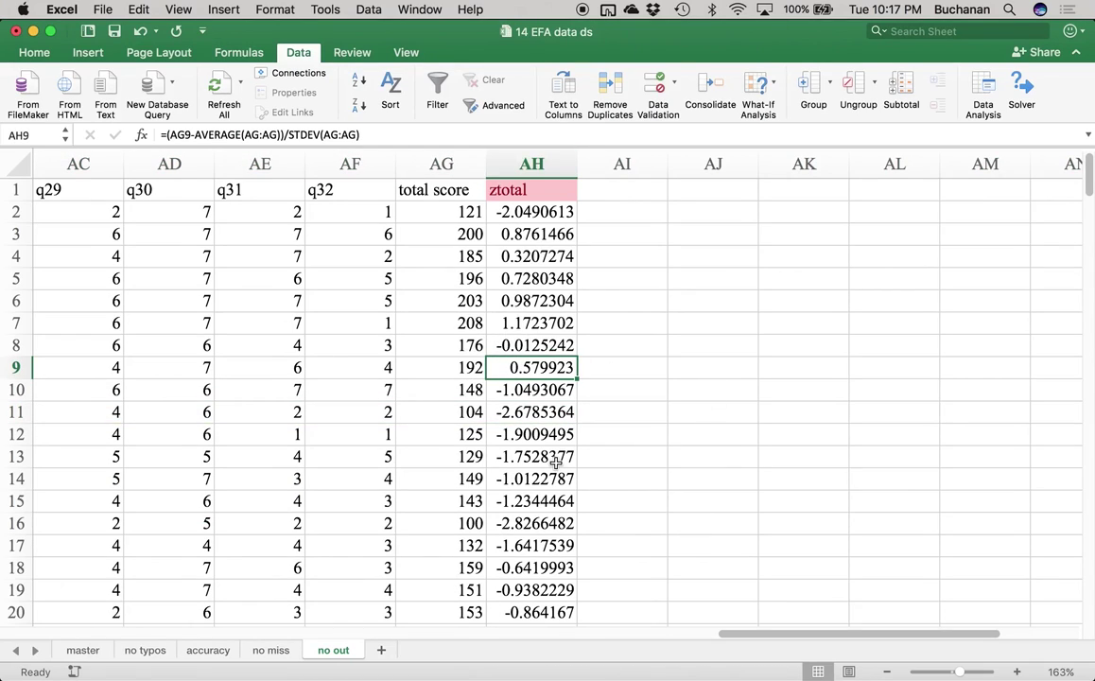
click(552, 349)
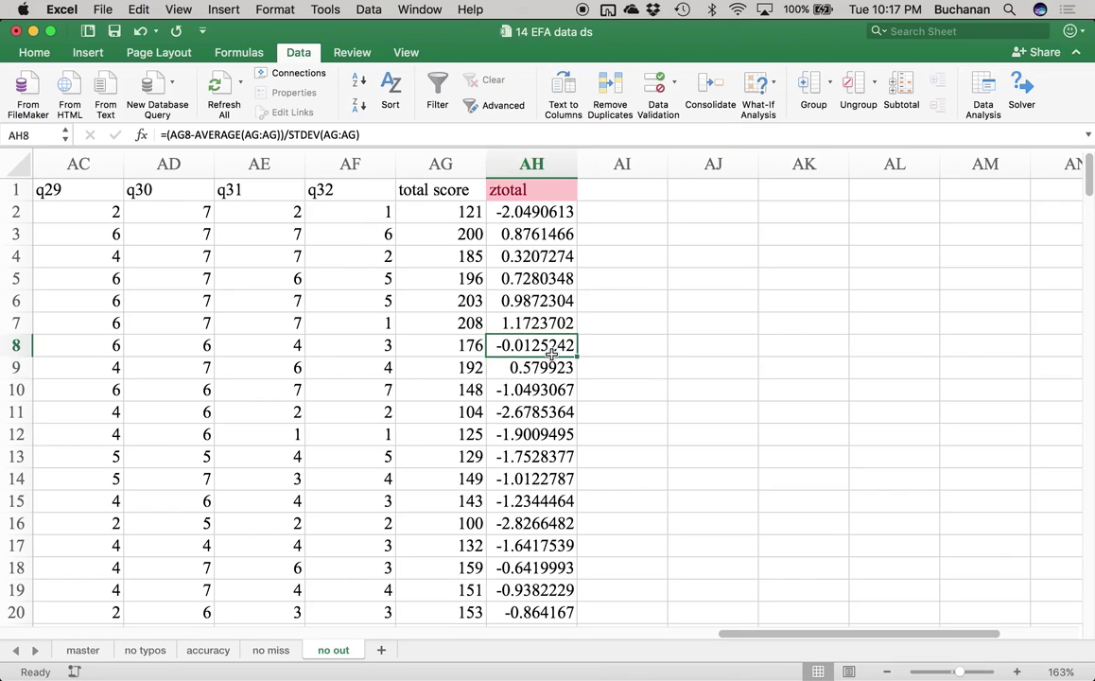
Step: Copy the q1 through total score columns with their headers, rows 1 to 205, and paste them into a new sheet
click(366, 213)
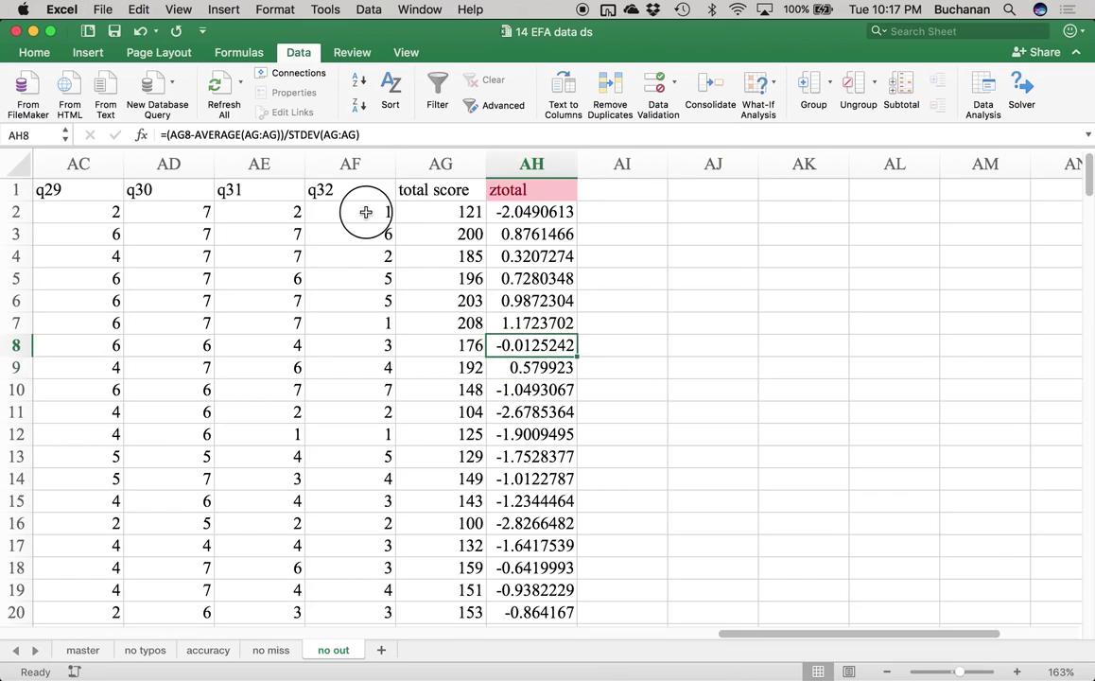
click(414, 190)
key(super+shift+Left)
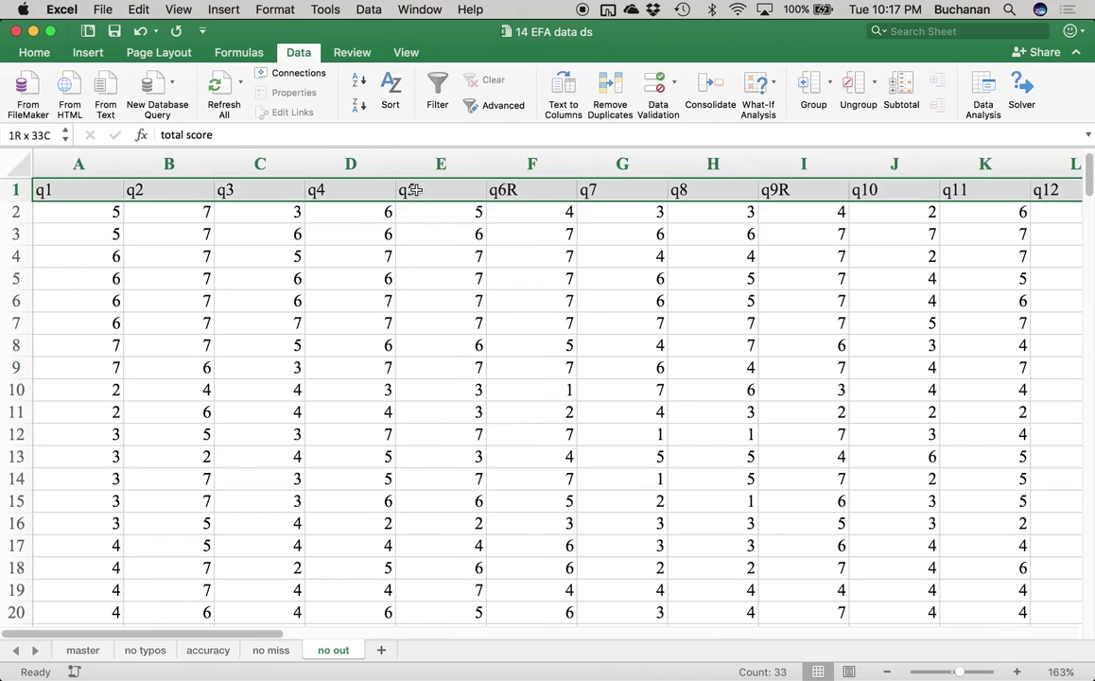
key(super+shift+Down)
key(super+c)
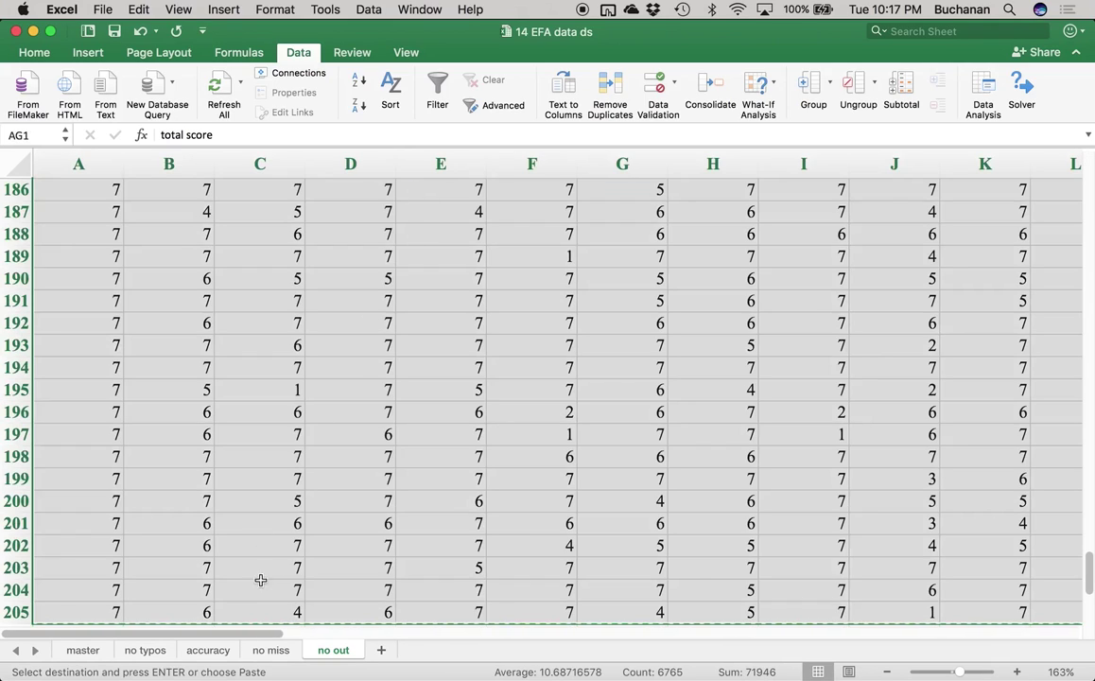
click(381, 649)
key(super+v)
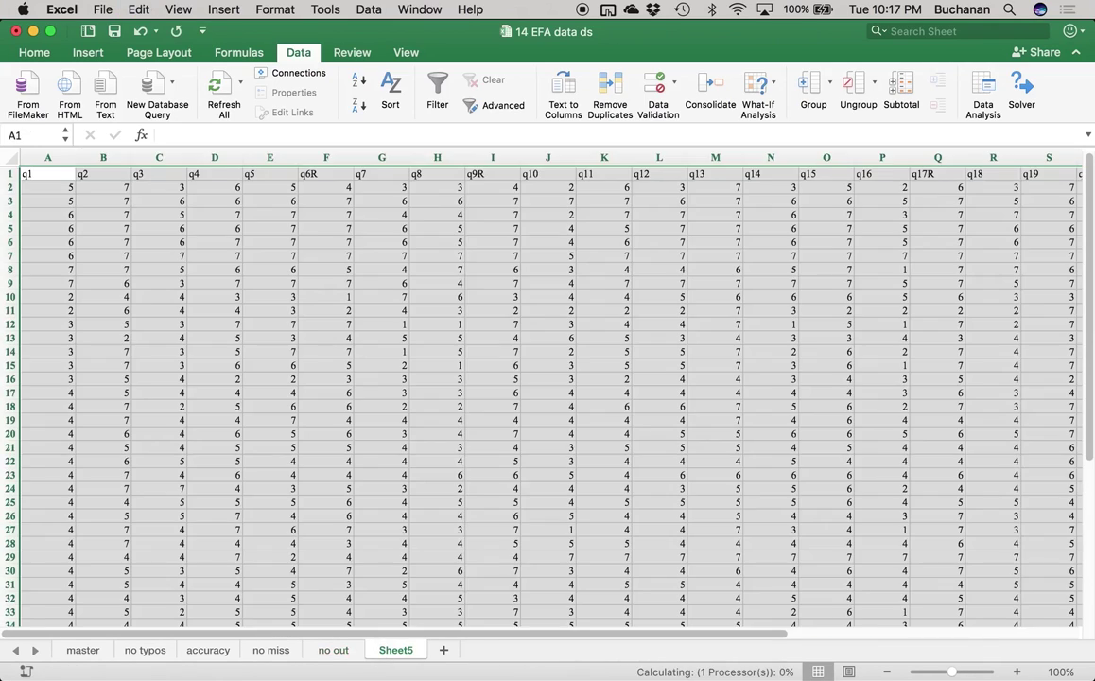
Step: Rename the new sheet as final
double_click(397, 650)
text(fina)
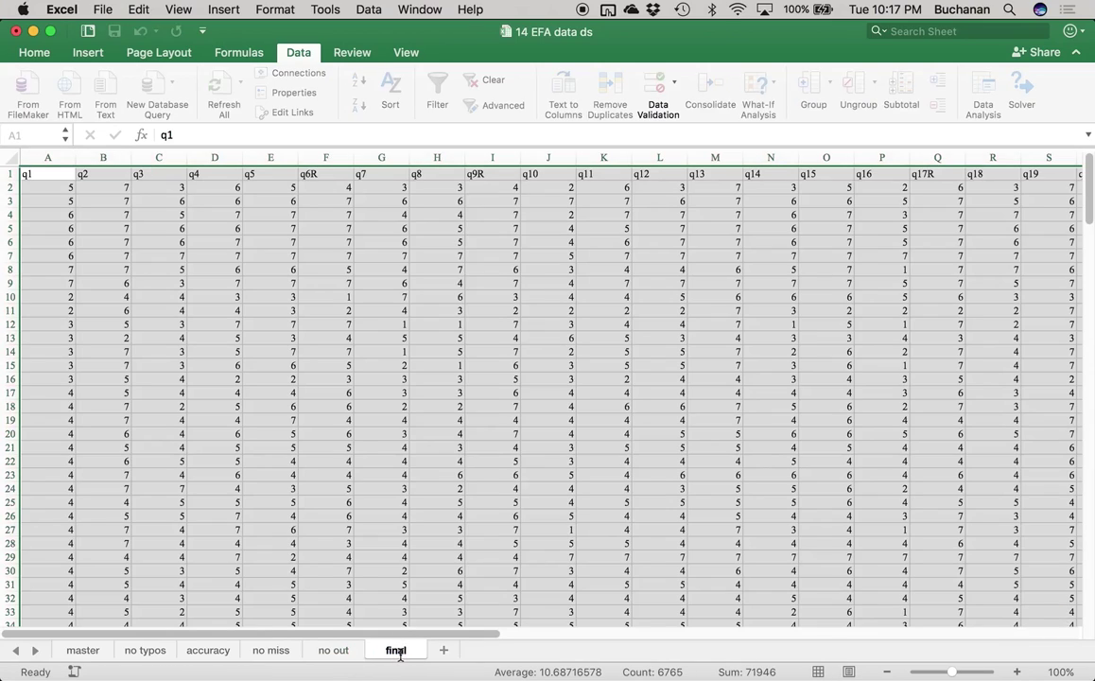
text(l)
key(Return)
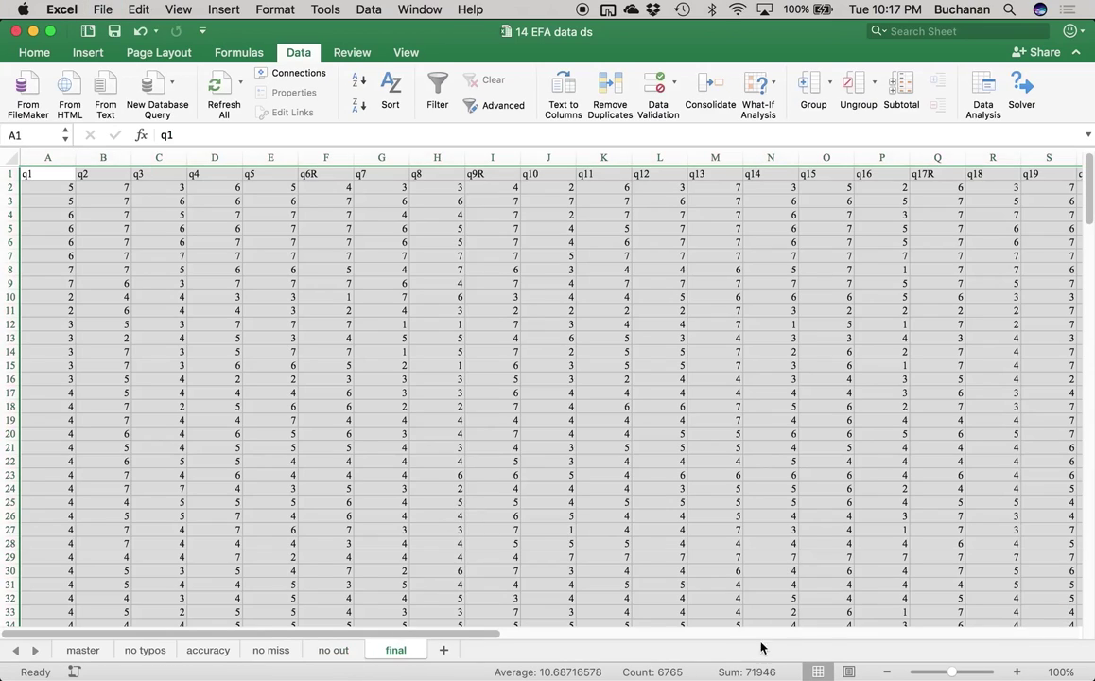
Step: Run a Correlation analysis on A1:AF205 of the final sheet, with labels in the first row and output to a new worksheet
drag(950, 674, 958, 673)
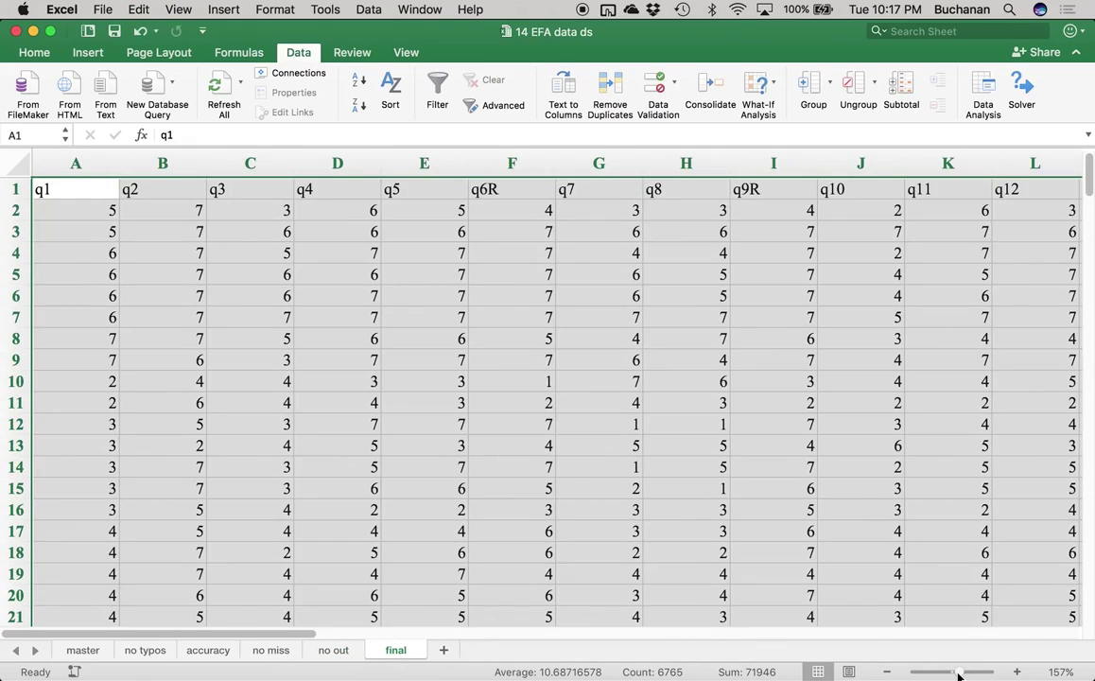
click(284, 341)
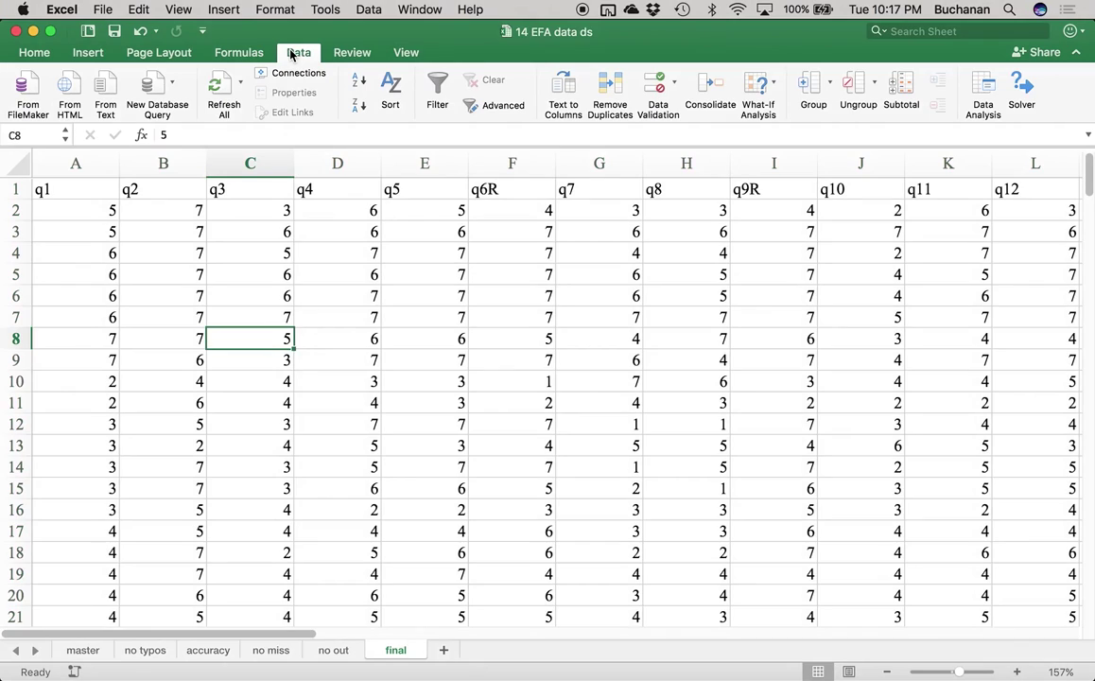
click(982, 87)
key(Up)
key(Up)
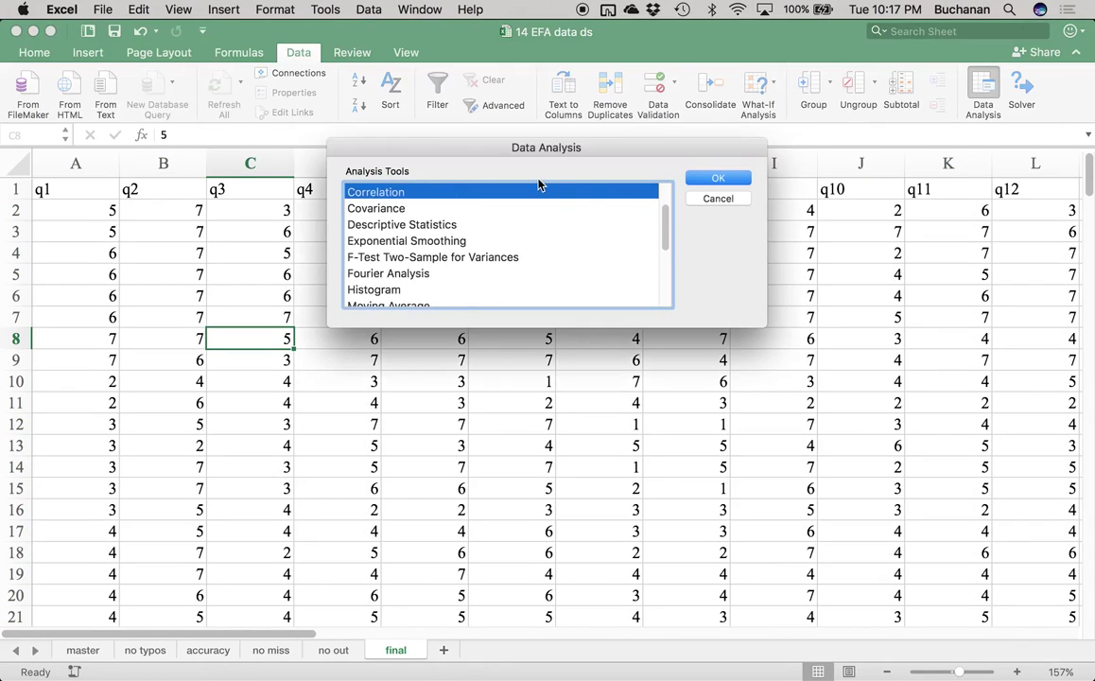
click(704, 177)
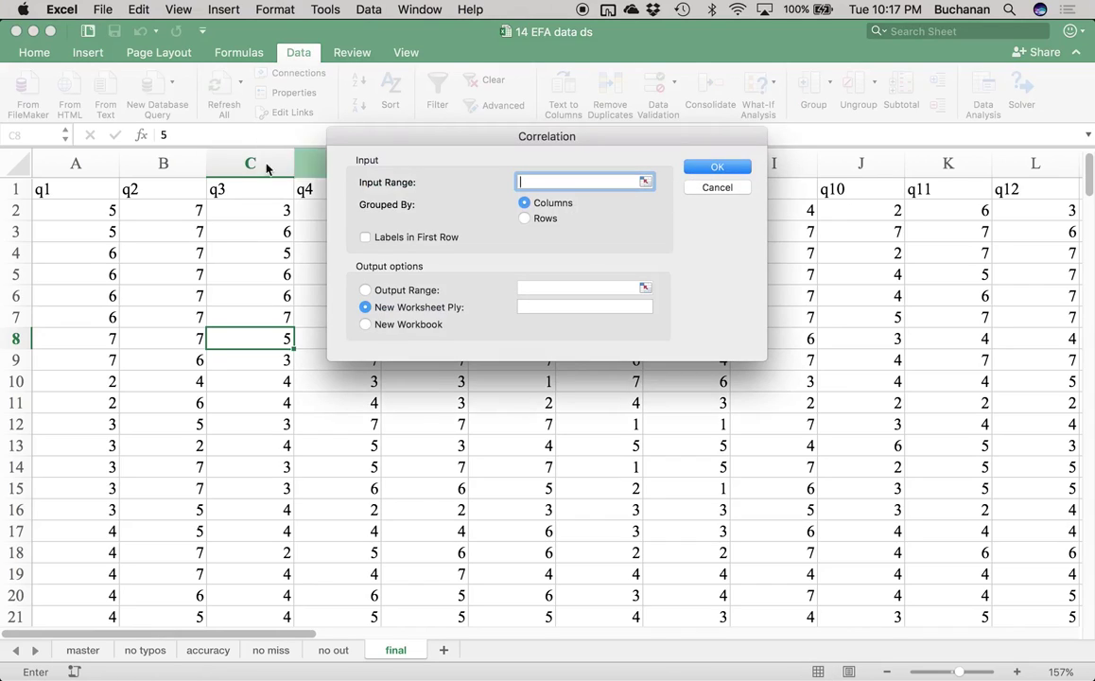
click(89, 192)
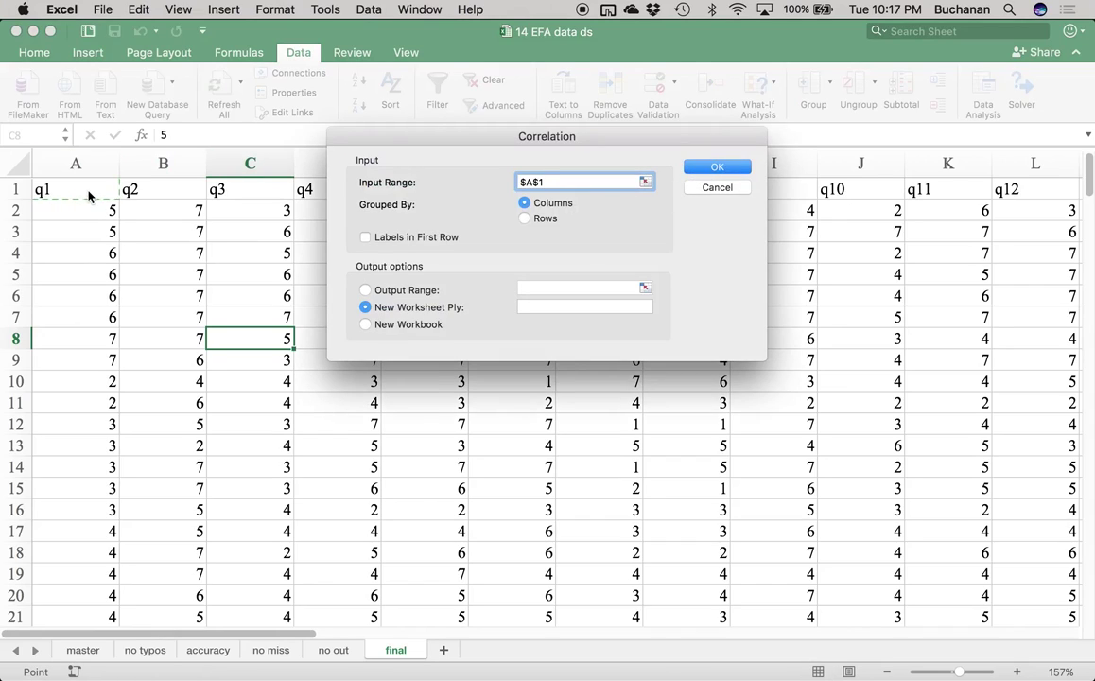
key(ctrl+shift+End)
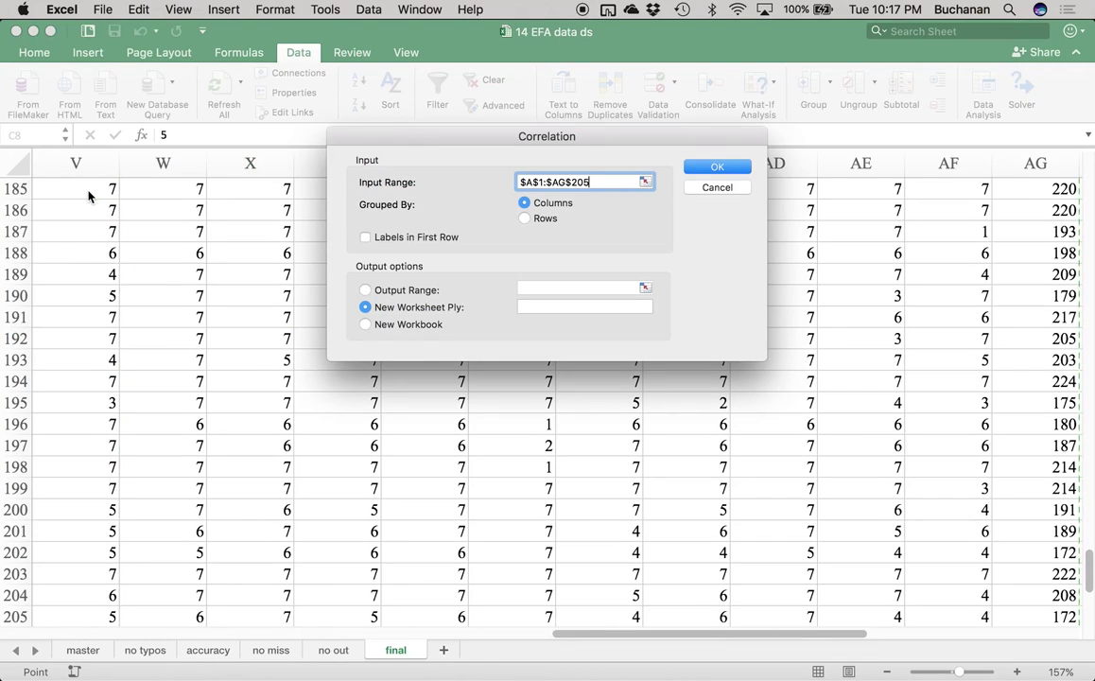
key(shift+Left)
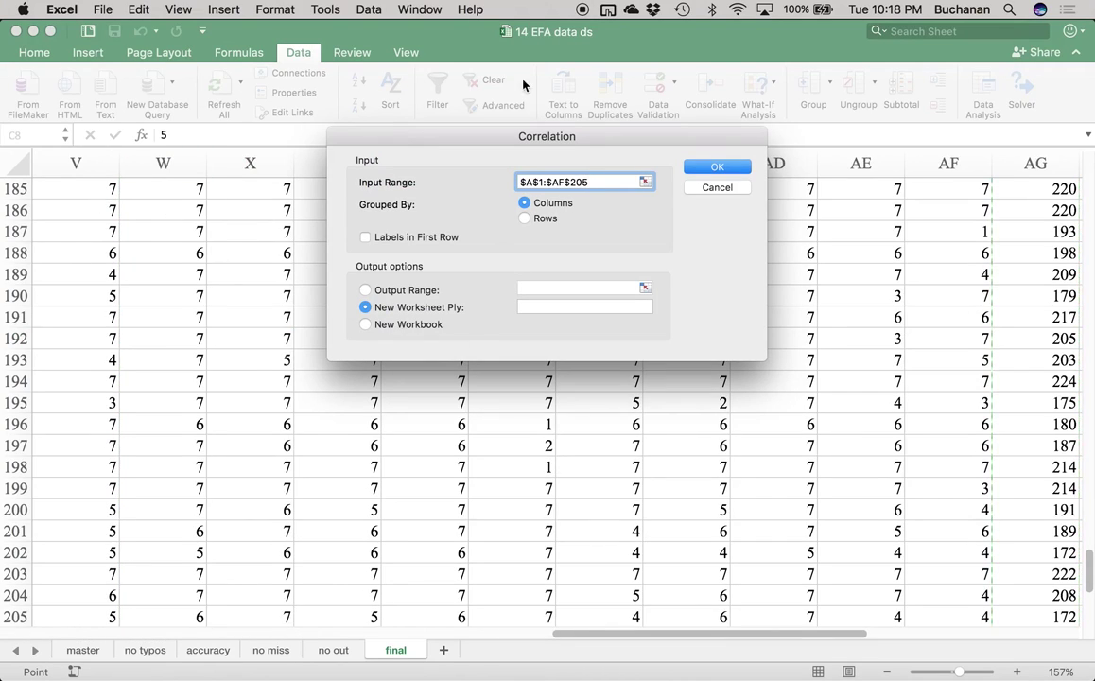
click(430, 237)
click(703, 169)
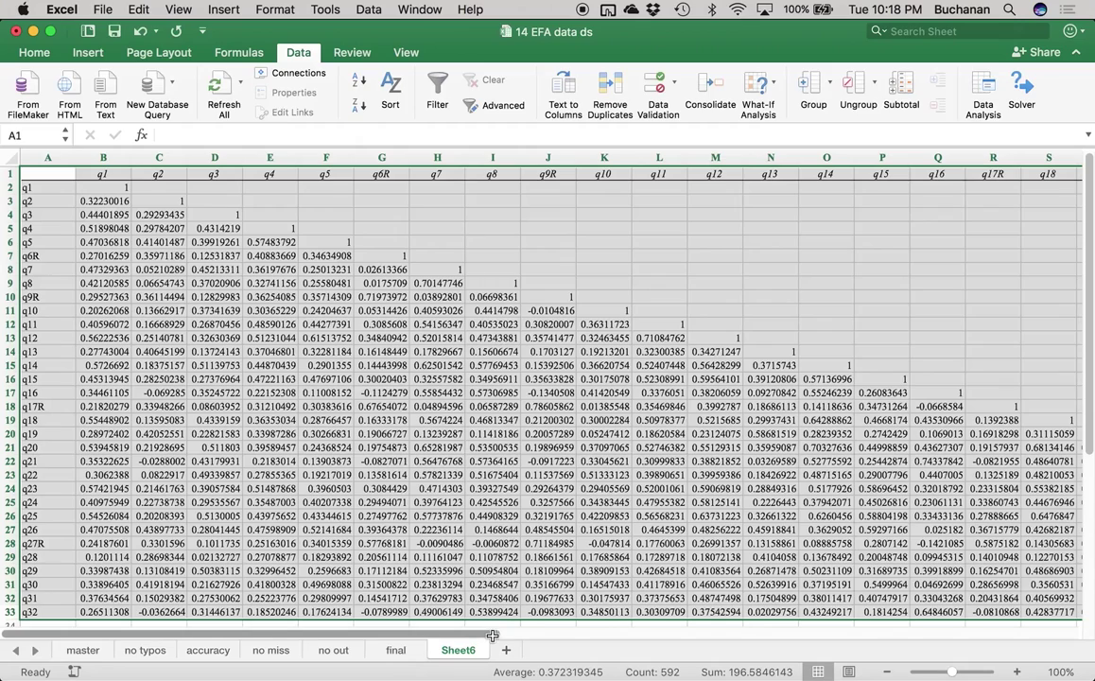
Step: Rename the correlation output sheet as additivity
double_click(457, 649)
text(accuracy)
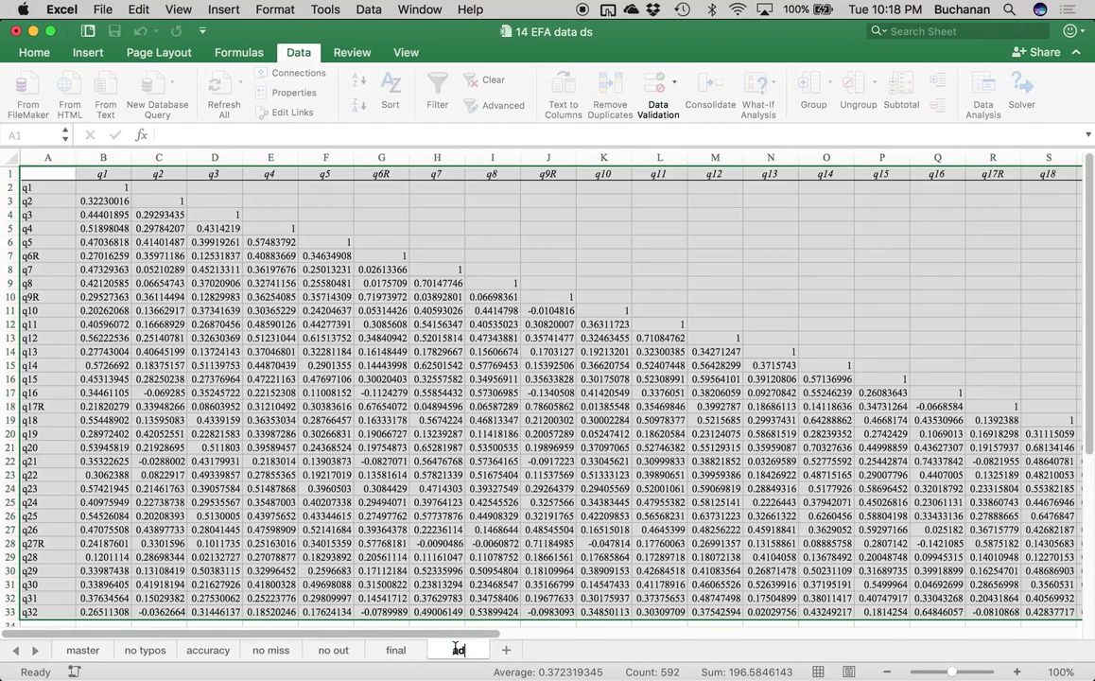
key(Return)
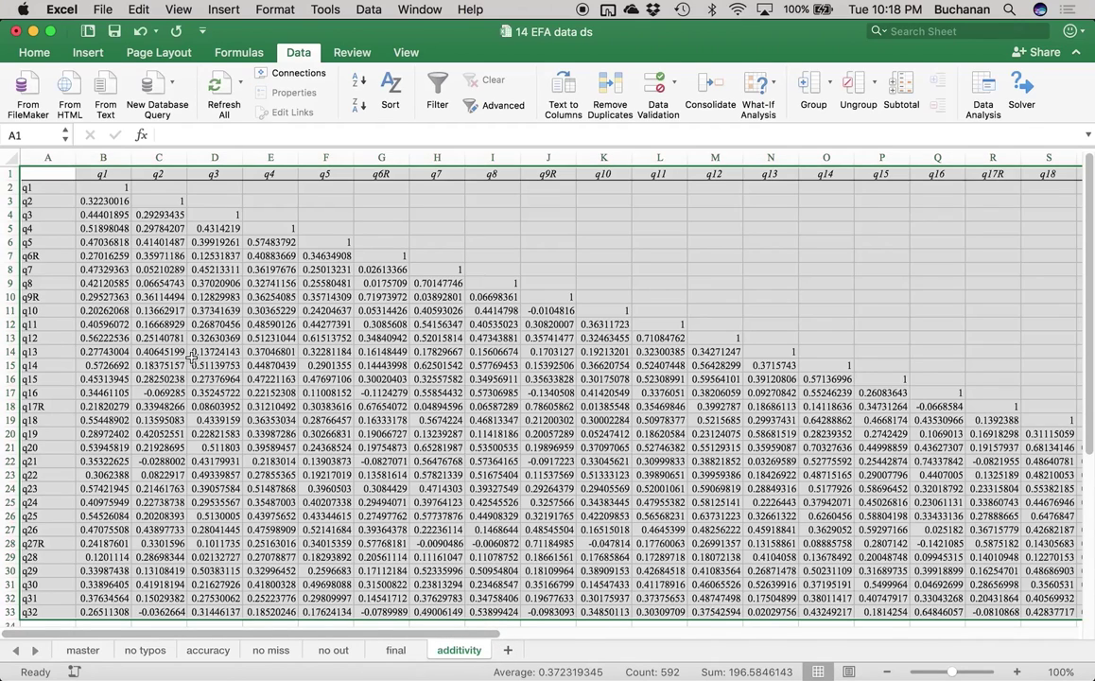
Step: Examine the correlations among items q1 to q32 throughout the matrix on the additivity sheet
click(112, 189)
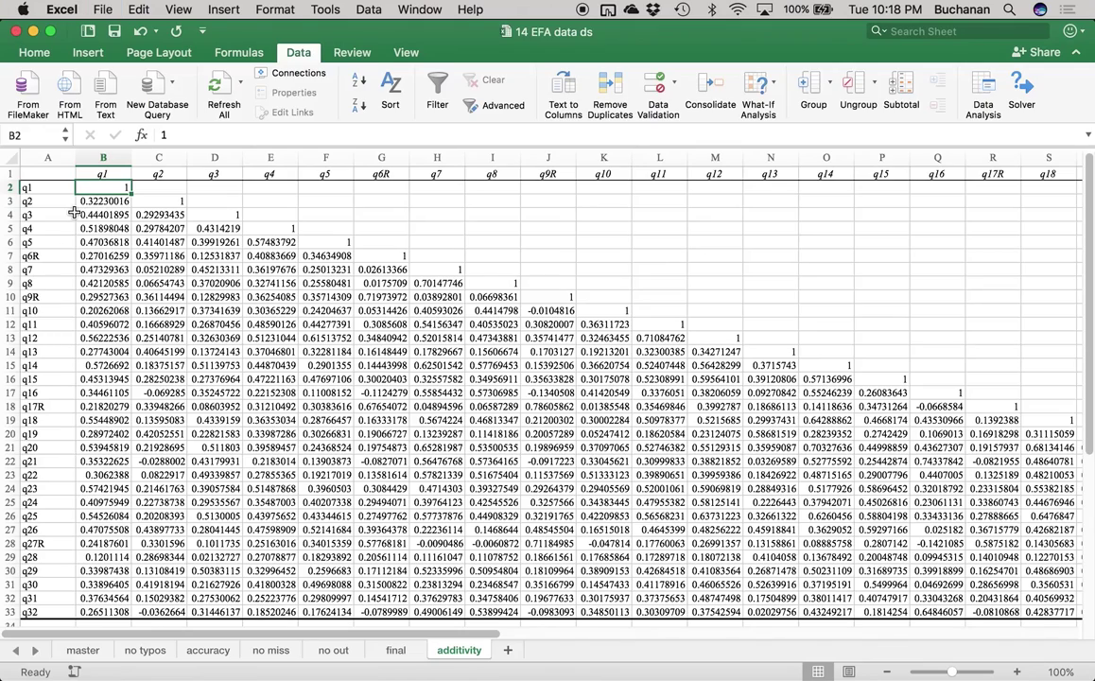
scroll(156, 260, right, 2)
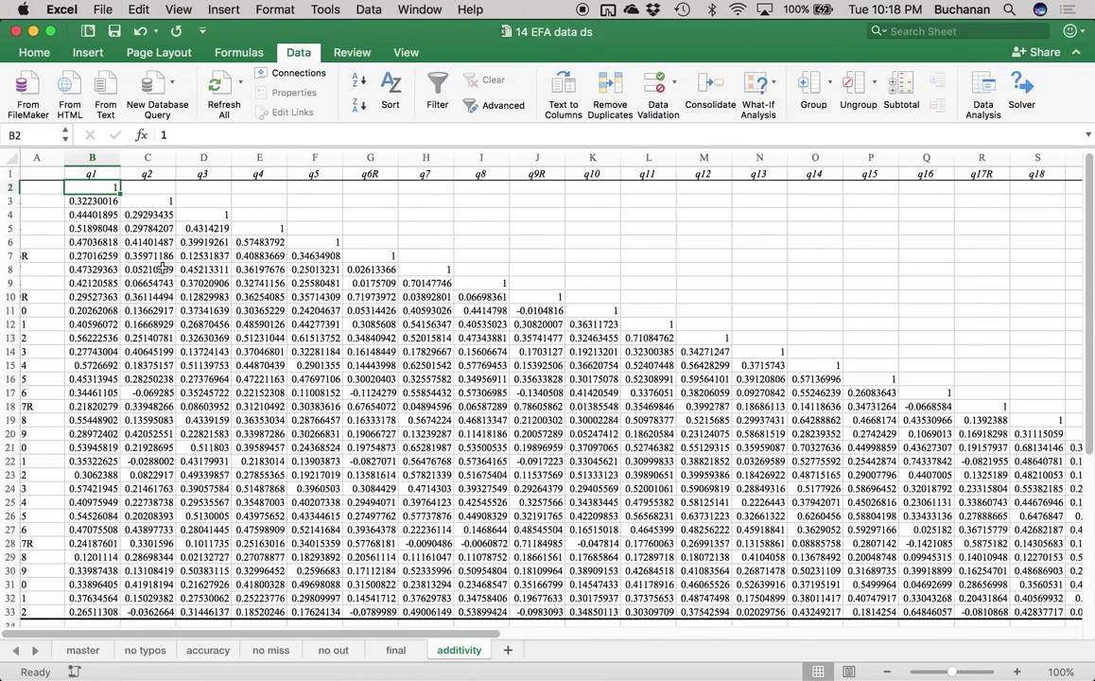
scroll(162, 268, right, 6)
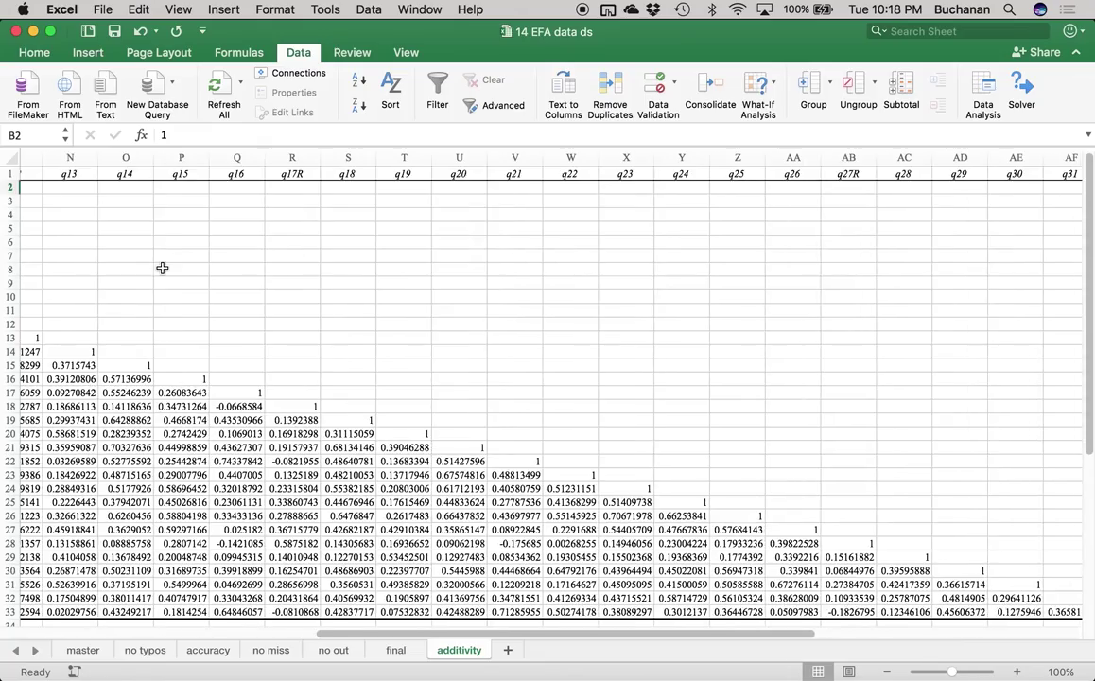
scroll(162, 268, left, 6)
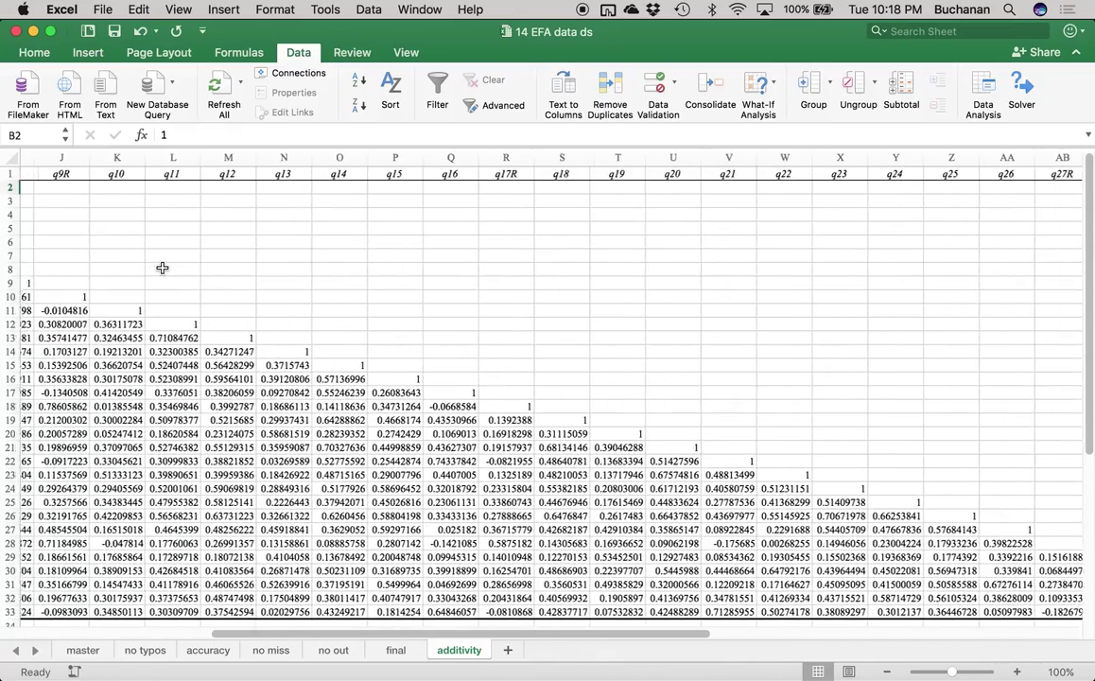
scroll(162, 268, left, 1)
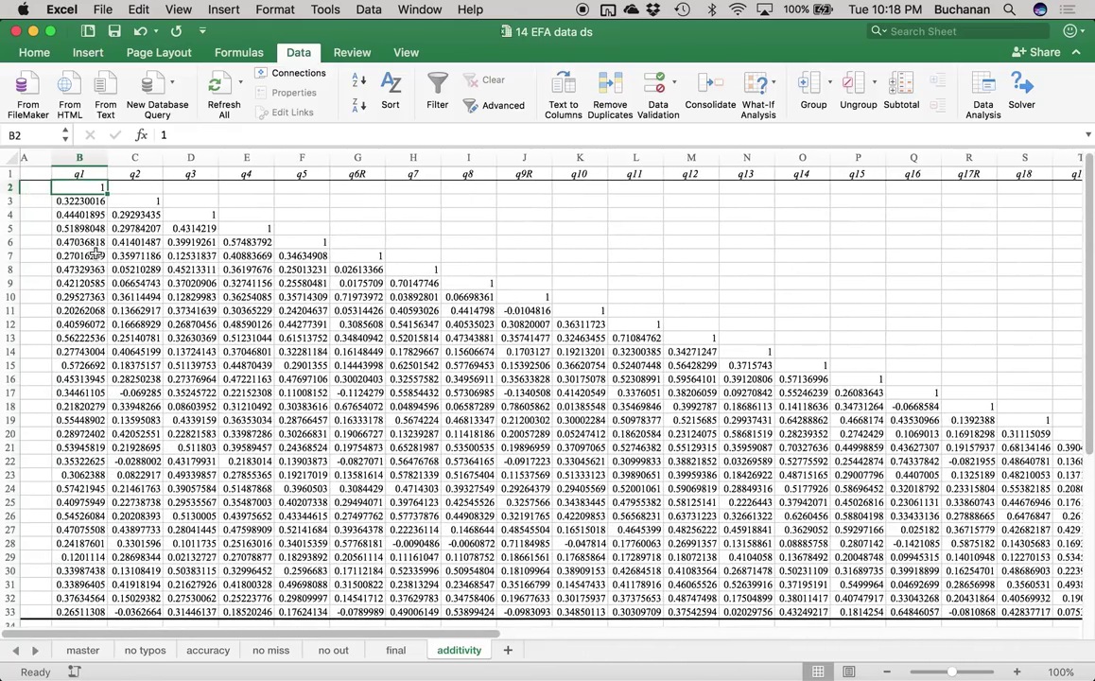
scroll(88, 219, down, 5)
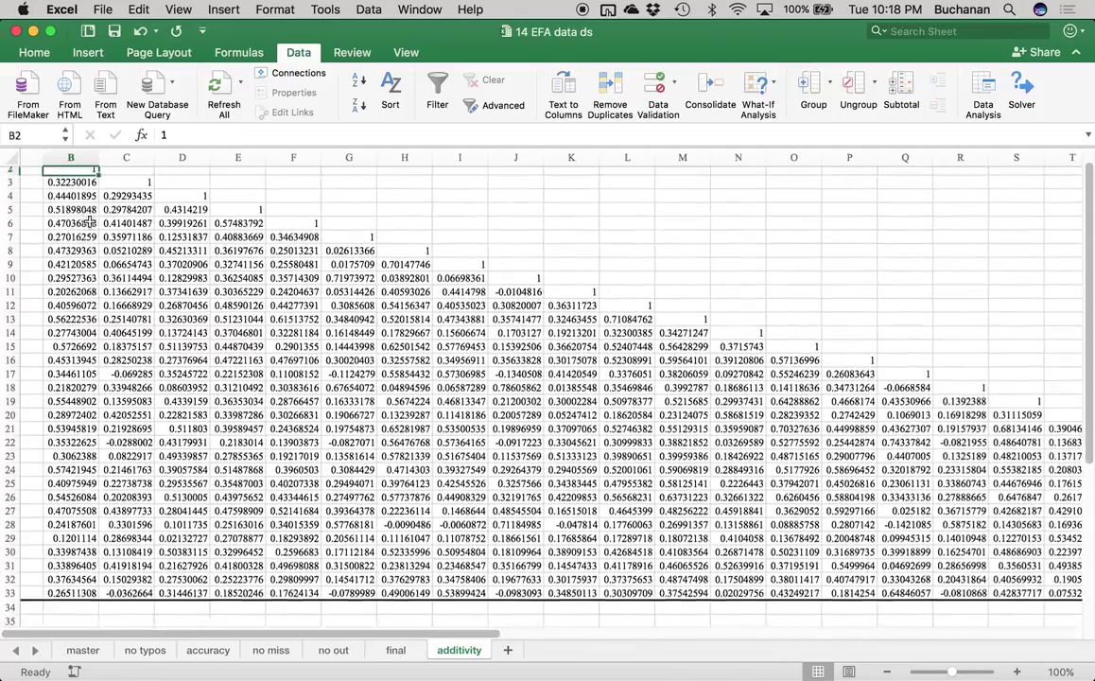
scroll(88, 221, up, 5)
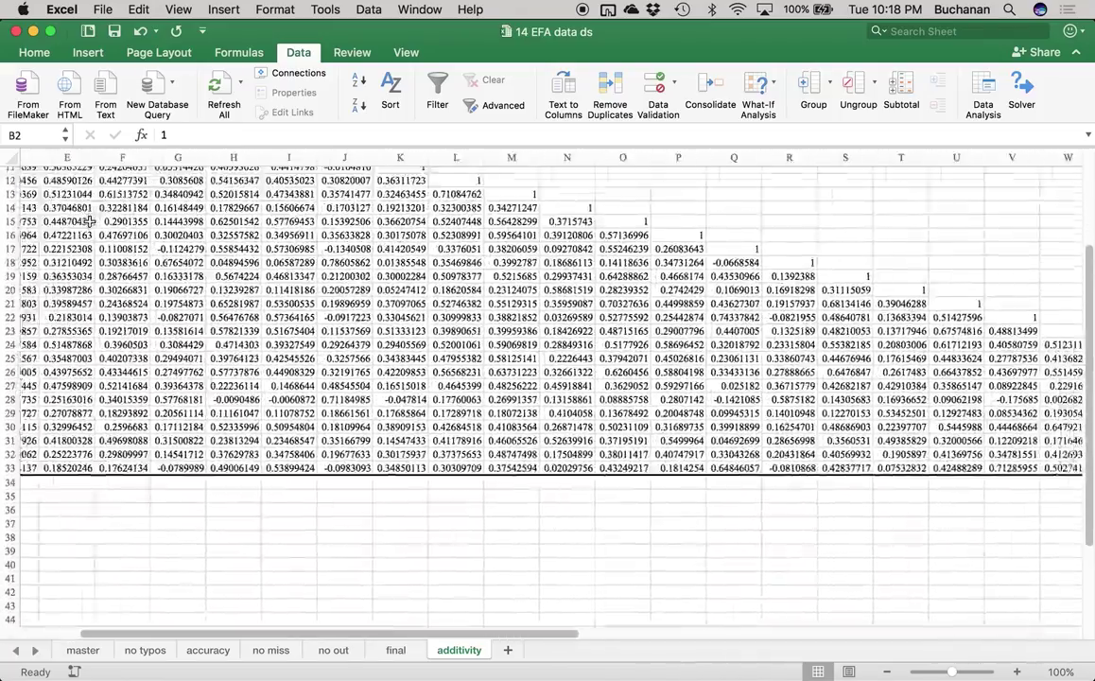
scroll(88, 222, right, 2)
scroll(88, 222, up, 1)
scroll(89, 221, right, 9)
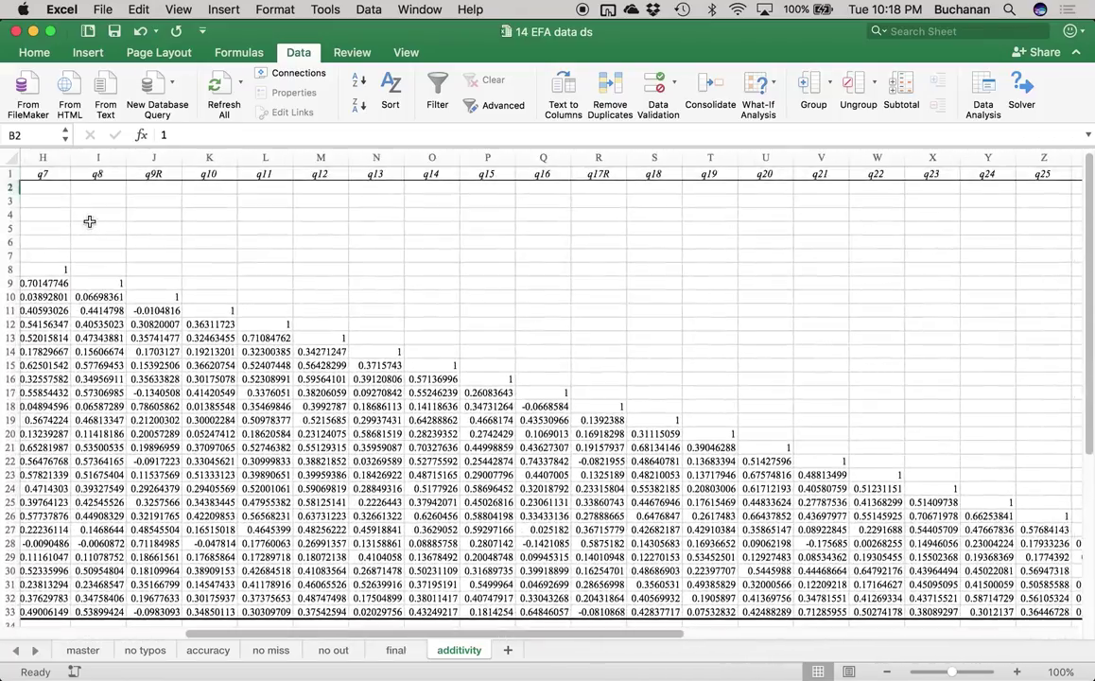
scroll(138, 247, right, 3)
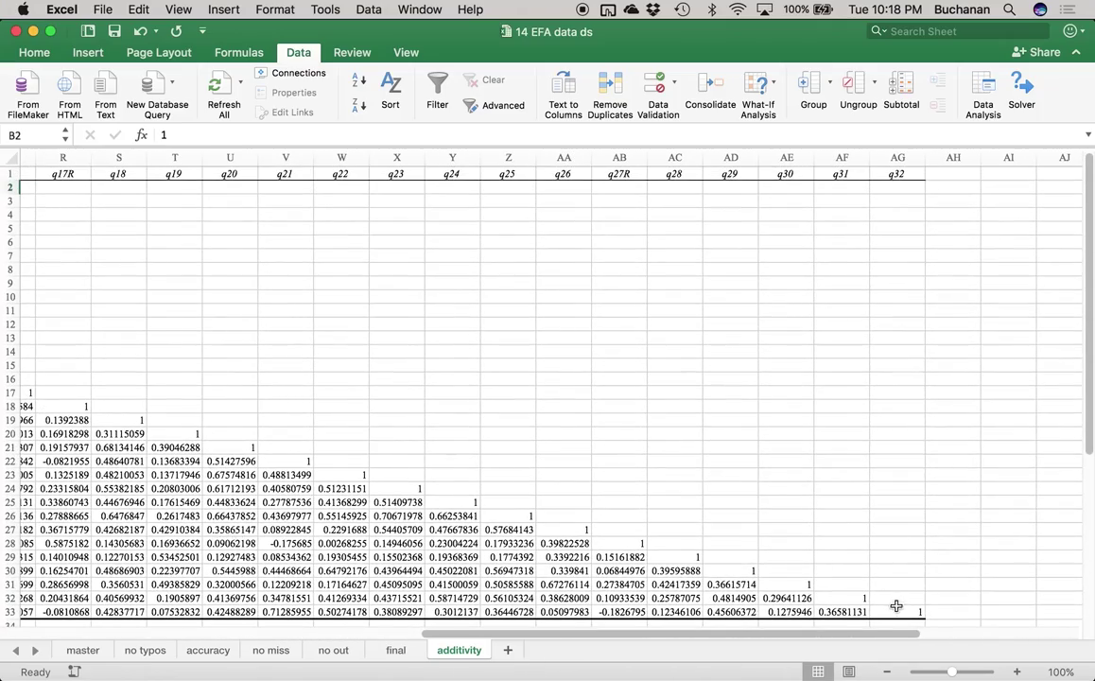
Step: Review the correlations from the q32 column back to the q5 and q6R columns on the additivity sheet
mouse_move(894, 609)
mouse_down()
mouse_move(818, 591)
mouse_move(825, 609)
mouse_move(903, 607)
mouse_up()
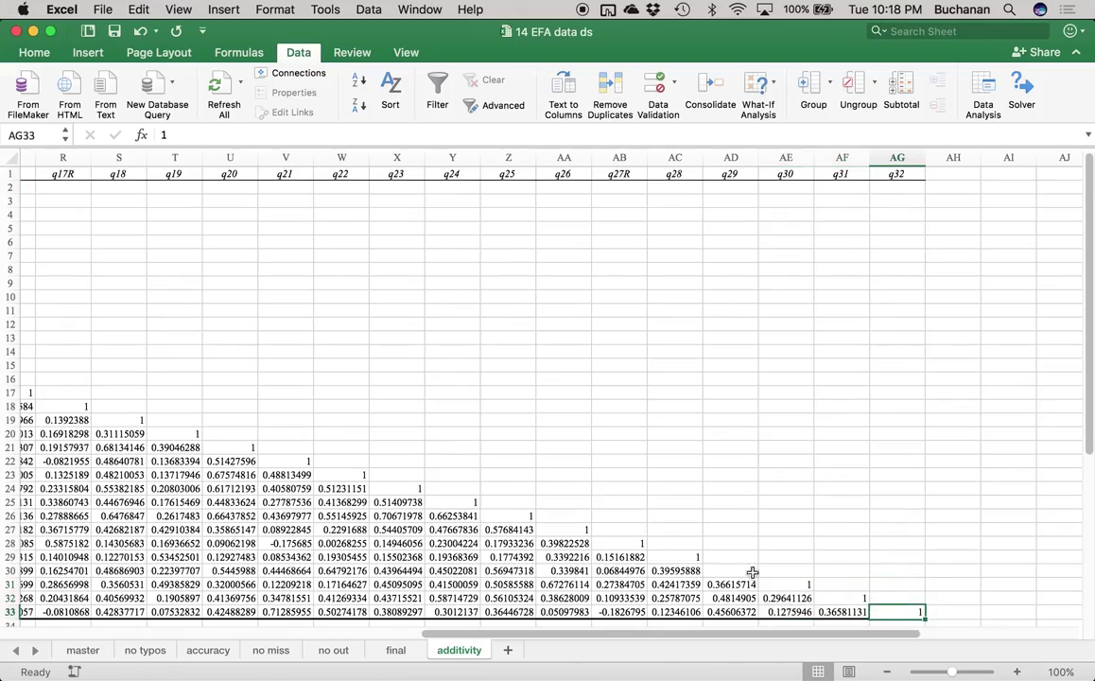
scroll(270, 470, left, 15)
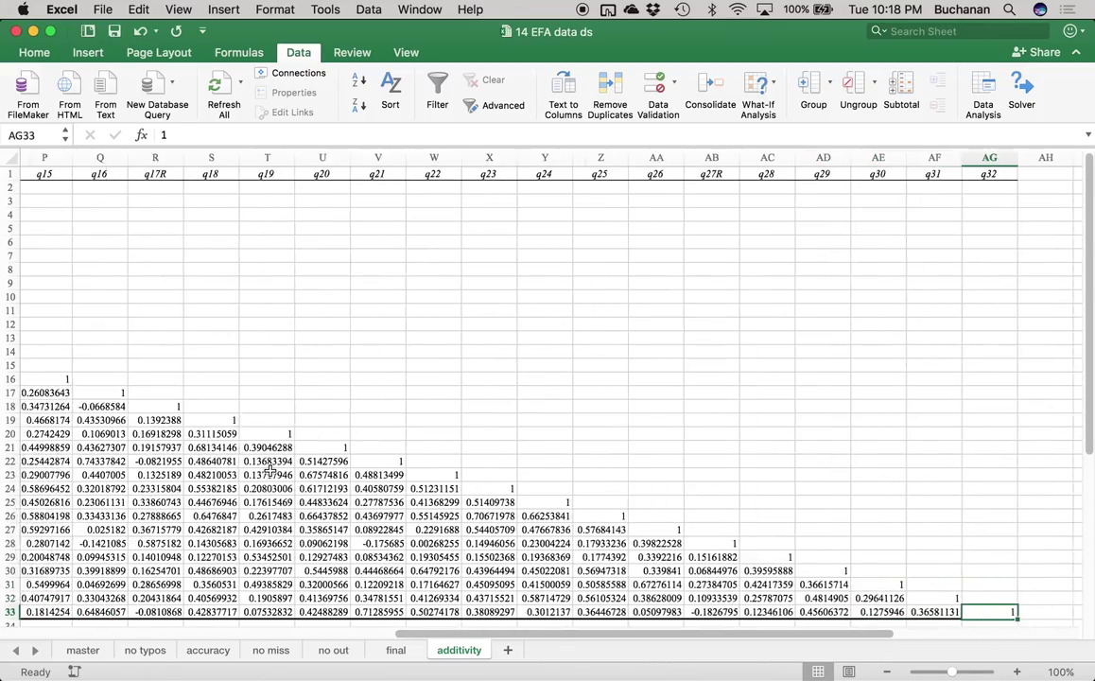
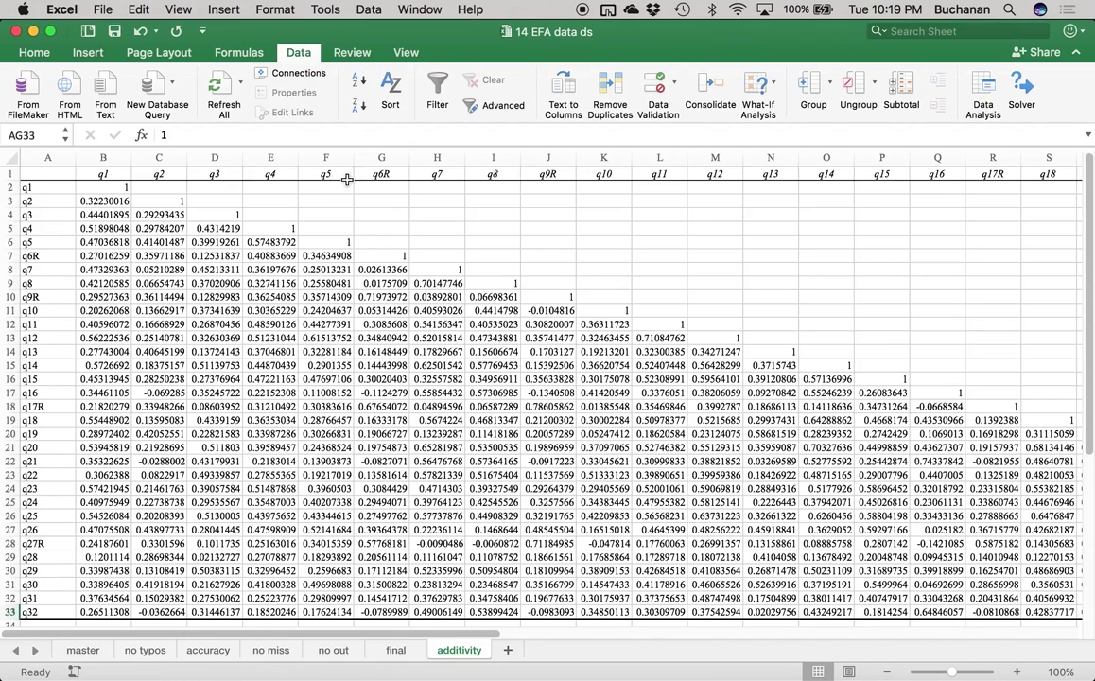
click(333, 172)
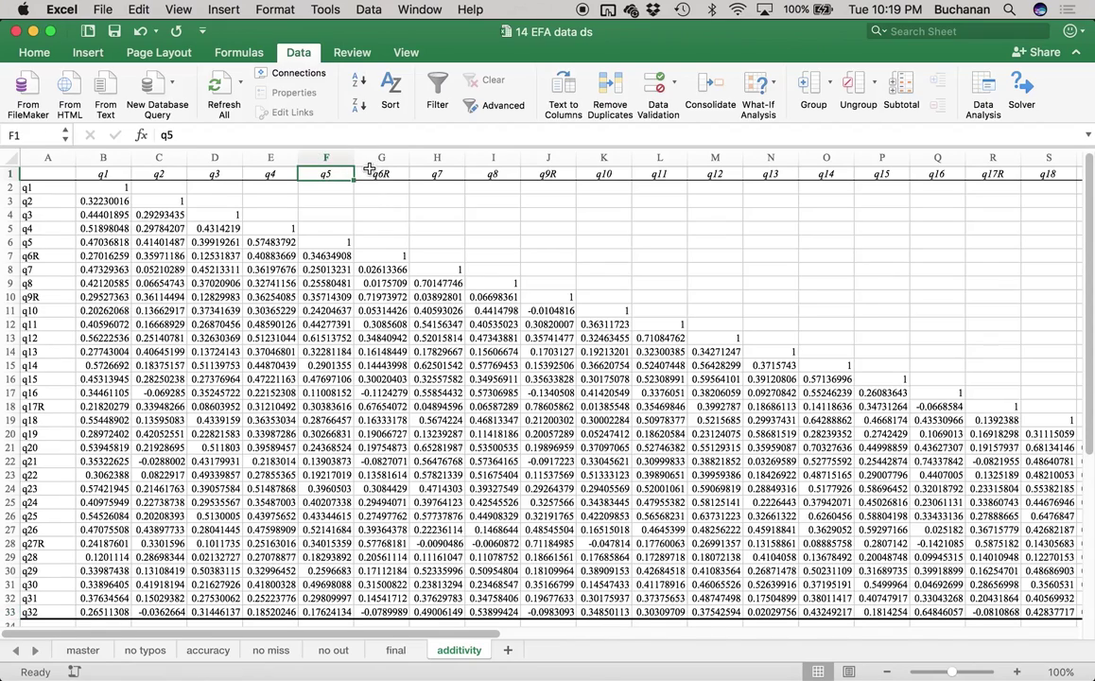
click(367, 176)
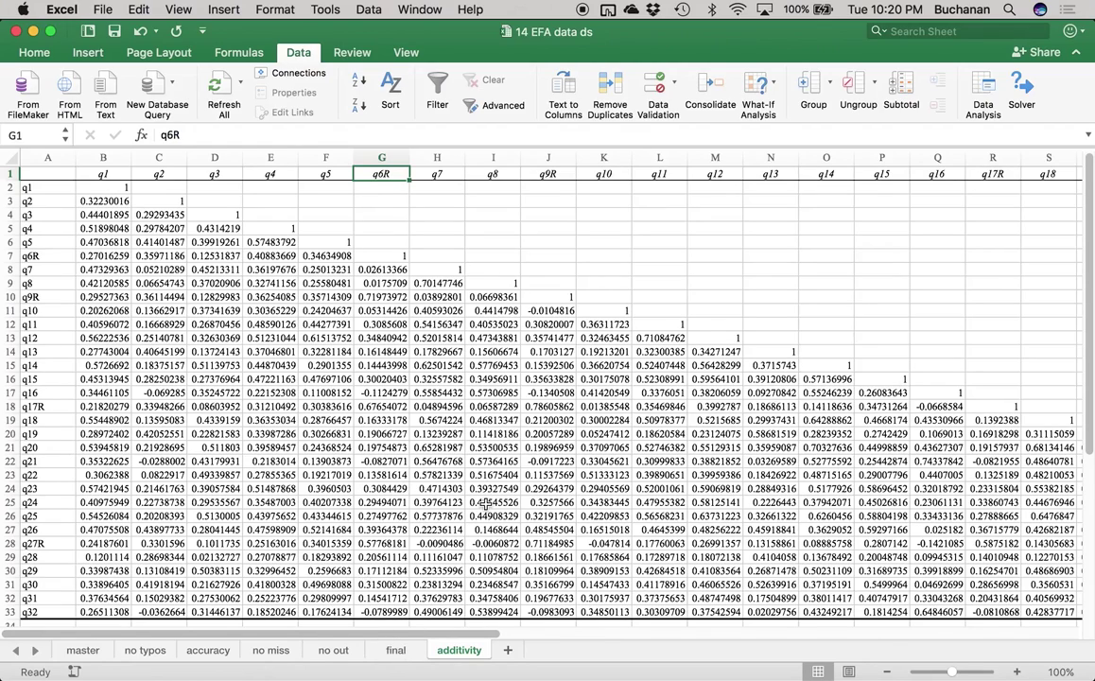
Step: On the final sheet, add the column heading rand in AH1, next to total score
click(392, 649)
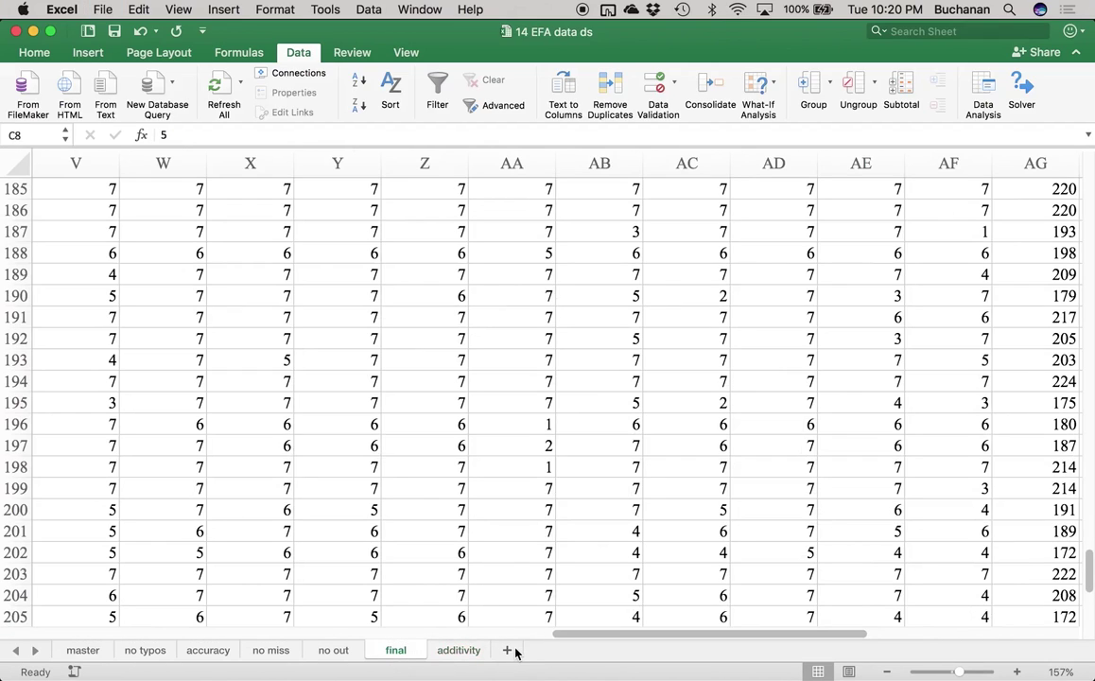
scroll(669, 384, up, 2)
scroll(669, 383, right, 2)
scroll(671, 400, up, 10)
scroll(671, 400, right, 4)
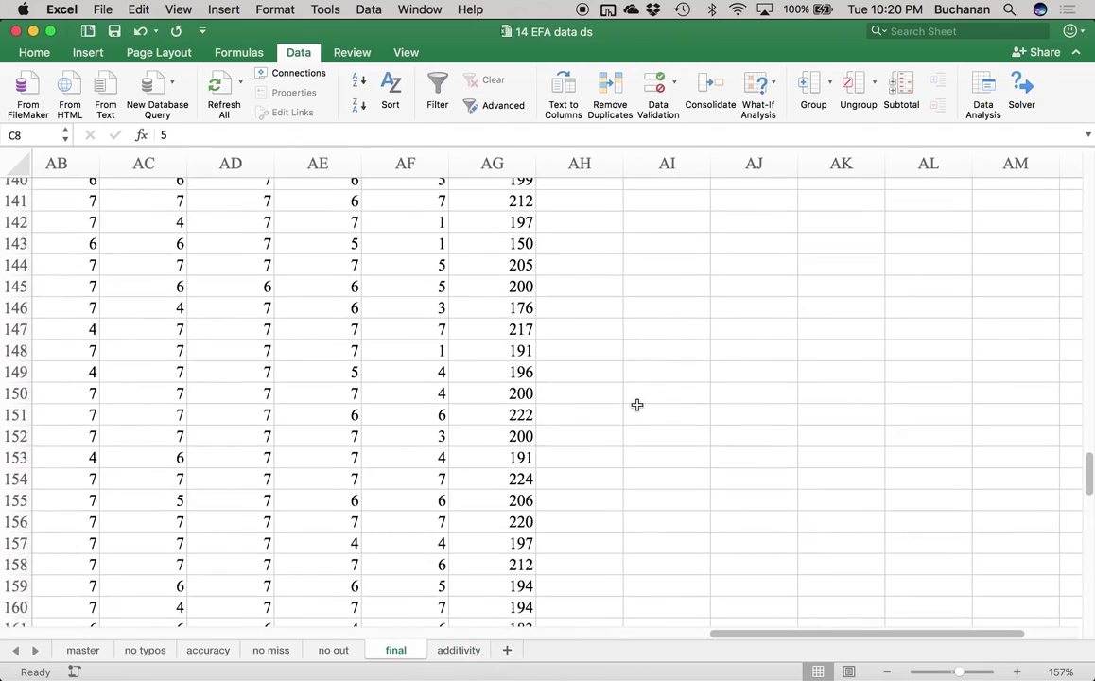
click(562, 378)
key(Left)
key(ctrl+Up)
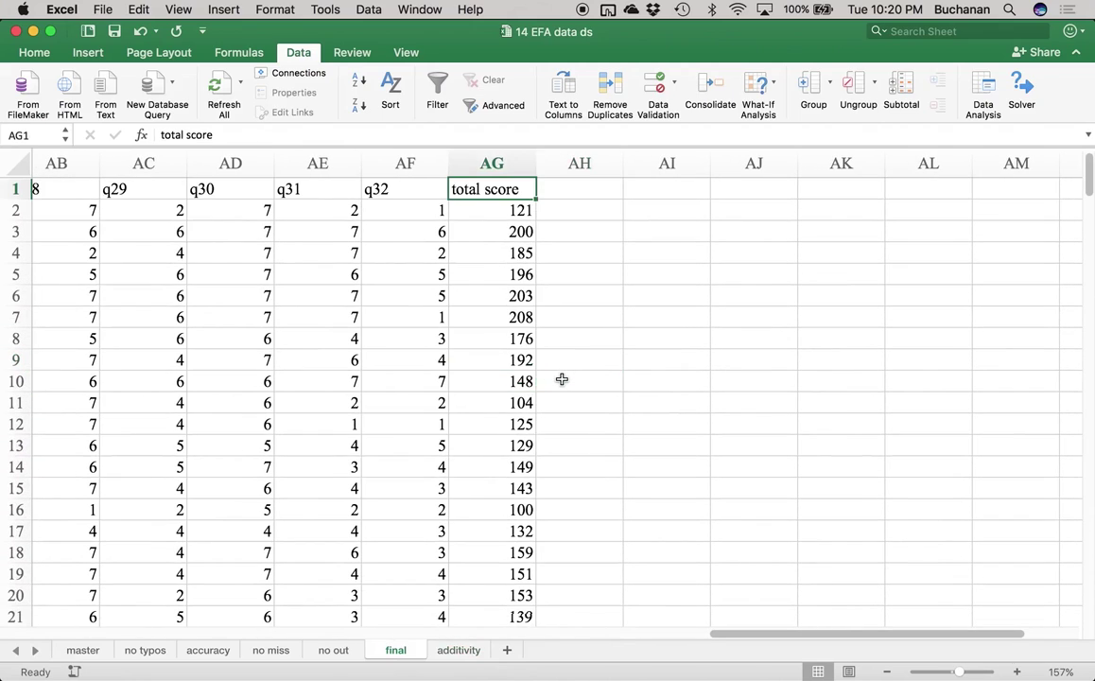
key(Right)
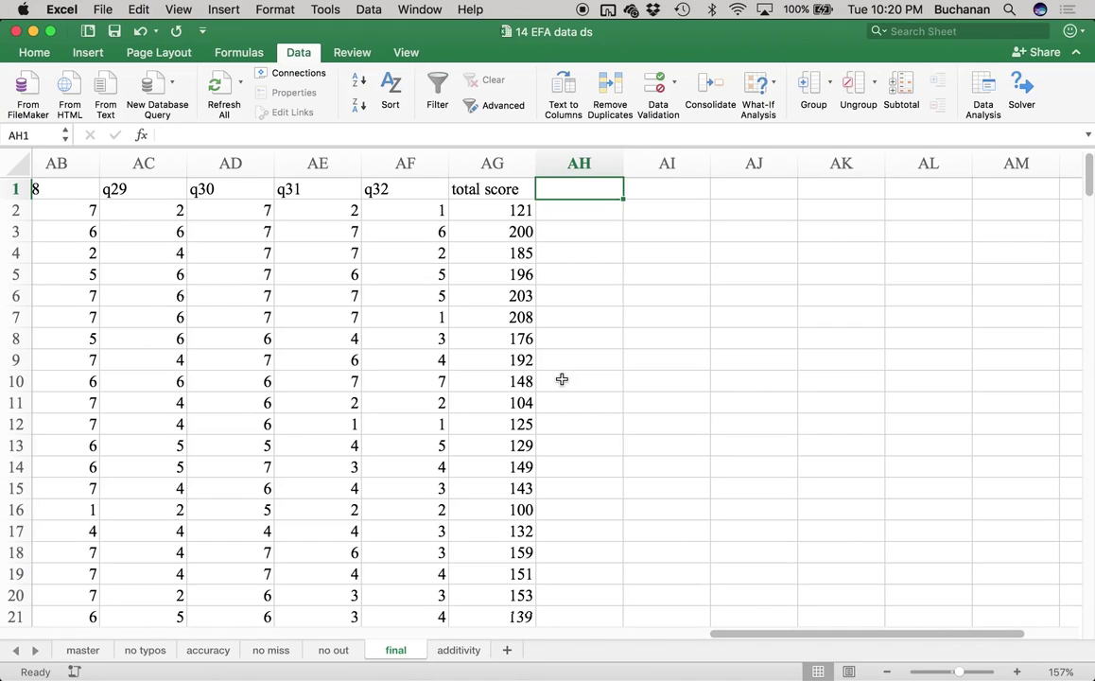
text(rand)
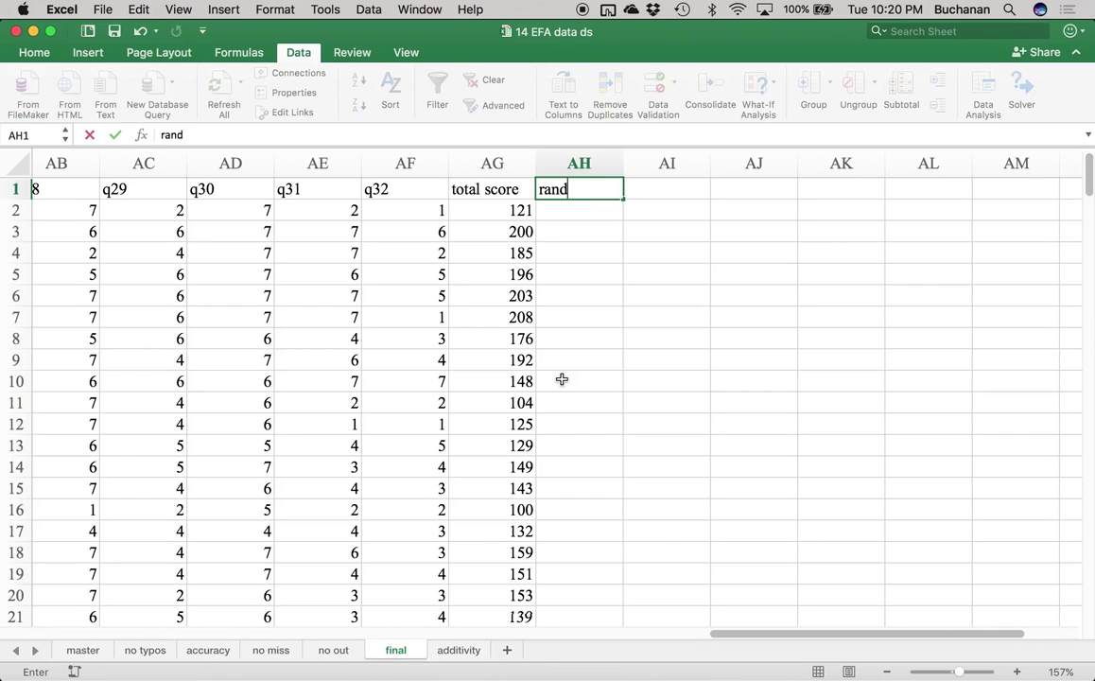
key(Return)
Step: Enter =RAND() in AH2 and fill it down the rand column to the last data row
text(=rand())
key(Return)
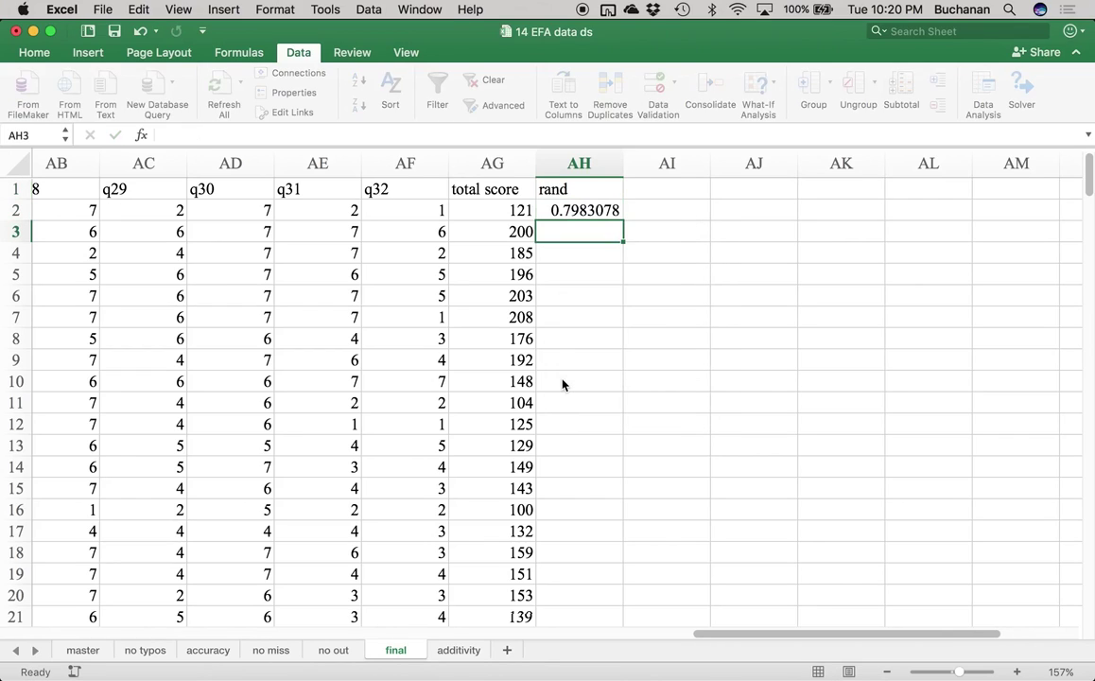
click(578, 210)
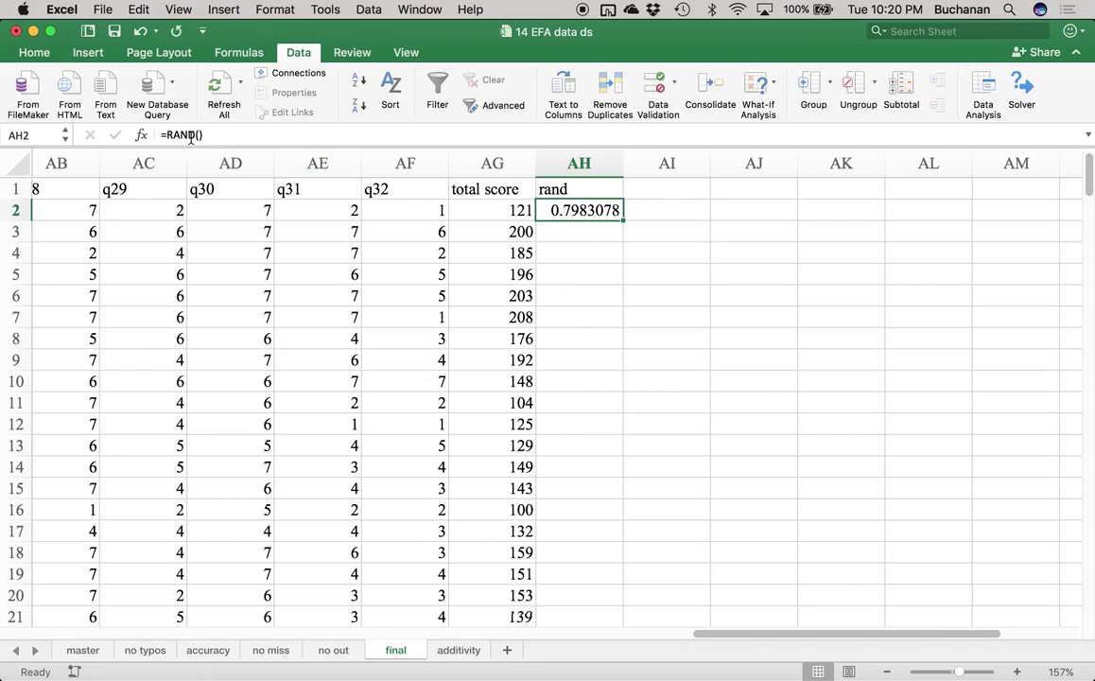
double_click(624, 220)
click(578, 232)
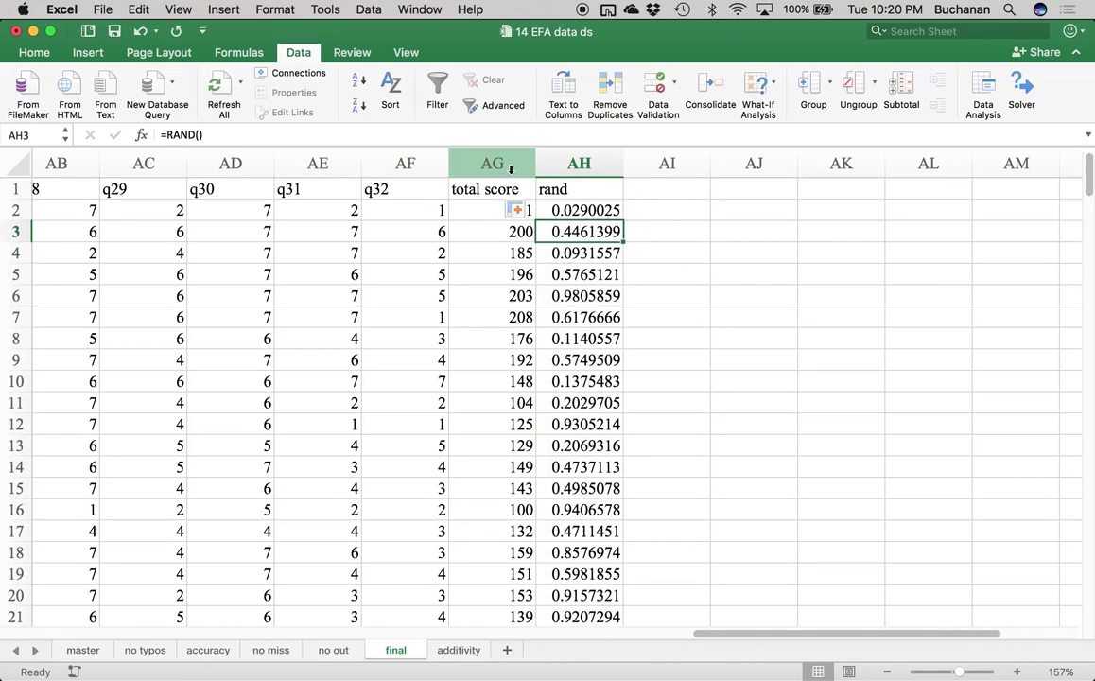
click(482, 291)
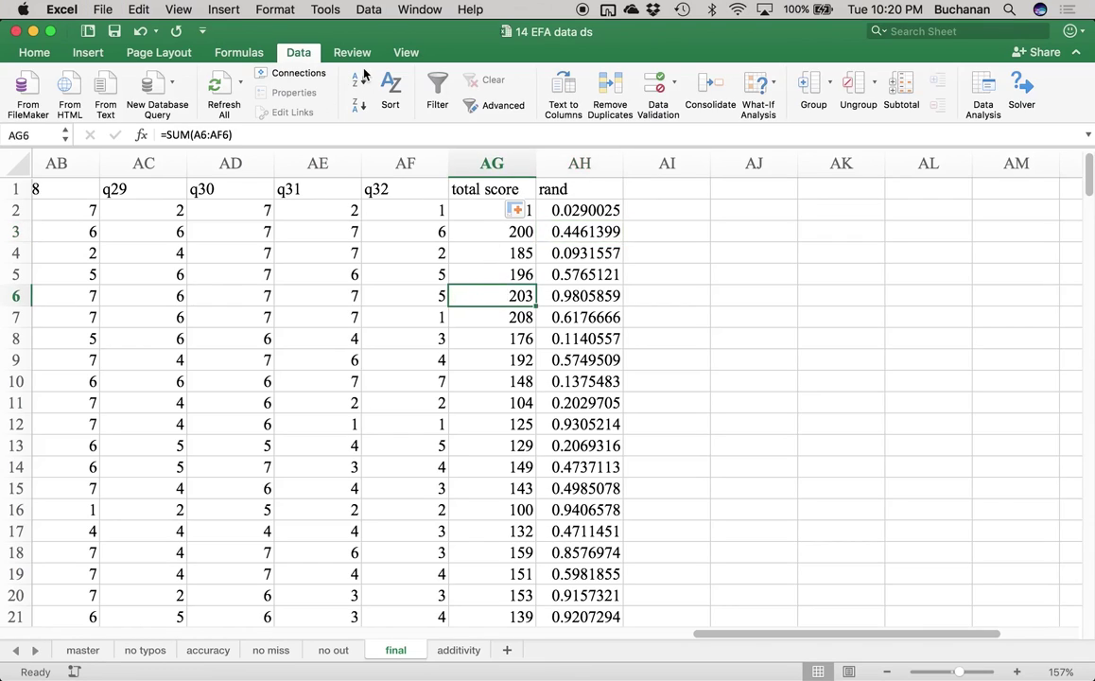
Step: Start a Regression data analysis with the rand values AH2:AH205 as the Input Y Range
click(1000, 85)
key(r)
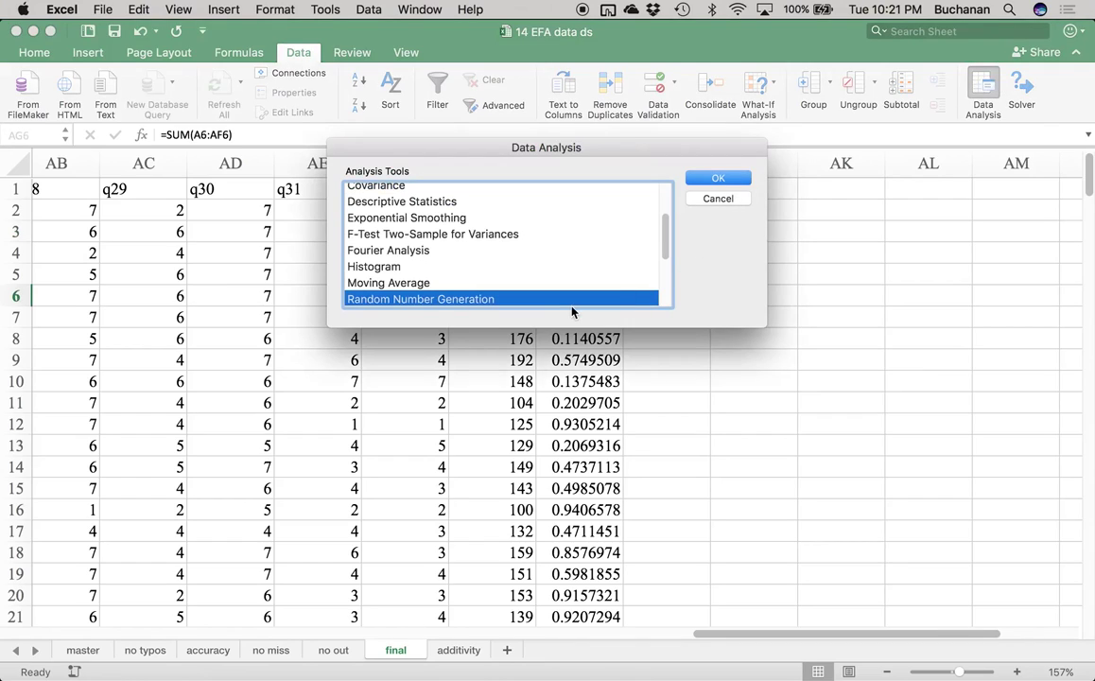
key(Down)
key(Down)
key(Down)
key(Up)
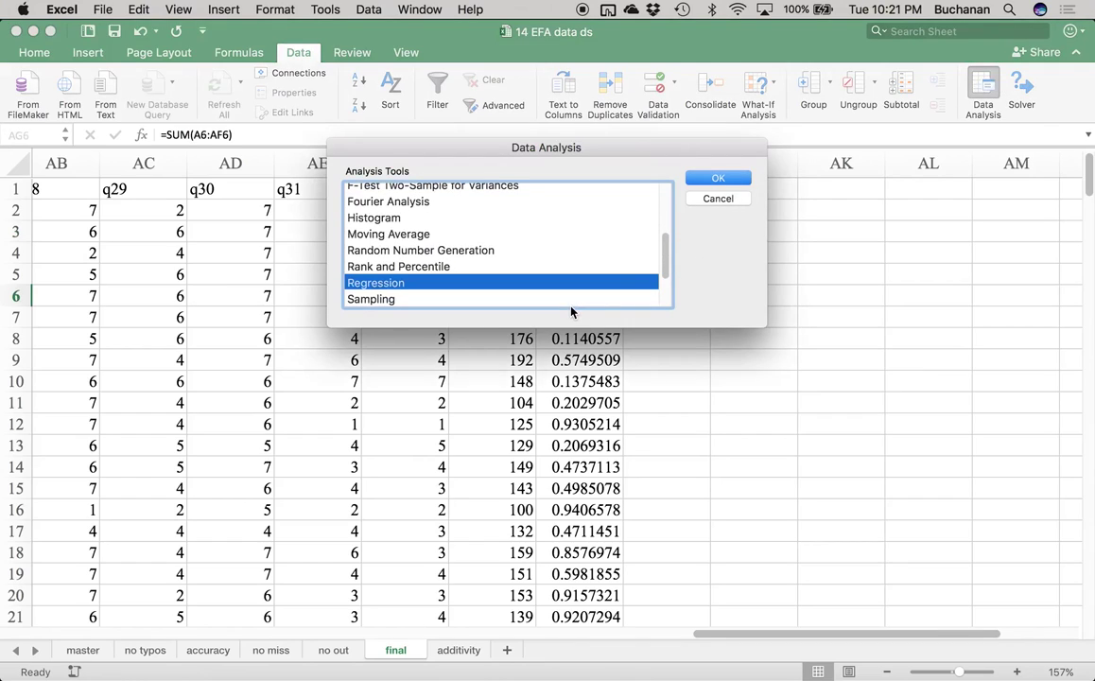
click(730, 179)
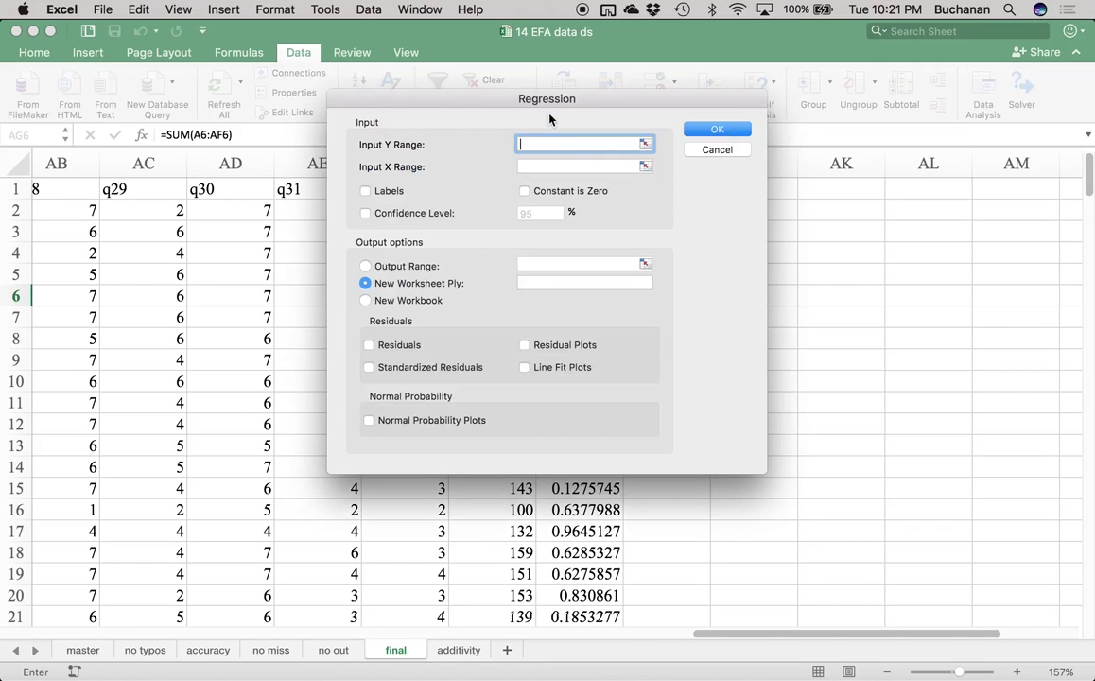
drag(549, 120, 199, 142)
click(576, 210)
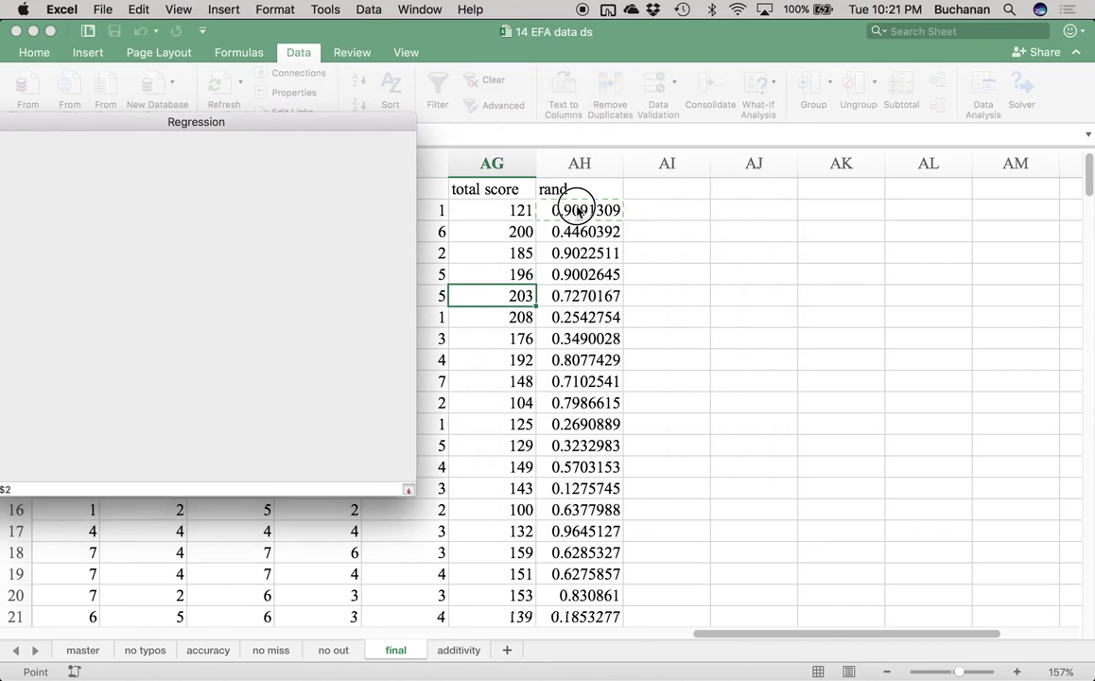
key(Down)
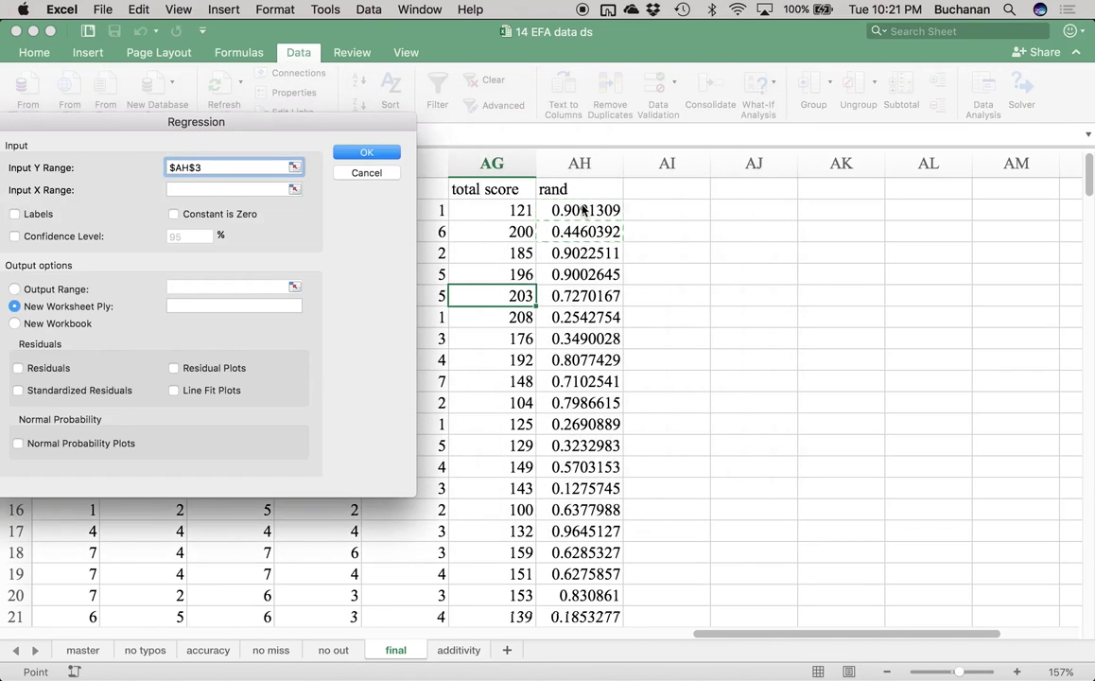
key(Up)
key(shift+super+Down)
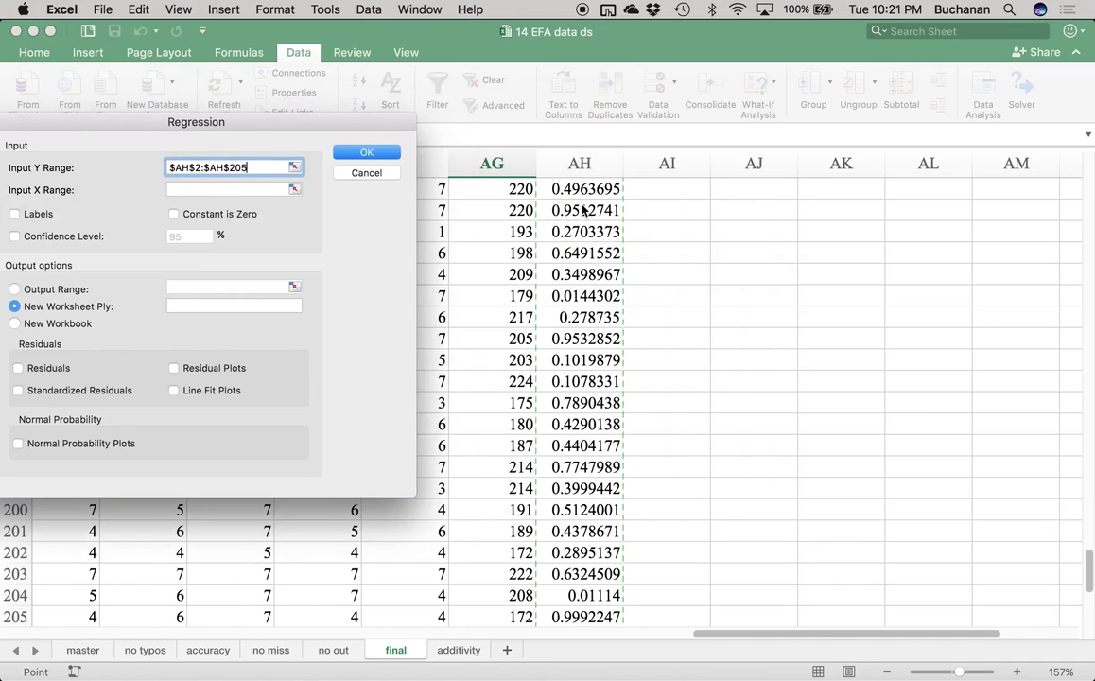
Step: Set the regression's Input X Range to the total scores in AG2:AG205
click(239, 189)
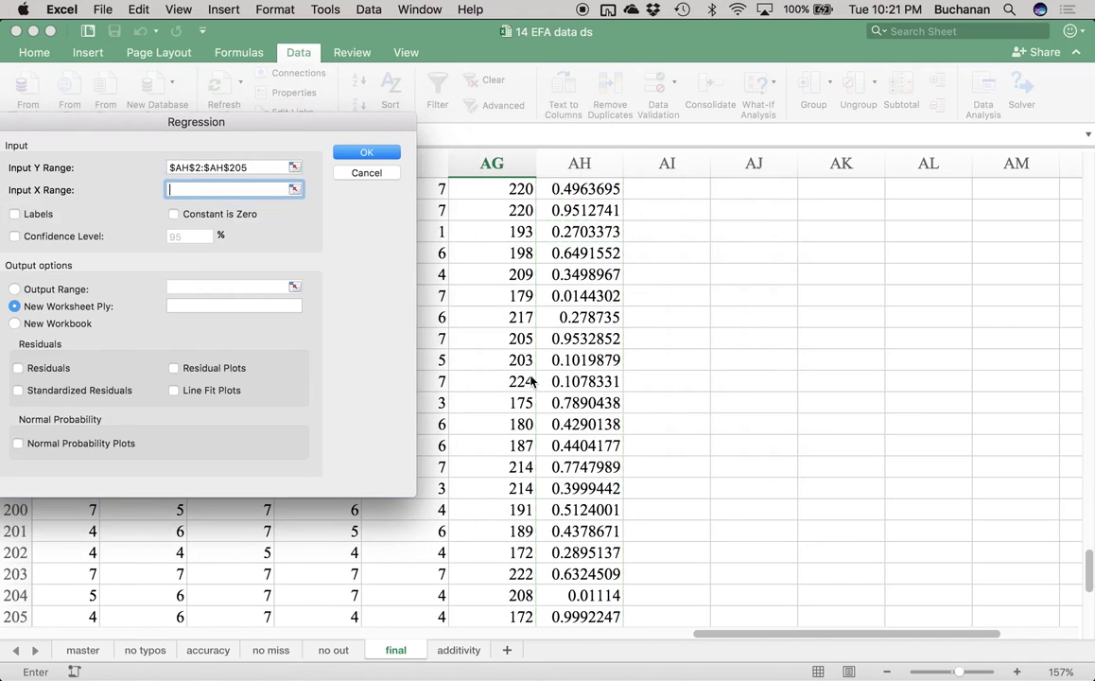
scroll(531, 381, up, 20)
click(511, 211)
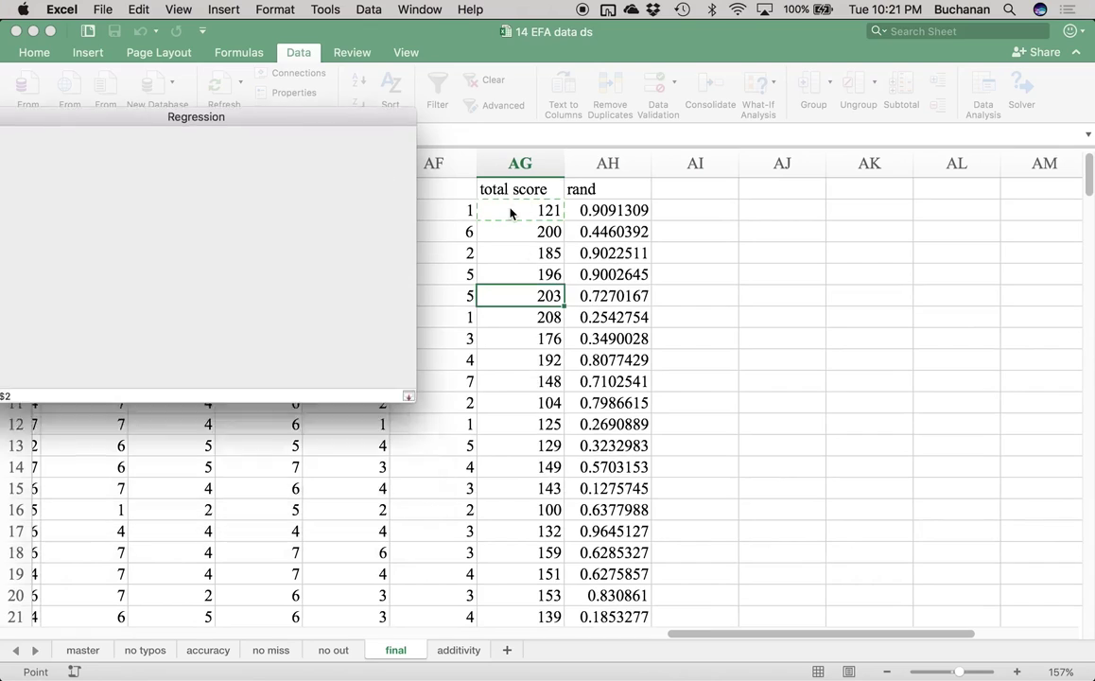
key(shift+super+Down)
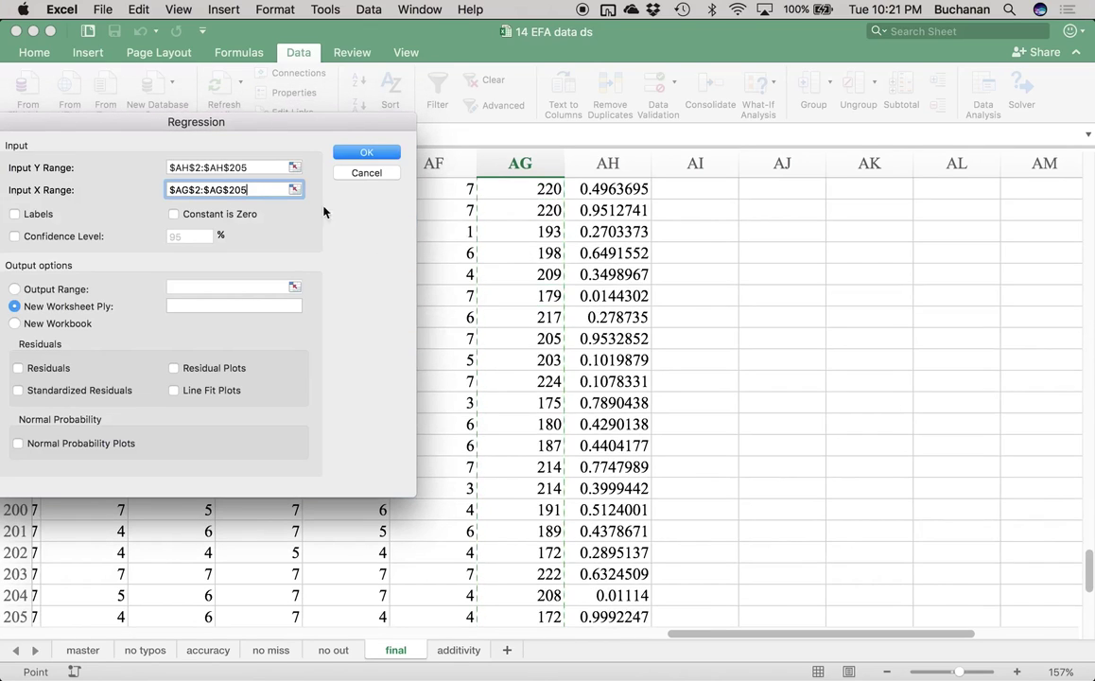
drag(279, 124, 479, 91)
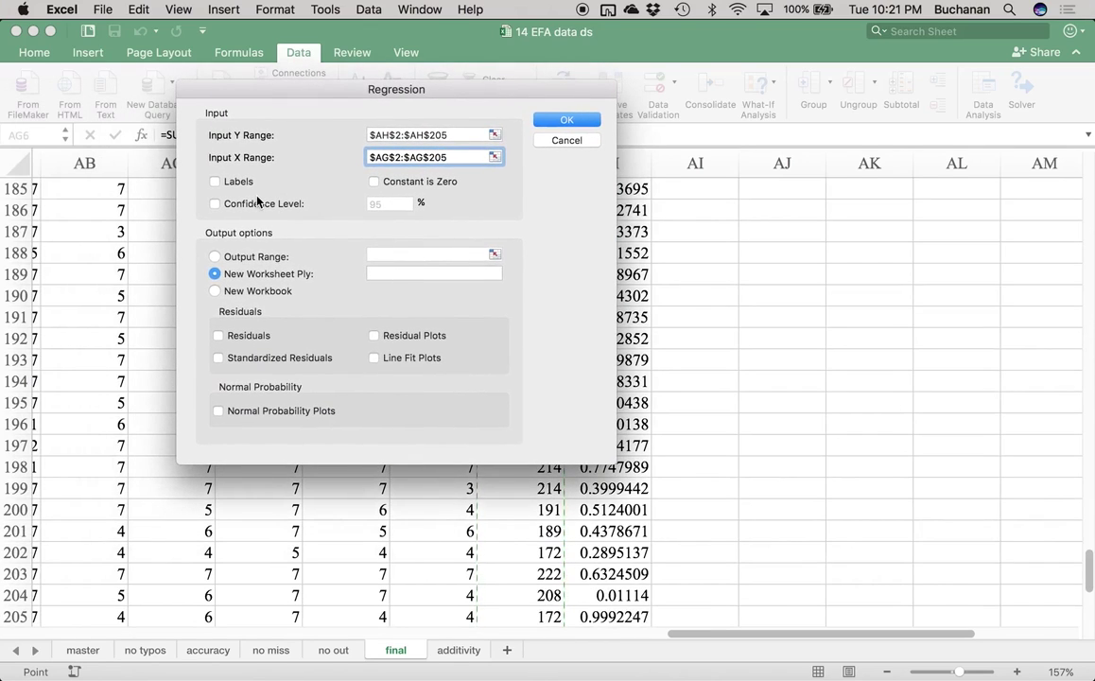
Step: Include residuals, standardized residuals, residual plots and normal probability plots, and run the regression to a new worksheet
click(257, 336)
click(269, 361)
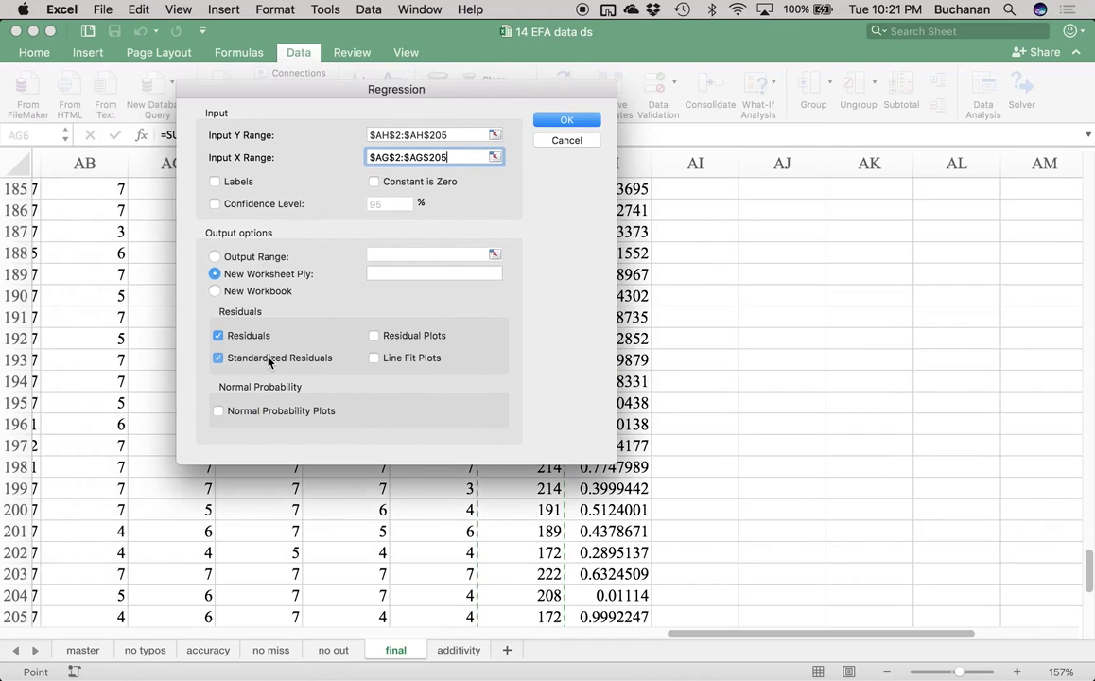
click(375, 335)
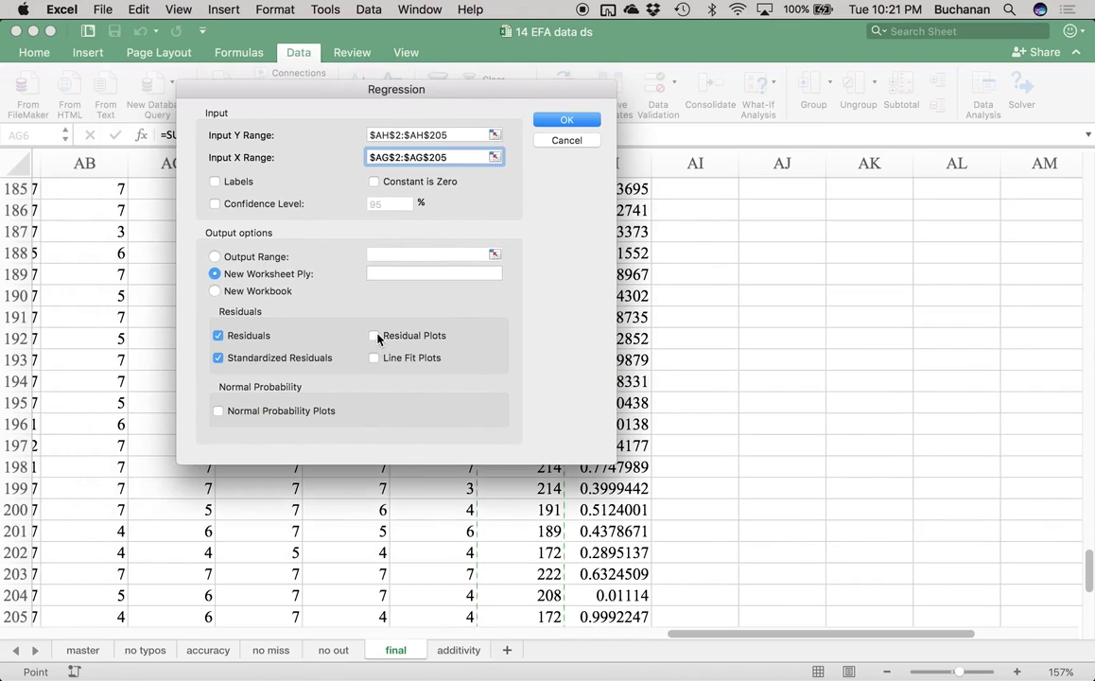
click(288, 412)
click(571, 121)
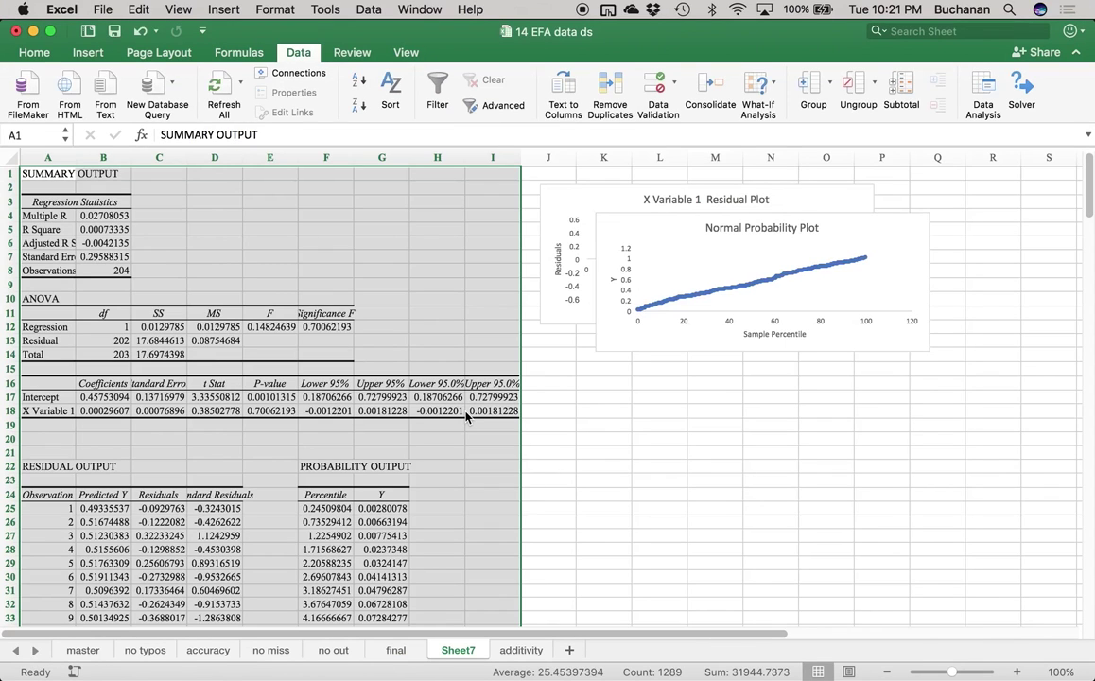
Step: Rename the regression output sheet as assumptions and move it after the additivity sheet
double_click(461, 649)
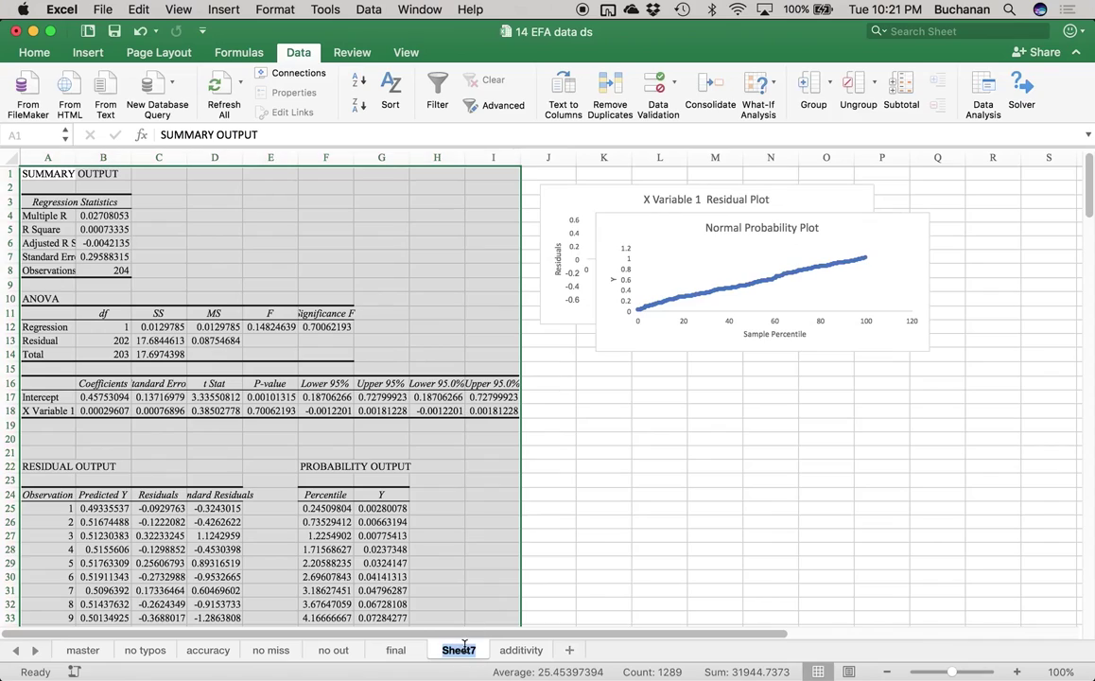
text(assumptions)
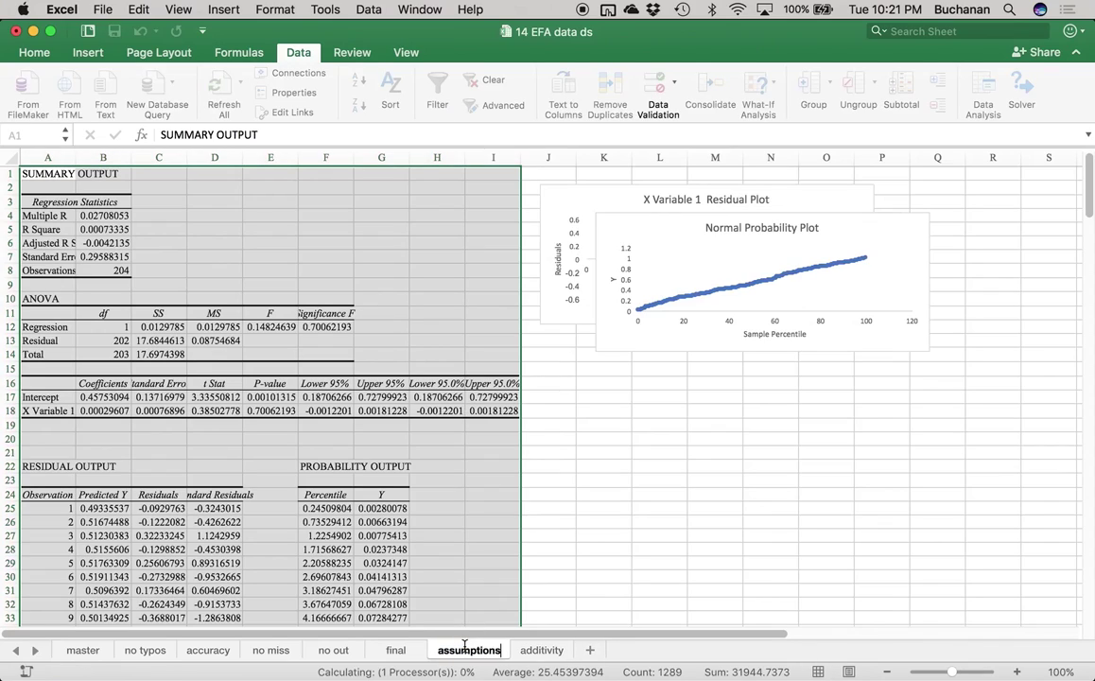
key(Return)
click(486, 655)
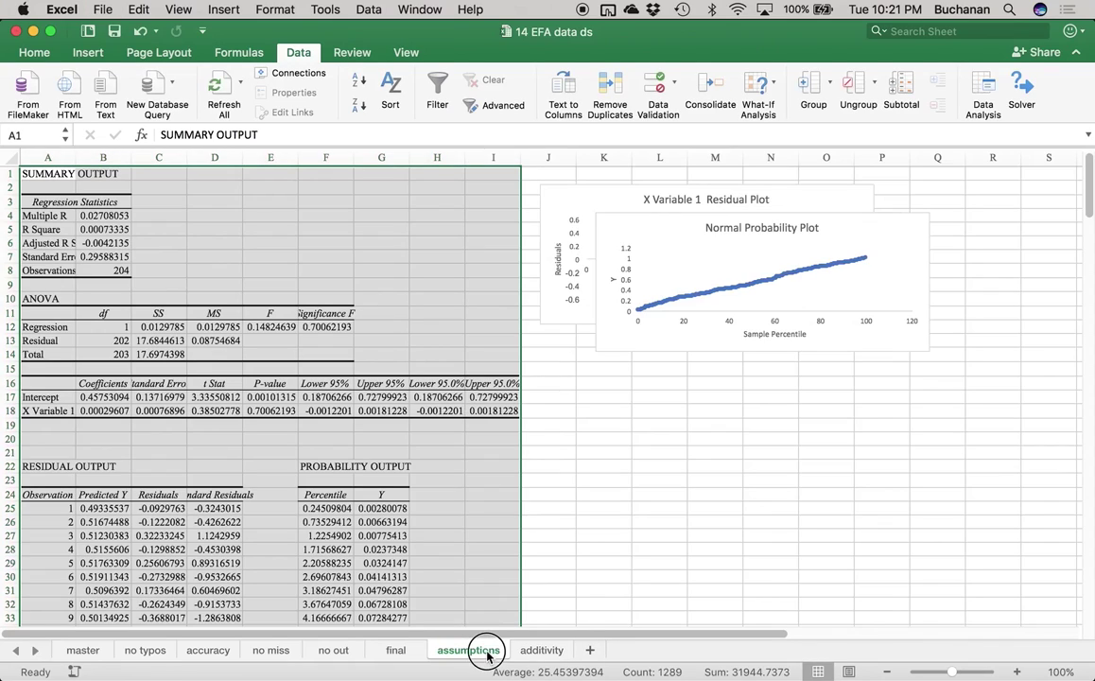
drag(486, 655, 567, 650)
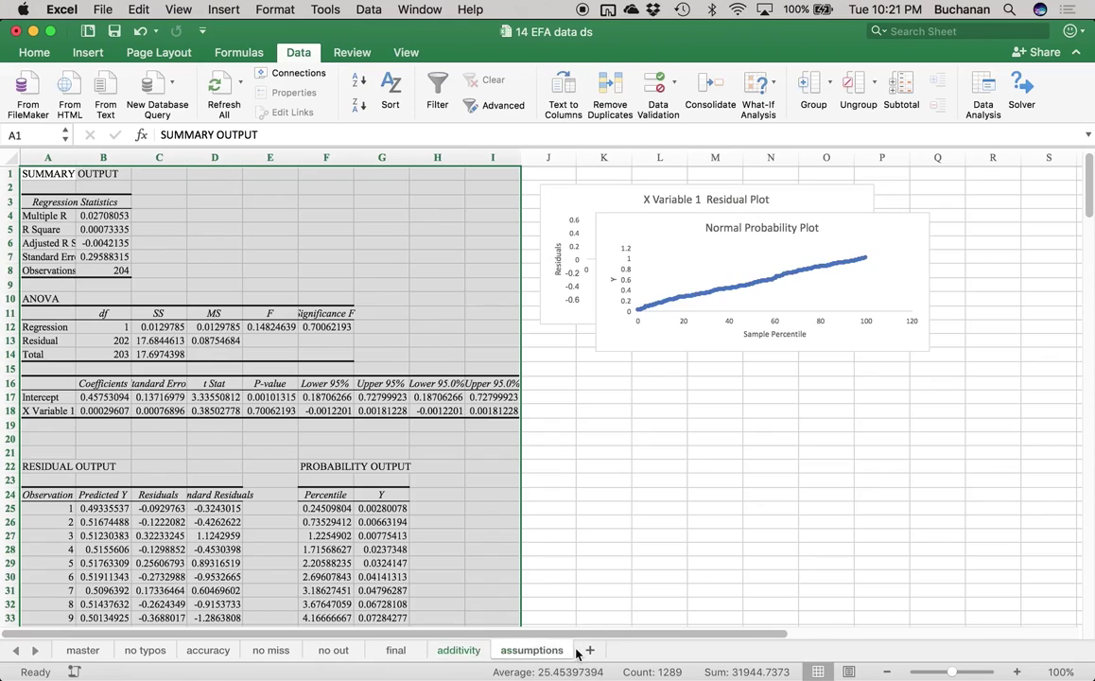
Step: Enter the heading Bins in J24, beside the probability output, and the first bin value -2 in J25
click(151, 184)
scroll(520, 407, down, 6)
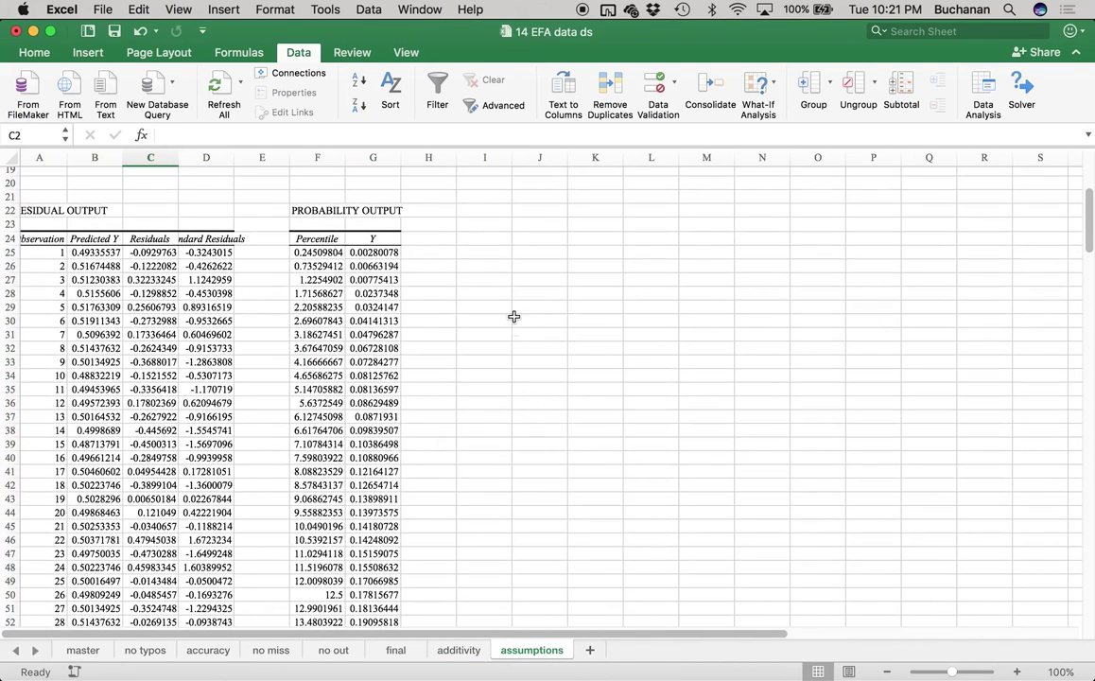
click(496, 258)
click(537, 243)
text(Bins)
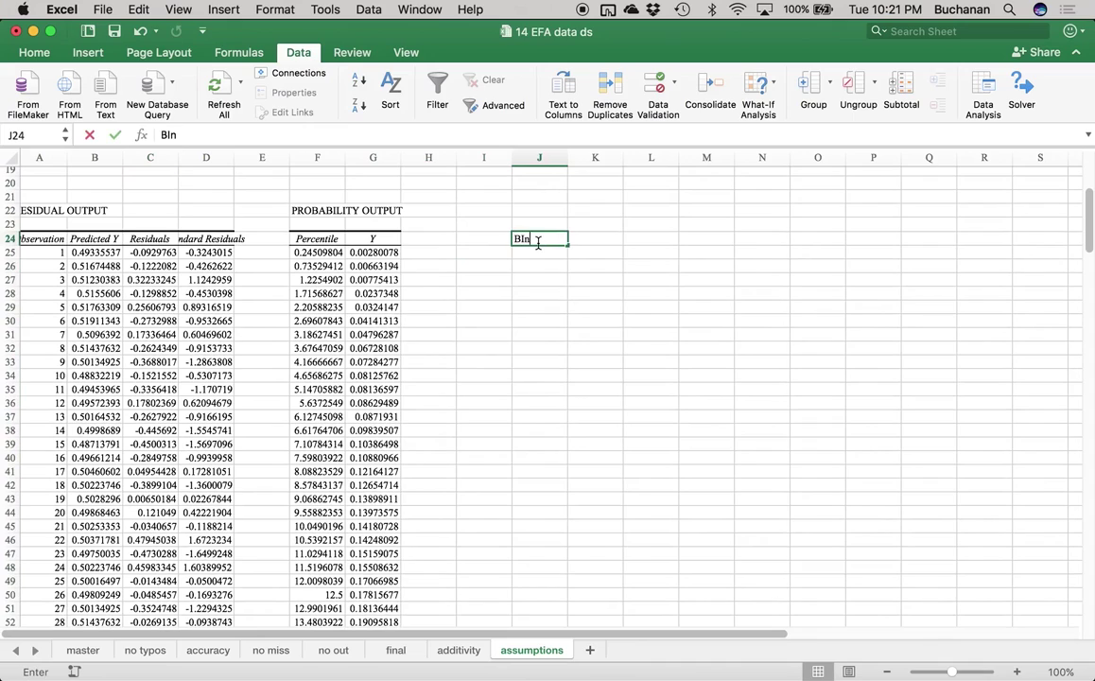
key(Return)
text(-2)
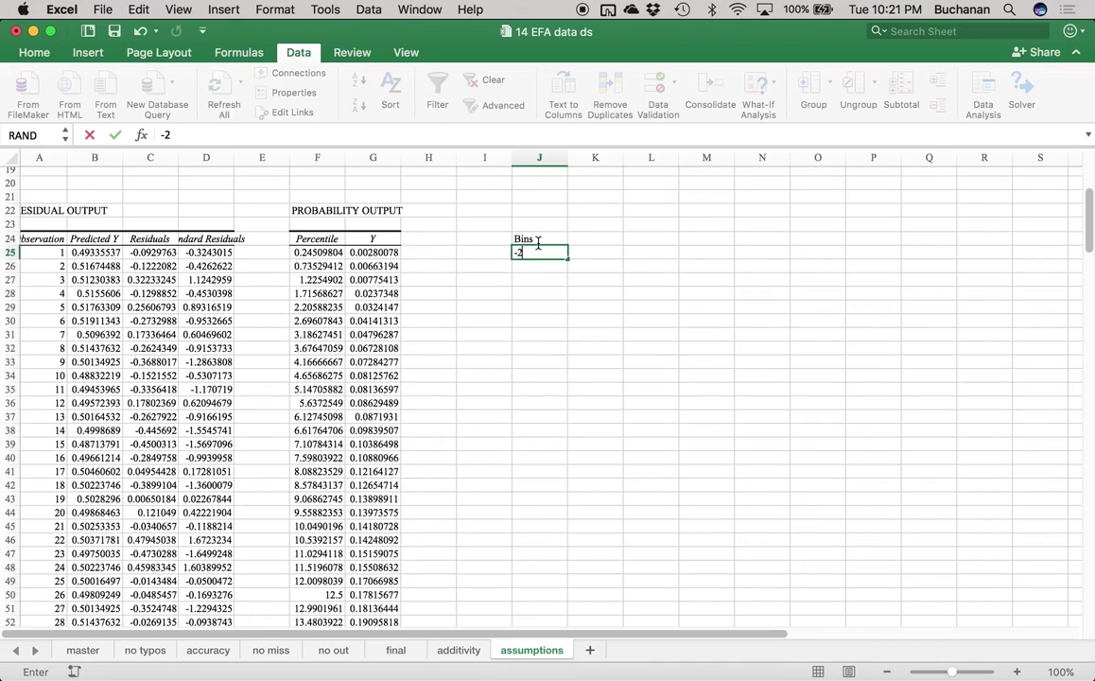
key(Return)
Step: Enter the bin values -1.5 and -1 and extend the series in 0.5 increments down to 2 in J33
drag(943, 671, 966, 671)
scroll(795, 465, down, 4)
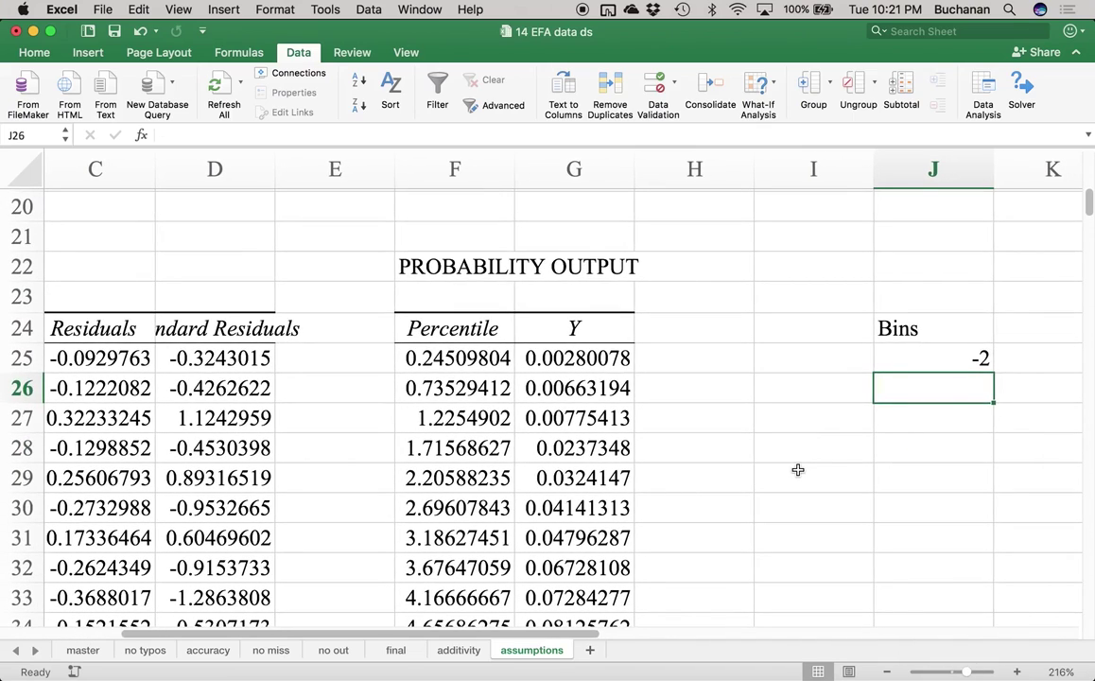
text(-1.5)
key(Return)
text(-1)
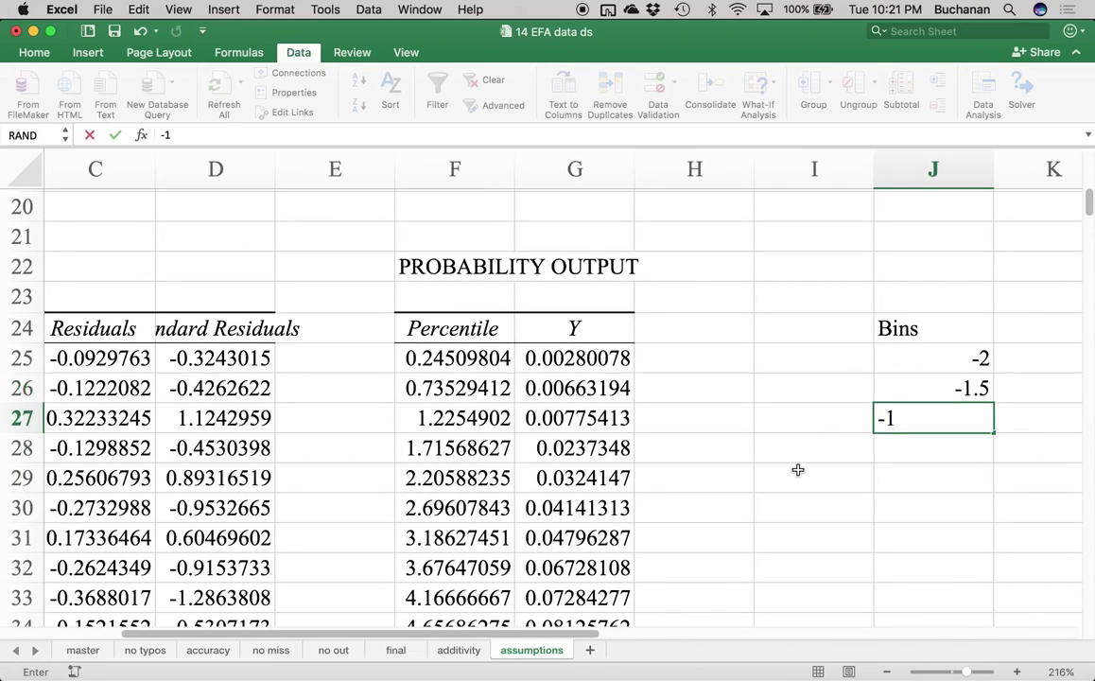
key(Return)
drag(928, 365, 978, 513)
drag(969, 552, 953, 599)
scroll(901, 489, right, 2)
scroll(901, 489, up, 1)
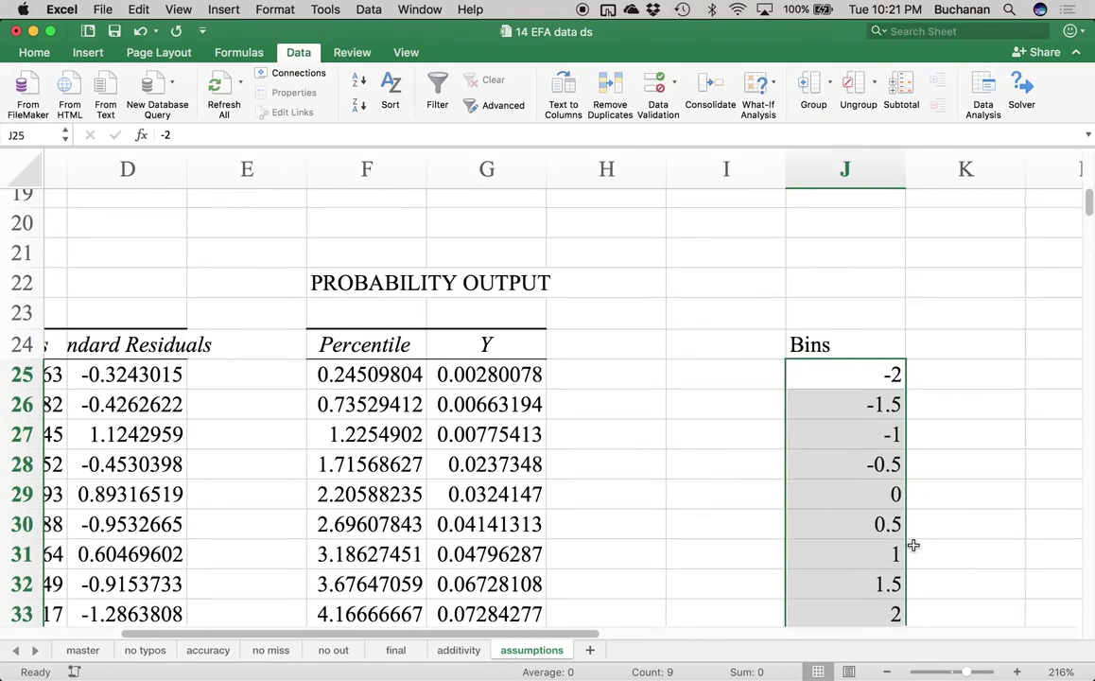
Step: Start a Histogram data analysis with the standardized residuals D25:D228 as the Input Range
click(726, 479)
click(982, 105)
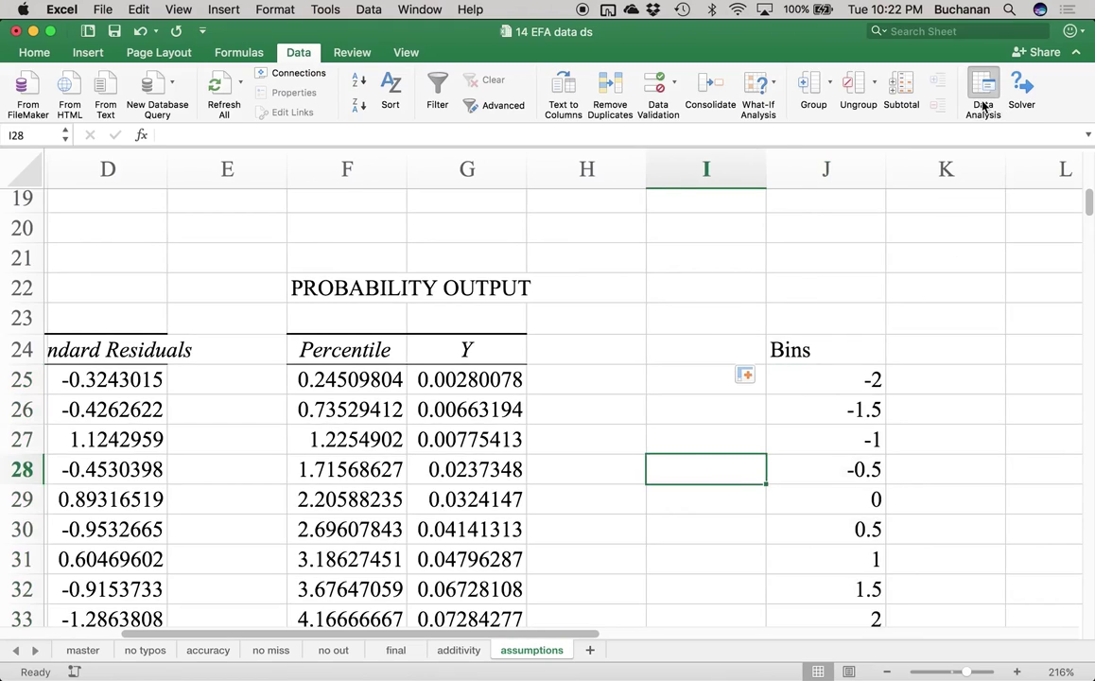
key(h)
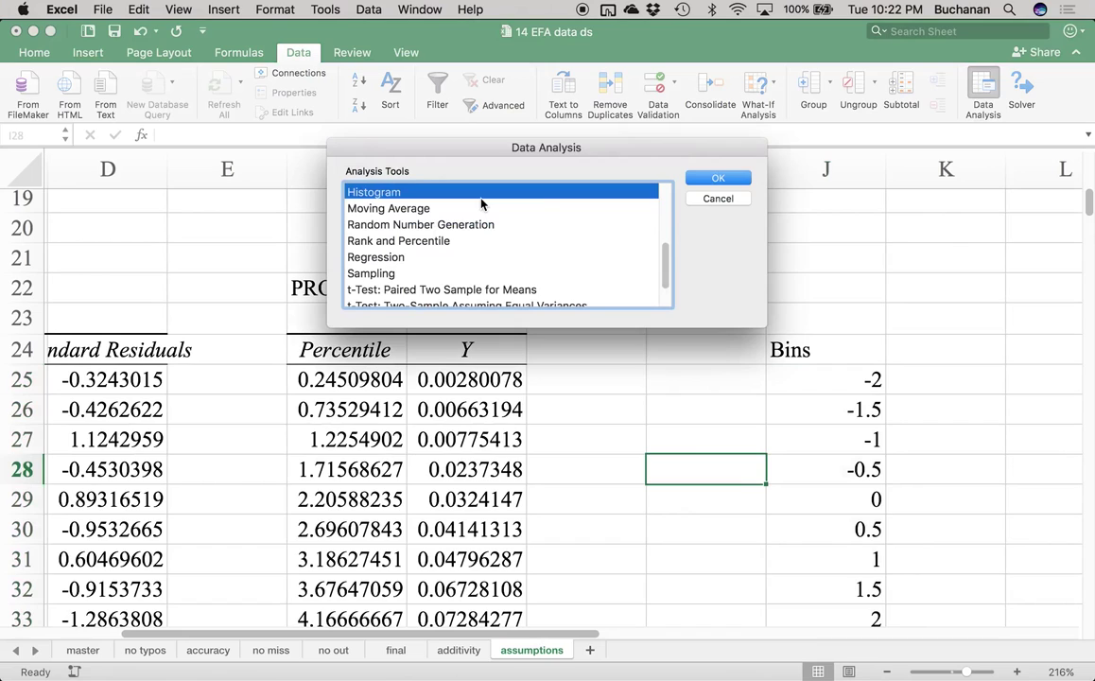
click(706, 180)
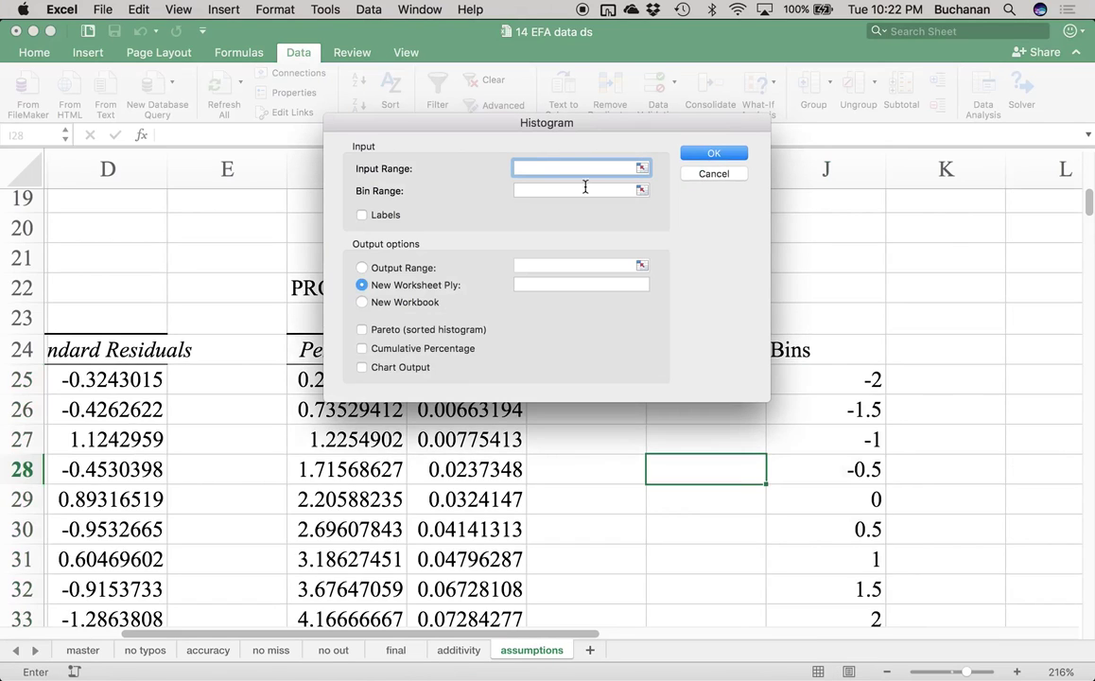
scroll(237, 350, left, 3)
click(269, 371)
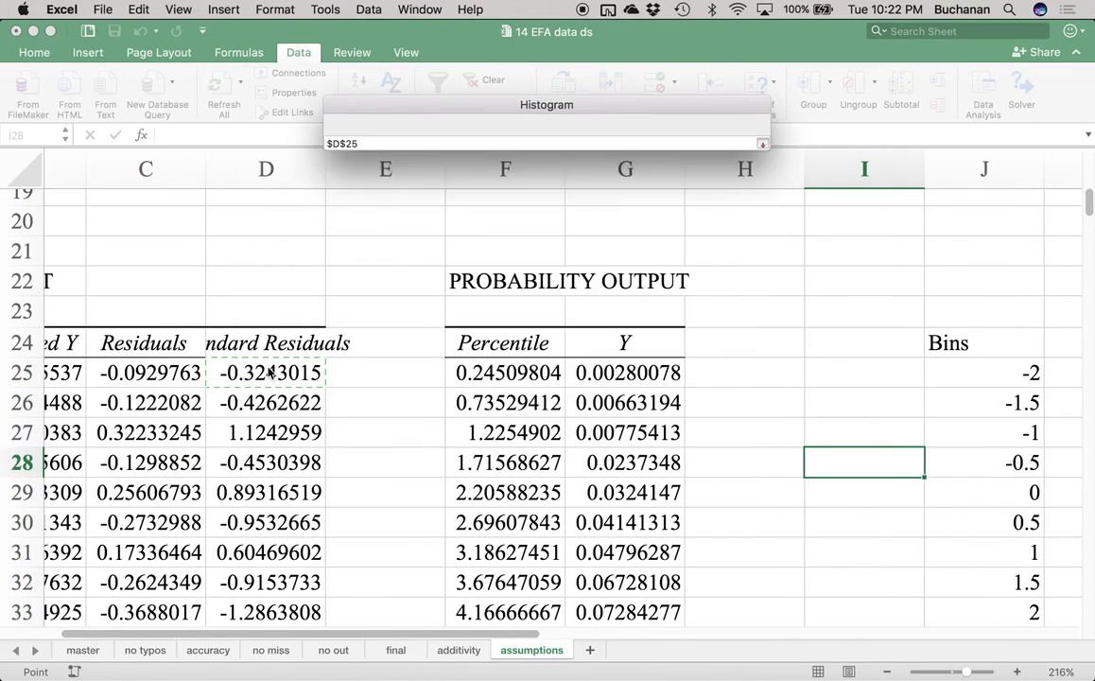
key(super+shift+Down)
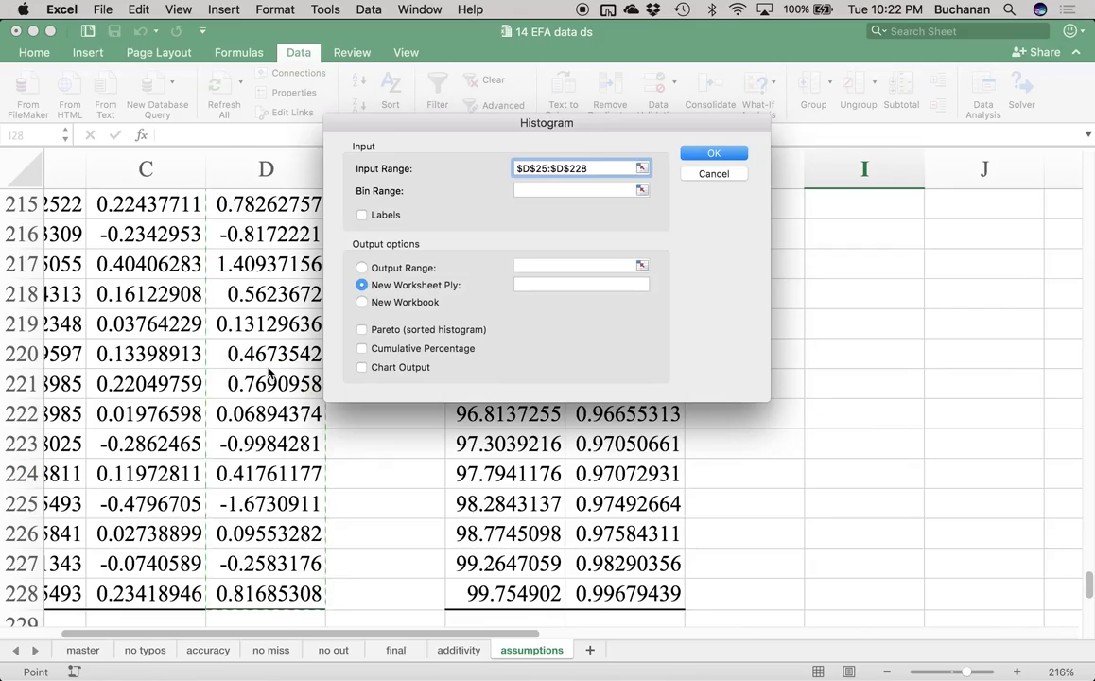
Step: Set the histogram's Bin Range to the bin values in J25:J33
click(532, 189)
click(641, 189)
scroll(808, 411, up, 20)
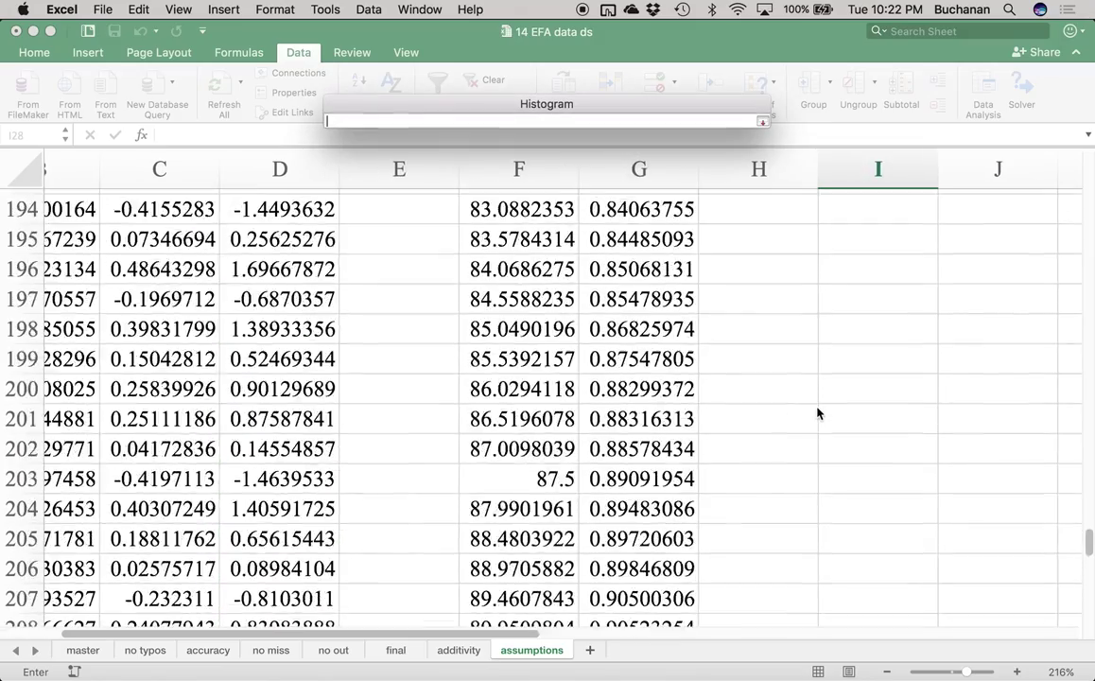
scroll(813, 412, right, 2)
scroll(818, 413, up, 16)
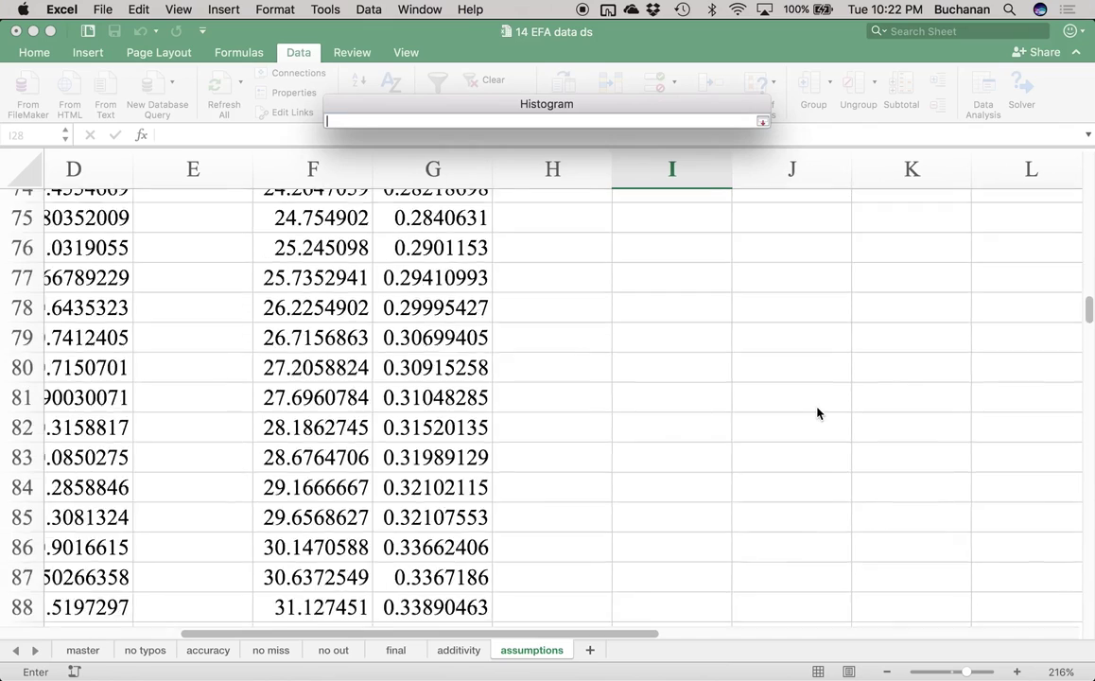
drag(818, 336, 786, 585)
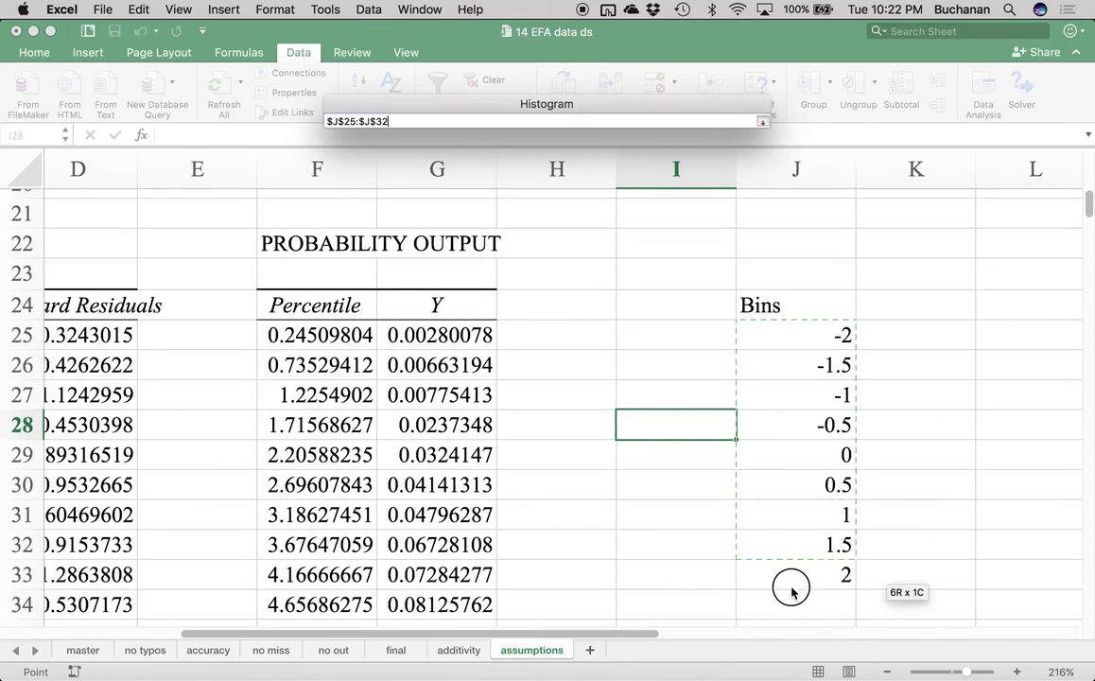
click(762, 121)
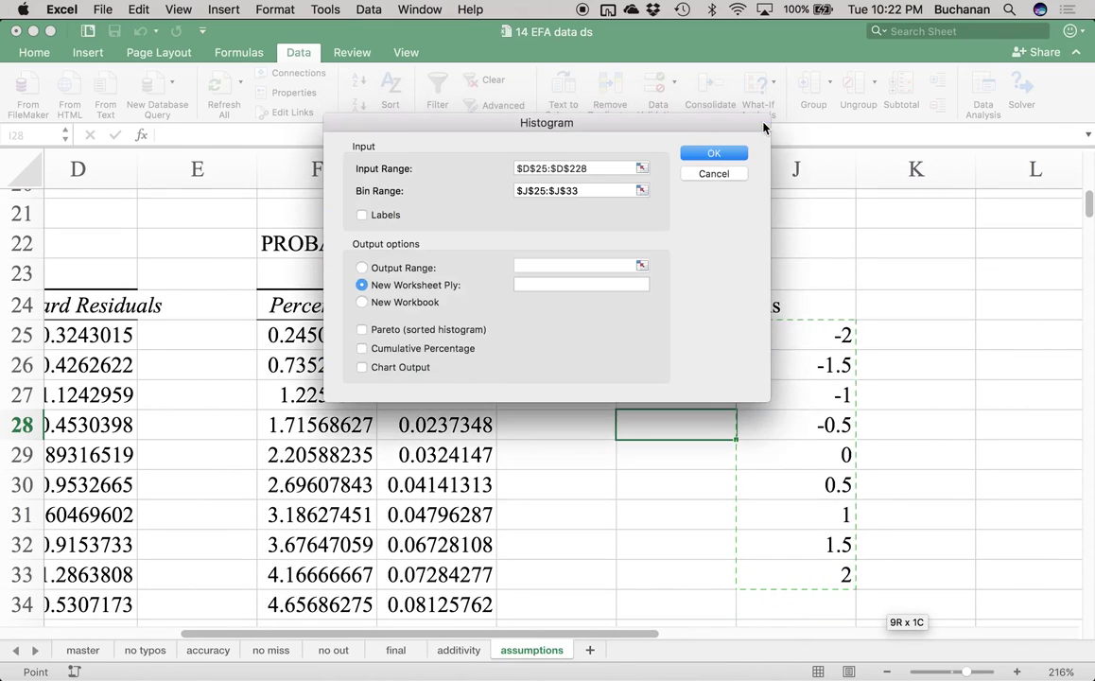
Step: Enable chart output for the histogram and set its Output Range to cell J34 on the current sheet
click(383, 371)
click(393, 275)
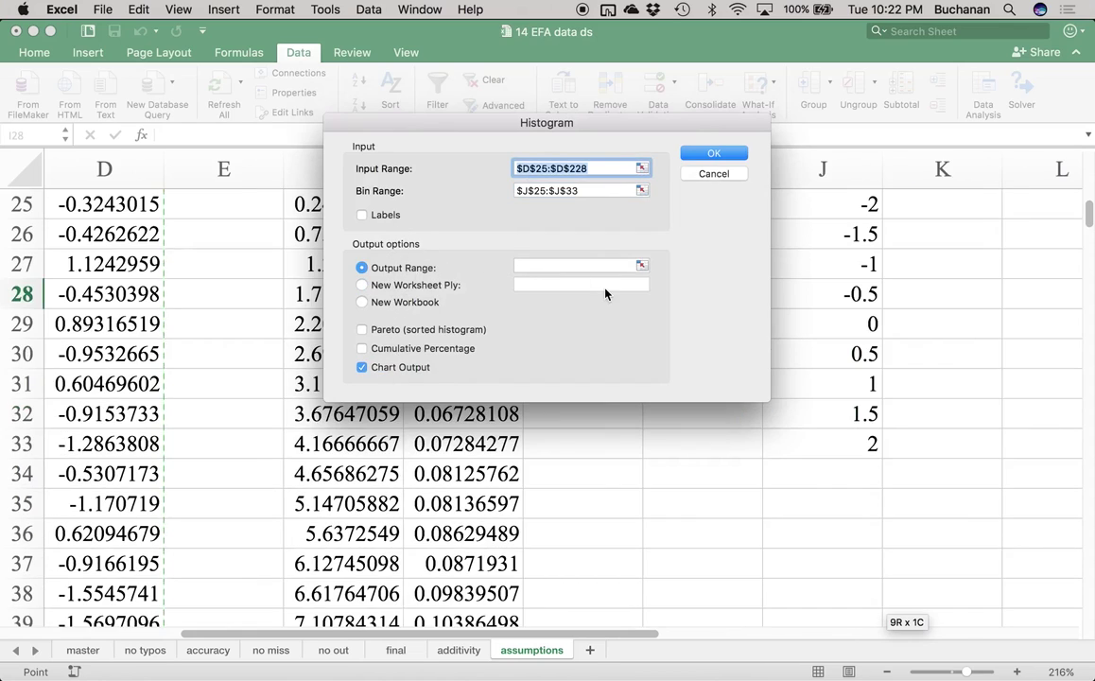
click(842, 477)
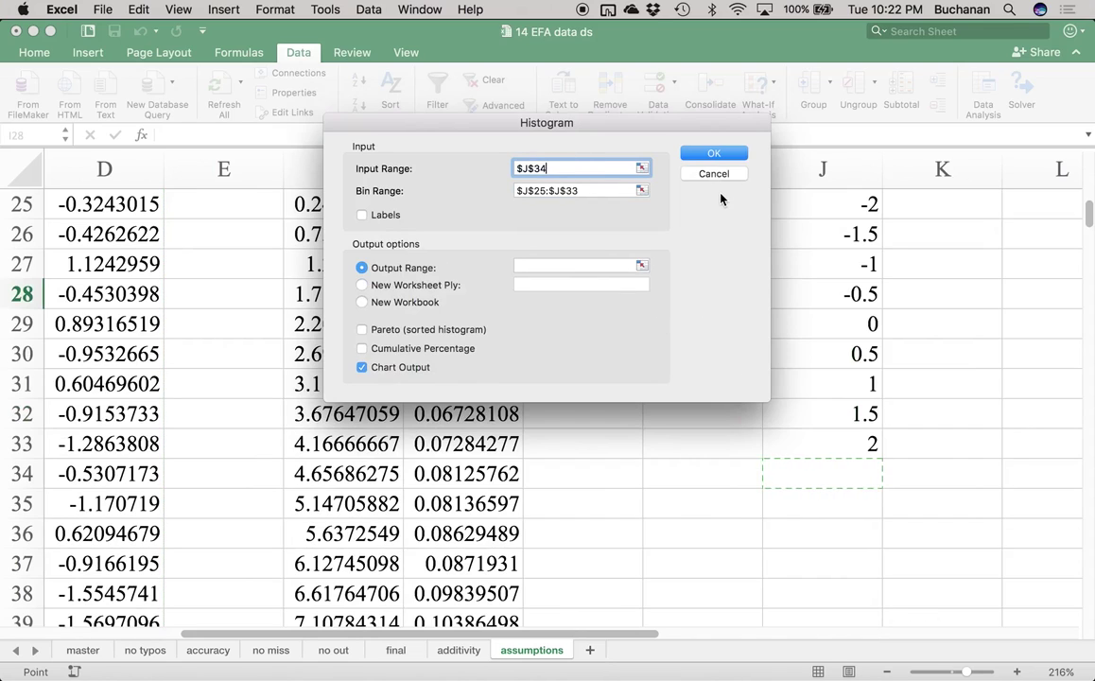
click(713, 157)
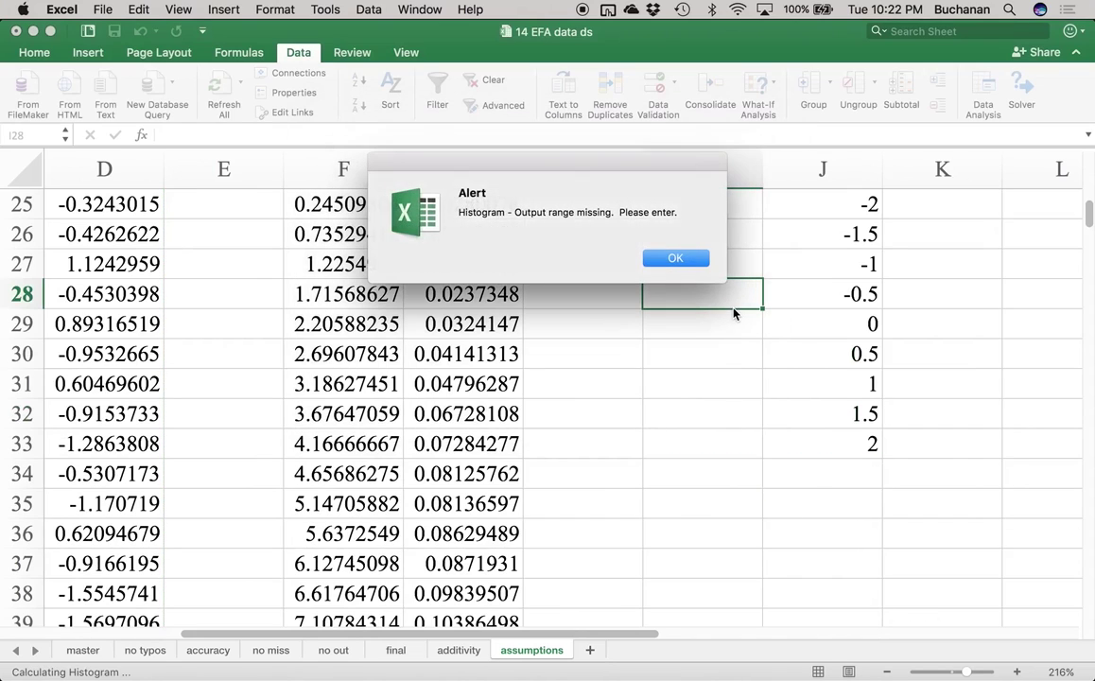
click(675, 259)
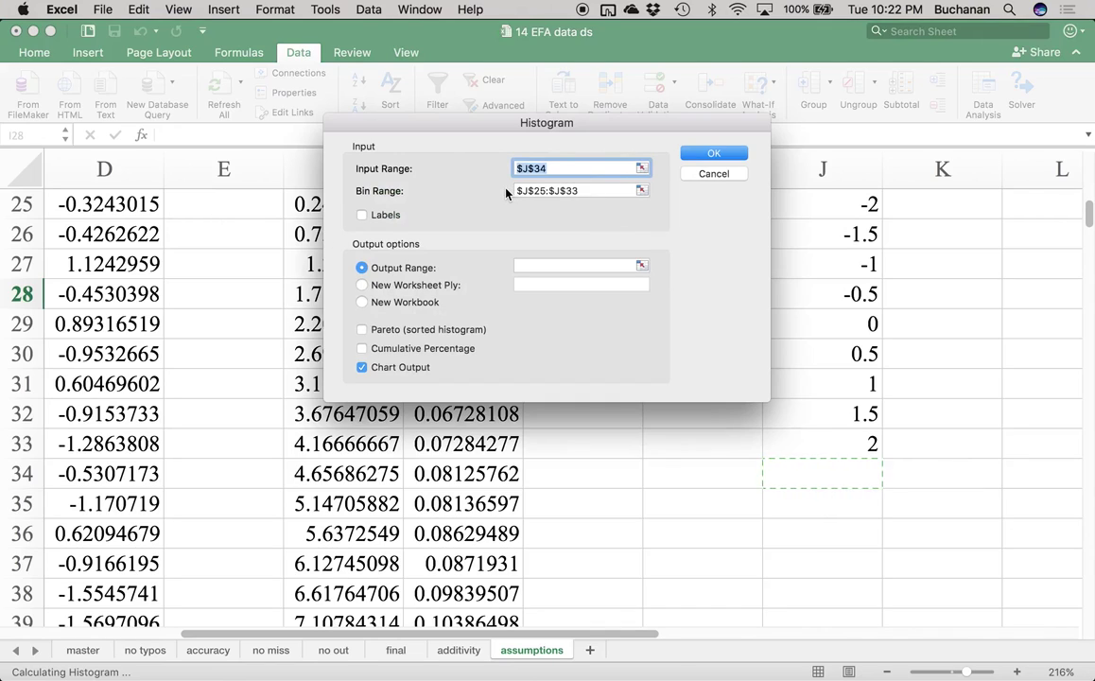
key(cmd+x)
click(547, 266)
key(cmd+v)
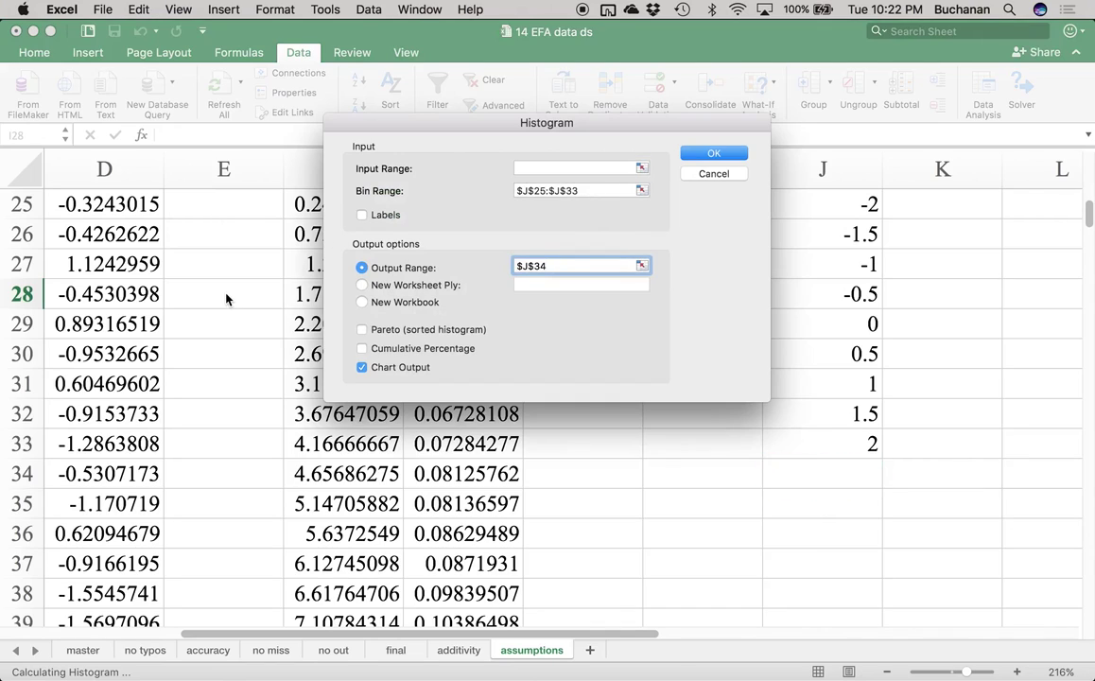
scroll(227, 298, up, 2)
scroll(227, 298, left, 2)
click(256, 270)
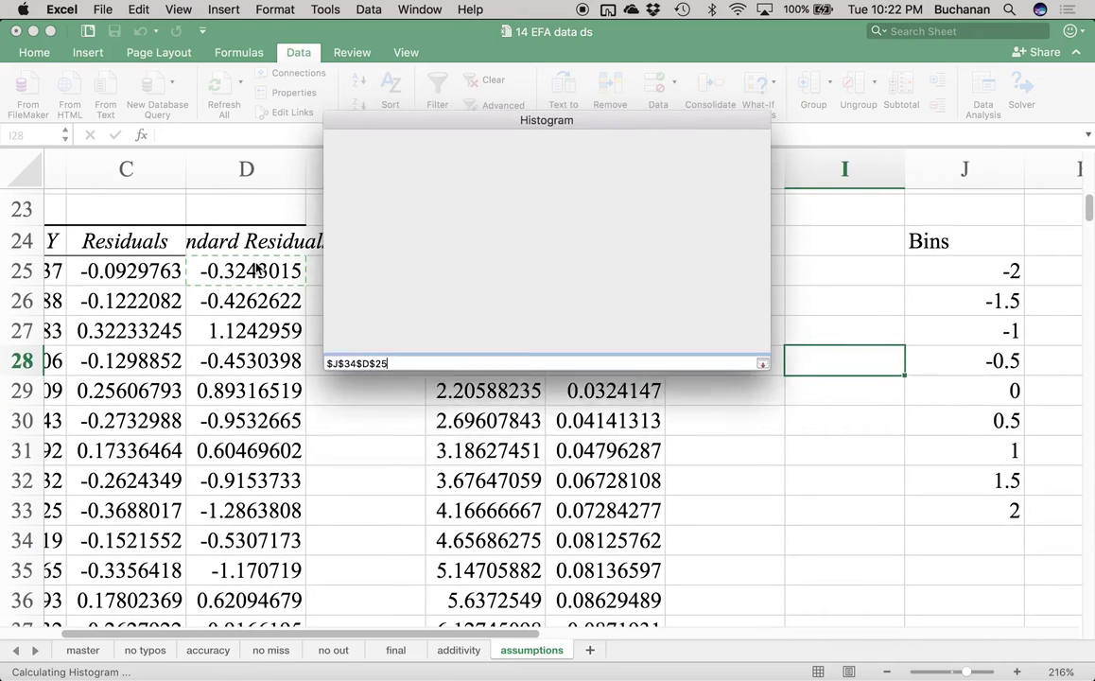
key(cmd+shift+Down)
drag(587, 266, 488, 255)
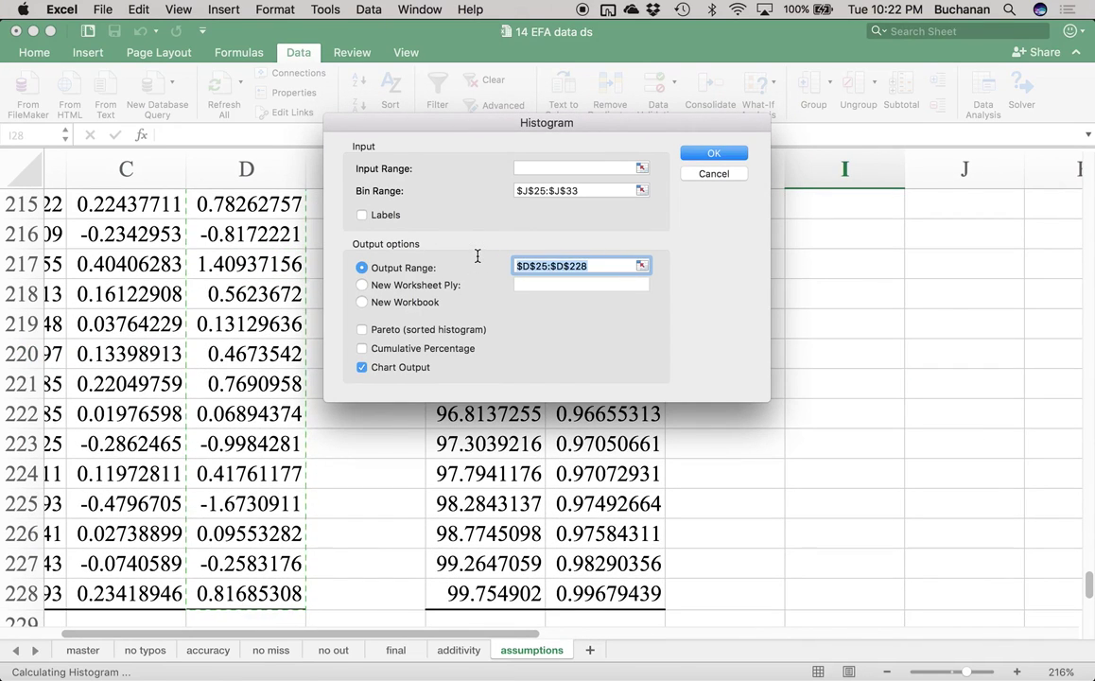
text($J$34)
Step: Set the histogram's Input Range back to the standardized residuals D25:D228 and run the analysis
click(537, 167)
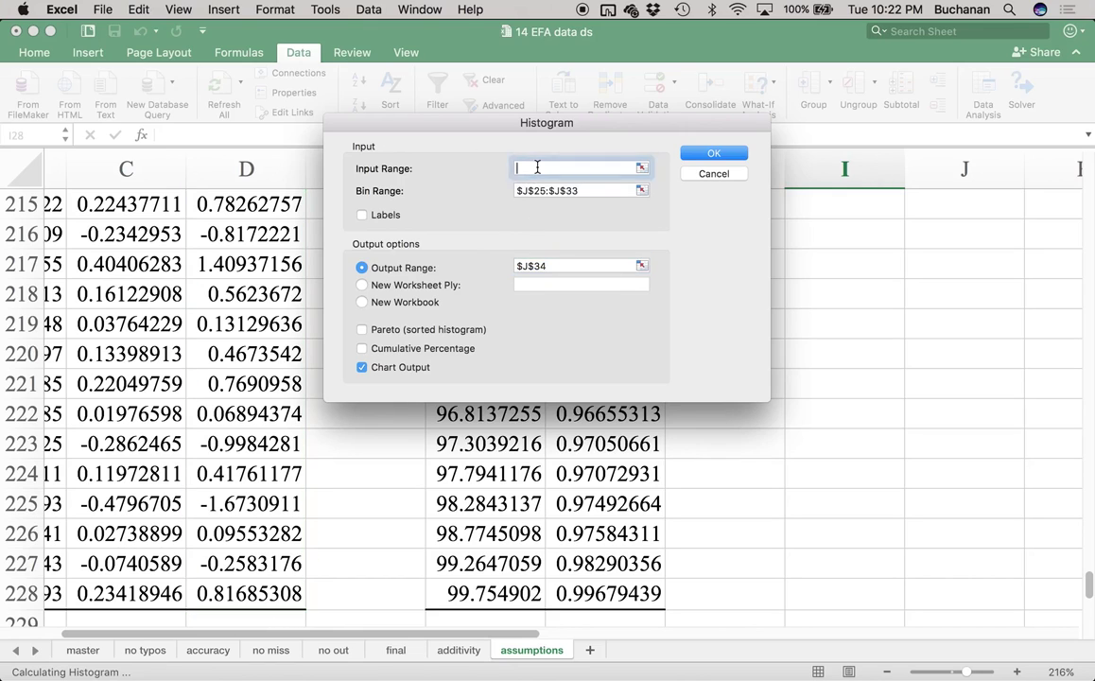
click(644, 166)
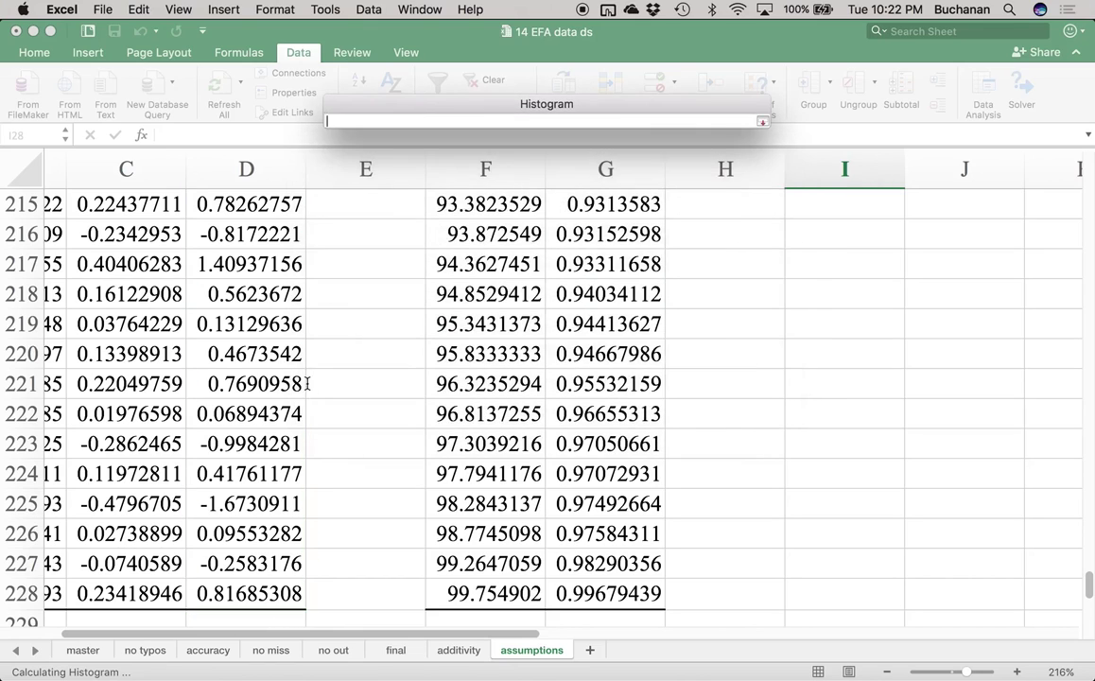
scroll(306, 395, up, 20)
scroll(308, 386, up, 5)
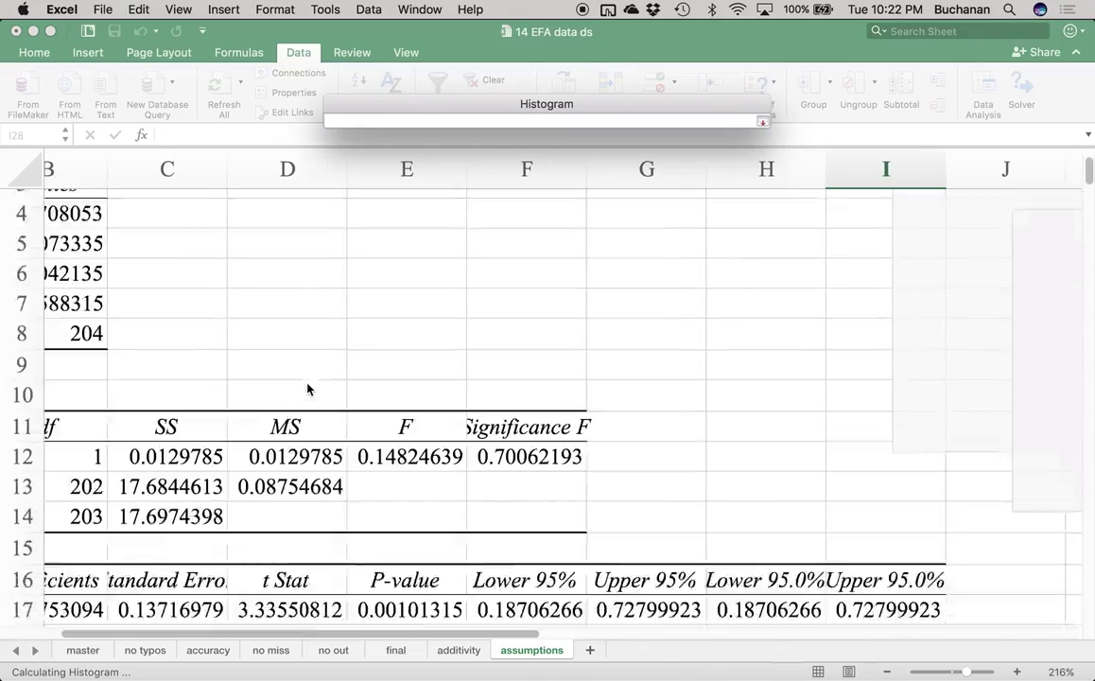
scroll(308, 386, down, 3)
key(super+shift+Down)
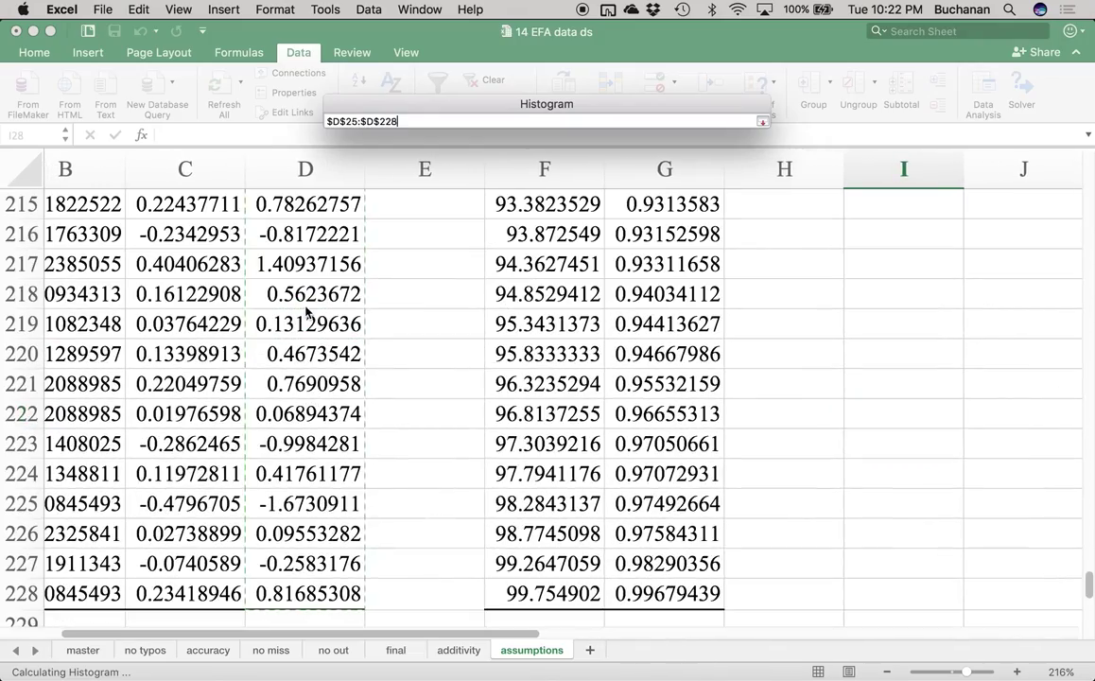
click(761, 121)
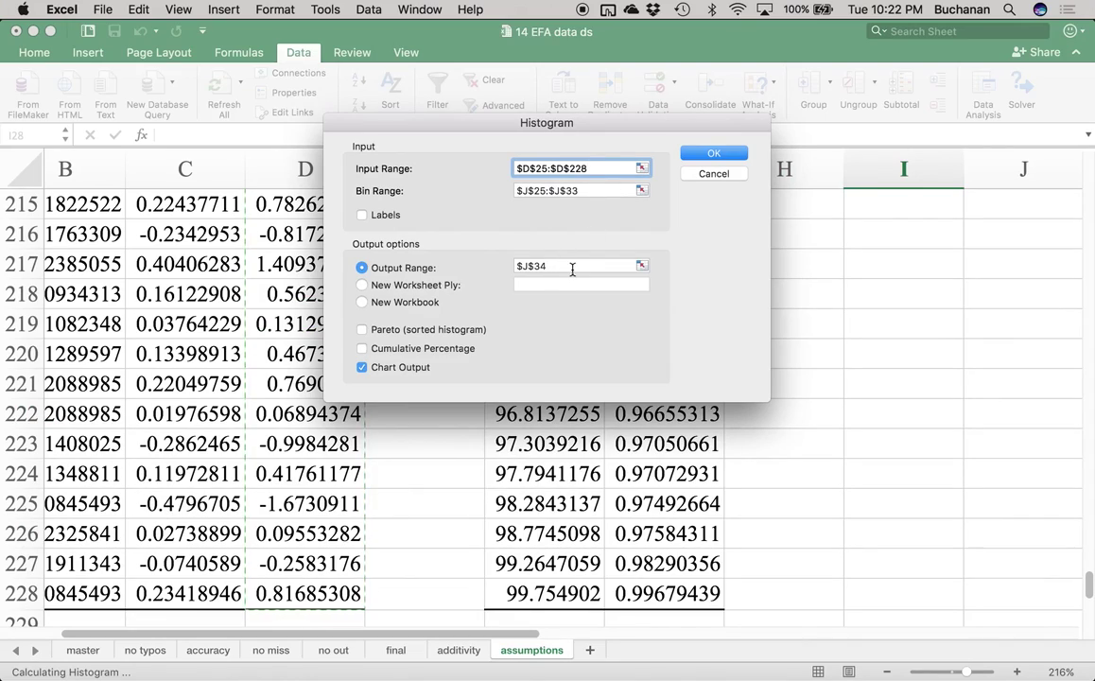
click(713, 153)
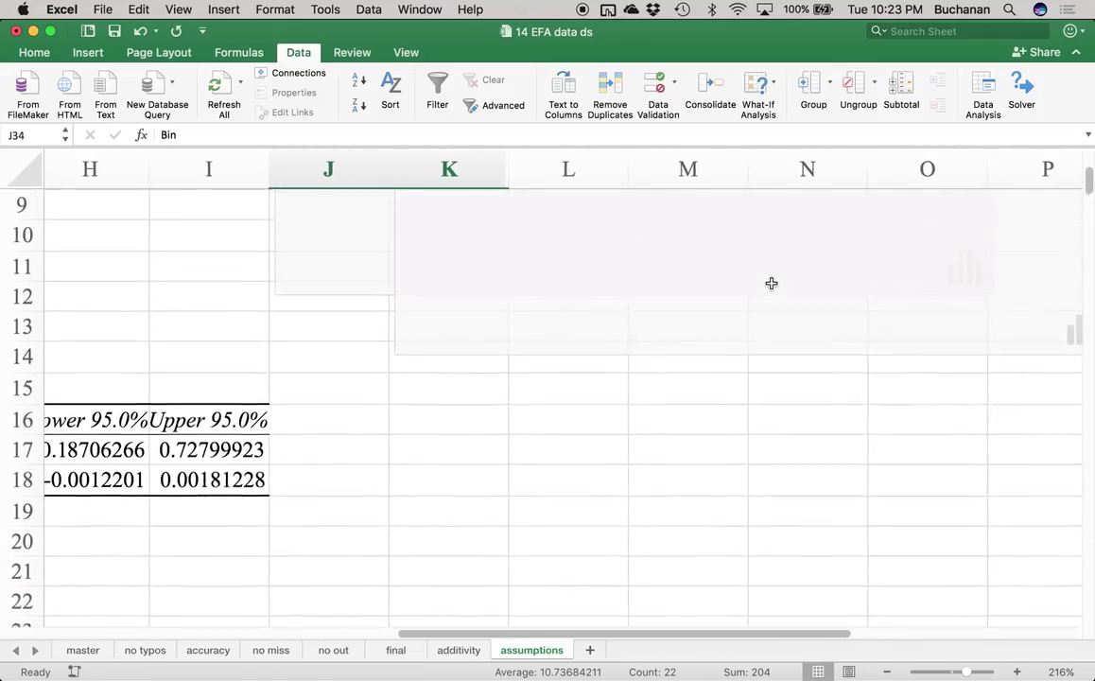
Step: Look through the assumptions sheet for a histogram chart around the regression plots and the frequency table
click(746, 309)
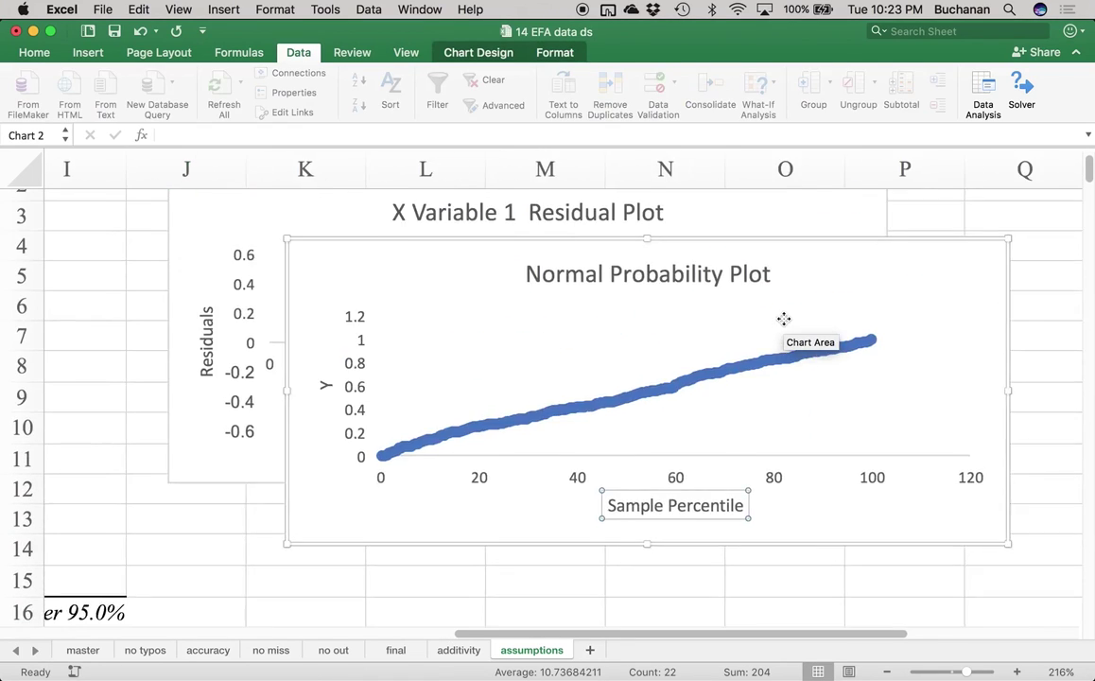
click(937, 672)
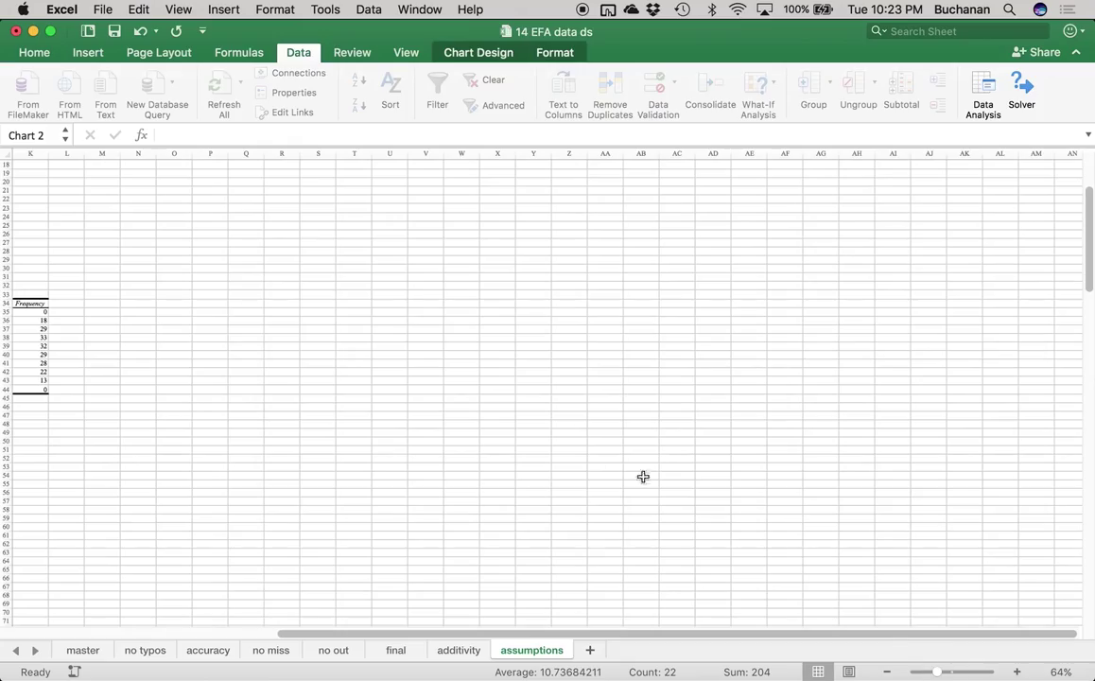
scroll(643, 477, left, 5)
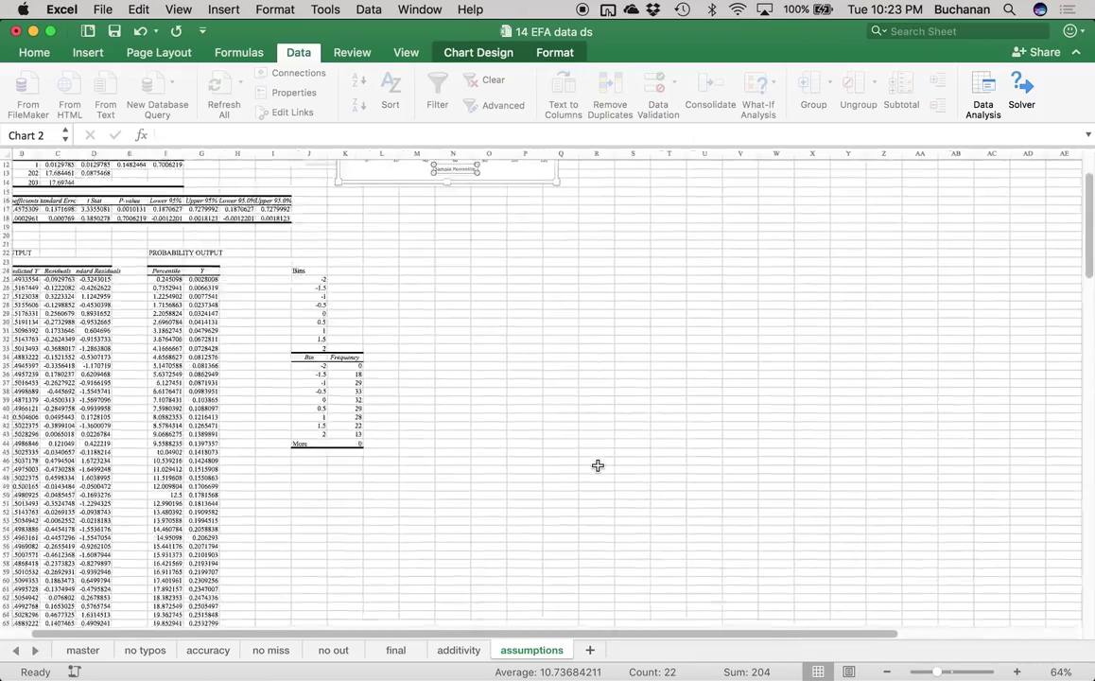
scroll(597, 465, down, 6)
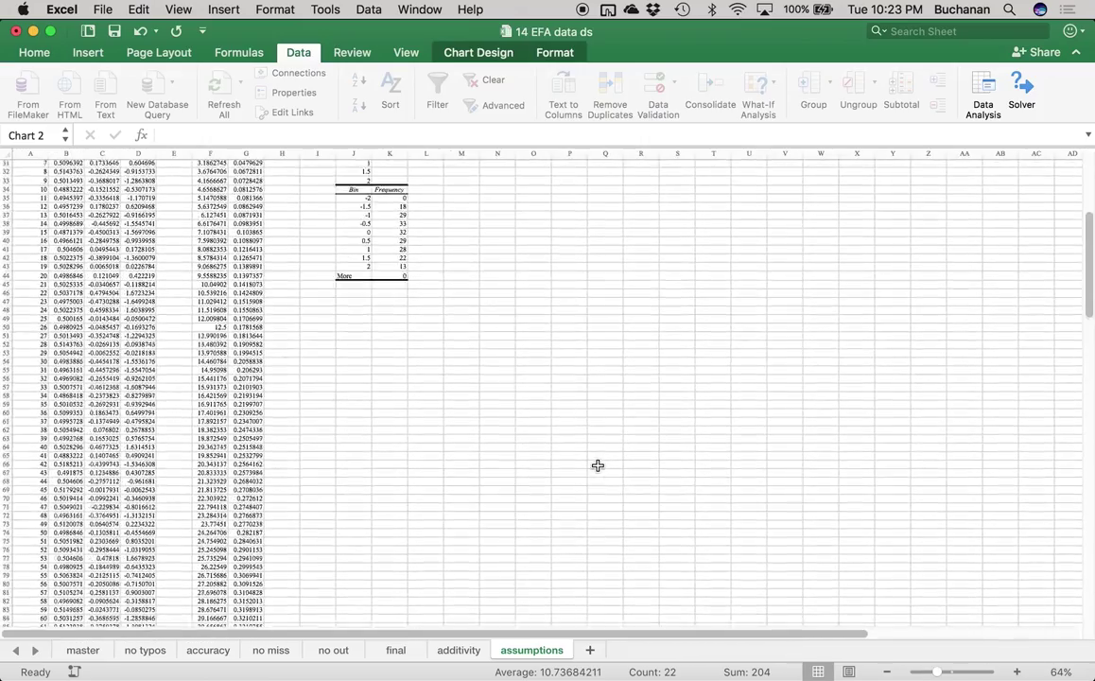
scroll(598, 465, up, 6)
Step: Rerun the Histogram analysis with the same ranges and chart output, sending the results to a new worksheet
click(968, 98)
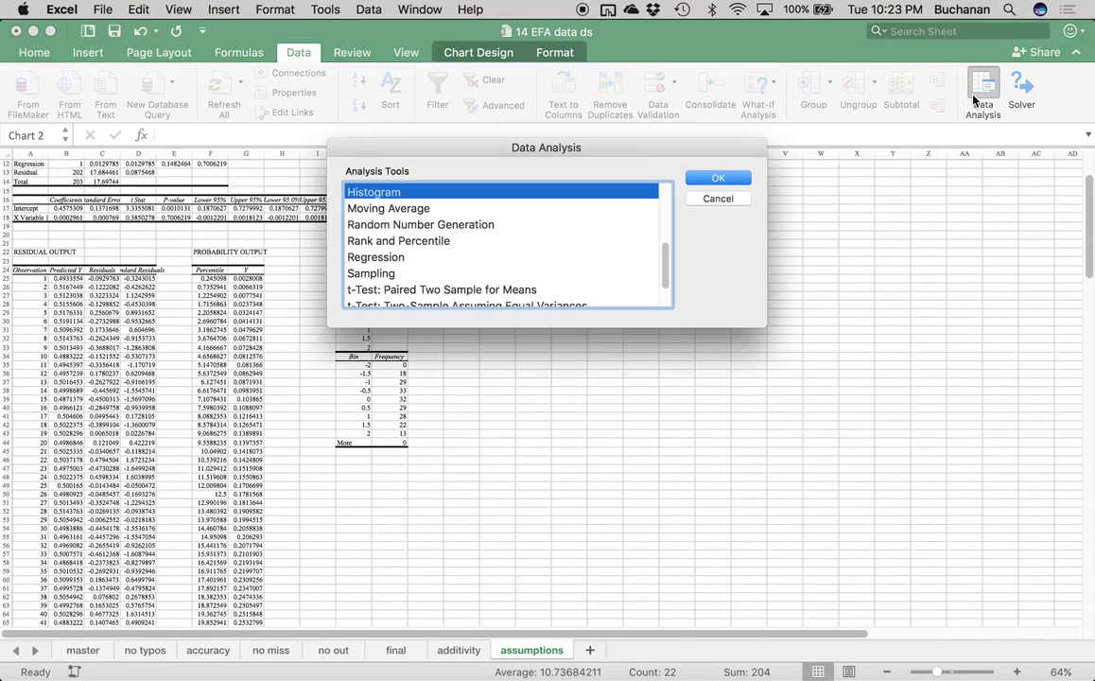
click(702, 180)
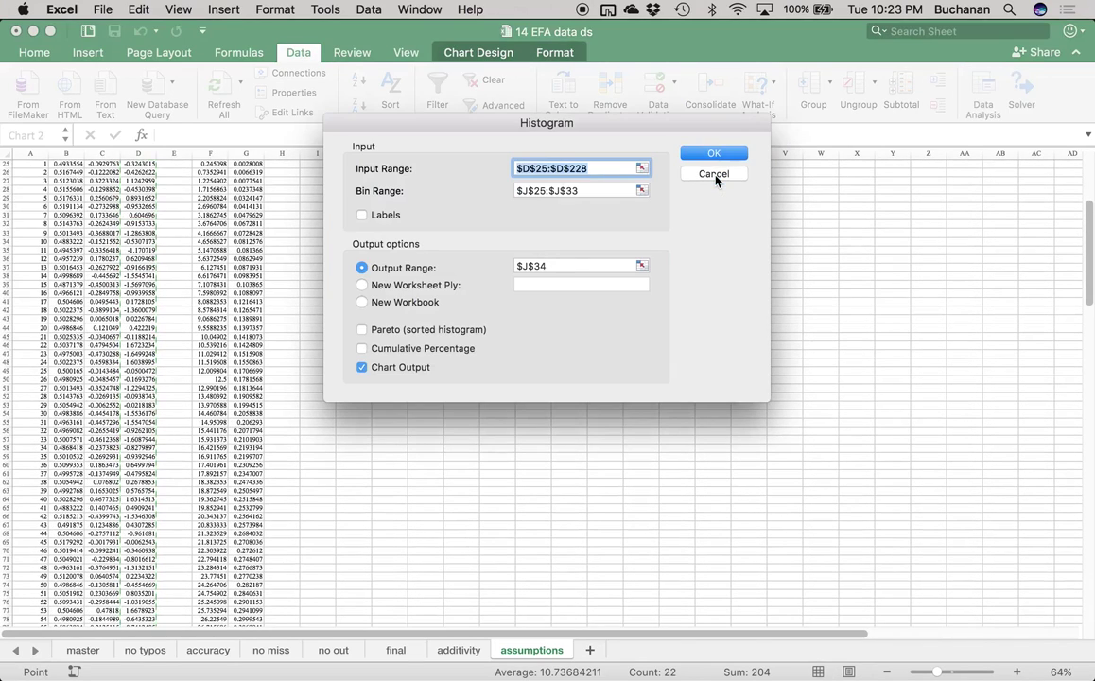
click(415, 375)
click(415, 375)
scroll(545, 560, up, 8)
scroll(544, 560, right, 5)
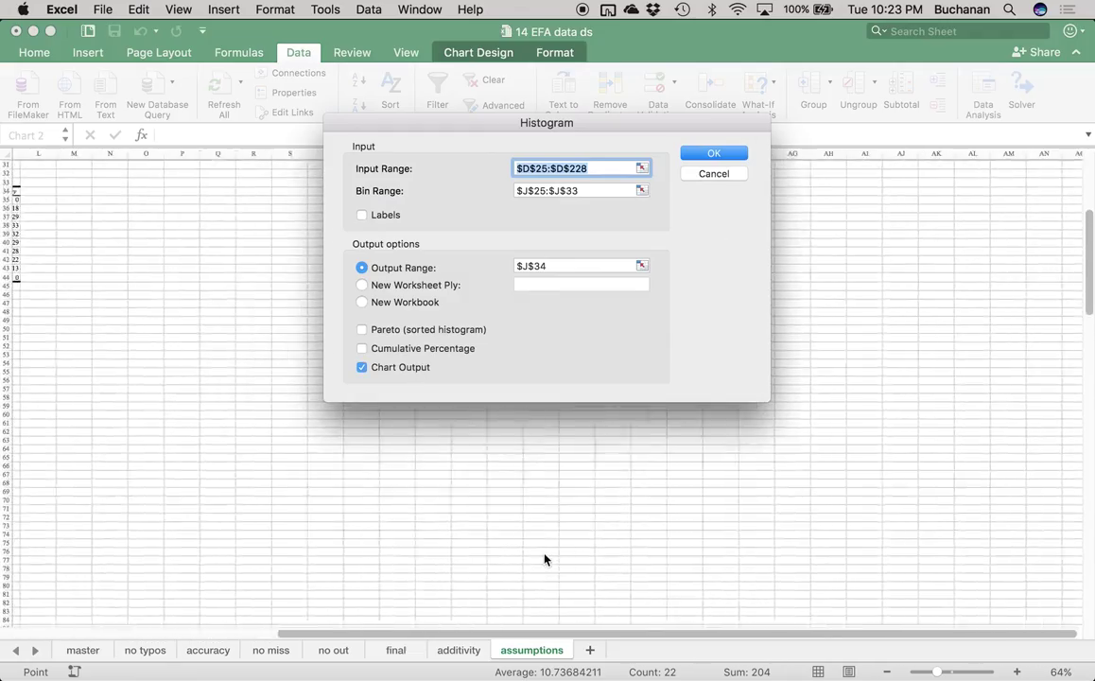
scroll(544, 559, left, 5)
scroll(545, 560, down, 15)
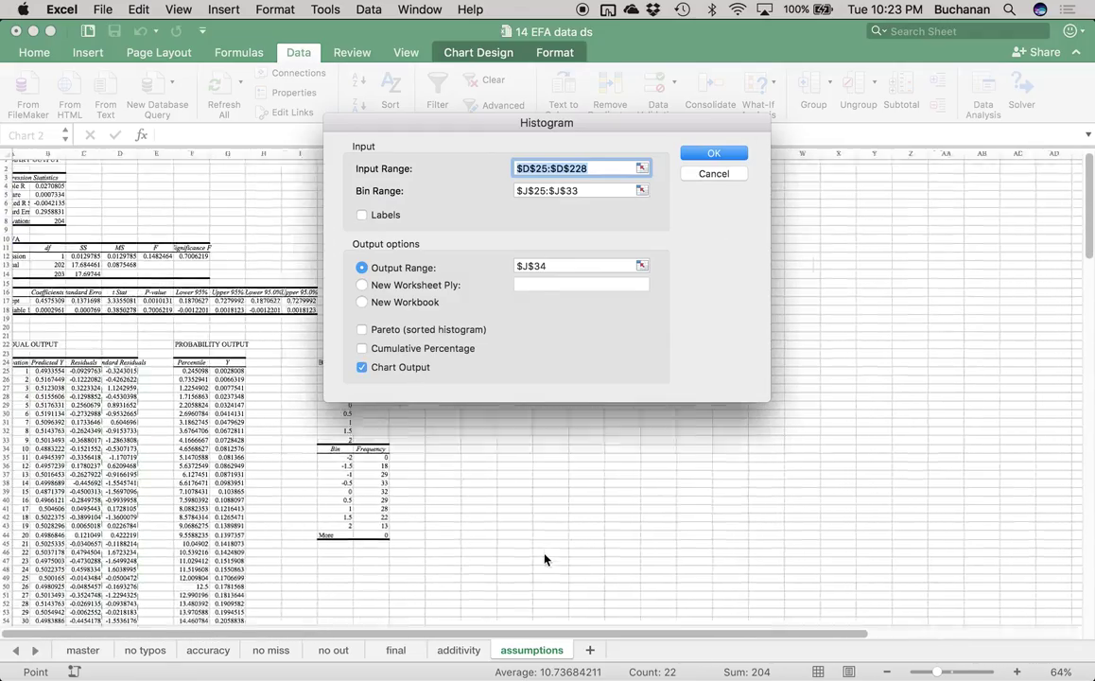
scroll(544, 560, down, 4)
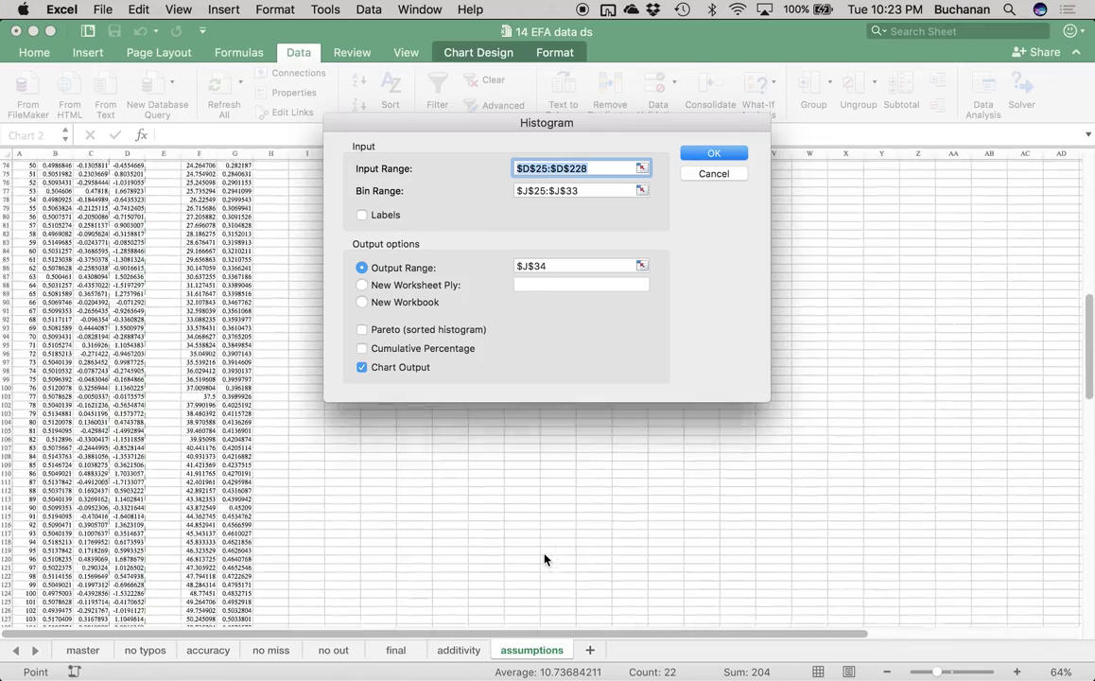
click(416, 285)
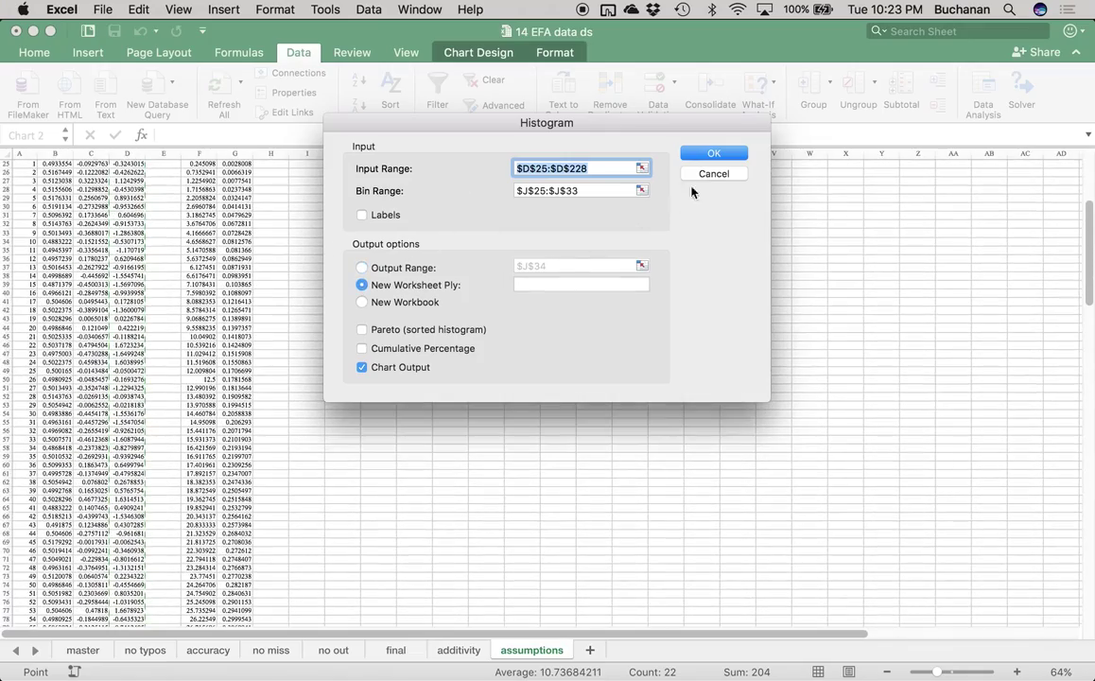
click(713, 155)
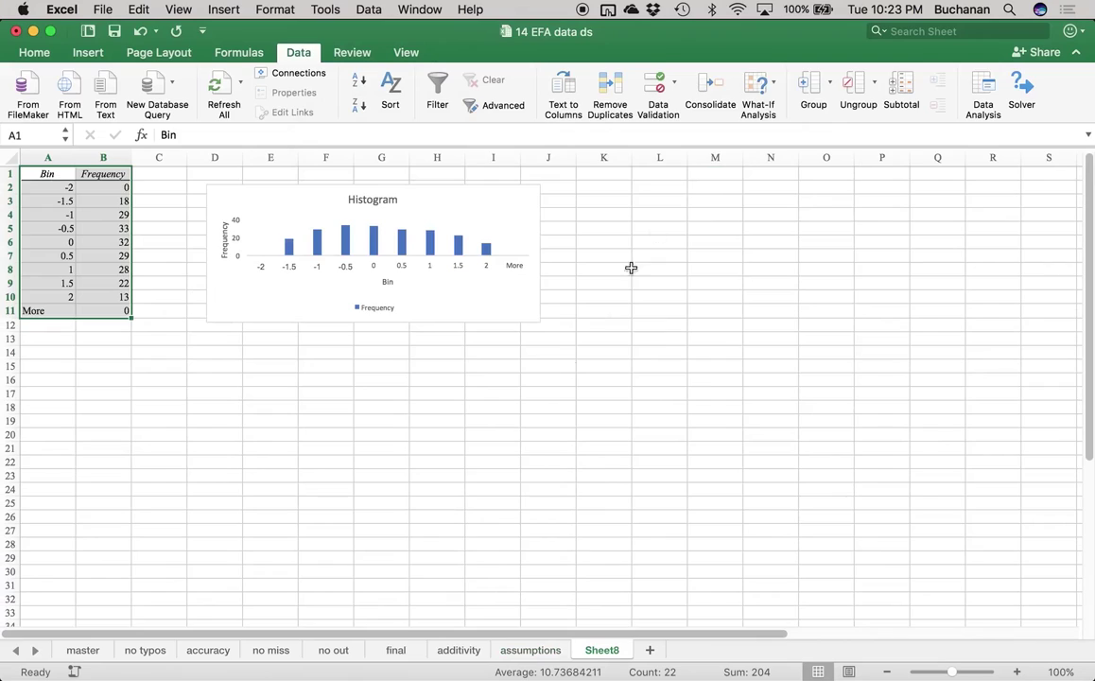
Step: Rename the new sheet as histogram and resize its histogram chart to be narrower and much taller
double_click(588, 649)
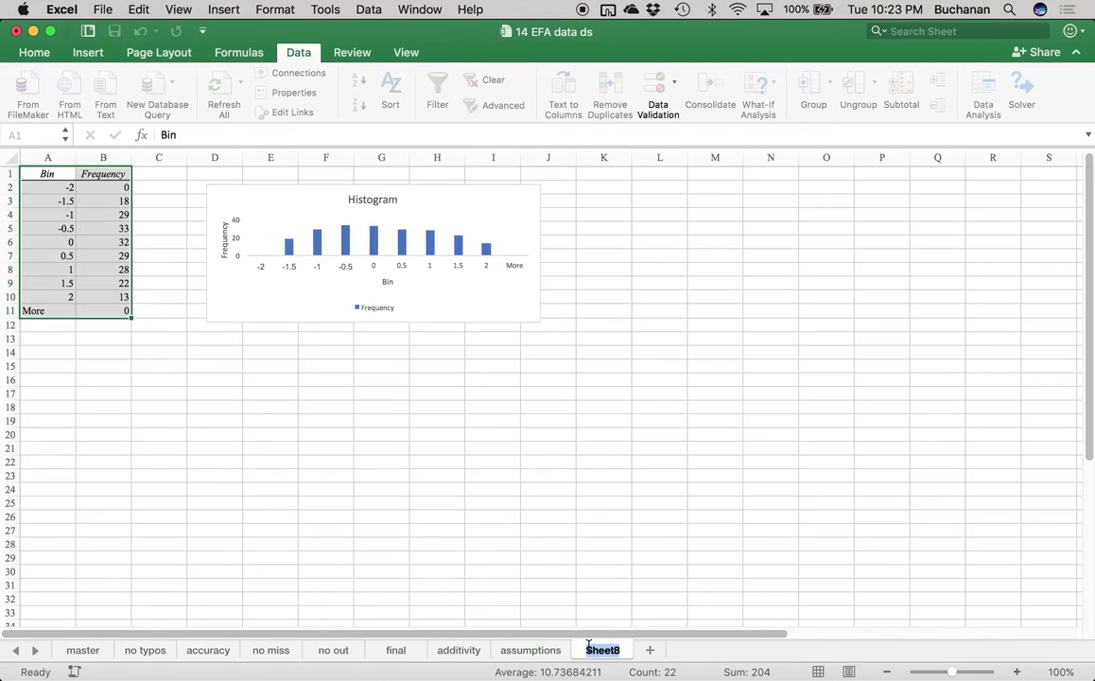
key(Return)
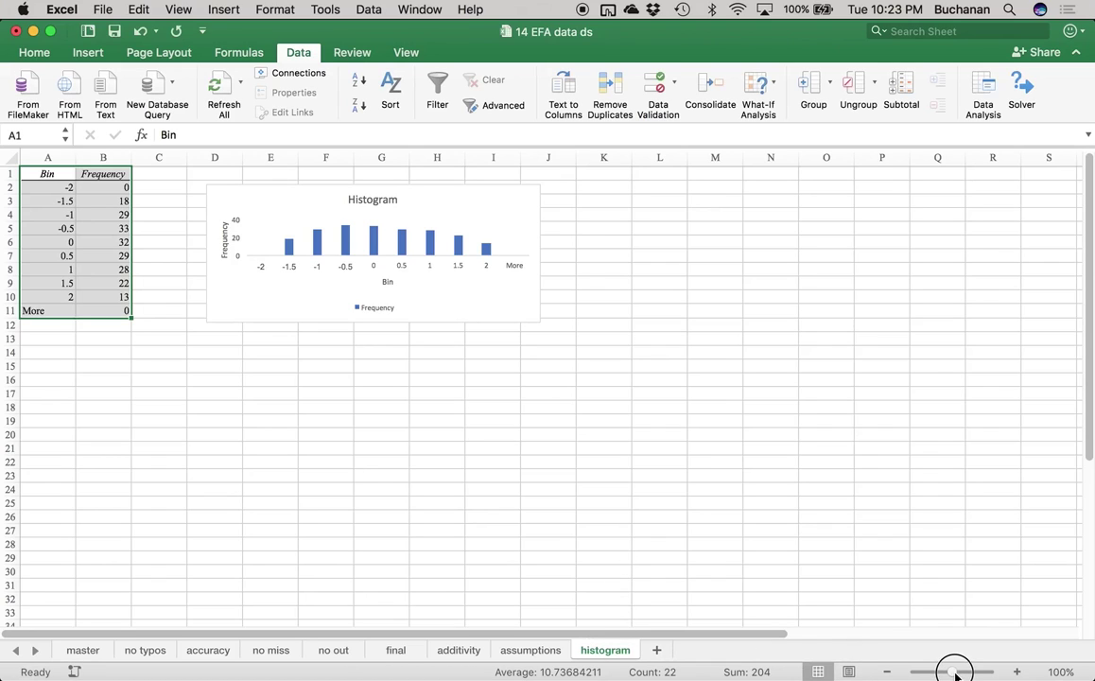
drag(955, 673, 961, 672)
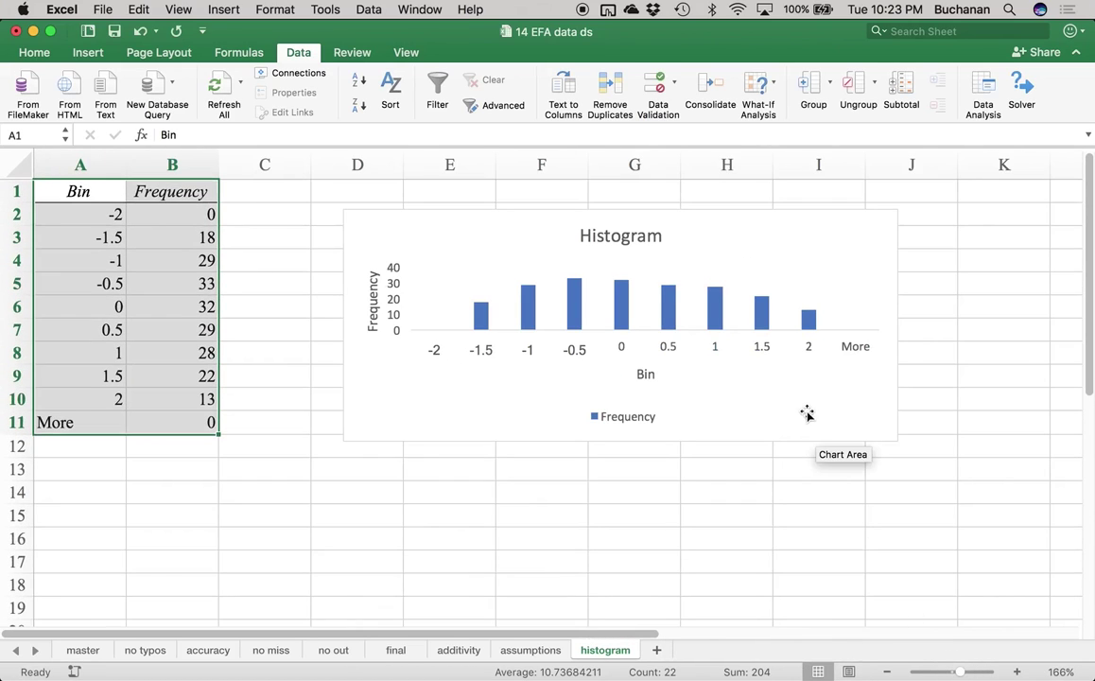
click(807, 414)
drag(894, 441, 800, 608)
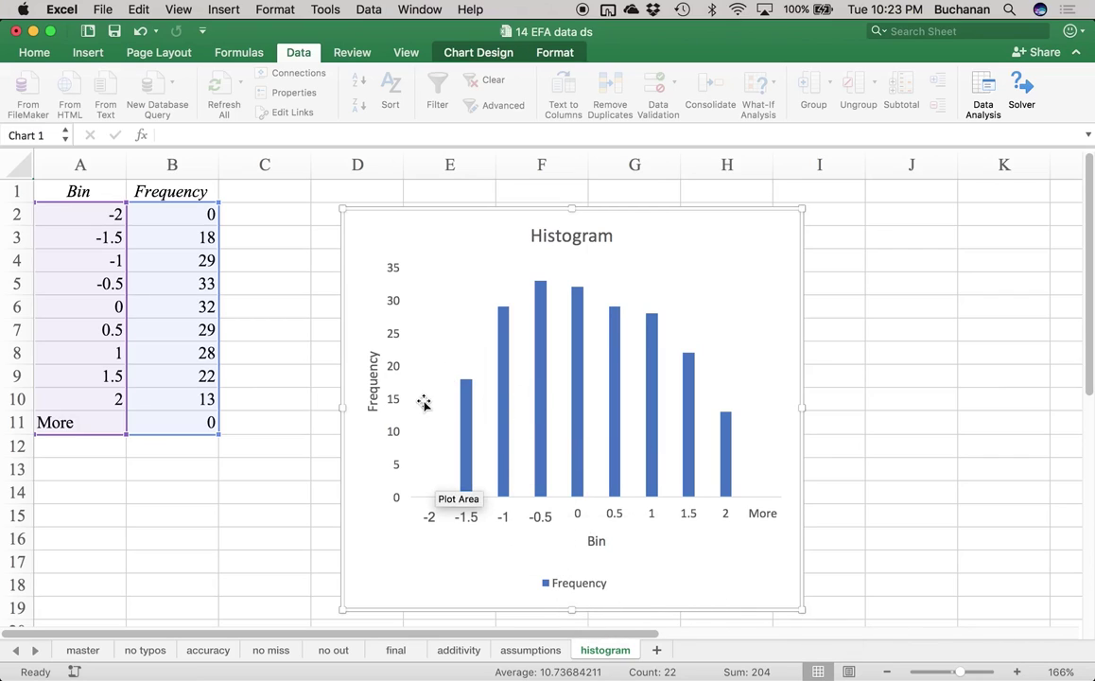
Step: Return to the assumptions sheet and examine the Normal Probability Plot of the regression
click(515, 650)
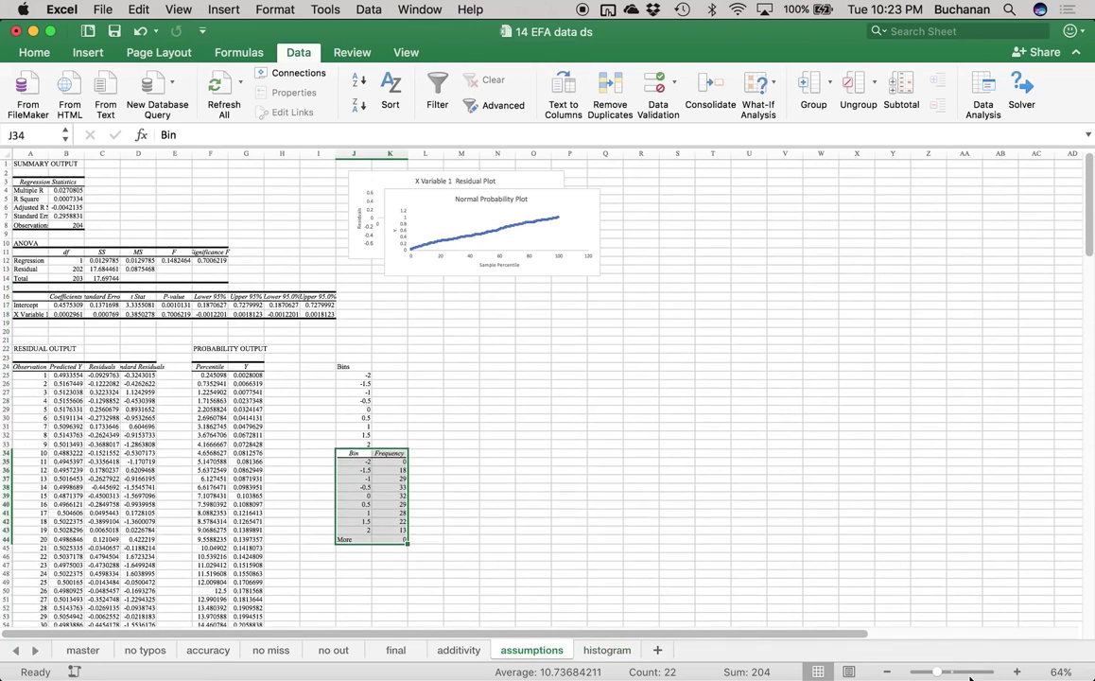
drag(941, 672, 953, 670)
scroll(873, 448, up, 5)
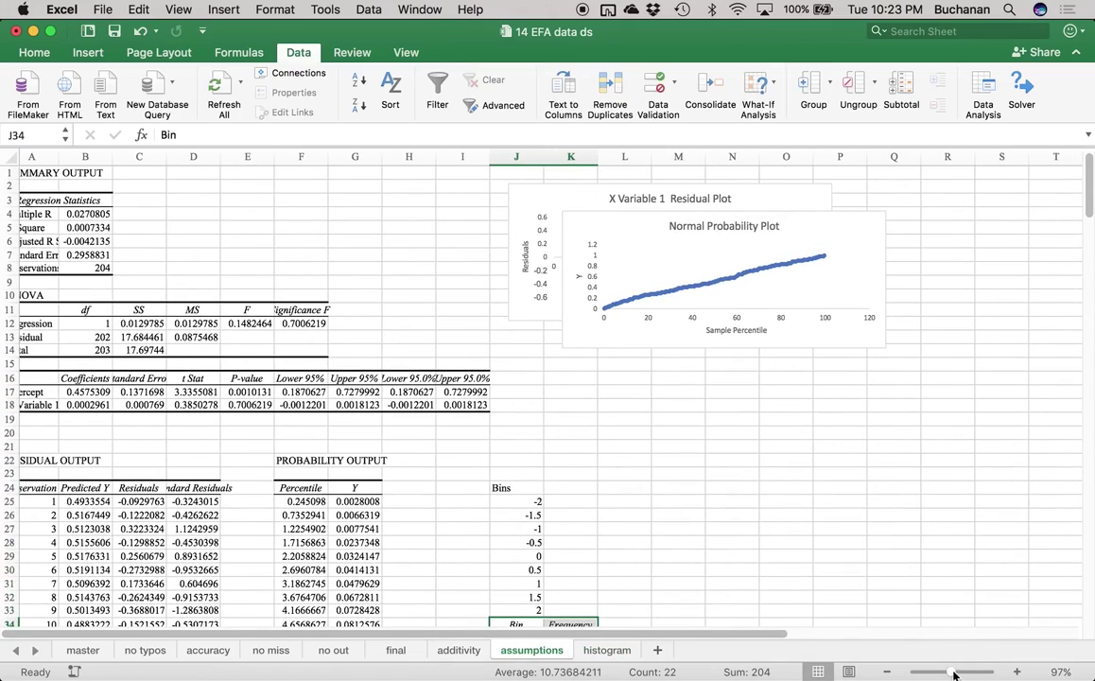
drag(955, 672, 973, 664)
scroll(908, 330, up, 10)
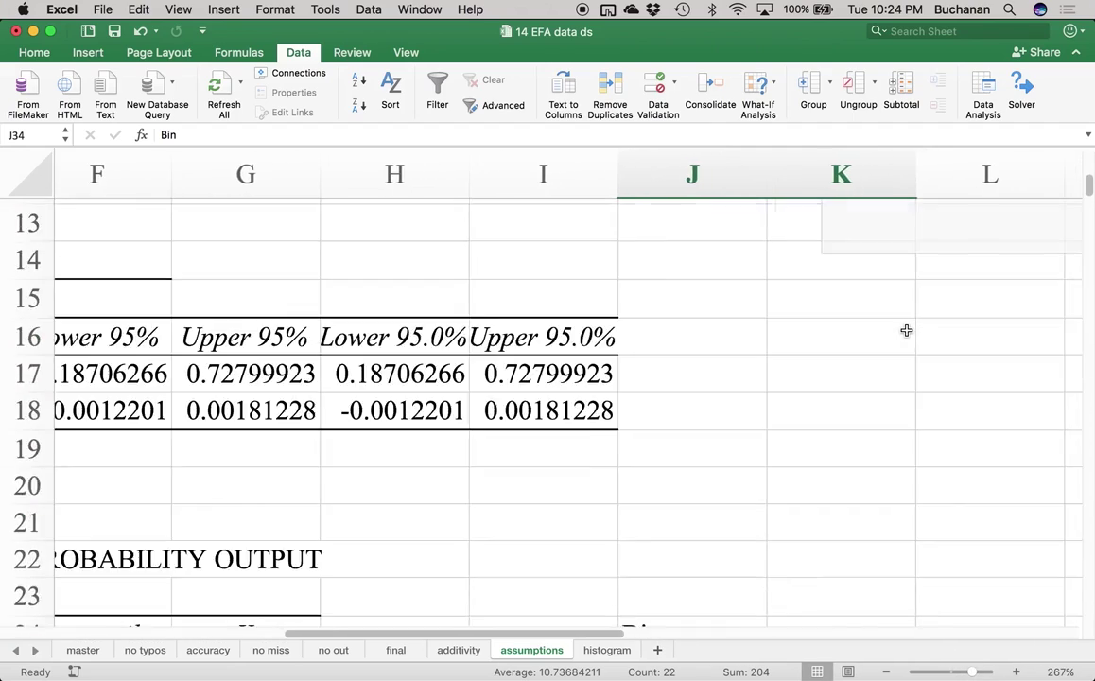
scroll(906, 330, down, 6)
scroll(906, 330, right, 3)
scroll(906, 330, up, 2)
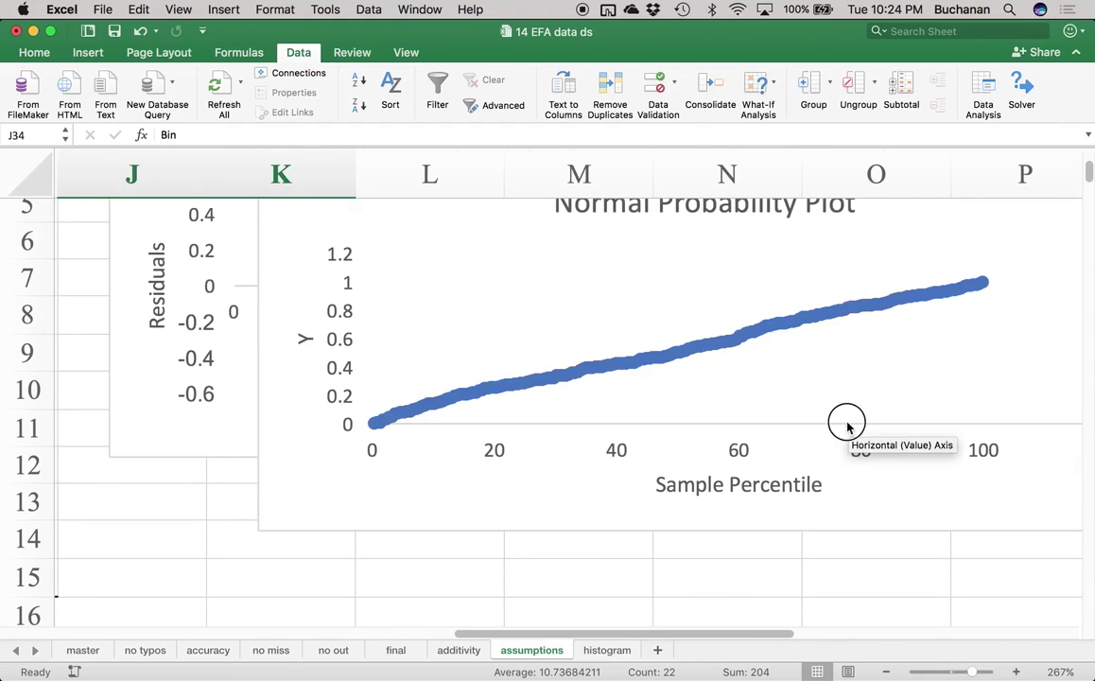
click(826, 509)
scroll(777, 564, down, 4)
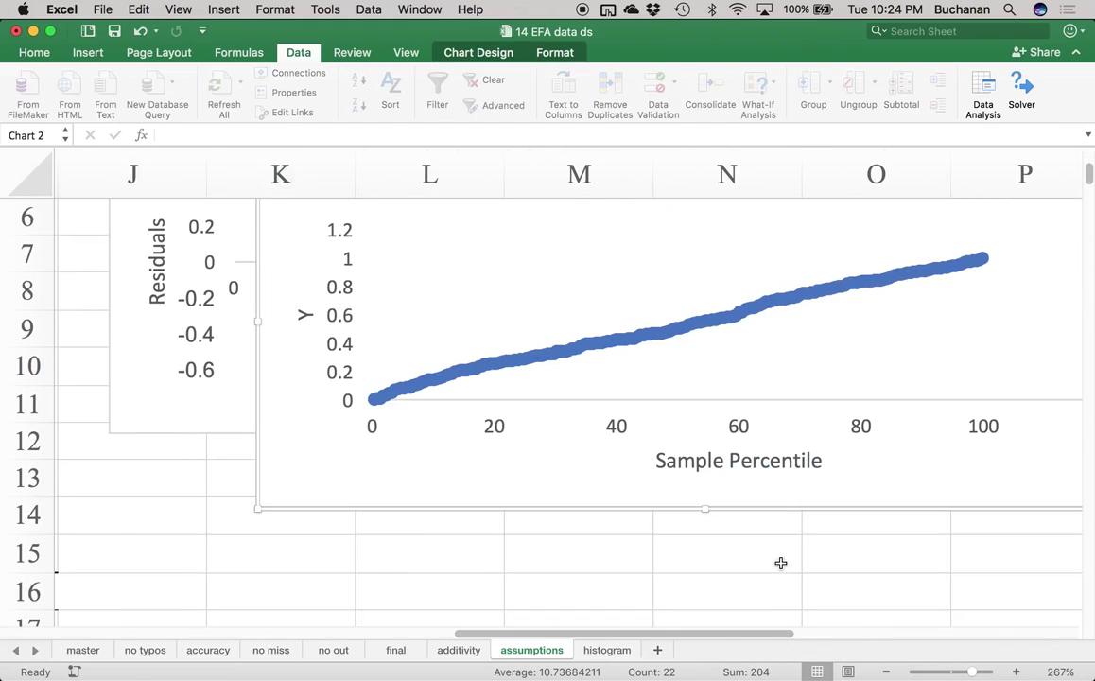
scroll(769, 531, down, 2)
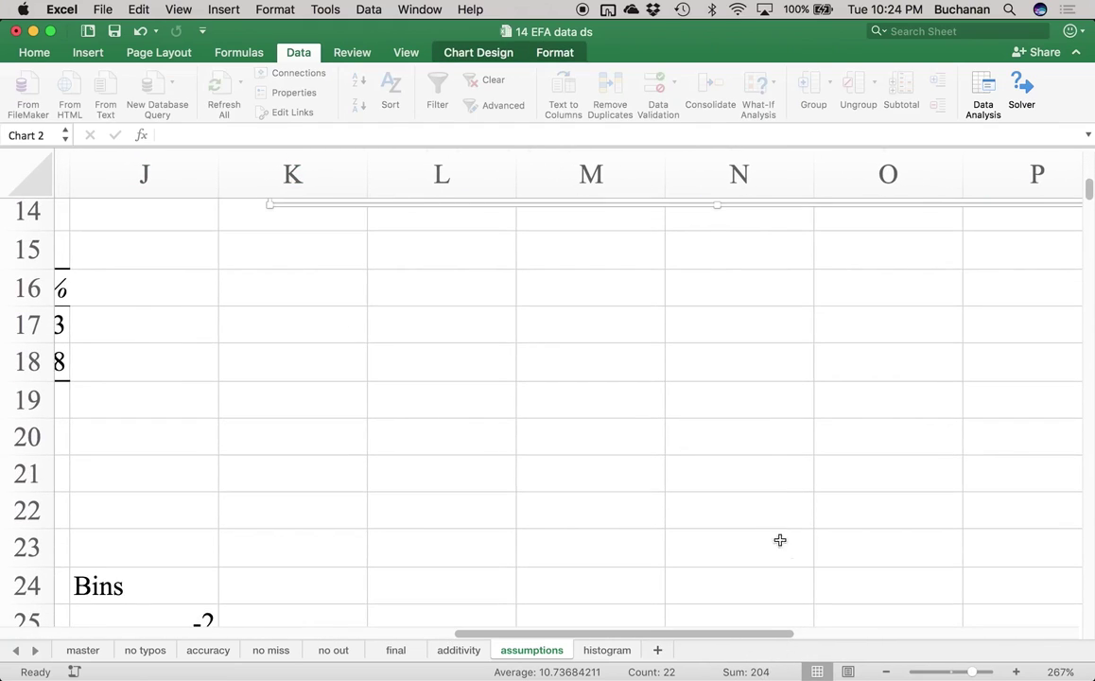
click(962, 672)
scroll(929, 507, up, 4)
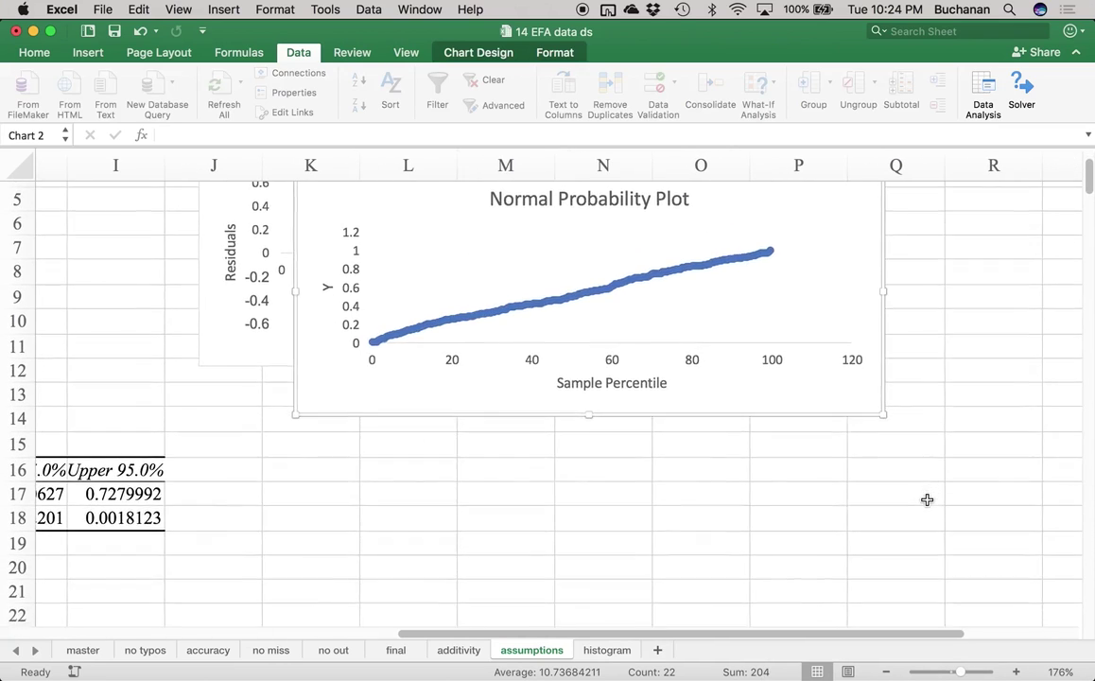
Step: Shift the Normal Probability Plot so it starts in column J, and make it narrower and much taller
drag(819, 364, 757, 581)
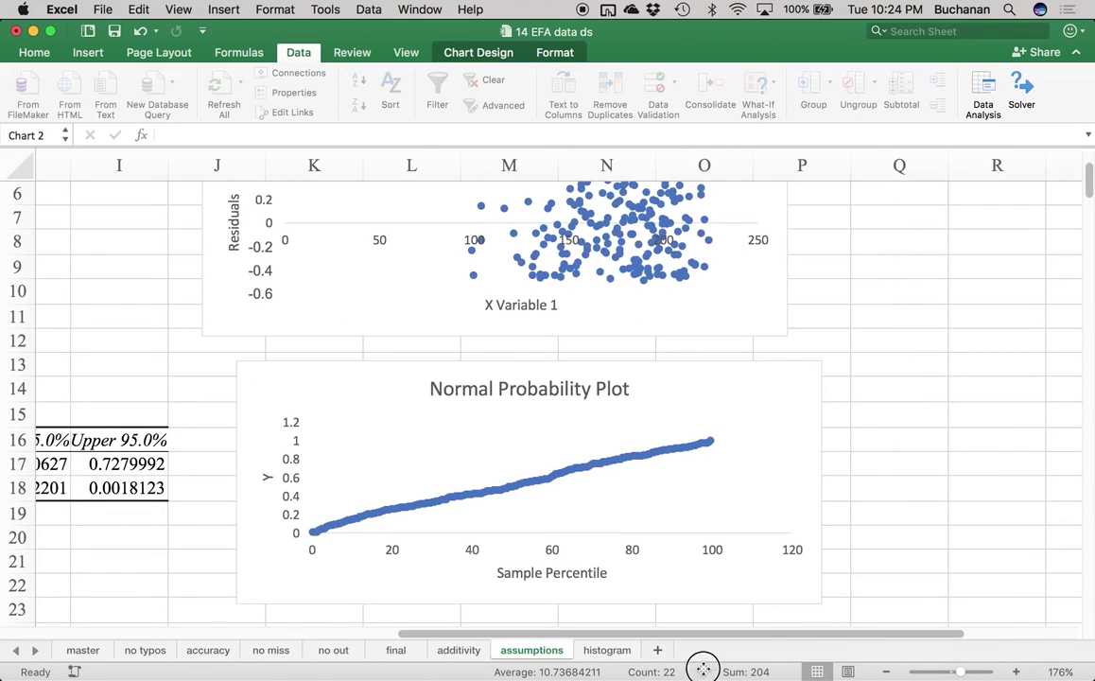
key(super+z)
scroll(728, 443, down, 5)
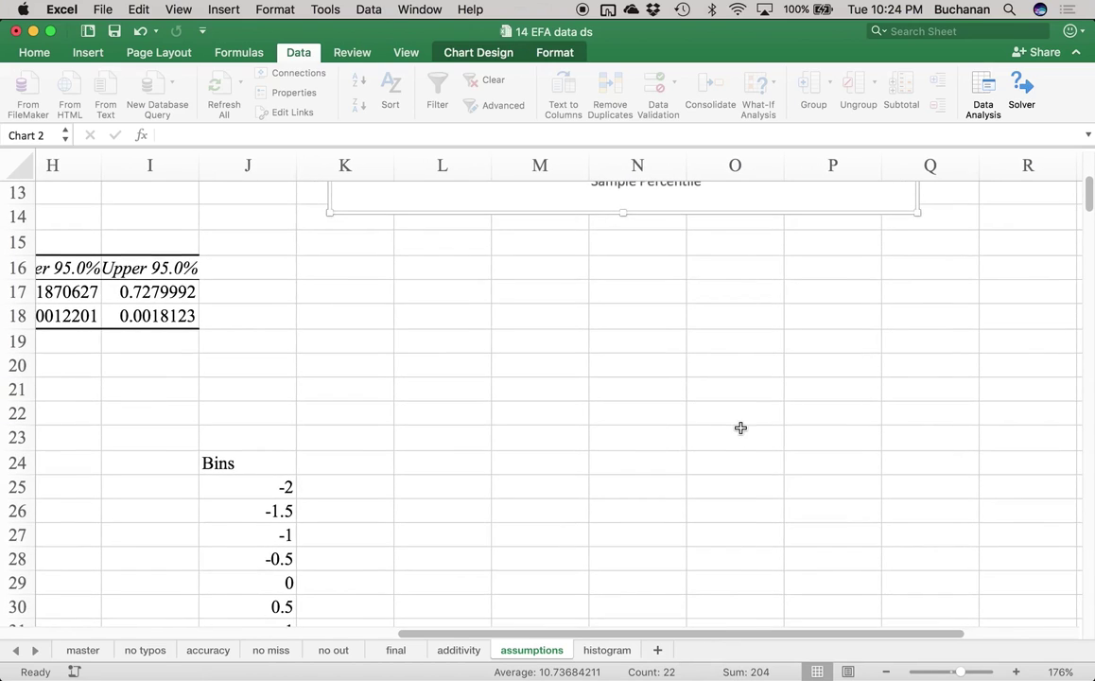
scroll(740, 428, up, 5)
drag(801, 313, 707, 535)
scroll(738, 454, down, 3)
drag(828, 321, 703, 185)
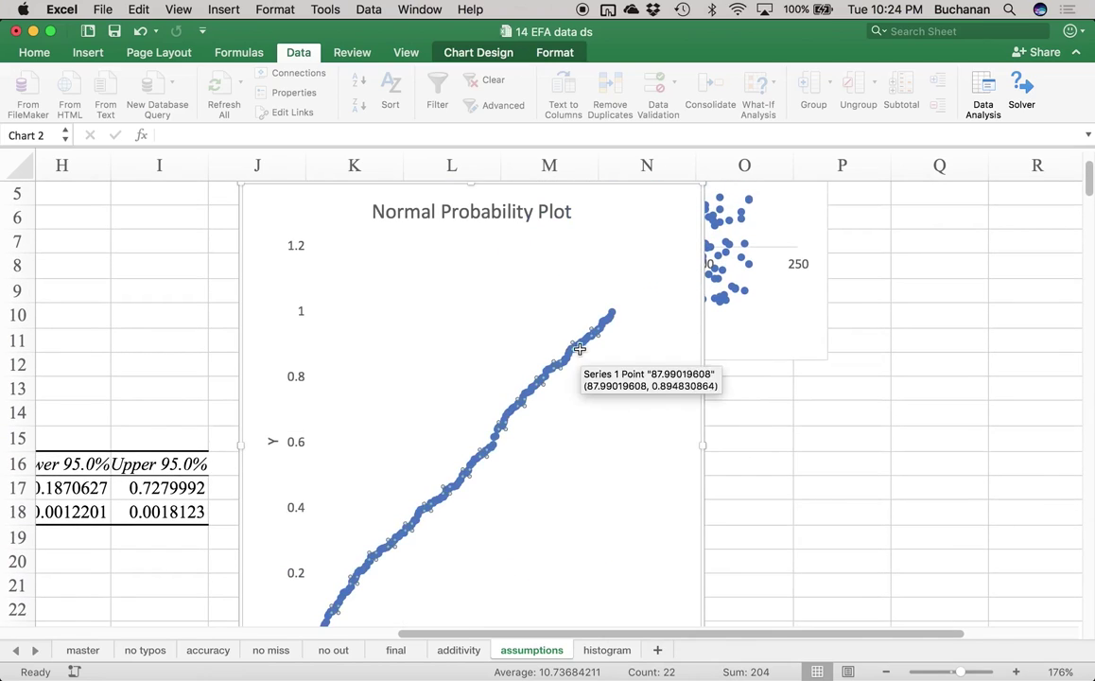
Step: Add a linear trendline to the data series in the Normal Probability Plot and close the trendline formatting options
click(573, 354)
right_click(576, 353)
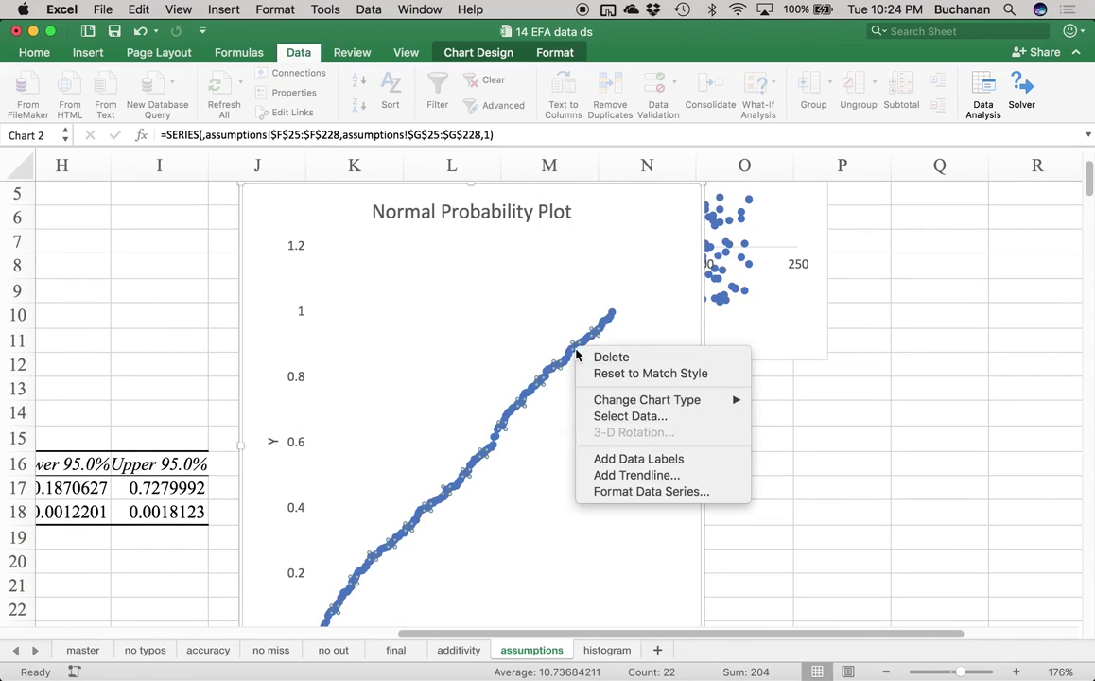
click(634, 476)
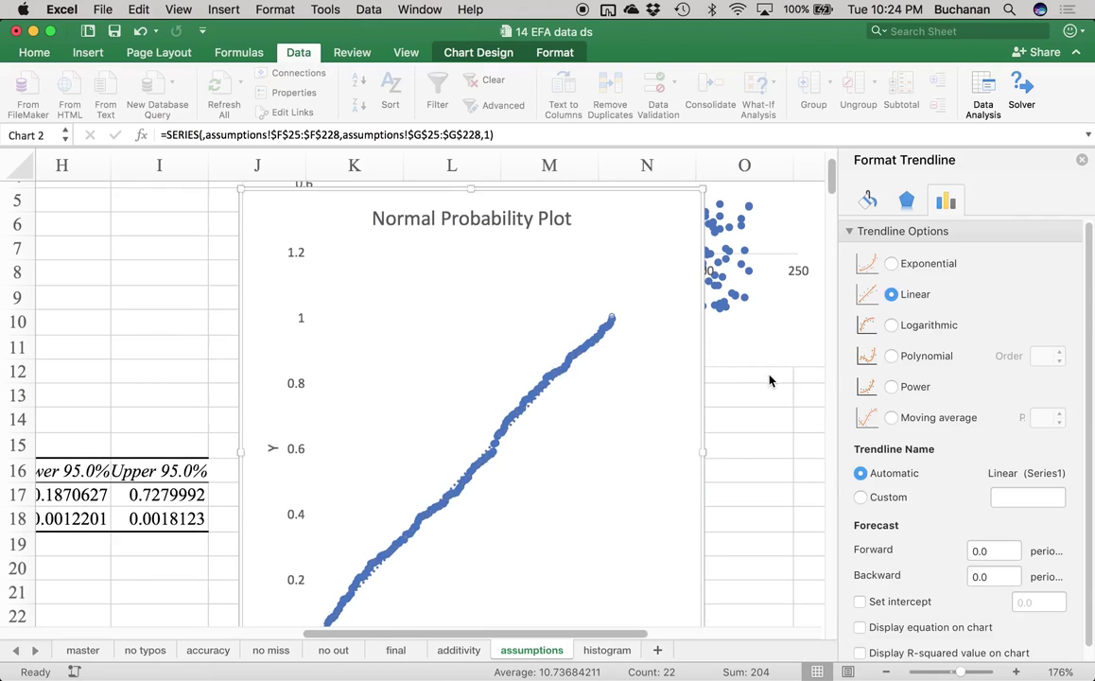
scroll(770, 380, left, 1)
scroll(769, 380, up, 3)
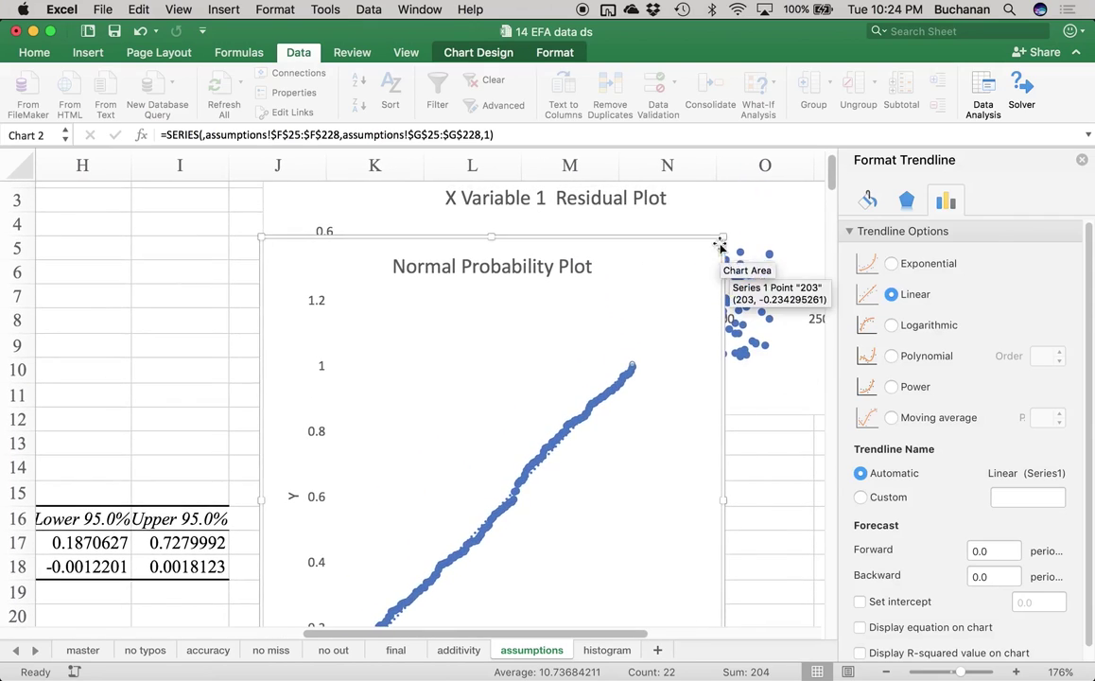
click(1082, 165)
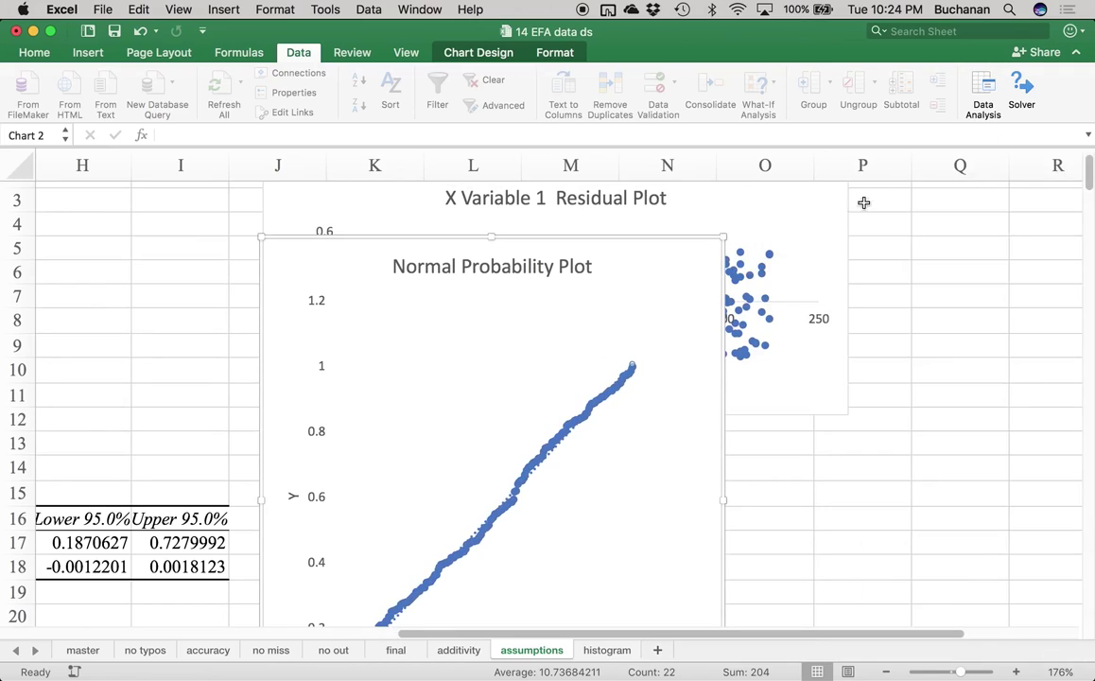
Step: Resize the Normal Probability Plot so its upper edge sits near row 8 and it is slightly wider
drag(723, 237, 775, 315)
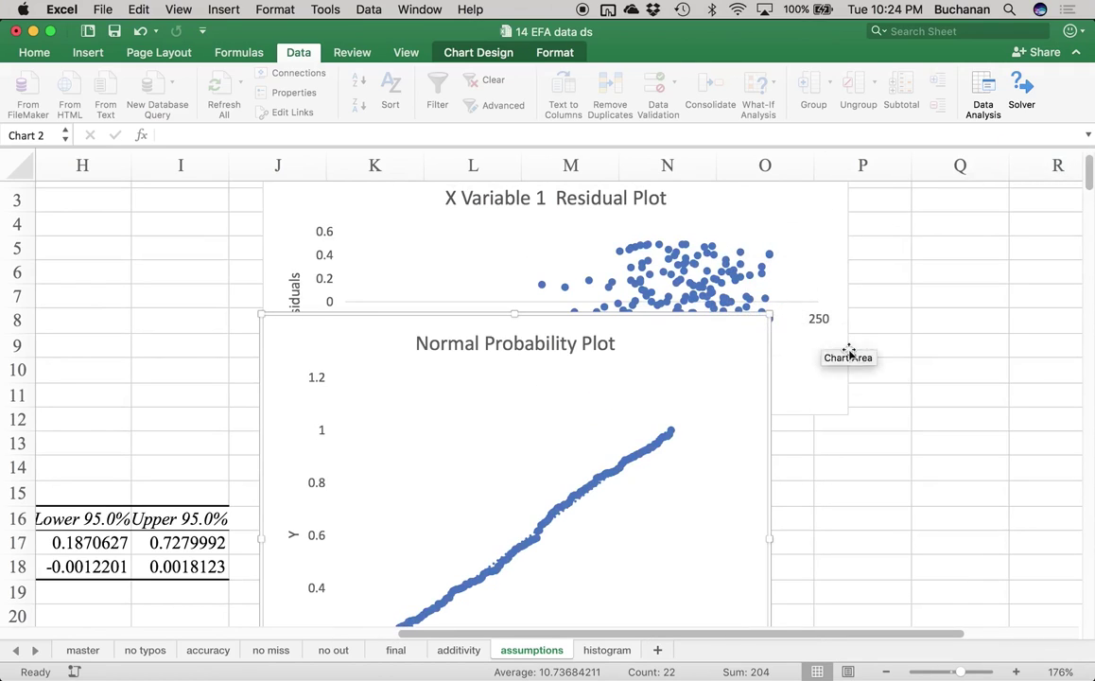
scroll(832, 357, down, 5)
drag(701, 374, 714, 465)
key(super+z)
drag(703, 559, 633, 489)
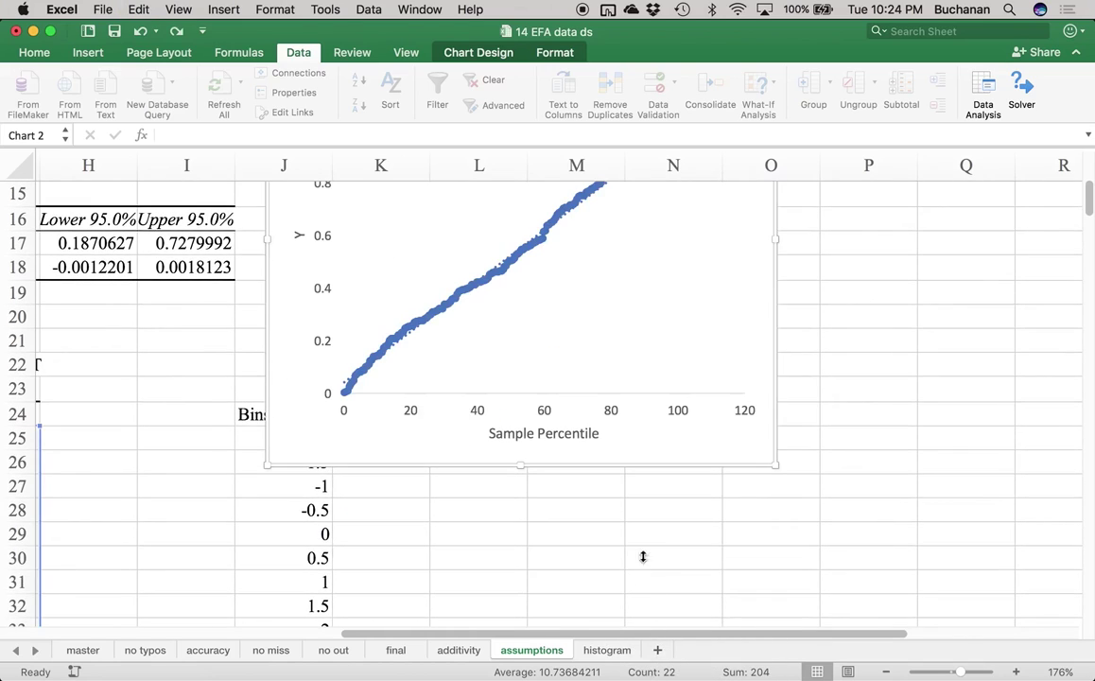
Step: Move the X Variable 1 Residual Plot over columns C to H and stretch it down to about row 17
scroll(839, 444, up, 5)
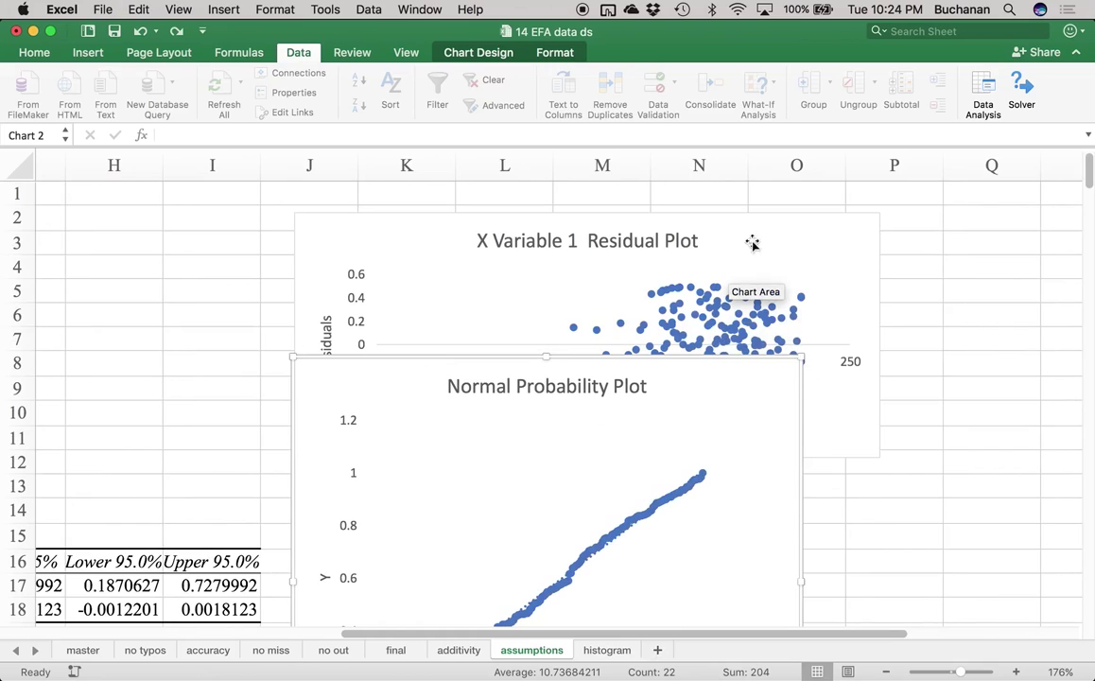
drag(782, 238, 193, 222)
scroll(482, 272, left, 6)
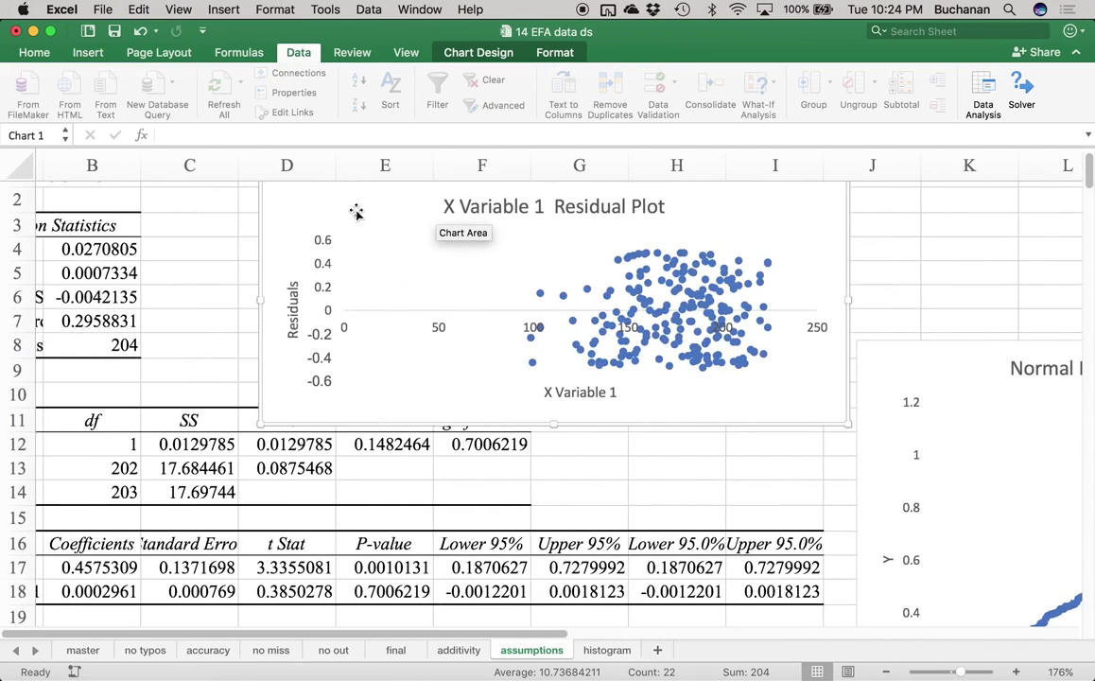
drag(306, 206, 166, 210)
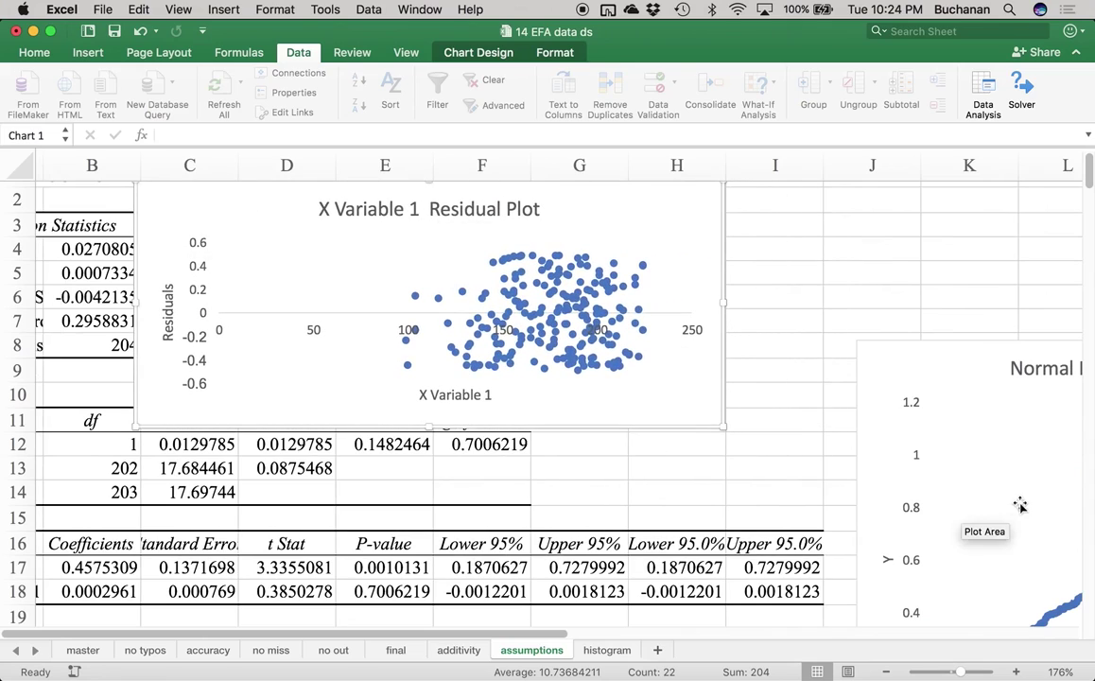
drag(725, 412, 702, 575)
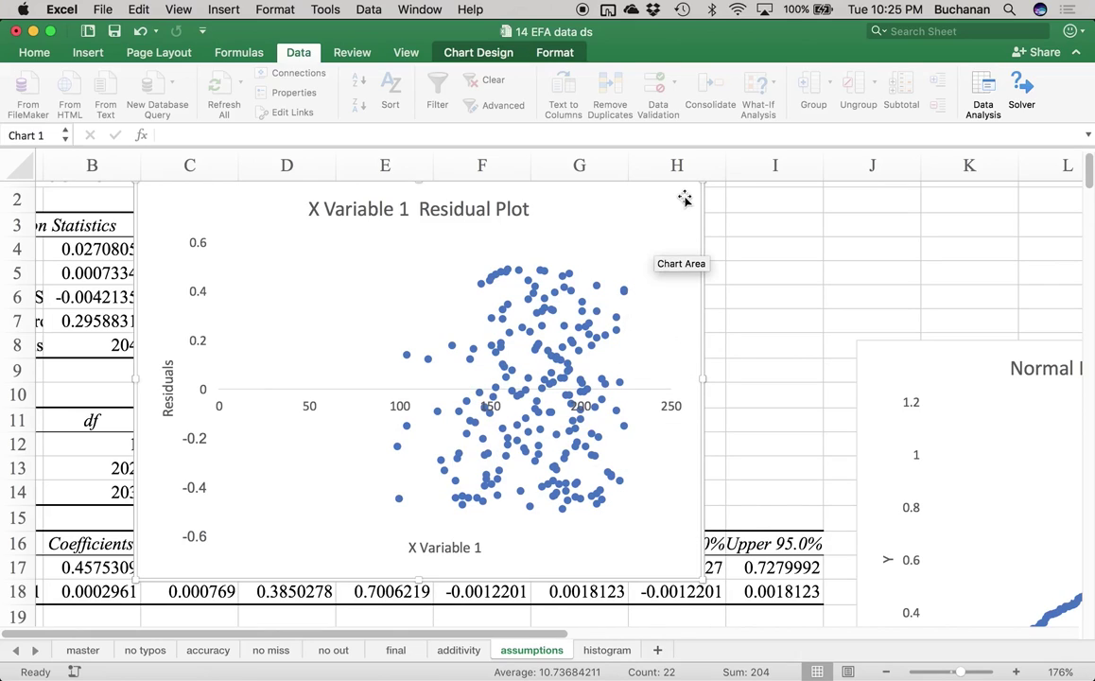
Step: Shift the X Variable 1 Residual Plot down so its upper edge sits near row 3
drag(680, 205, 676, 249)
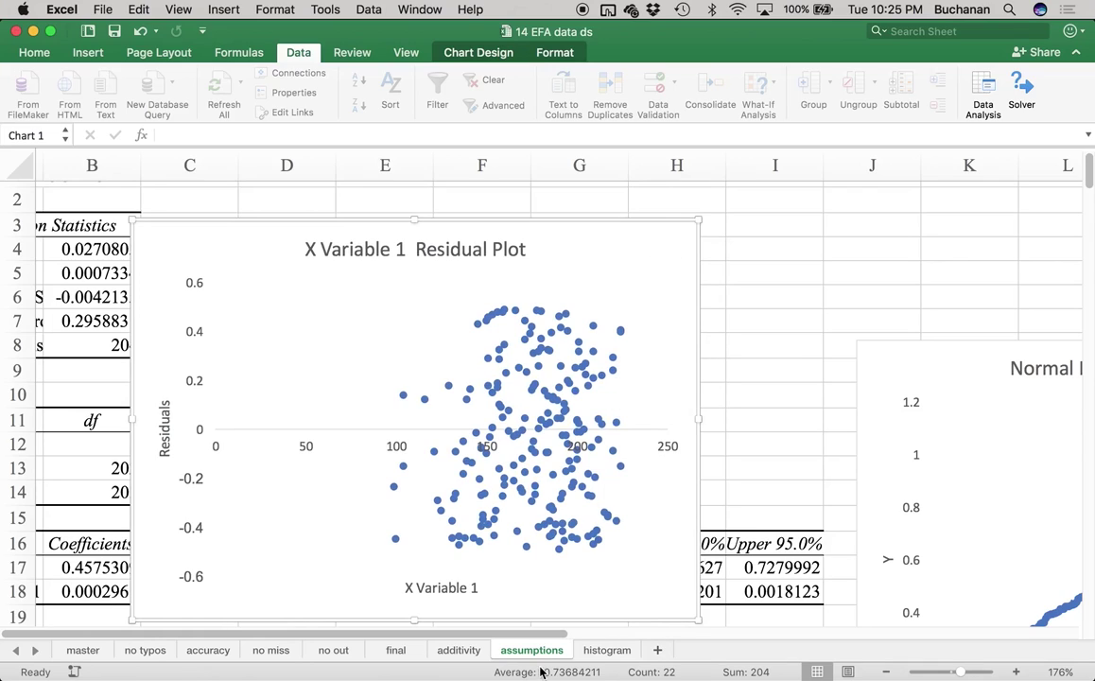
Step: Copy the q1 to q32 columns with their headers, down to row 205, from the final sheet into a new workbook
click(398, 650)
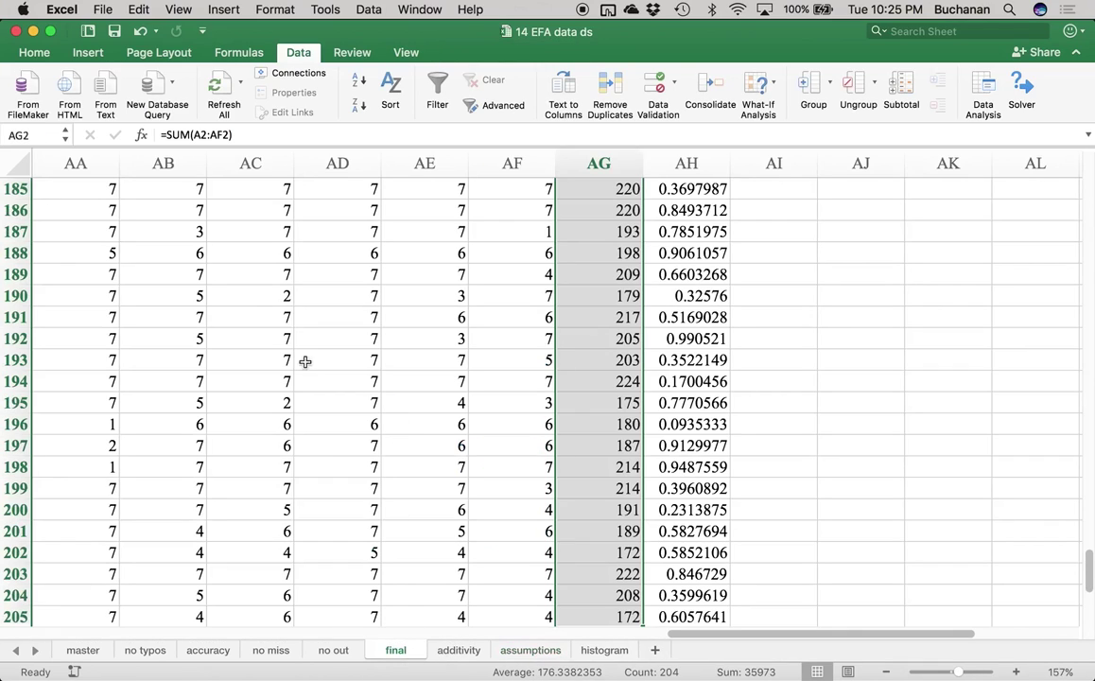
click(274, 323)
key(ctrl+Left)
key(ctrl+Up)
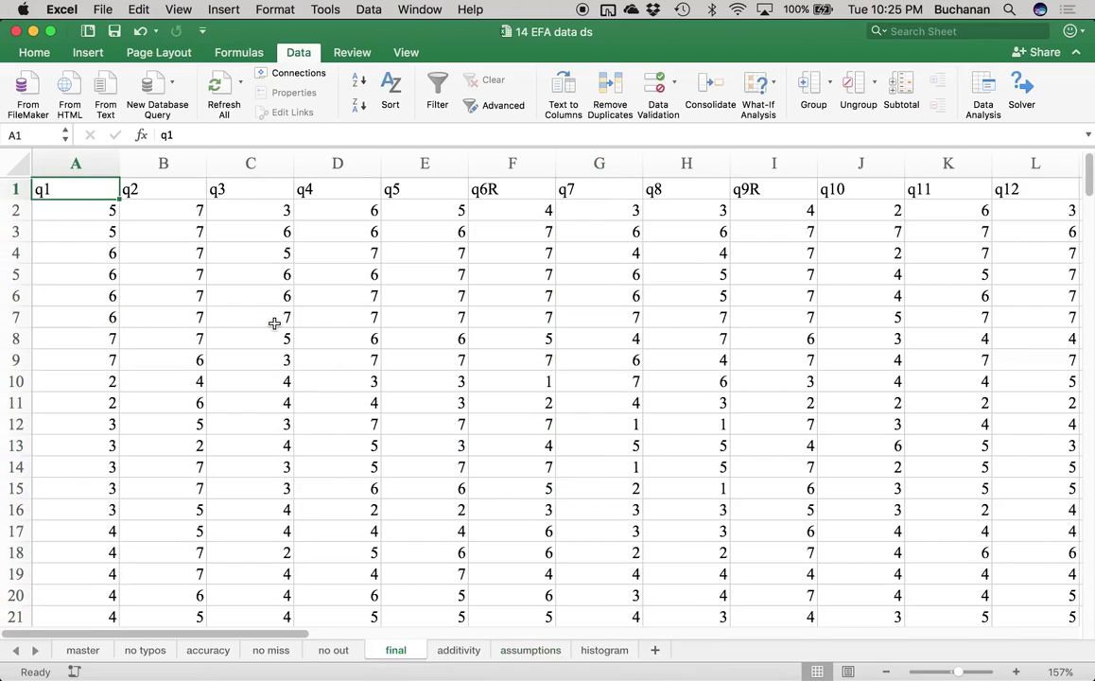
key(ctrl+shift+Right)
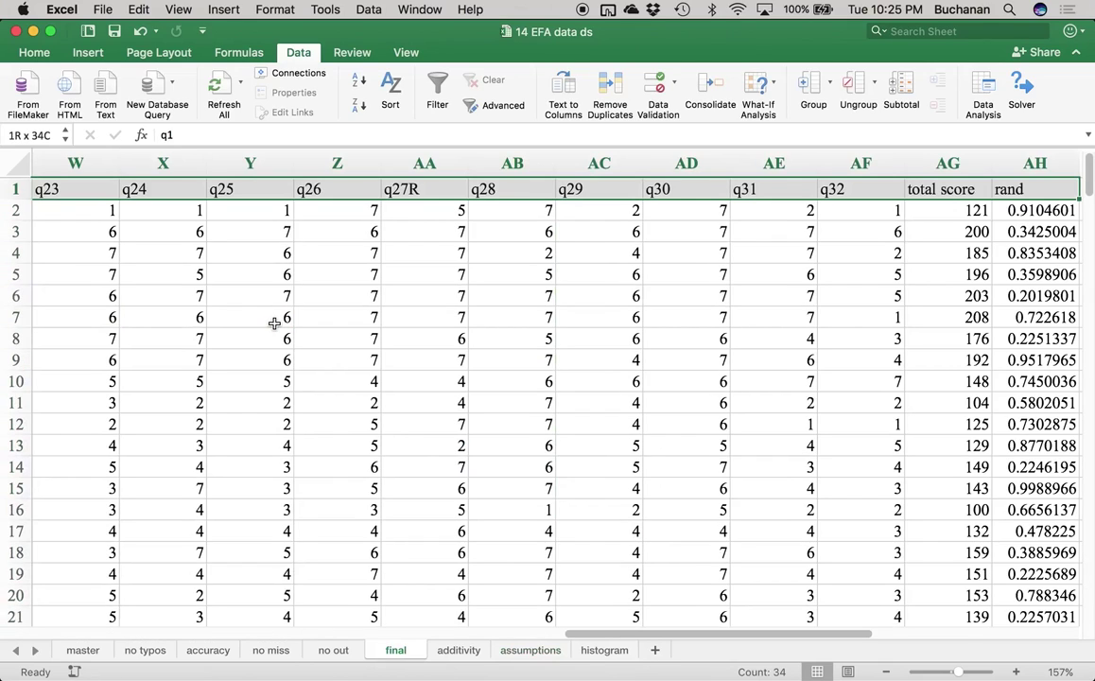
key(shift+Left)
key(shift+Left)
drag(274, 323, 274, 324)
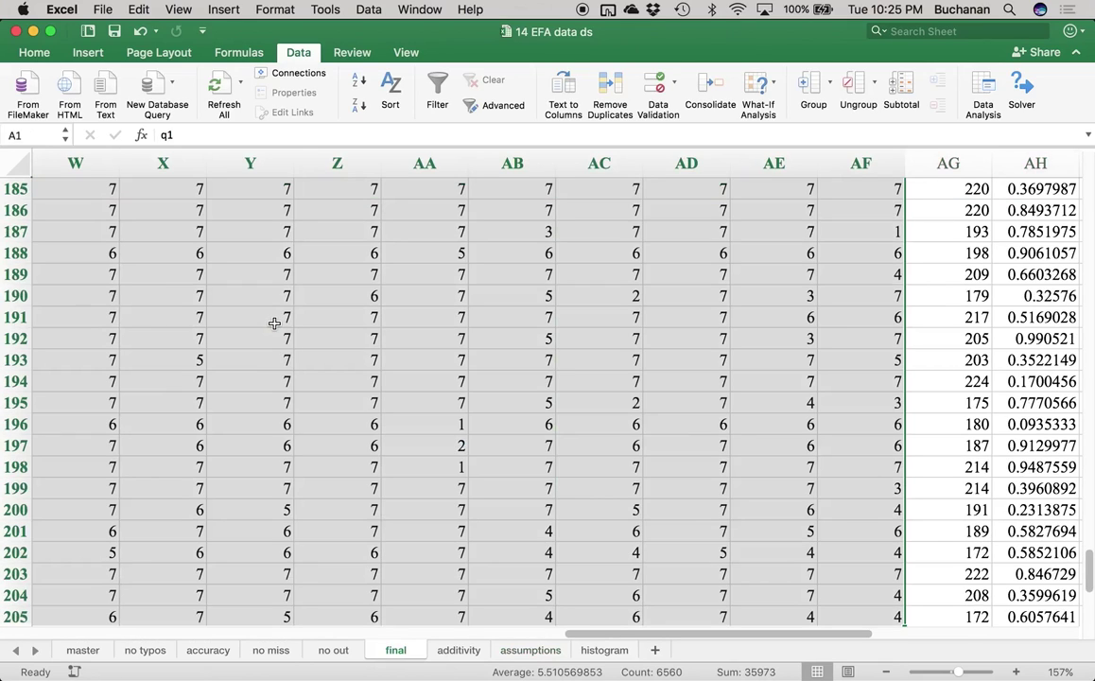
scroll(241, 397, down, 4)
scroll(241, 397, right, 1)
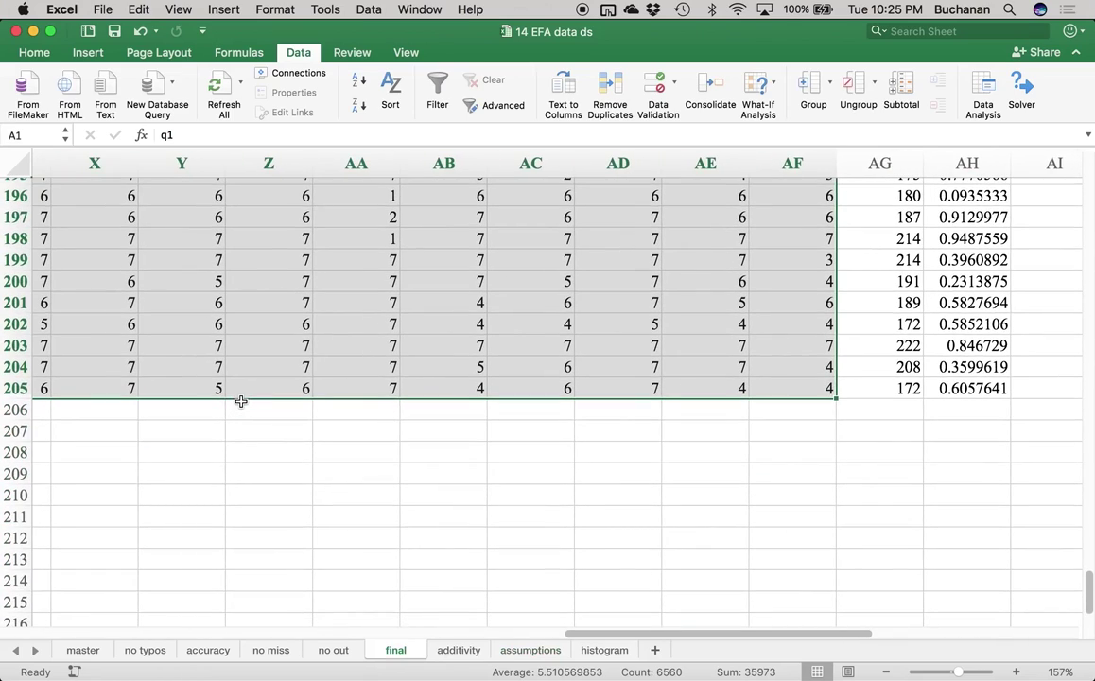
key(super+c)
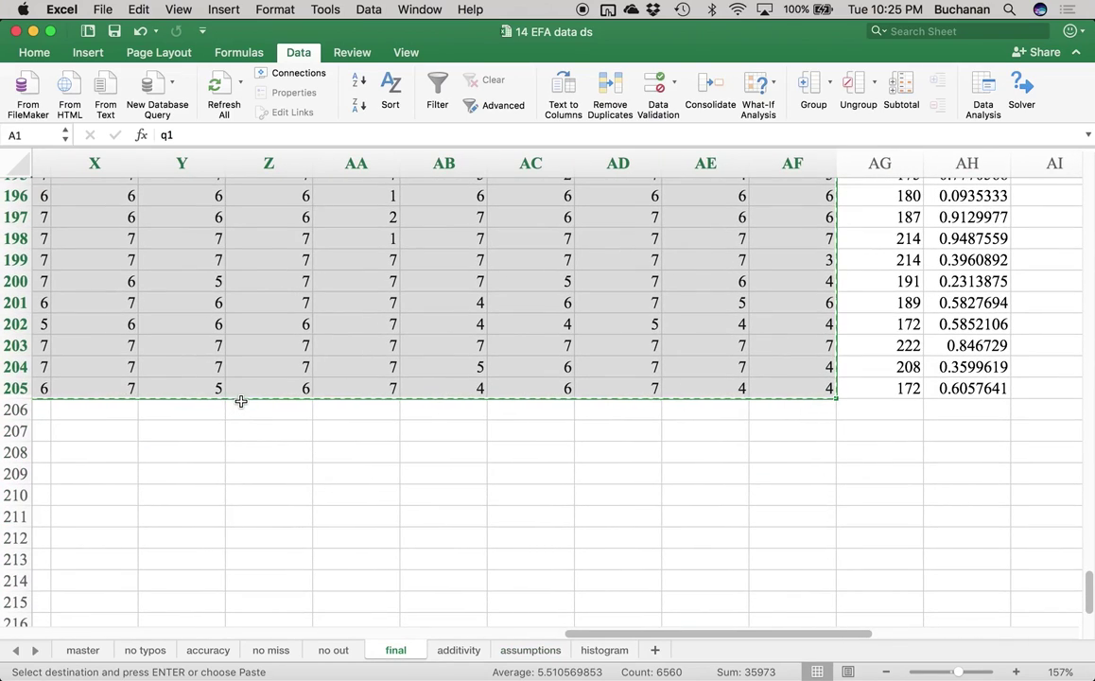
key(super+n)
key(super+v)
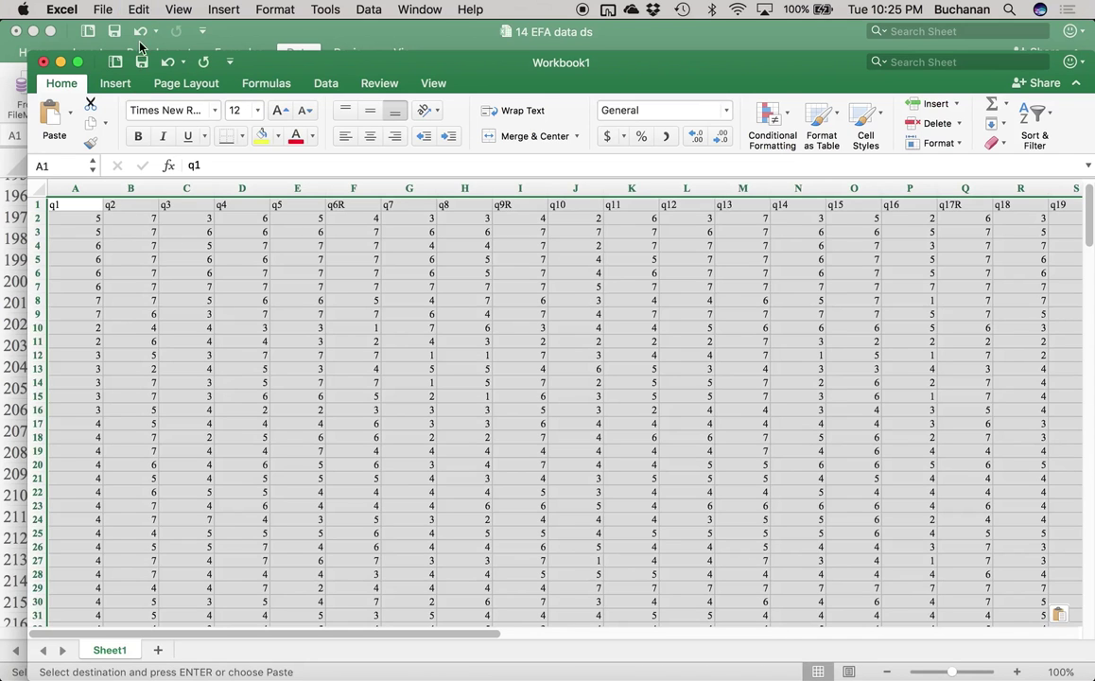
Step: Save the new workbook as 14 EFA data final in Comma Separated Values (.csv) format in the 14 EFA folder
click(101, 9)
click(142, 138)
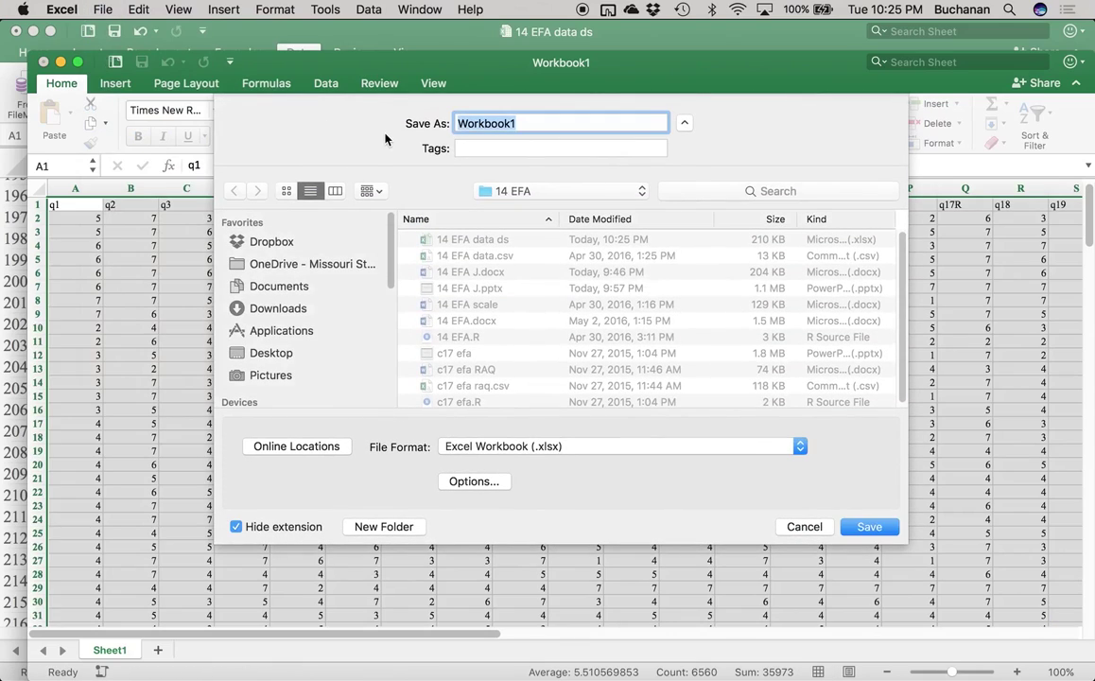
text(14 ef)
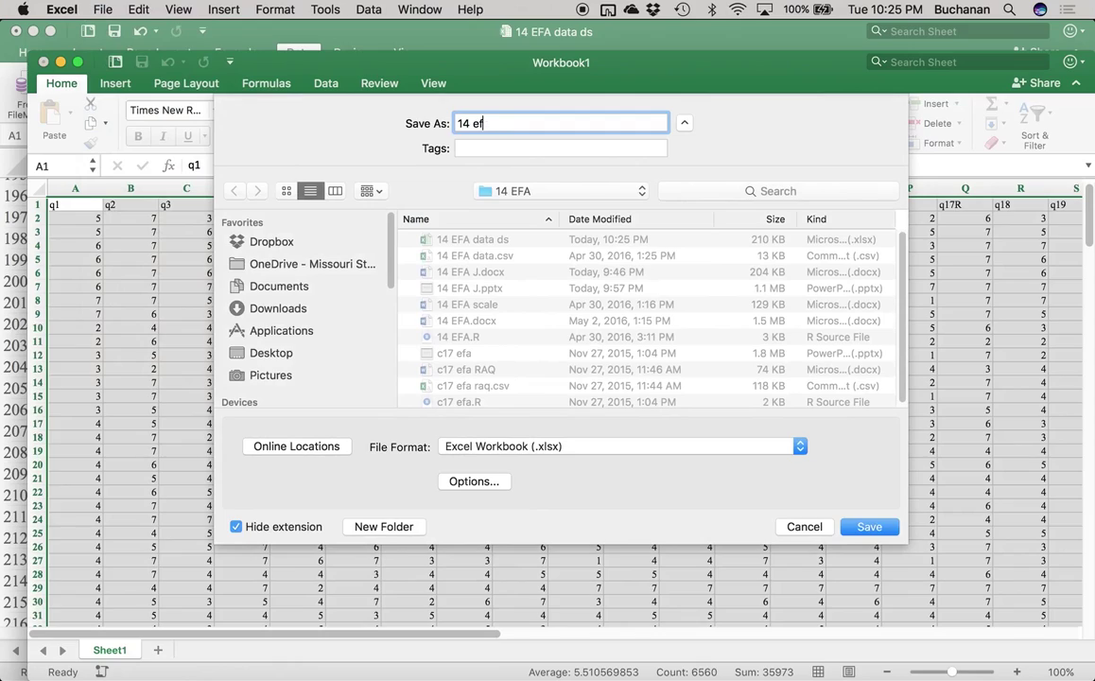
text(aF)
key(BackSpace)
key(BackSpace)
key(BackSpace)
text(EFA data final)
click(547, 447)
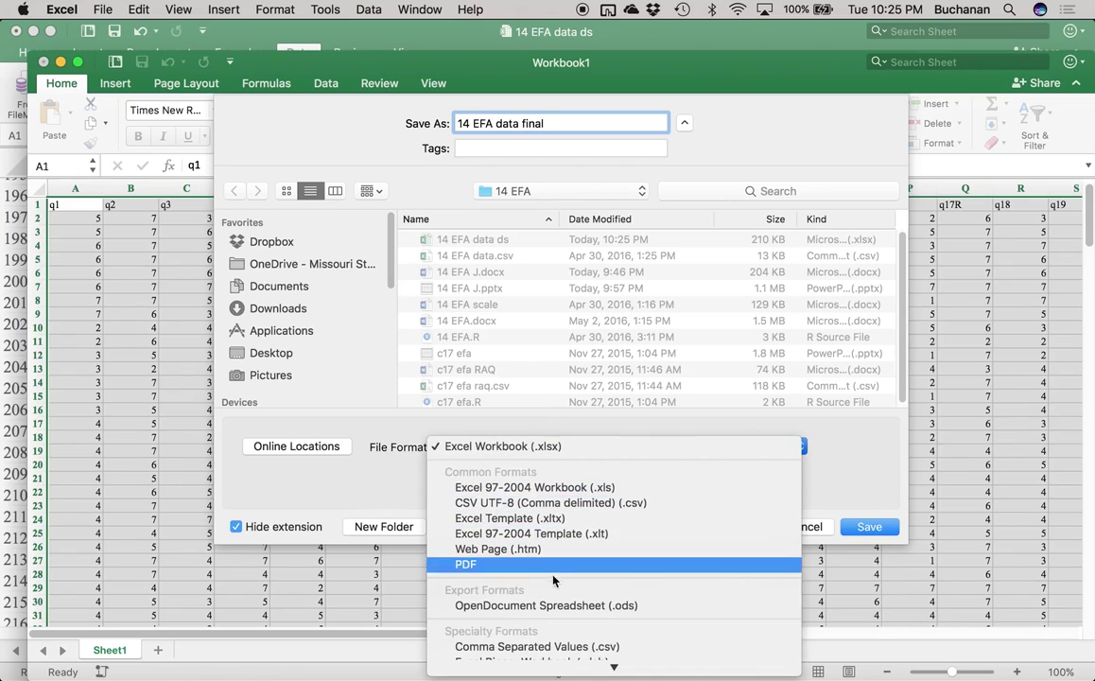
click(539, 646)
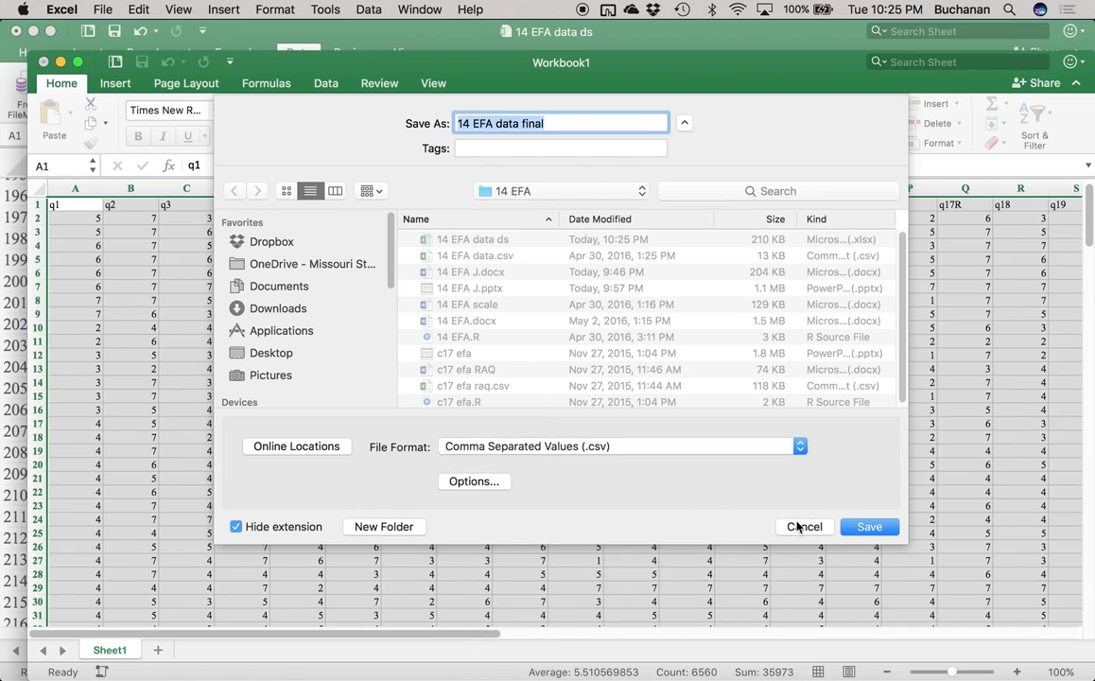
click(867, 528)
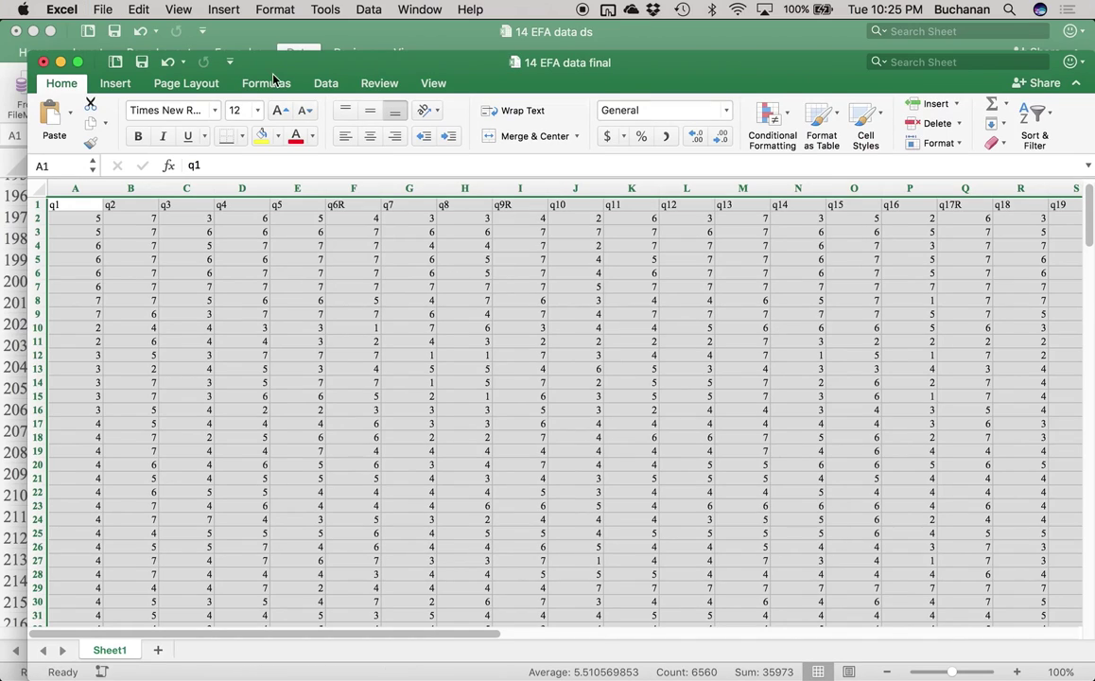
Step: Close the CSV file without saving it again, and quit Excel while saving the changes to 14 EFA data ds.xlsx
key(super+w)
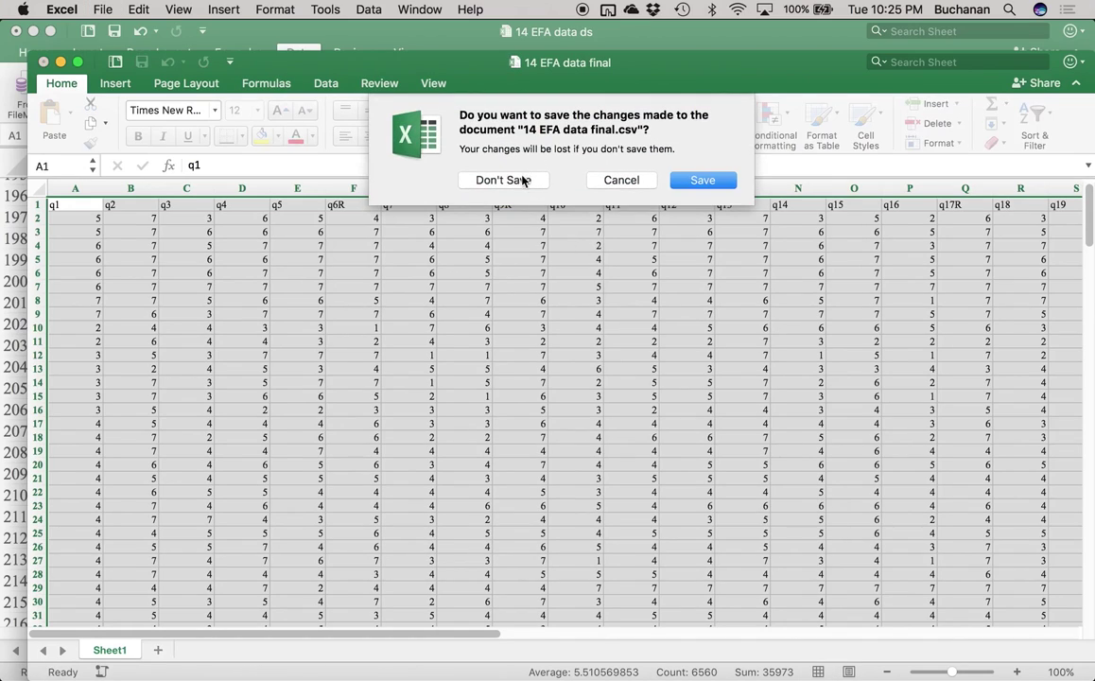
click(523, 180)
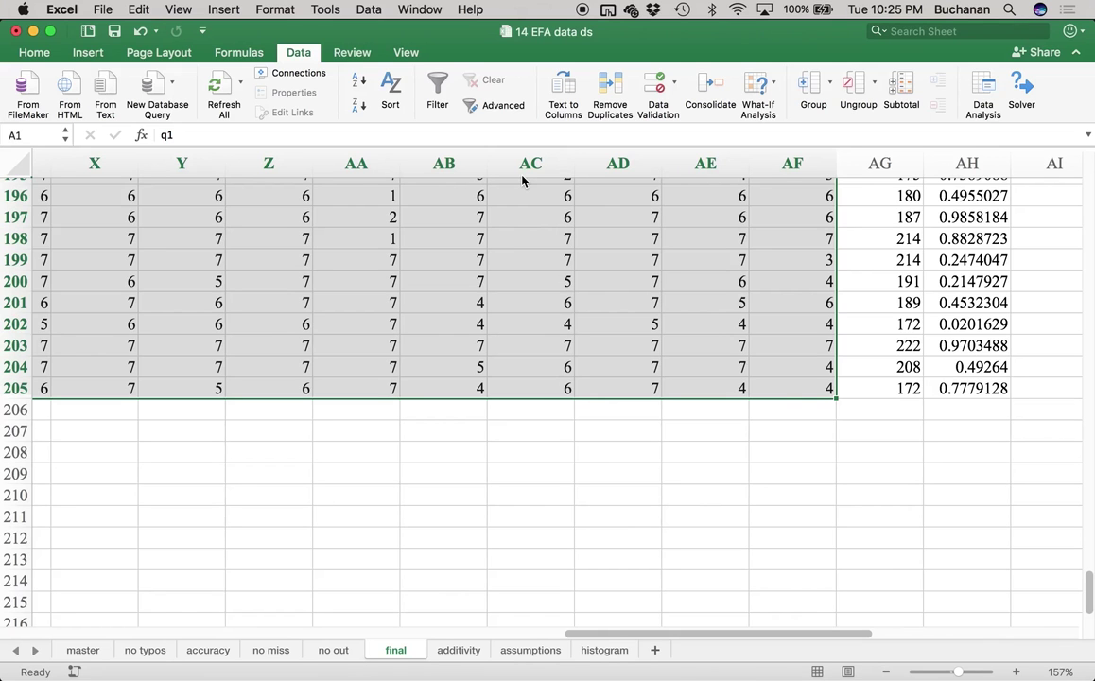
click(427, 321)
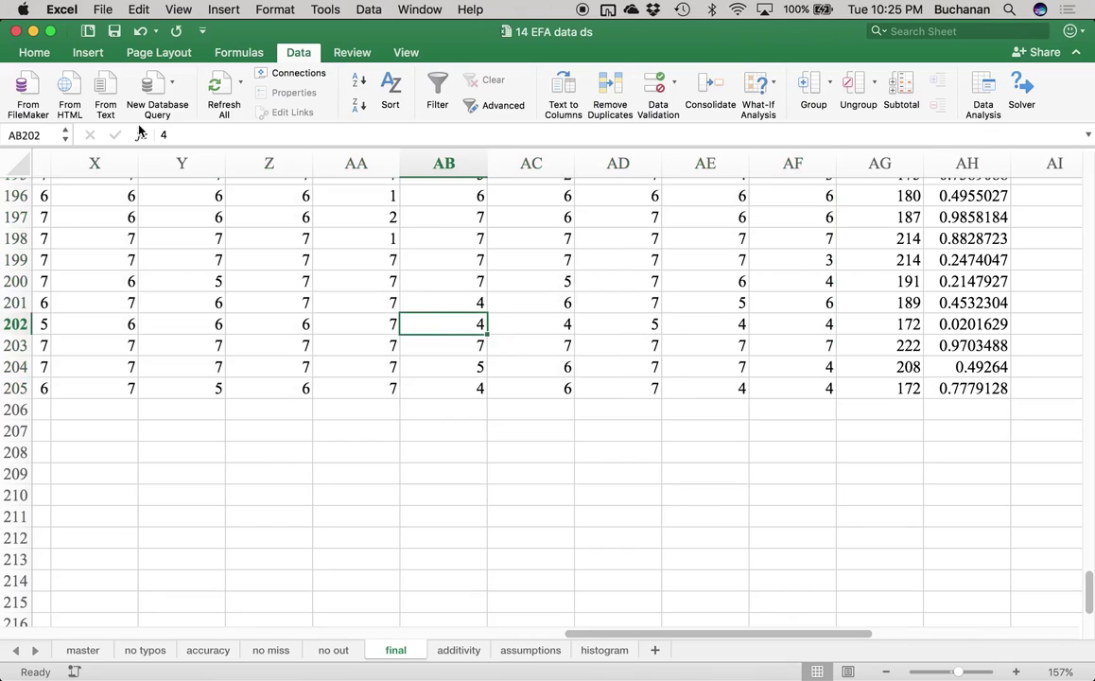
key(super+q)
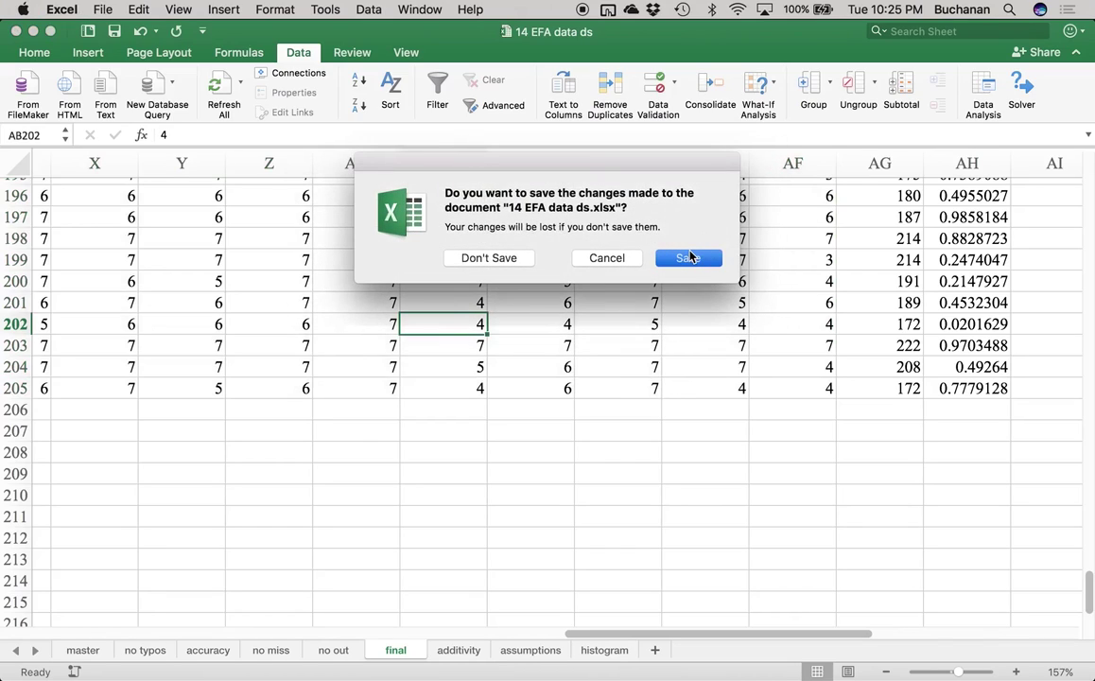
click(689, 259)
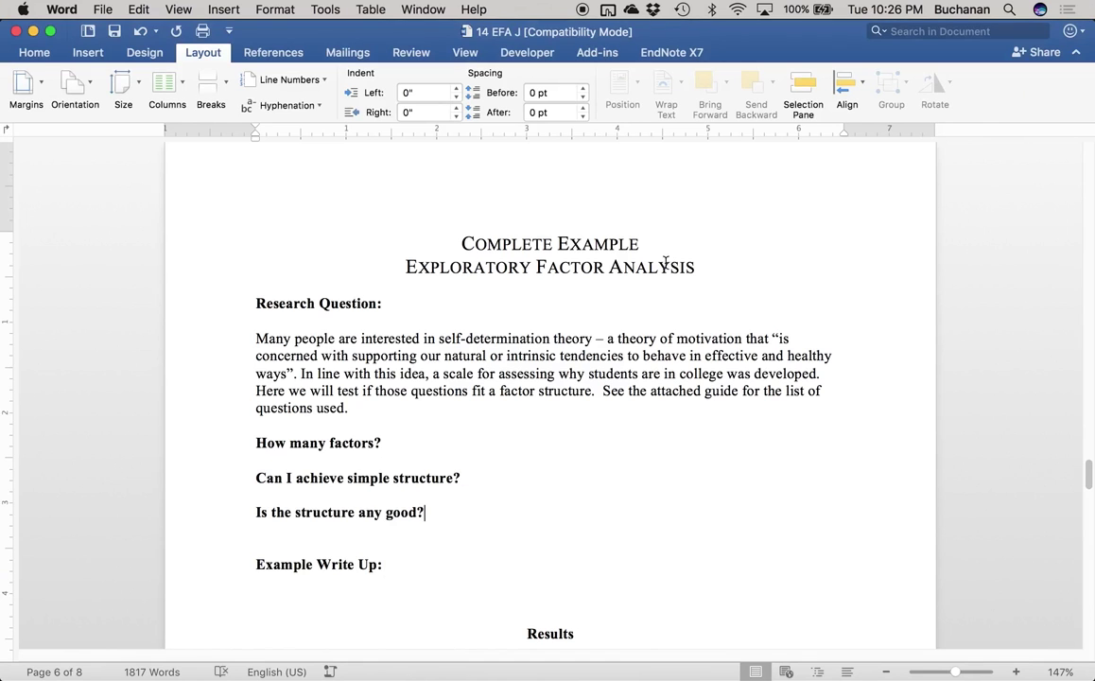
Step: Review the complete example's research questions in the Word document, and switch to the PowerPoint presentation
scroll(603, 281, down, 3)
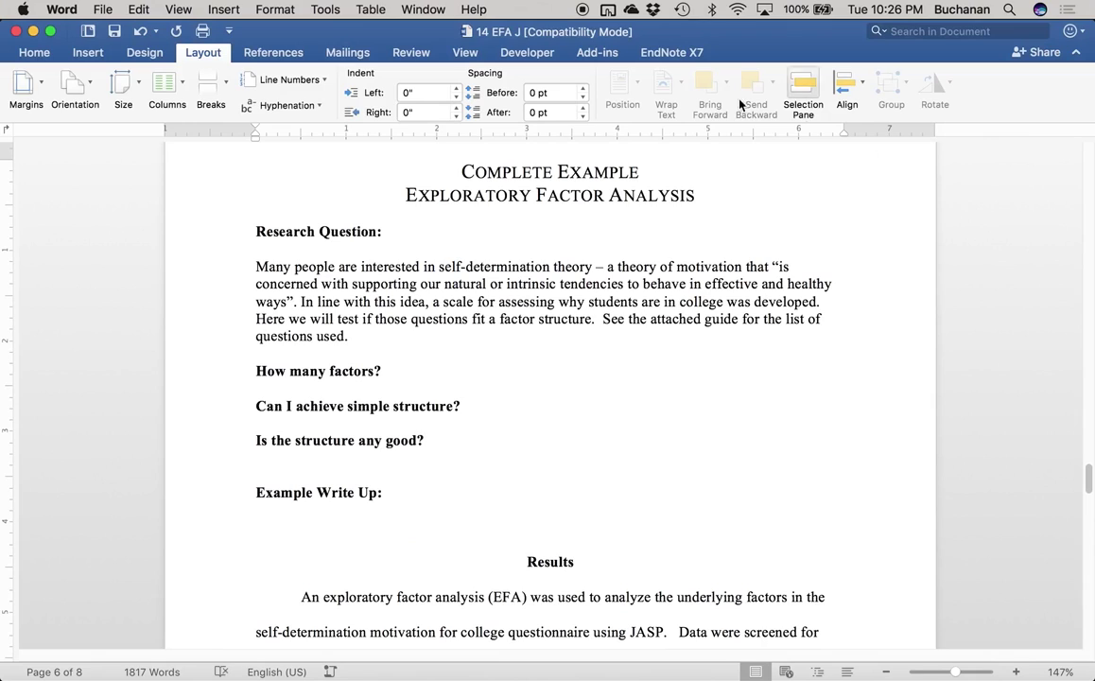
key(ctrl+Up)
click(293, 291)
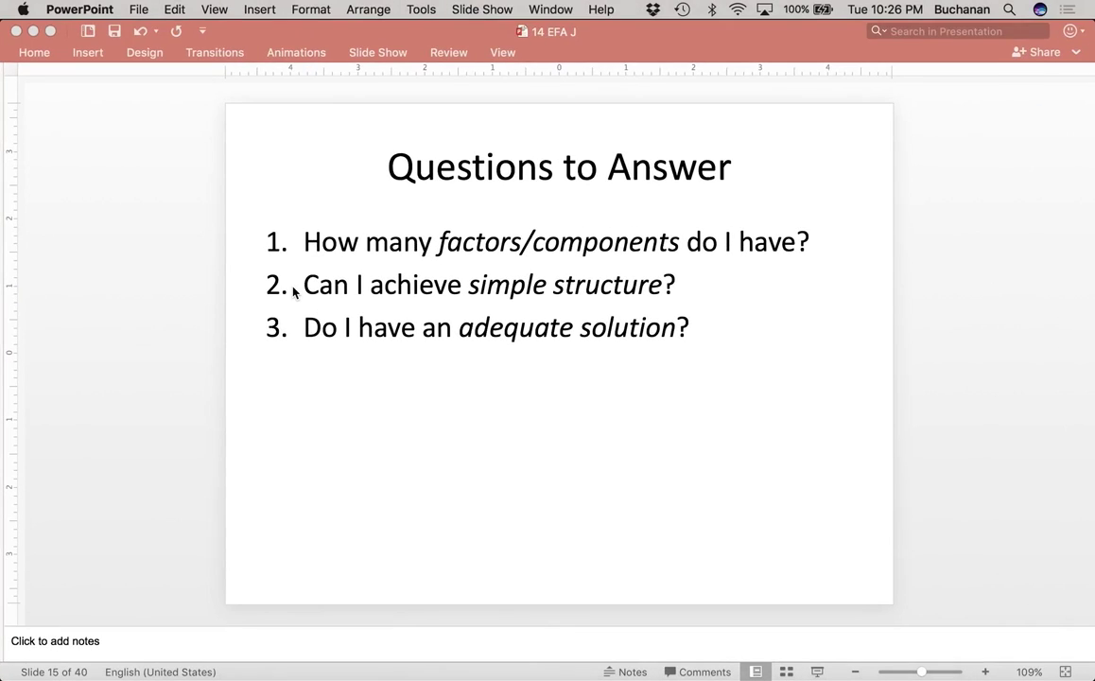
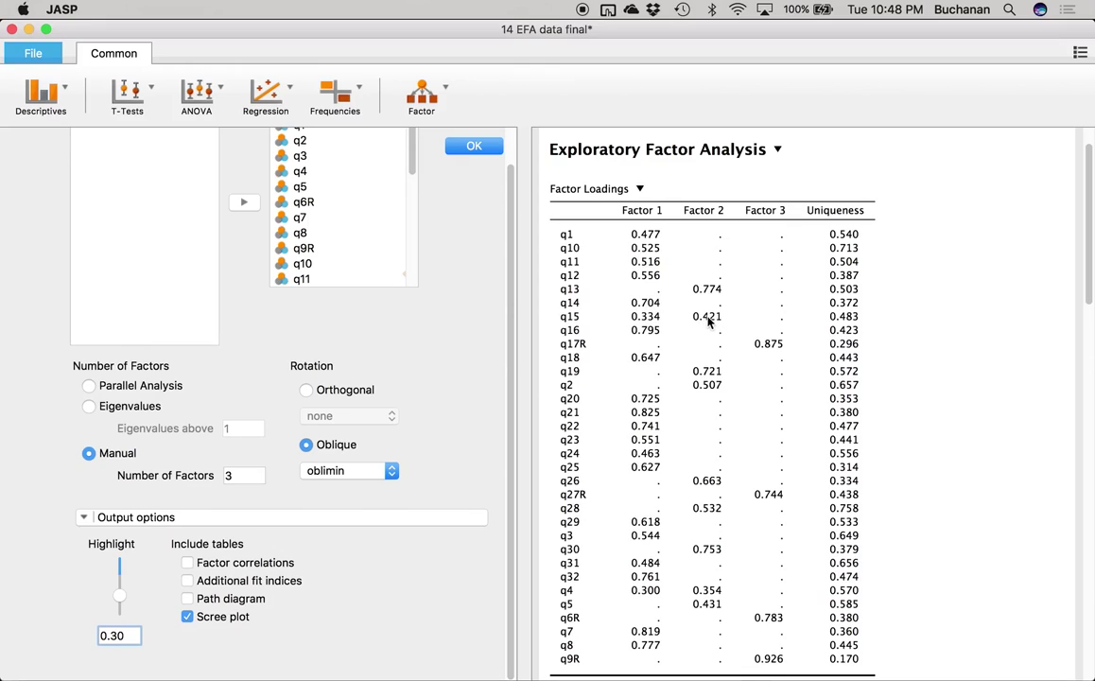
Step: Switch from JASP to the PowerPoint presentation and advance from the bad items and cross loadings slide to slide 33
key(ctrl+Up)
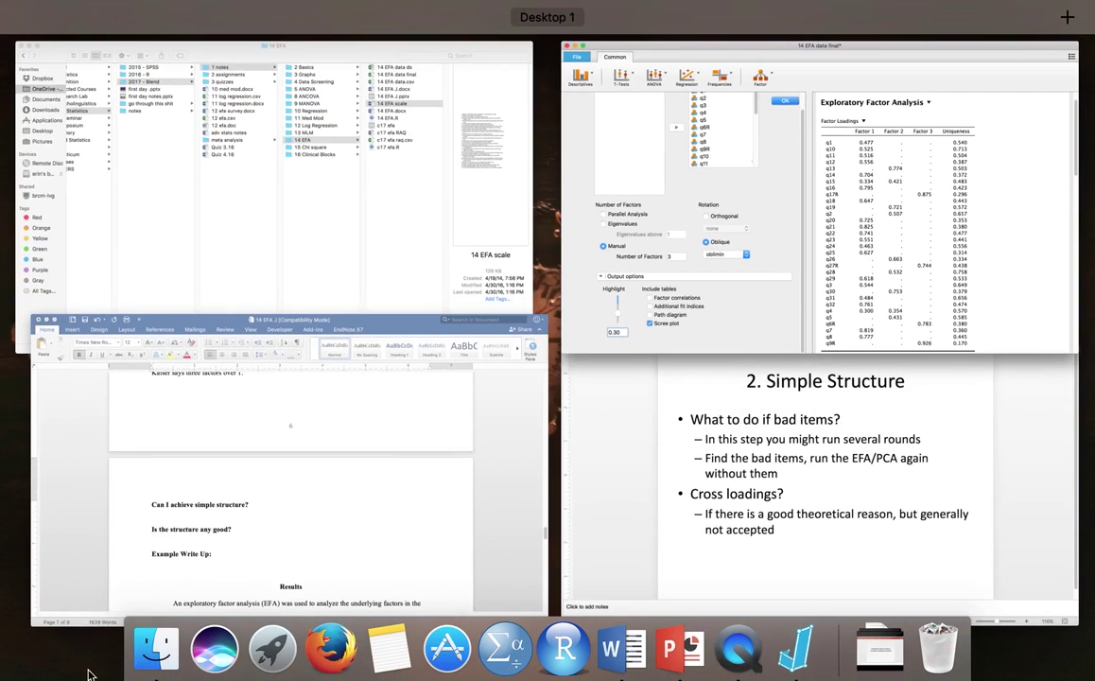
click(699, 510)
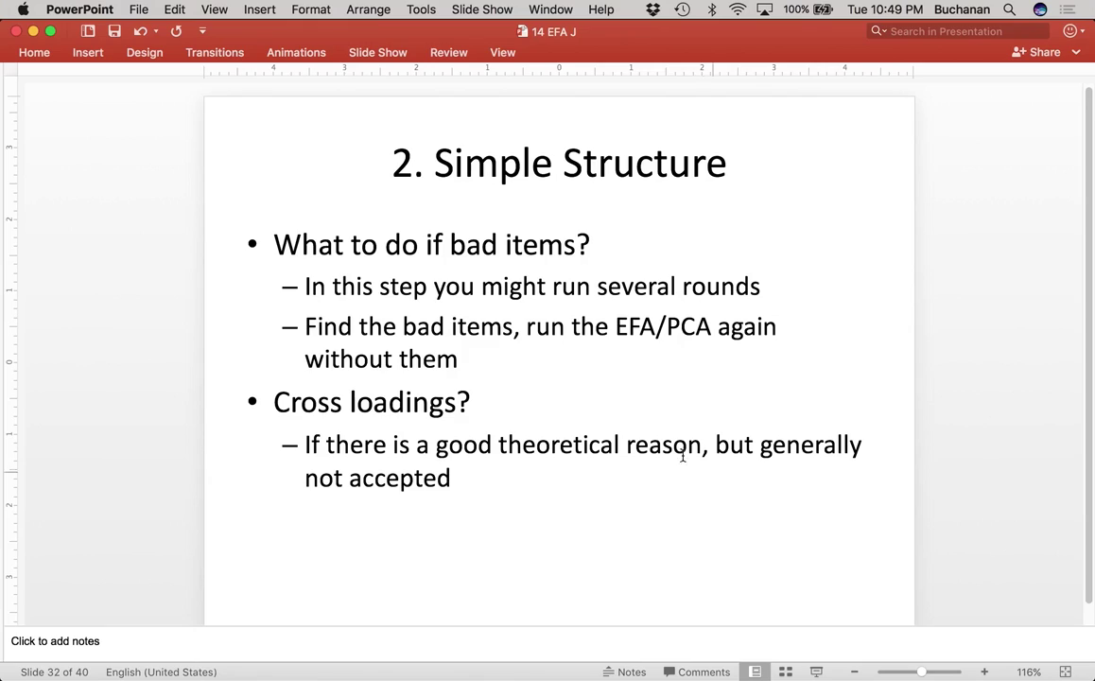
click(233, 505)
click(211, 513)
key(Page_Down)
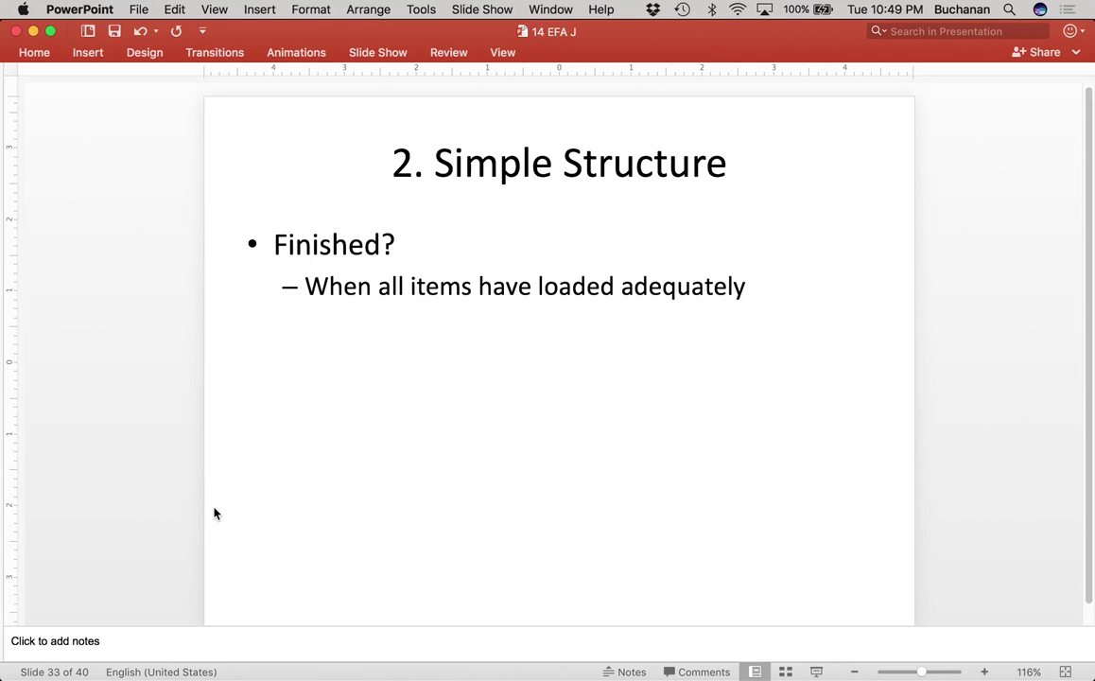
Step: Switch back to JASP and examine the three-factor loadings table for items loading on more than one factor
key(ctrl+Up)
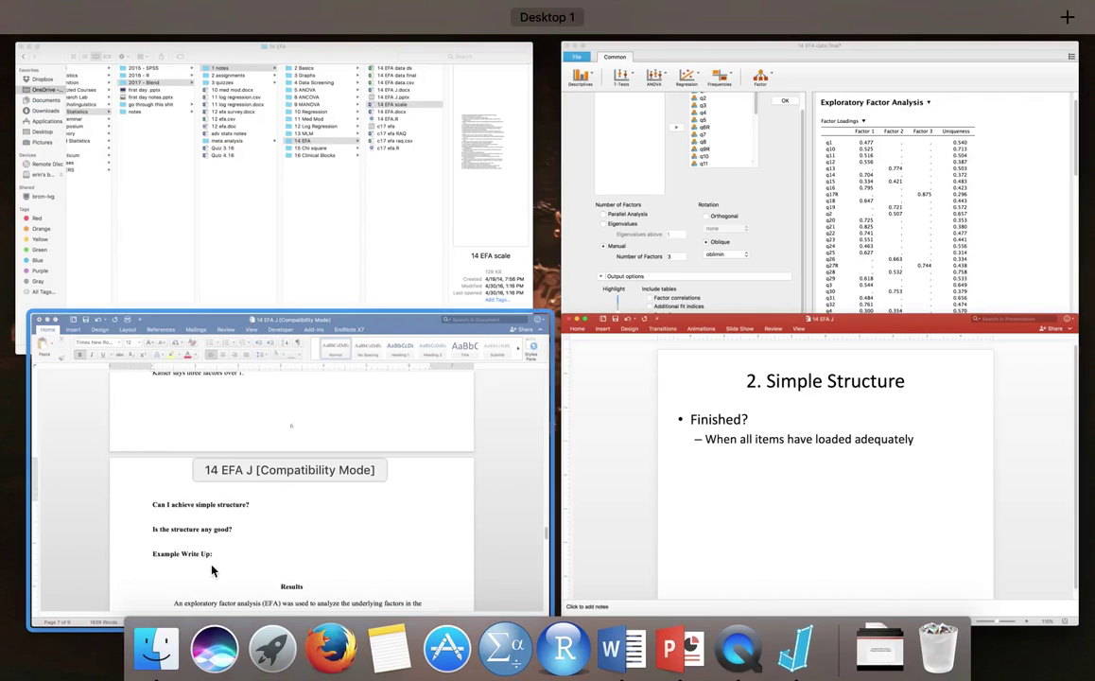
click(718, 247)
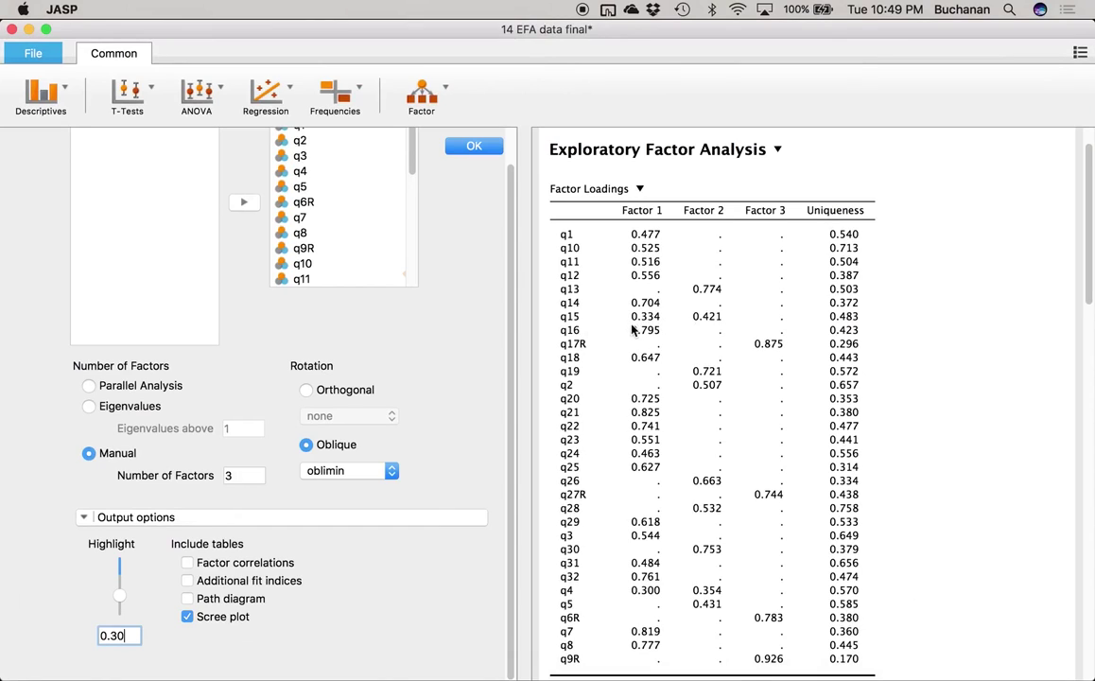
scroll(766, 339, down, 5)
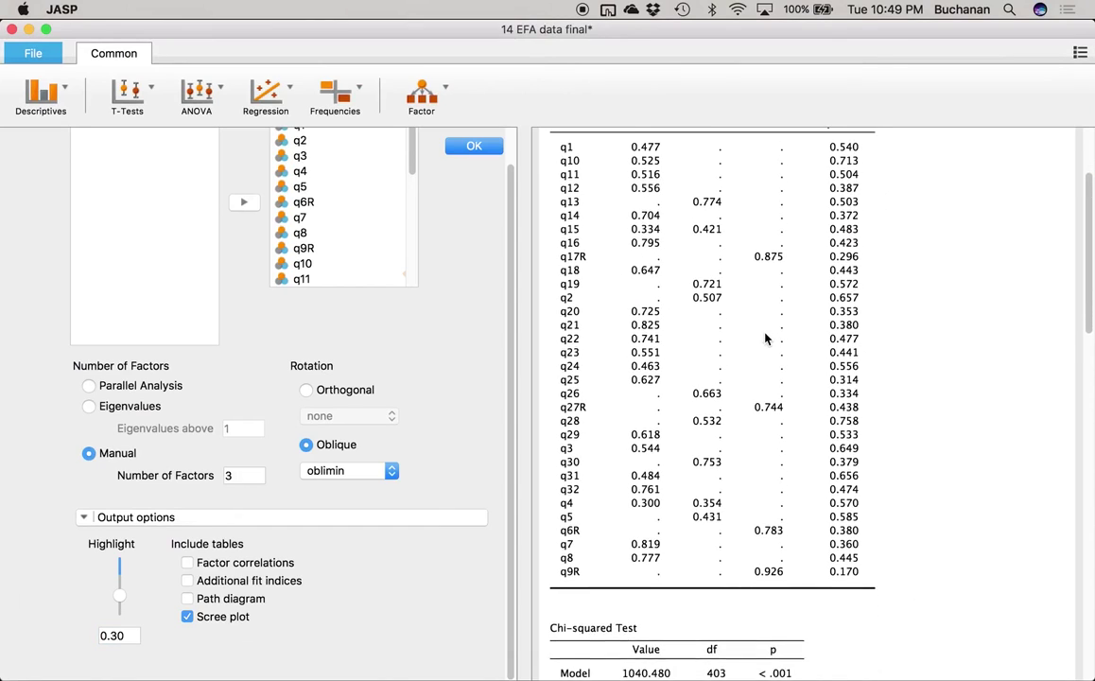
scroll(766, 339, down, 8)
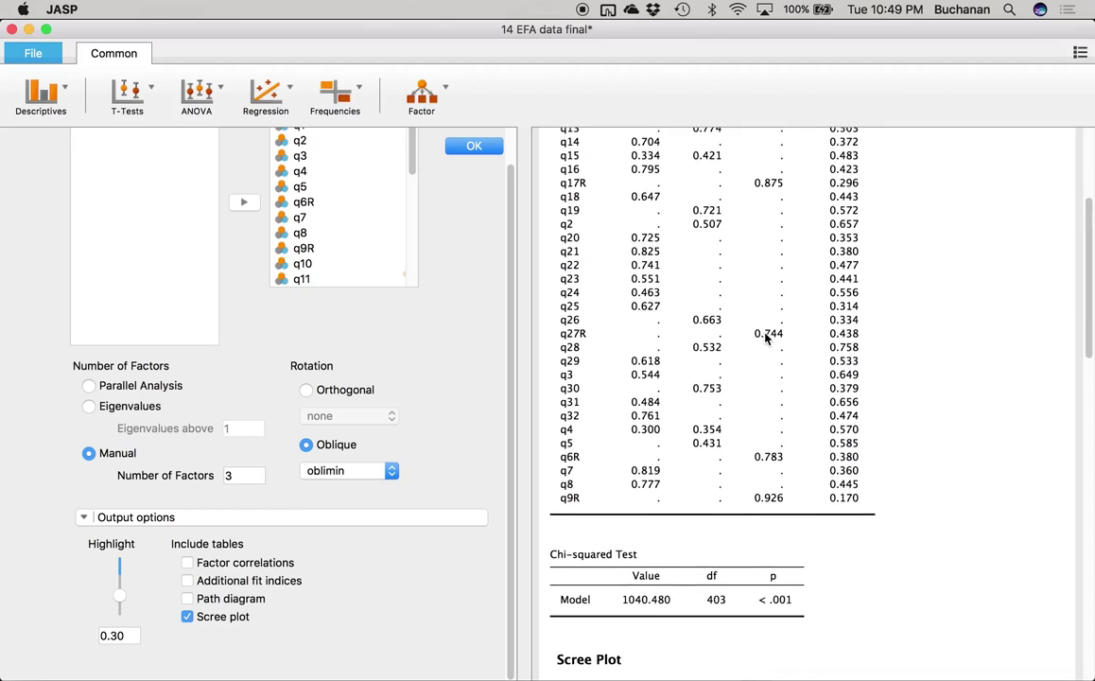
scroll(766, 338, down, 1)
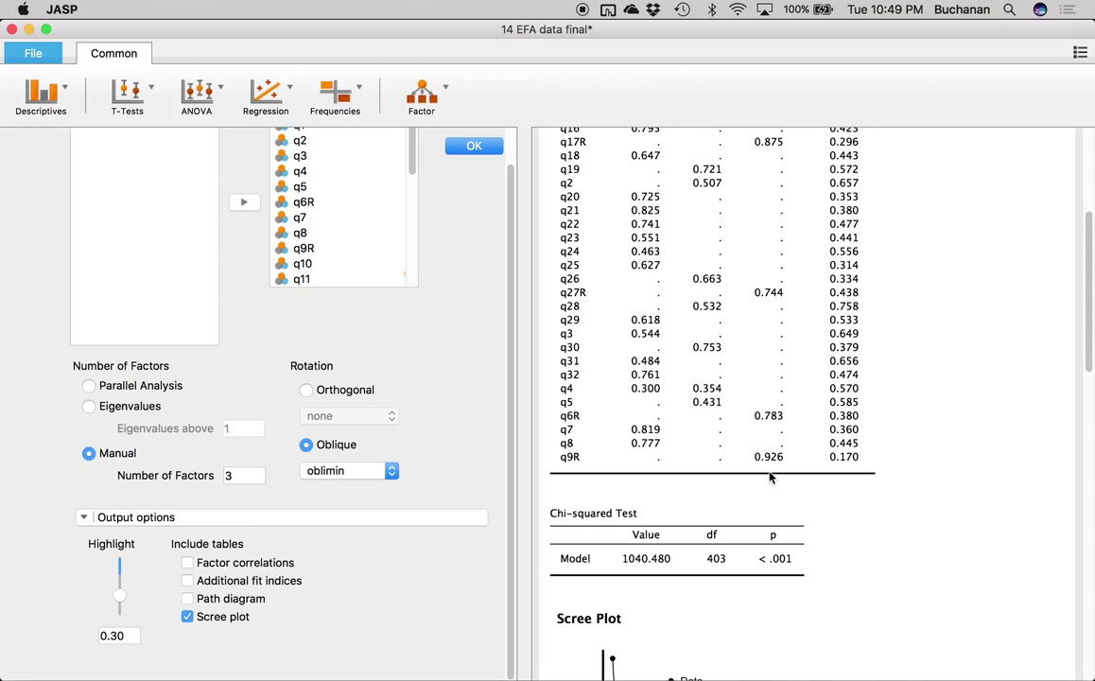
scroll(770, 477, up, 4)
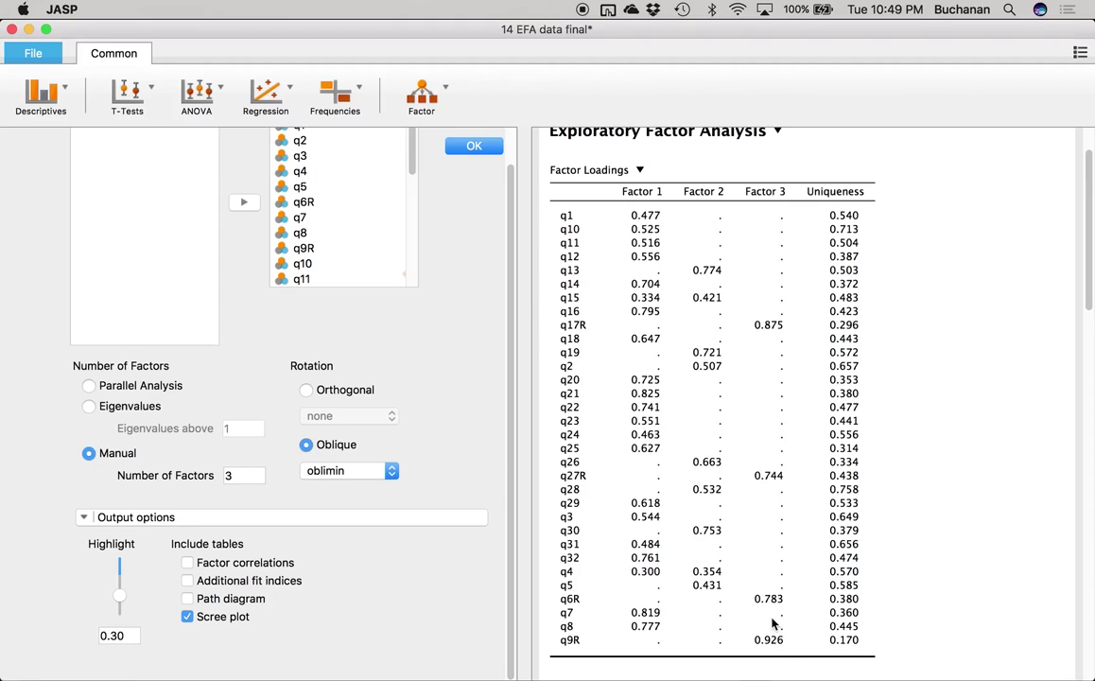
Step: Remove q4 and q15 from the factor analysis's included variables and turn off the scree plot
scroll(377, 343, up, 1)
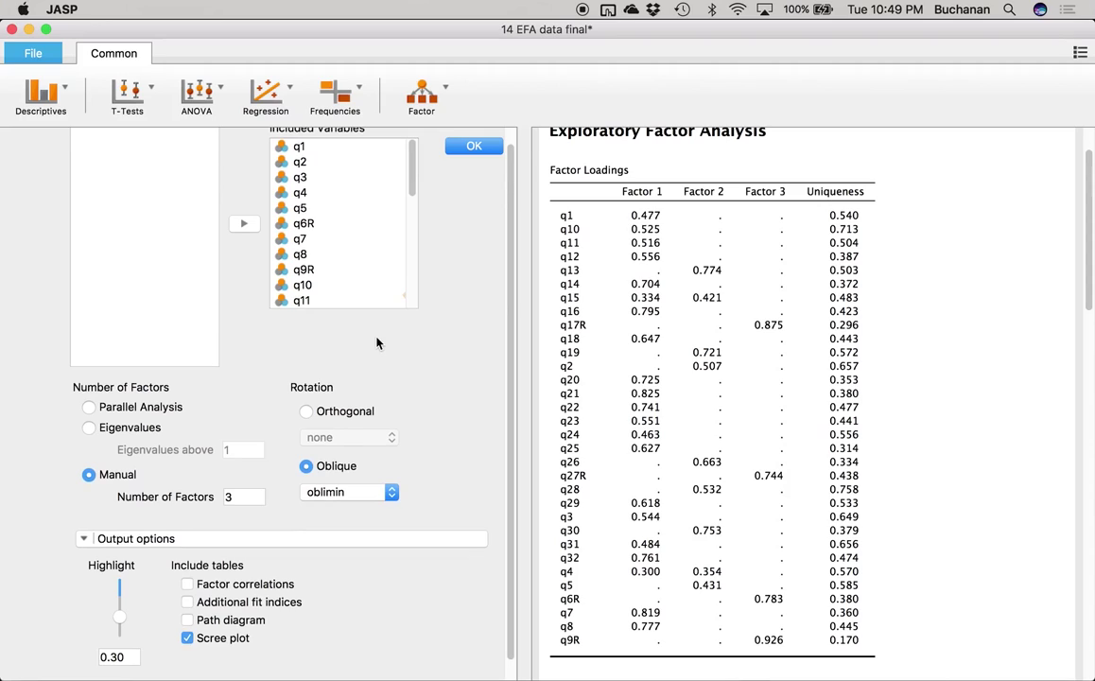
scroll(376, 343, up, 1)
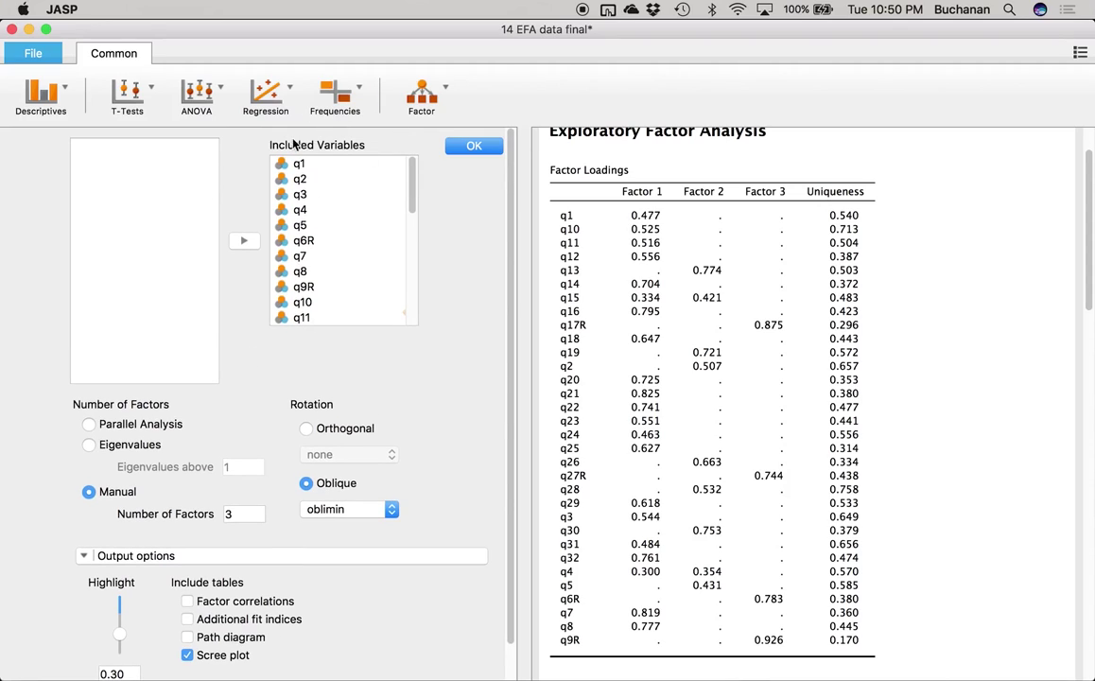
click(313, 215)
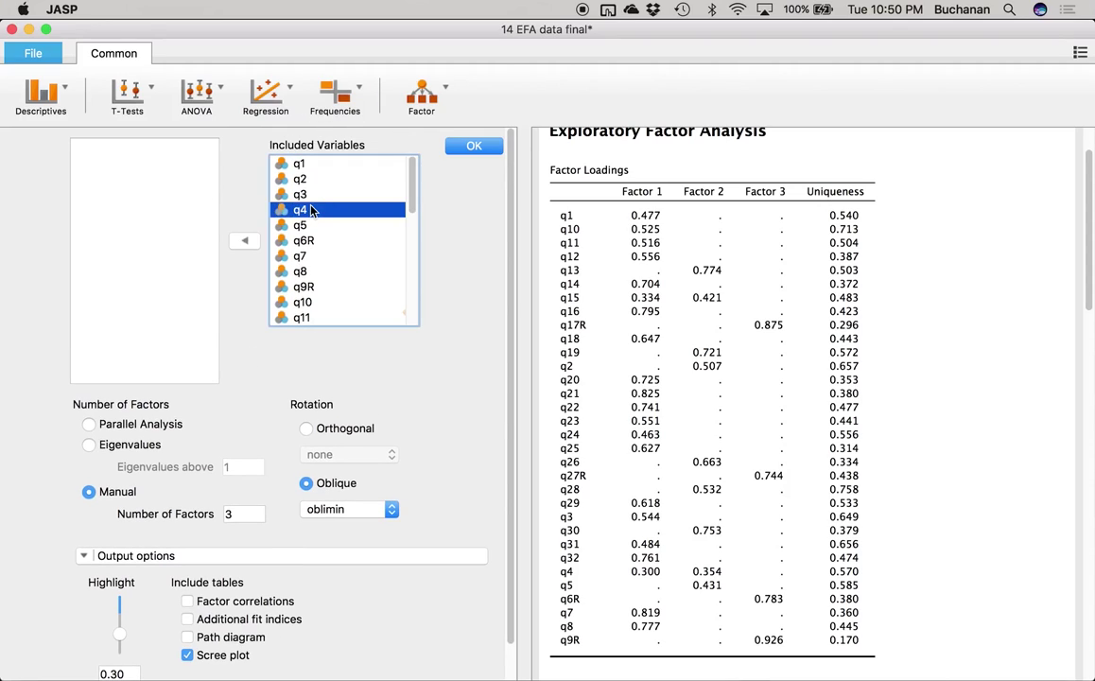
click(244, 241)
scroll(345, 225, down, 5)
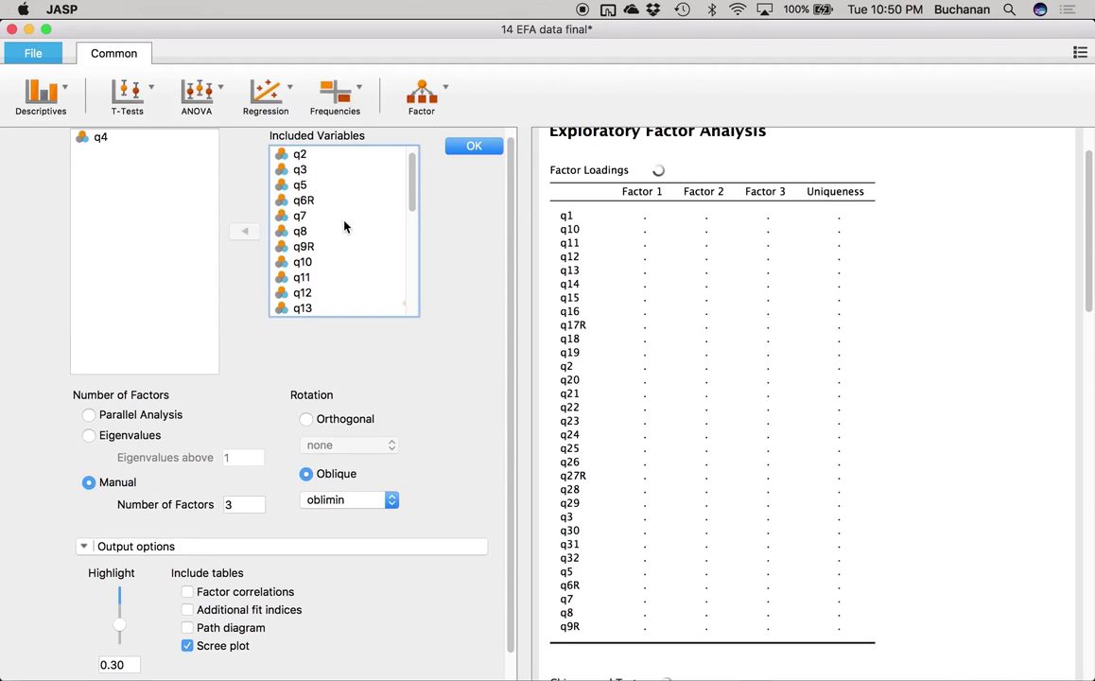
click(307, 265)
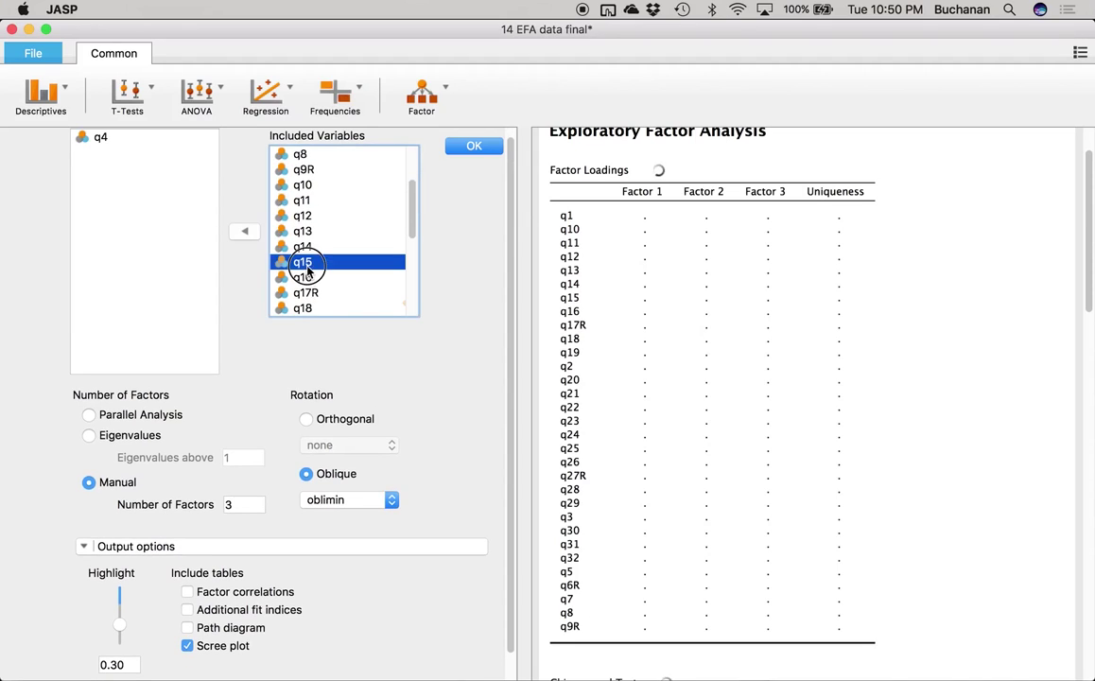
click(244, 231)
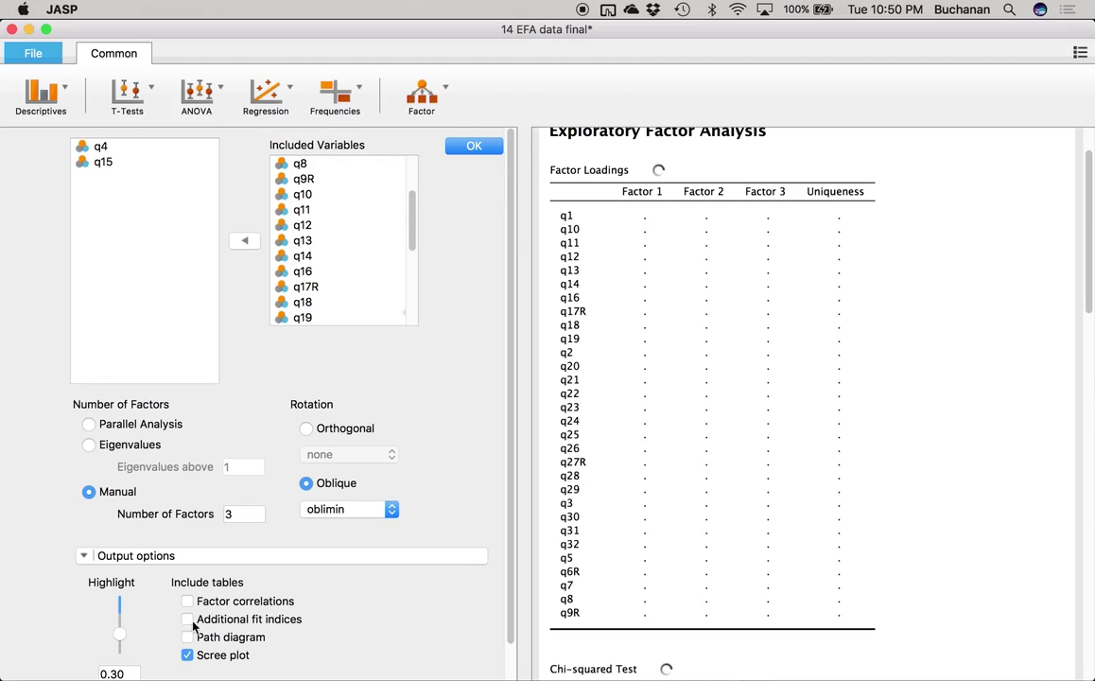
click(187, 655)
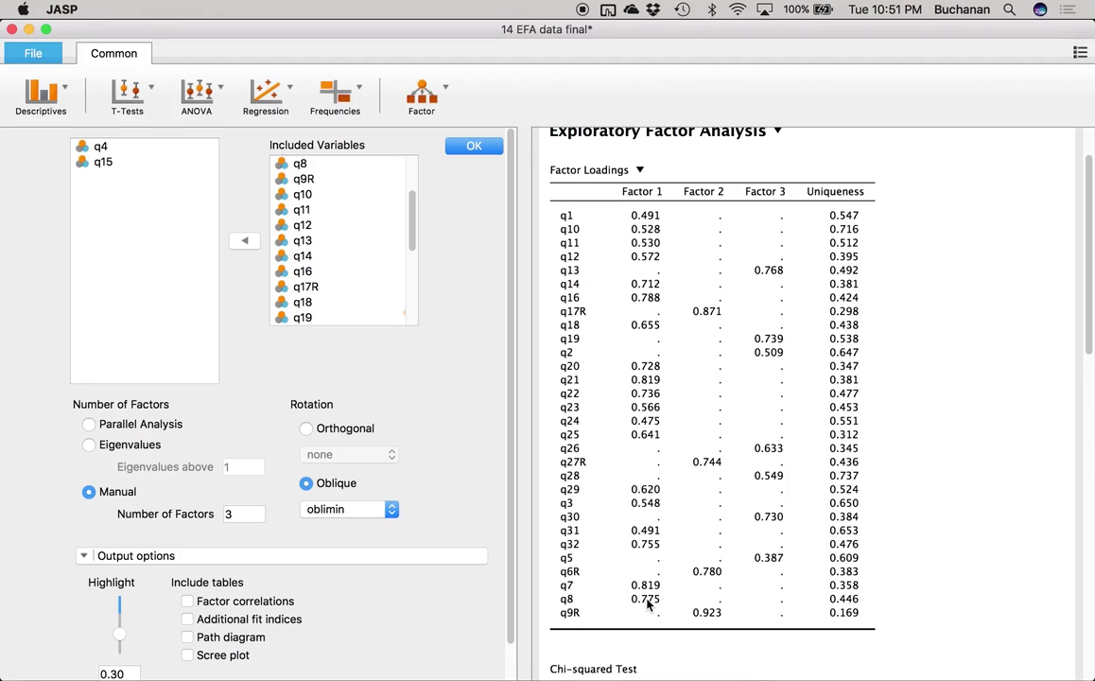
Step: Set the loadings highlight cutoff to 0.00 and look over the complete factor loadings table
scroll(648, 605, down, 5)
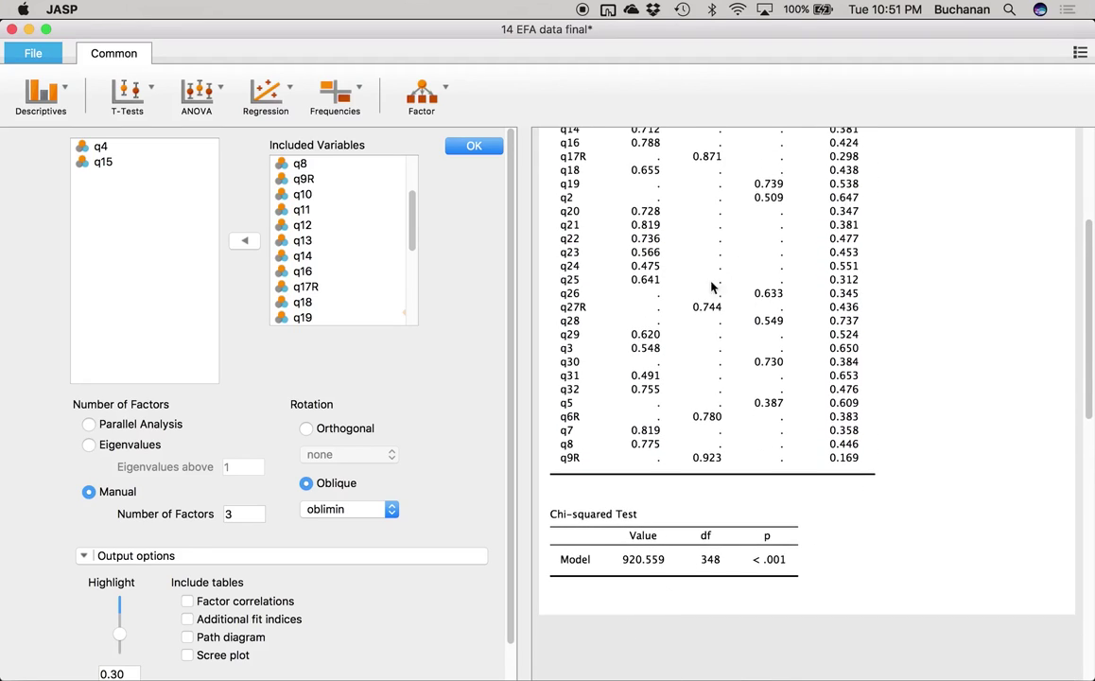
scroll(397, 399, down, 3)
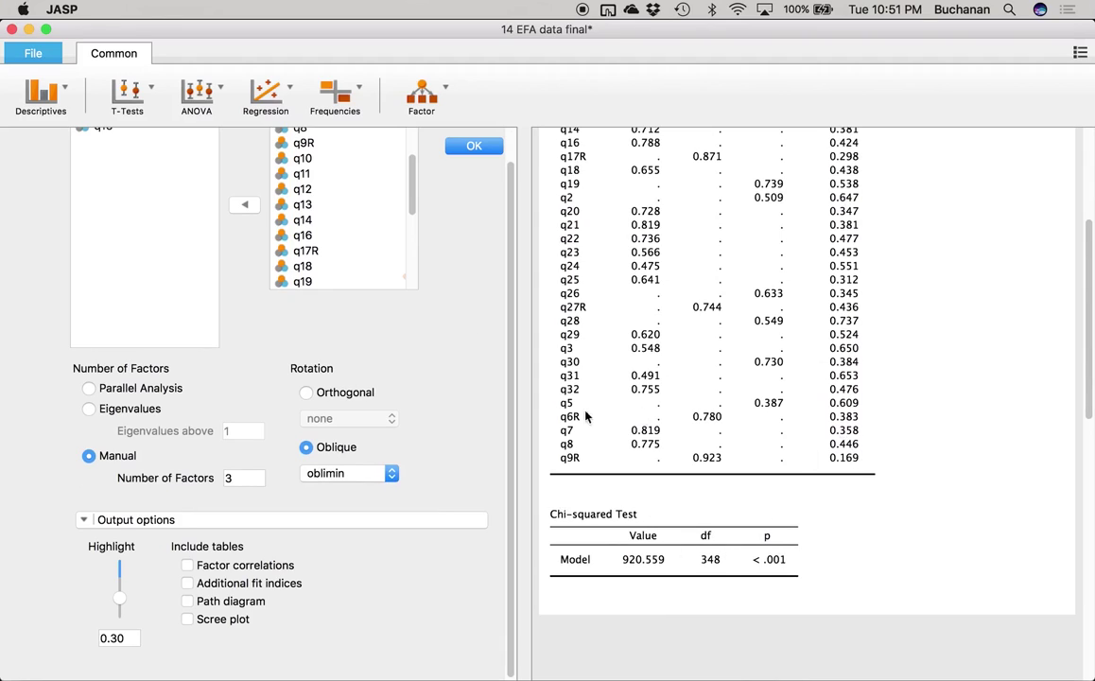
click(84, 637)
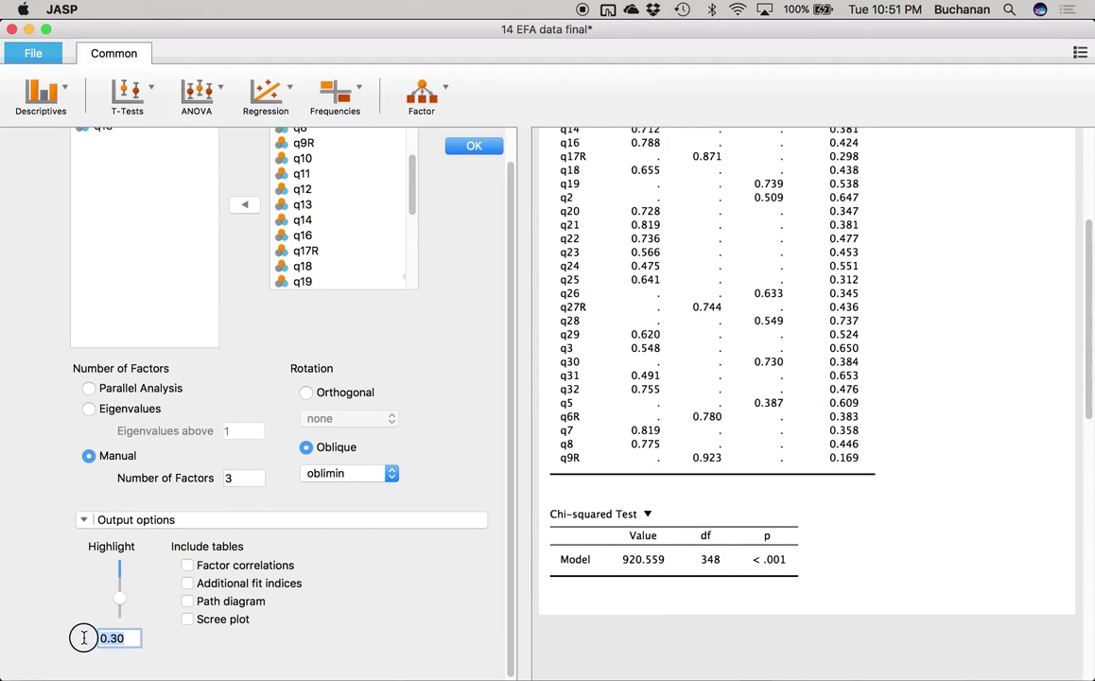
text(0.00)
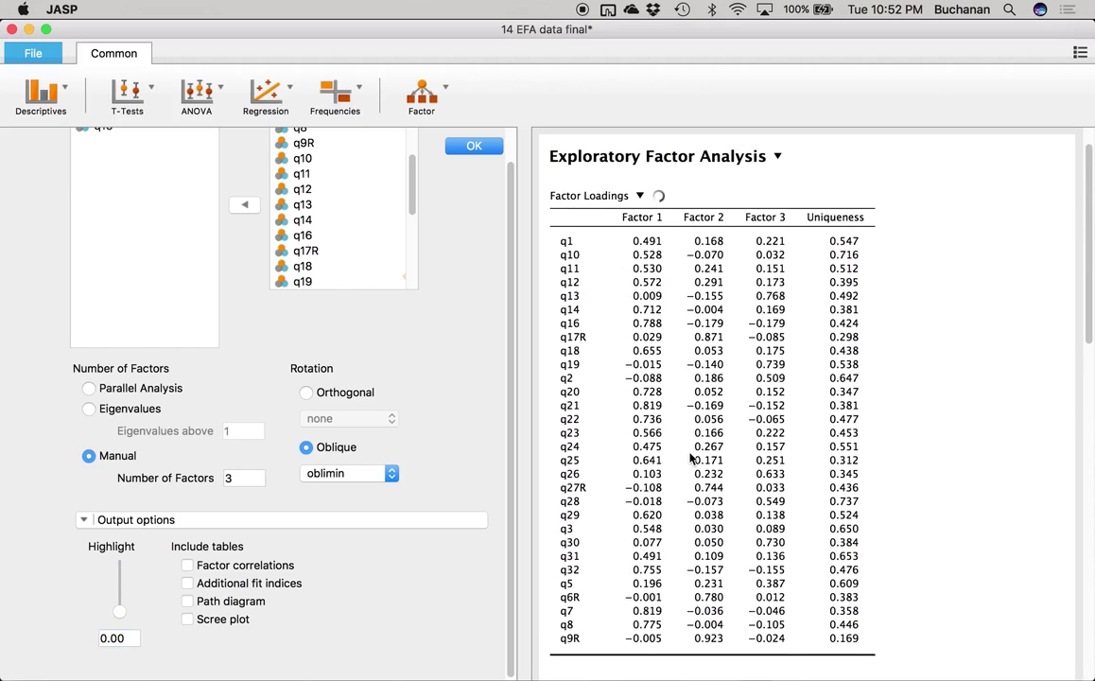
scroll(691, 457, down, 5)
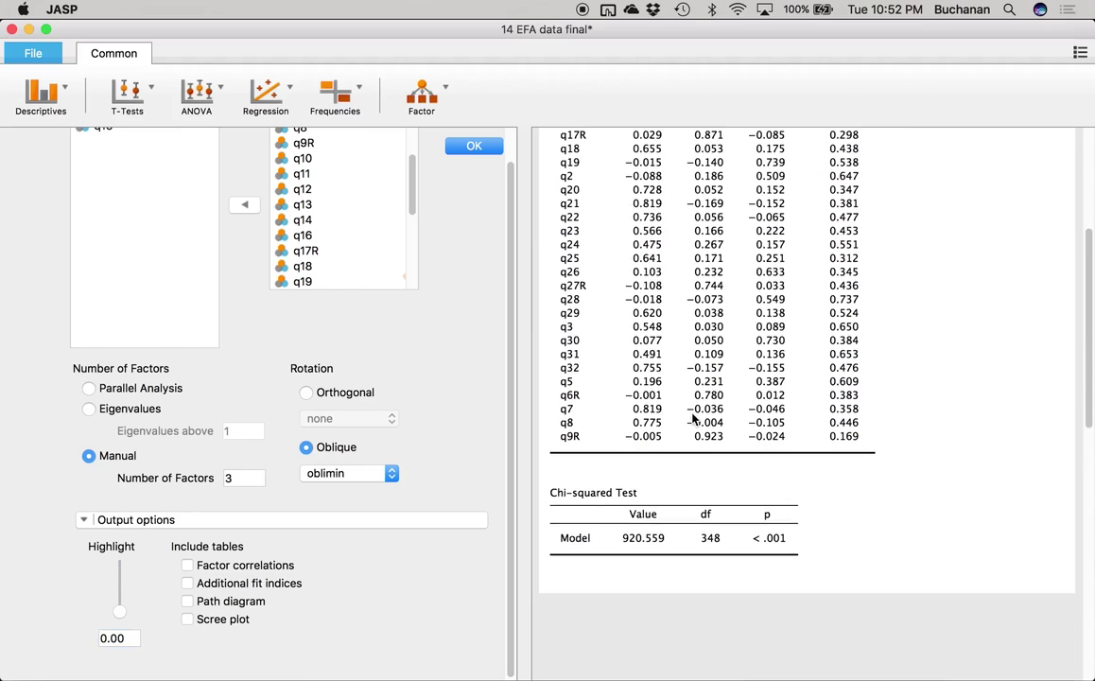
scroll(693, 418, up, 5)
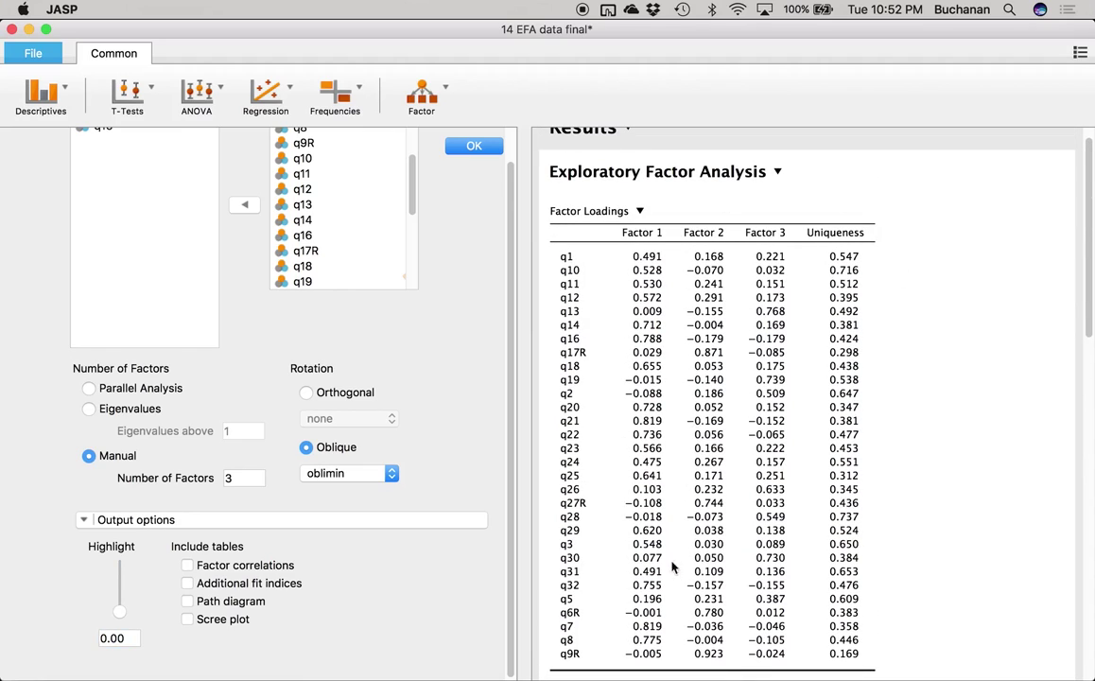
Step: Copy the Factor Loadings table from the exploratory factor analysis results
click(579, 210)
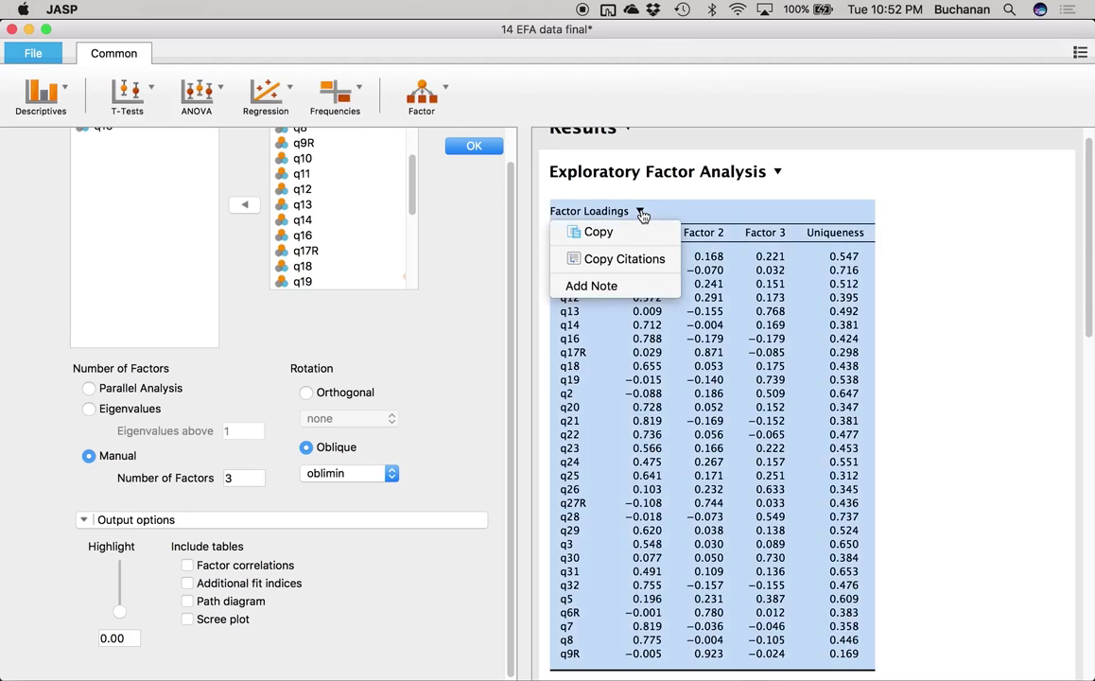
click(630, 232)
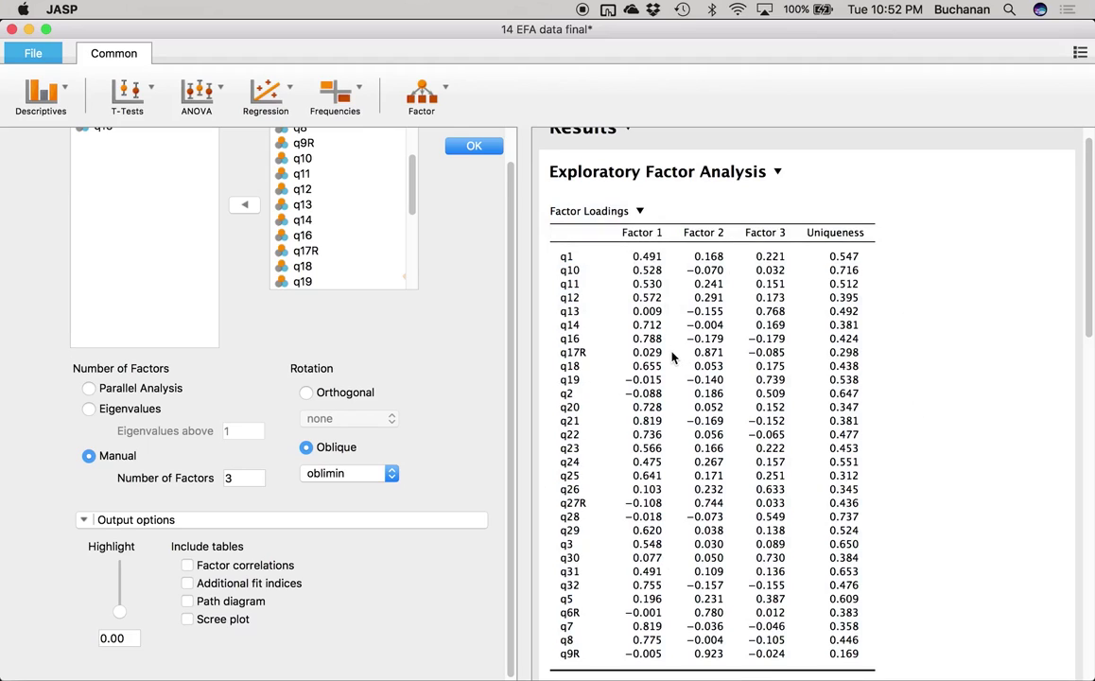
scroll(609, 319, down, 3)
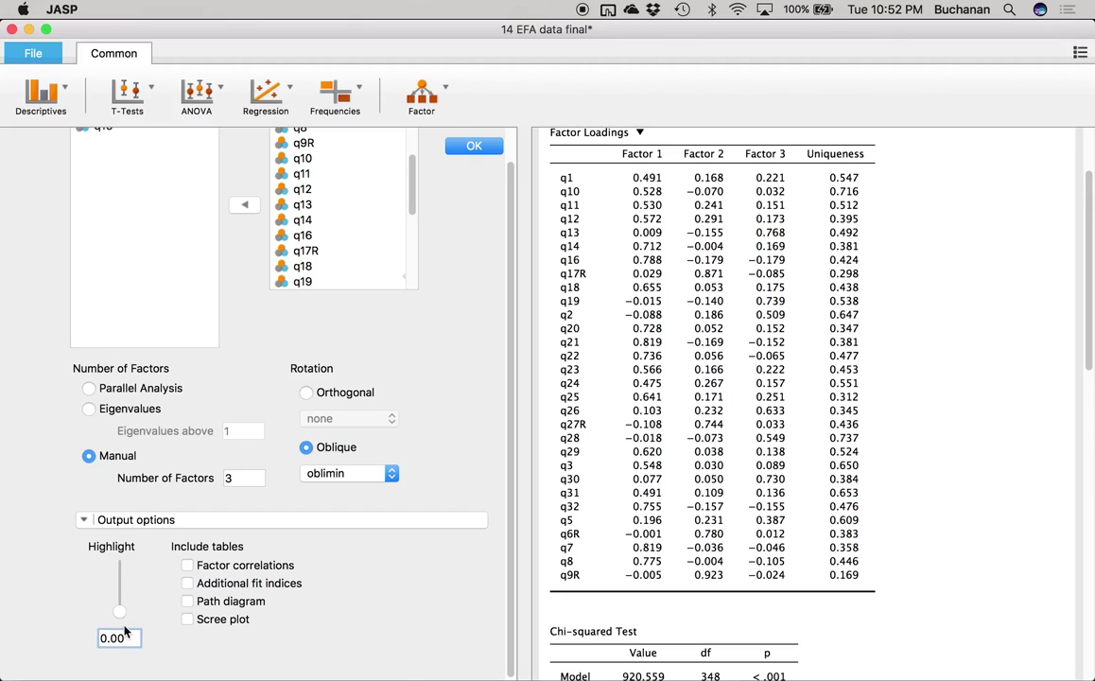
Step: Switch to the Word document and write "Removed questions 4 and 15 for double loading, then simple structure was achieved." under "Can I achieve simple structure?"
key(ctrl+Up)
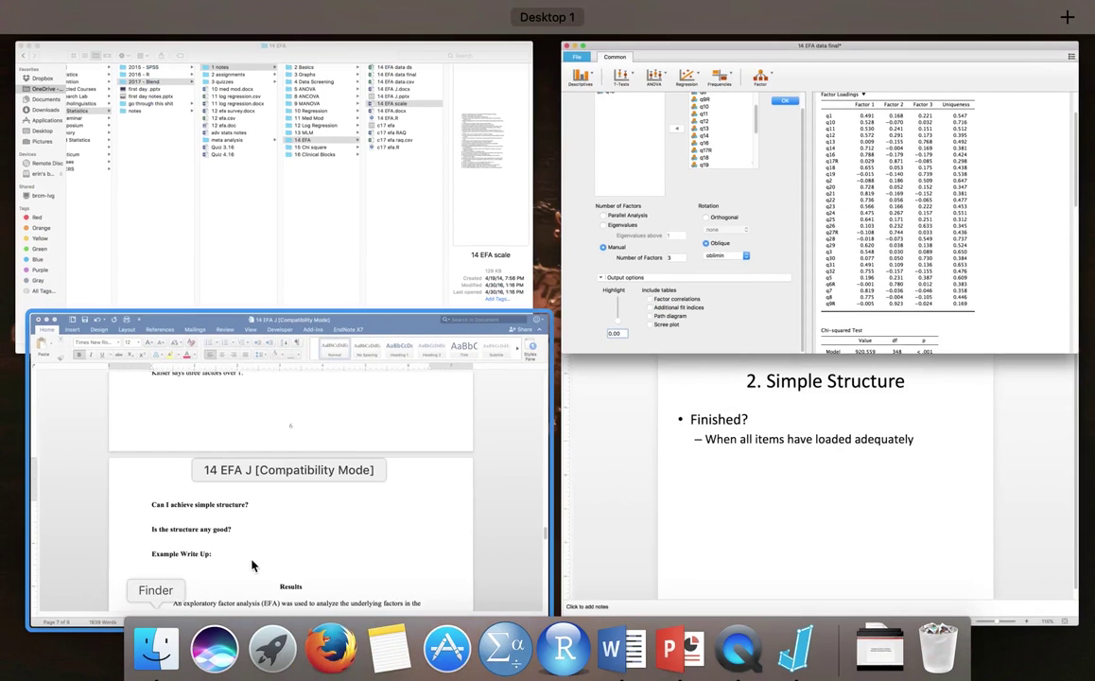
click(308, 482)
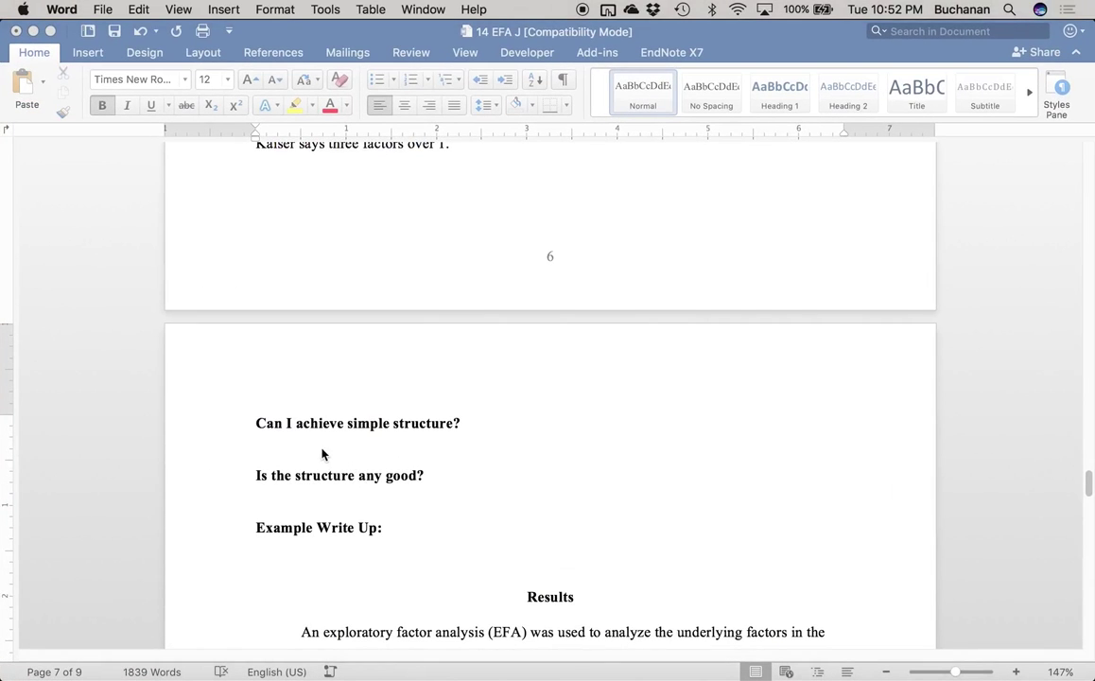
click(304, 448)
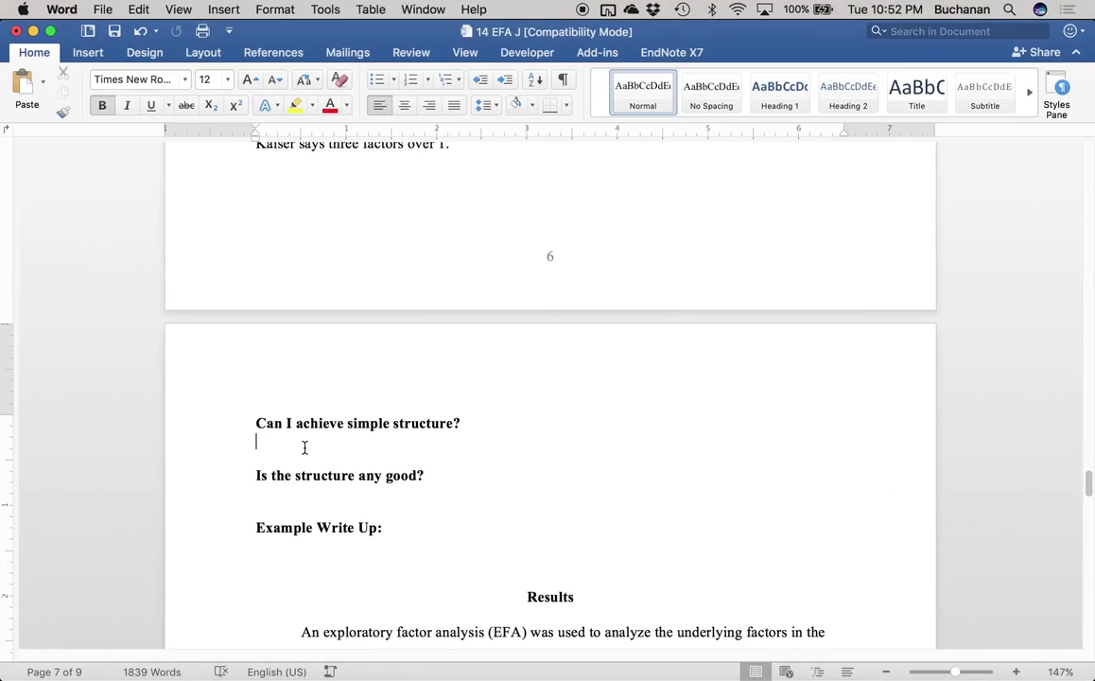
text(Removed qu)
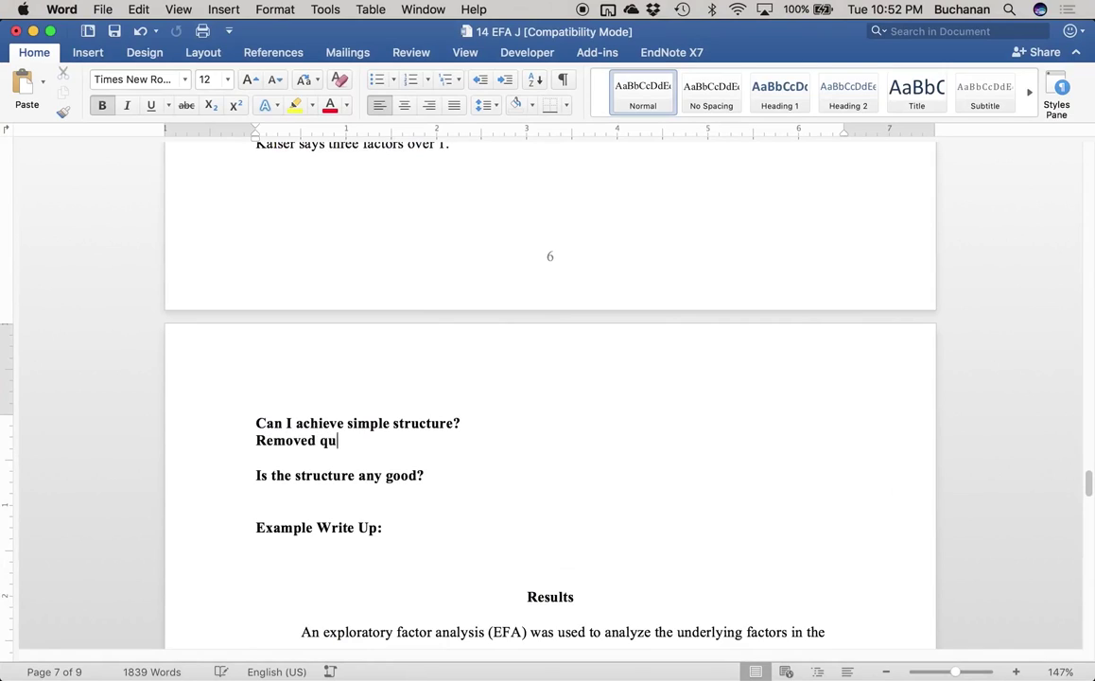
text(estions 4 and 1)
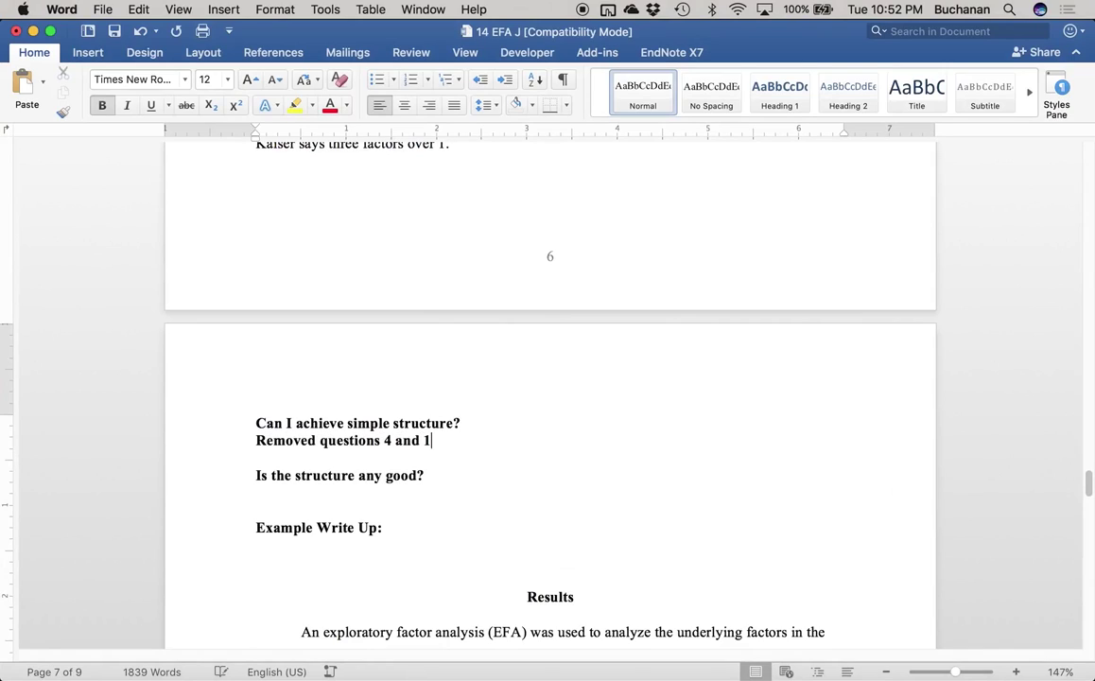
text(5 for double loading)
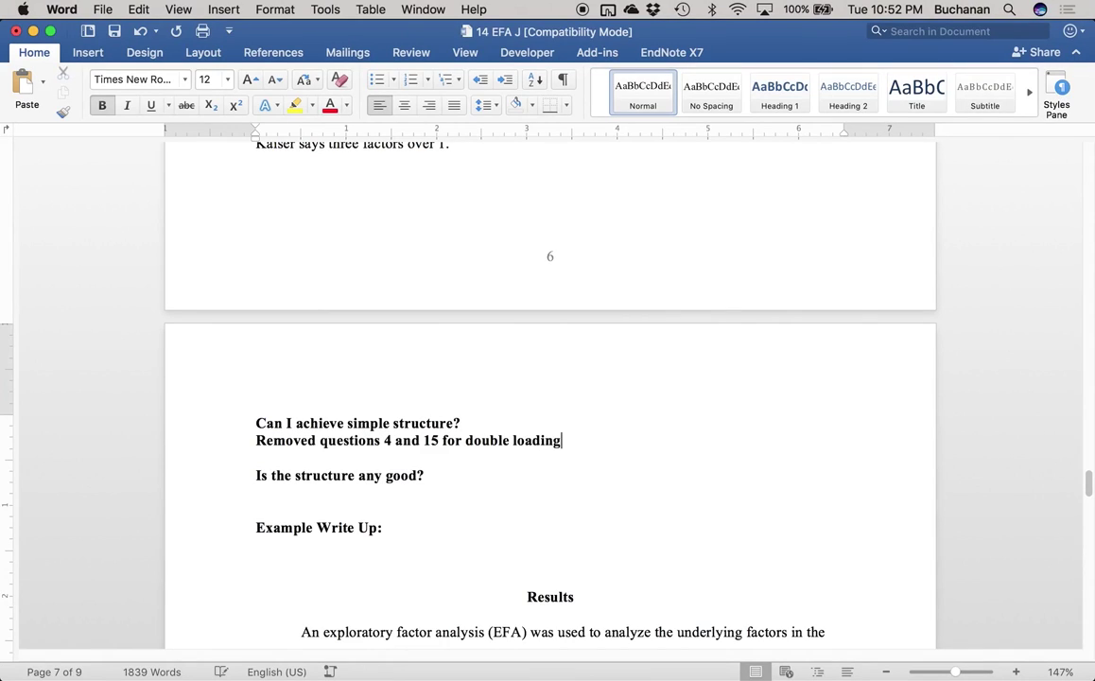
text(, then simp)
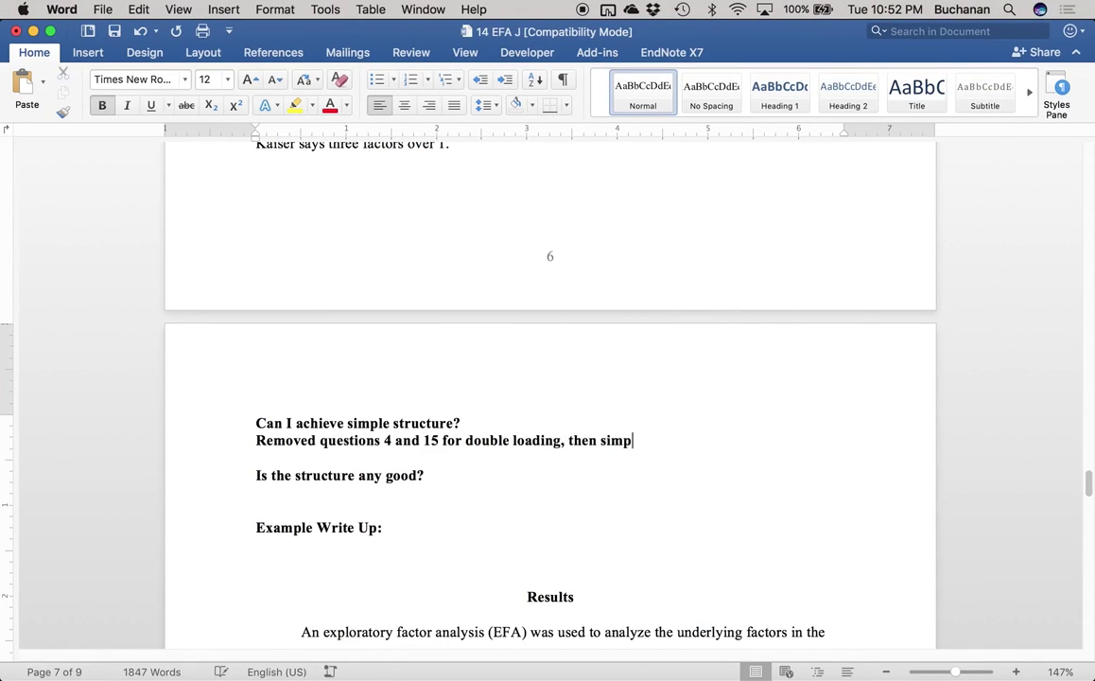
text(le structure was a)
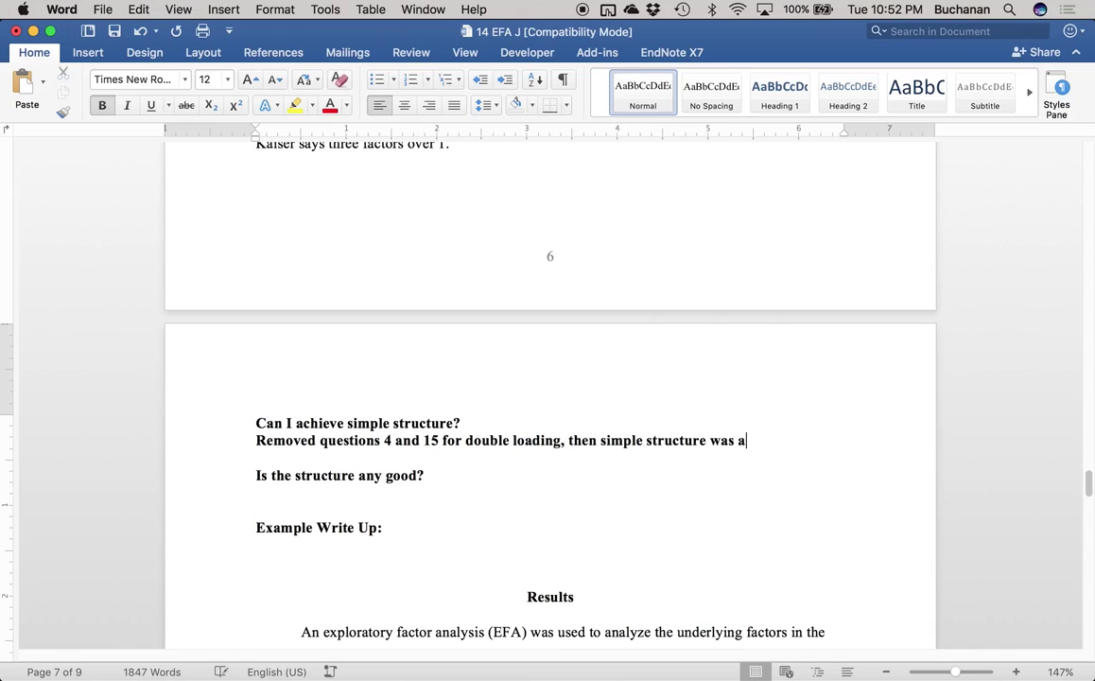
text(chieved.)
key(Return)
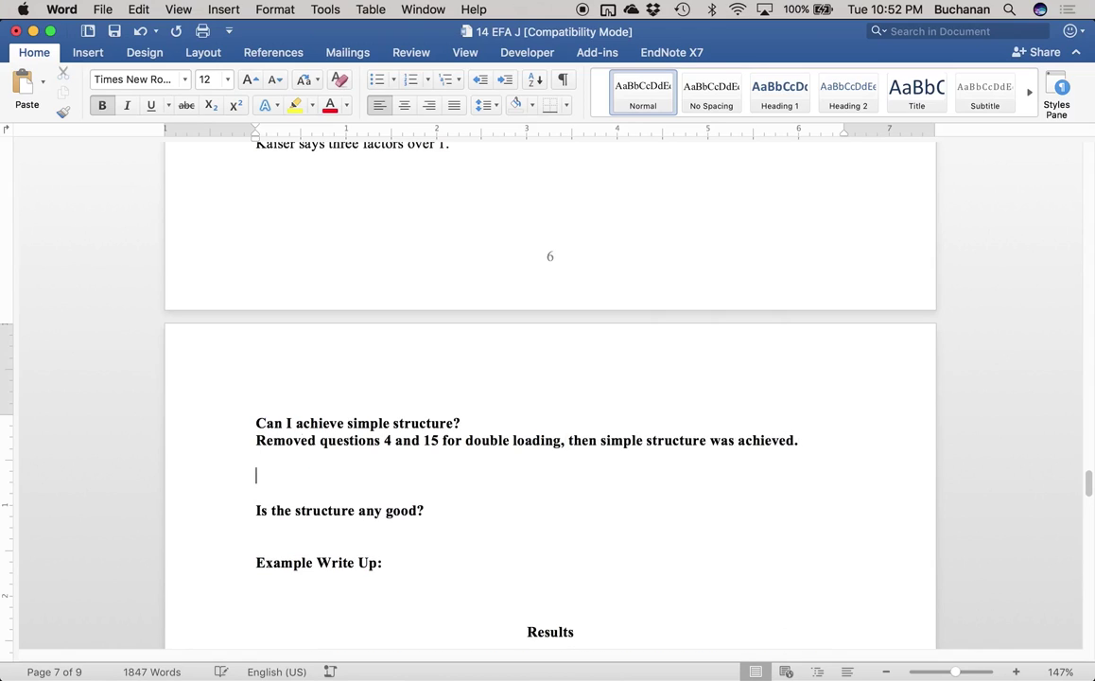
Step: Paste the copied factor loadings table below the simple structure answer, and review the example write-up's results and Table 1
key(super+v)
scroll(349, 475, down, 3)
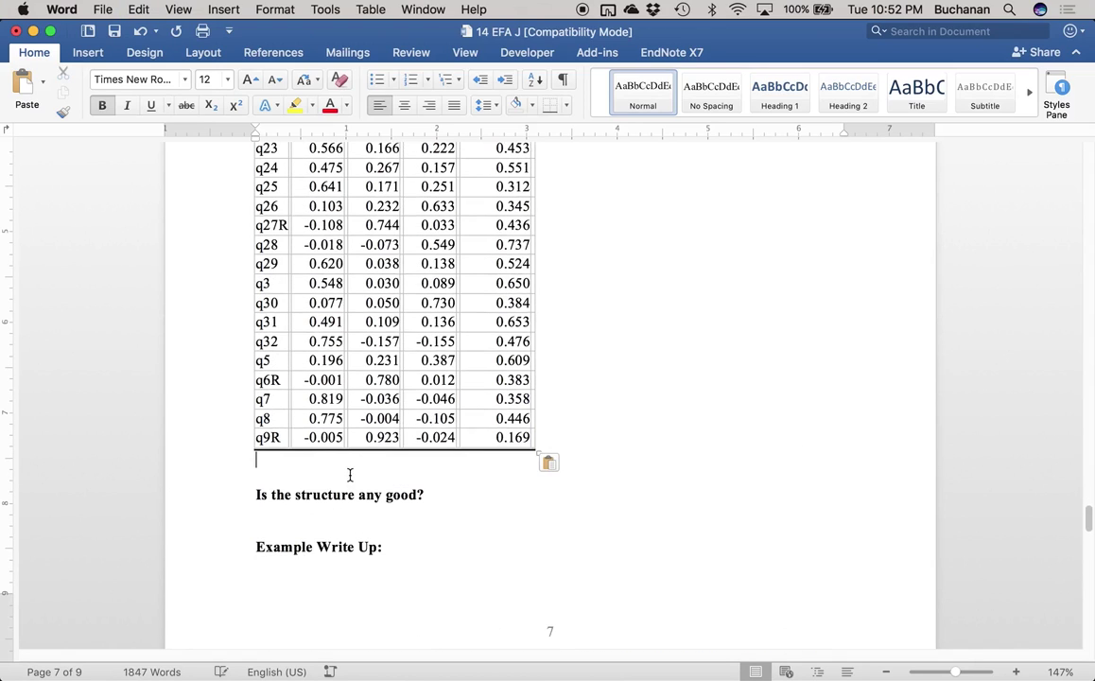
scroll(349, 475, down, 15)
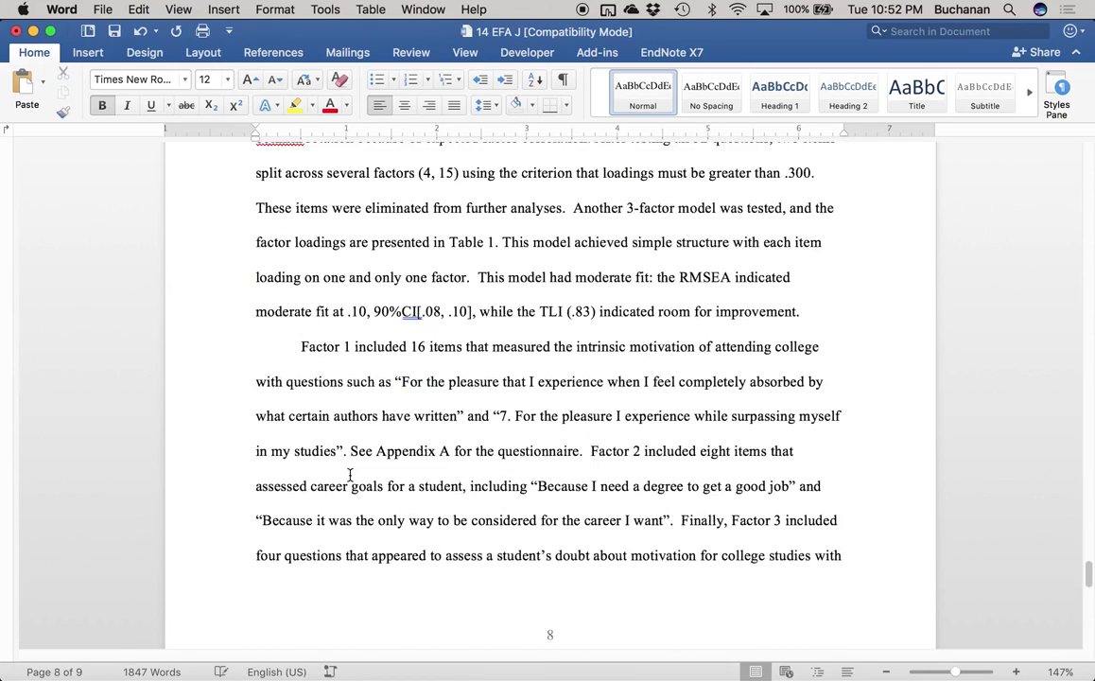
scroll(350, 475, down, 4)
scroll(350, 475, up, 4)
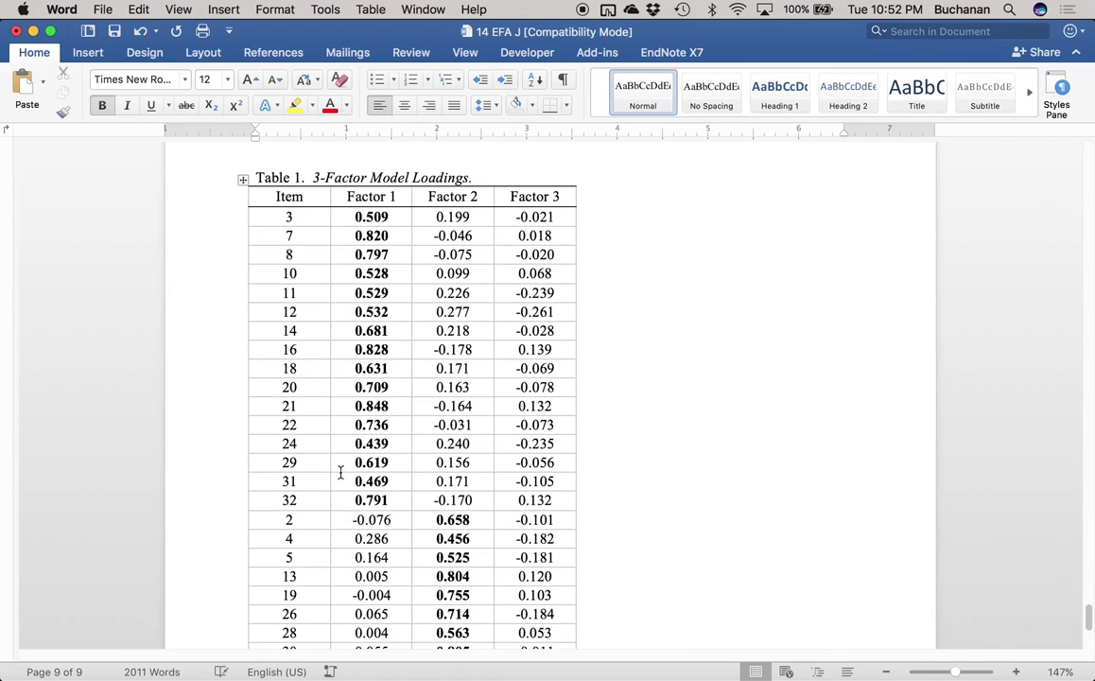
scroll(776, 435, up, 1)
scroll(775, 436, up, 20)
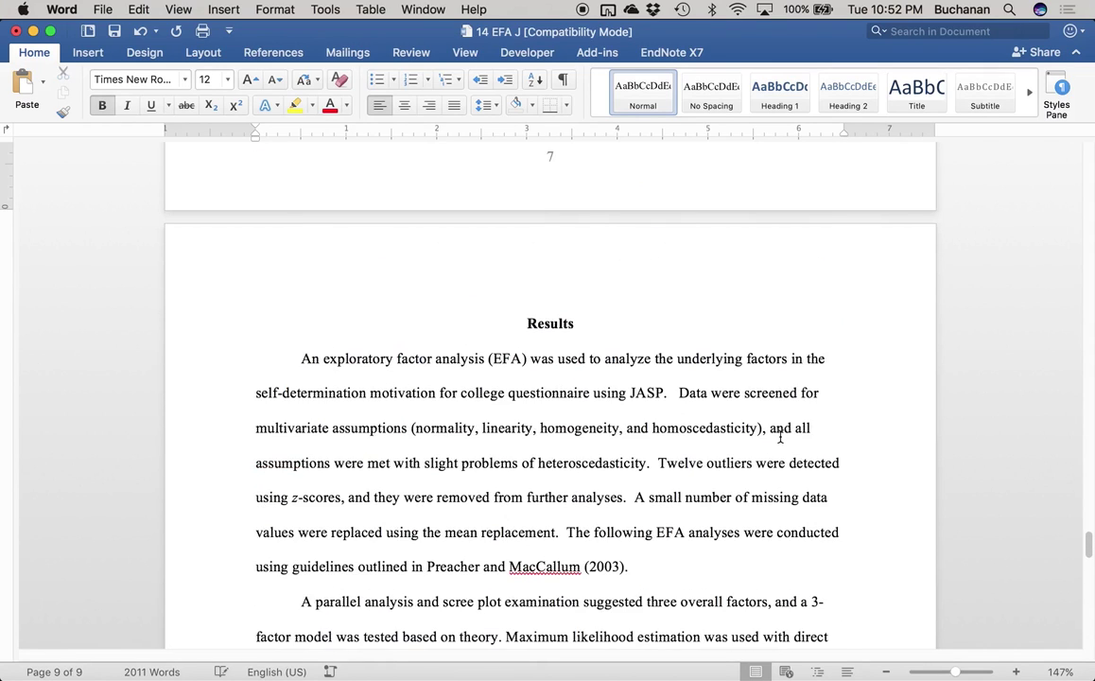
scroll(780, 435, up, 8)
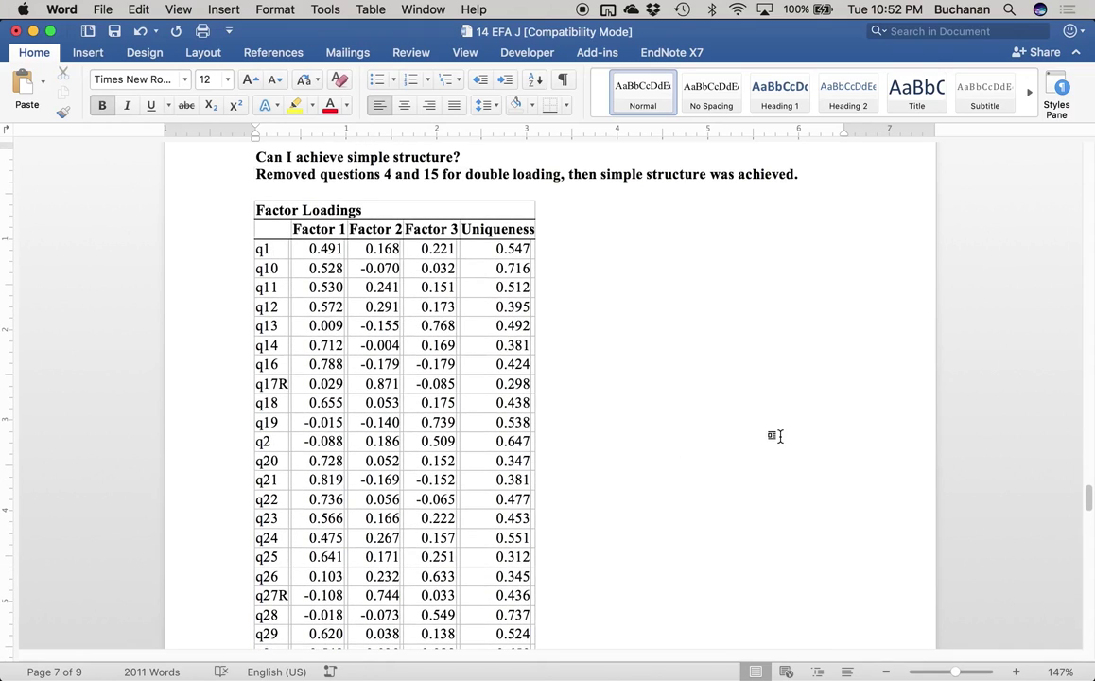
scroll(776, 436, down, 8)
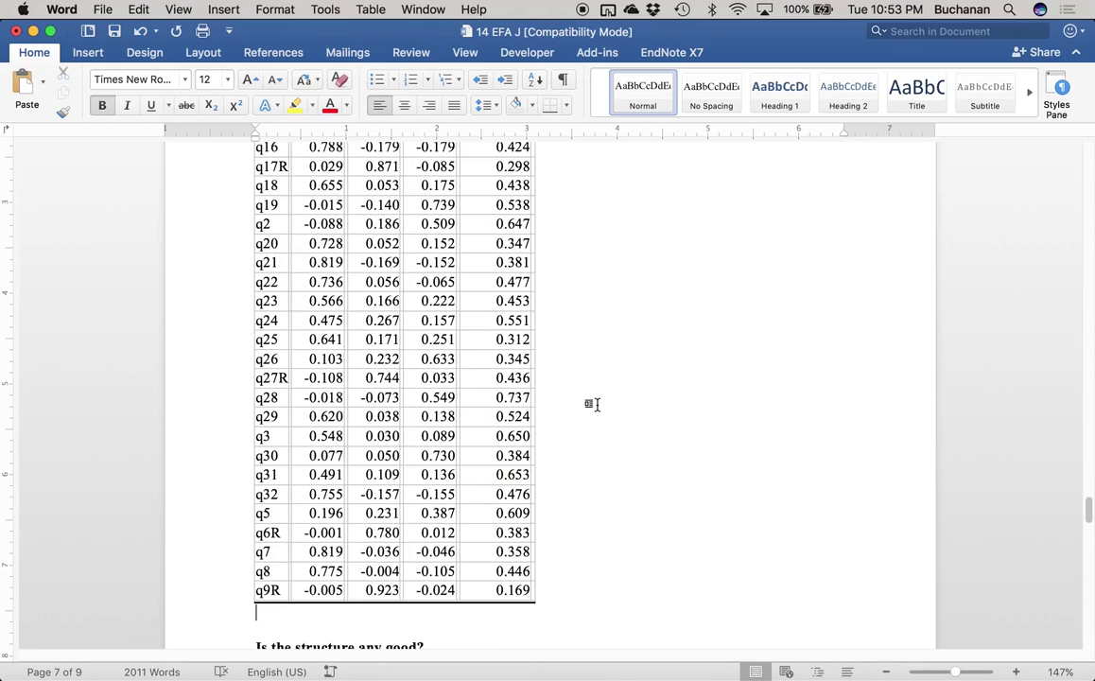
click(369, 525)
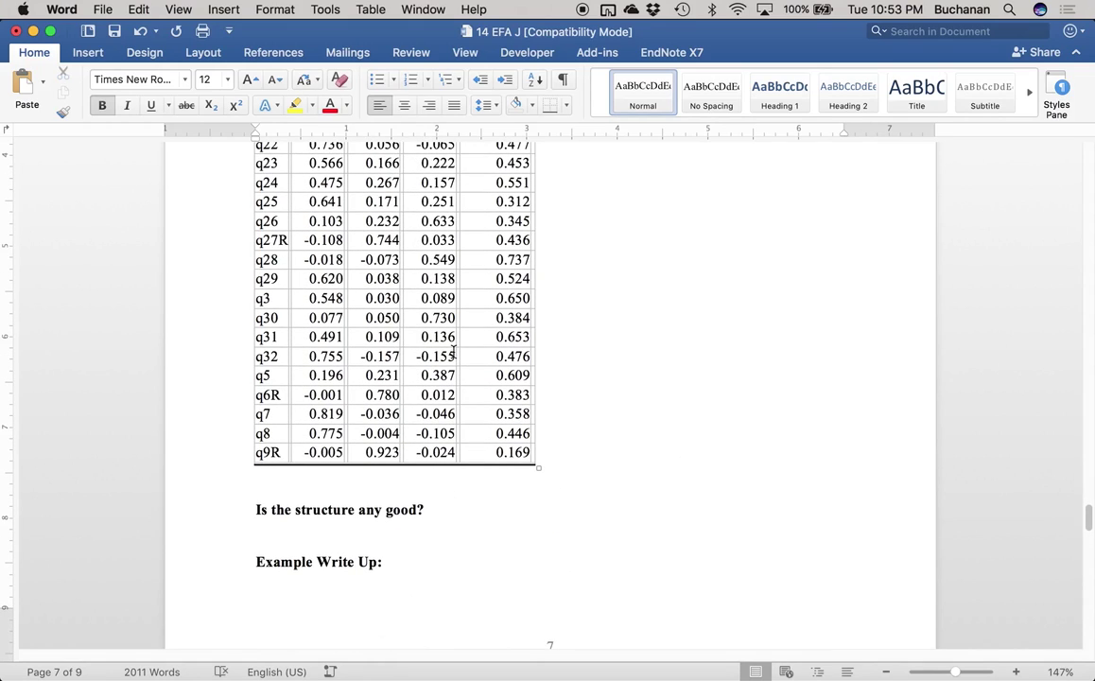
Step: Save the Word document and switch to the PowerPoint presentation's Simple Structure slide
key(super+s)
key(ctrl+Up)
click(780, 213)
key(ctrl+Up)
key(ctrl+Up)
key(ctrl+Up)
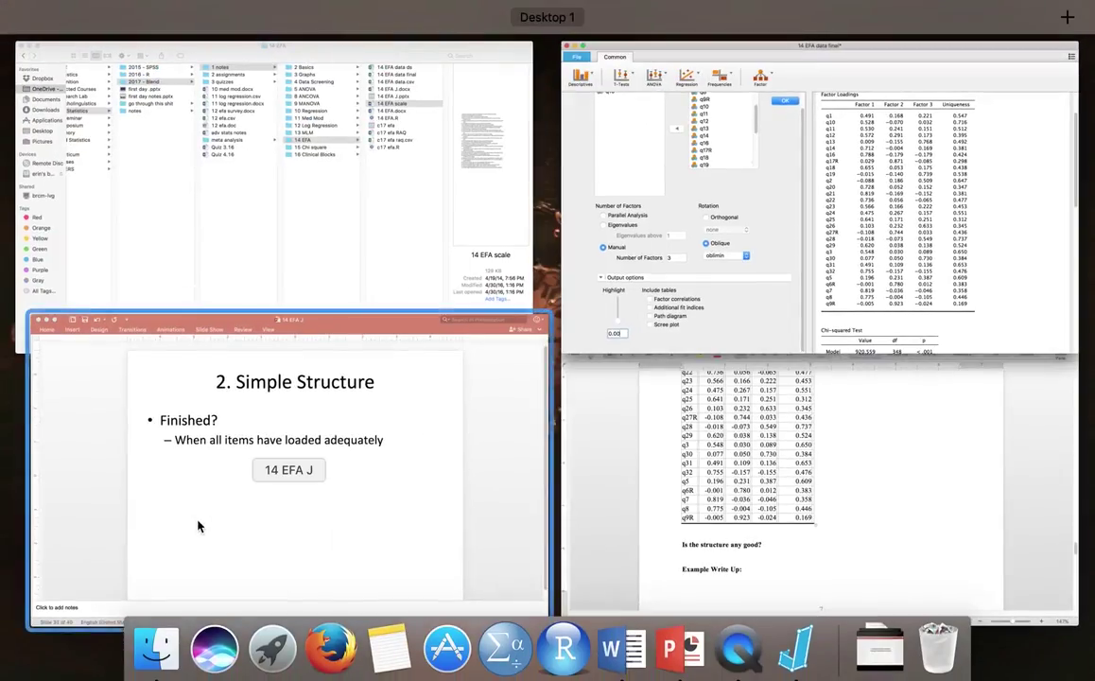
click(197, 523)
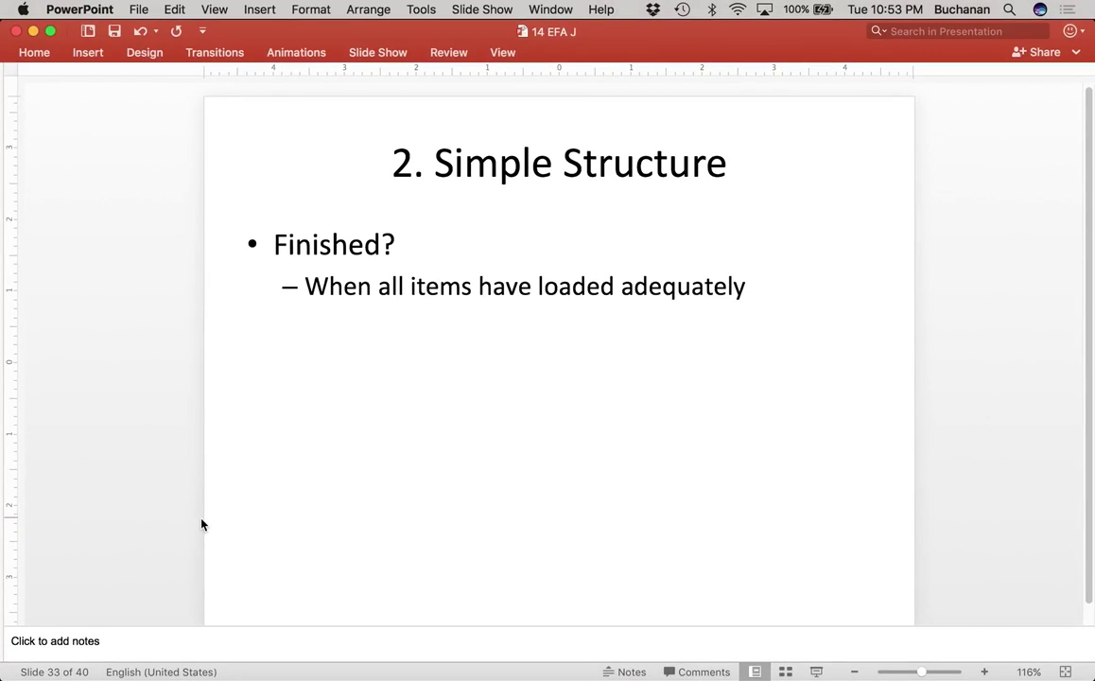
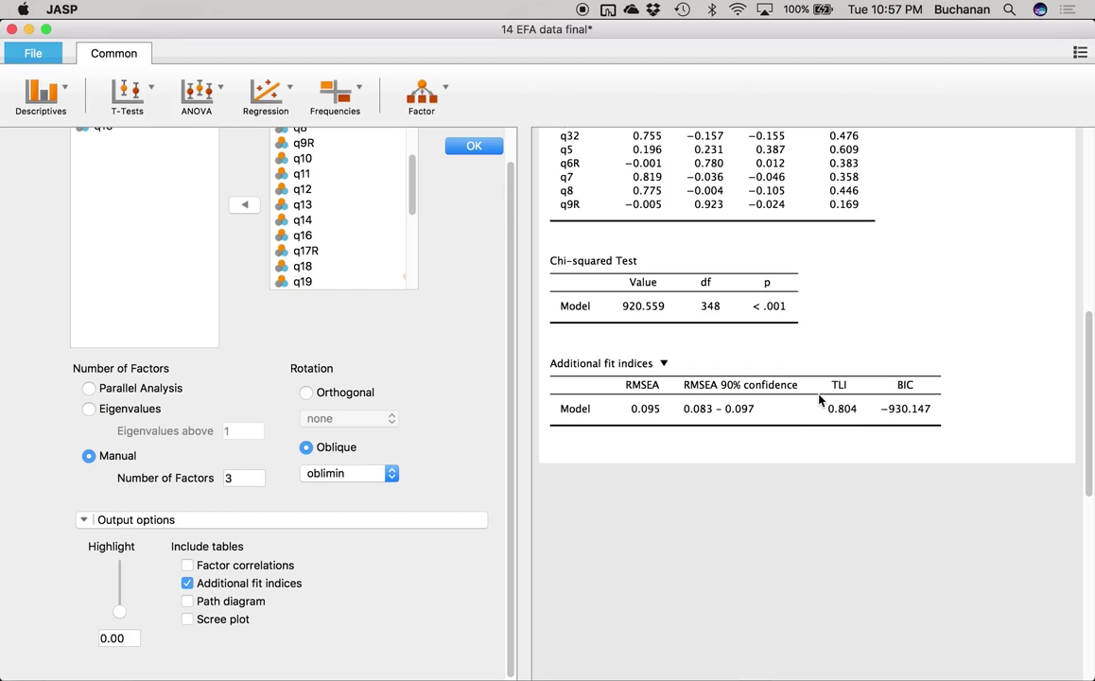
Step: Set the highlight cutoff for the factor loadings to 0.30 in the output options
scroll(819, 398, up, 8)
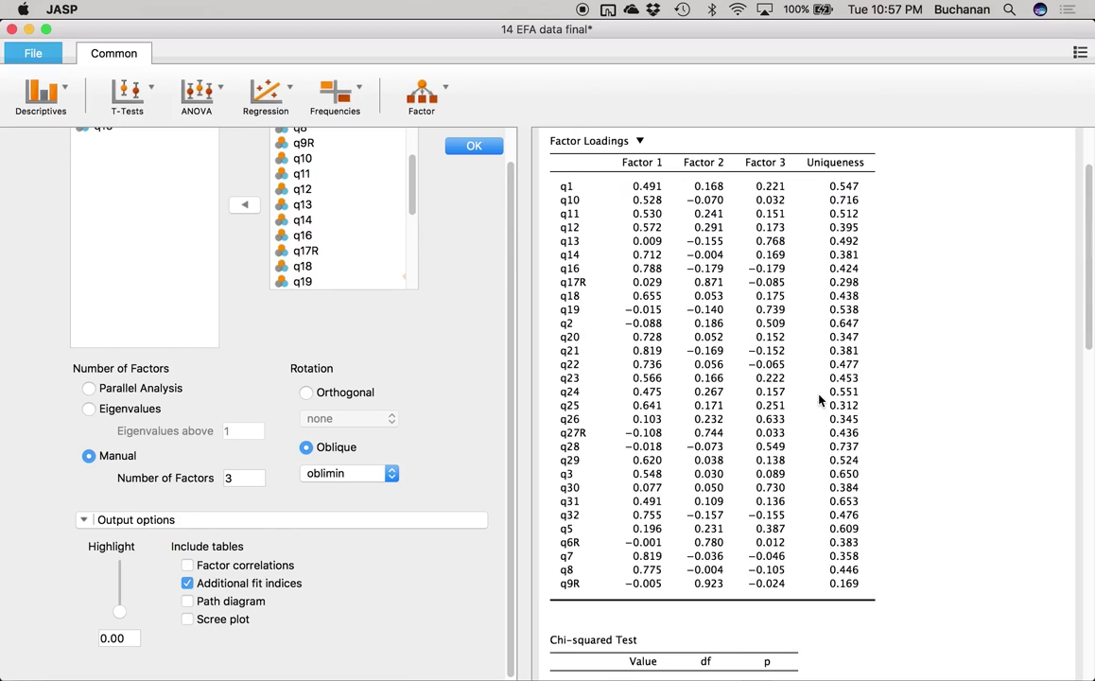
scroll(819, 398, down, 7)
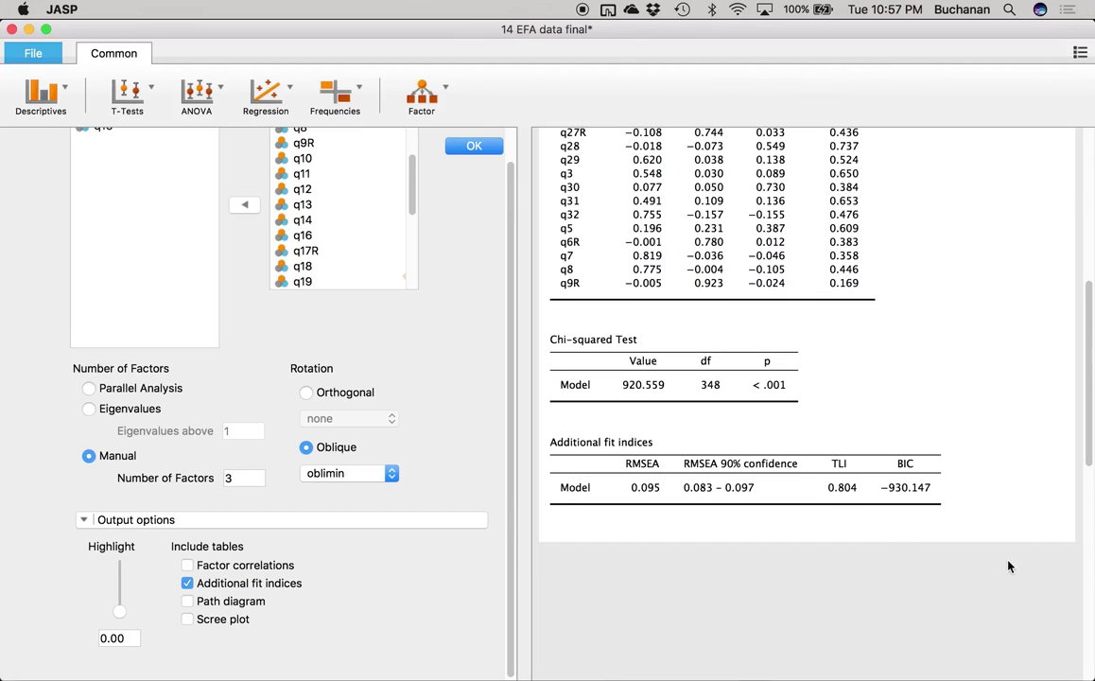
scroll(839, 356, up, 5)
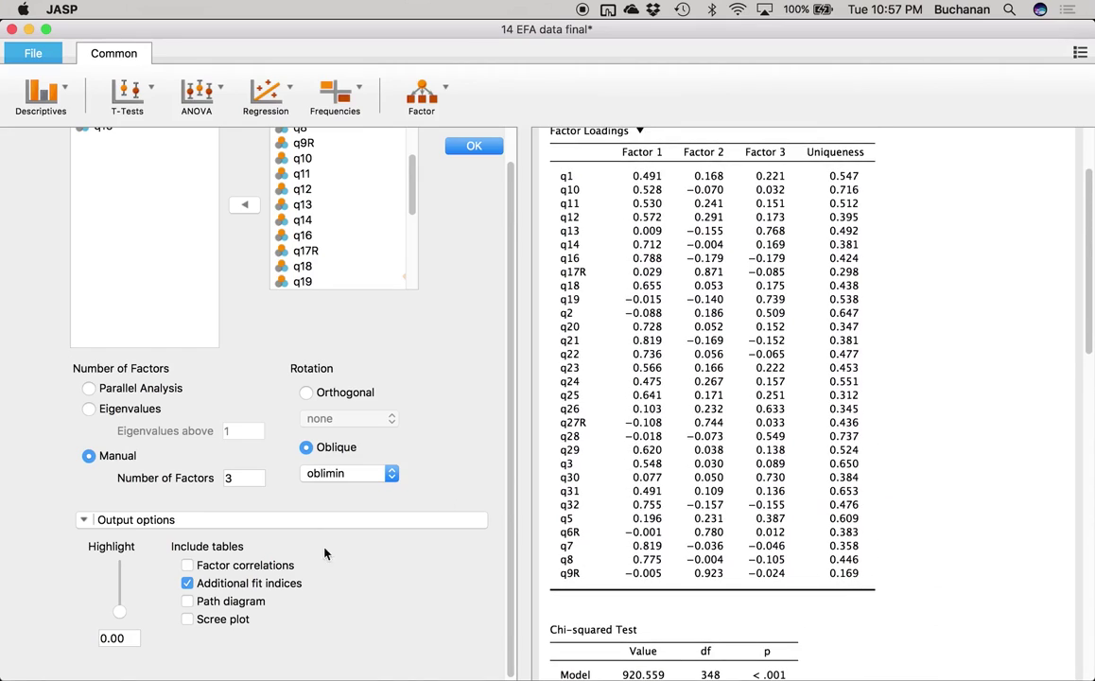
drag(119, 610, 123, 604)
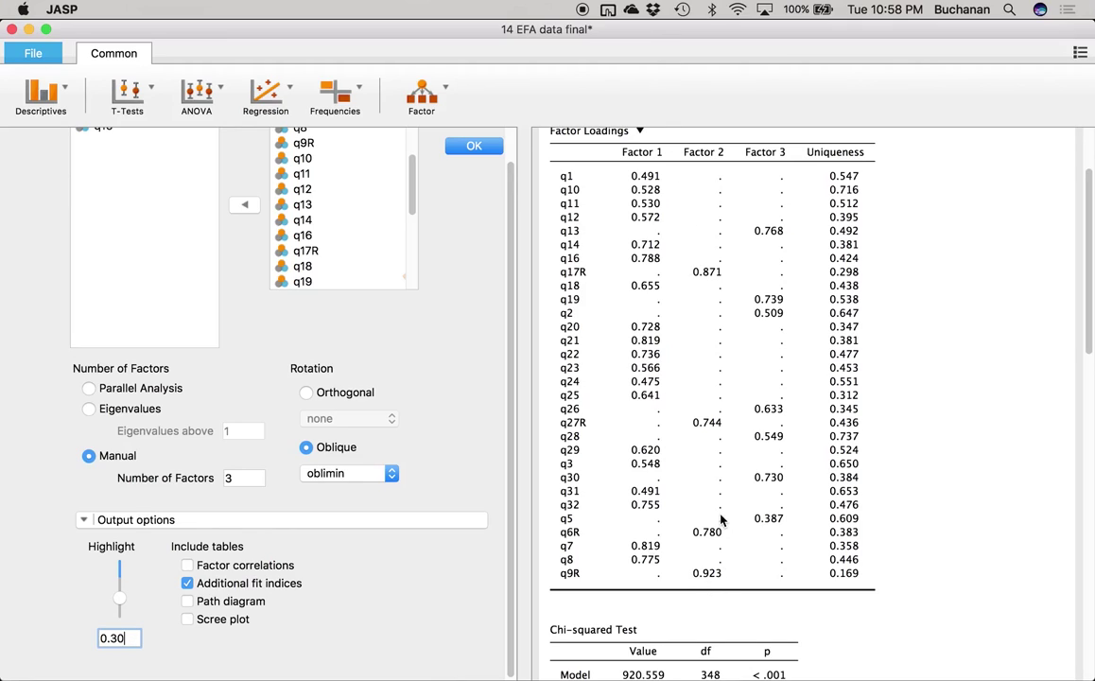
Step: Examine the filtered factor loadings together with the chi-squared test and additional fit indices
scroll(728, 567, down, 5)
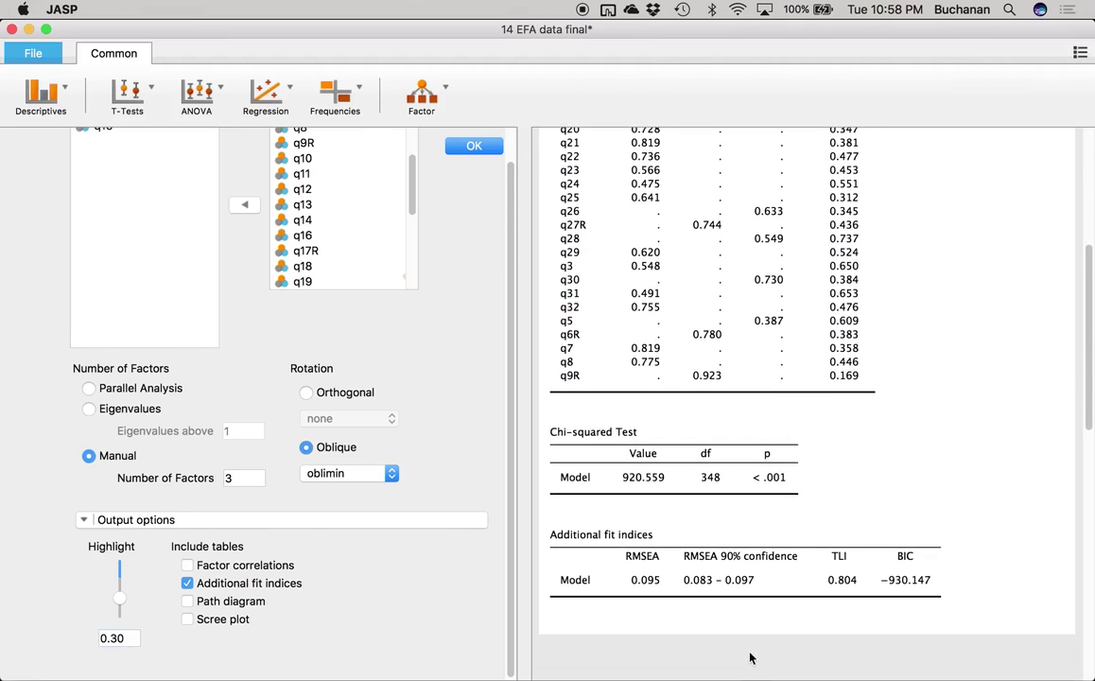
scroll(606, 414, up, 3)
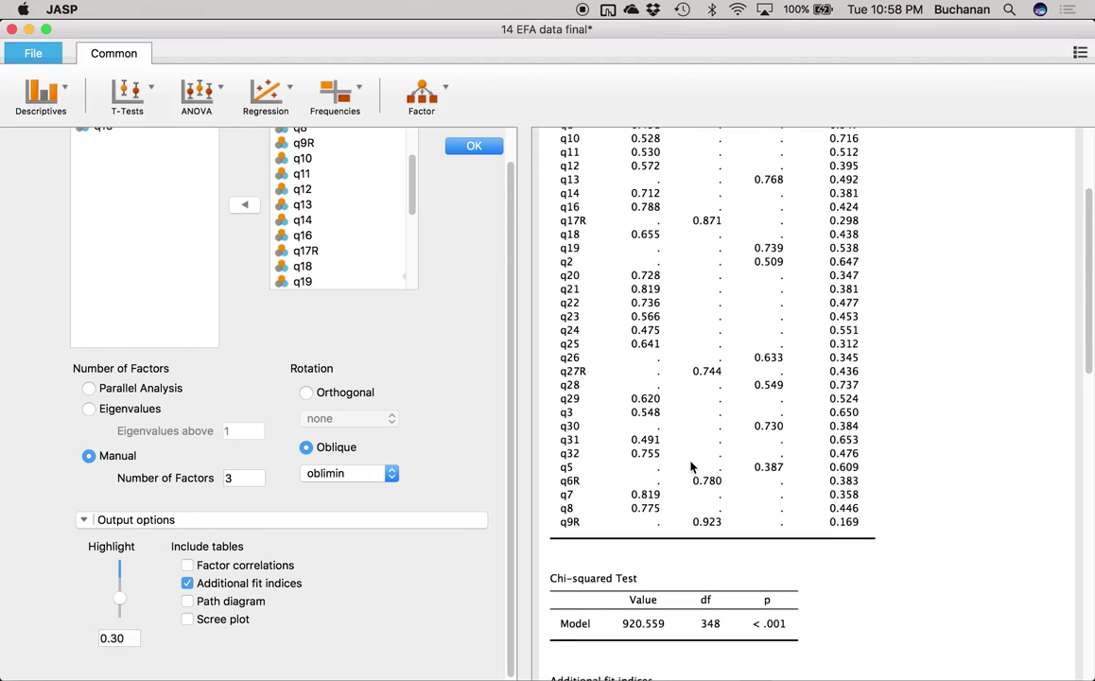
scroll(690, 466, up, 2)
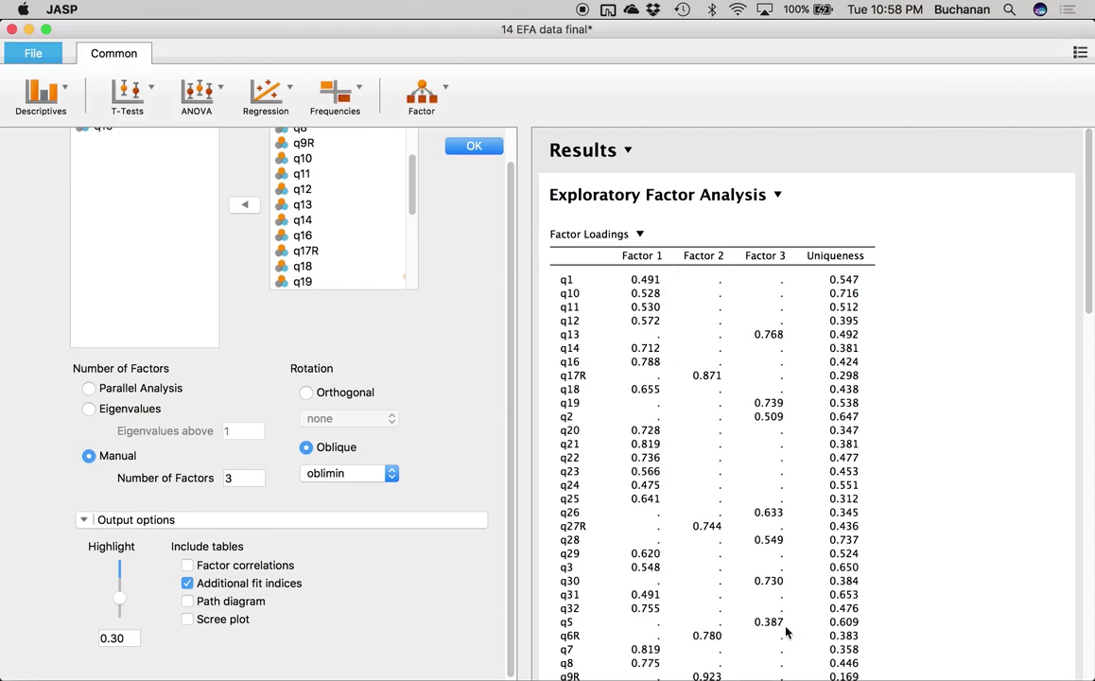
scroll(677, 344, down, 4)
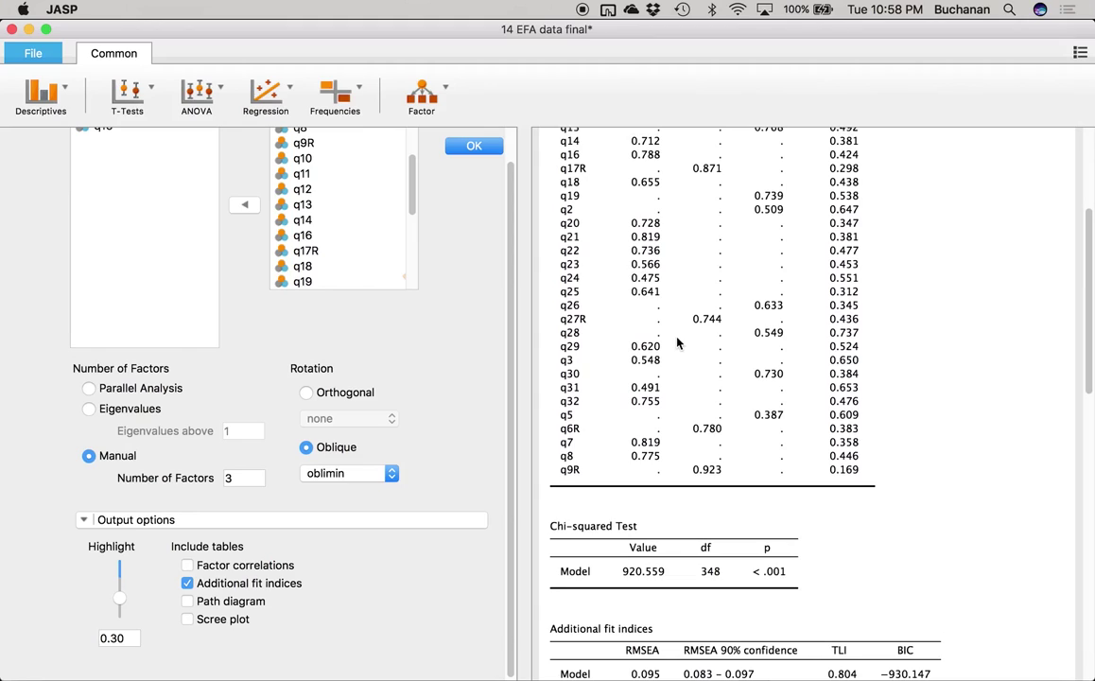
scroll(586, 407, up, 2)
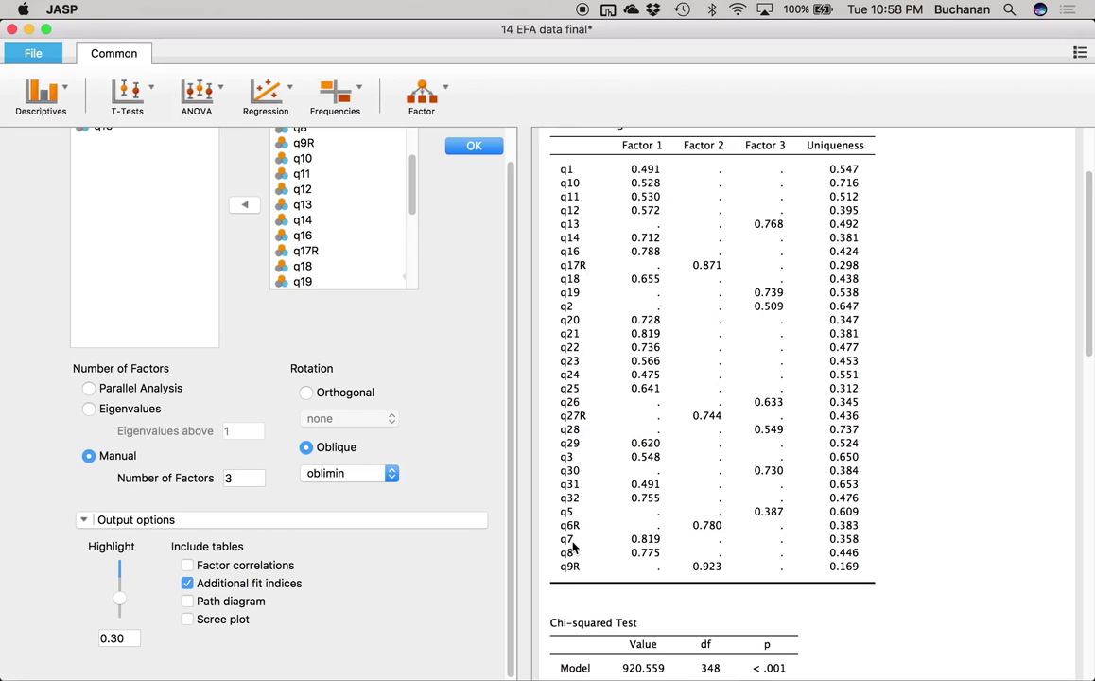
scroll(700, 419, down, 5)
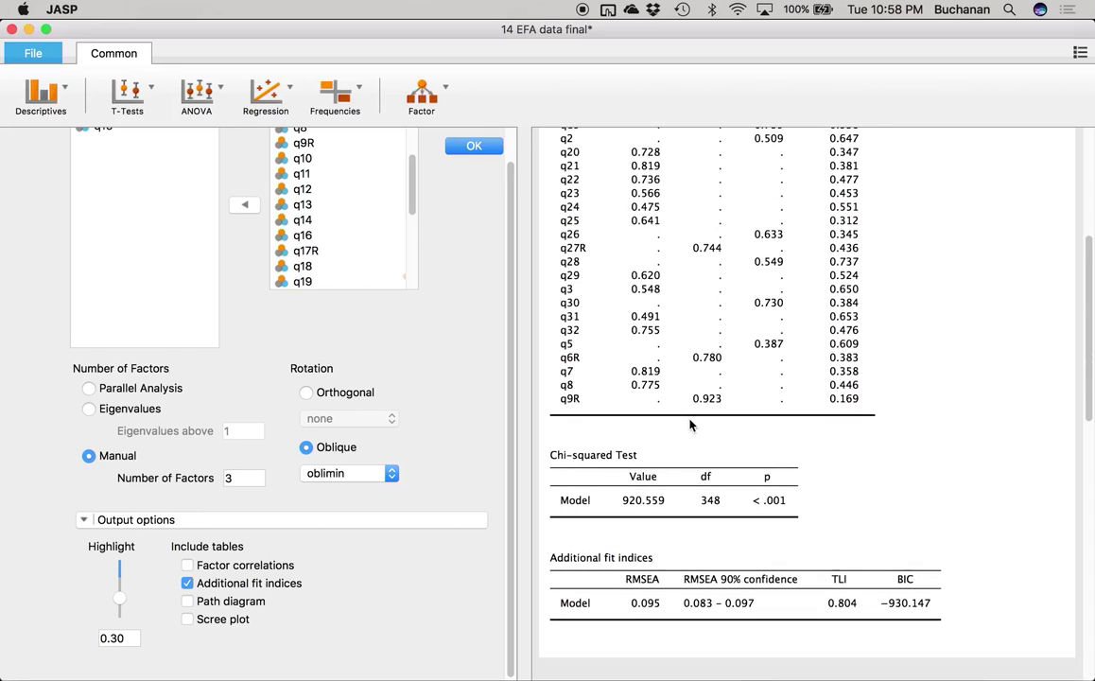
scroll(690, 425, up, 1)
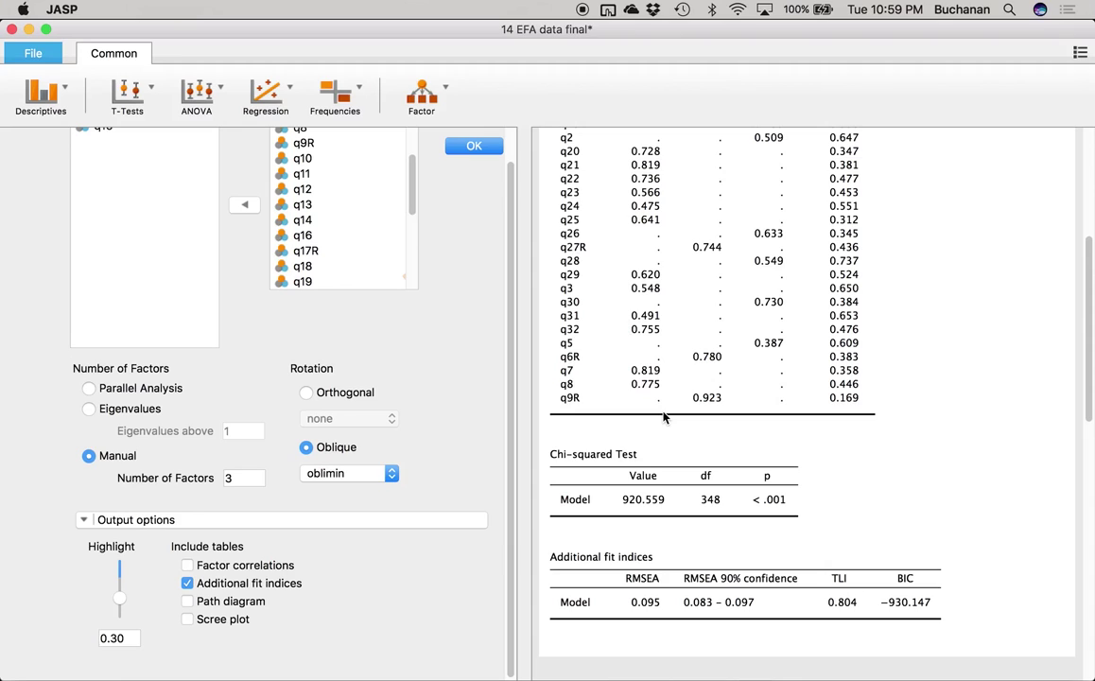
Step: Switch to the Word document and write "Eh? RMSEA = says it's ok" under "Is the structure any good?"
key(ctrl+Up)
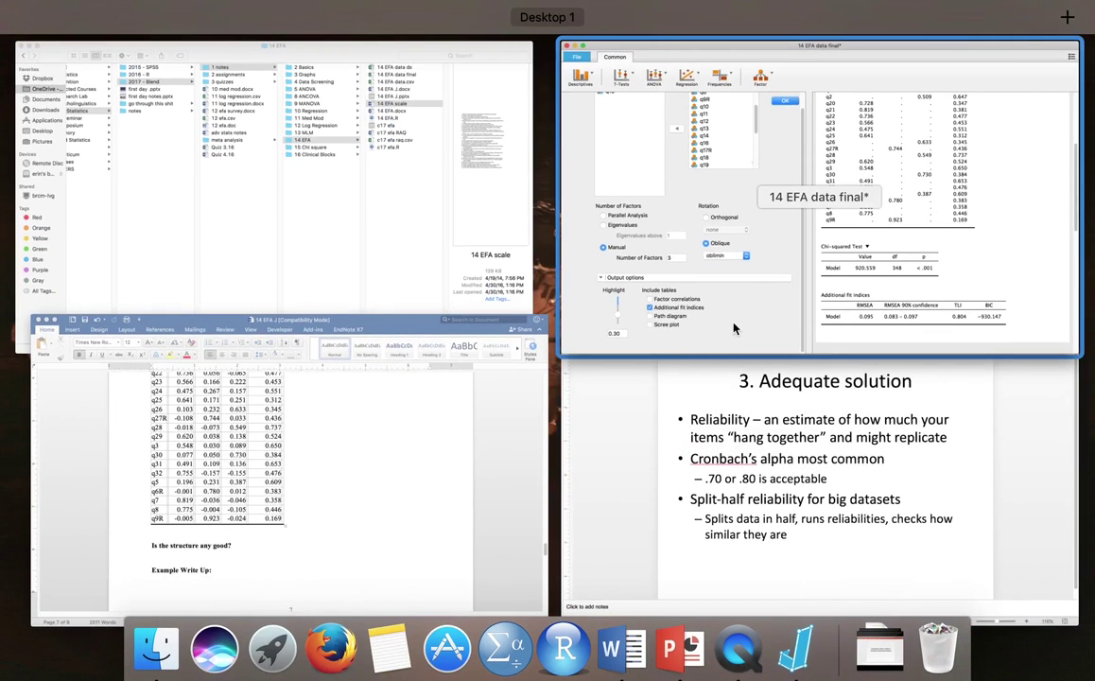
click(625, 400)
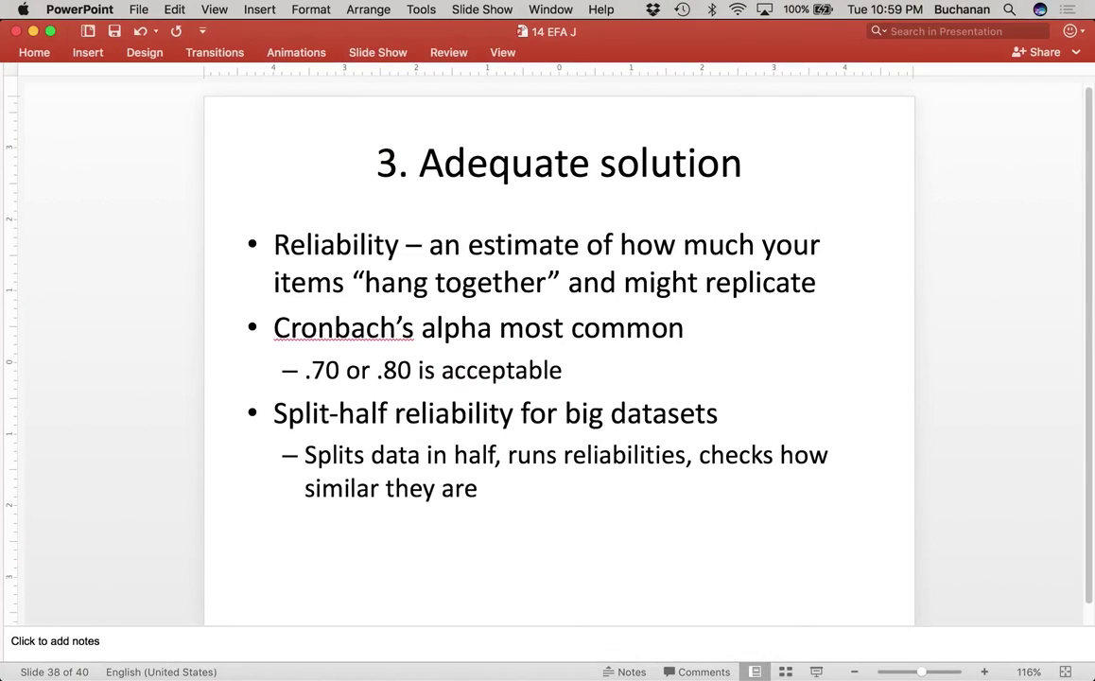
key(ctrl+Up)
click(260, 535)
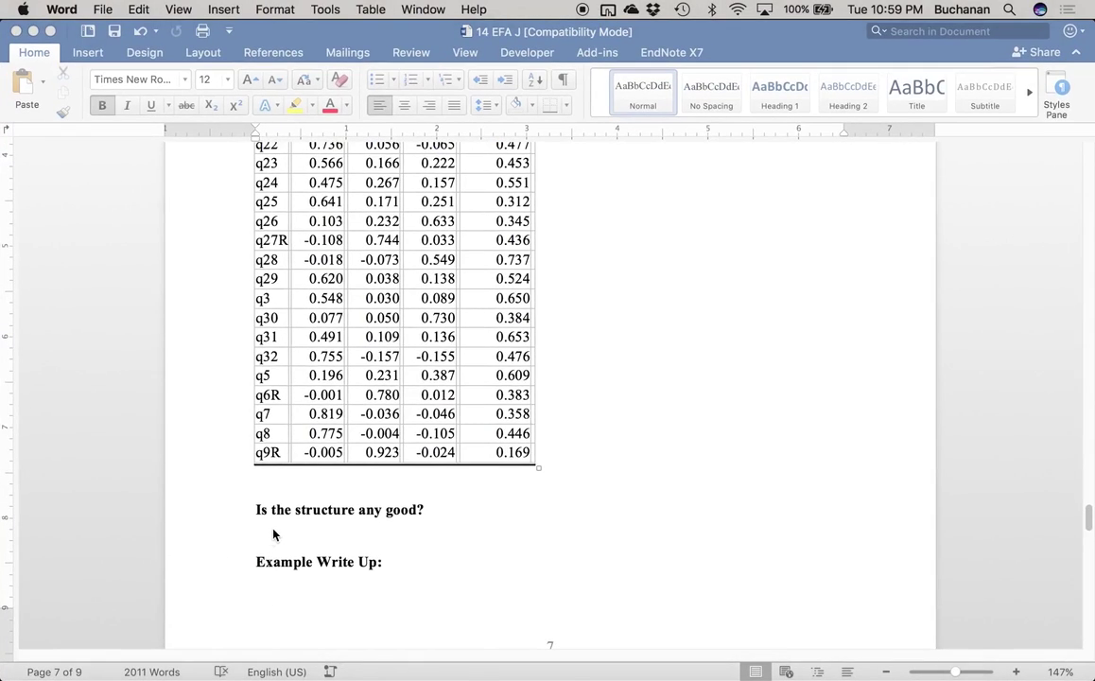
click(279, 534)
text(E)
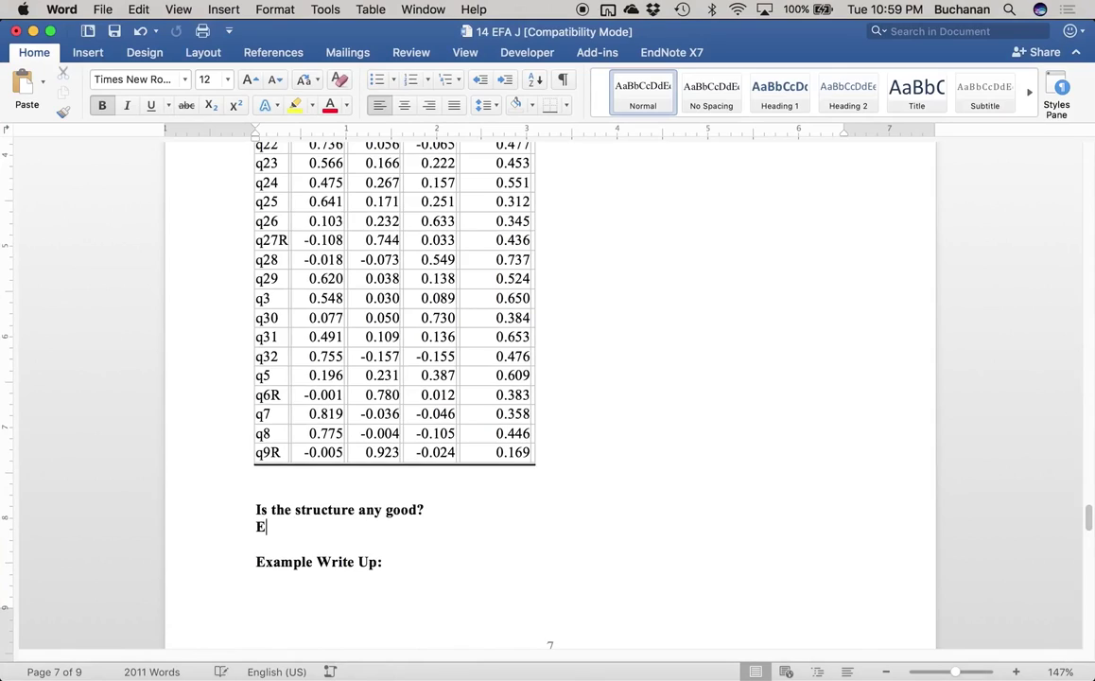
text(h? RMSE)
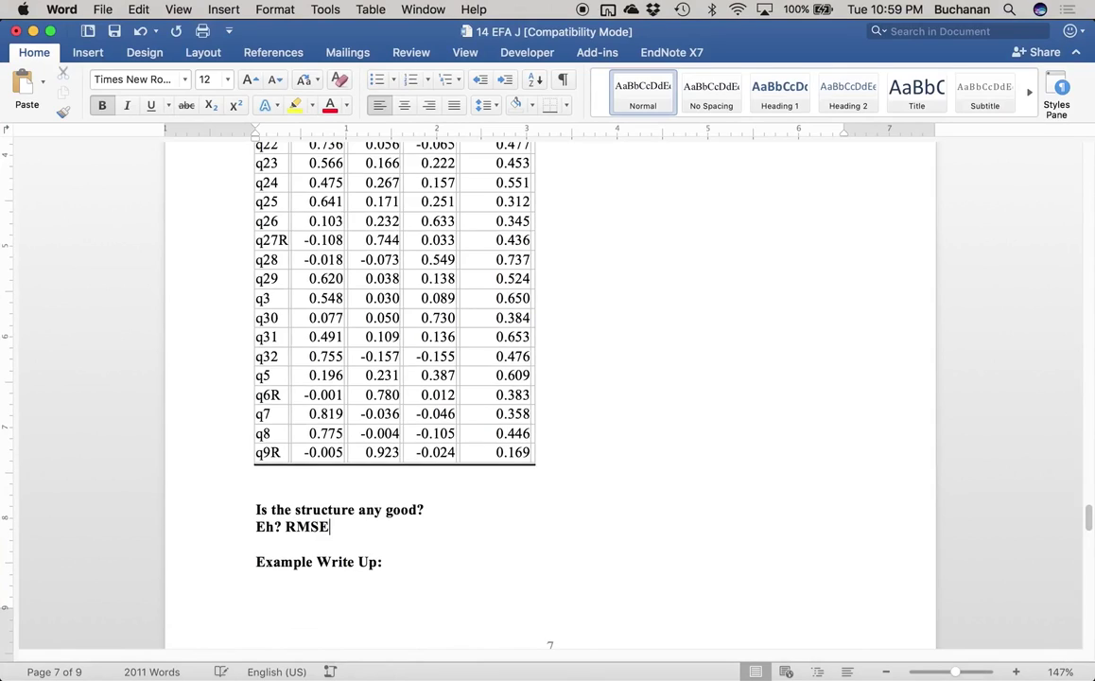
text(A = says it's ok)
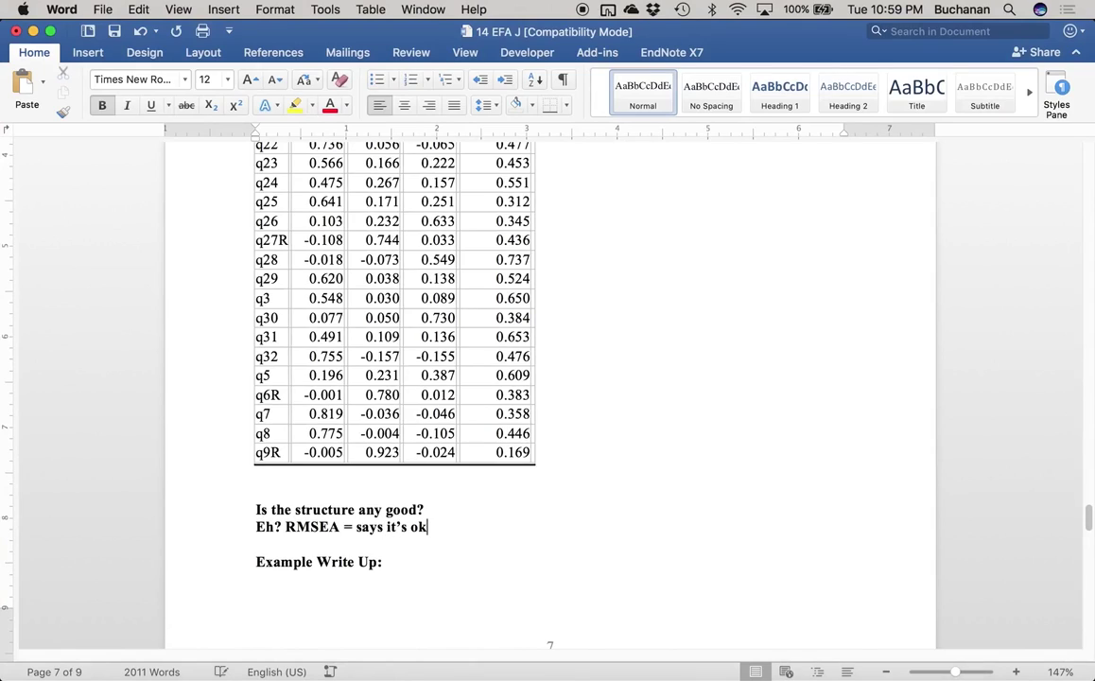
Step: Add "TLI says not good" on a new line and remove the equals sign from the RMSEA line
key(Return)
text(TLI say)
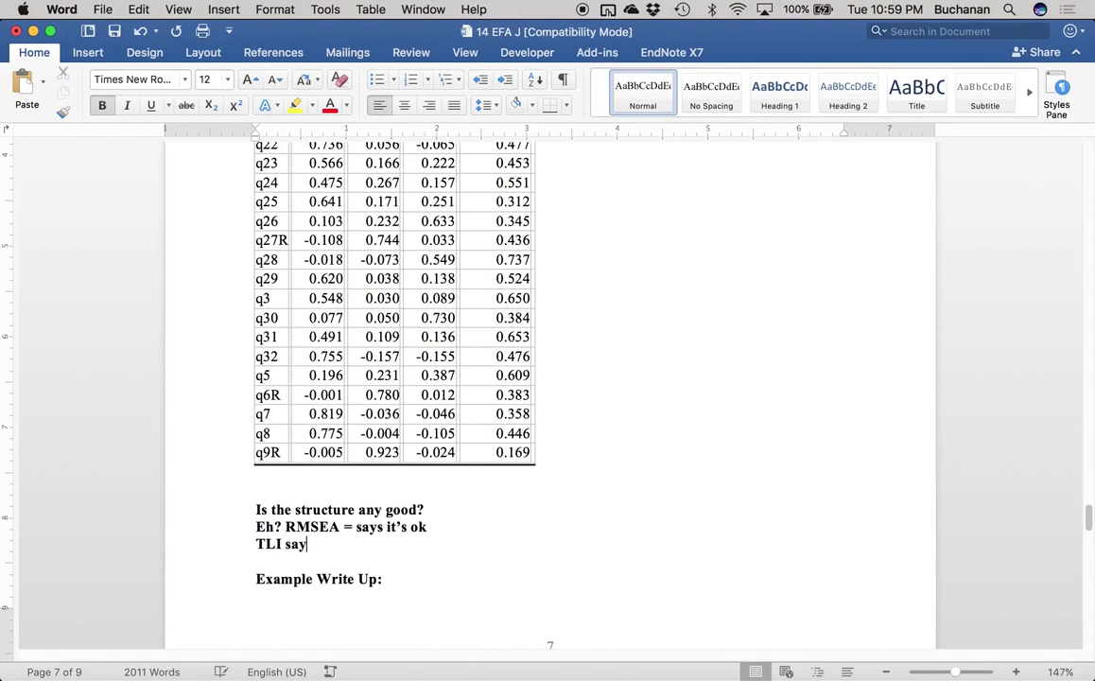
text(s not good)
click(345, 527)
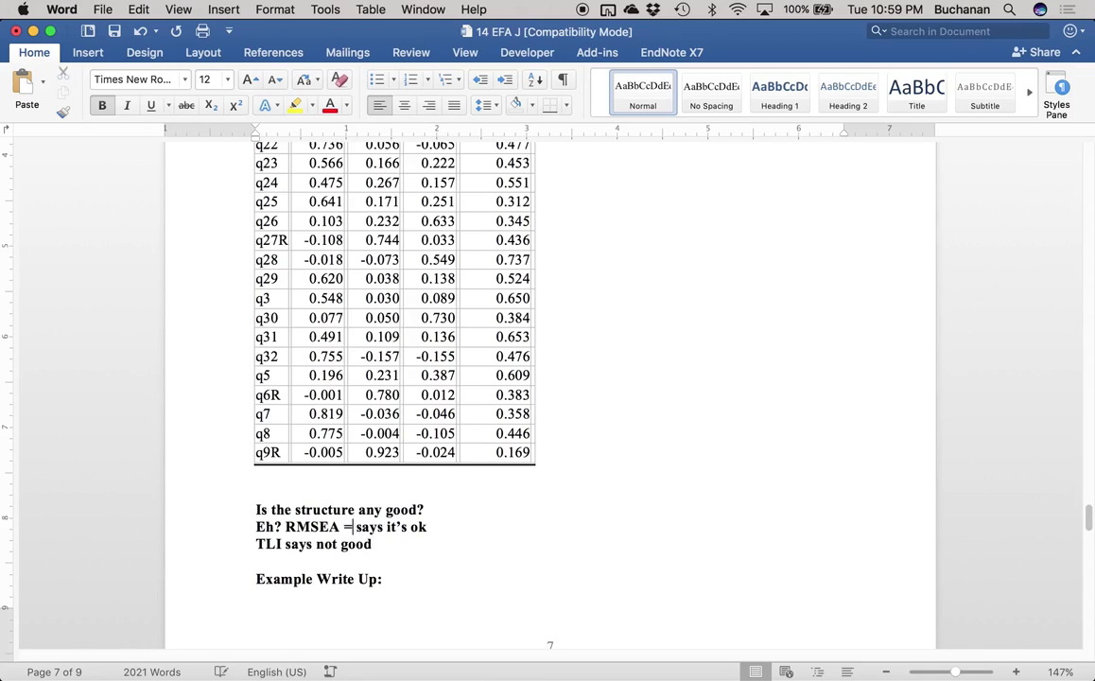
key(BackSpace)
key(BackSpace)
Step: Add a "Reliability" heading after a blank line below the TLI note, and switch to the PowerPoint slide "3. Adequate solution"
click(389, 547)
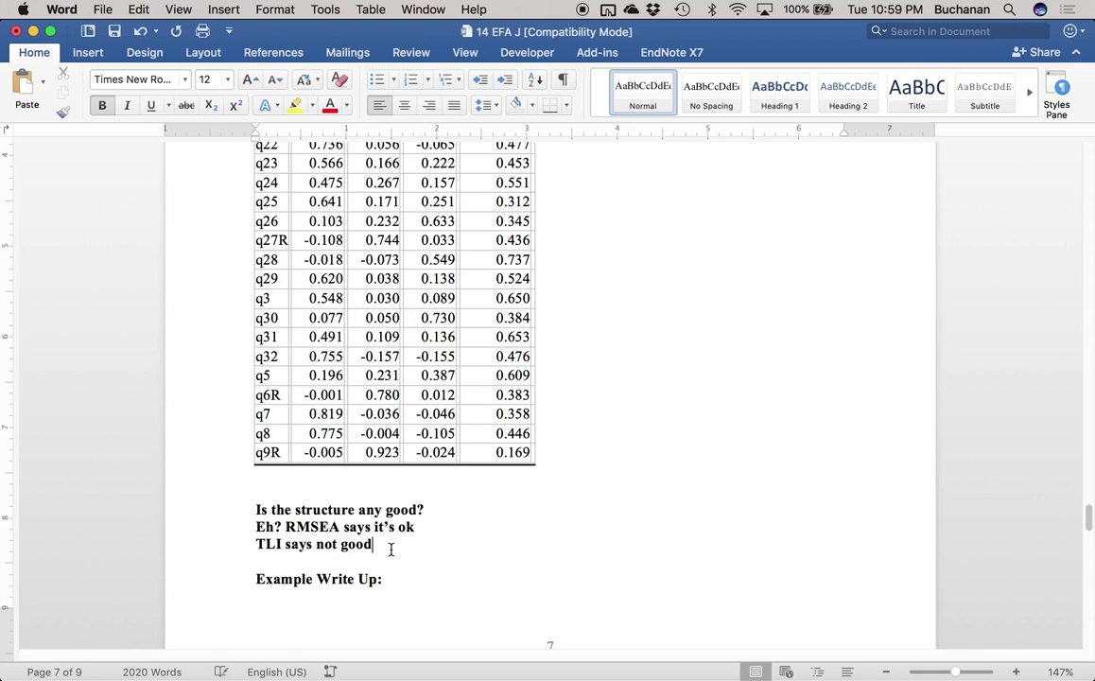
key(Return)
key(Return)
text(RE)
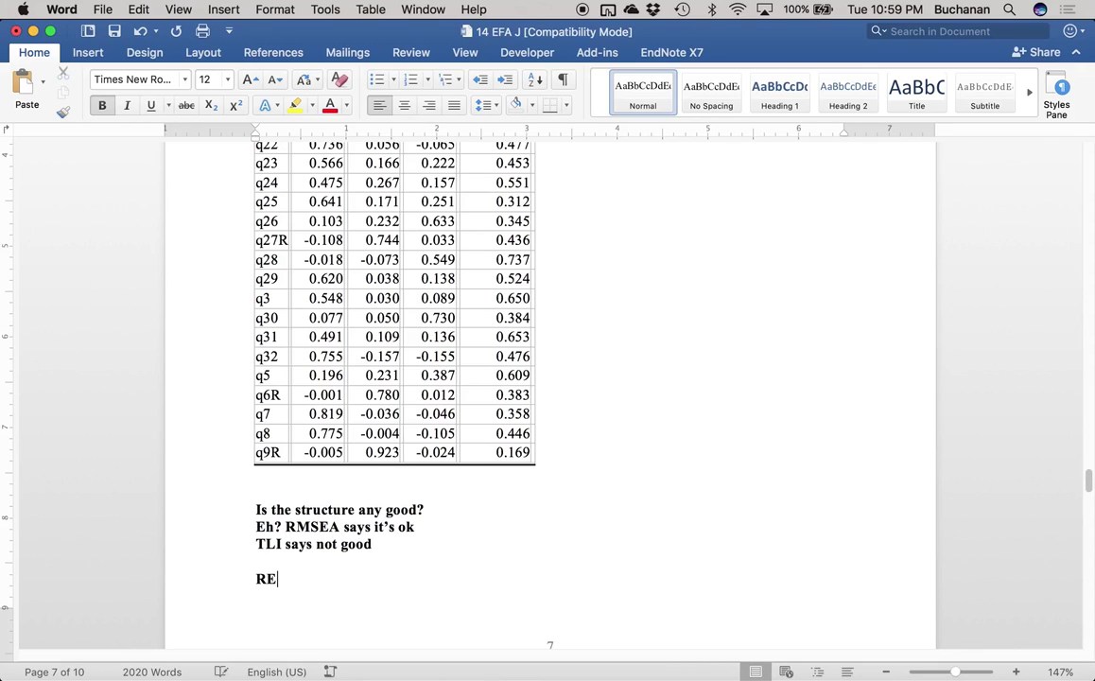
text(liability)
key(Return)
key(ctrl+Up)
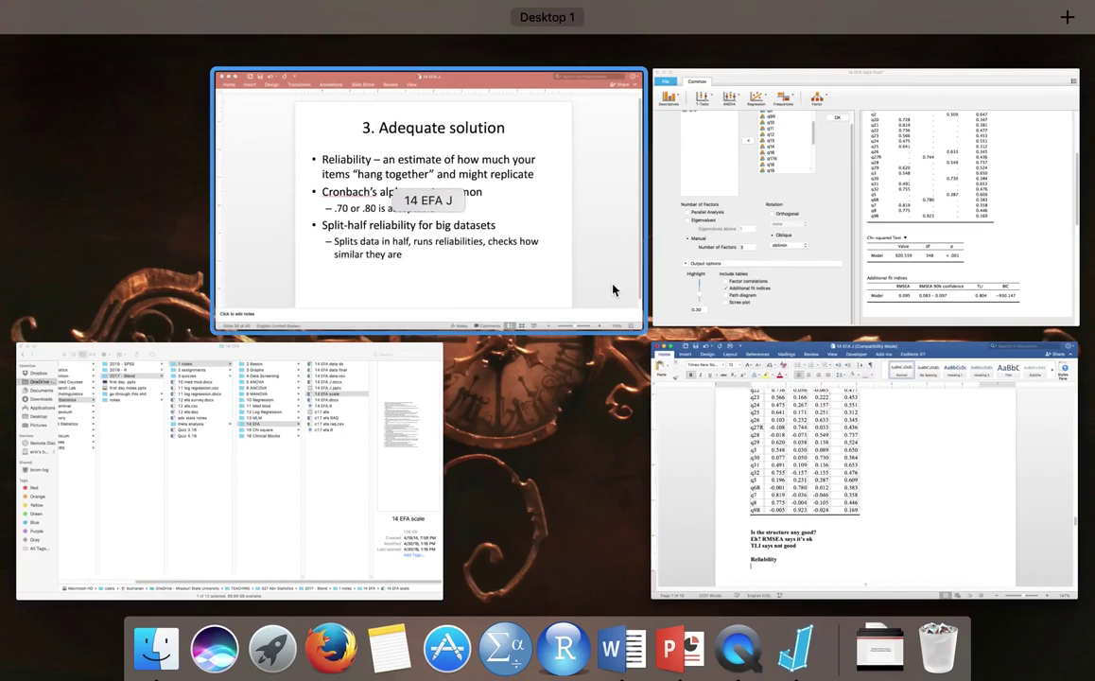
click(559, 277)
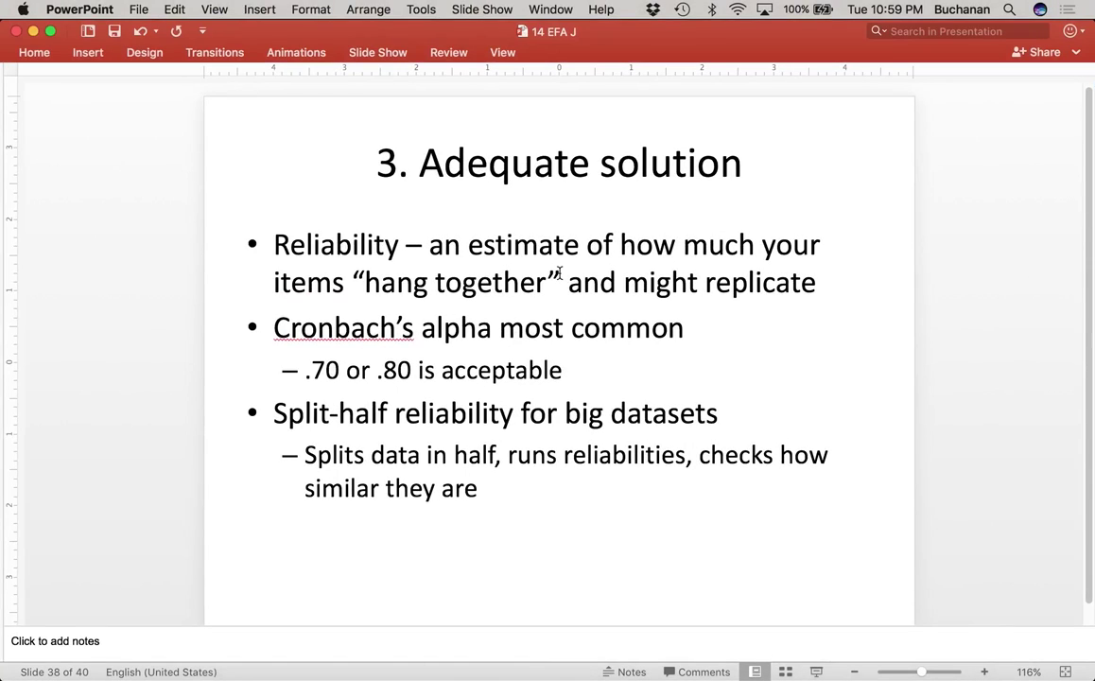
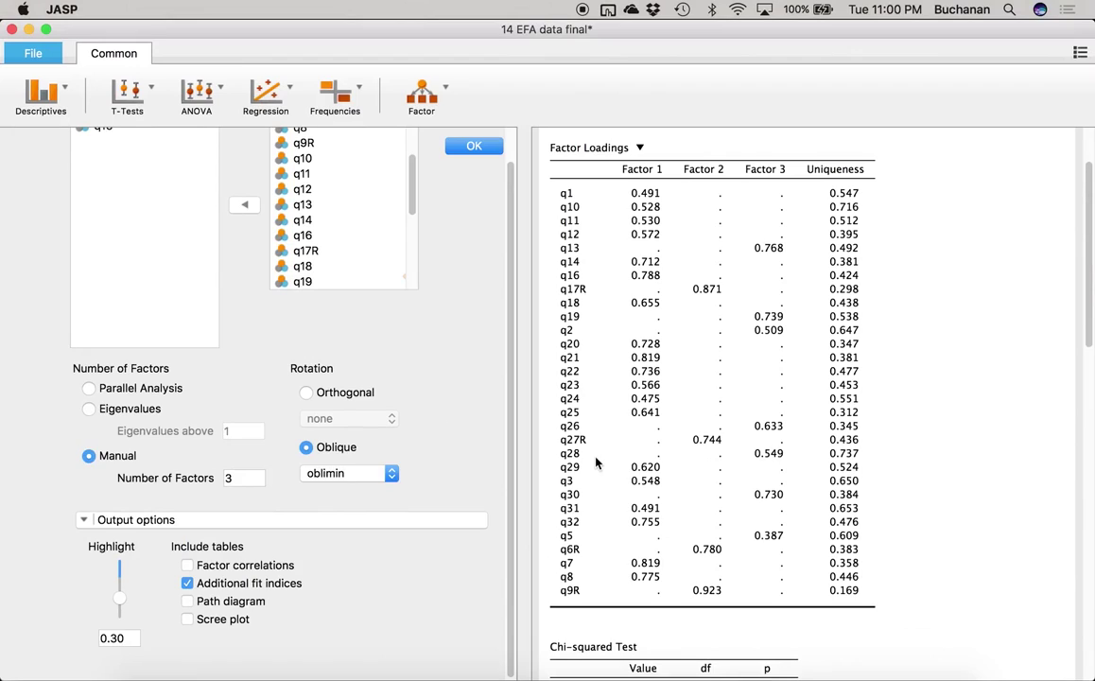
Step: Copy the filtered Factor Loadings table from JASP and paste it below the Reliability heading in the Word document
click(633, 148)
click(600, 166)
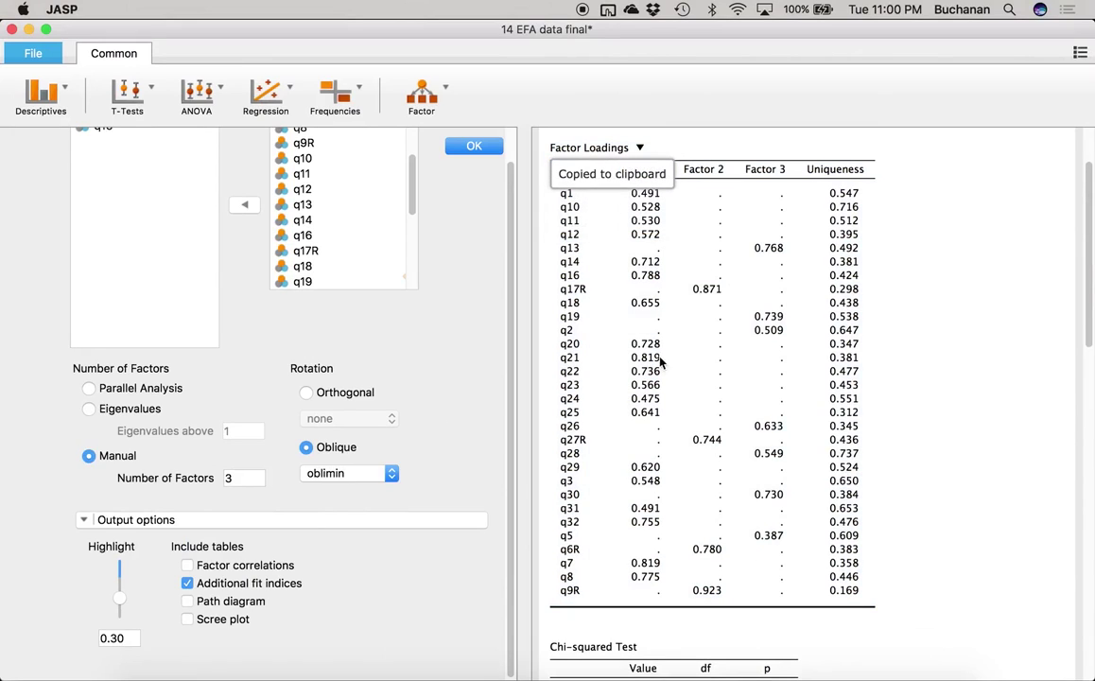
key(ctrl+Up)
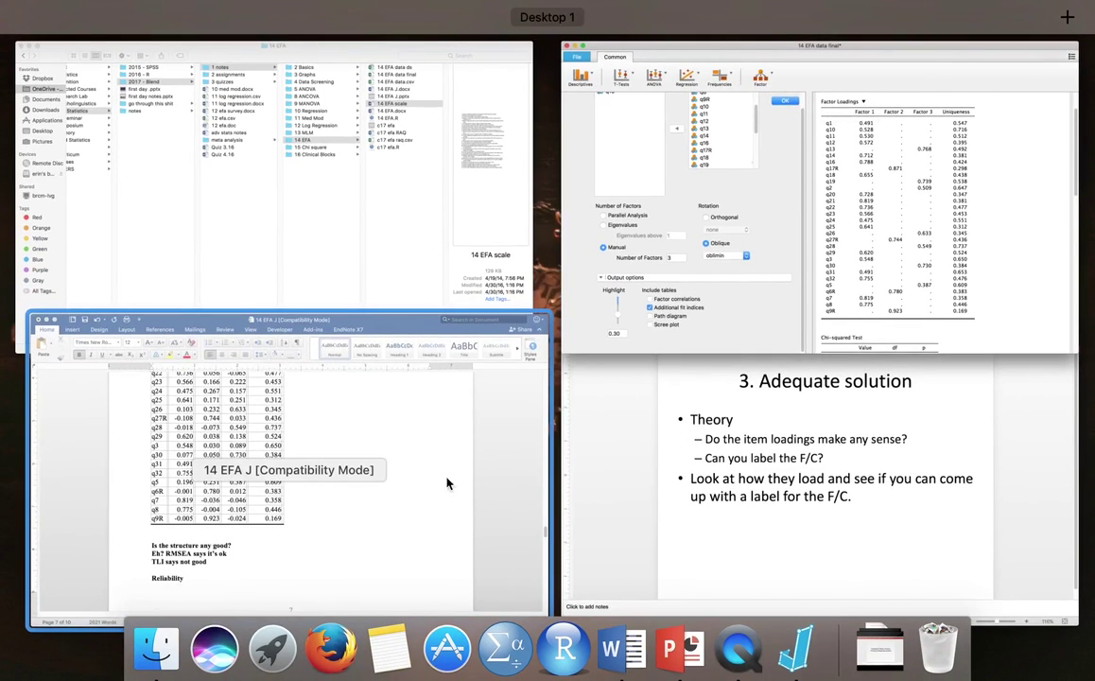
click(347, 548)
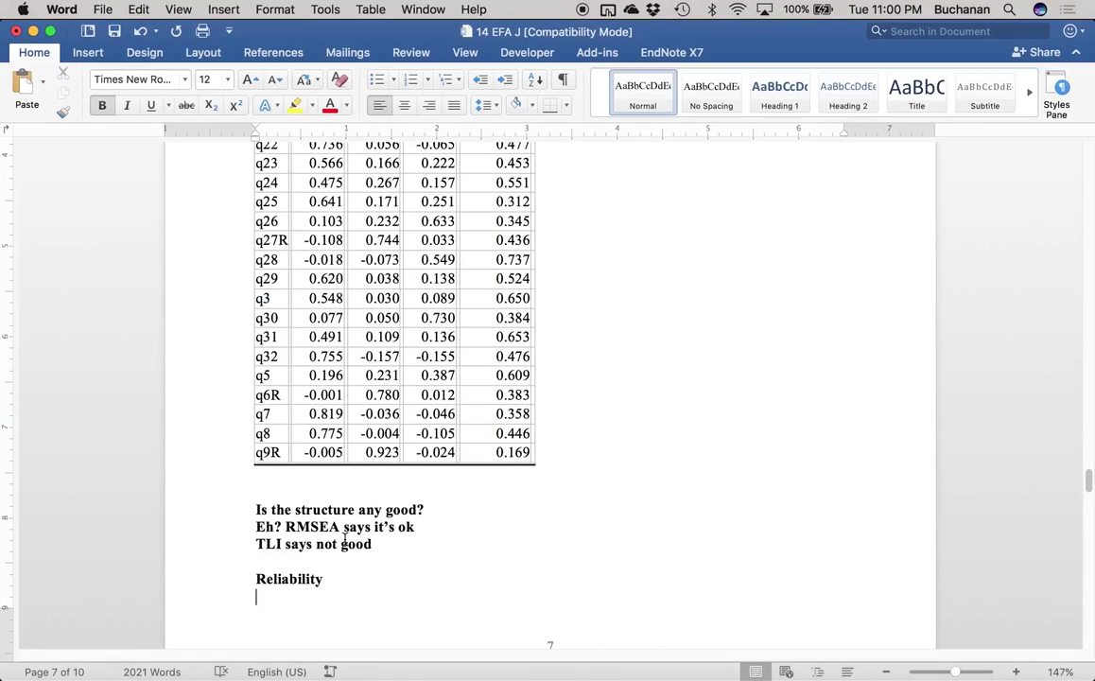
scroll(347, 547, down, 3)
scroll(550, 392, down, 1)
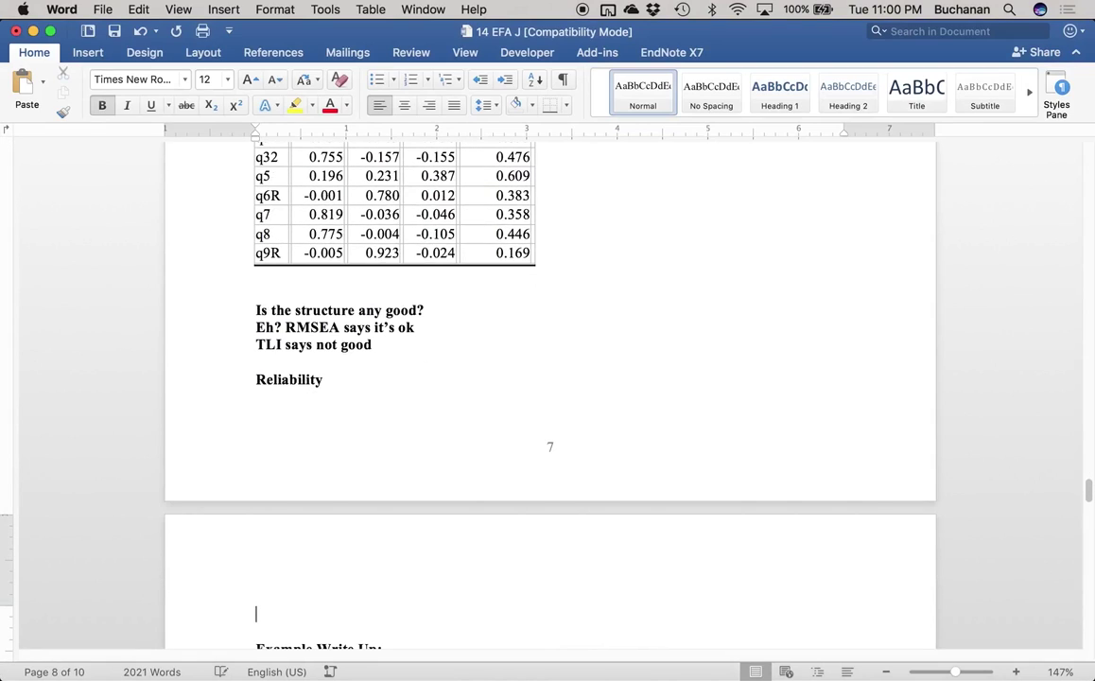
key(super+v)
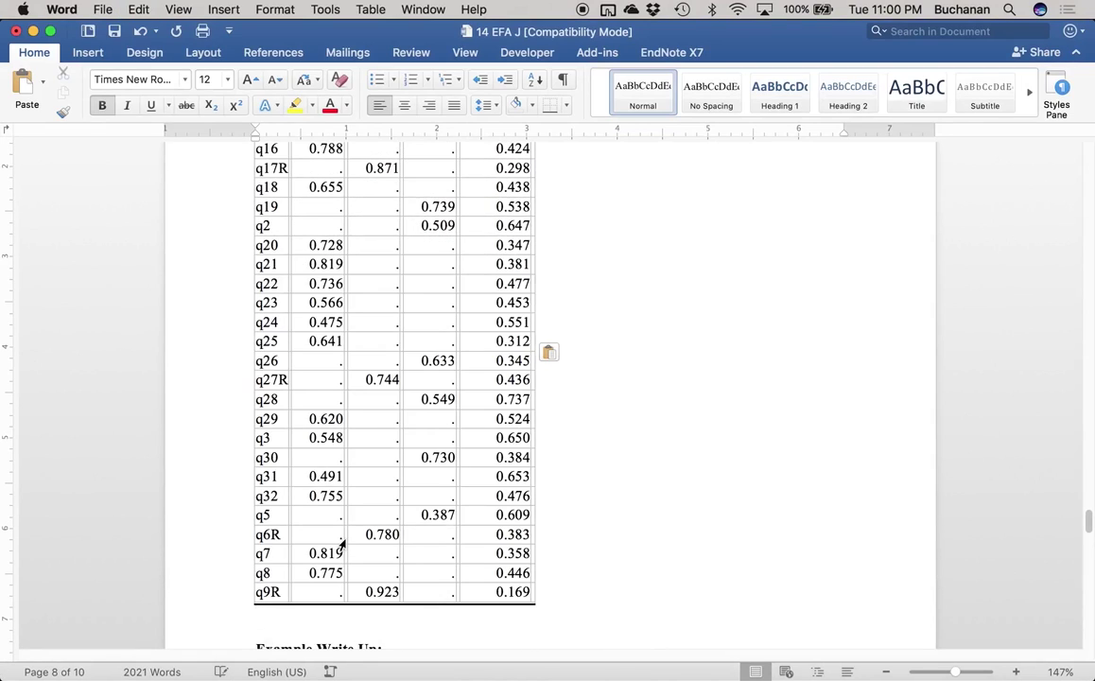
Step: Start a line below the pasted Factor Loadings table listing the first Factor 1 items: "1, 10, 11, 12,"
scroll(416, 566, up, 4)
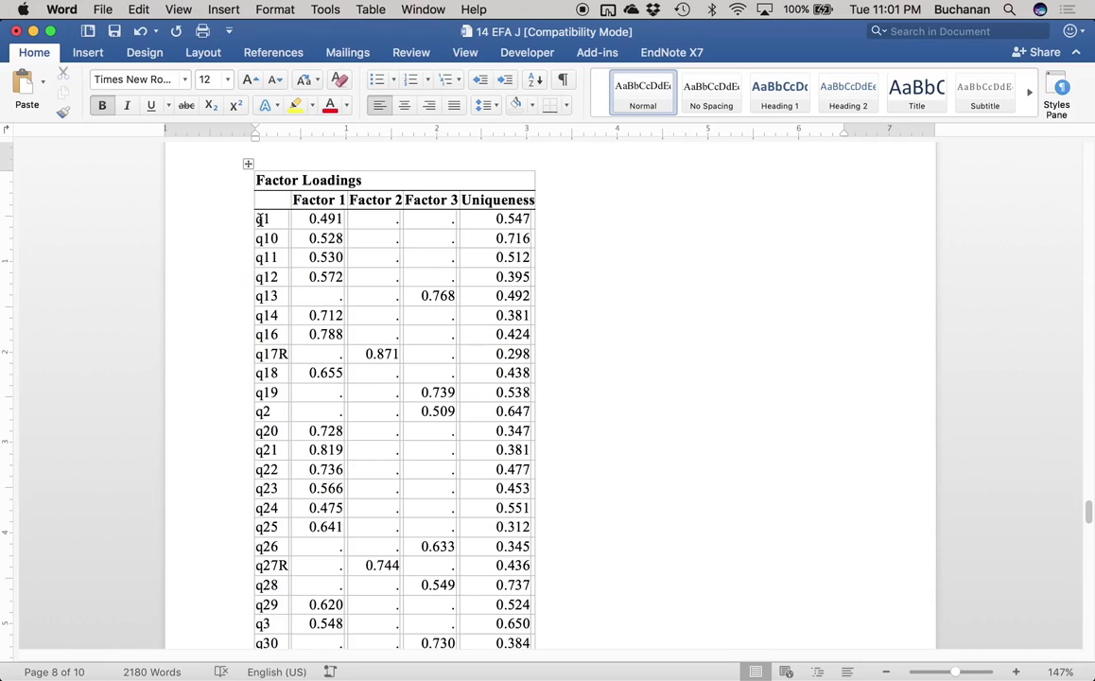
drag(260, 216, 271, 275)
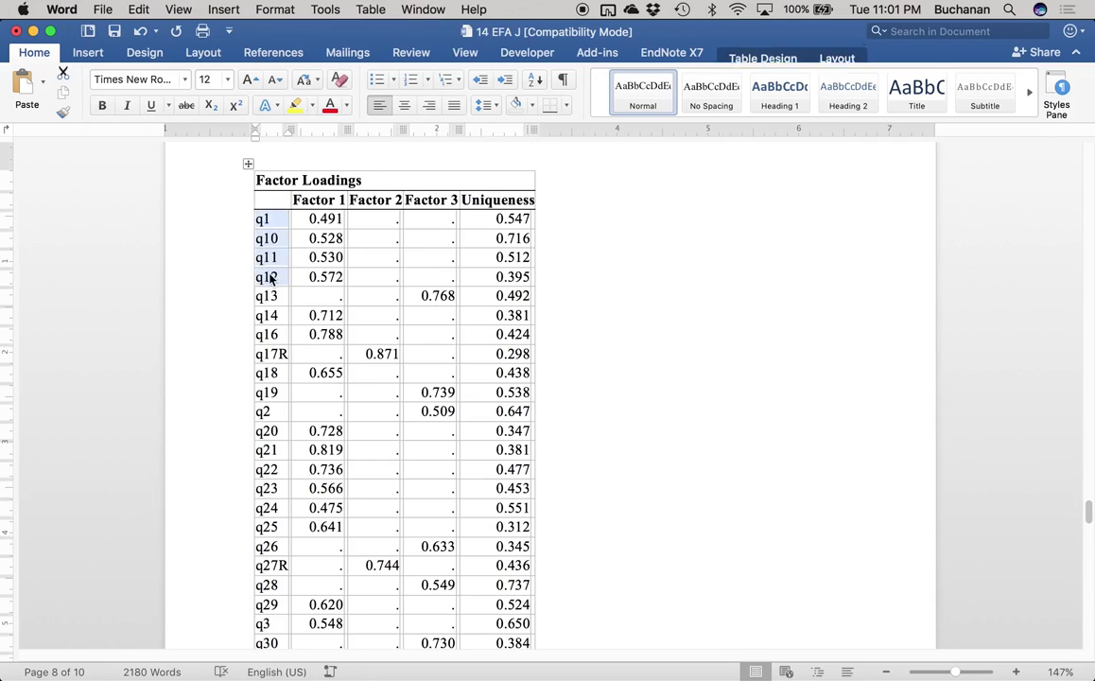
scroll(308, 332, down, 3)
scroll(309, 332, down, 5)
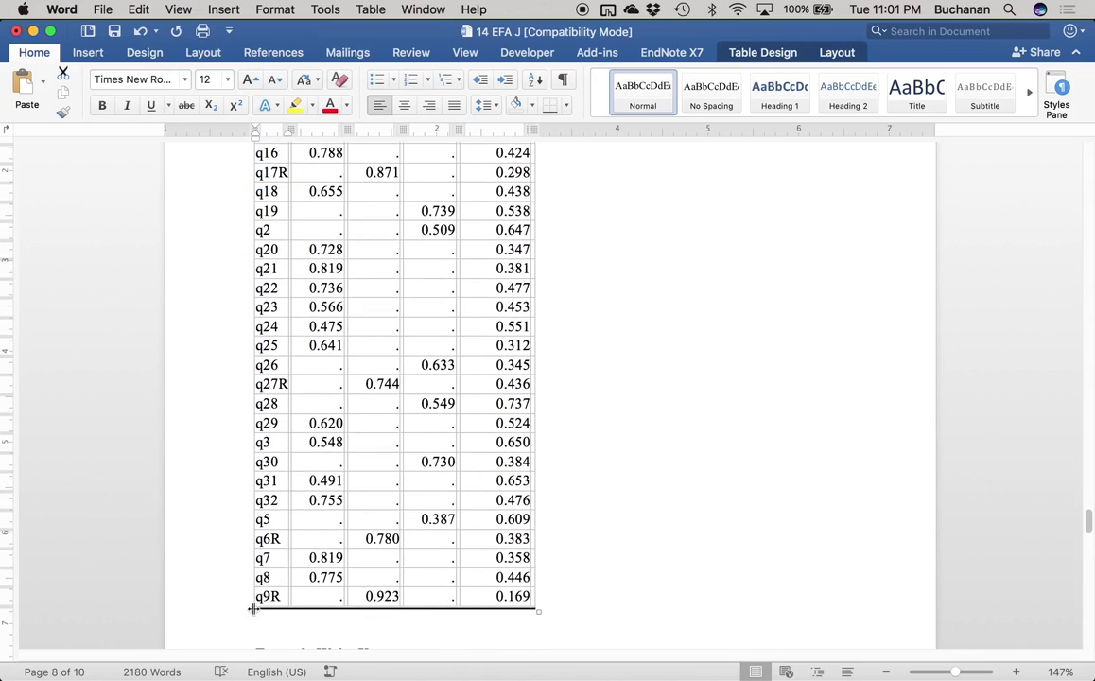
click(264, 635)
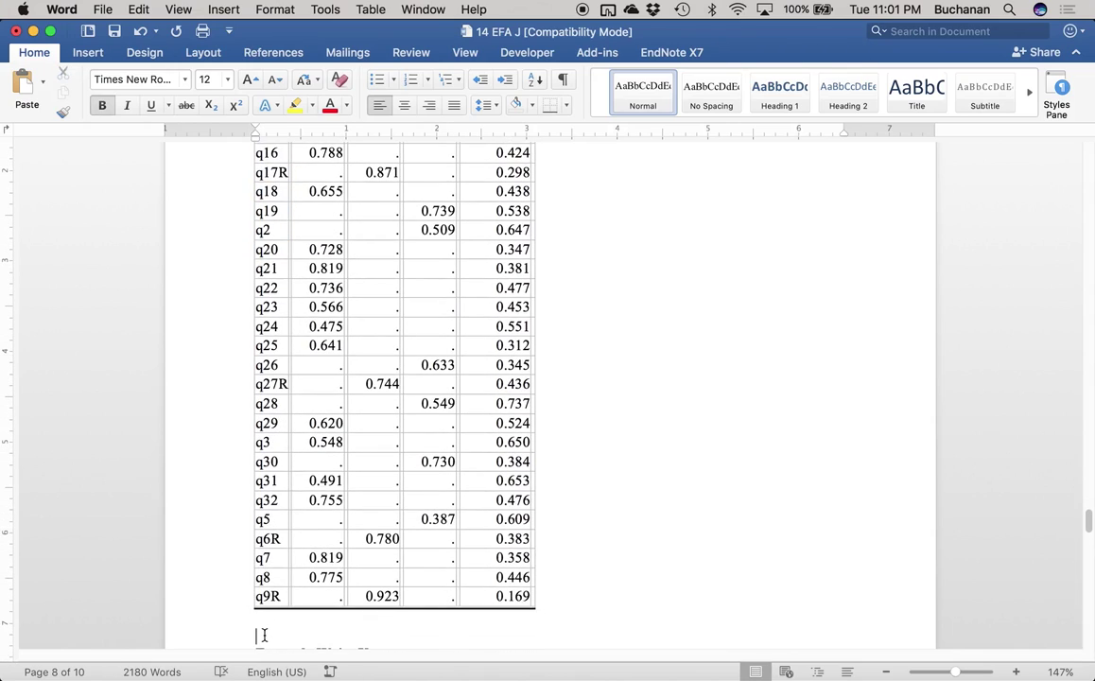
text(1,)
scroll(264, 635, up, 3)
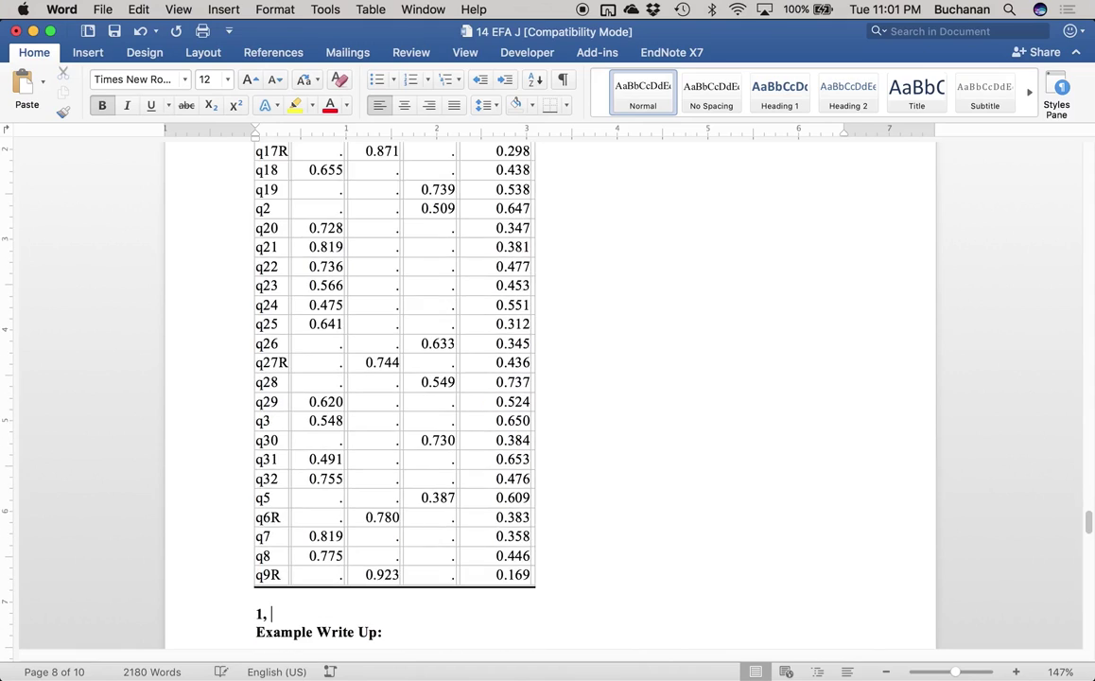
scroll(264, 635, up, 8)
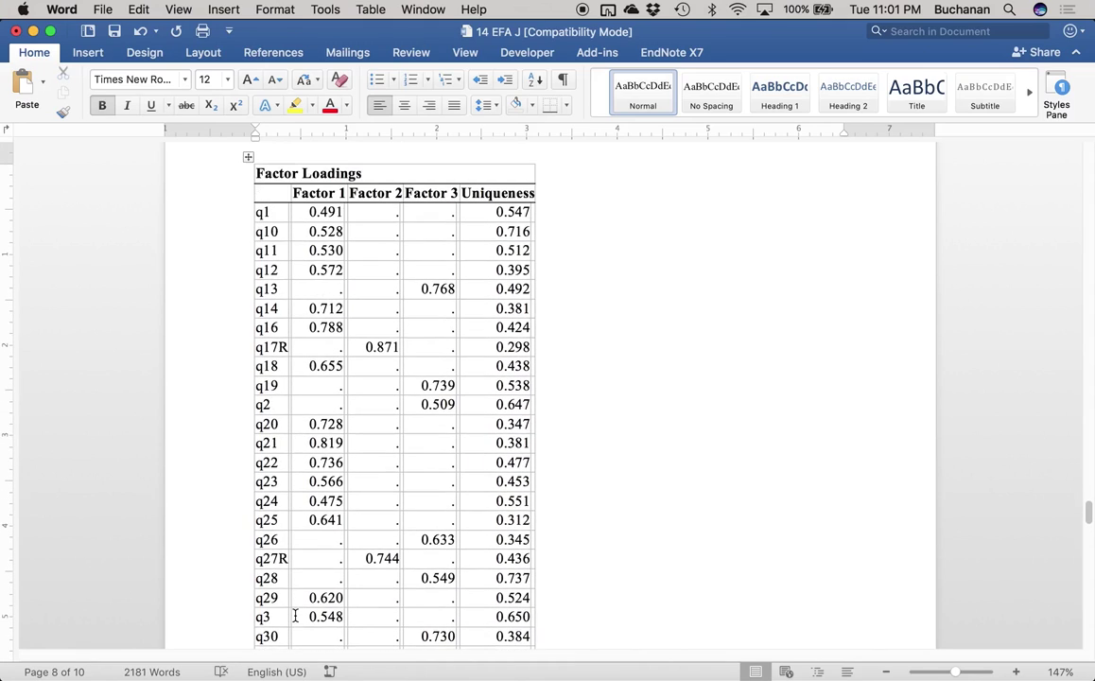
text(1, 1)
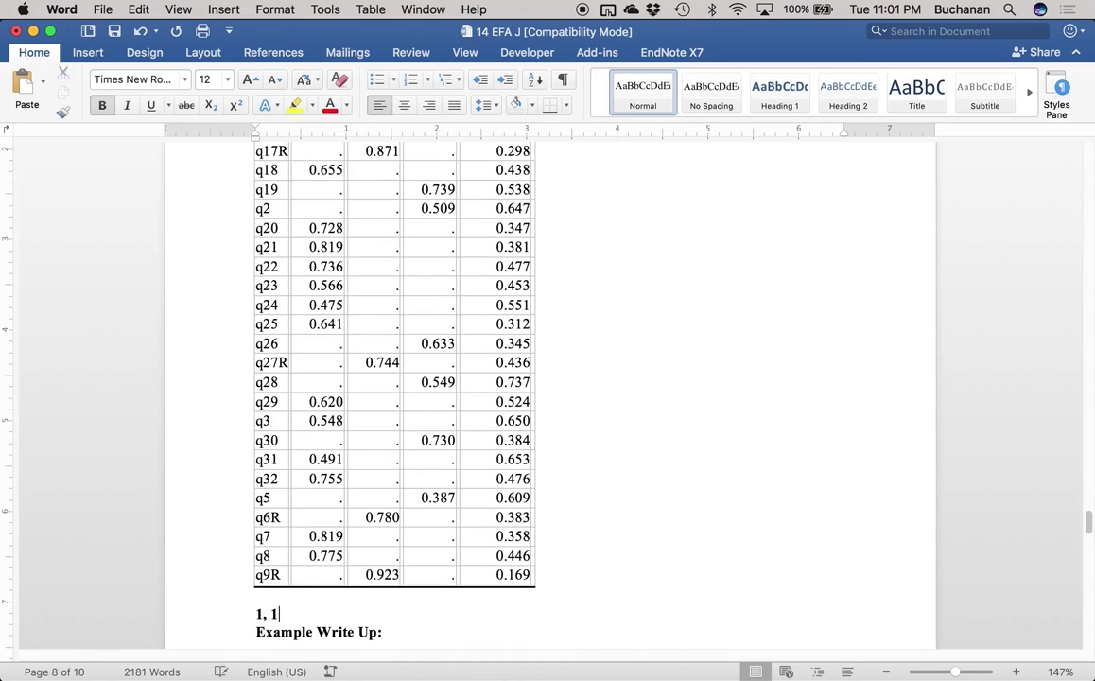
text(0, 11, 12,)
Step: Extend the Factor 1 item list on the same line with "14, 16, 18, 20, 21, 22, 23, 24, 25" and leave a blank line below
key(Return)
key(Return)
scroll(312, 520, up, 10)
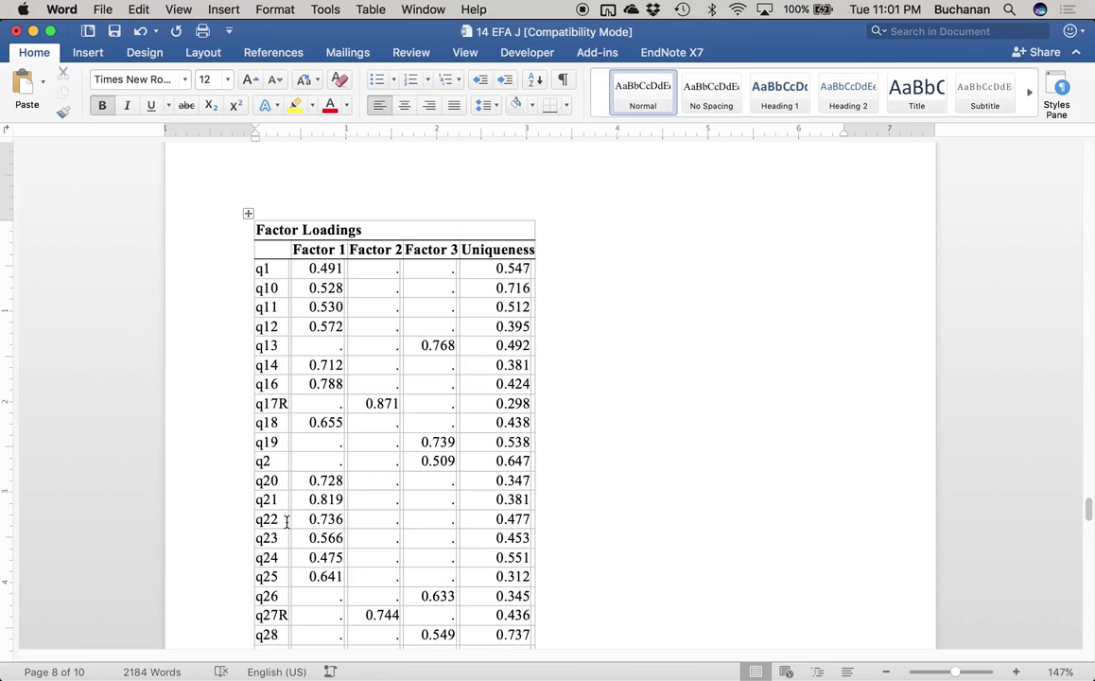
scroll(284, 572, down, 13)
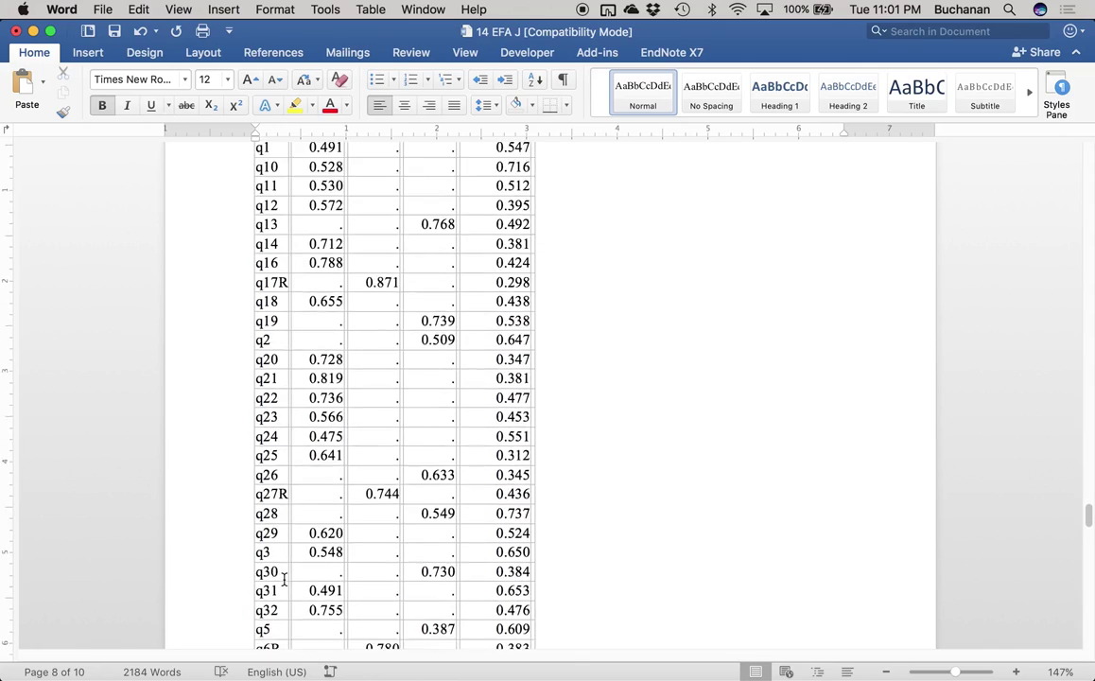
text(14)
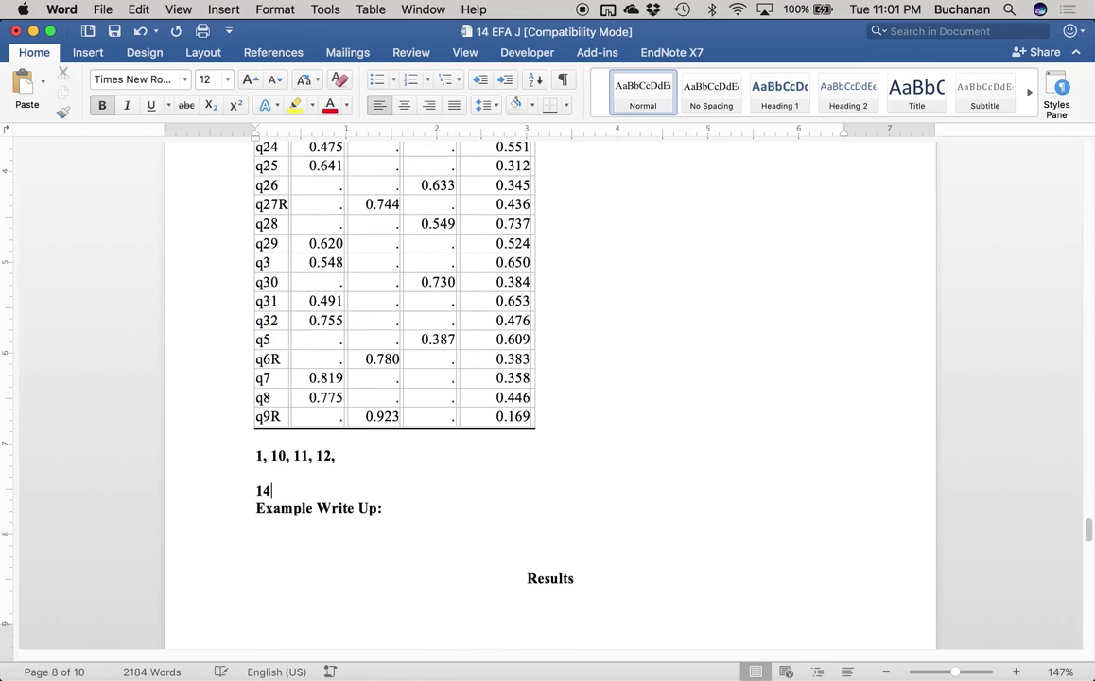
text(, 16, 18, 20, 21, 22)
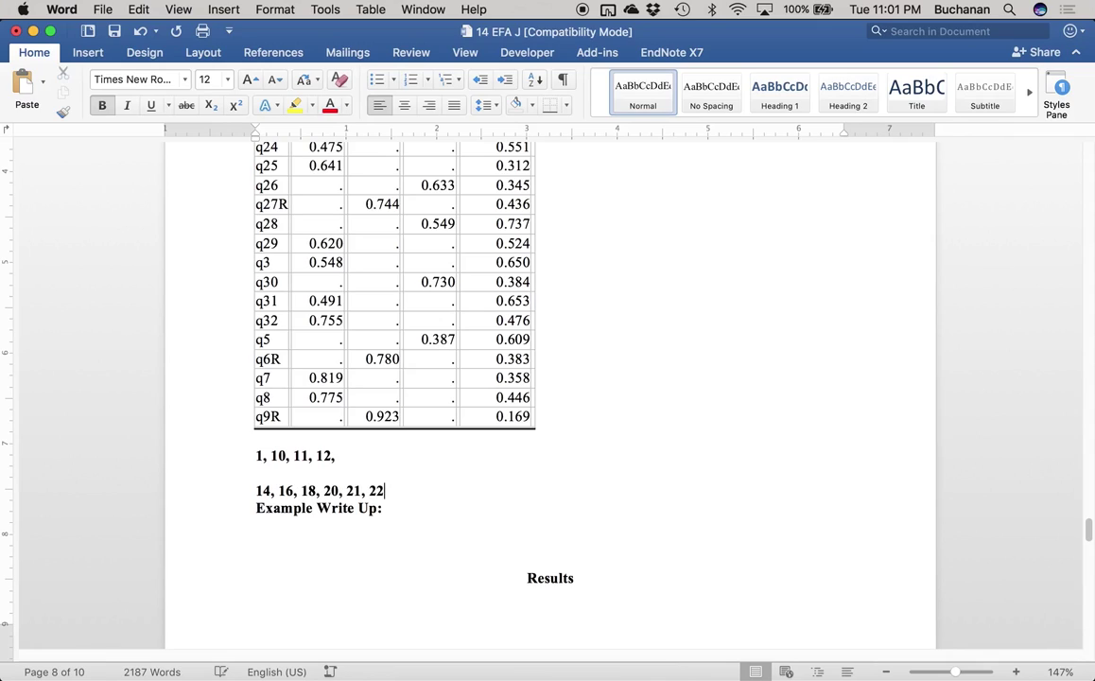
text(, 23, 24, 25)
key(super+Left)
key(BackSpace)
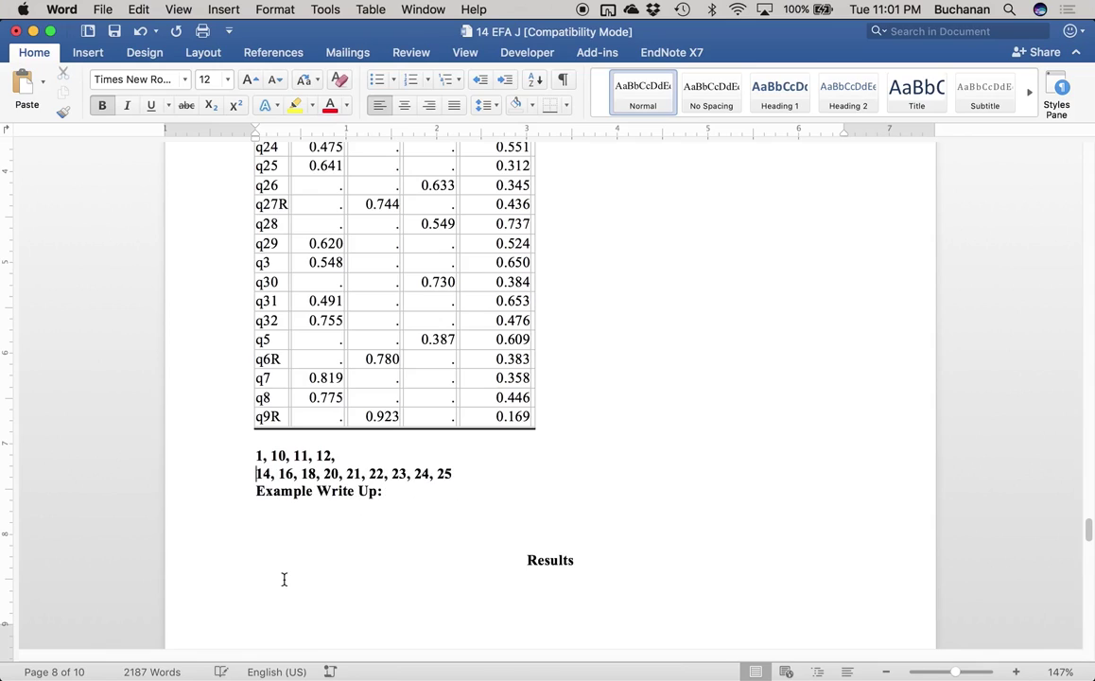
key(BackSpace)
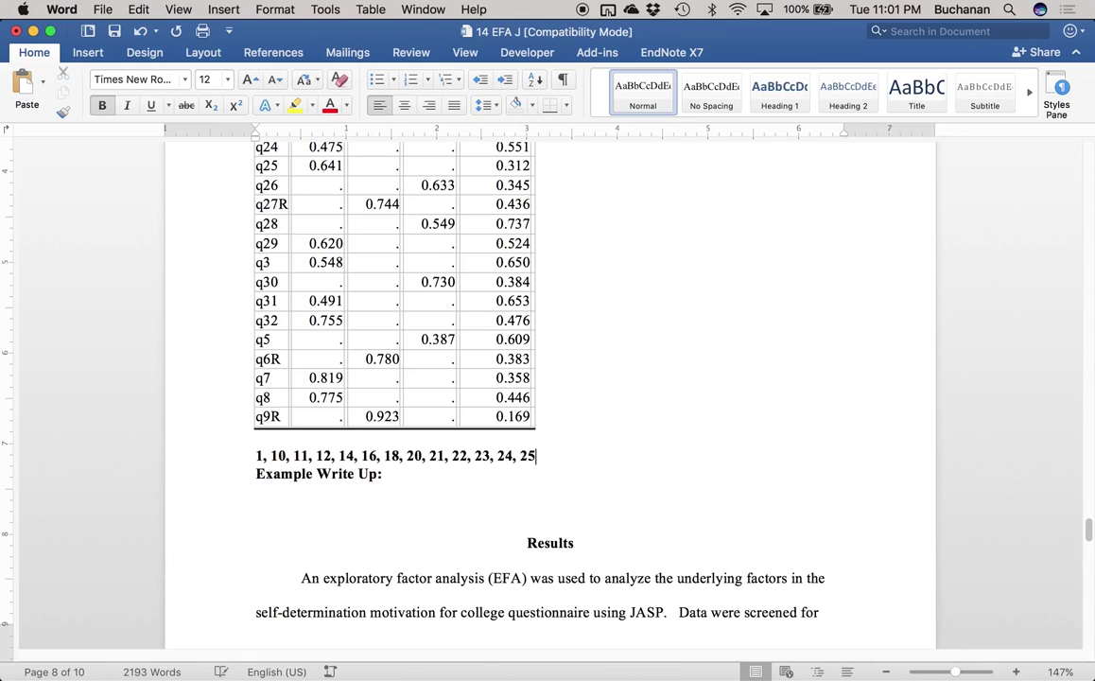
key(Return)
Step: Add item 29 to the end of the Factor 1 list and insert item 3 after item 1
click(532, 457)
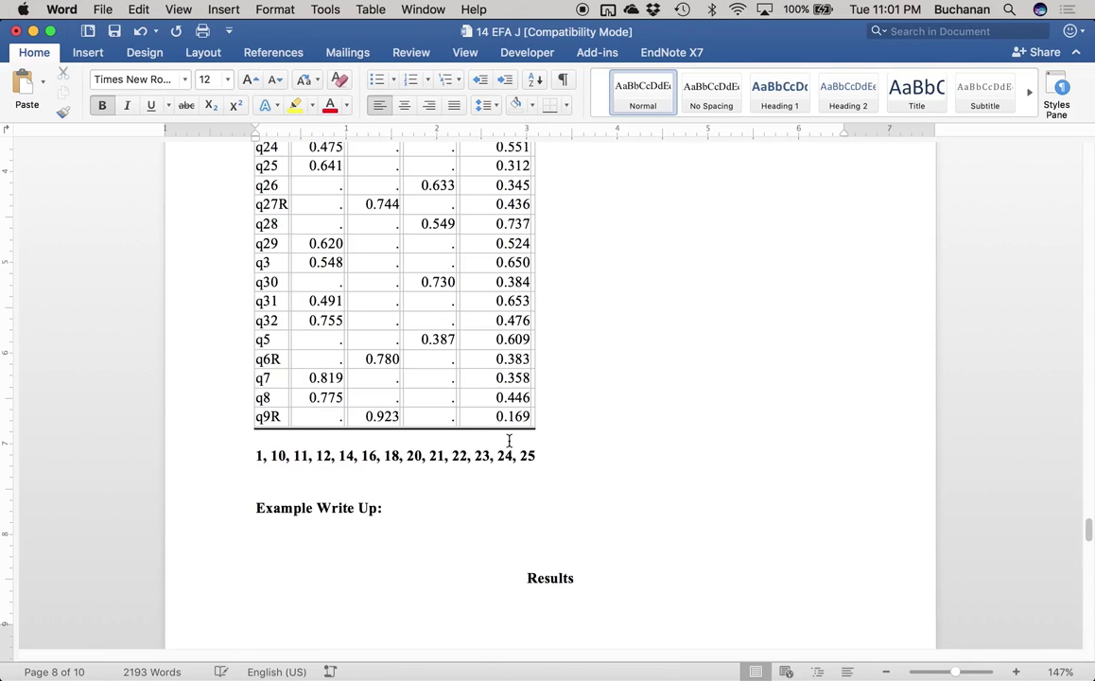
scroll(509, 441, up, 3)
scroll(360, 310, down, 2)
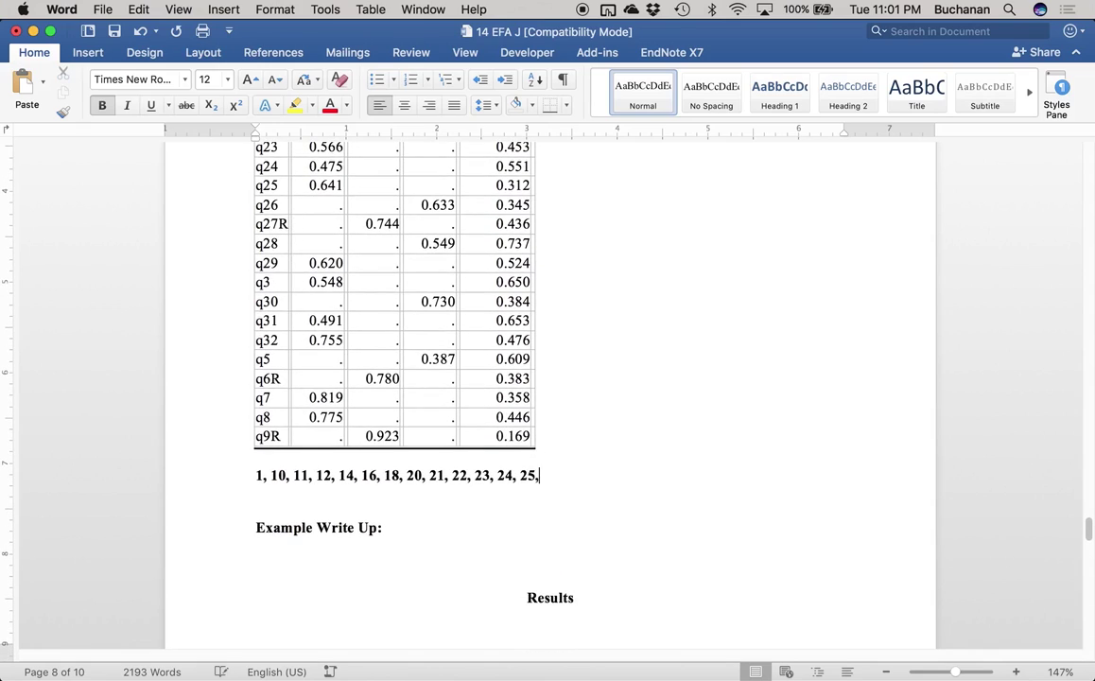
text(, 29)
text(3,)
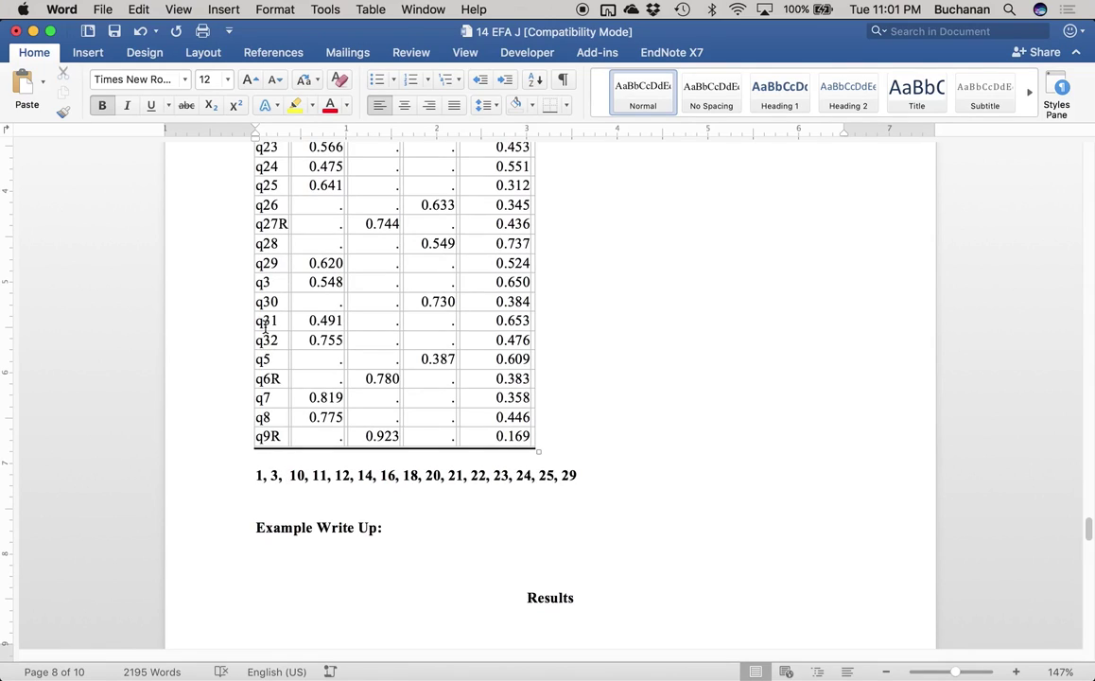
Step: Append items 31 and 32 to the Factor 1 list and insert items 7 and 8 after item 3
click(586, 479)
text(, 31, 32,)
click(287, 475)
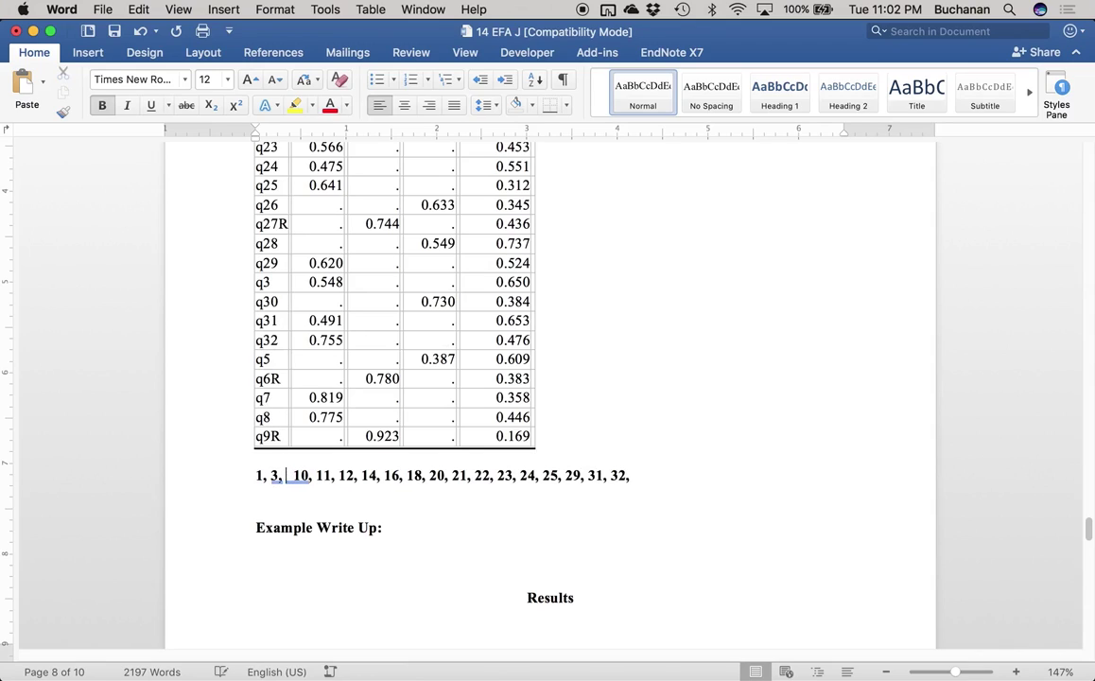
text(7,8)
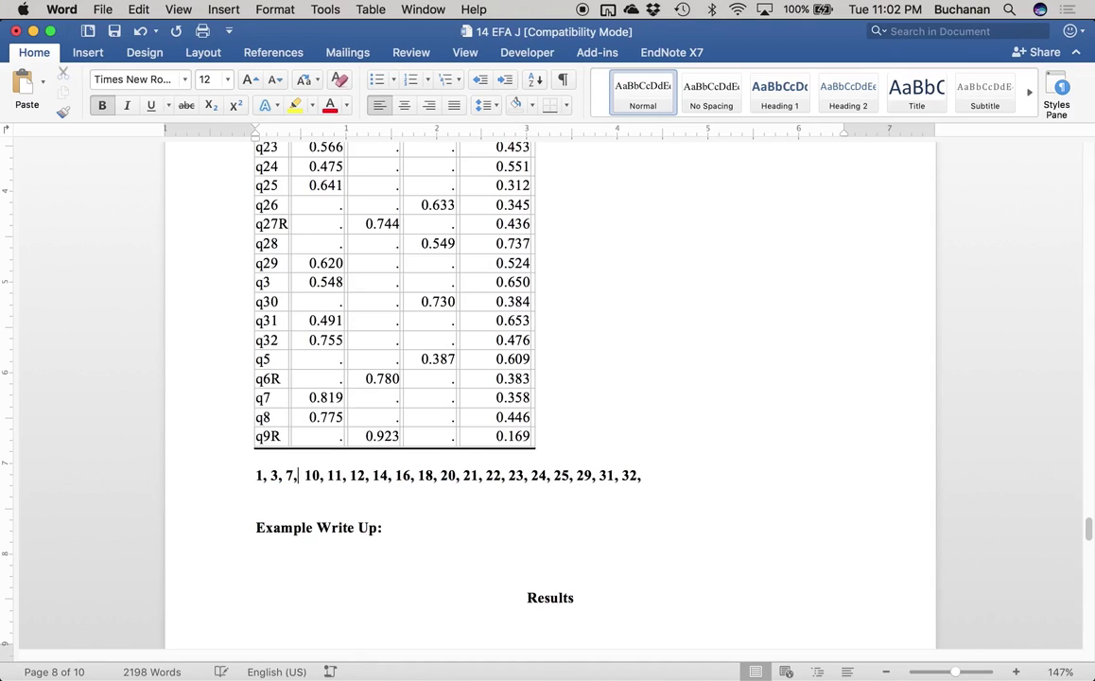
text(,)
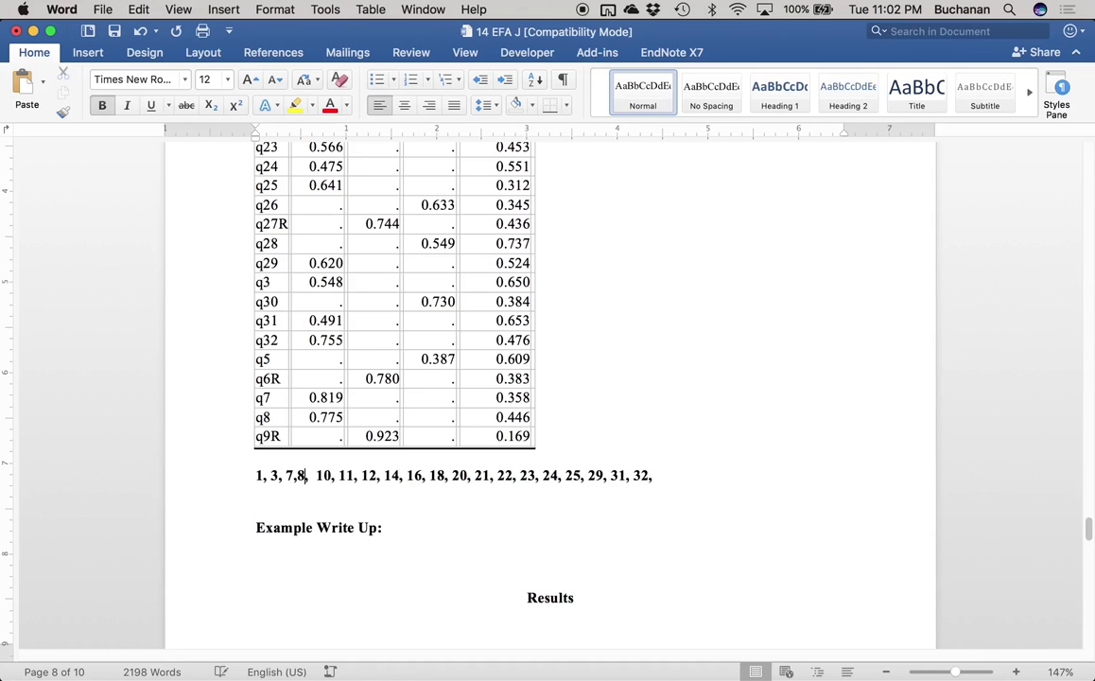
Step: Check the Factor 1 list against the table, remove its trailing comma, and list the Factor 2 items "6, 9, 17, 27" on a new line
scroll(297, 445, up, 6)
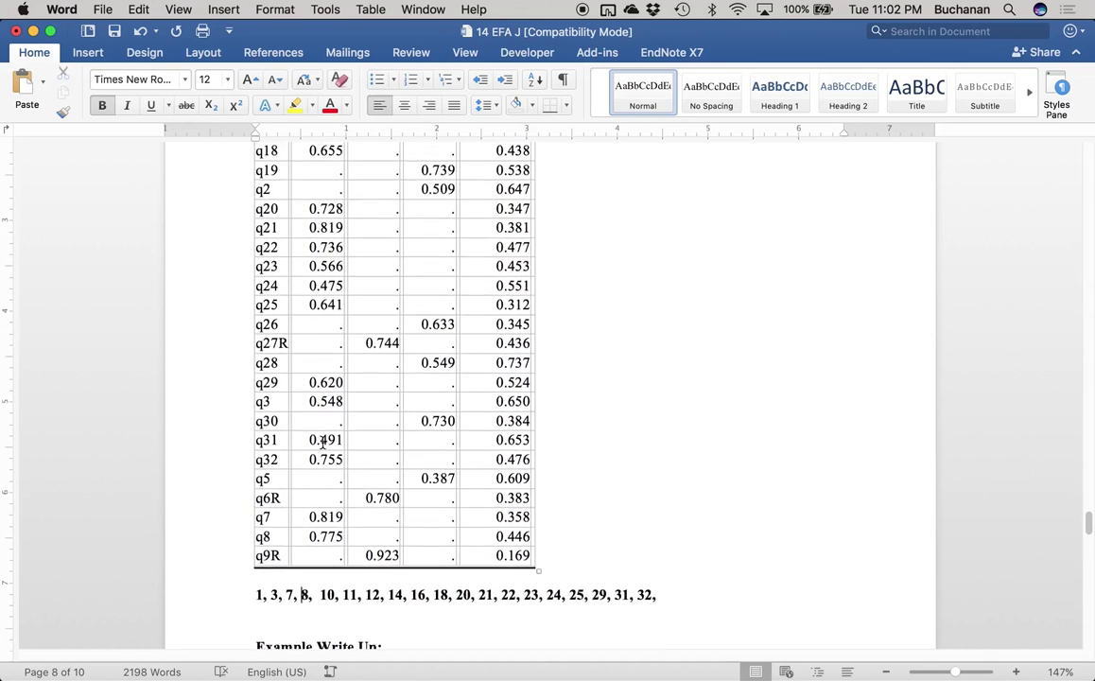
scroll(313, 479, up, 5)
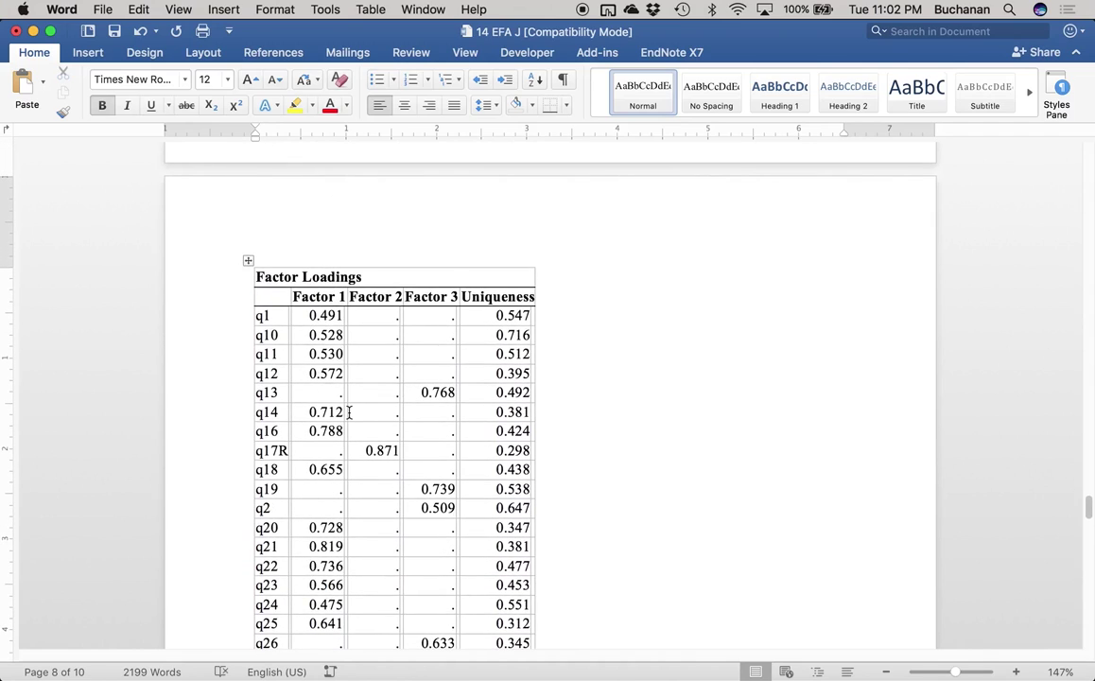
scroll(621, 347, down, 10)
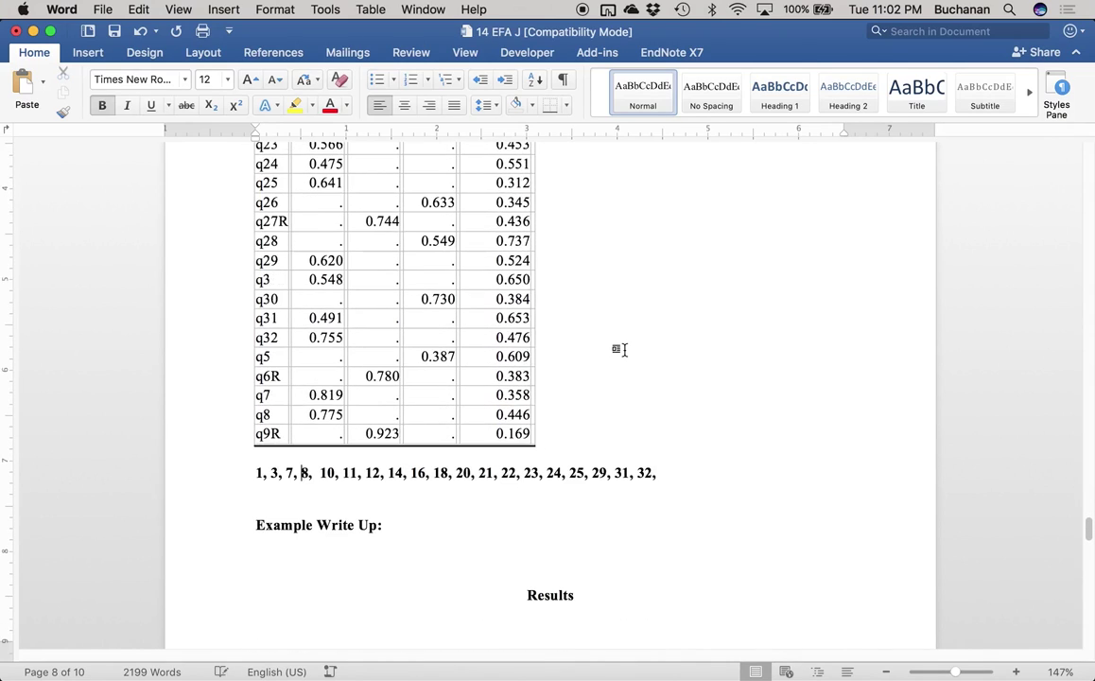
click(665, 472)
key(BackSpace)
key(Return)
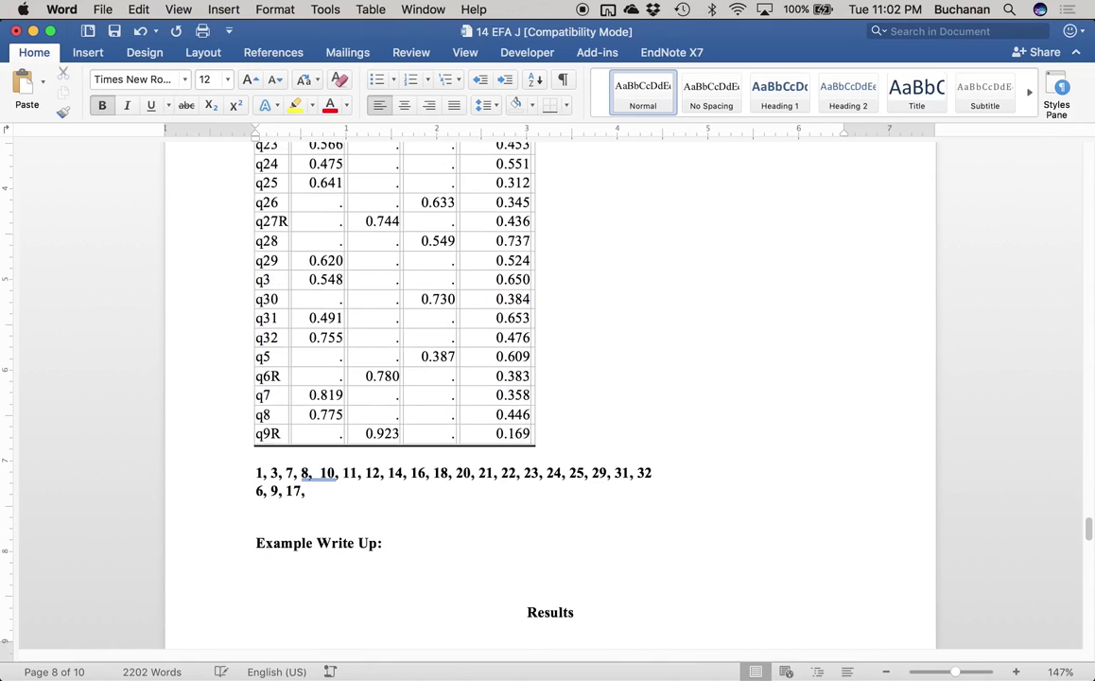
text(6, 9, 17, 27)
key(Return)
Step: Begin the Factor 3 item list on the line below the Factor 2 items with "2, 13, 19,"
scroll(745, 440, up, 10)
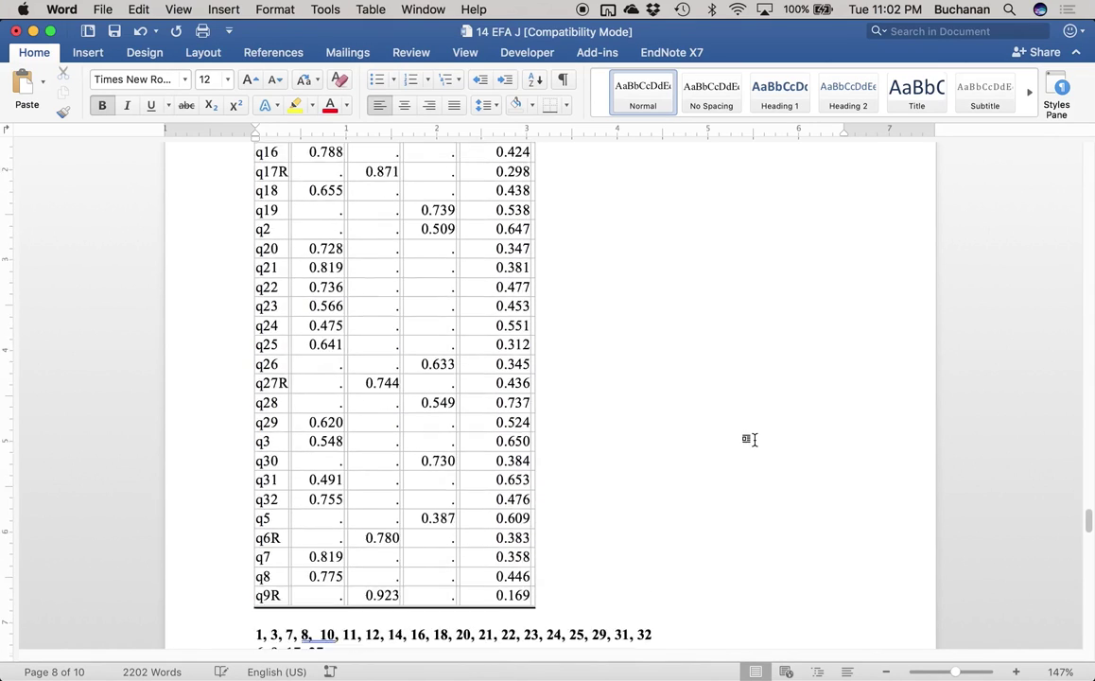
scroll(750, 440, up, 5)
scroll(749, 440, down, 2)
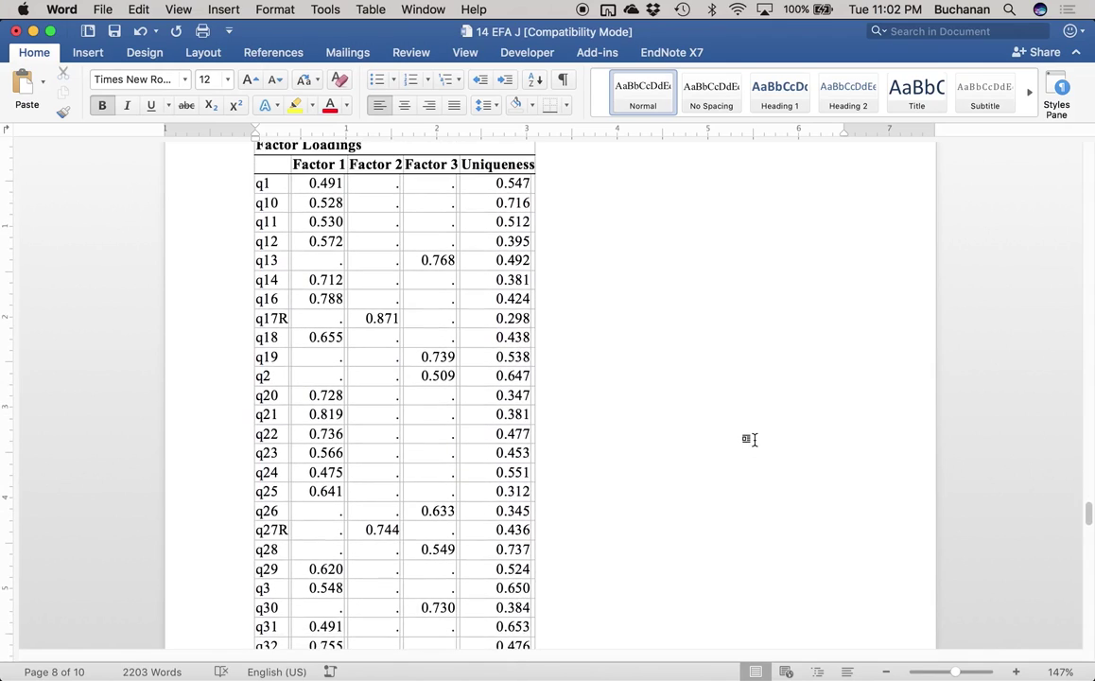
text(13,)
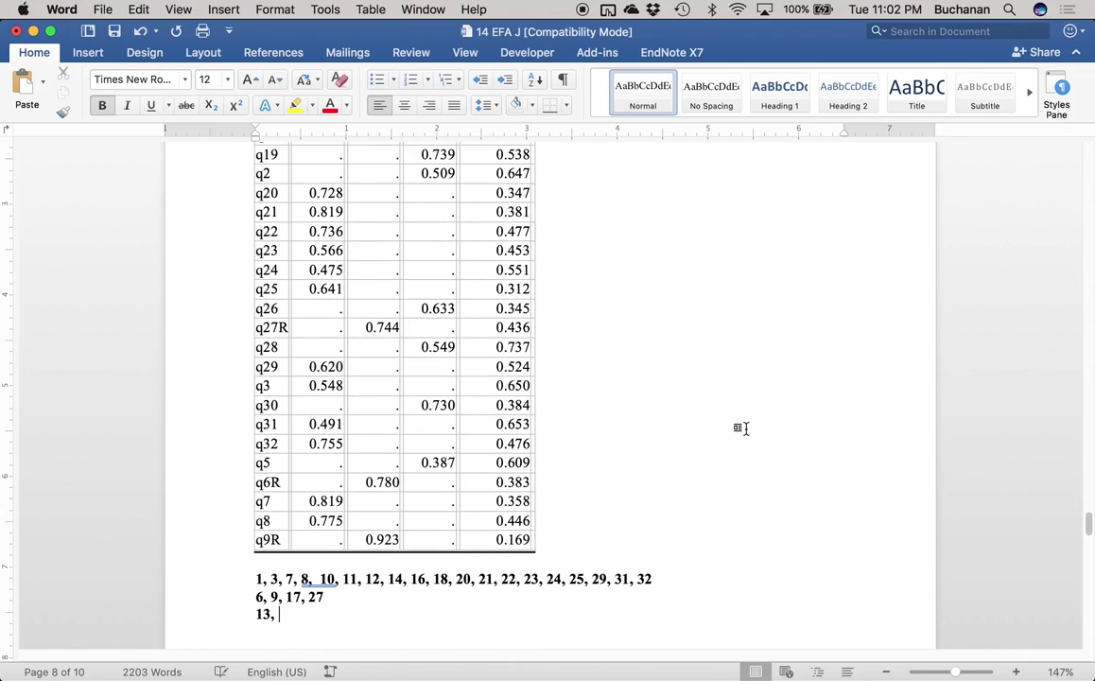
scroll(738, 430, up, 5)
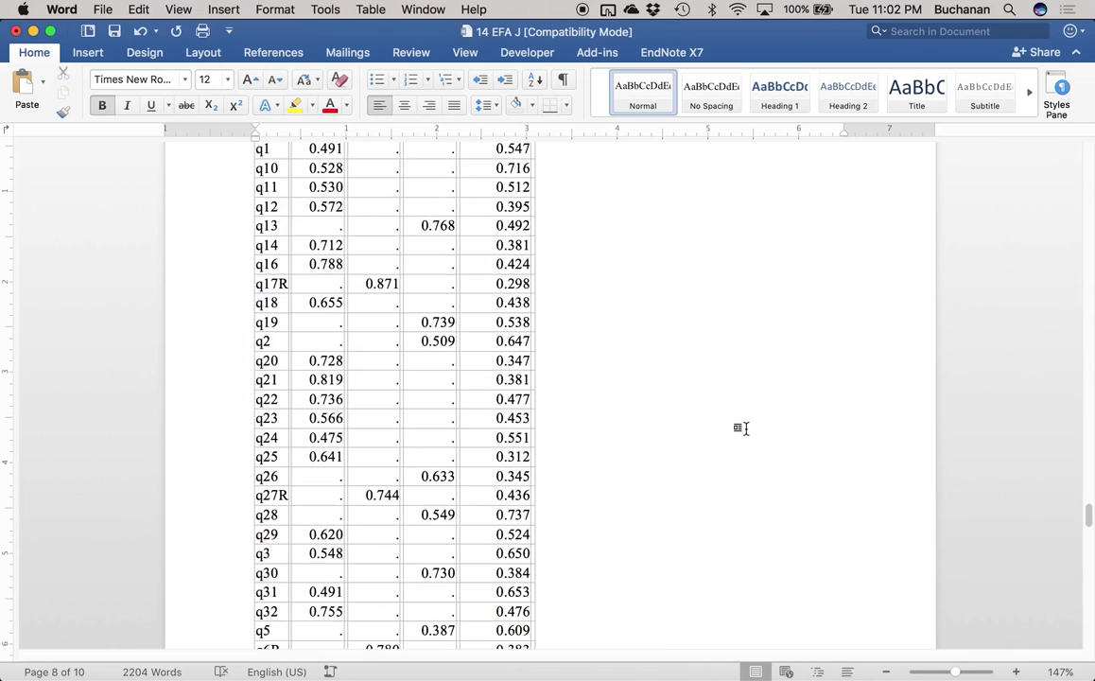
scroll(743, 428, down, 5)
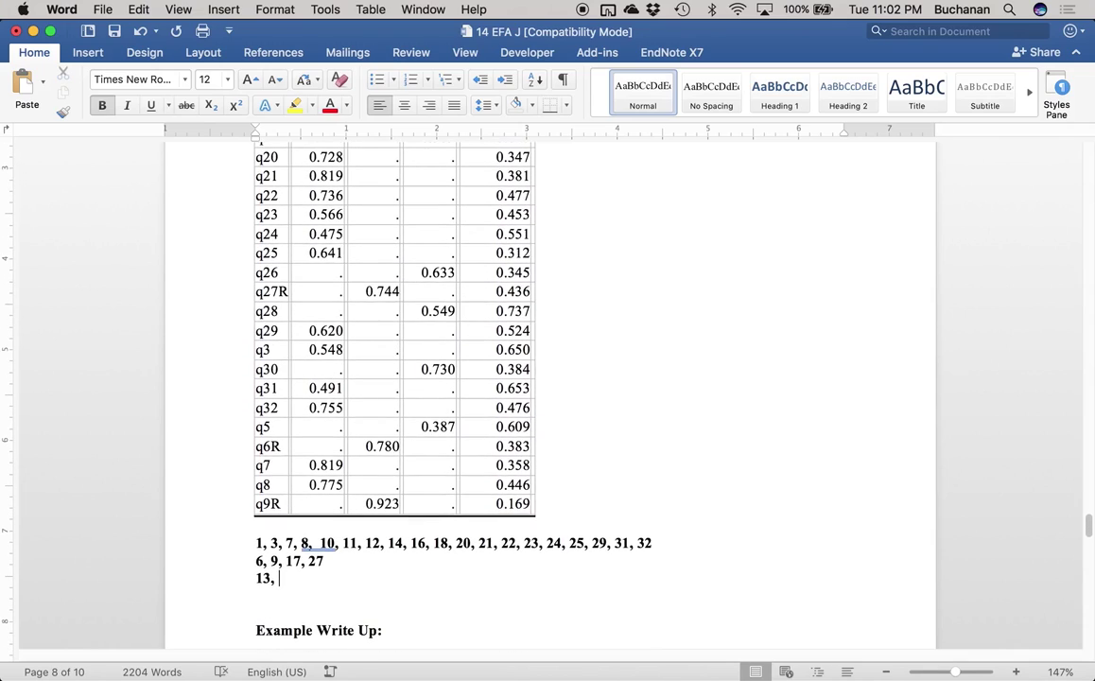
text(19,)
key(super+Left)
text(3)
key(BackSpace)
text(2,)
Step: Append items 26, 28 and 30 to the Factor 3 list and insert item 5 after item 2
scroll(564, 255, up, 3)
scroll(564, 255, up, 2)
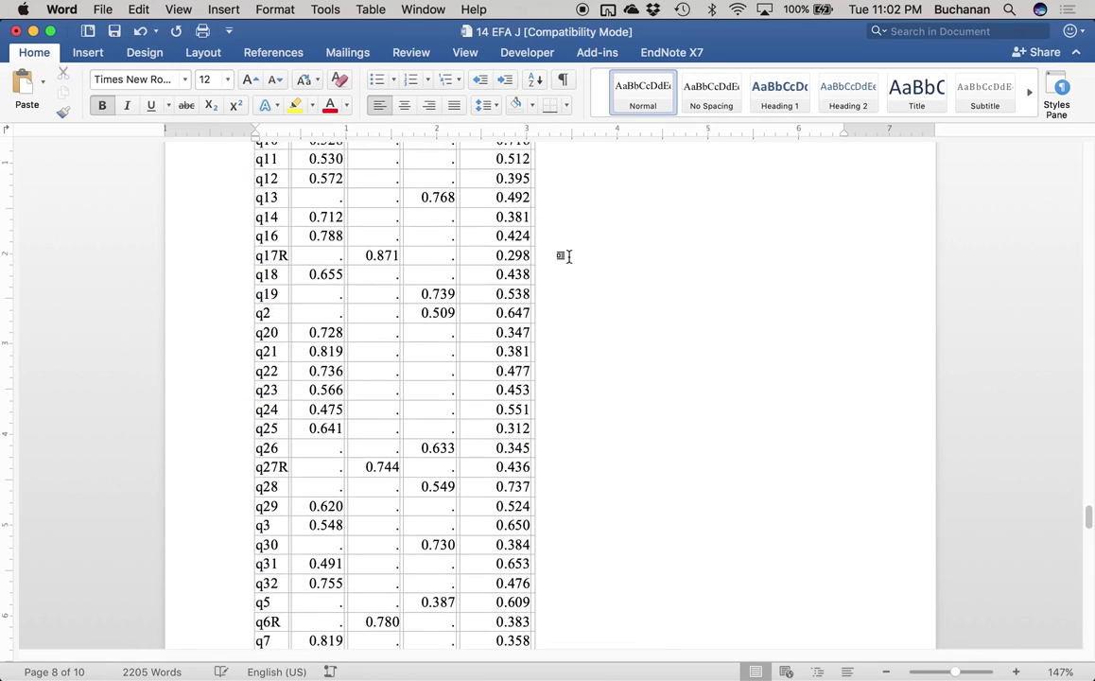
scroll(564, 255, down, 2)
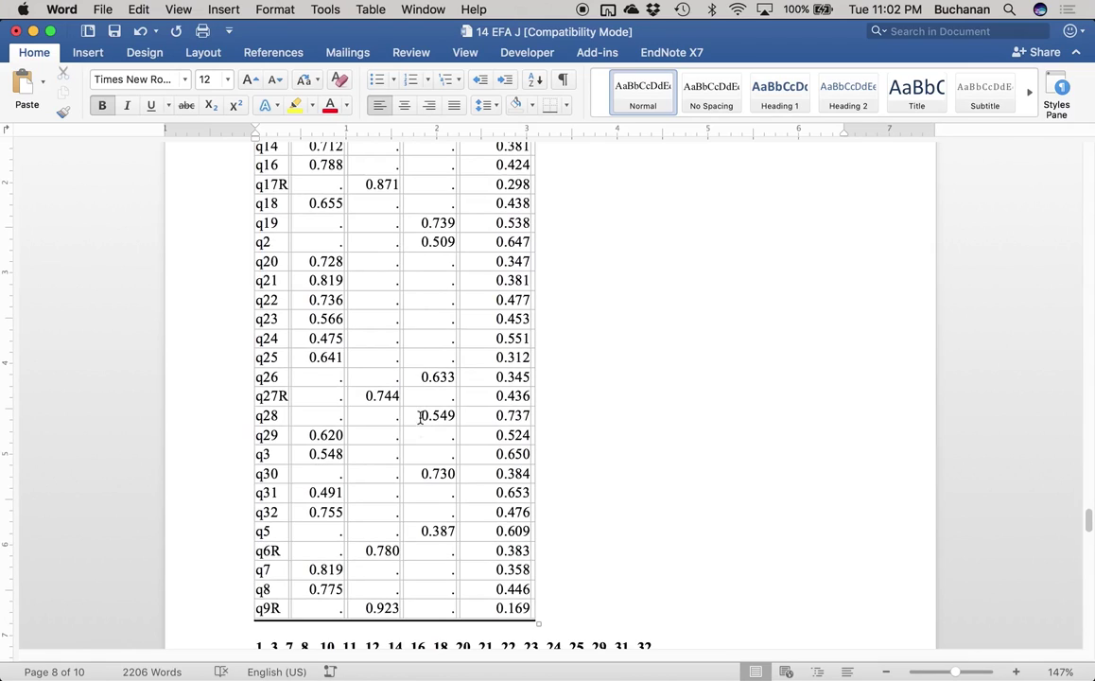
scroll(420, 479, down, 5)
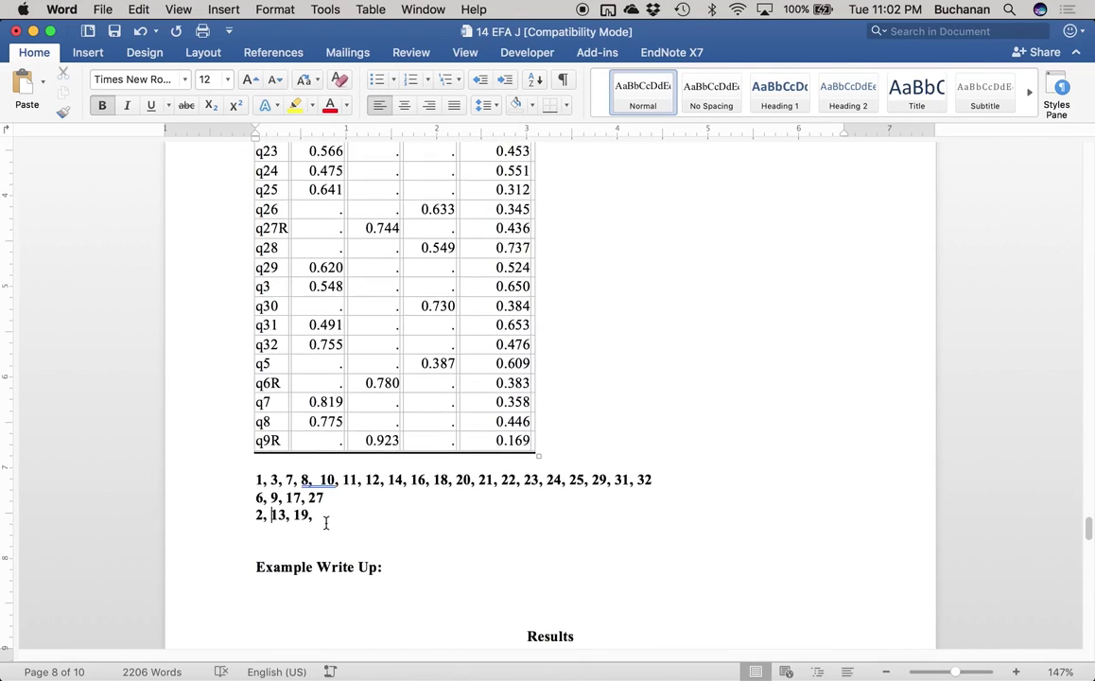
click(324, 518)
text(26, 28, 30,)
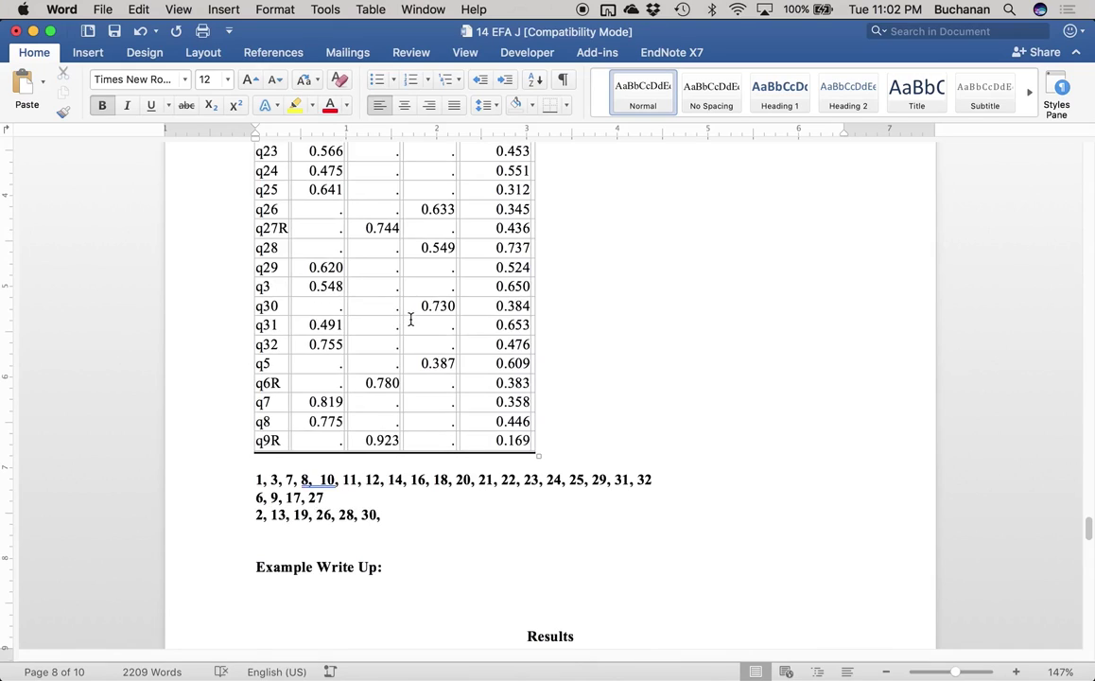
click(267, 515)
text(5,)
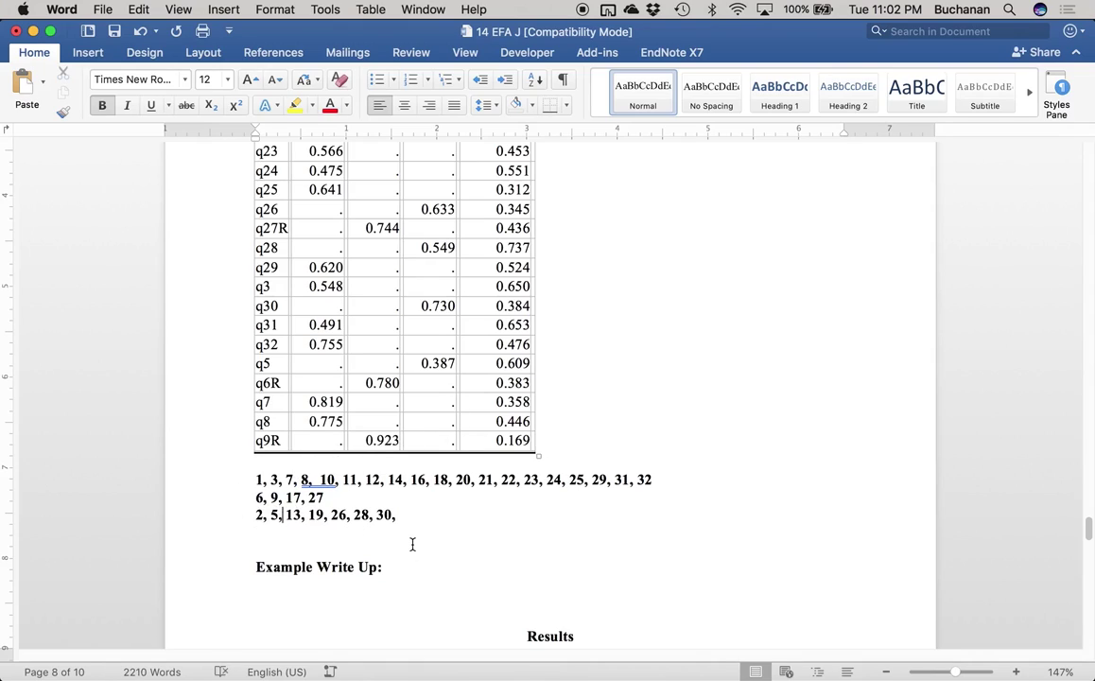
Step: Finish the Factor 3 list by removing its trailing comma and adding a line break, and switch to JASP
click(401, 516)
key(Return)
key(ctrl+Up)
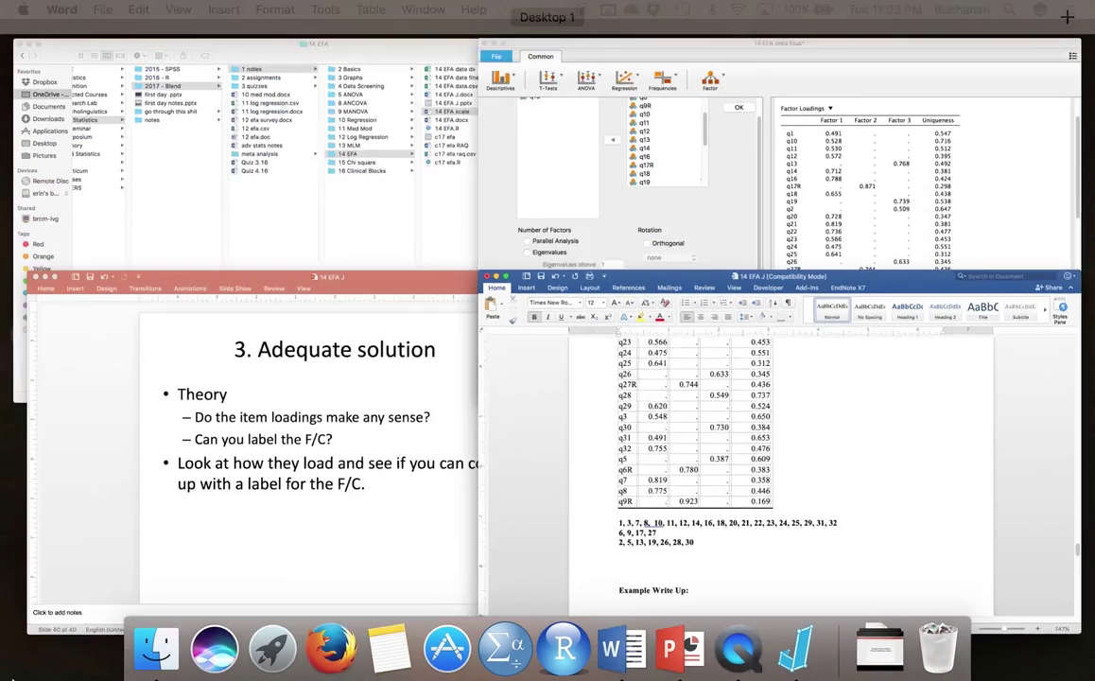
click(662, 236)
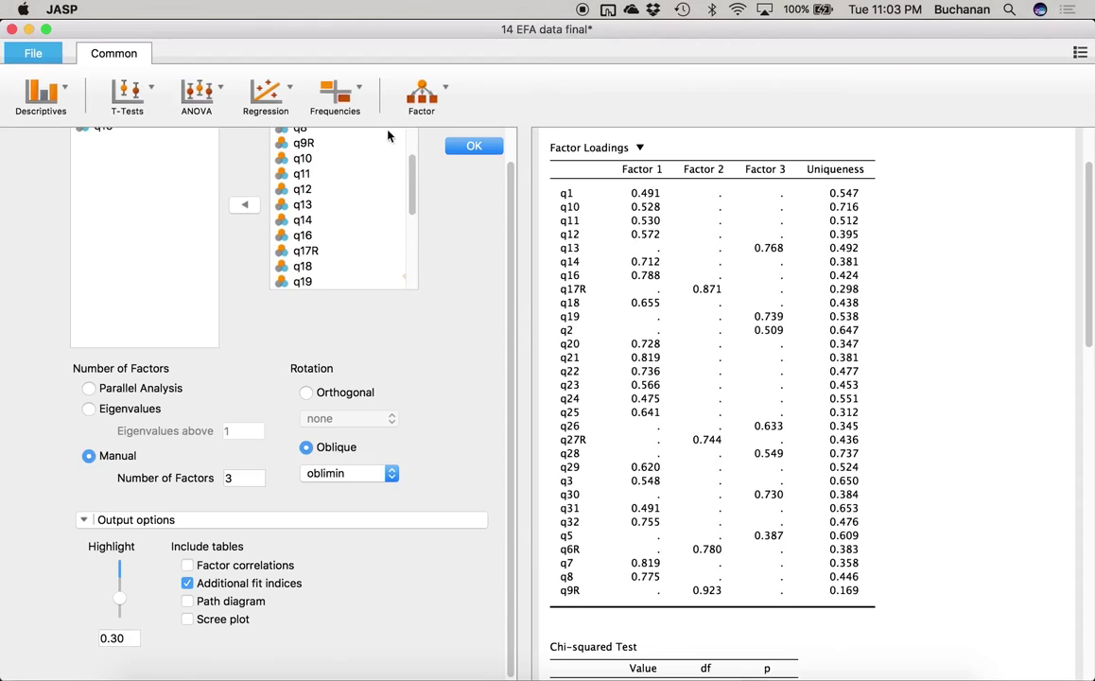
Step: Close the factor analysis options and start a new Reliability Analysis
click(473, 145)
click(38, 106)
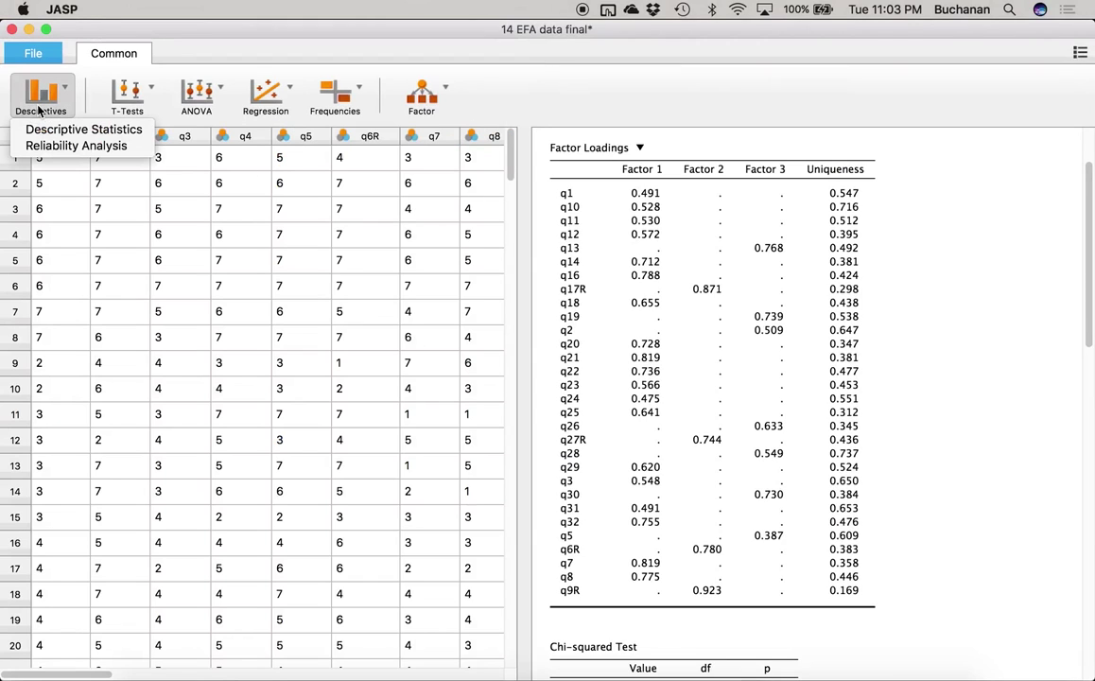
click(36, 144)
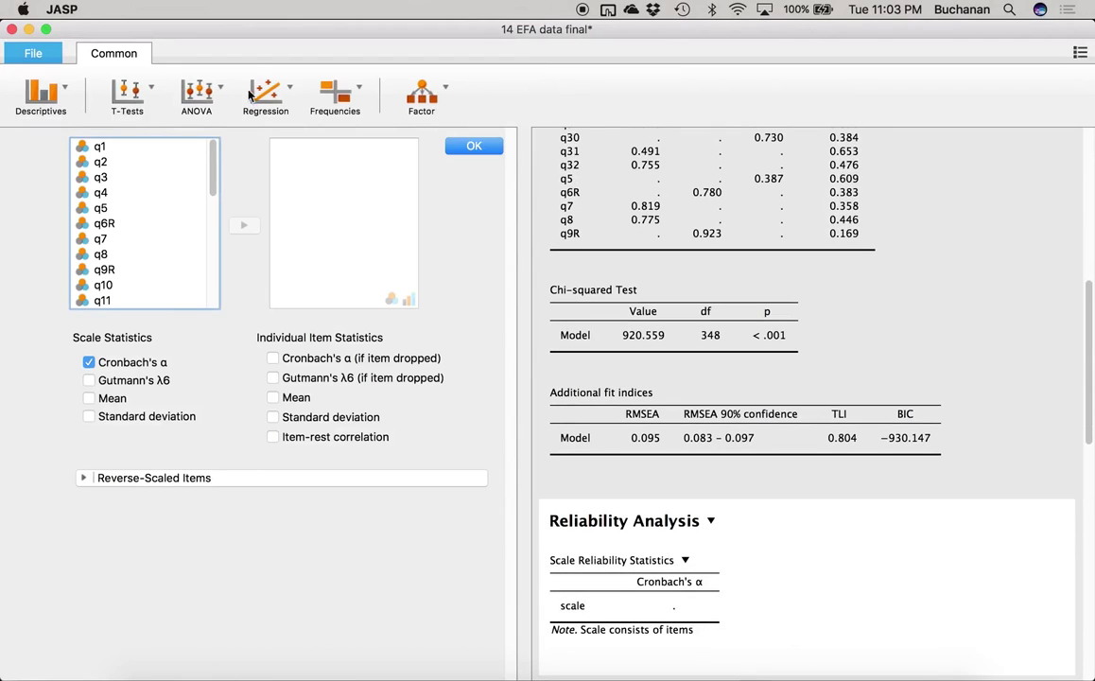
Step: Arrange the Word document and JASP side by side so the factor item lists stay readable, and save the document
drag(325, 30, 780, 127)
click(567, 29)
drag(2, 66, 3, 68)
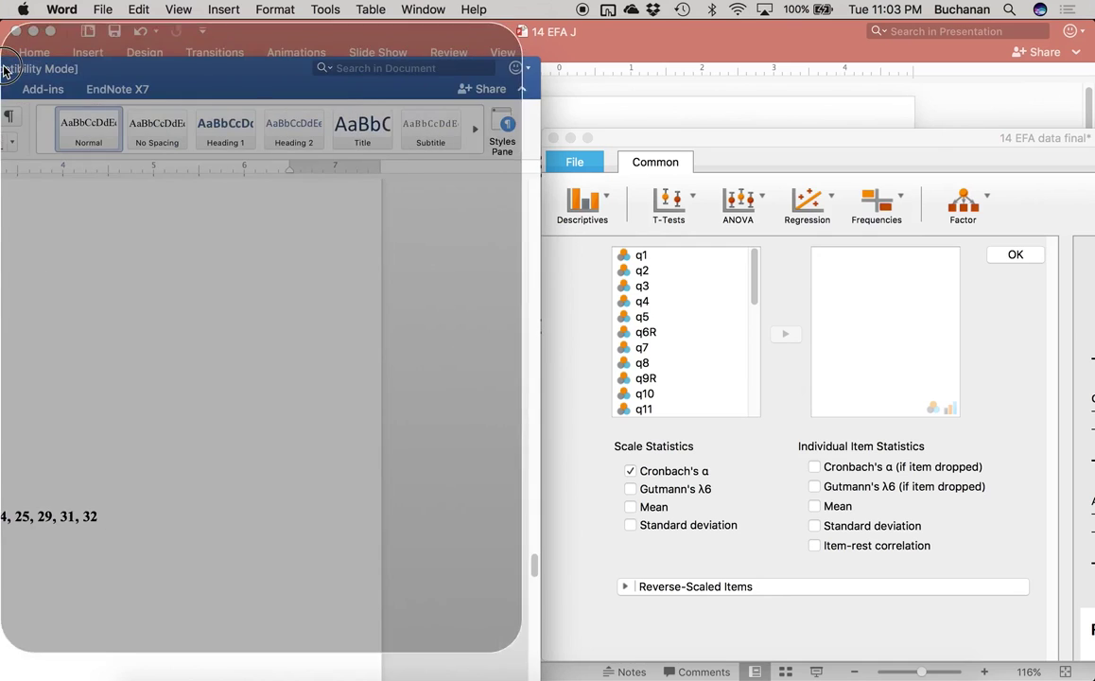
key(super+s)
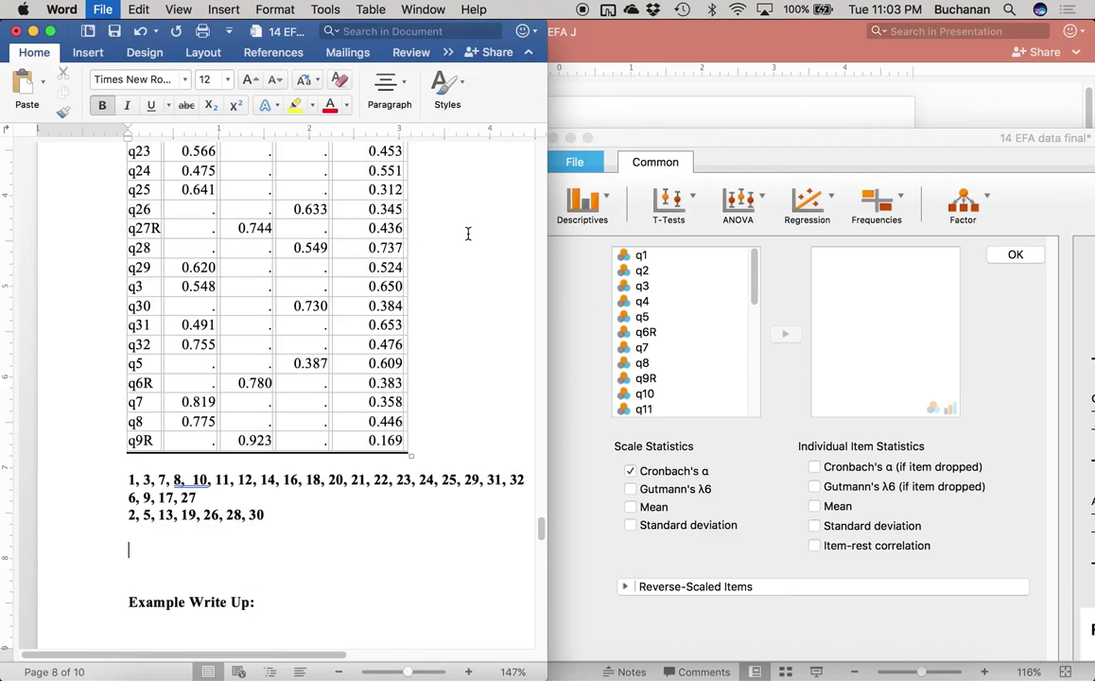
drag(720, 130, 744, 57)
Step: Remove the extra space before 10 in the Factor 1 item list in Word
click(188, 479)
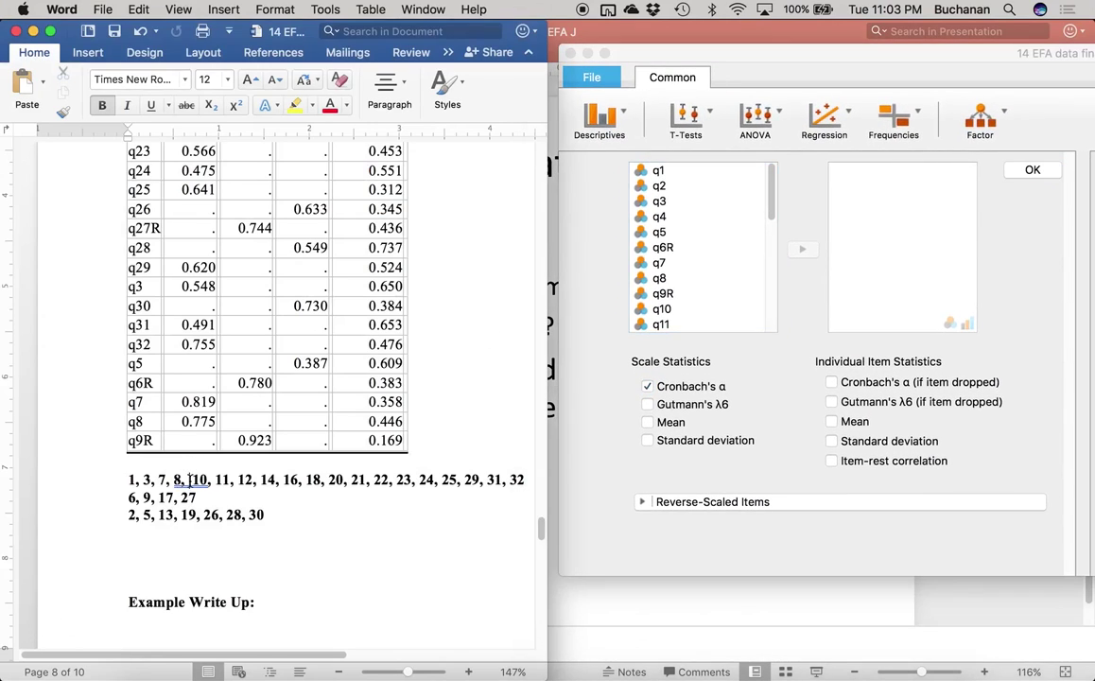
key(BackSpace)
Step: Switch to JASP and add q1, q3, q7, q8 and q10 to the reliability analysis variables
click(685, 194)
double_click(676, 171)
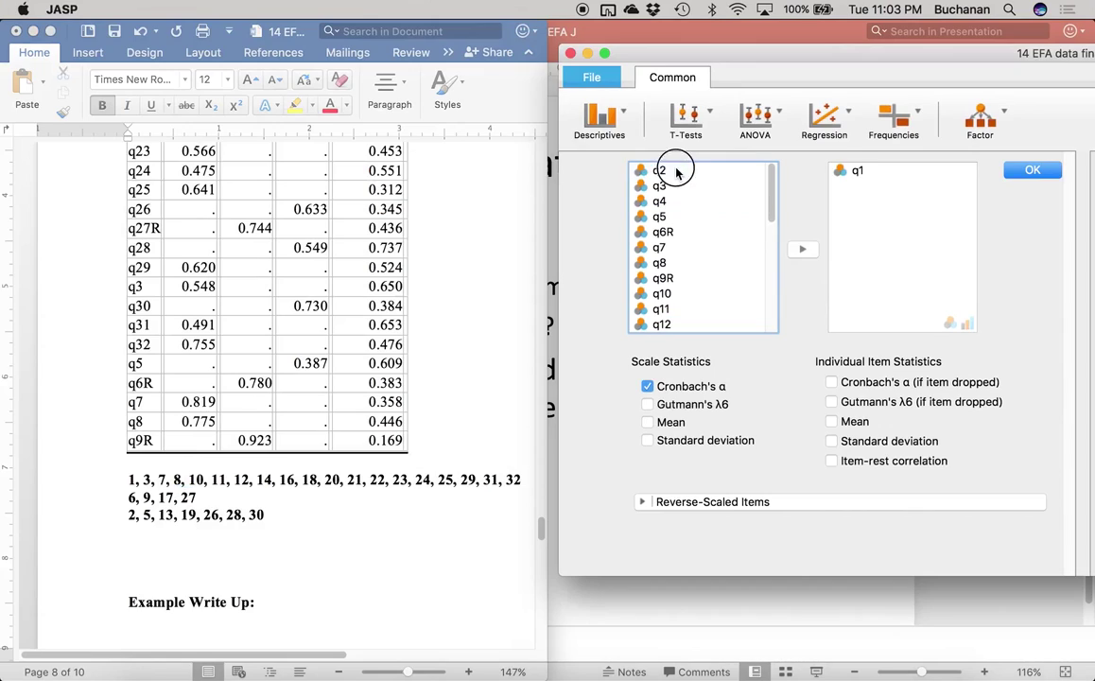
double_click(661, 186)
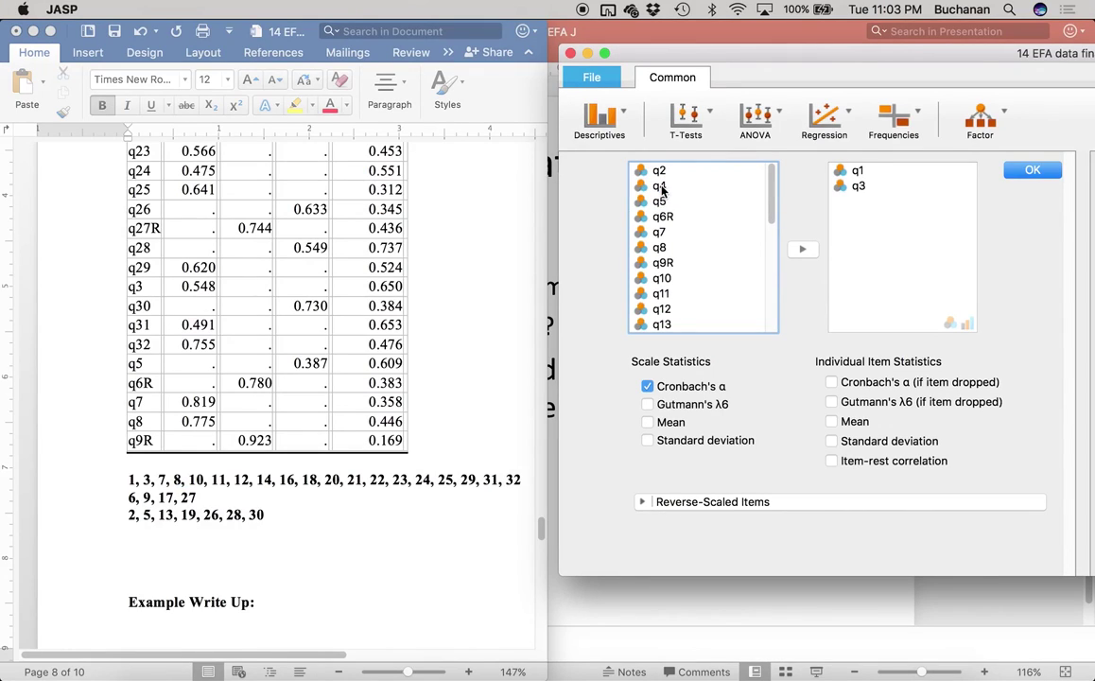
double_click(659, 232)
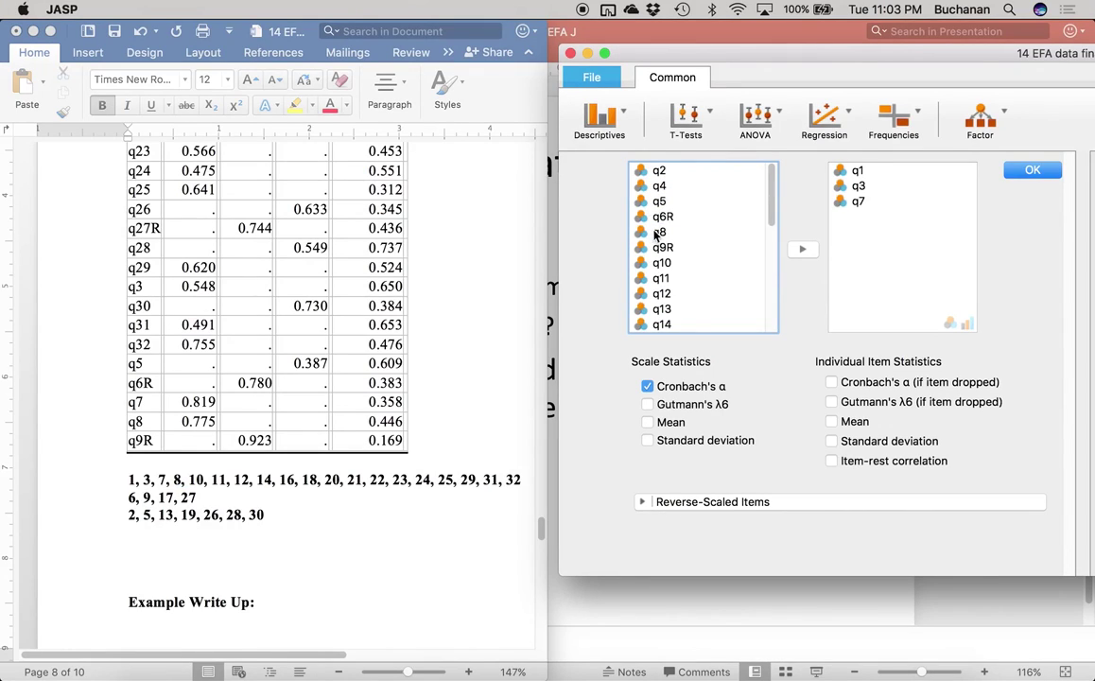
double_click(659, 233)
double_click(659, 247)
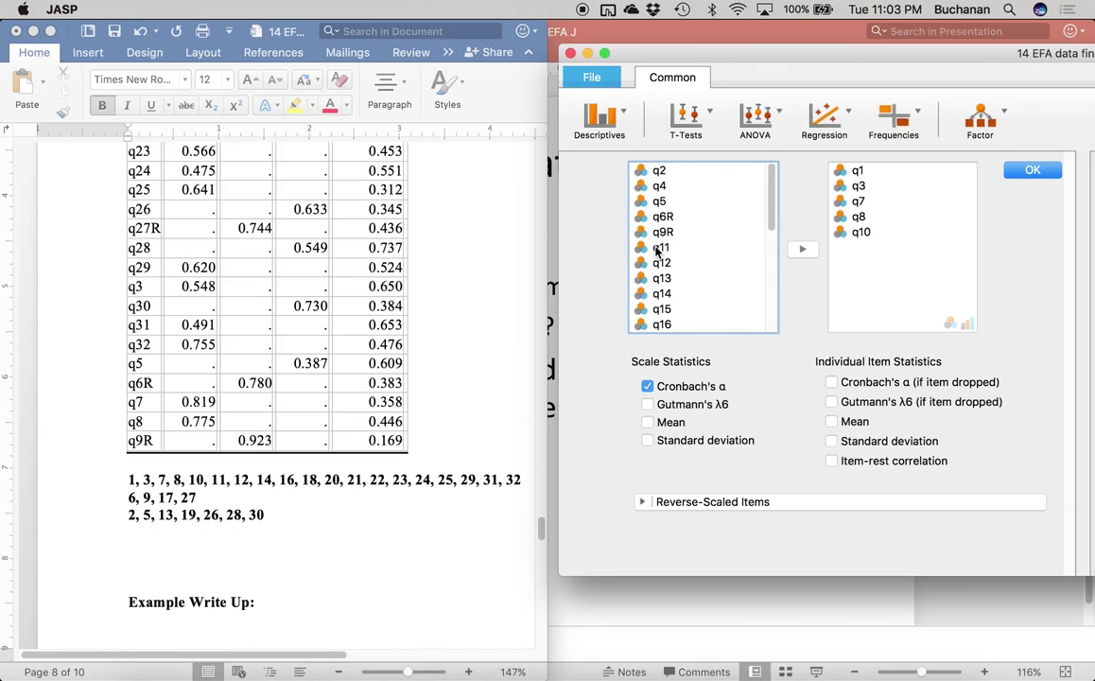
Step: Add q11, q12, q14, q16, q18 and q20 to the reliability analysis variables
double_click(659, 248)
double_click(659, 247)
double_click(657, 264)
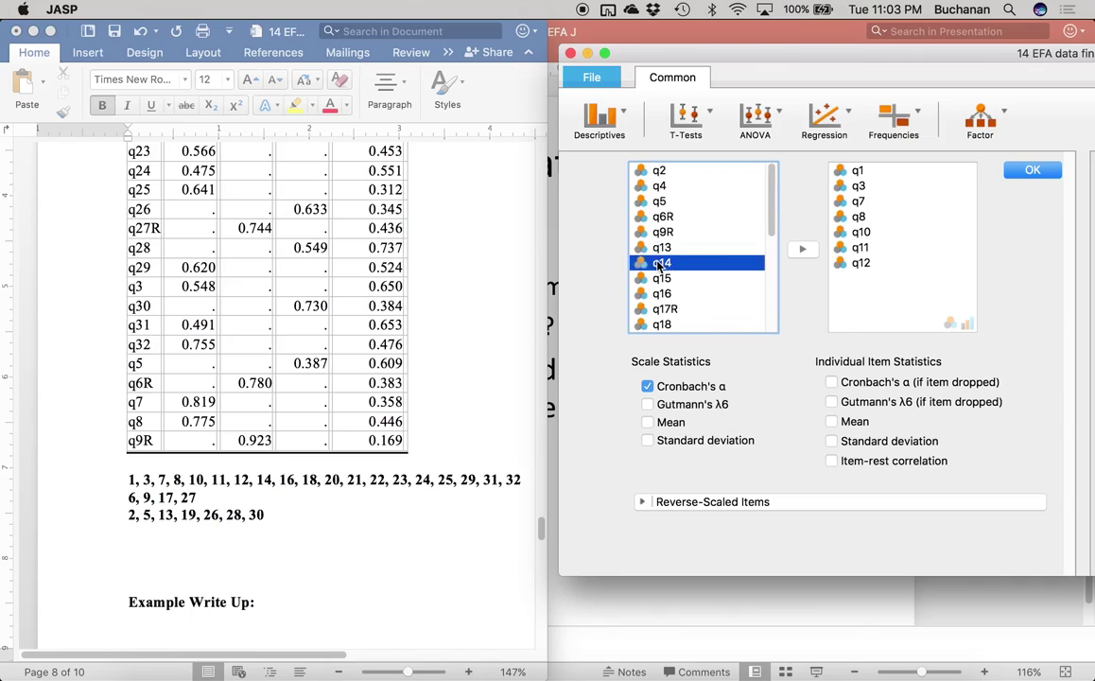
double_click(659, 278)
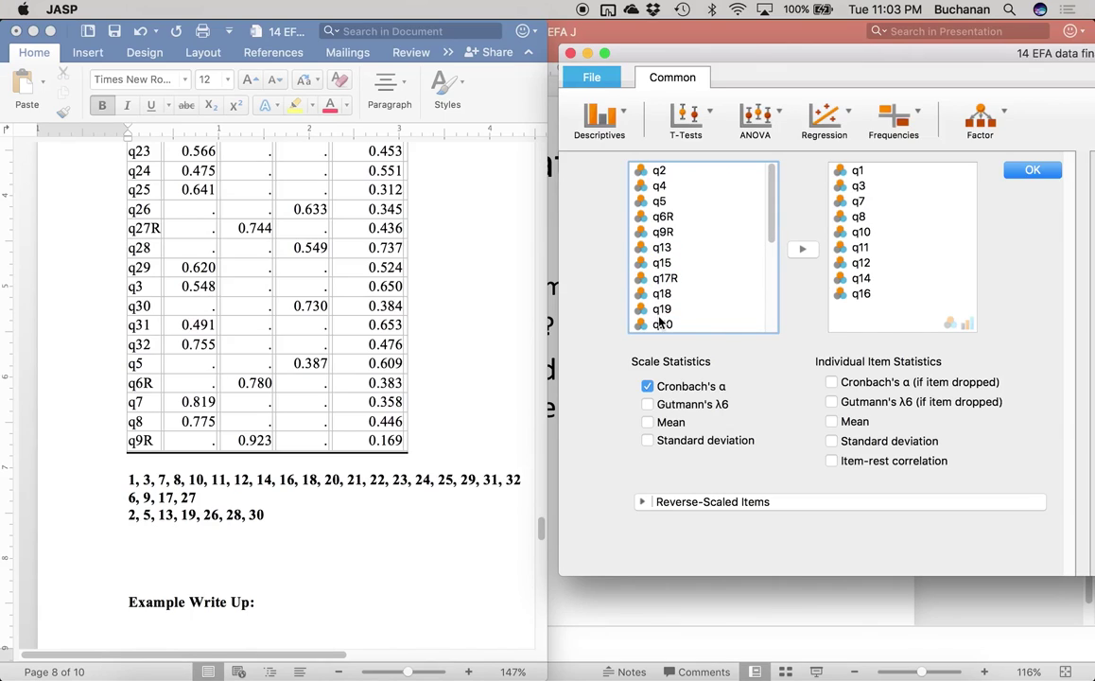
click(665, 294)
double_click(664, 294)
double_click(662, 309)
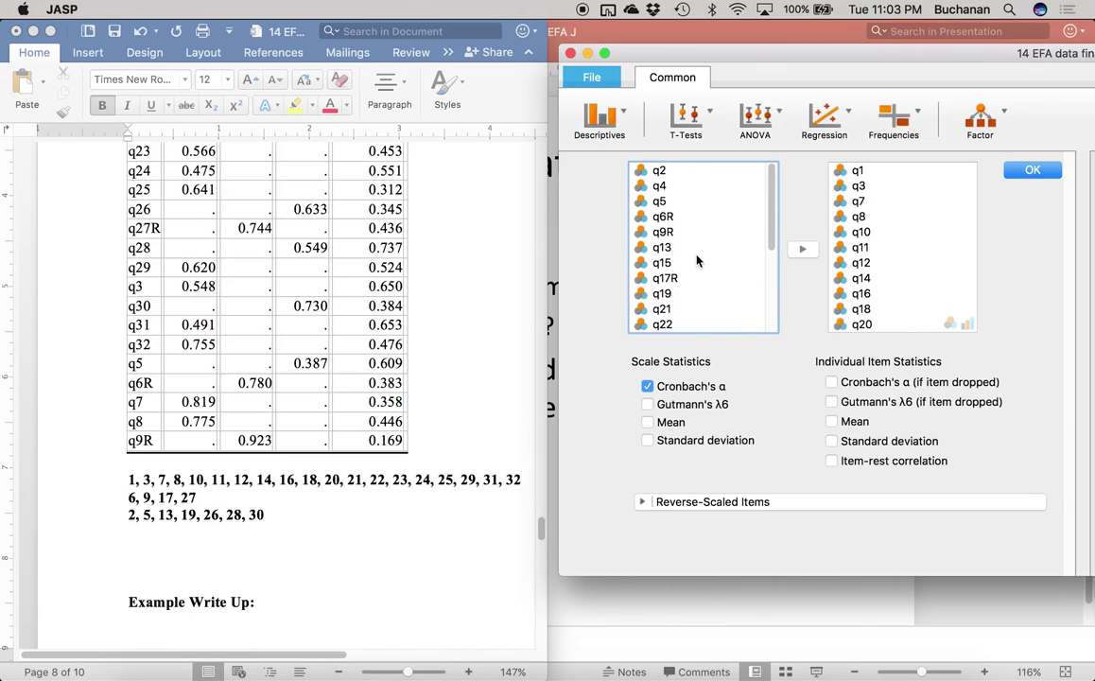
Step: Complete the Factor 1 scale by adding q21 through q25, q29, q31 and q32 to the reliability variables
scroll(697, 261, down, 2)
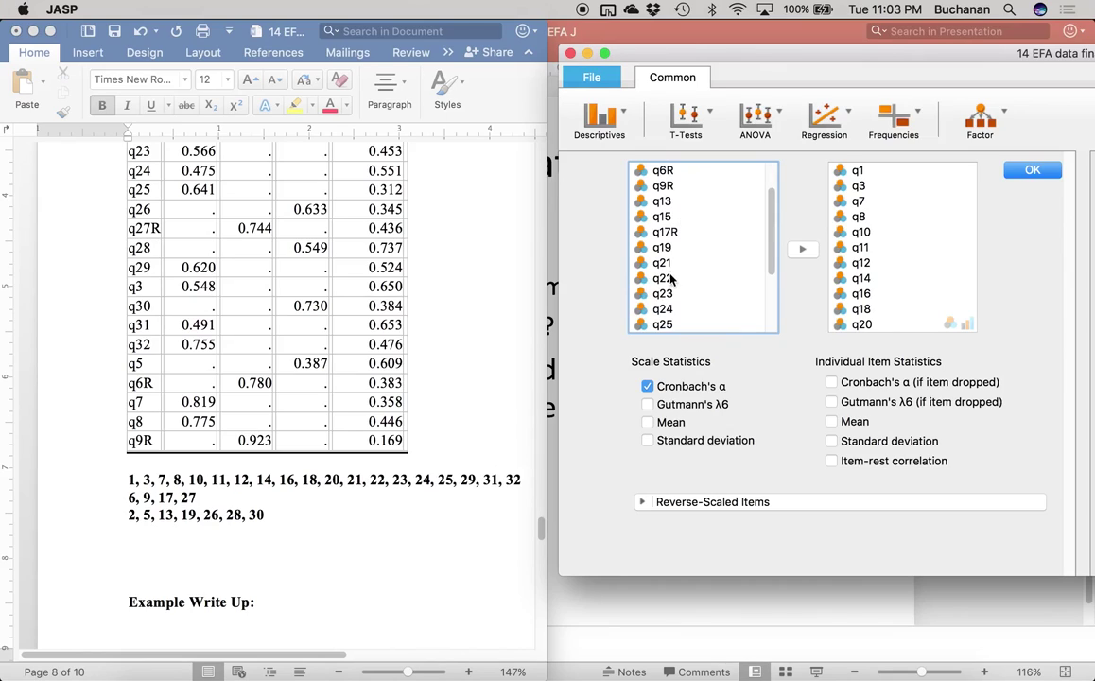
click(664, 265)
shift+click(662, 324)
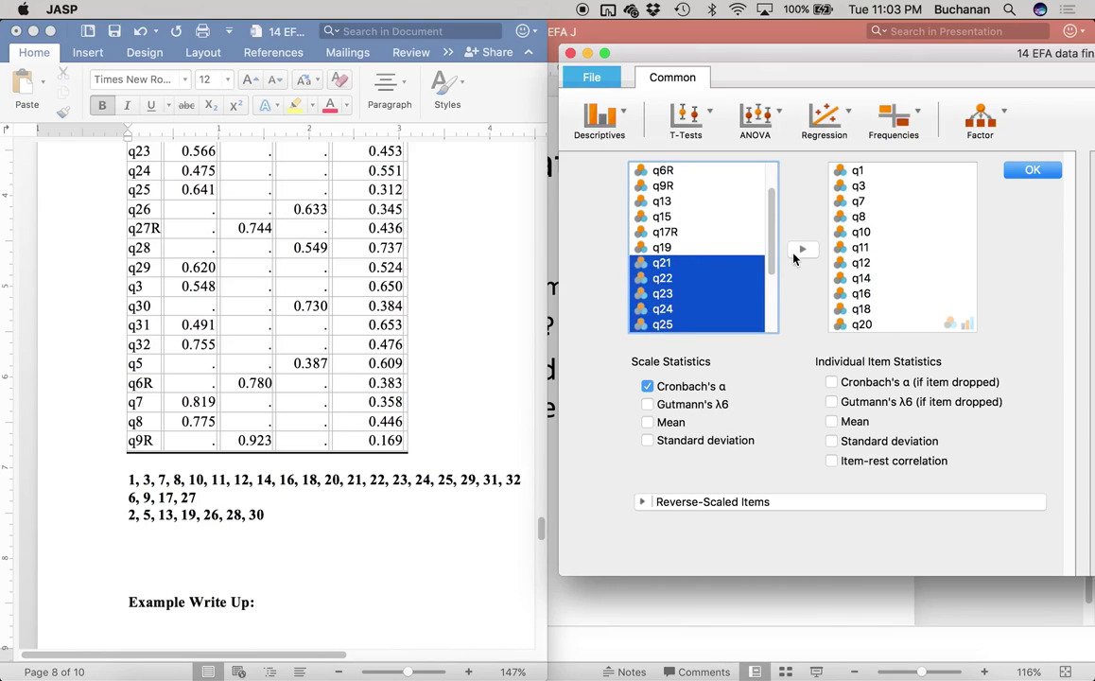
click(802, 248)
scroll(681, 233, down, 1)
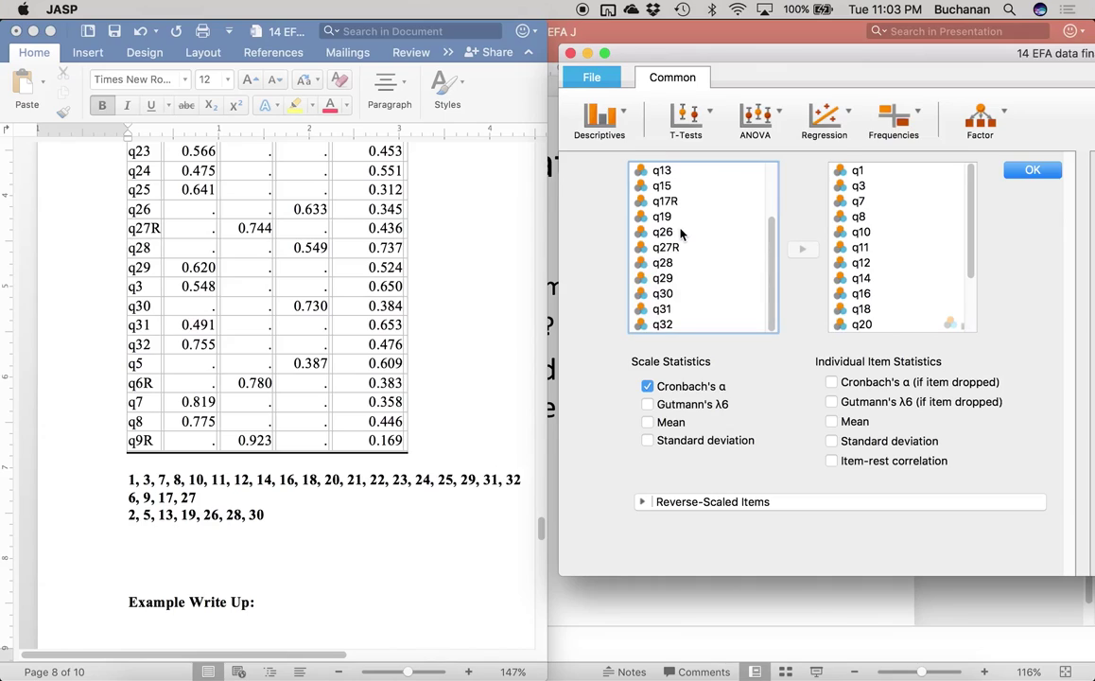
scroll(671, 222, up, 1)
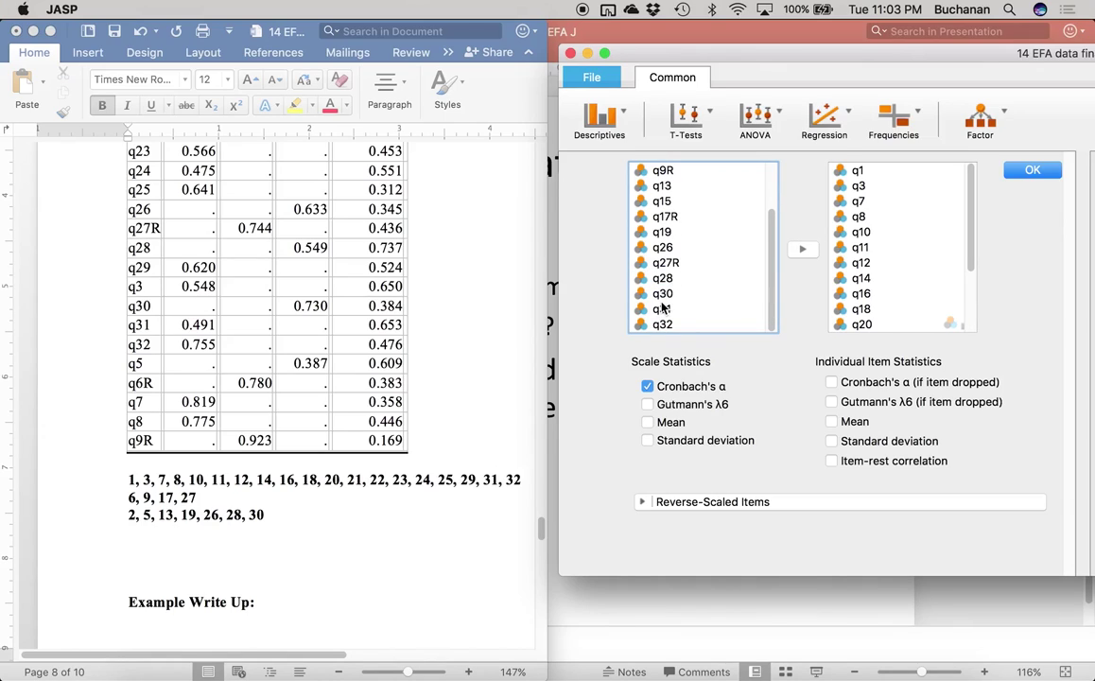
scroll(671, 298, up, 1)
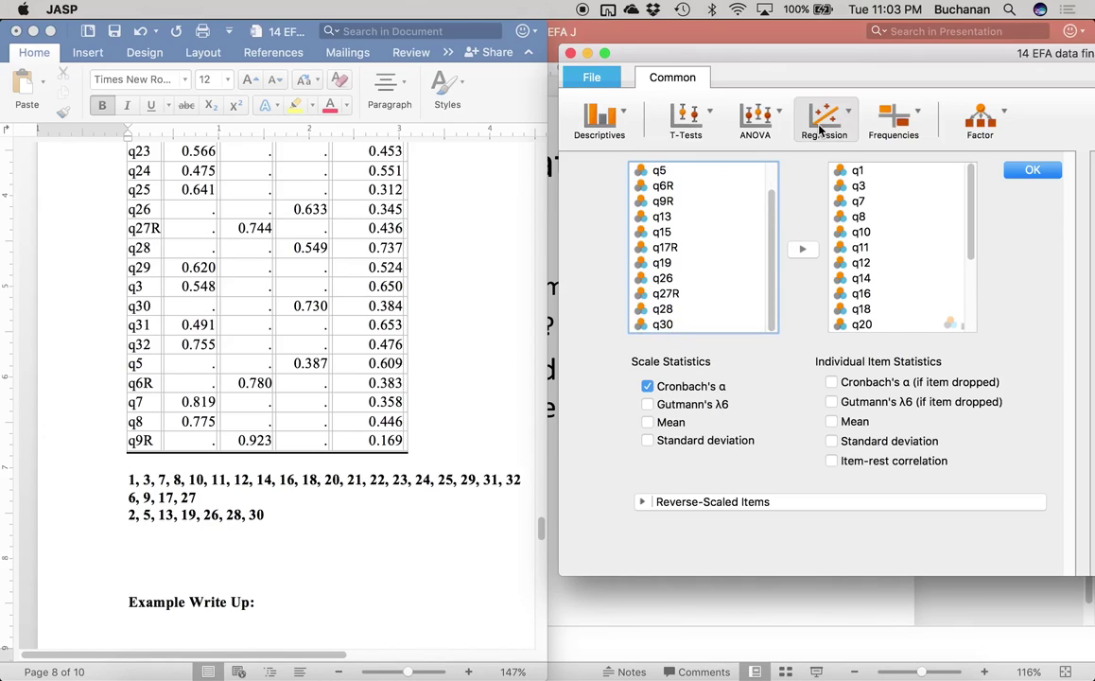
Step: Bring the reliability results into view and include the mean and standard deviation in the scale statistics
drag(856, 57, 344, 39)
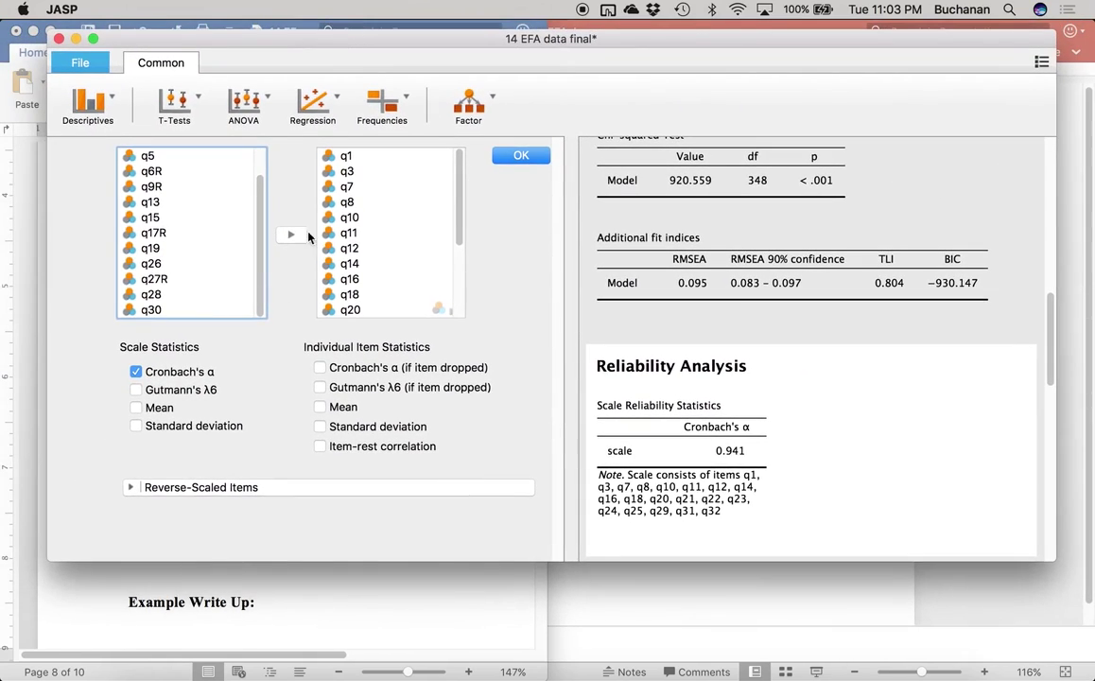
click(158, 409)
click(156, 427)
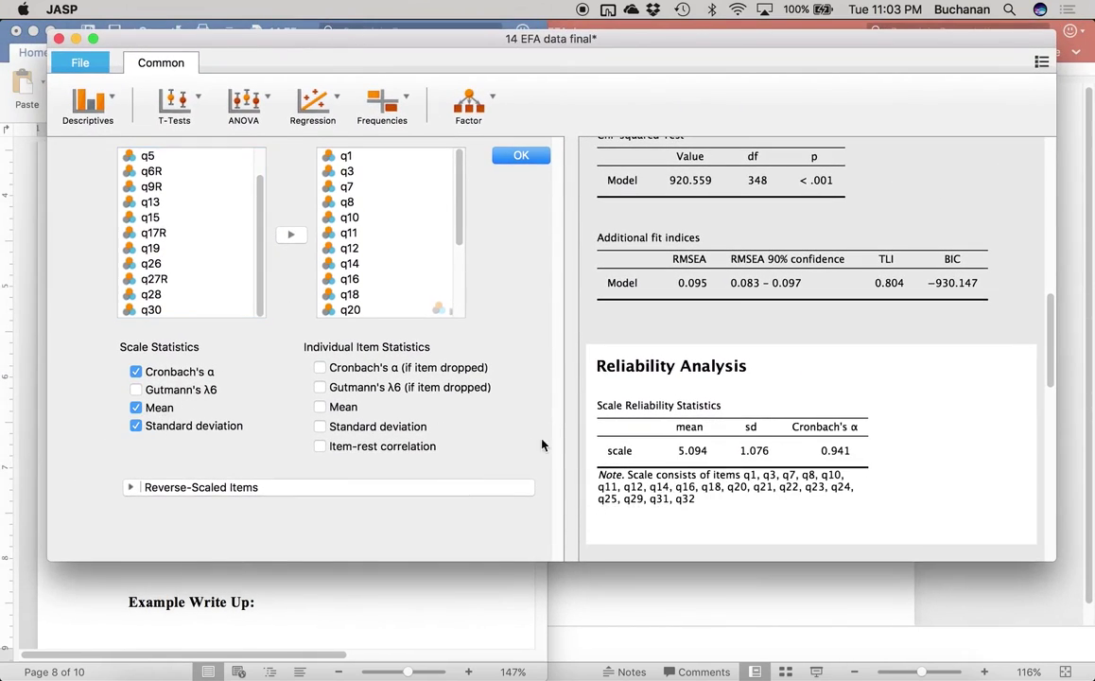
Step: Look through the reverse-scaled items options with their normal-scaled item list, and collapse the section again
click(241, 494)
scroll(187, 463, down, 5)
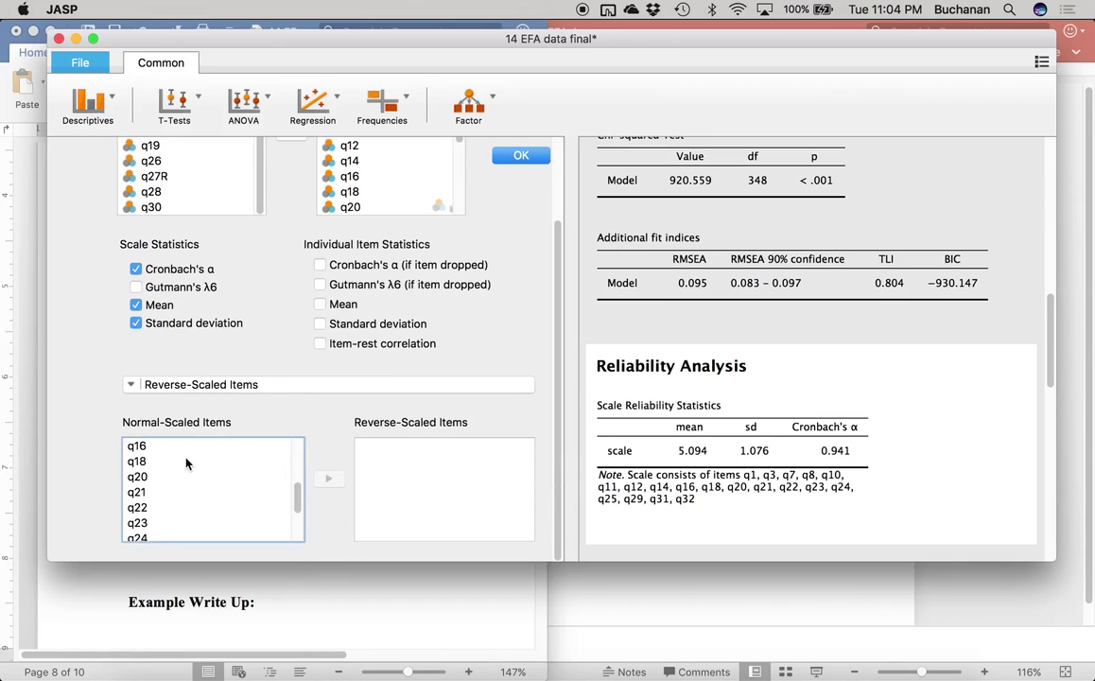
scroll(186, 463, up, 6)
scroll(186, 464, up, 3)
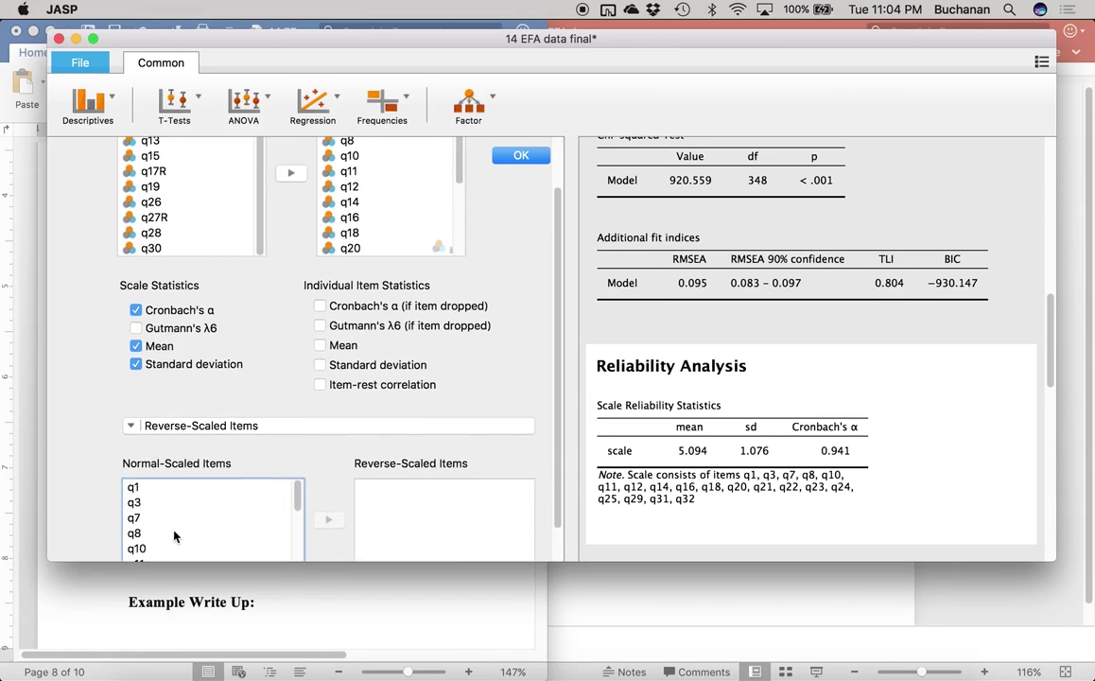
scroll(182, 519, down, 3)
scroll(182, 519, up, 5)
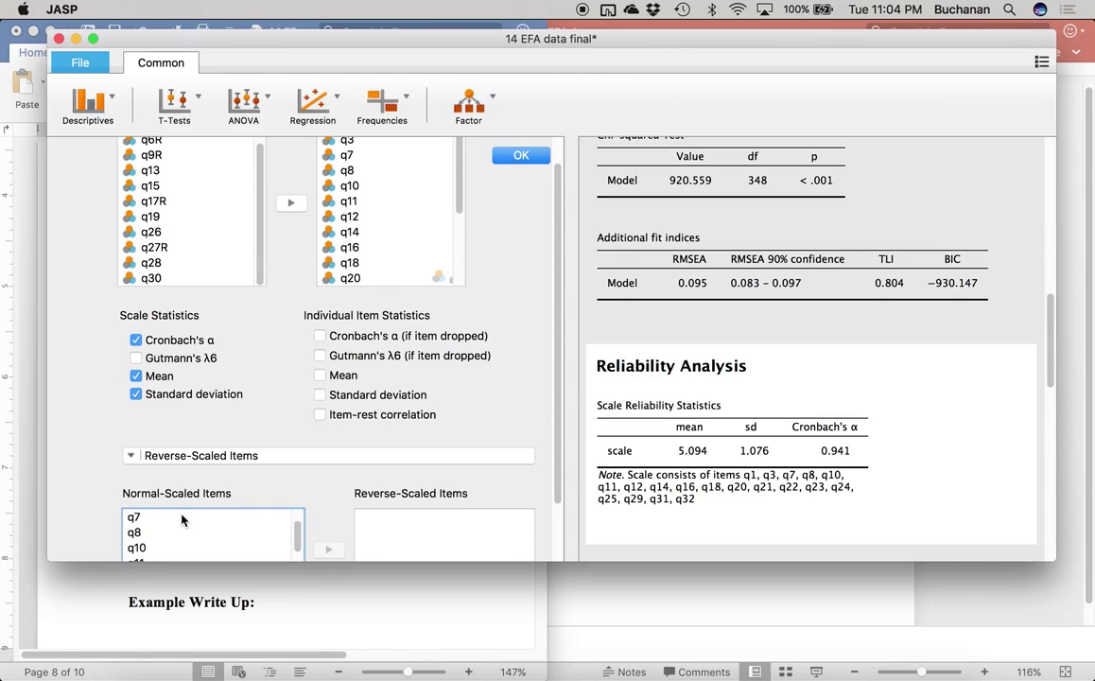
click(168, 487)
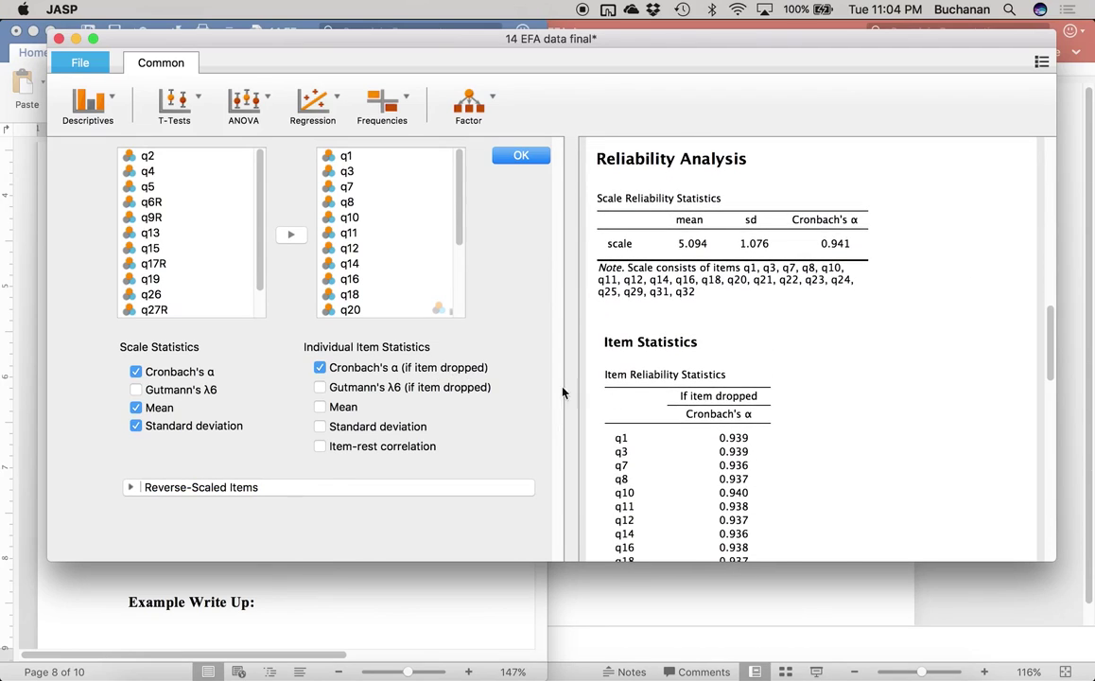
Step: Copy the Scale Reliability Statistics table and paste it below the factor item lists in the Word document
scroll(819, 476, down, 5)
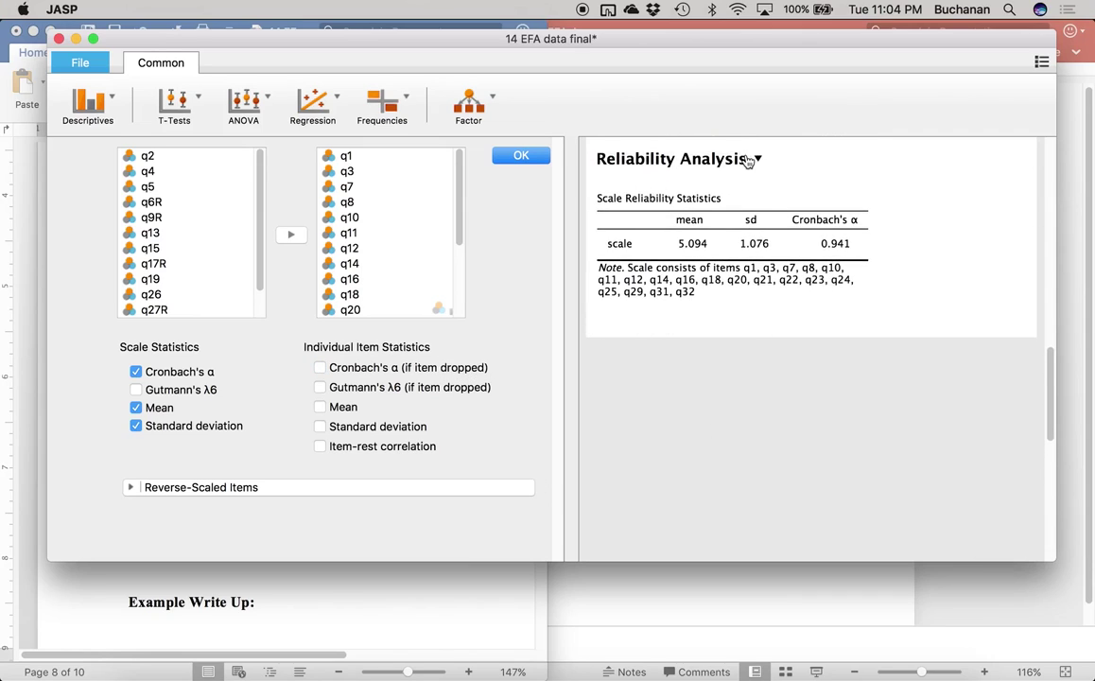
click(733, 199)
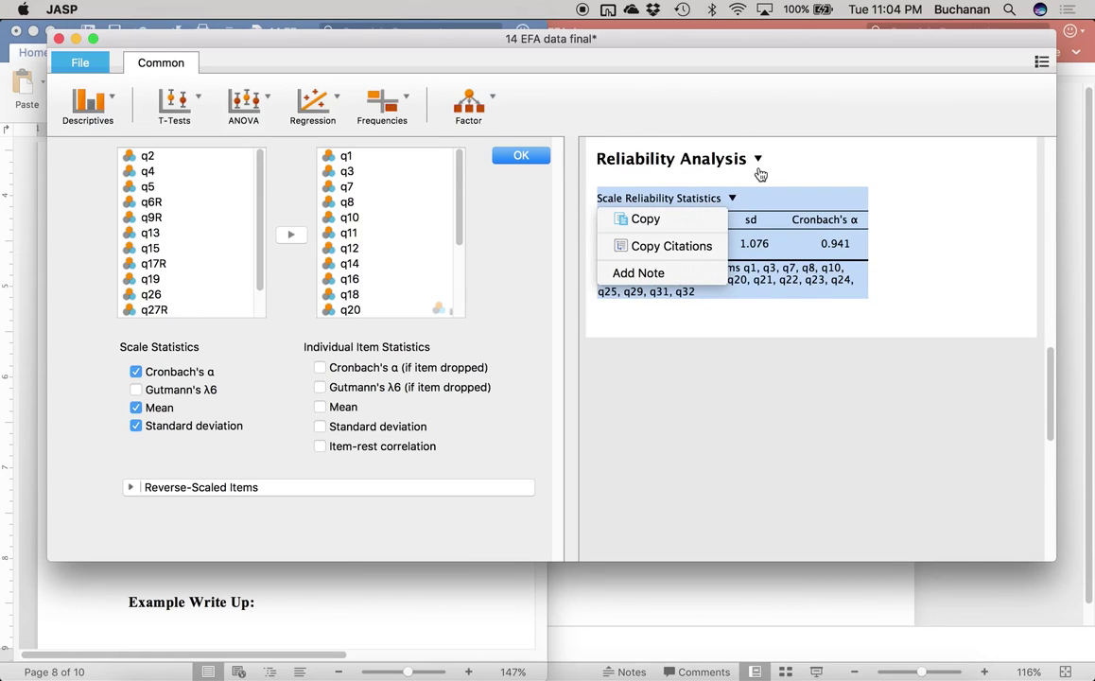
click(645, 220)
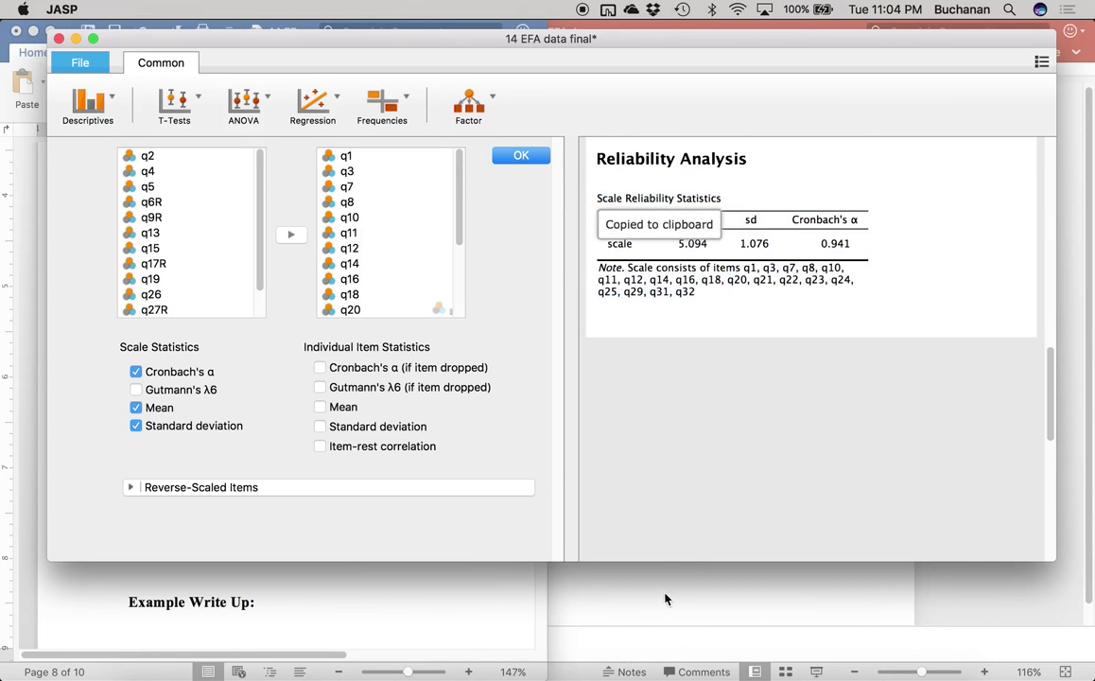
key(super+Tab)
key(ctrl+Up)
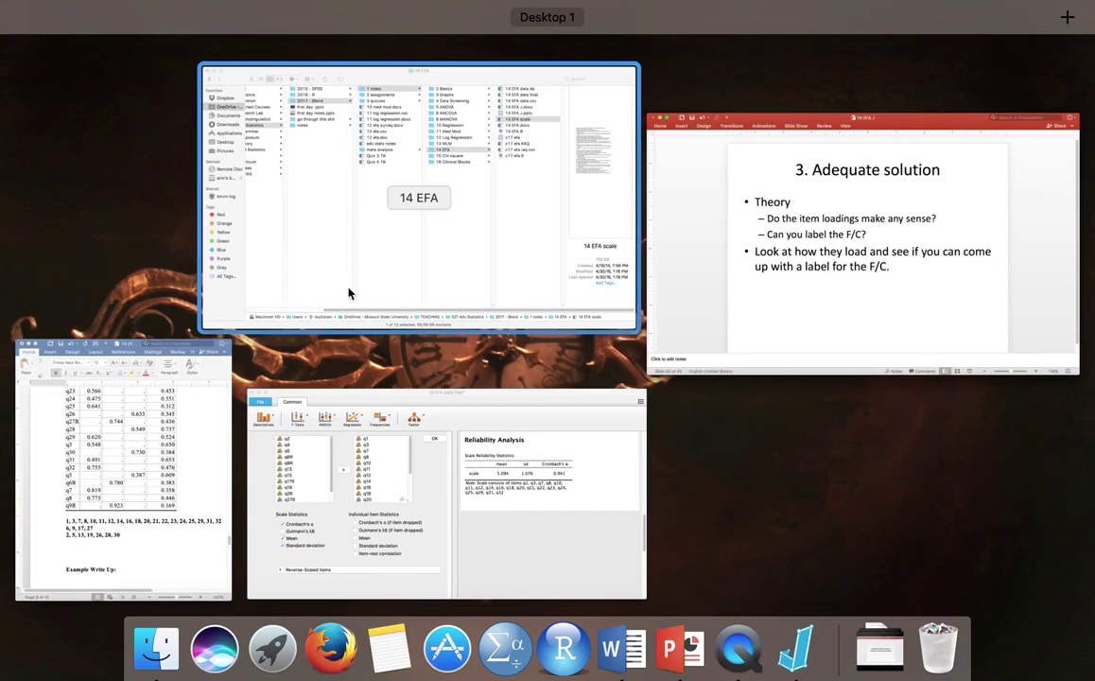
click(176, 471)
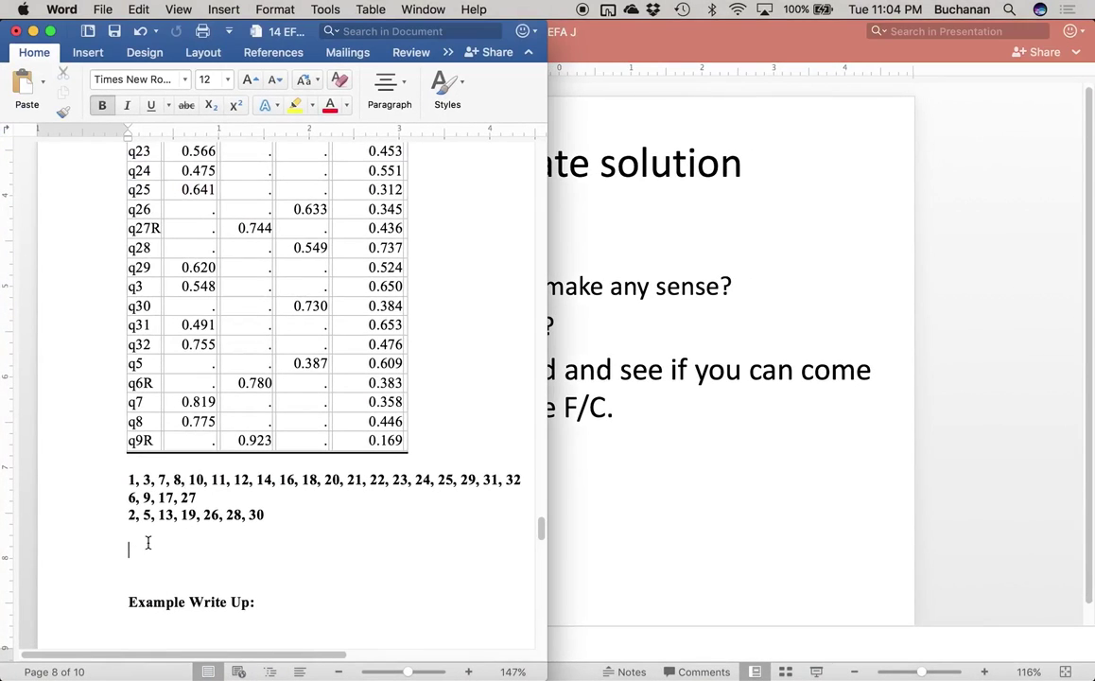
key(super+v)
Step: Examine the mean, standard deviation and Cronbach's α in the pasted reliability table, and return to JASP
scroll(150, 541, down, 10)
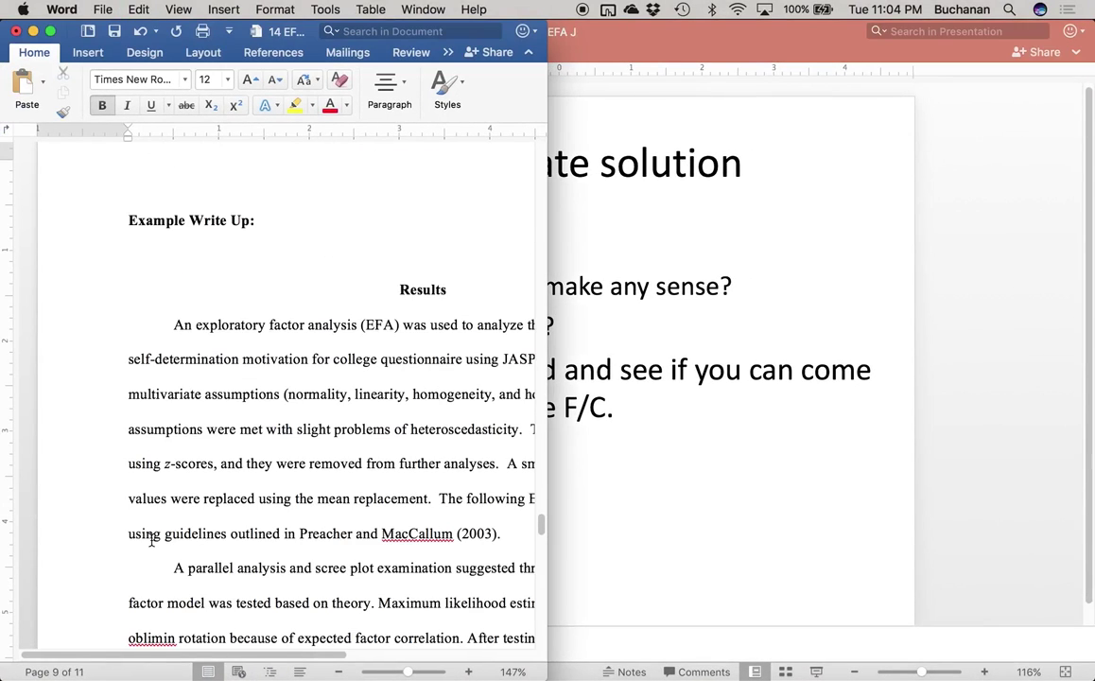
scroll(151, 540, up, 10)
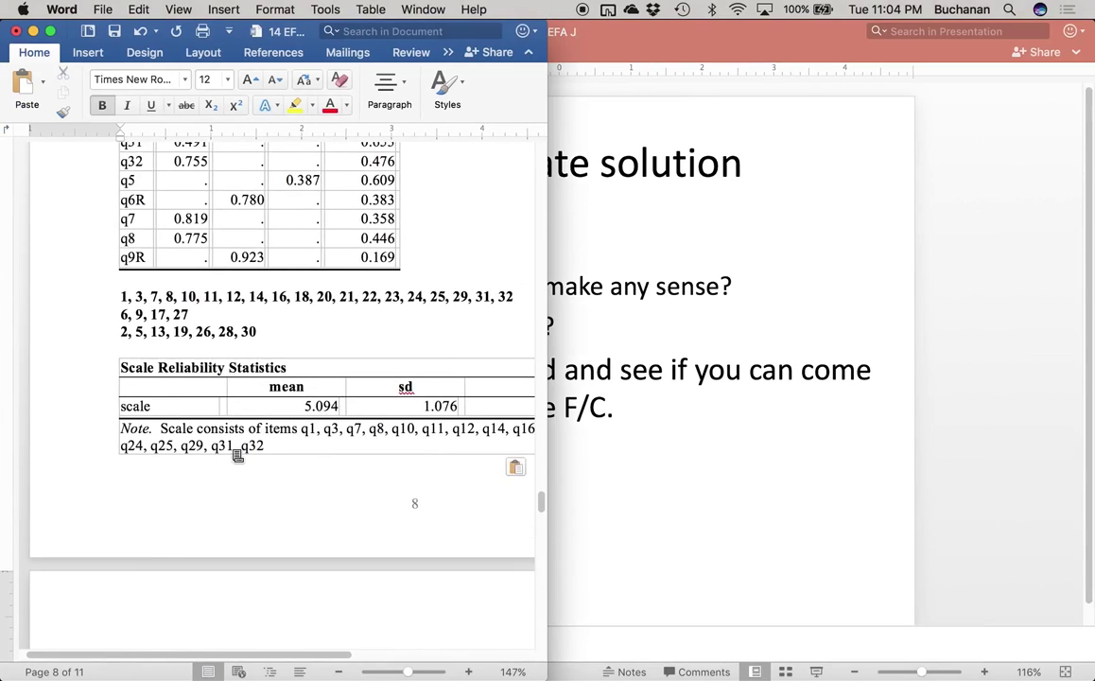
scroll(295, 412, right, 2)
scroll(295, 412, right, 5)
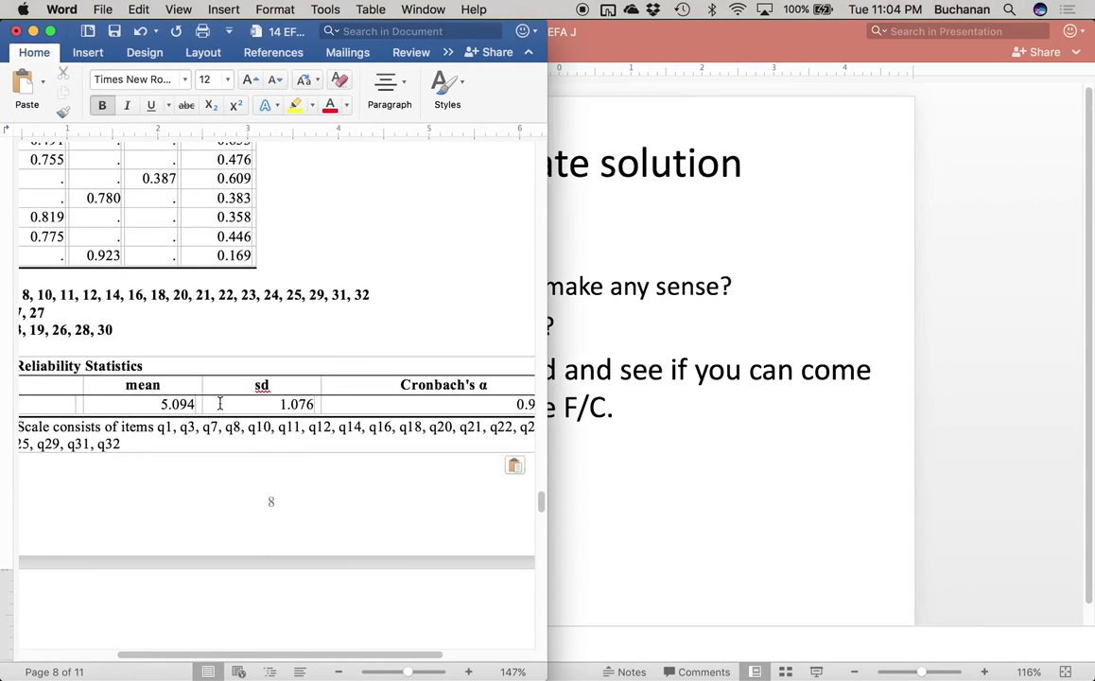
drag(157, 405, 199, 409)
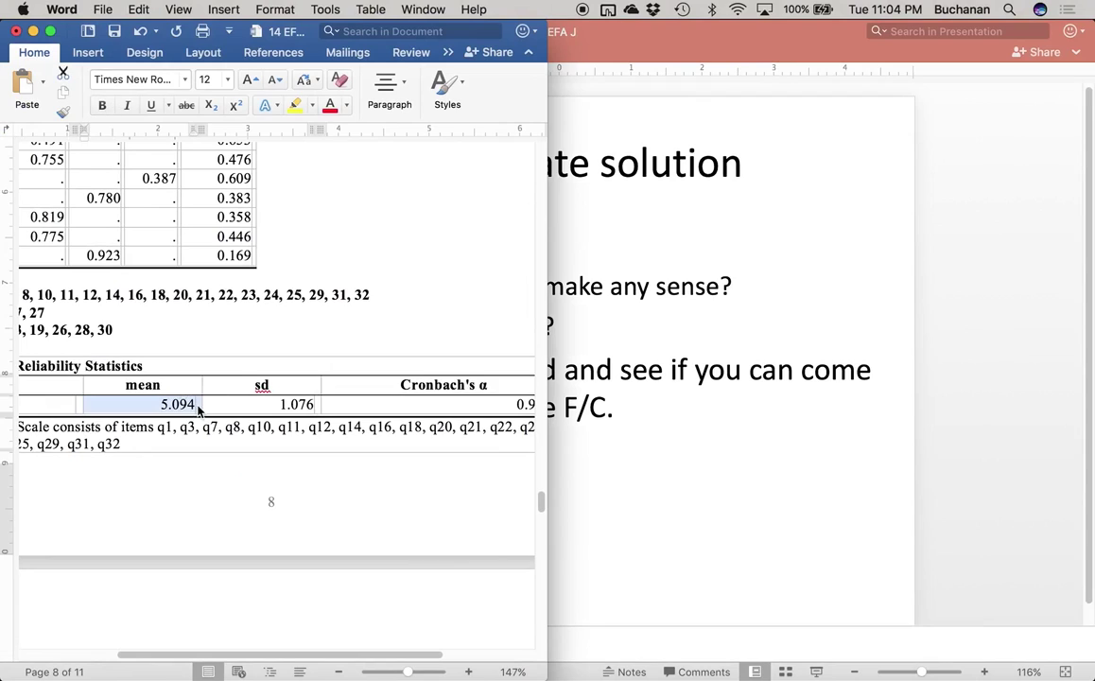
drag(282, 407, 372, 408)
click(371, 408)
scroll(373, 408, right, 4)
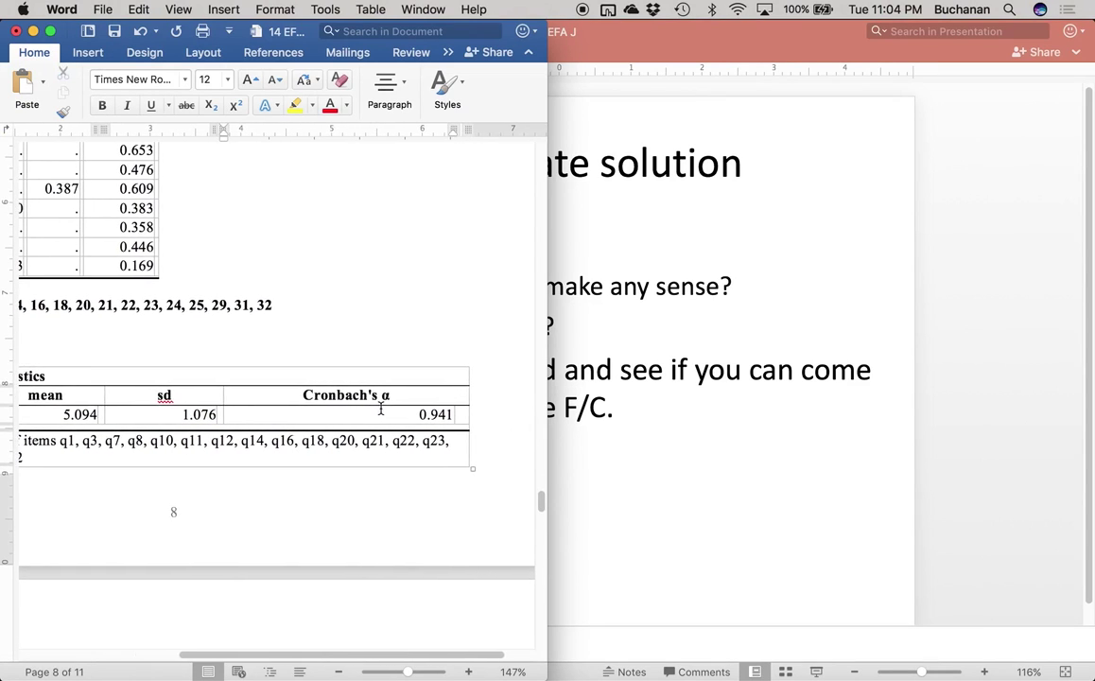
scroll(381, 408, left, 5)
key(ctrl+Up)
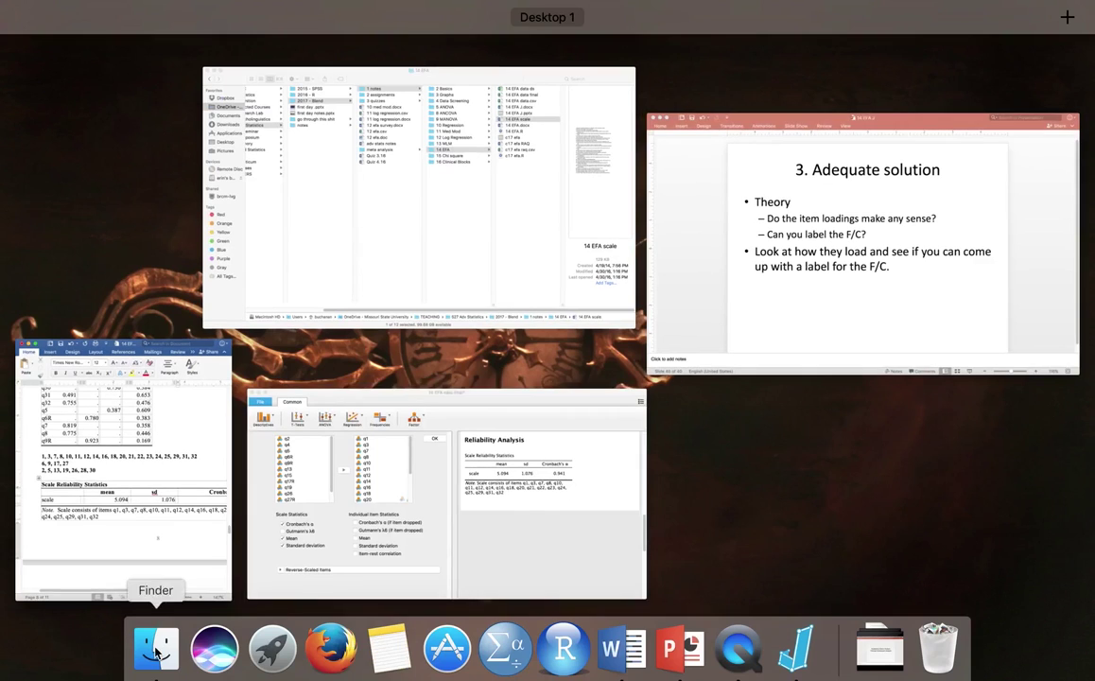
click(452, 464)
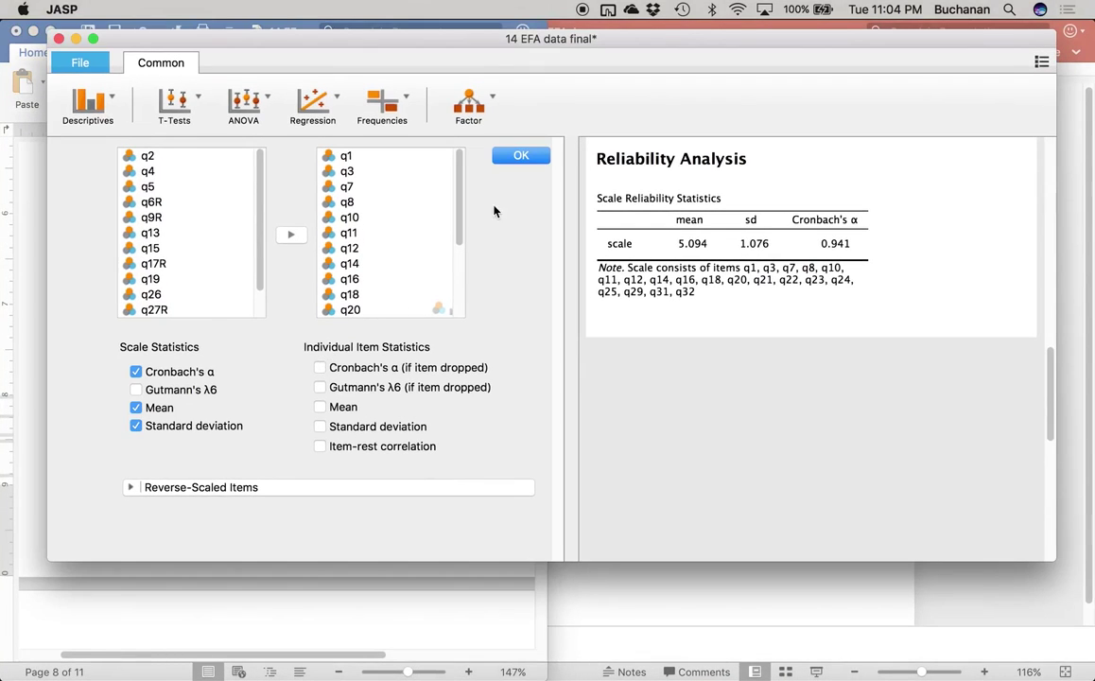
Step: Close the finished reliability analysis, start a new Reliability Analysis, and remove all the first factor's items from its variable list
click(518, 157)
click(104, 112)
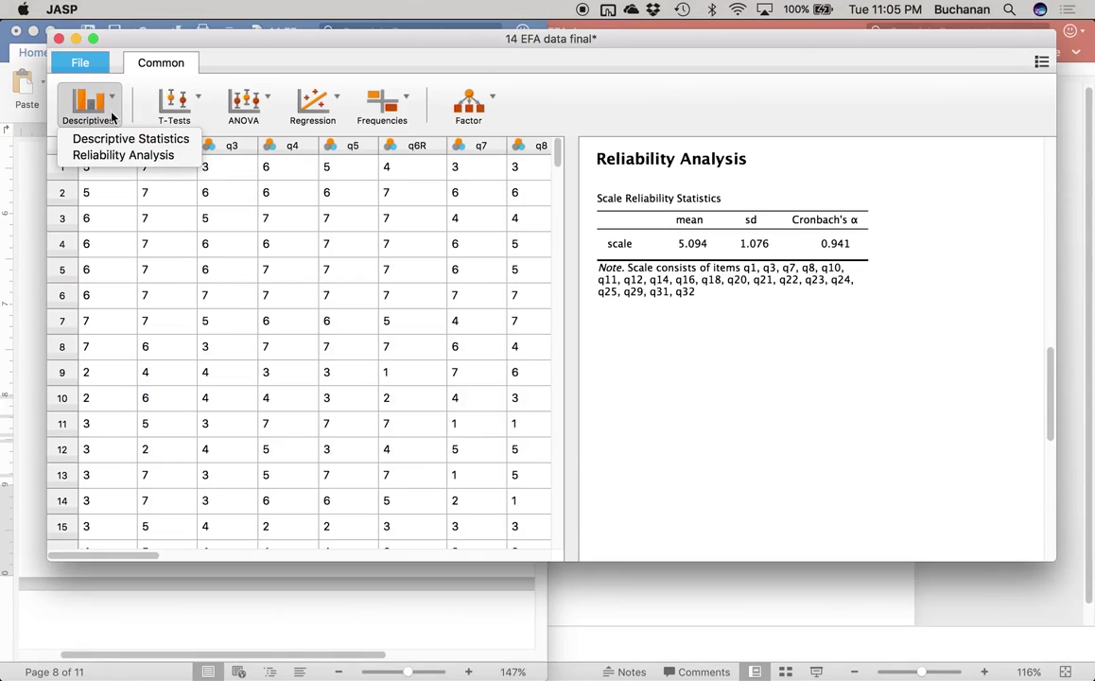
click(109, 159)
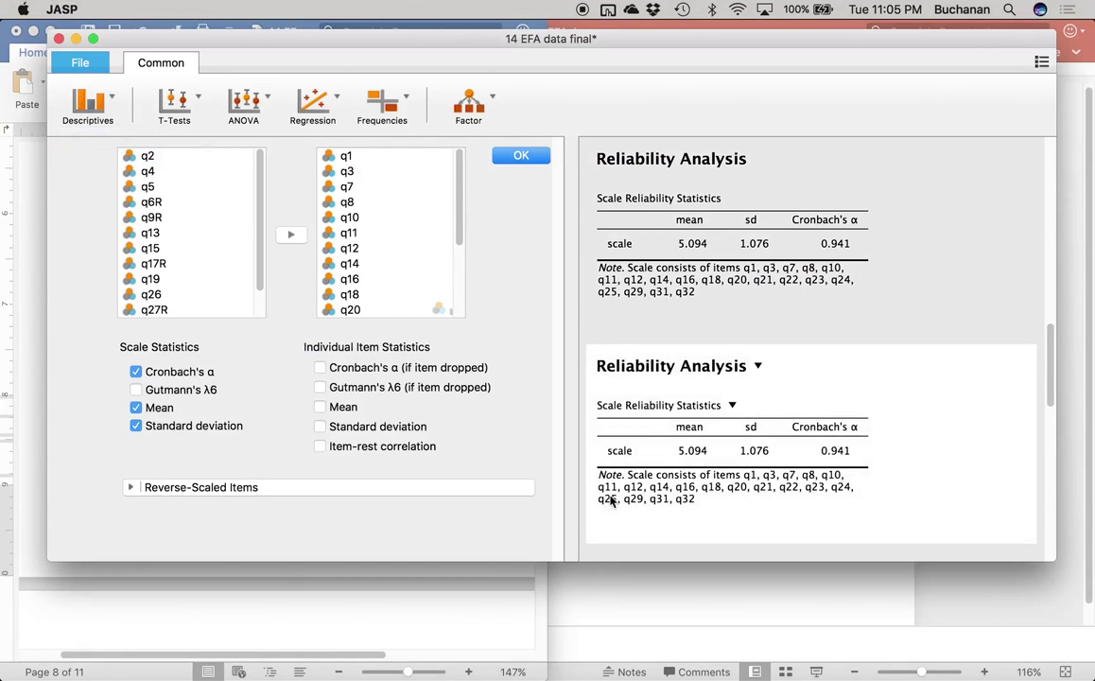
click(344, 155)
scroll(346, 171, down, 5)
shift+click(322, 310)
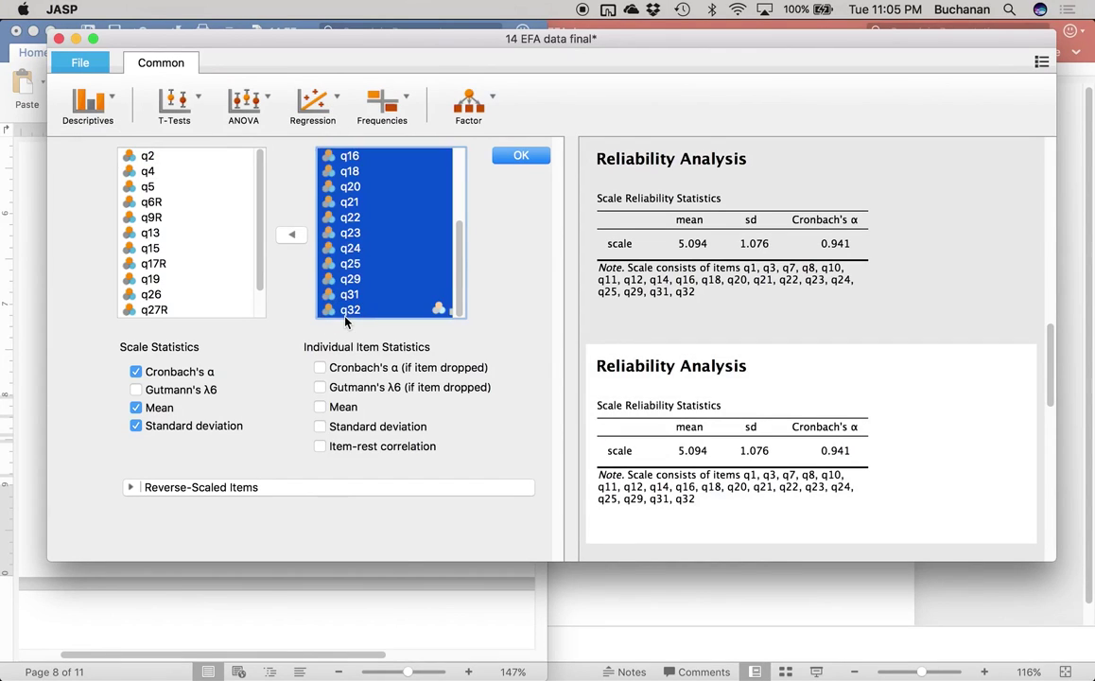
click(292, 233)
drag(295, 45, 314, 46)
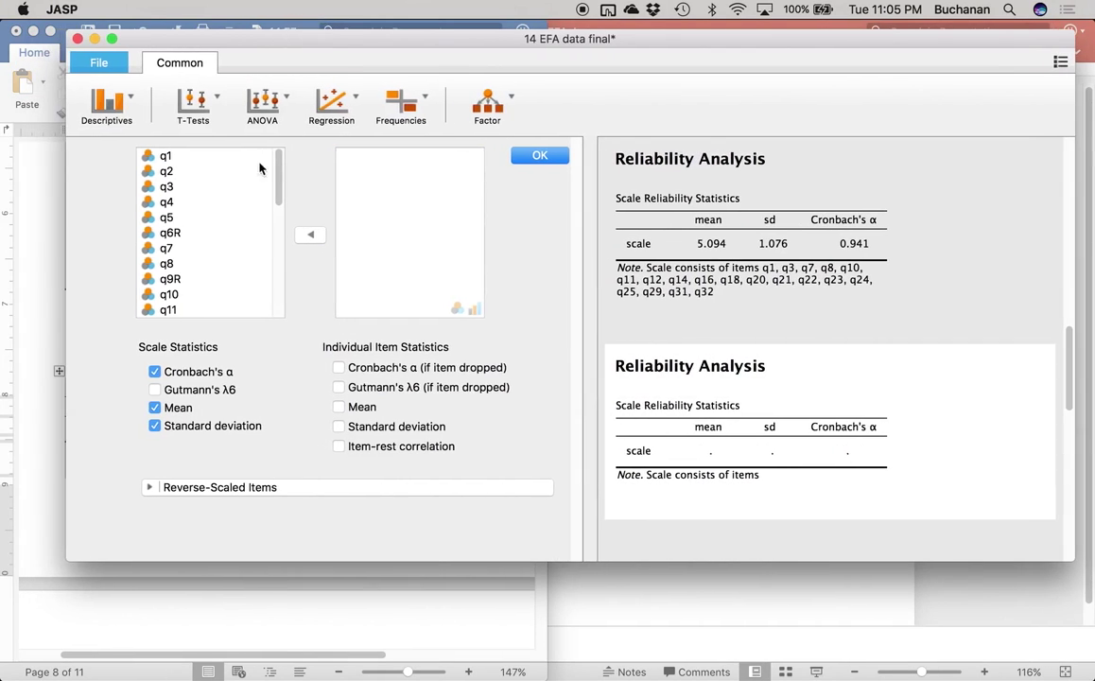
Step: Add the second factor's items q6R, q9R, q17R and q27R to the new reliability analysis
double_click(173, 233)
double_click(176, 263)
scroll(189, 265, down, 3)
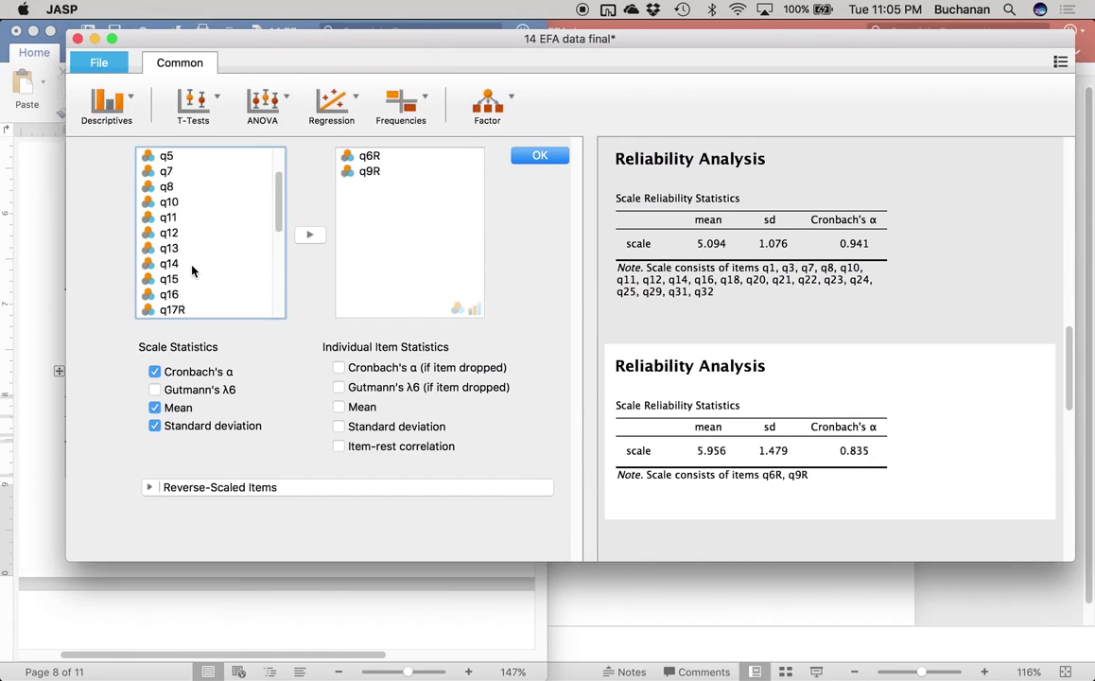
double_click(192, 265)
scroll(192, 266, down, 5)
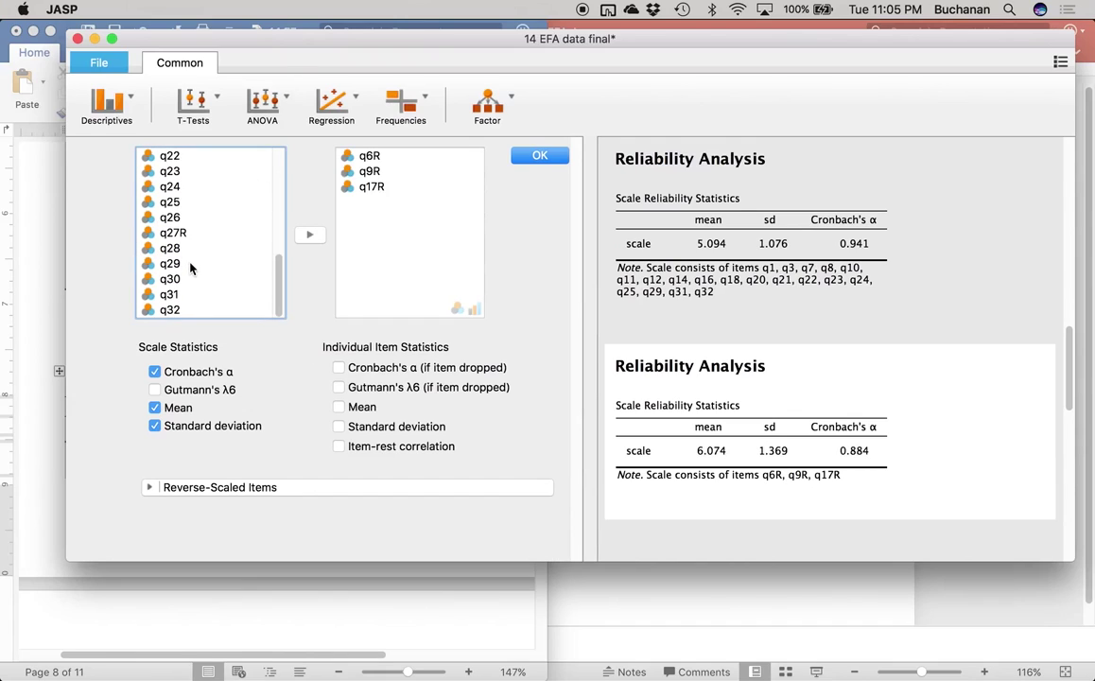
double_click(193, 227)
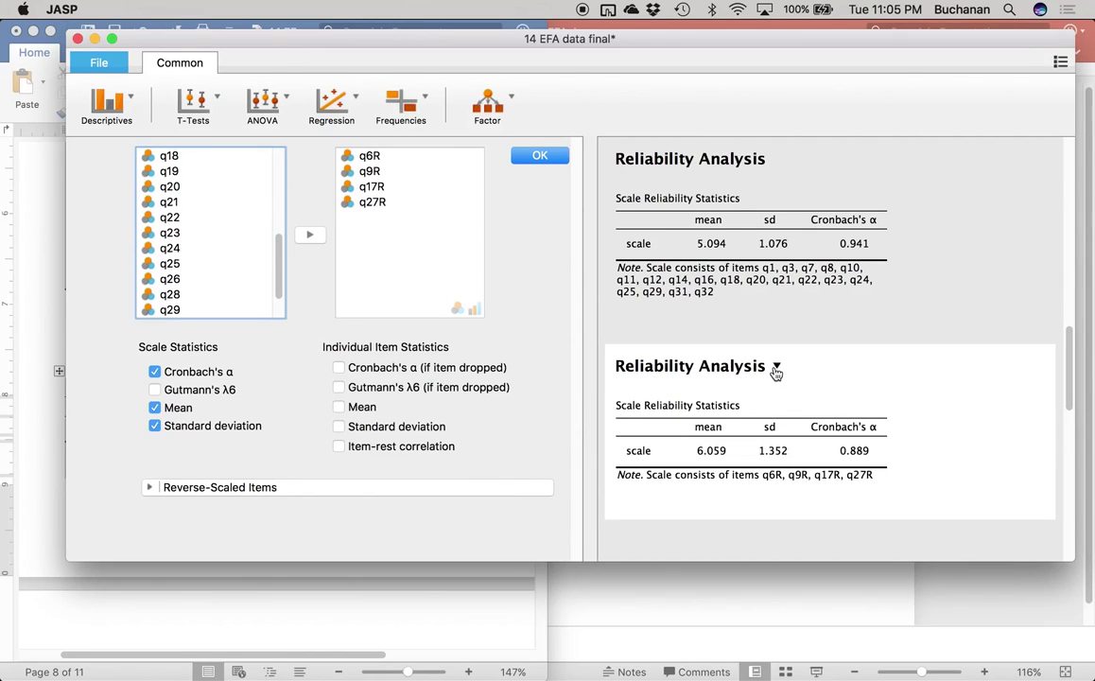
Step: Copy the second factor's Scale Reliability Statistics table and paste it below the first reliability table in the Word document
click(752, 406)
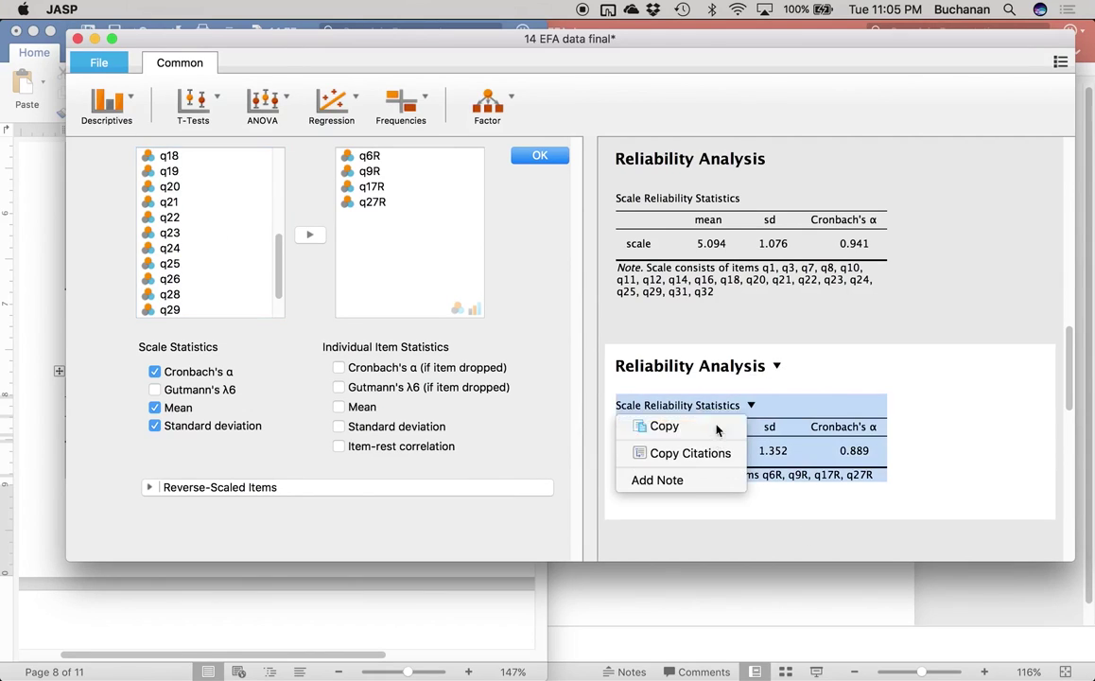
click(717, 428)
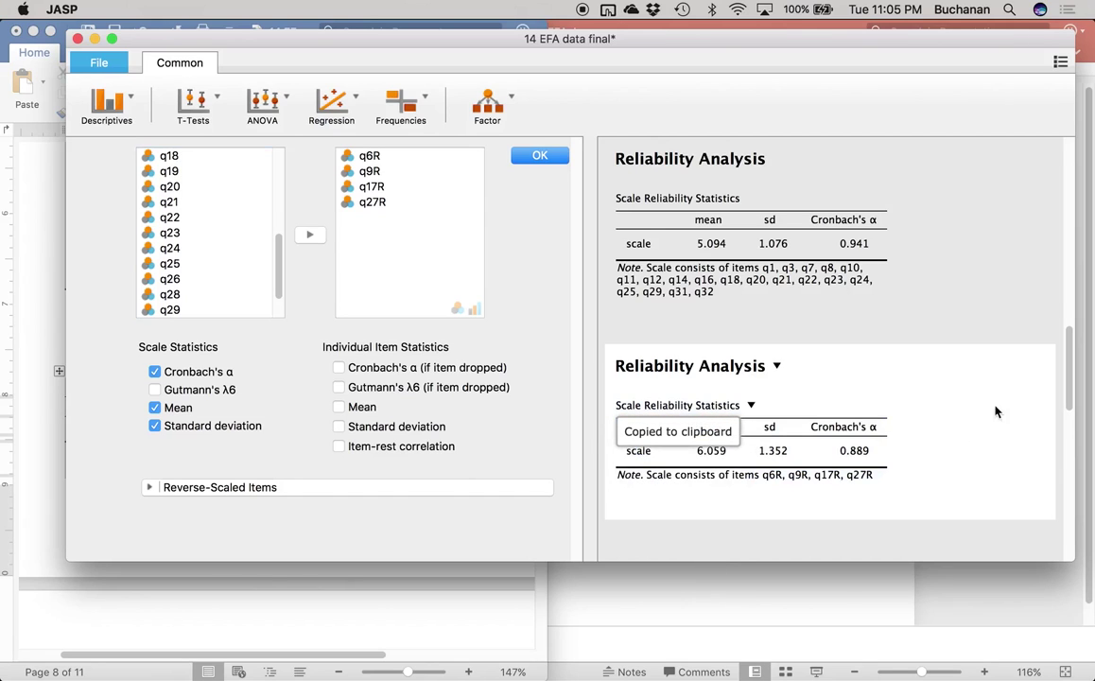
click(639, 584)
key(ctrl+Up)
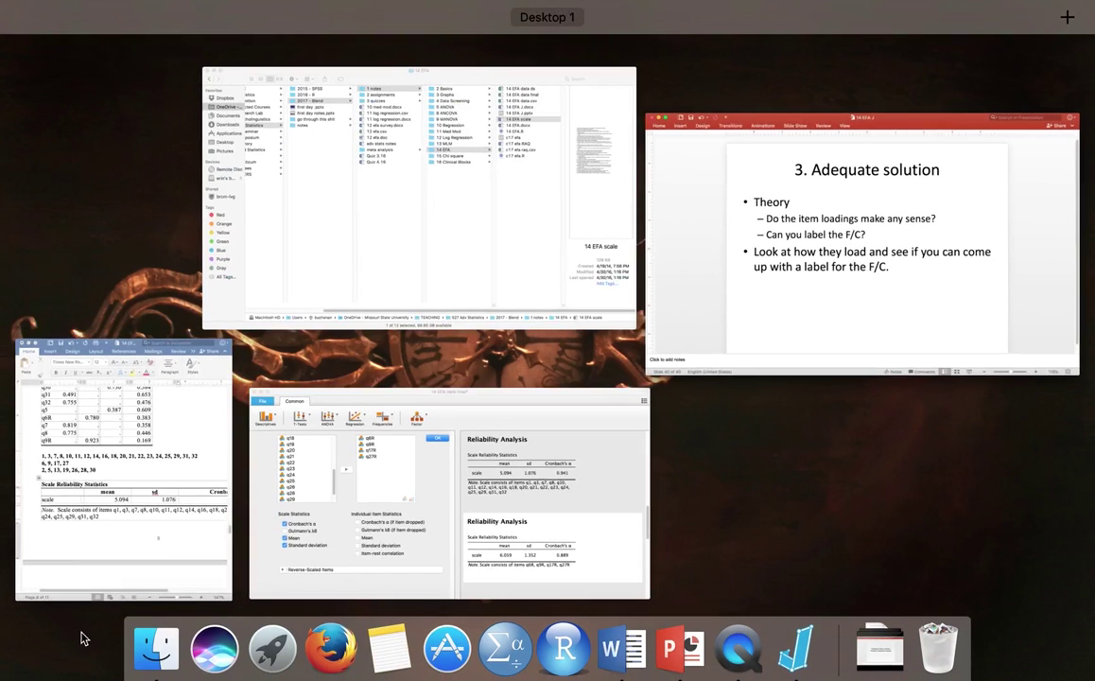
click(143, 441)
scroll(161, 549, down, 3)
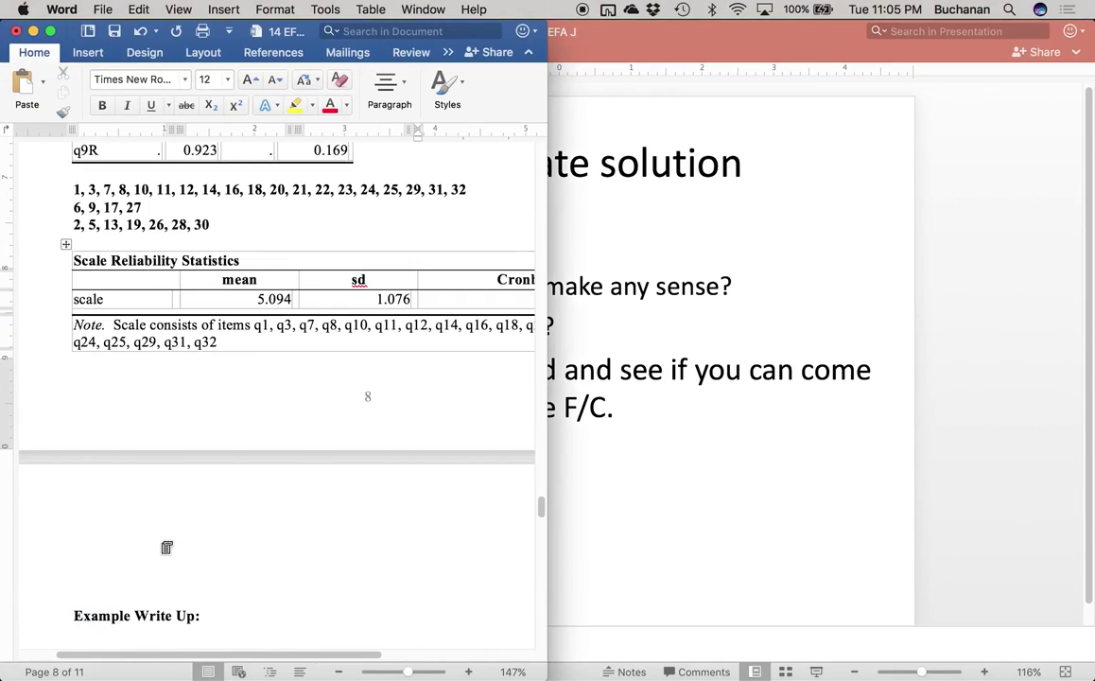
click(143, 531)
key(super+v)
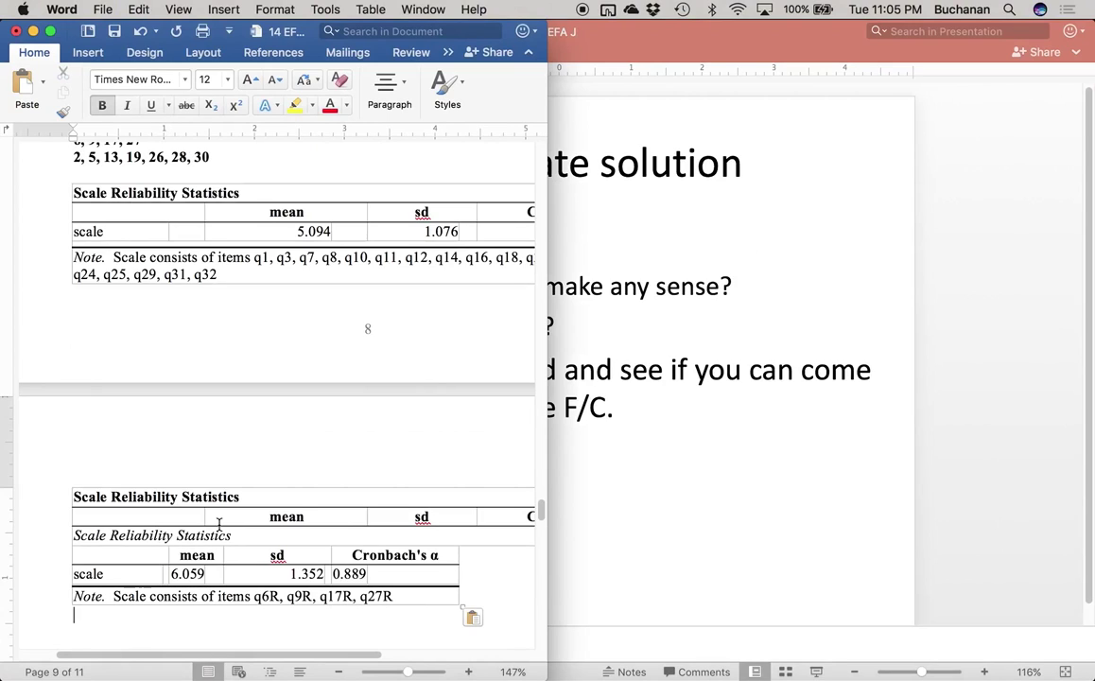
Step: Return to JASP, start a third Reliability Analysis beside the Word item lists, and remove the second factor's four items from it
key(ctrl+Up)
click(421, 557)
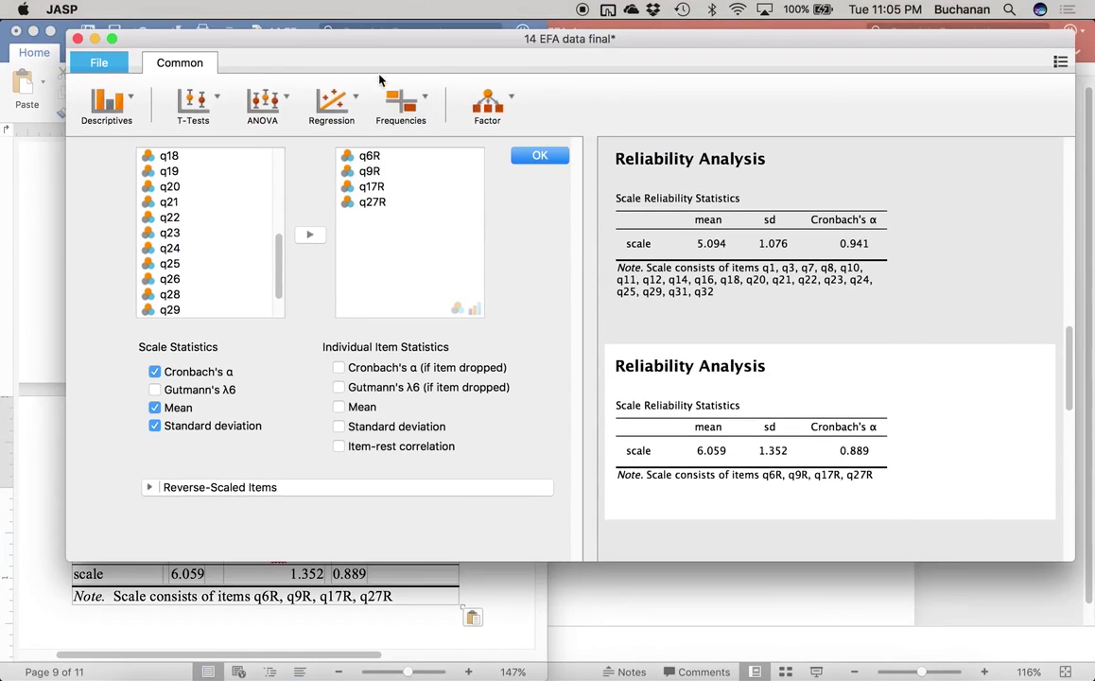
drag(374, 53, 620, 34)
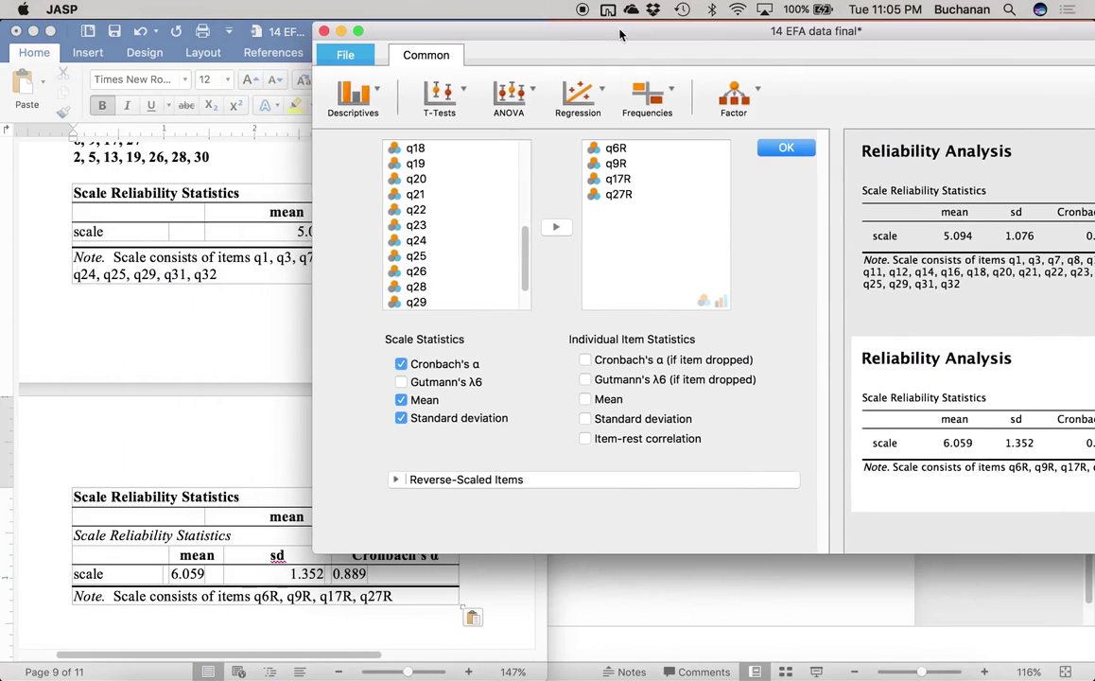
click(772, 152)
click(352, 95)
click(372, 134)
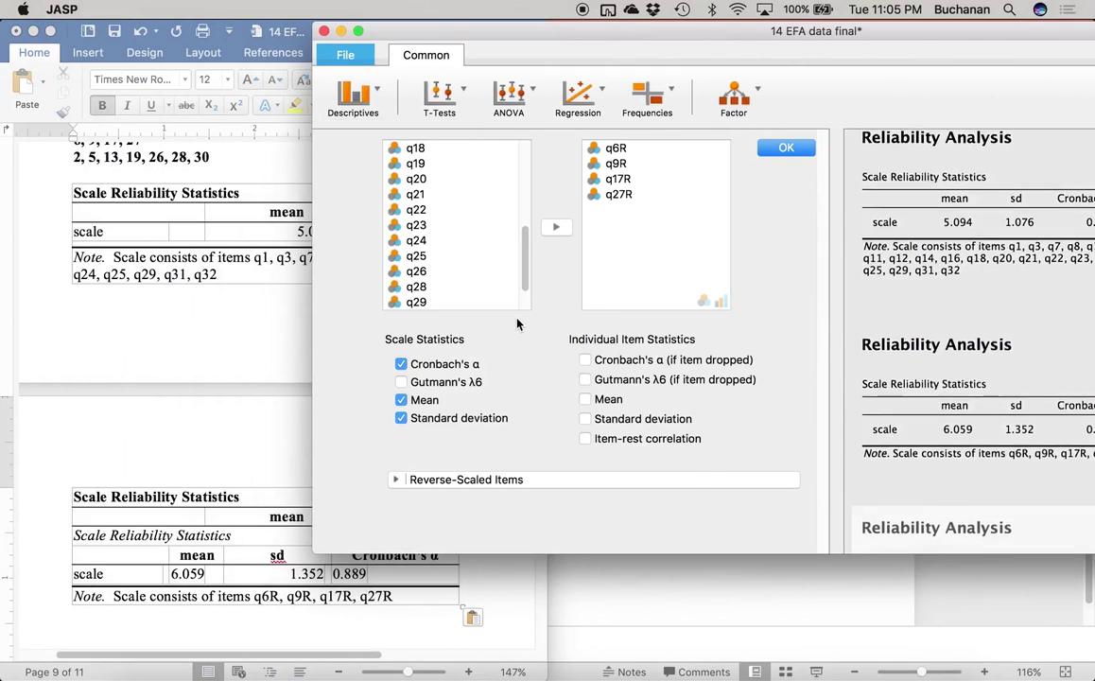
click(610, 196)
shift+click(614, 149)
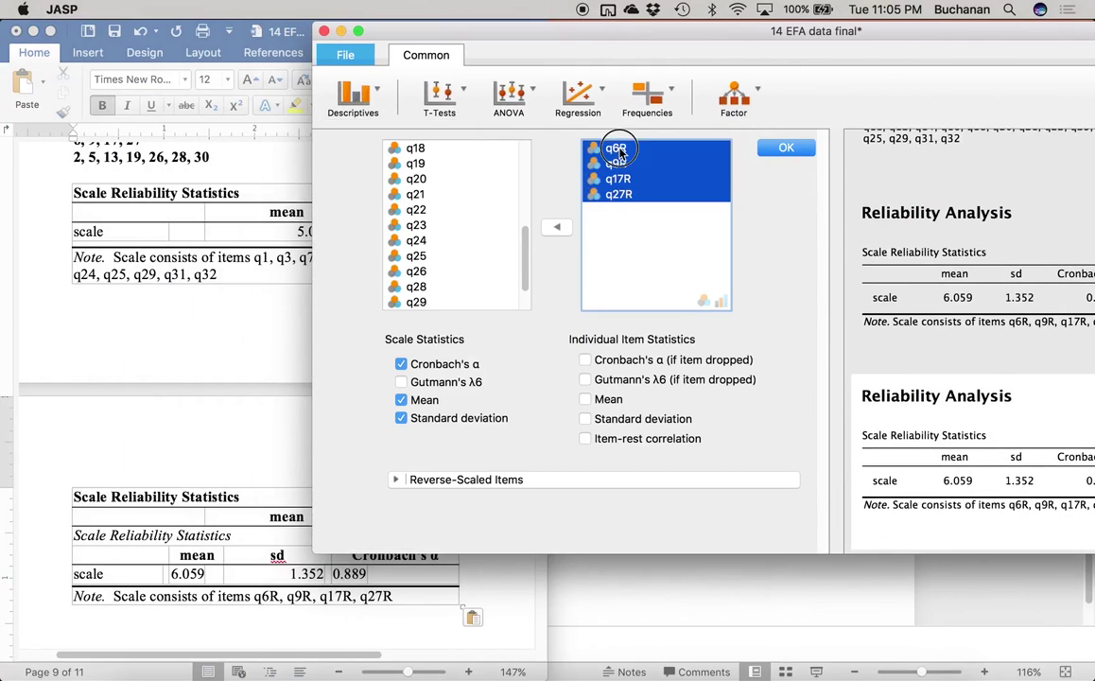
click(557, 227)
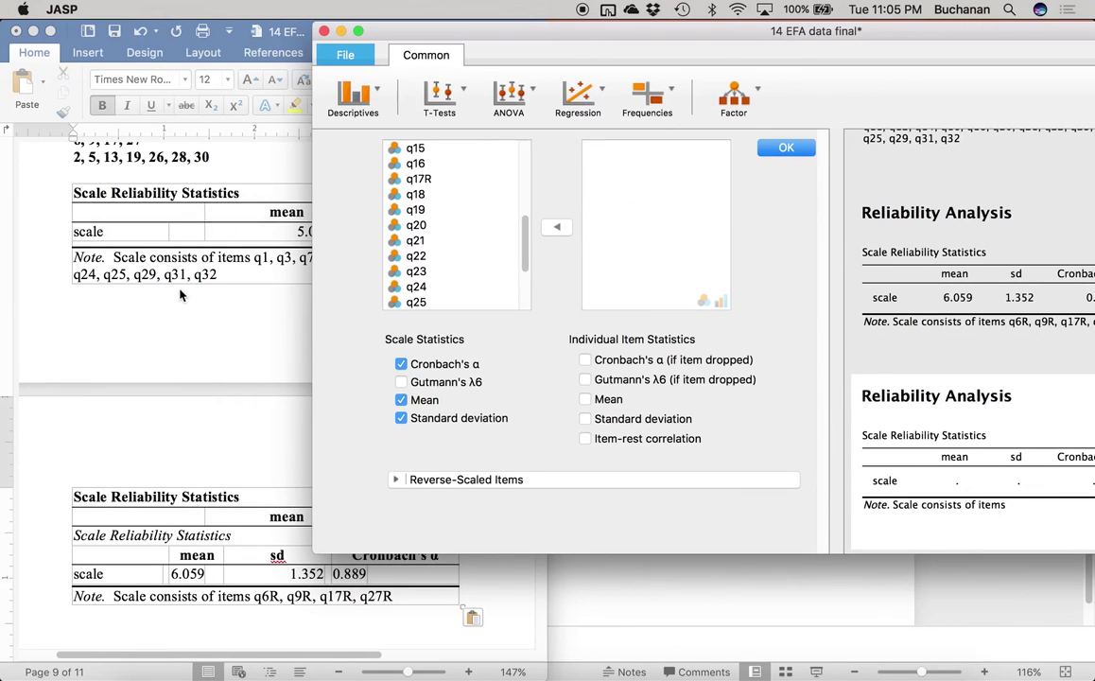
Step: Add the third factor's items q2, q5, q13, q19, q26, q28 and q30 to the reliability analysis
scroll(182, 295, up, 2)
scroll(412, 181, up, 5)
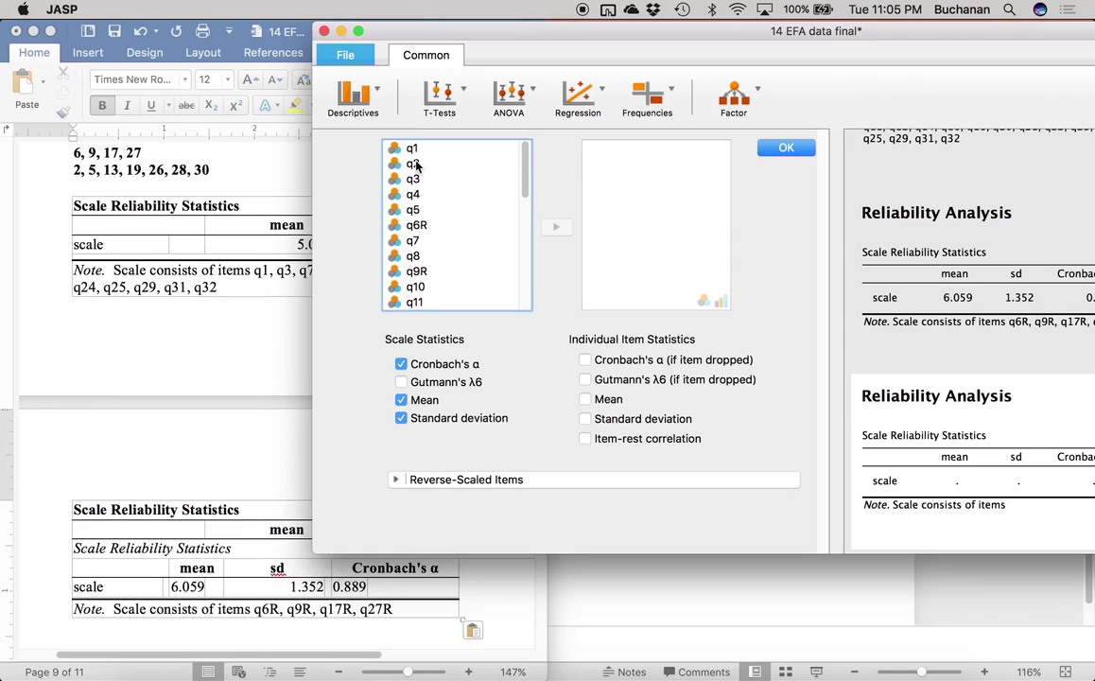
double_click(414, 164)
double_click(415, 194)
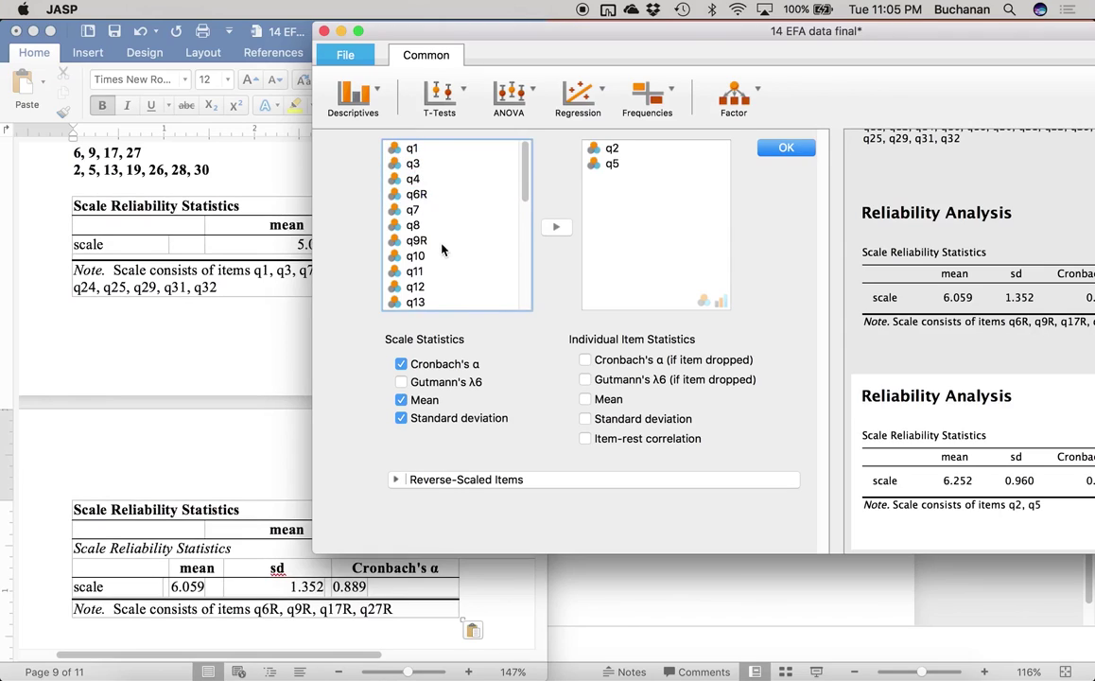
double_click(417, 301)
scroll(435, 244, down, 3)
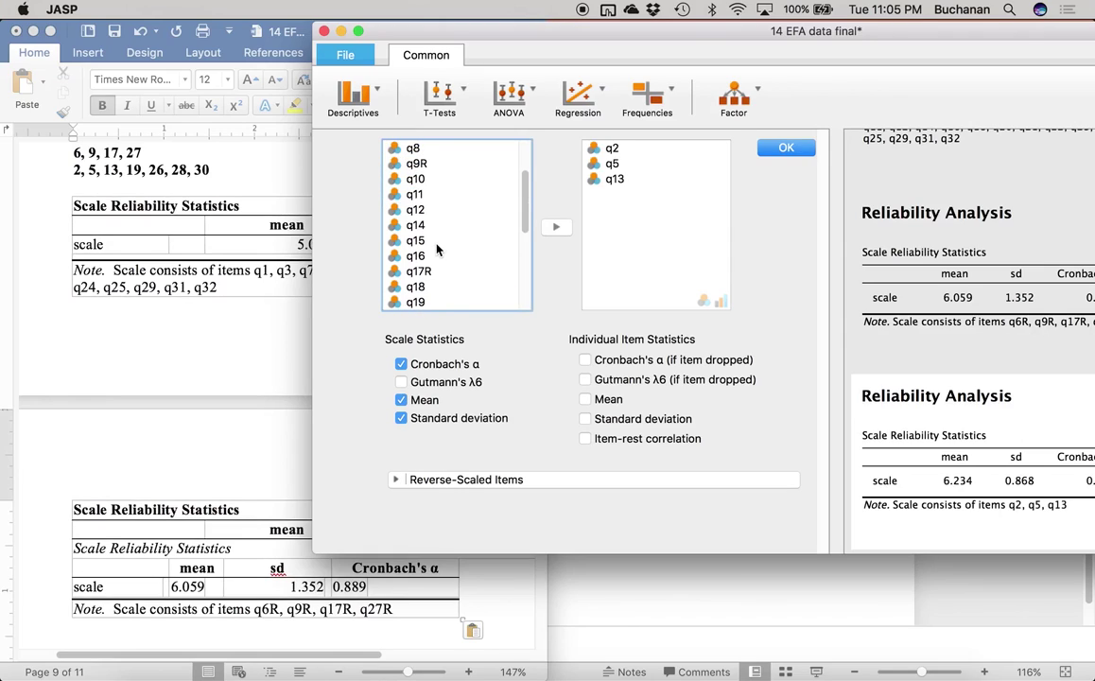
double_click(416, 302)
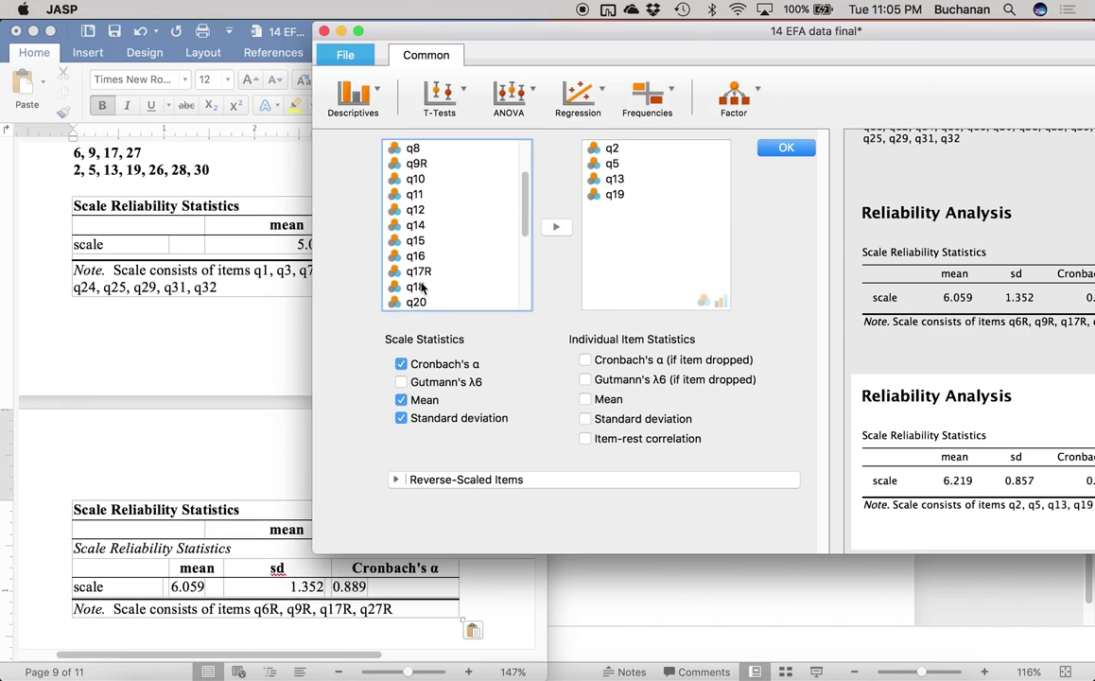
scroll(421, 269, down, 3)
double_click(416, 302)
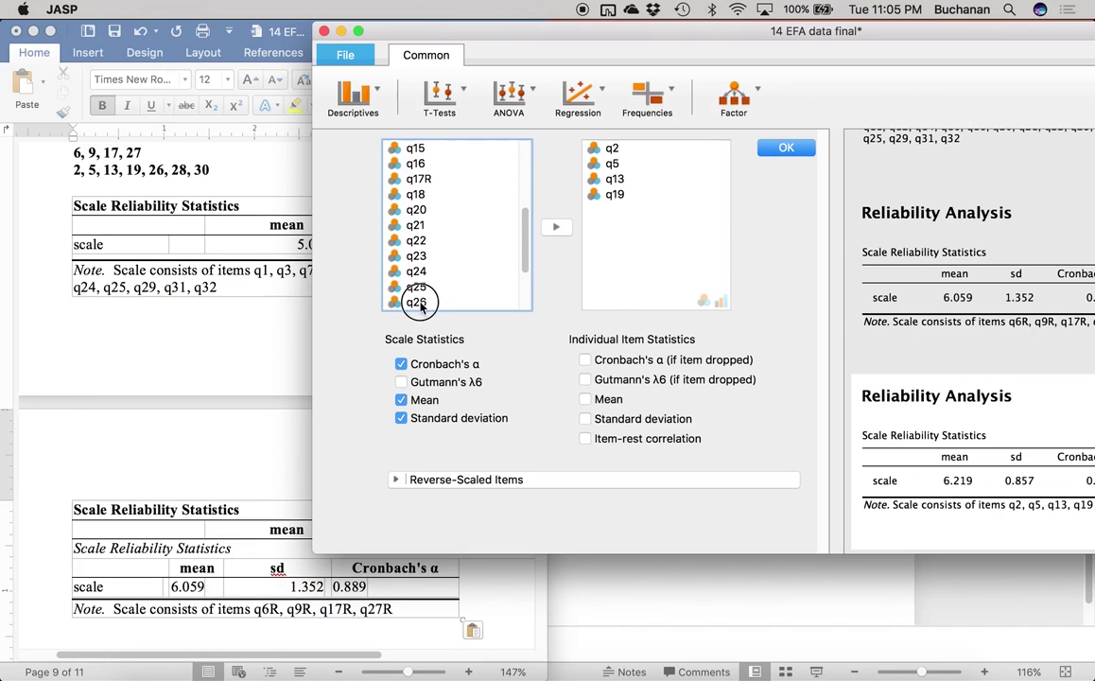
scroll(438, 251, down, 3)
double_click(416, 240)
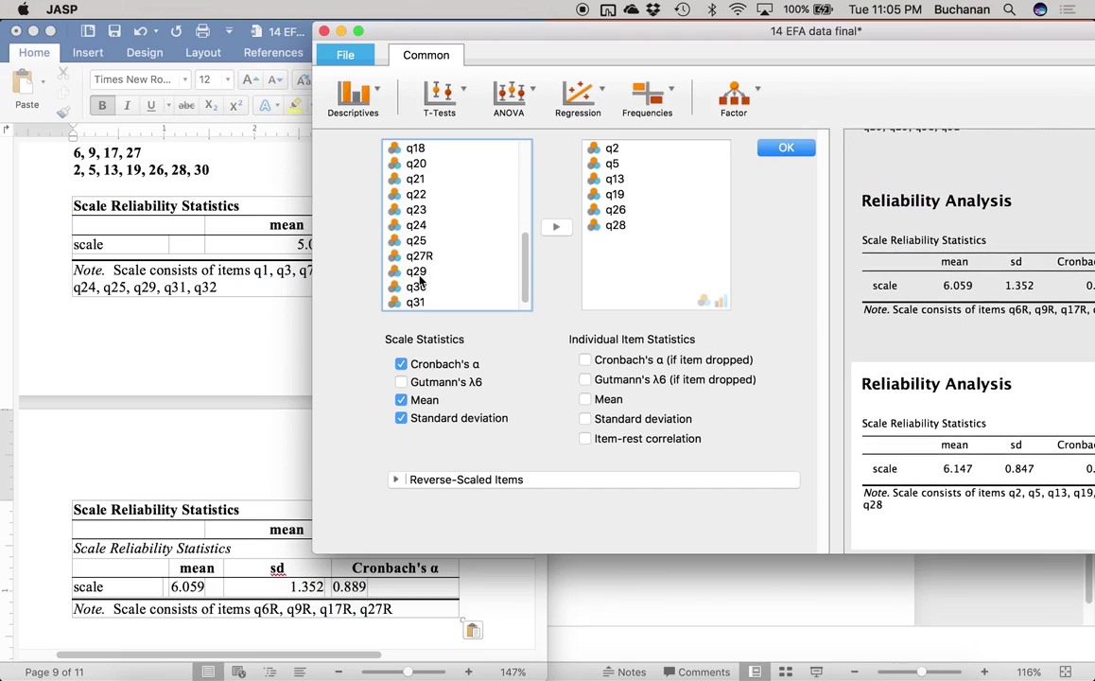
double_click(416, 270)
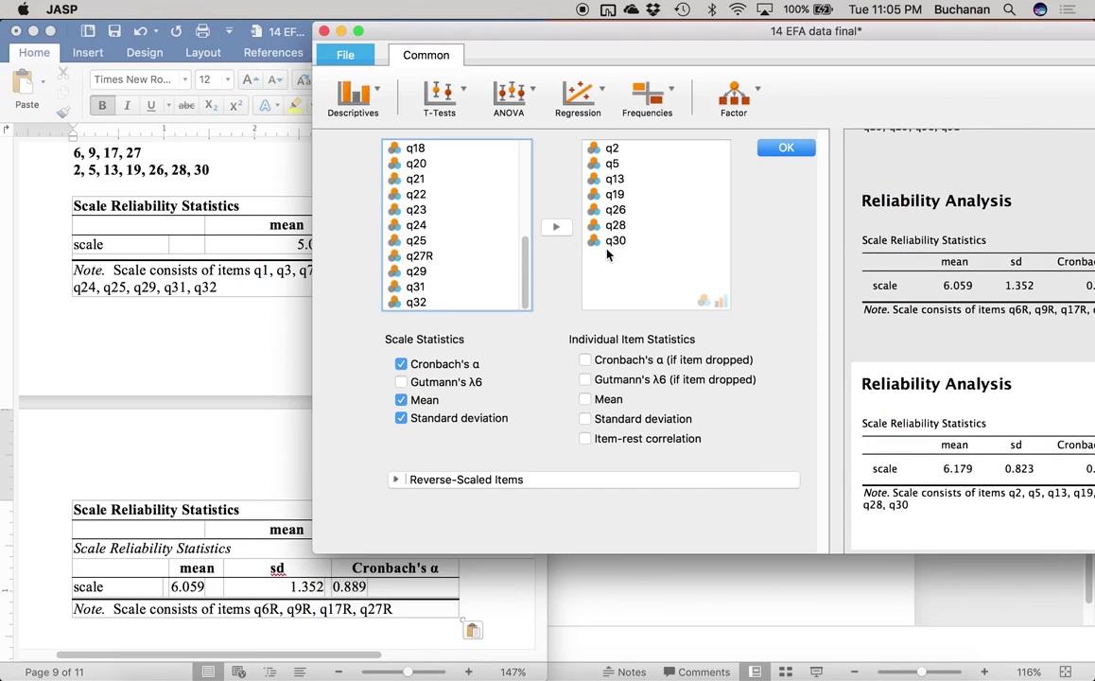
Step: Copy the third factor's whole Reliability Analysis output, paste it below the second reliability table in Word, and switch to the PowerPoint slides
drag(709, 52, 350, 52)
mouse_move(563, 380)
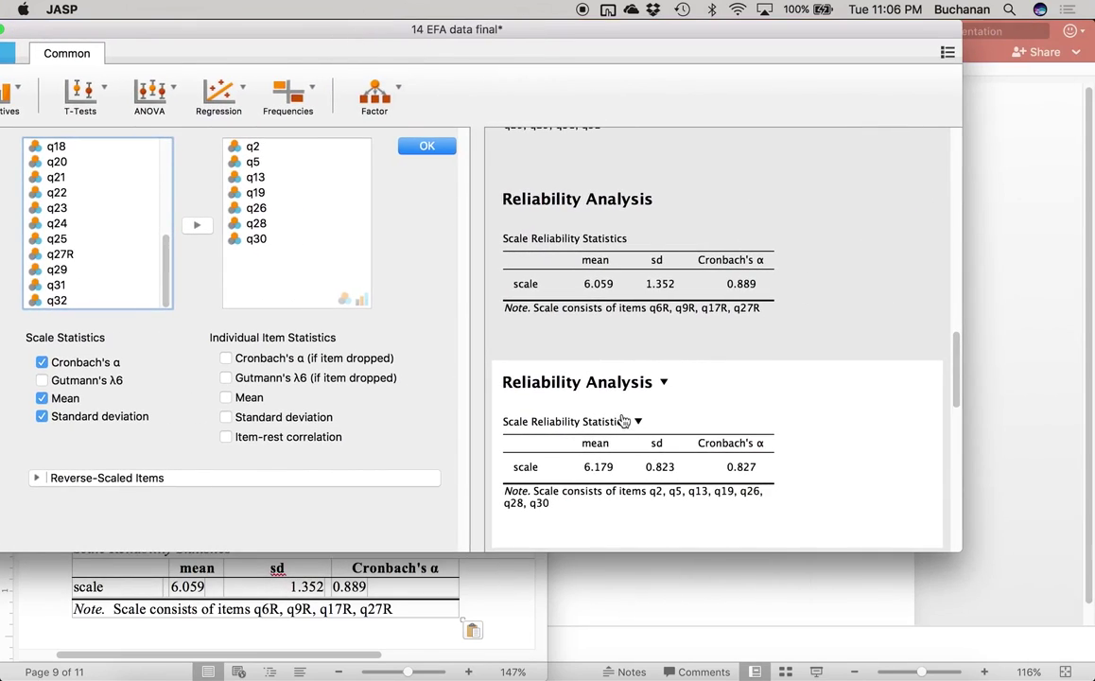
click(663, 387)
click(594, 409)
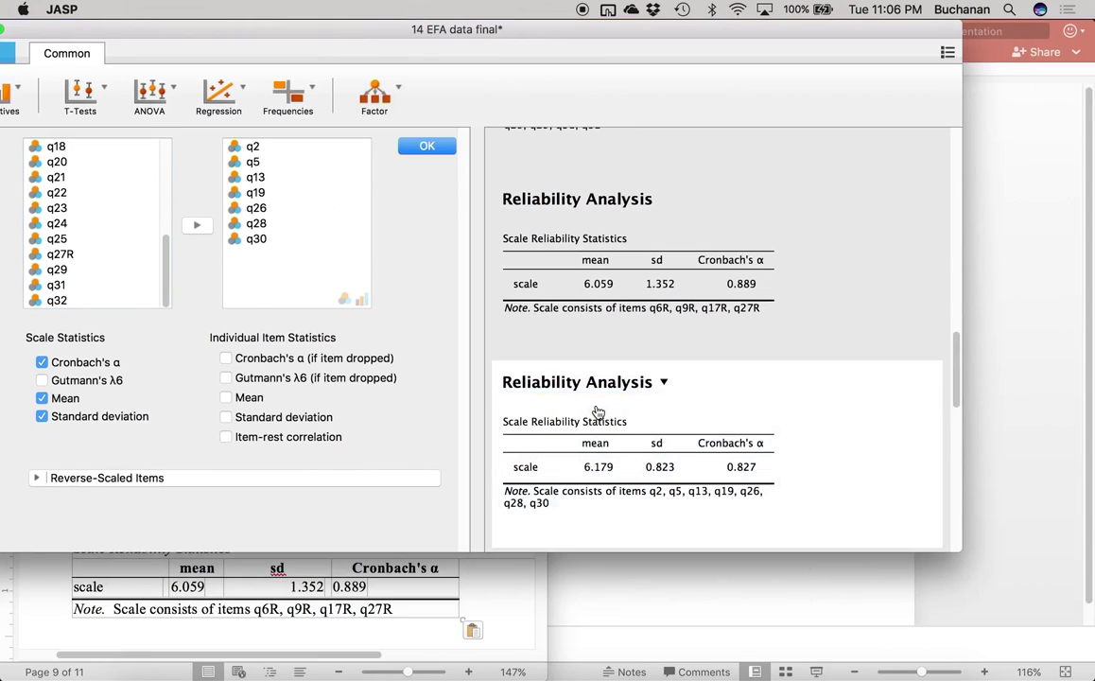
click(645, 603)
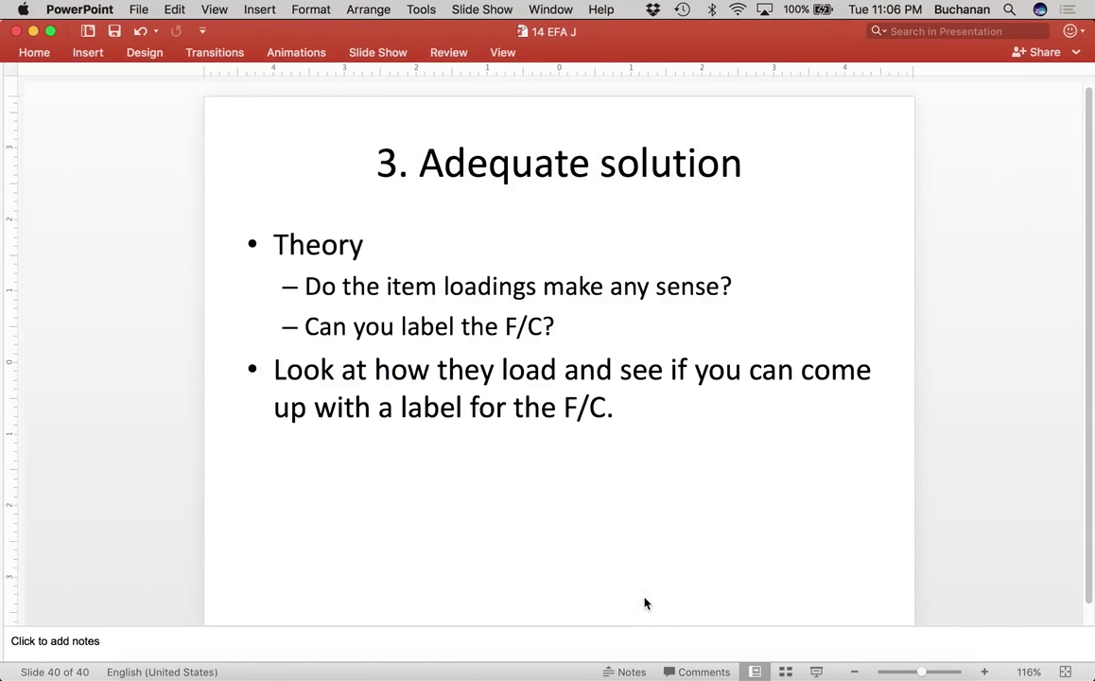
key(ctrl+Up)
click(203, 545)
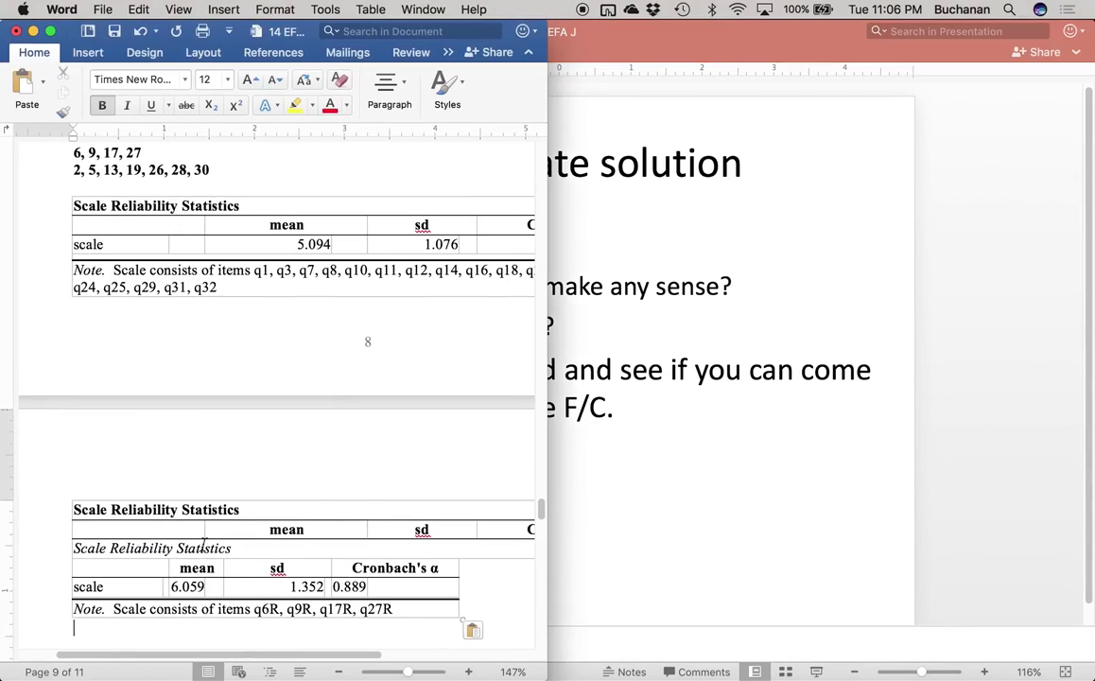
scroll(120, 623, down, 2)
key(super+v)
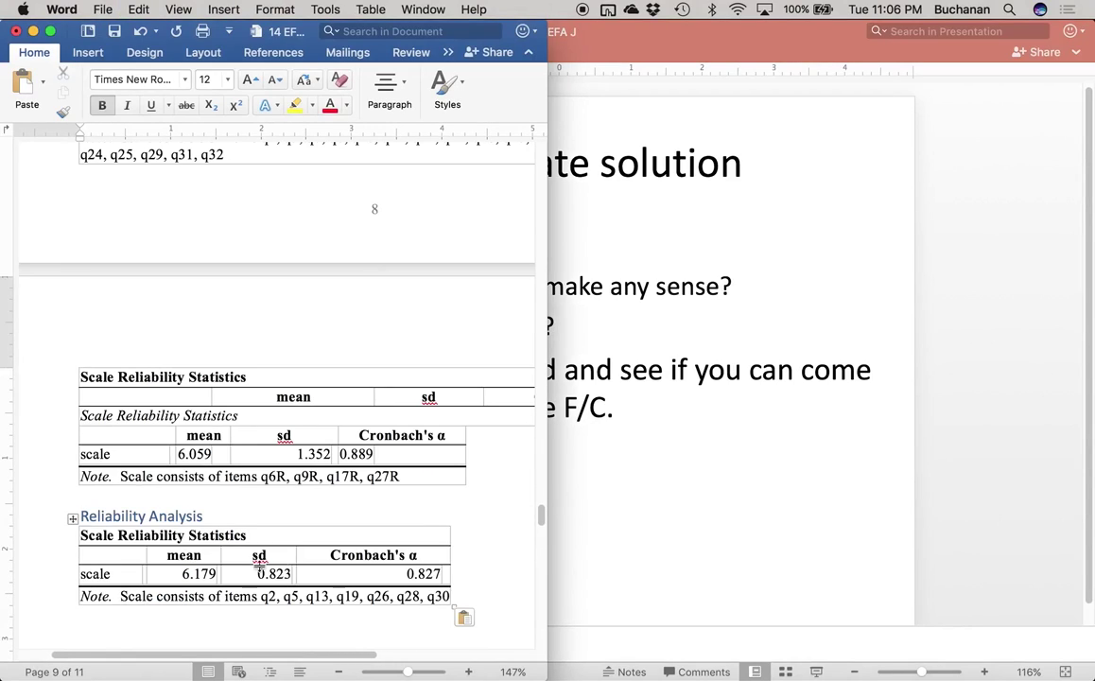
click(672, 460)
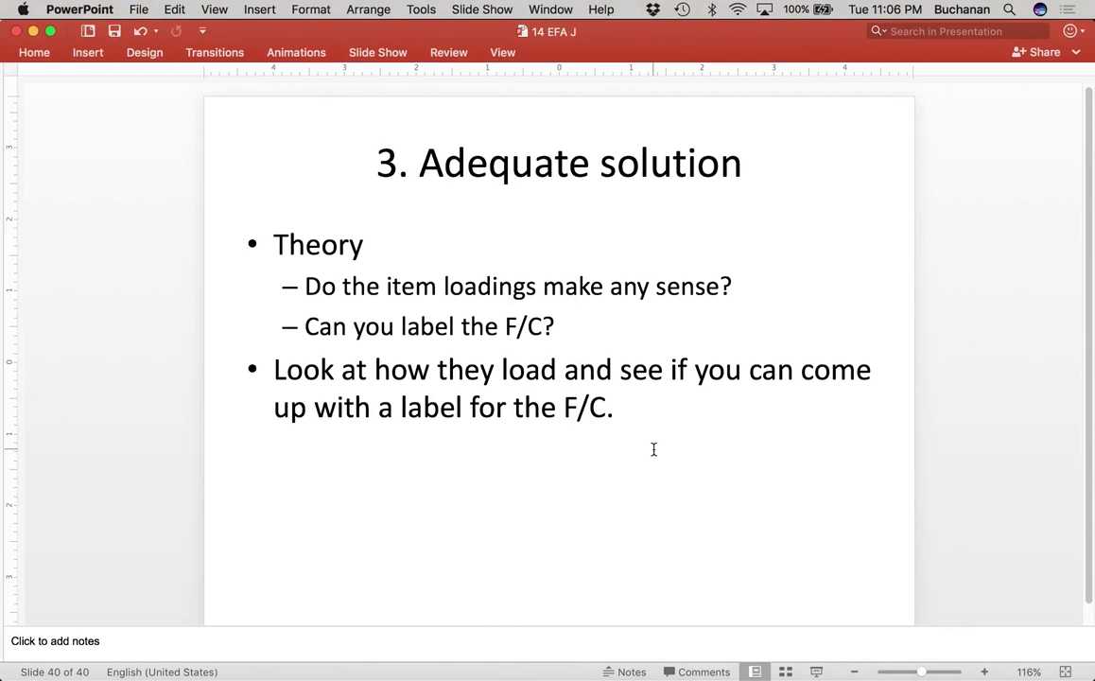